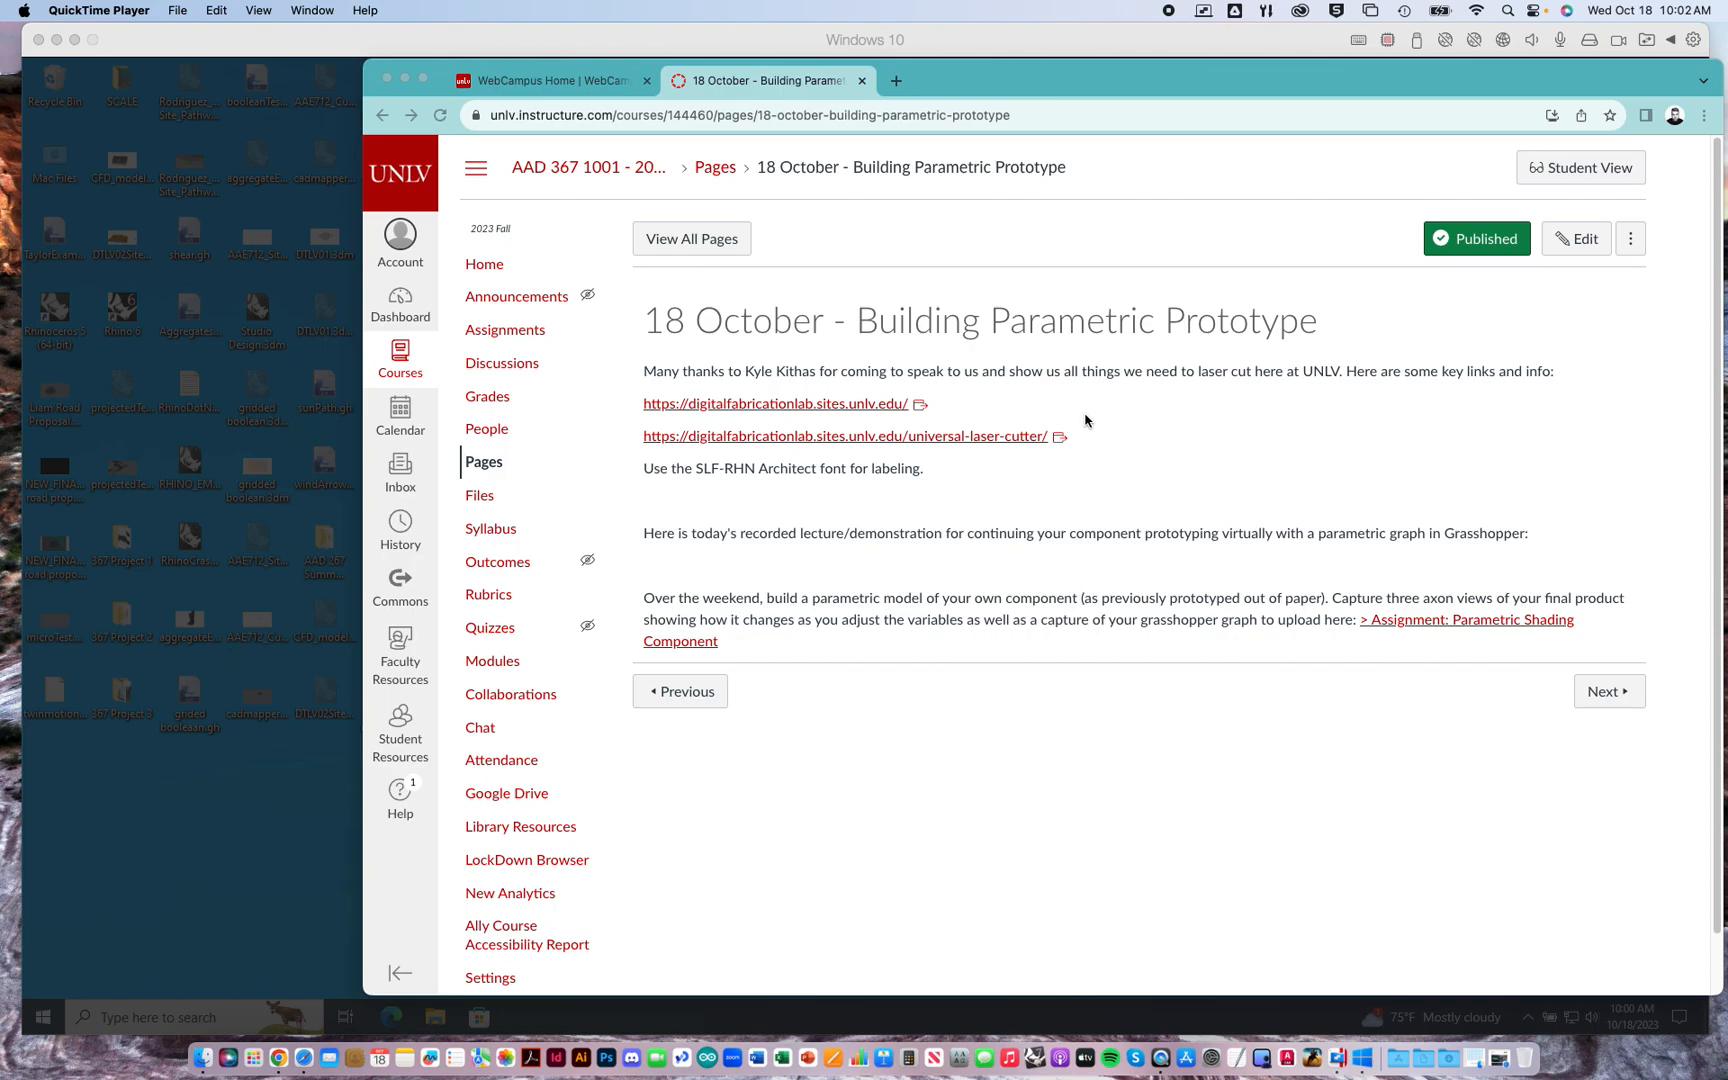
# - Switch to the Windows 10 virtual machine, launch Rhino 7 and dismiss its startup window
pyautogui.click(348, 40)
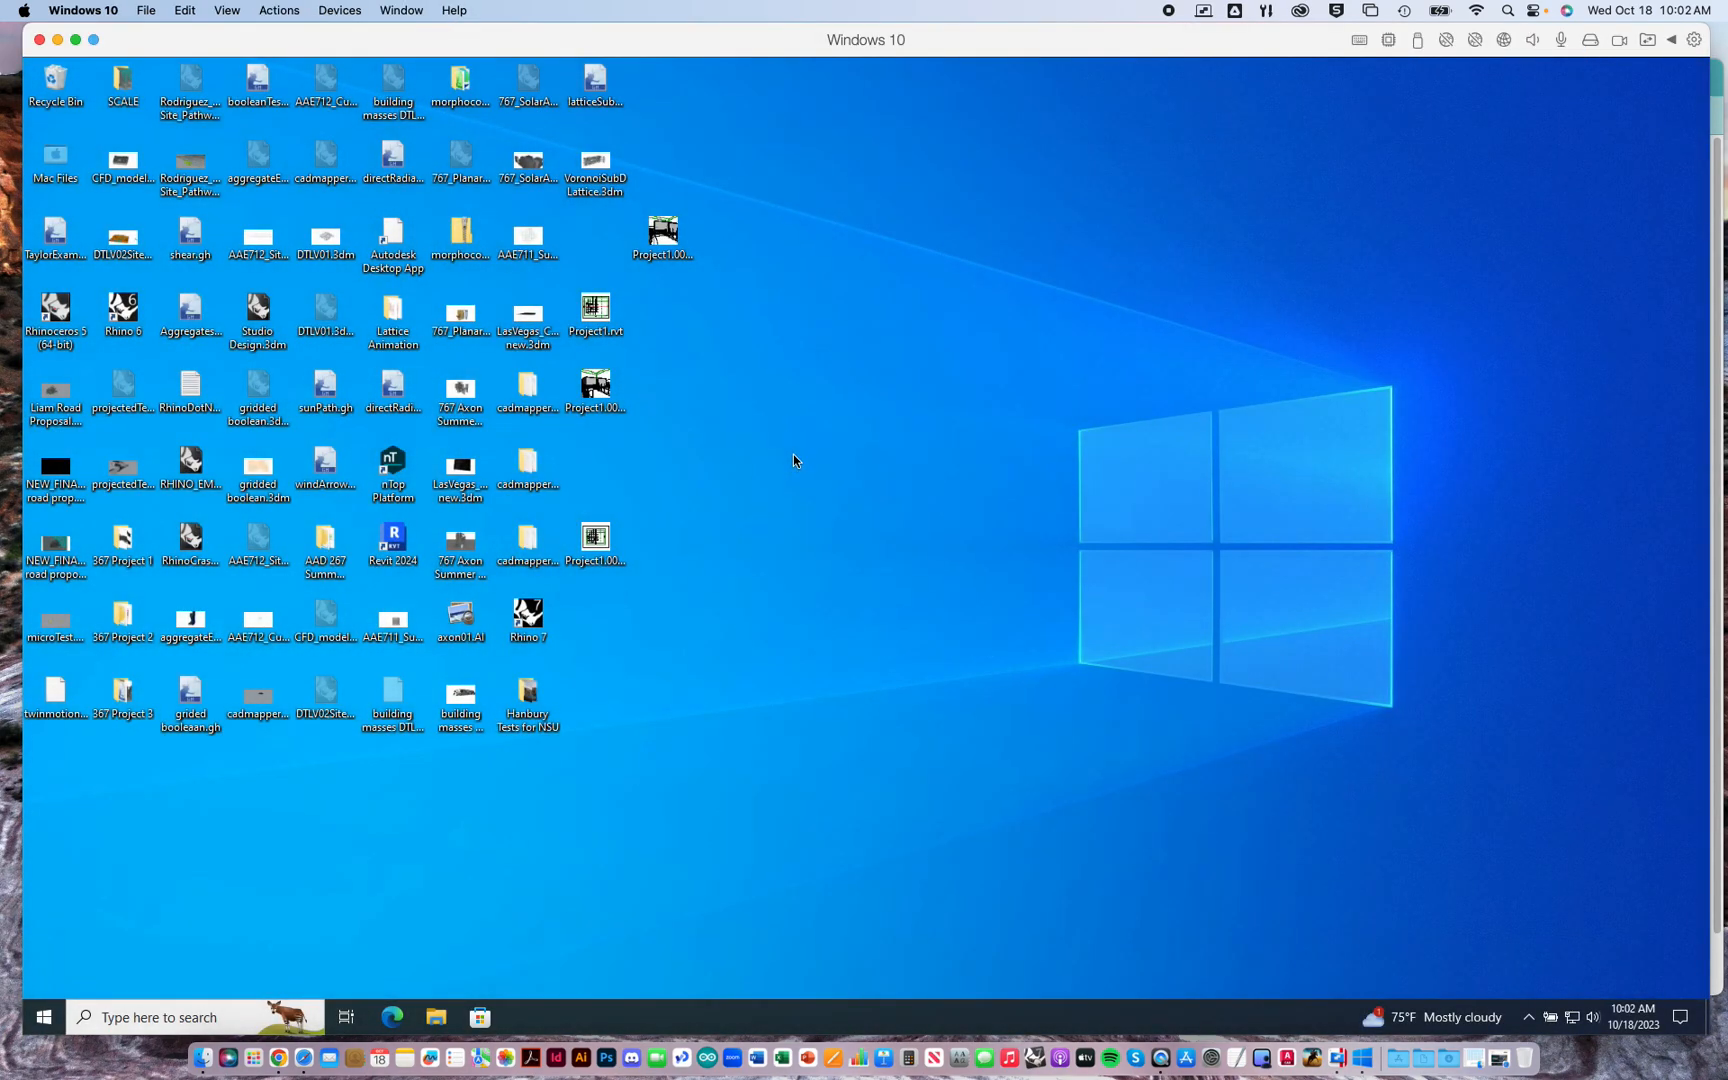
pyautogui.doubleClick(562, 622)
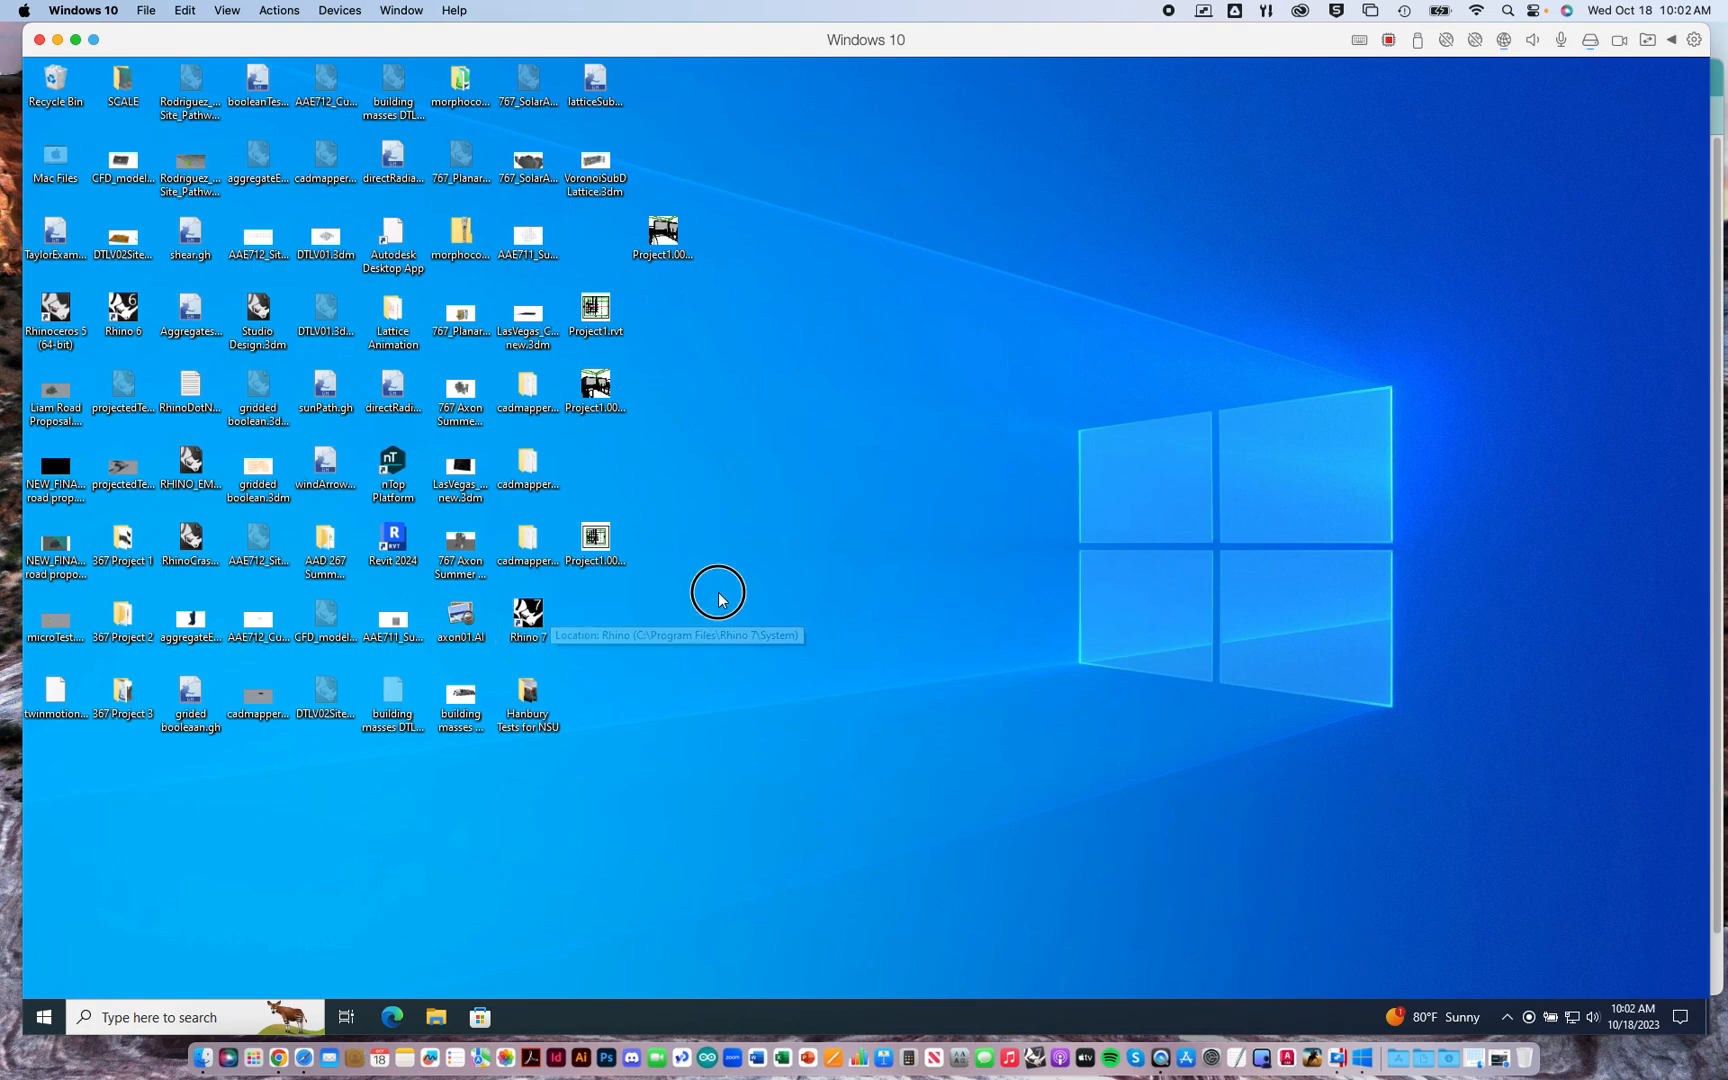
pyautogui.doubleClick(532, 609)
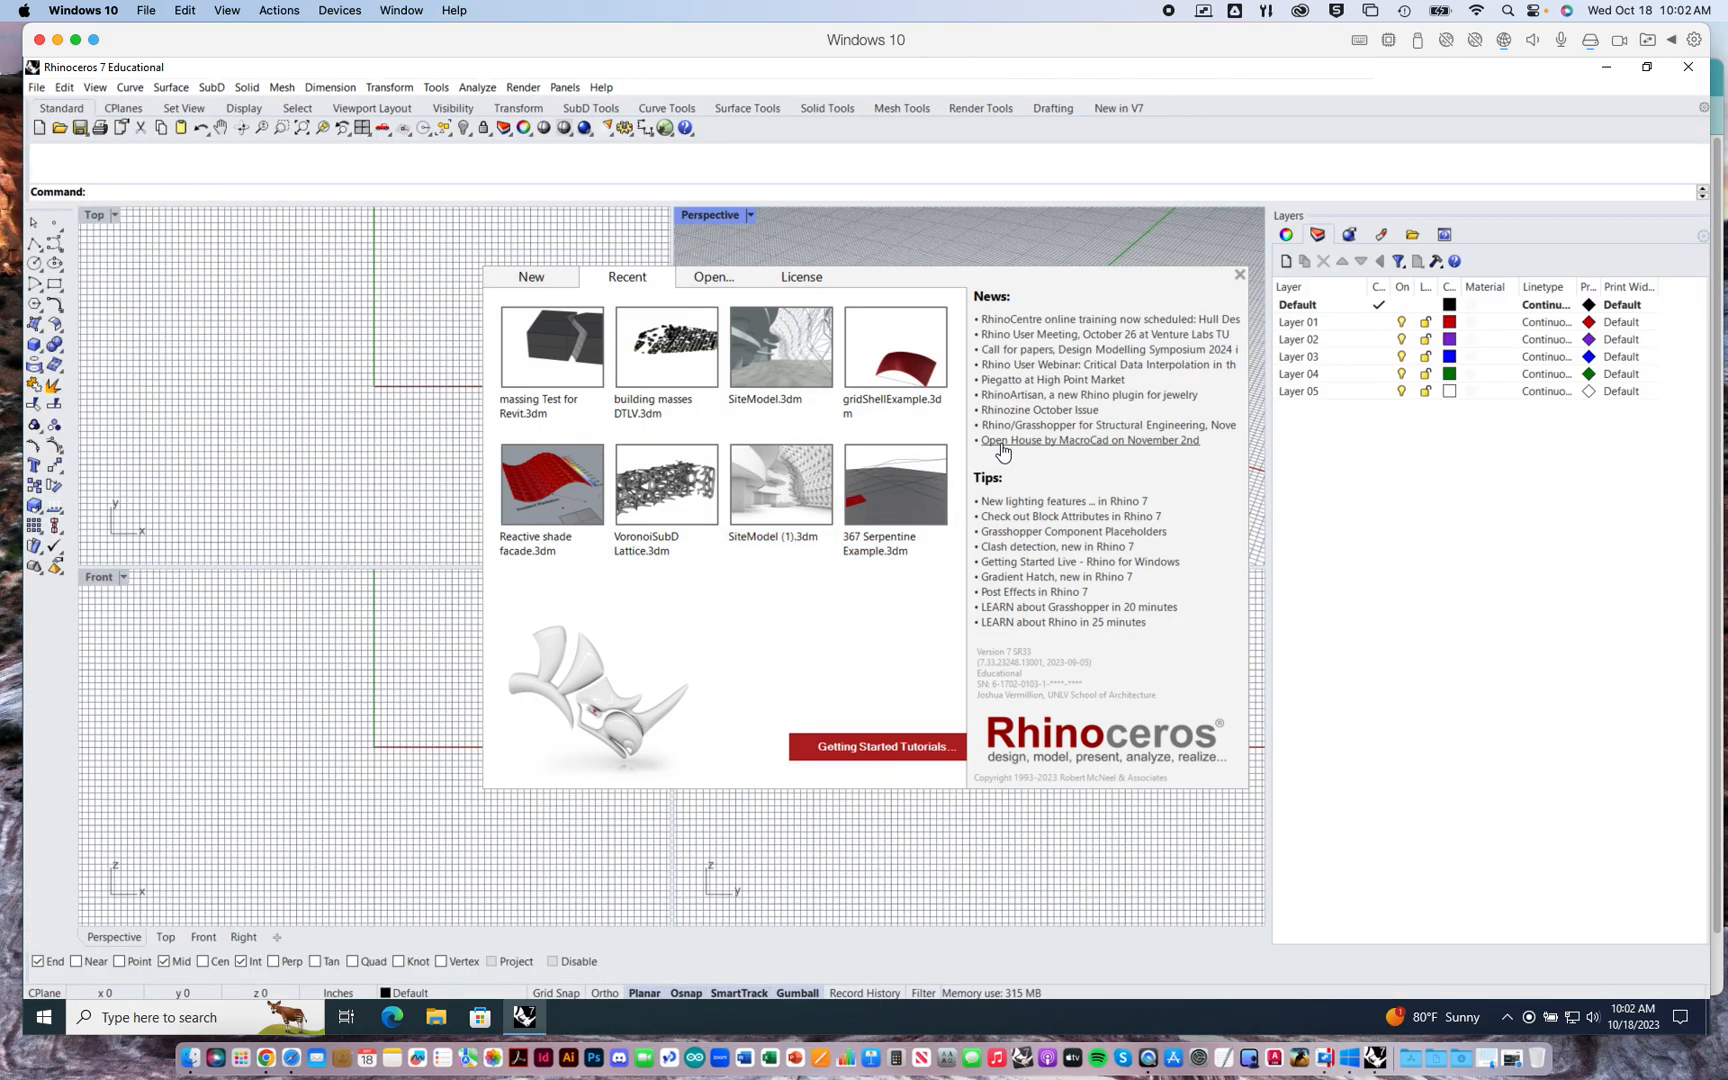
pyautogui.click(1239, 274)
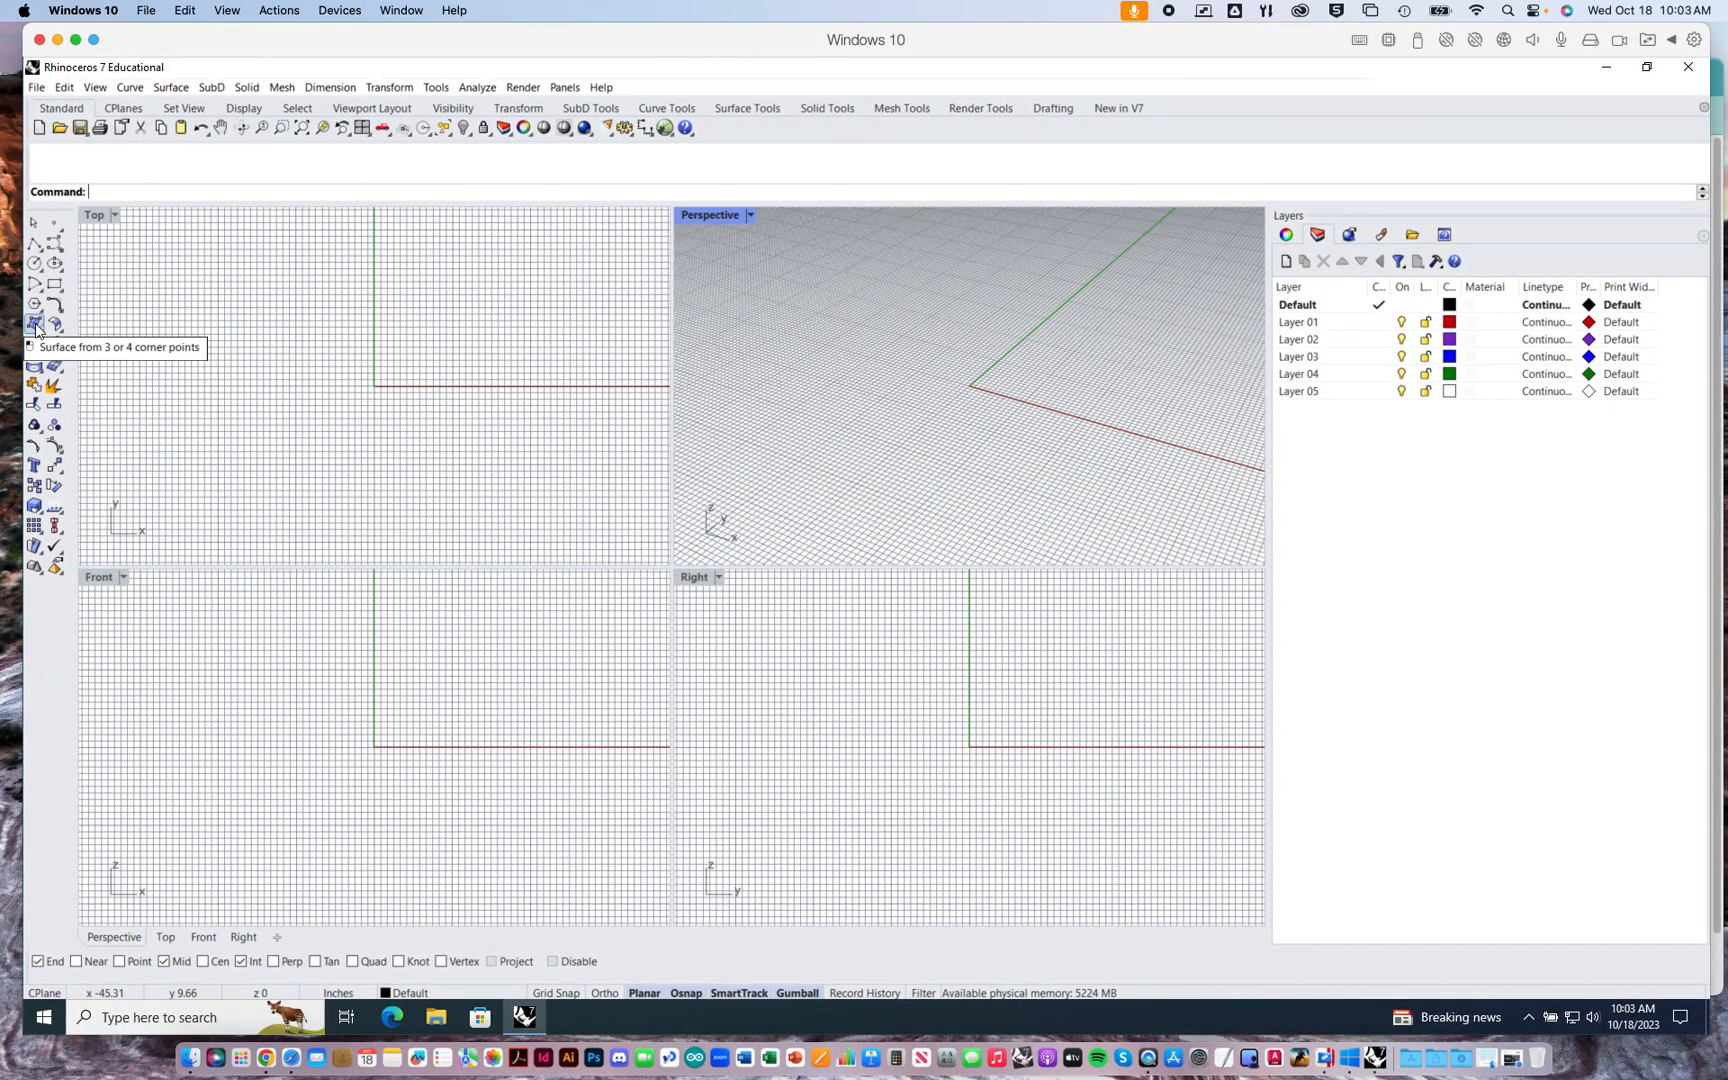
# - Create a four-sided surface from corner points on the ground plane near the origin in the Perspective view
pyautogui.moveTo(36, 330); pyautogui.dragTo(170, 340)
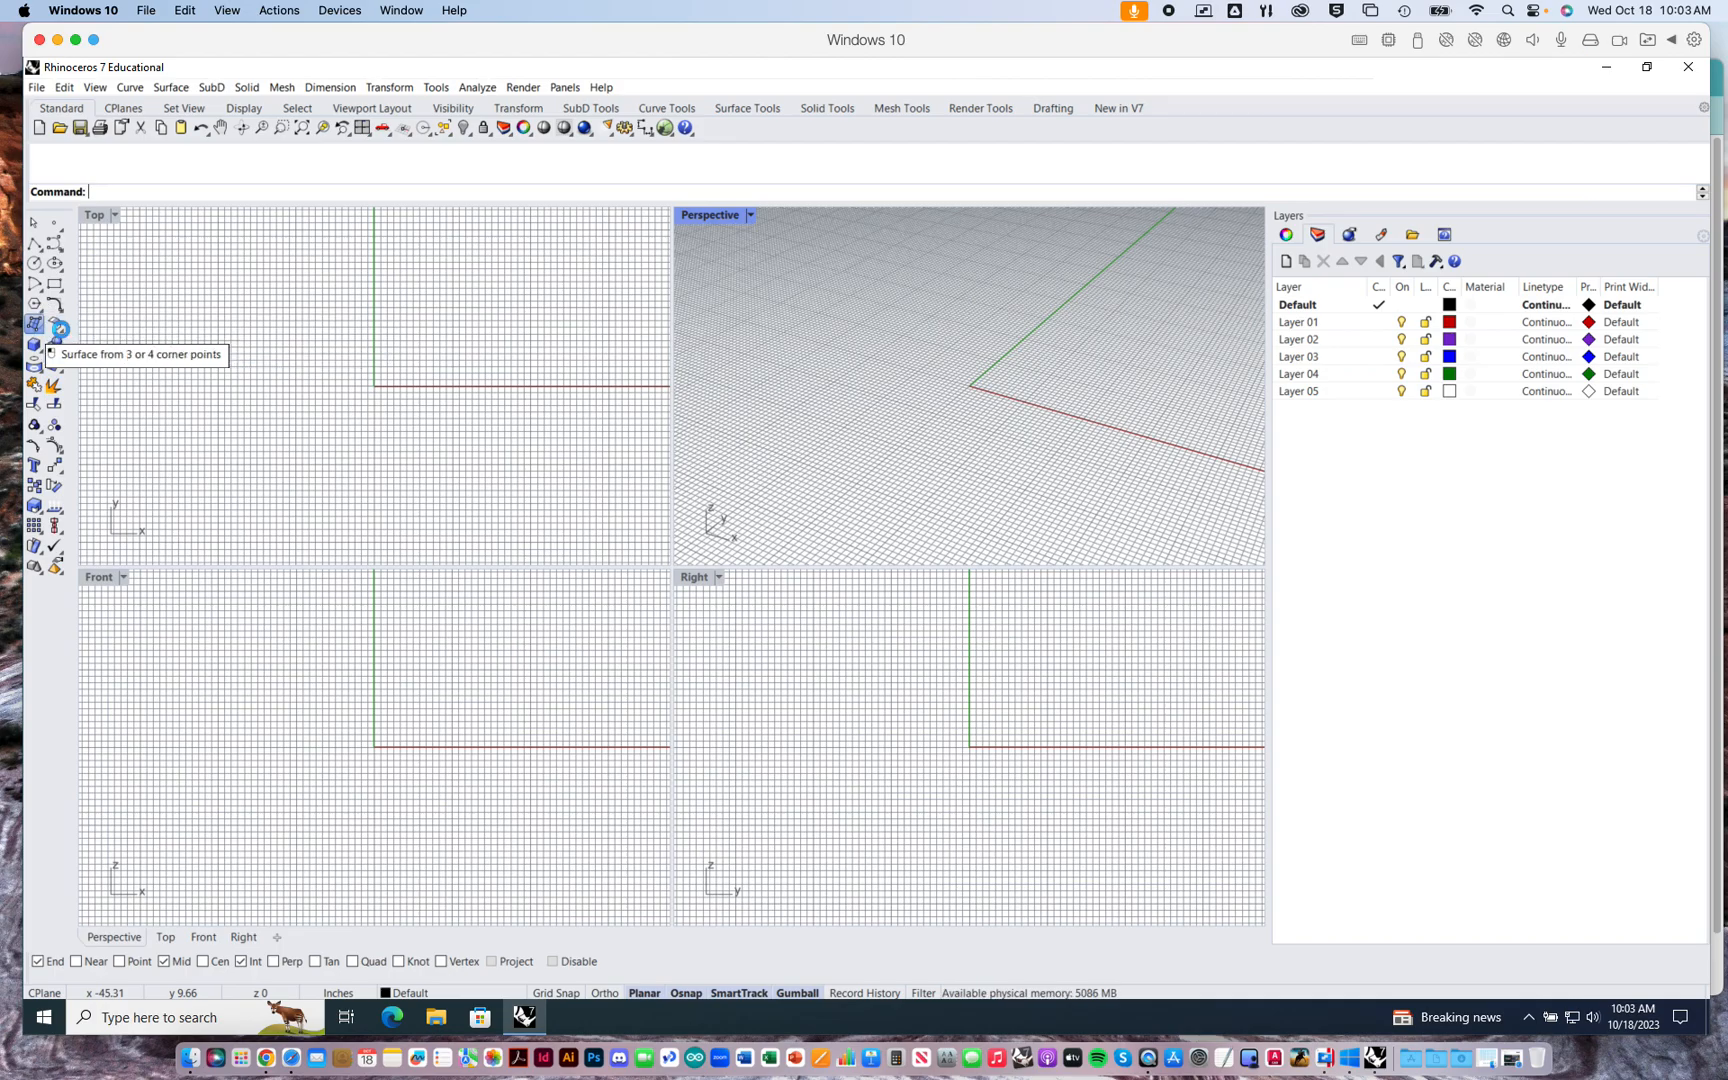
pyautogui.click(60, 334)
pyautogui.click(851, 374)
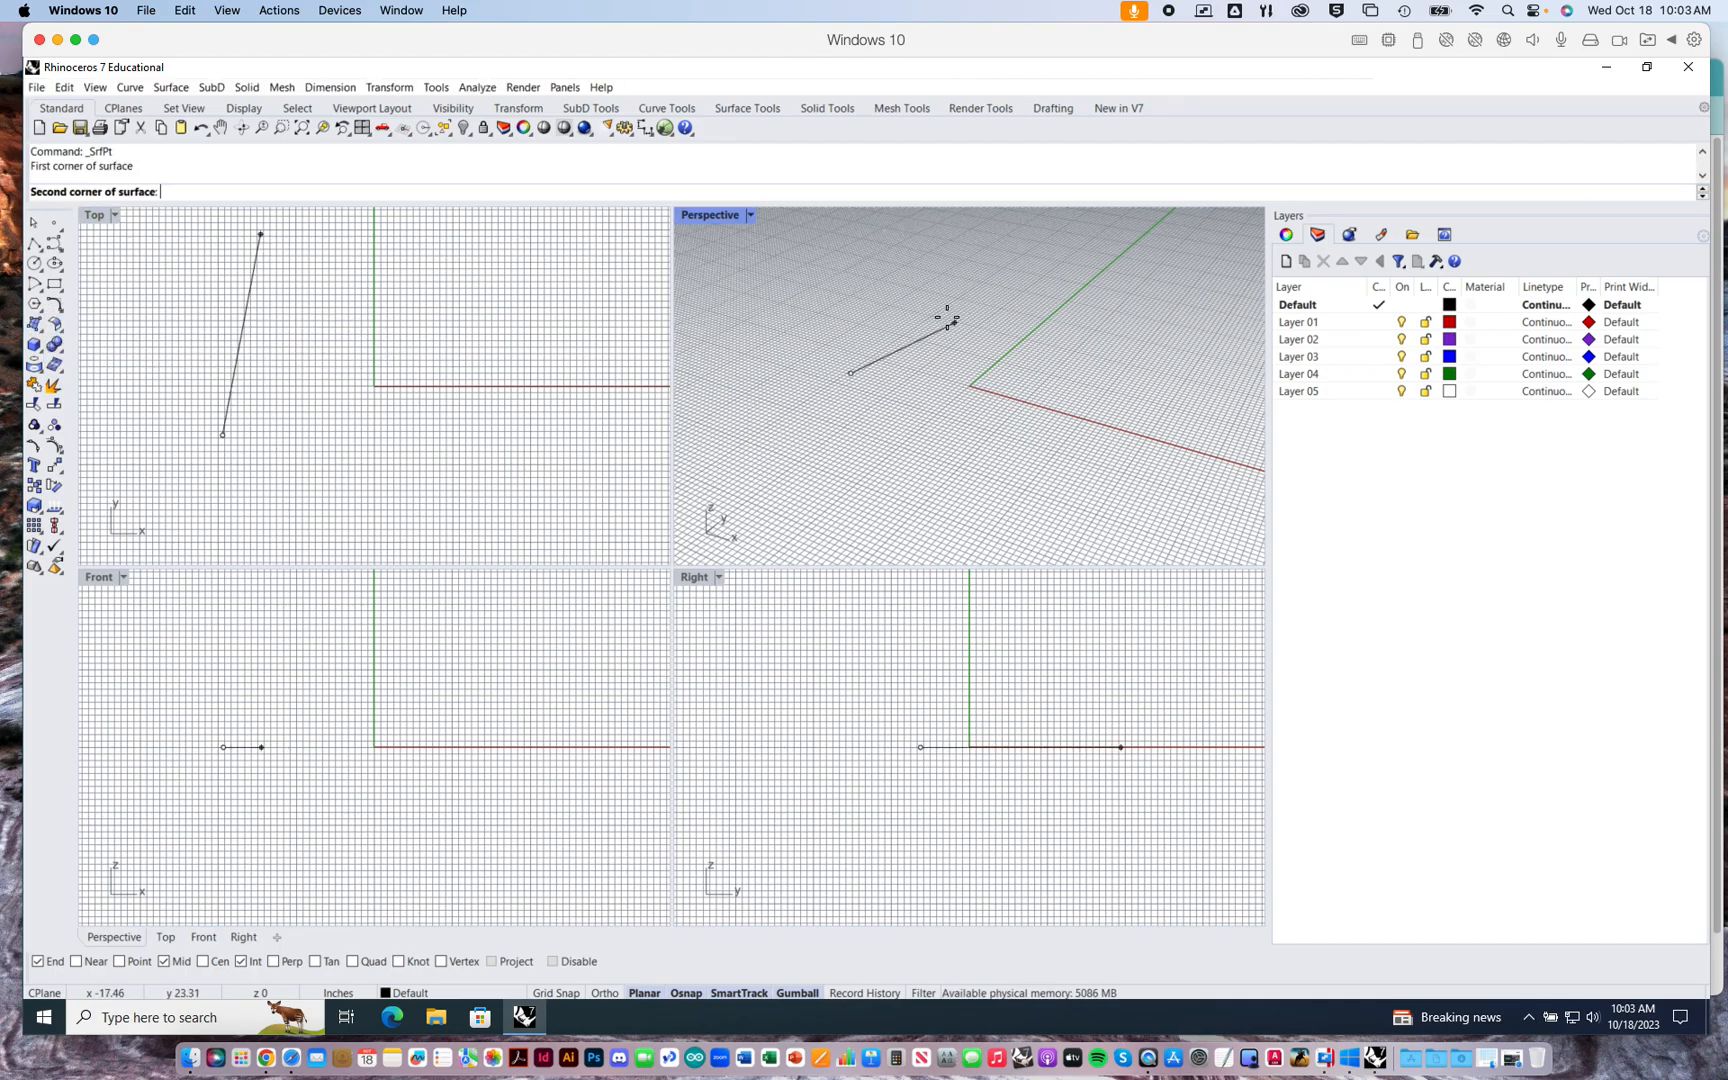
pyautogui.click(948, 314)
pyautogui.click(1079, 359)
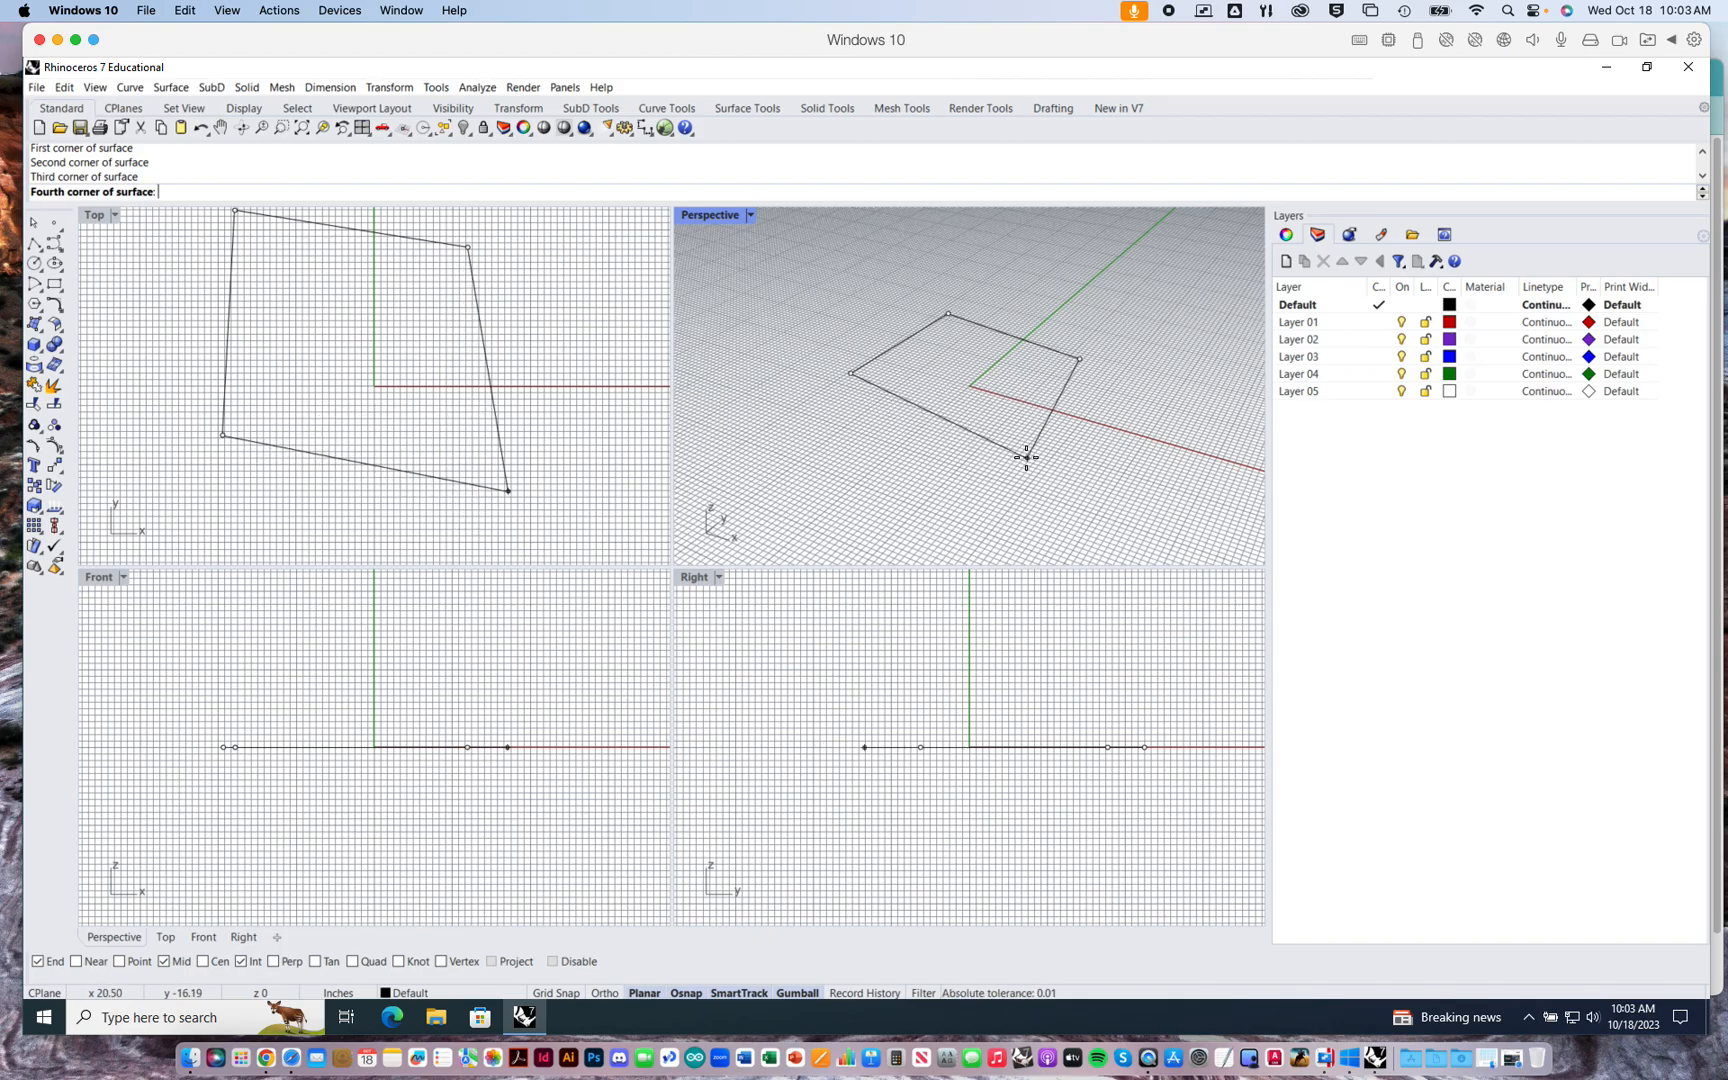
pyautogui.press('Escape')
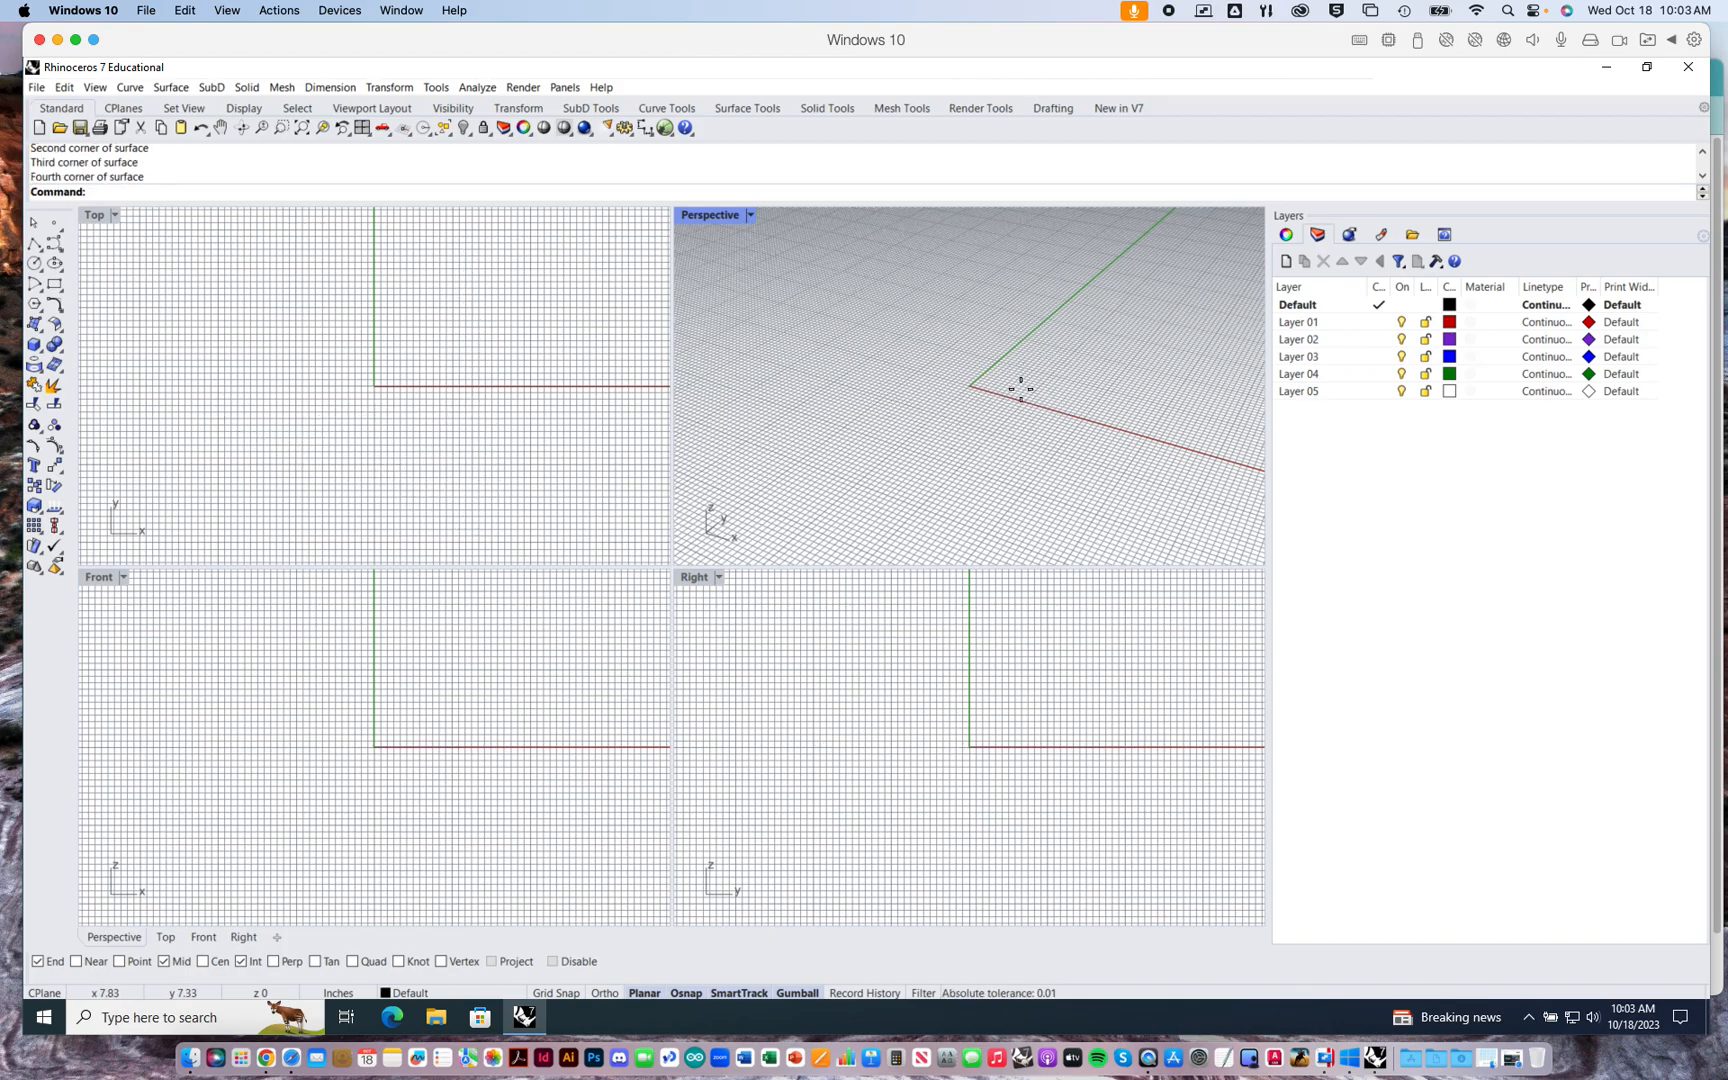
# - Set the Perspective viewport's display mode to Shaded and leave the repeated corner-point surface command
pyautogui.click(847, 253)
pyautogui.rightClick(847, 253)
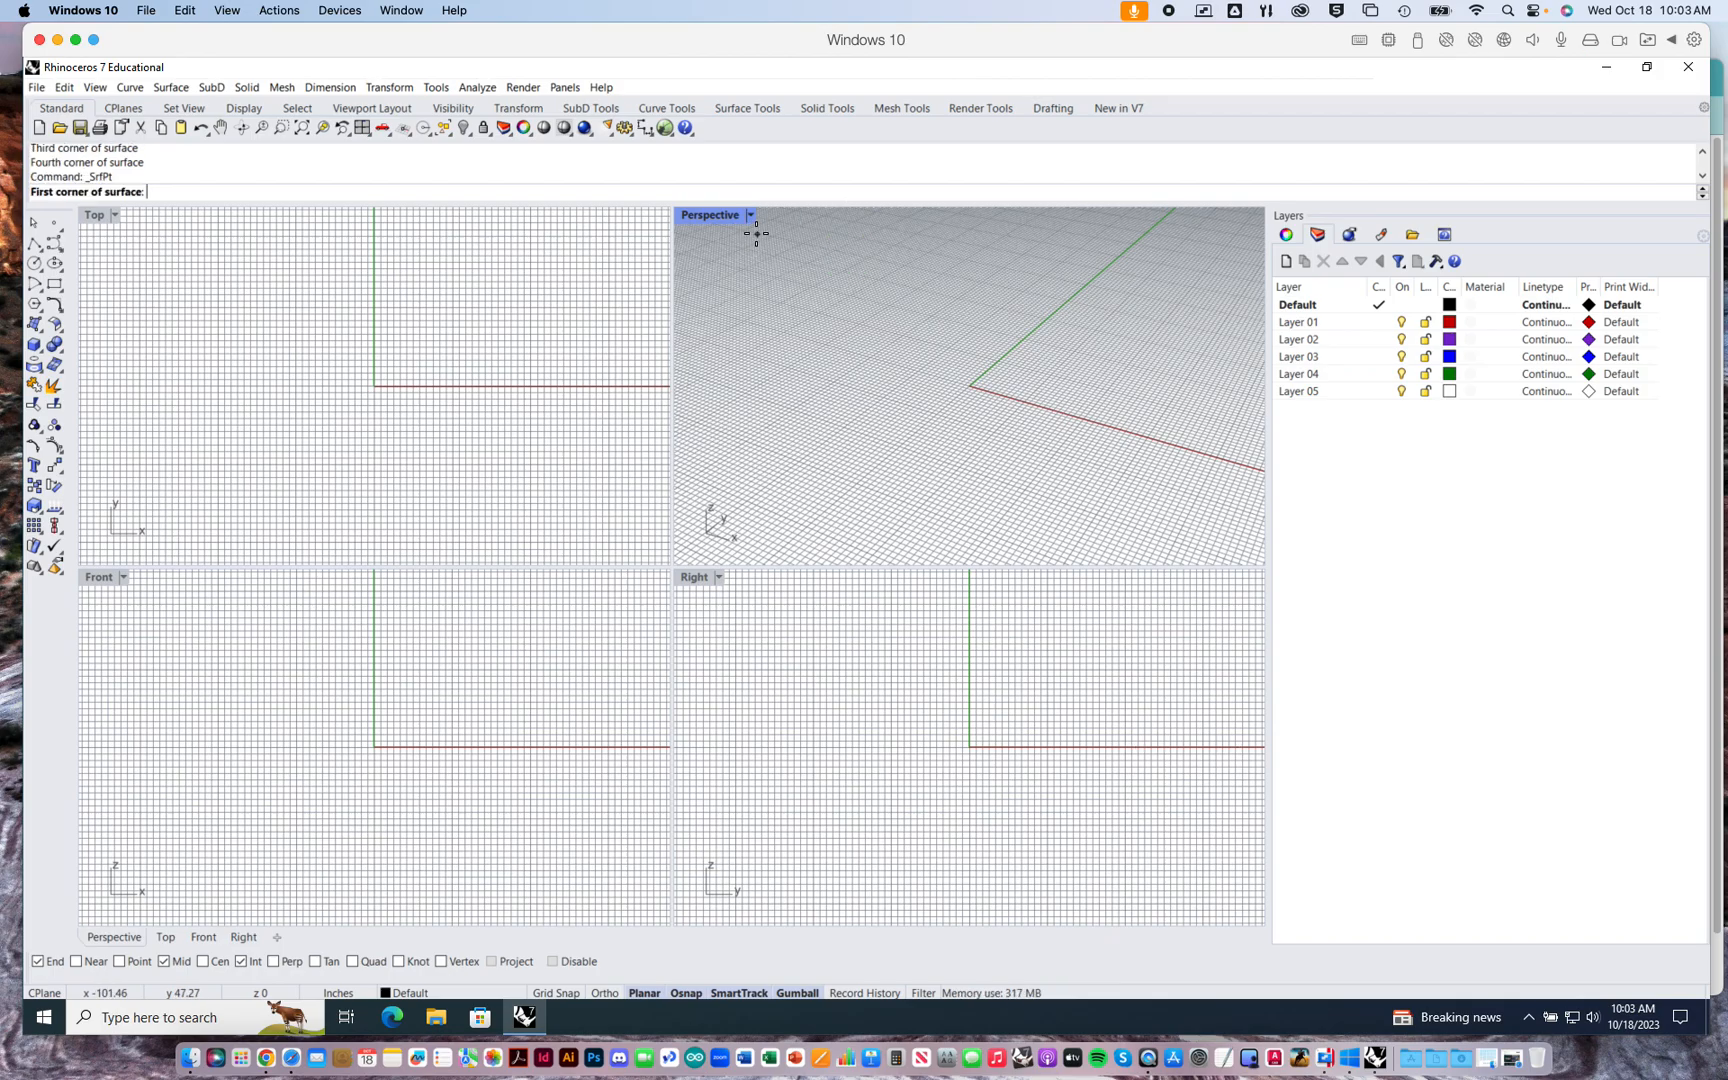
pyautogui.click(750, 215)
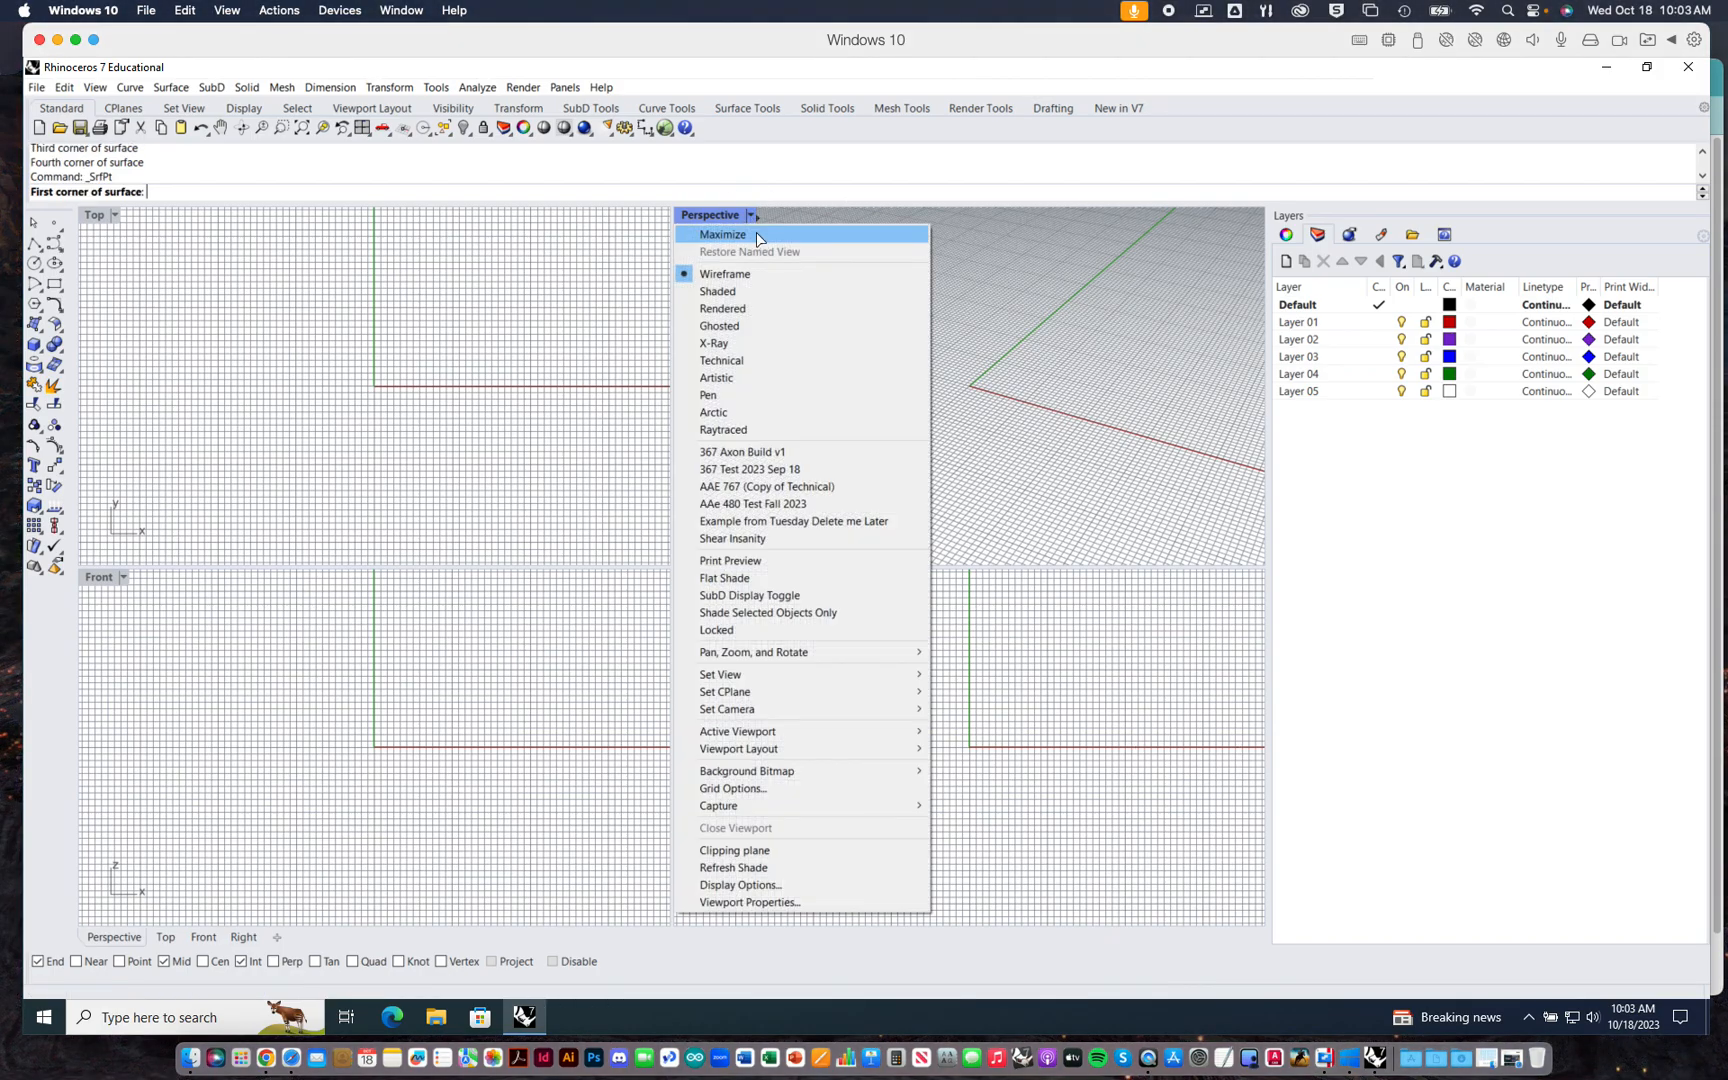
pyautogui.click(737, 291)
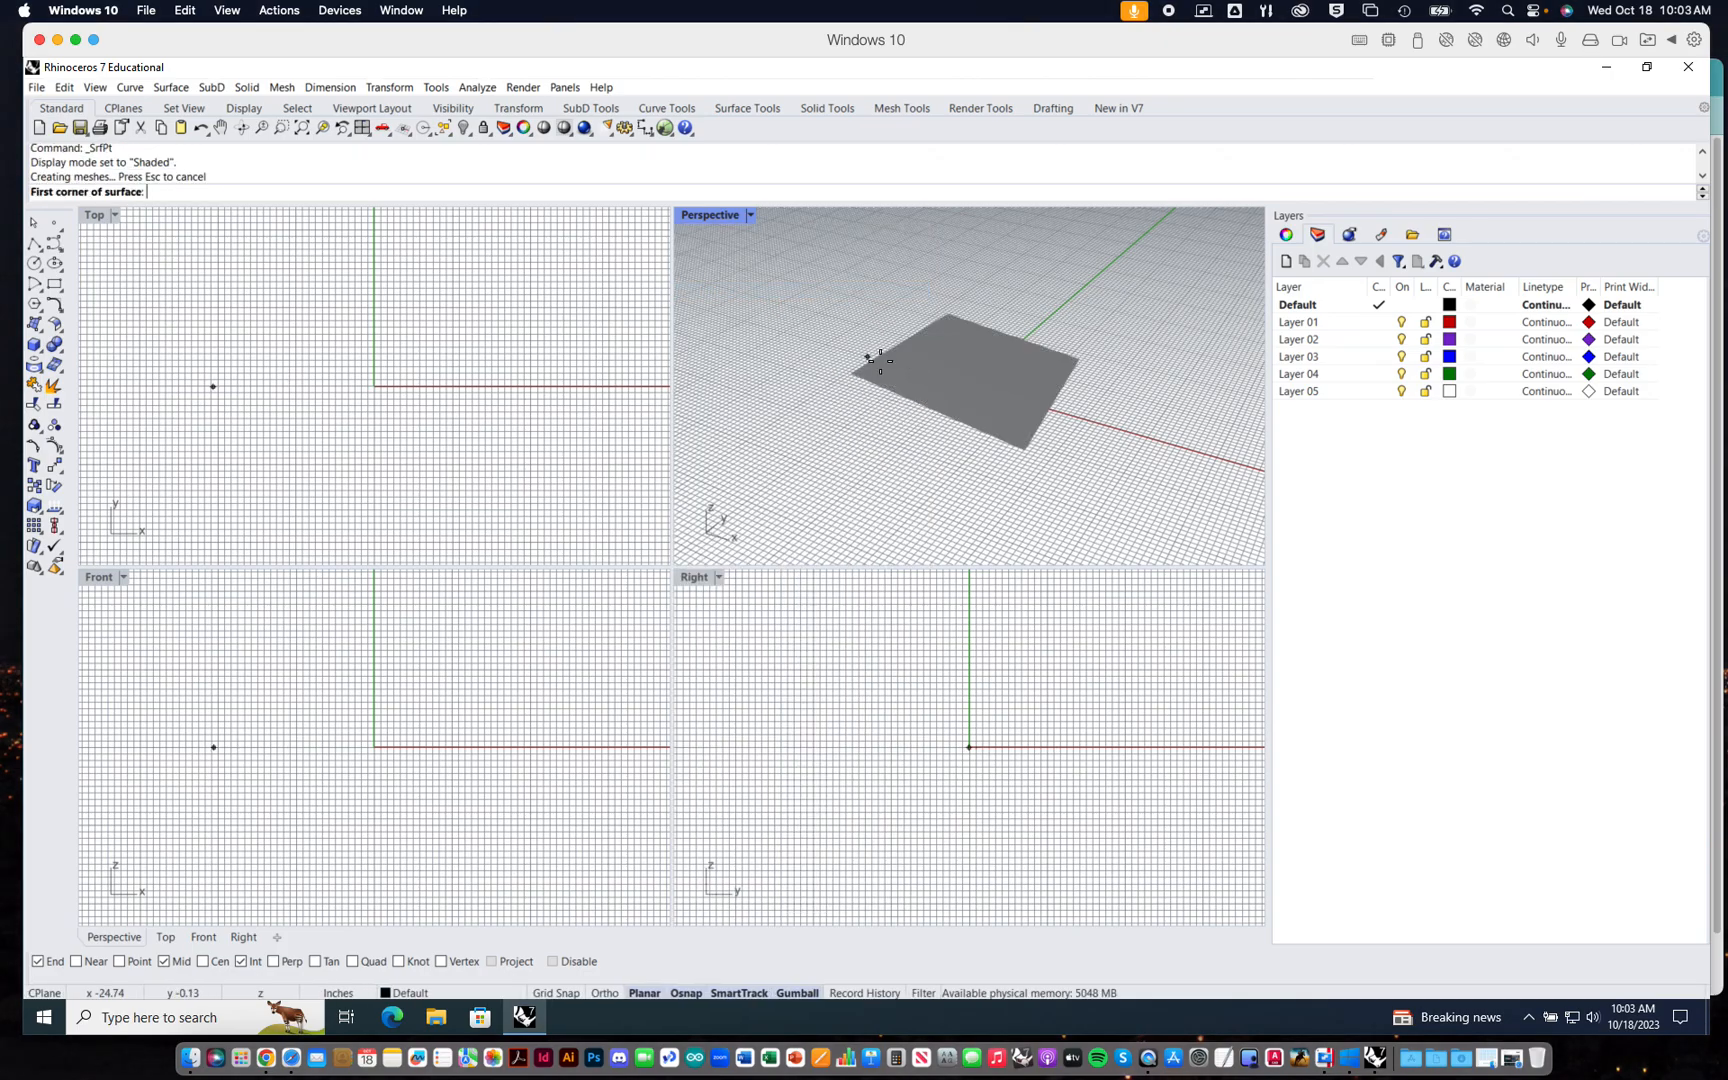
pyautogui.click(34, 223)
# - Maximize the Perspective viewport with the four-sided surface in view
pyautogui.moveTo(945, 380); pyautogui.dragTo(957, 400, button='right')
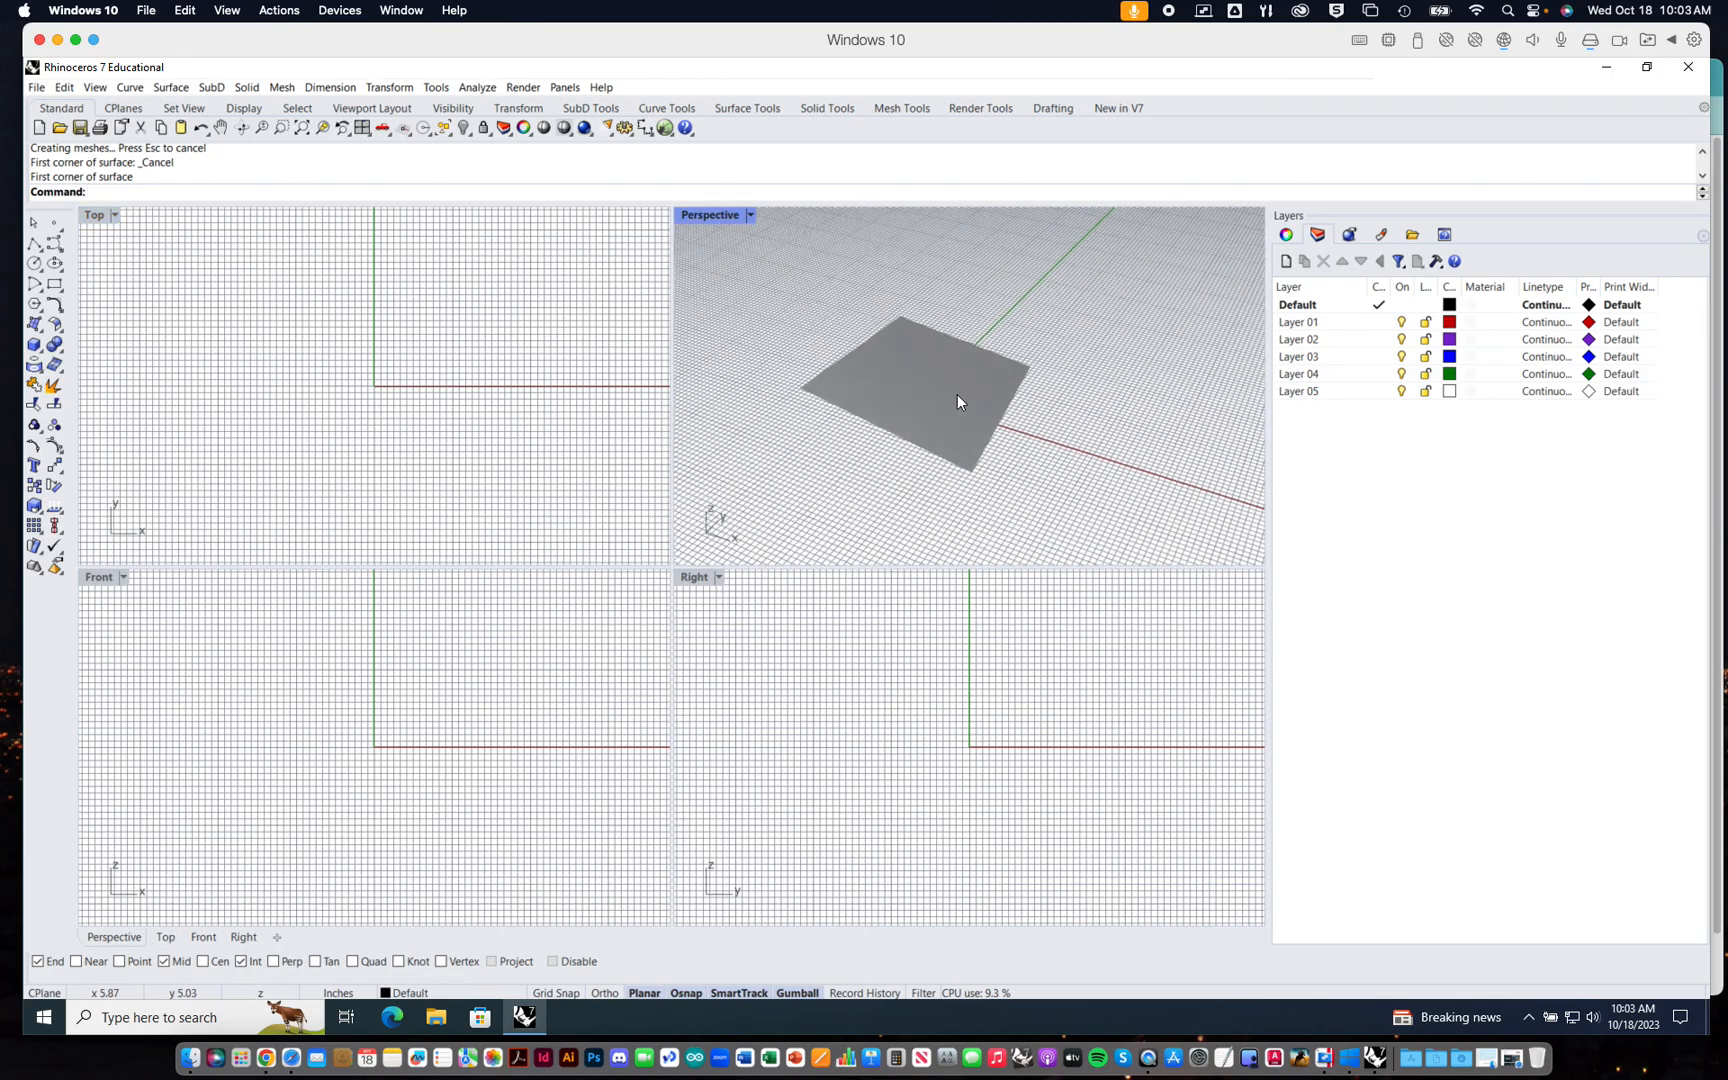
pyautogui.doubleClick(708, 217)
pyautogui.keyDown('shift'); pyautogui.moveTo(675, 573); pyautogui.dragTo(527, 522, button='right'); pyautogui.keyUp('shift')
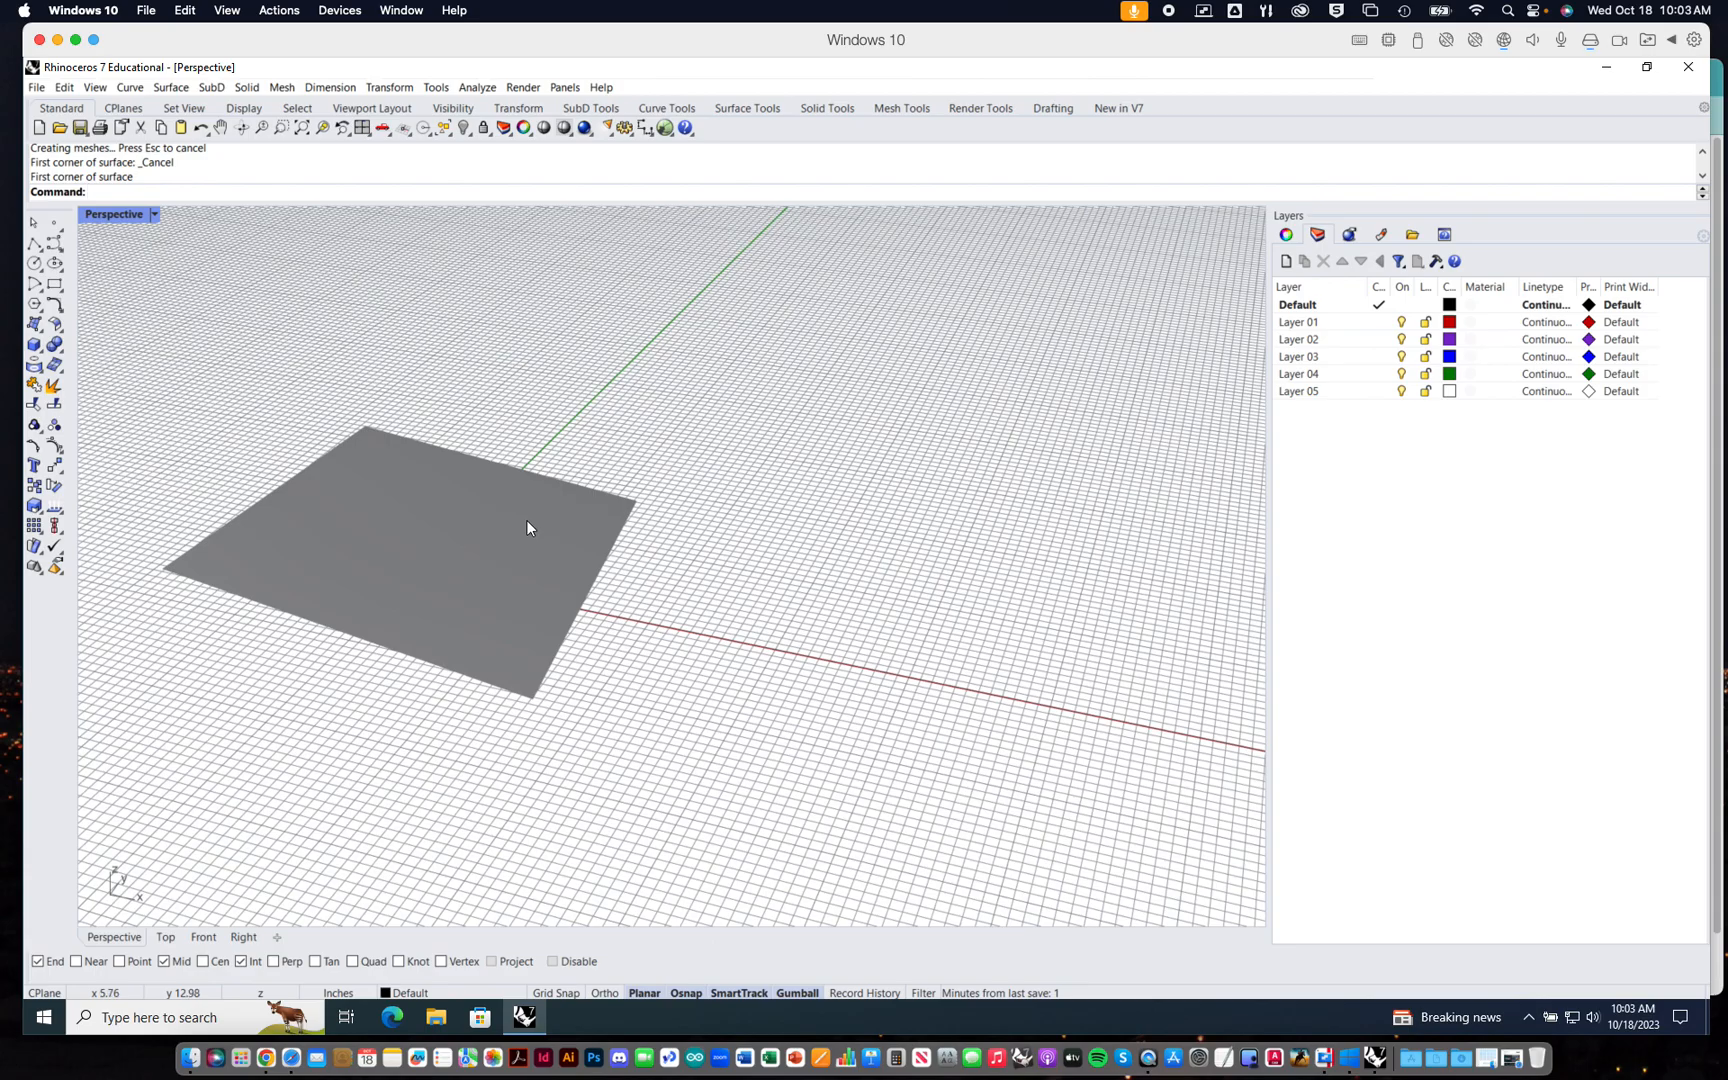
pyautogui.scroll(-2, 526, 519)
pyautogui.scroll(6, 526, 519)
pyautogui.scroll(-4, 526, 519)
pyautogui.moveTo(533, 528); pyautogui.dragTo(541, 521, button='right')
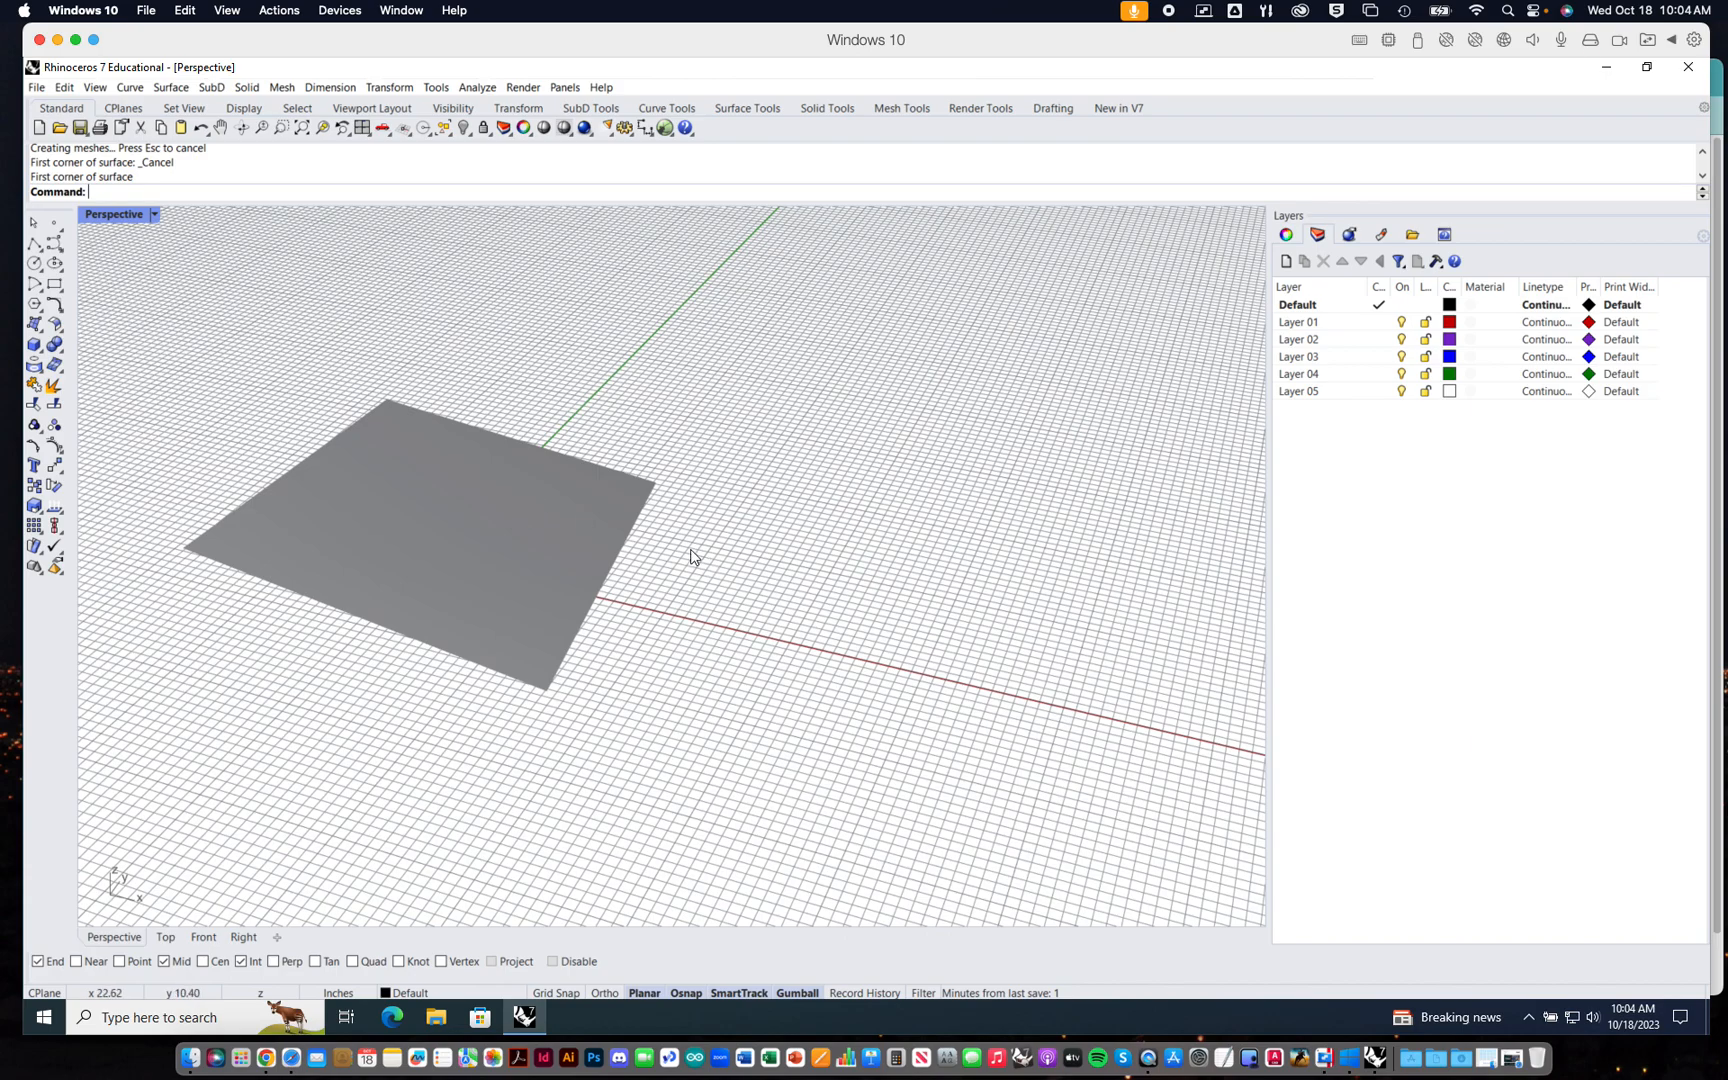
# - Launch Grasshopper with the Grasshopper command
pyautogui.click(667, 502)
pyautogui.moveTo(702, 413); pyautogui.dragTo(579, 527)
pyautogui.click(802, 392)
pyautogui.write('Graas')
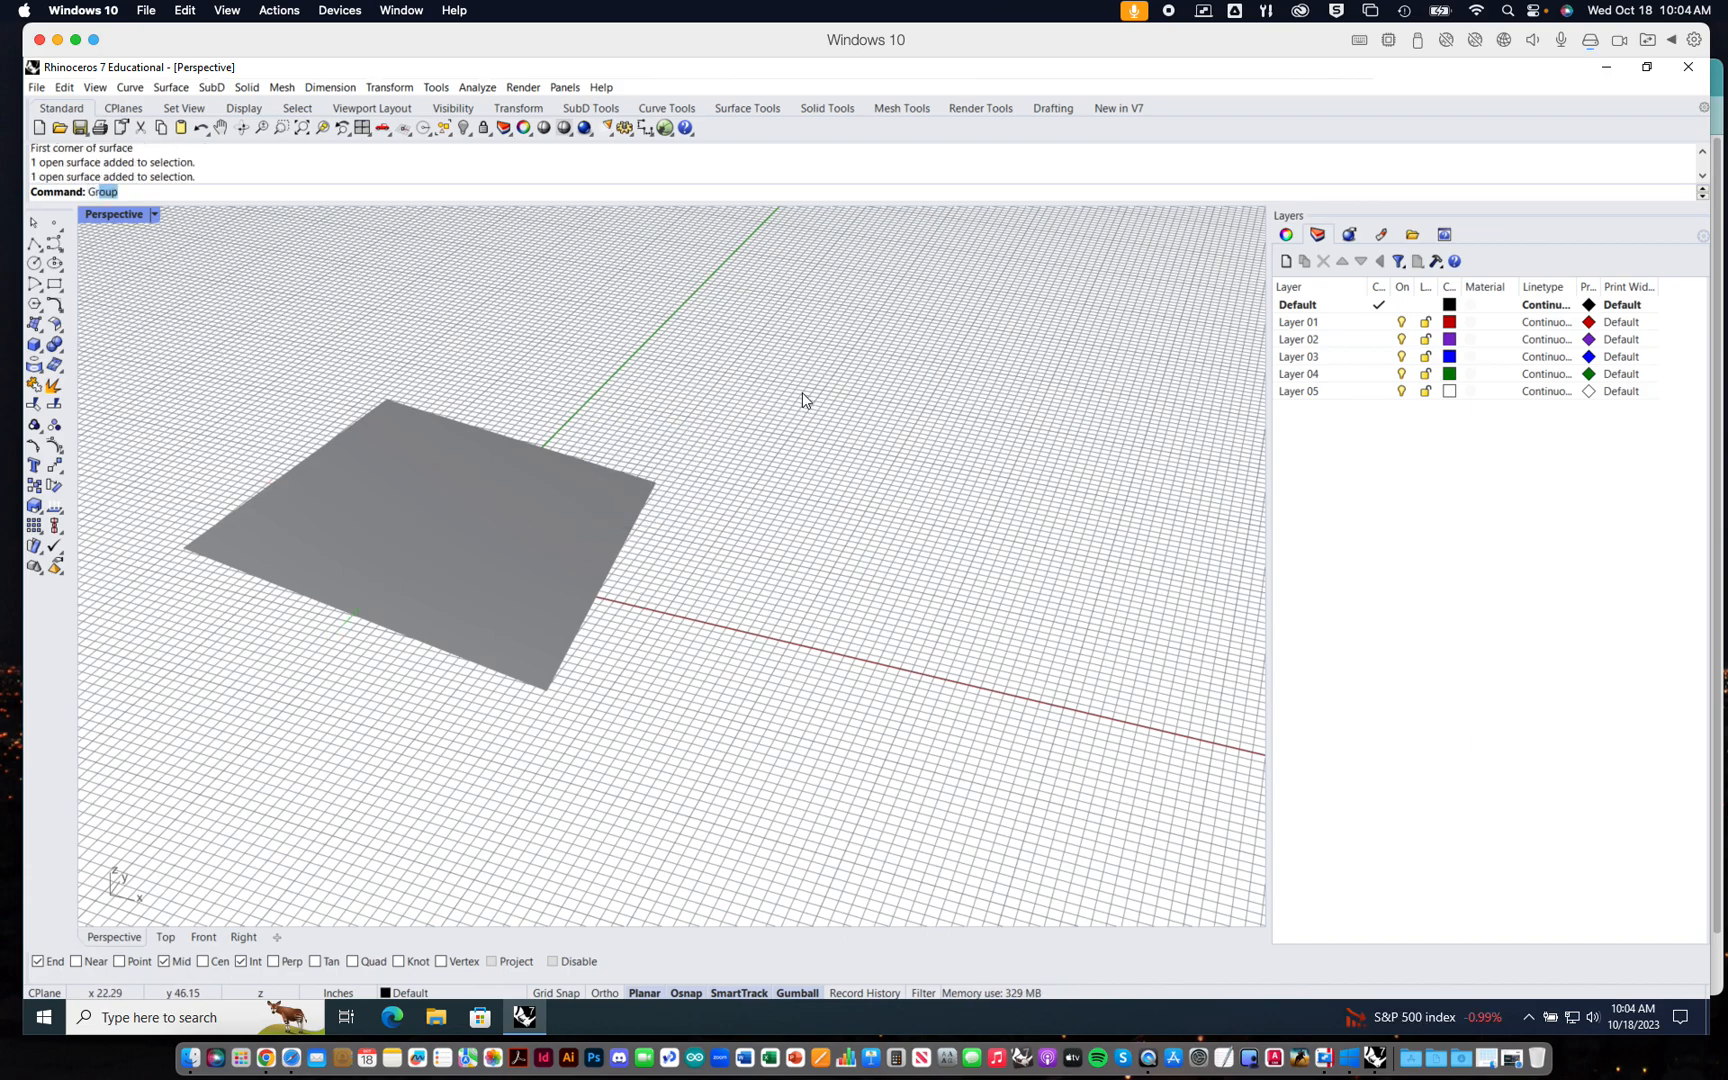
pyautogui.press('BackSpace')
pyautogui.press('BackSpace')
pyautogui.write('ss')
pyautogui.press('Return')
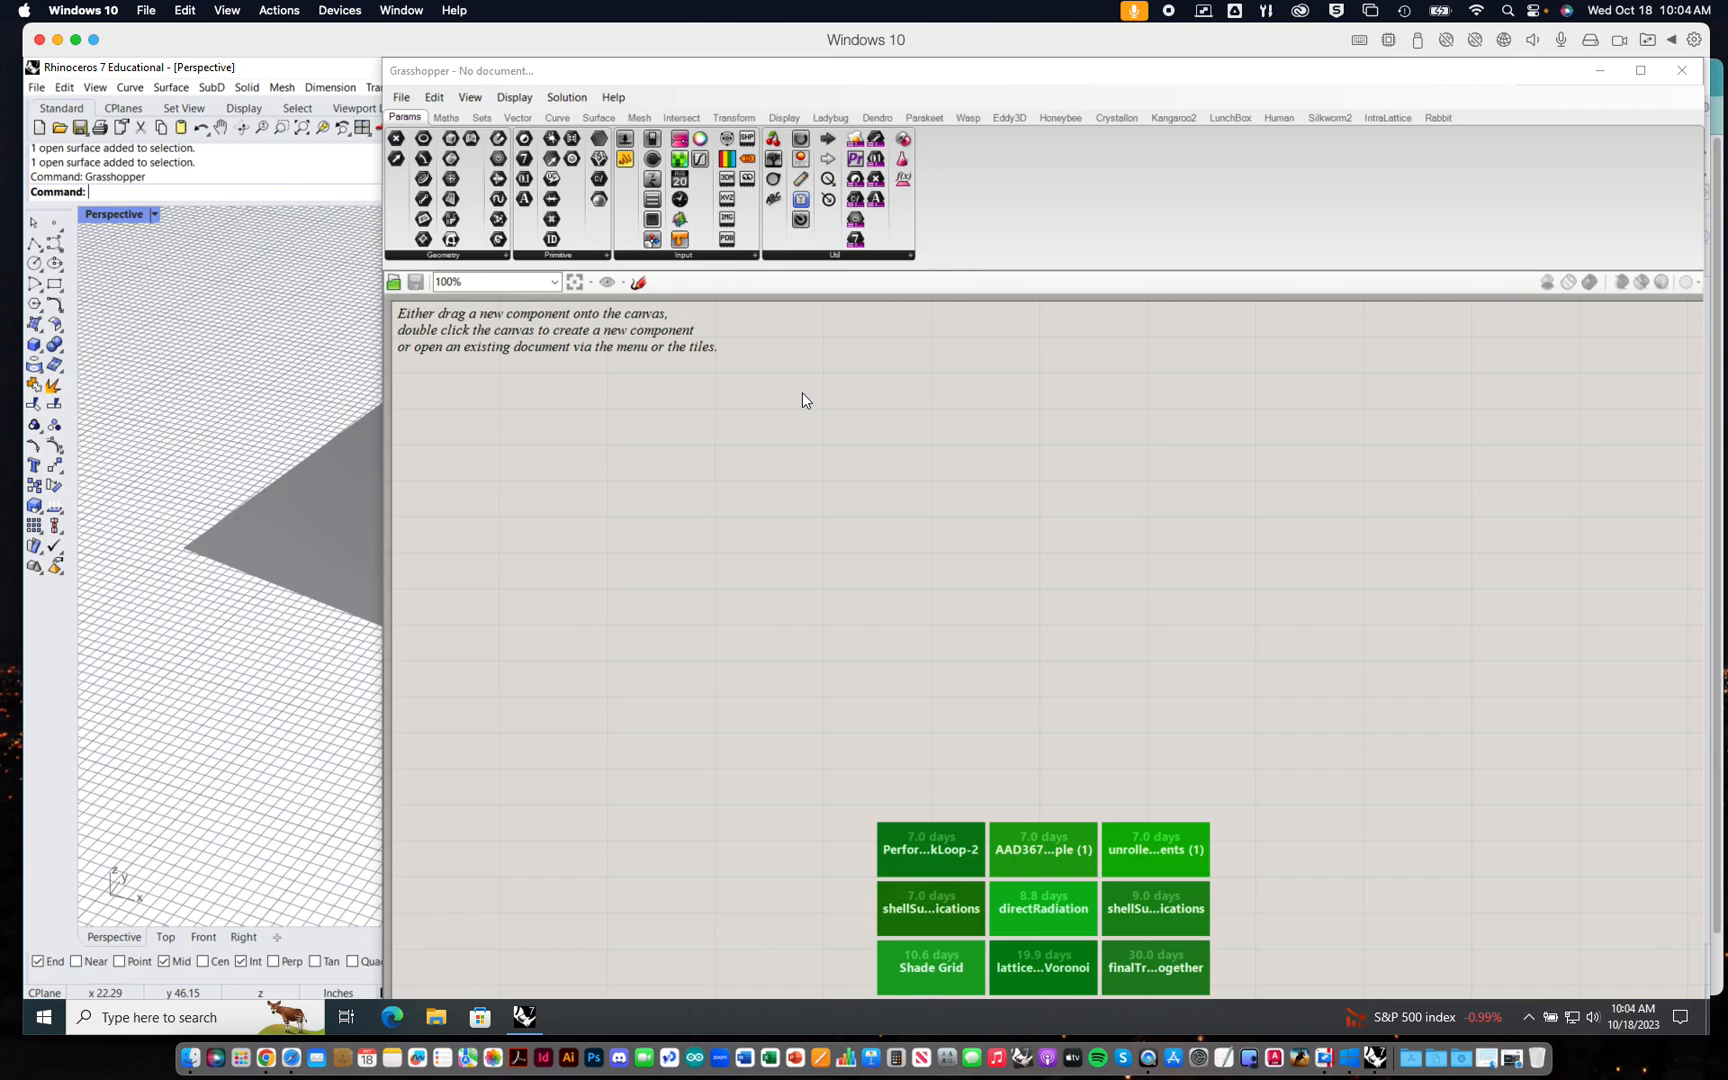
# - Narrow the Grasshopper window so that the surface in the Perspective viewport can be seen beside it
pyautogui.moveTo(827, 83); pyautogui.dragTo(813, 86)
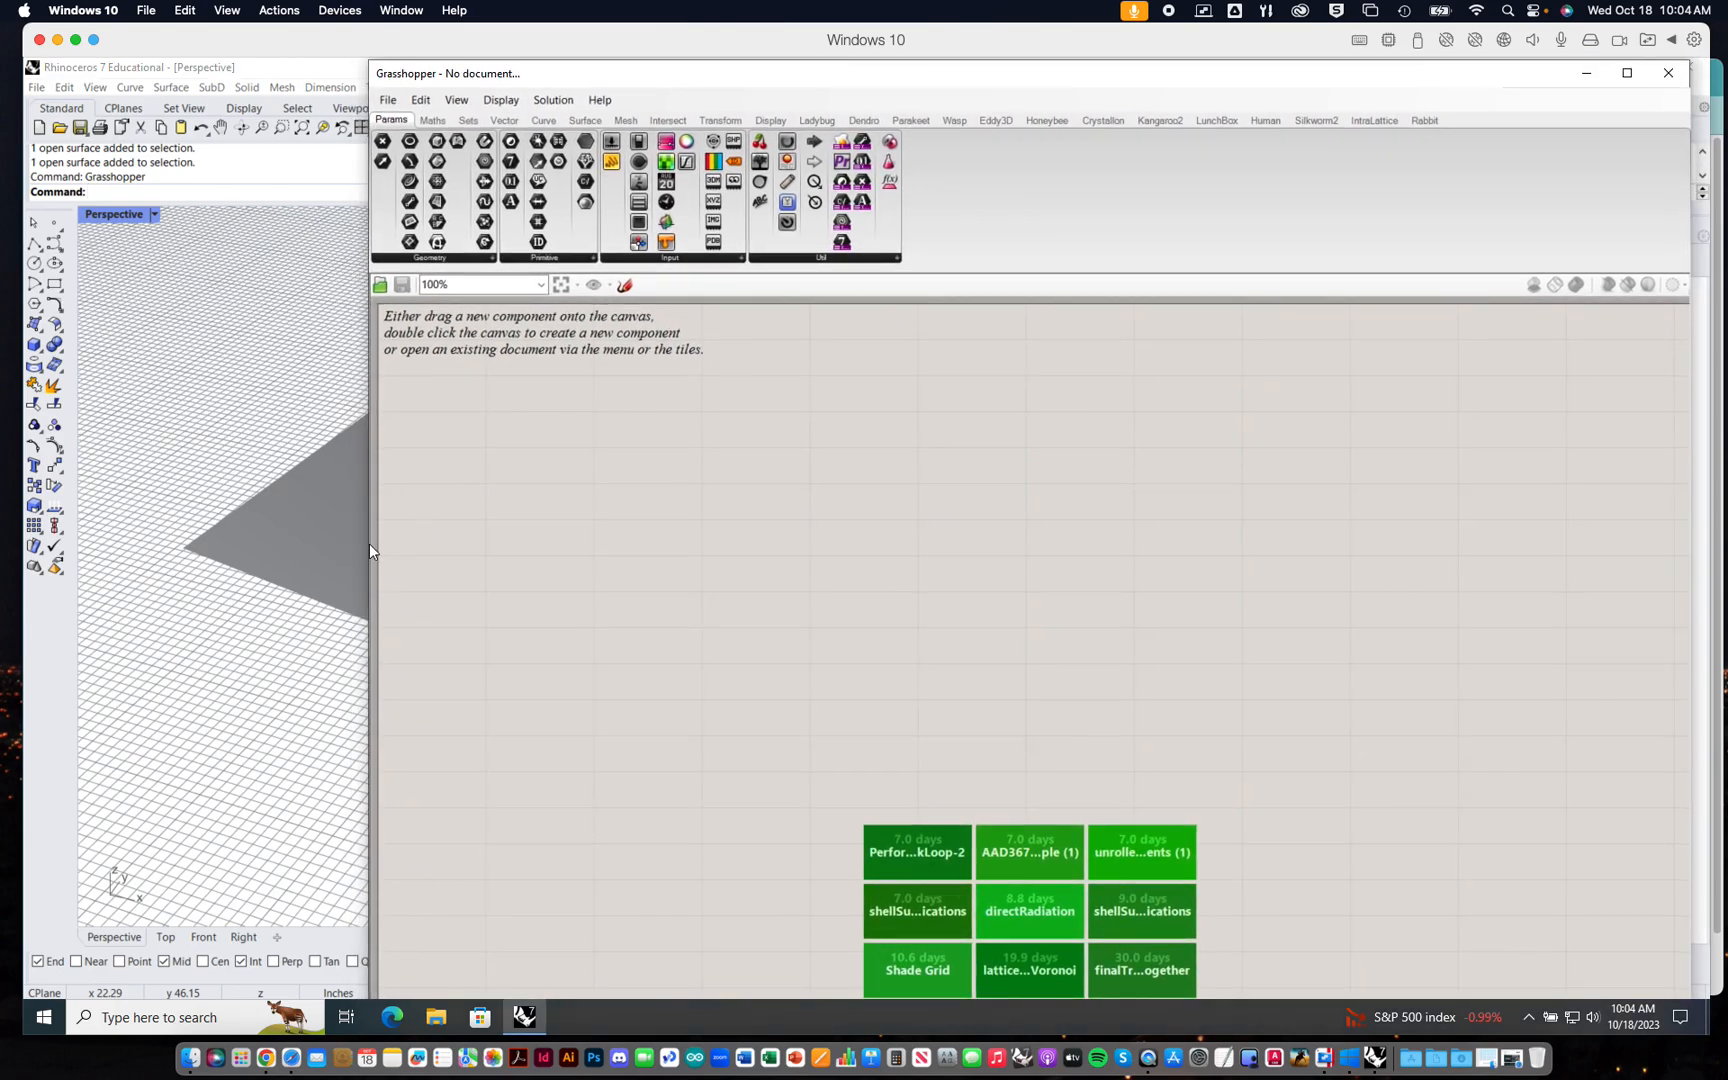
pyautogui.moveTo(367, 59); pyautogui.dragTo(697, 62)
pyautogui.moveTo(440, 578); pyautogui.dragTo(423, 594, button='right')
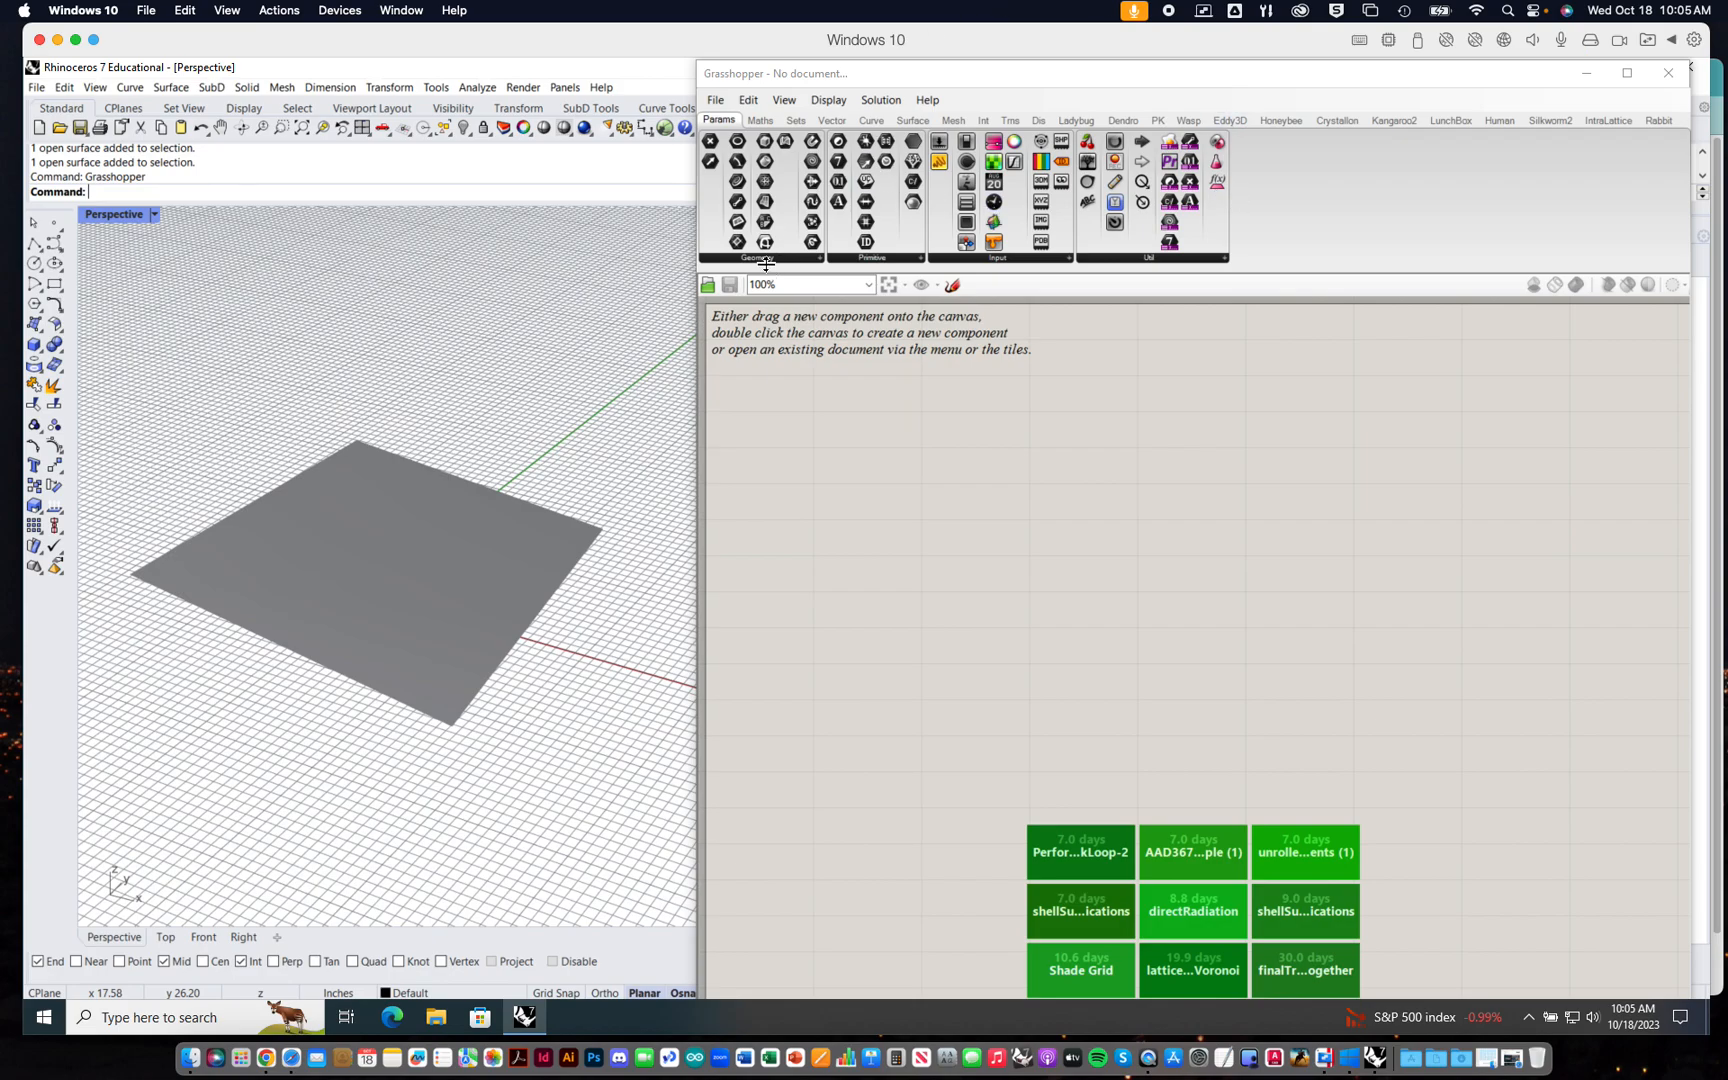
# - Place a Surface parameter on the Grasshopper canvas and set the four-sided Rhino surface as its one referenced surface
pyautogui.moveTo(767, 204); pyautogui.dragTo(916, 467)
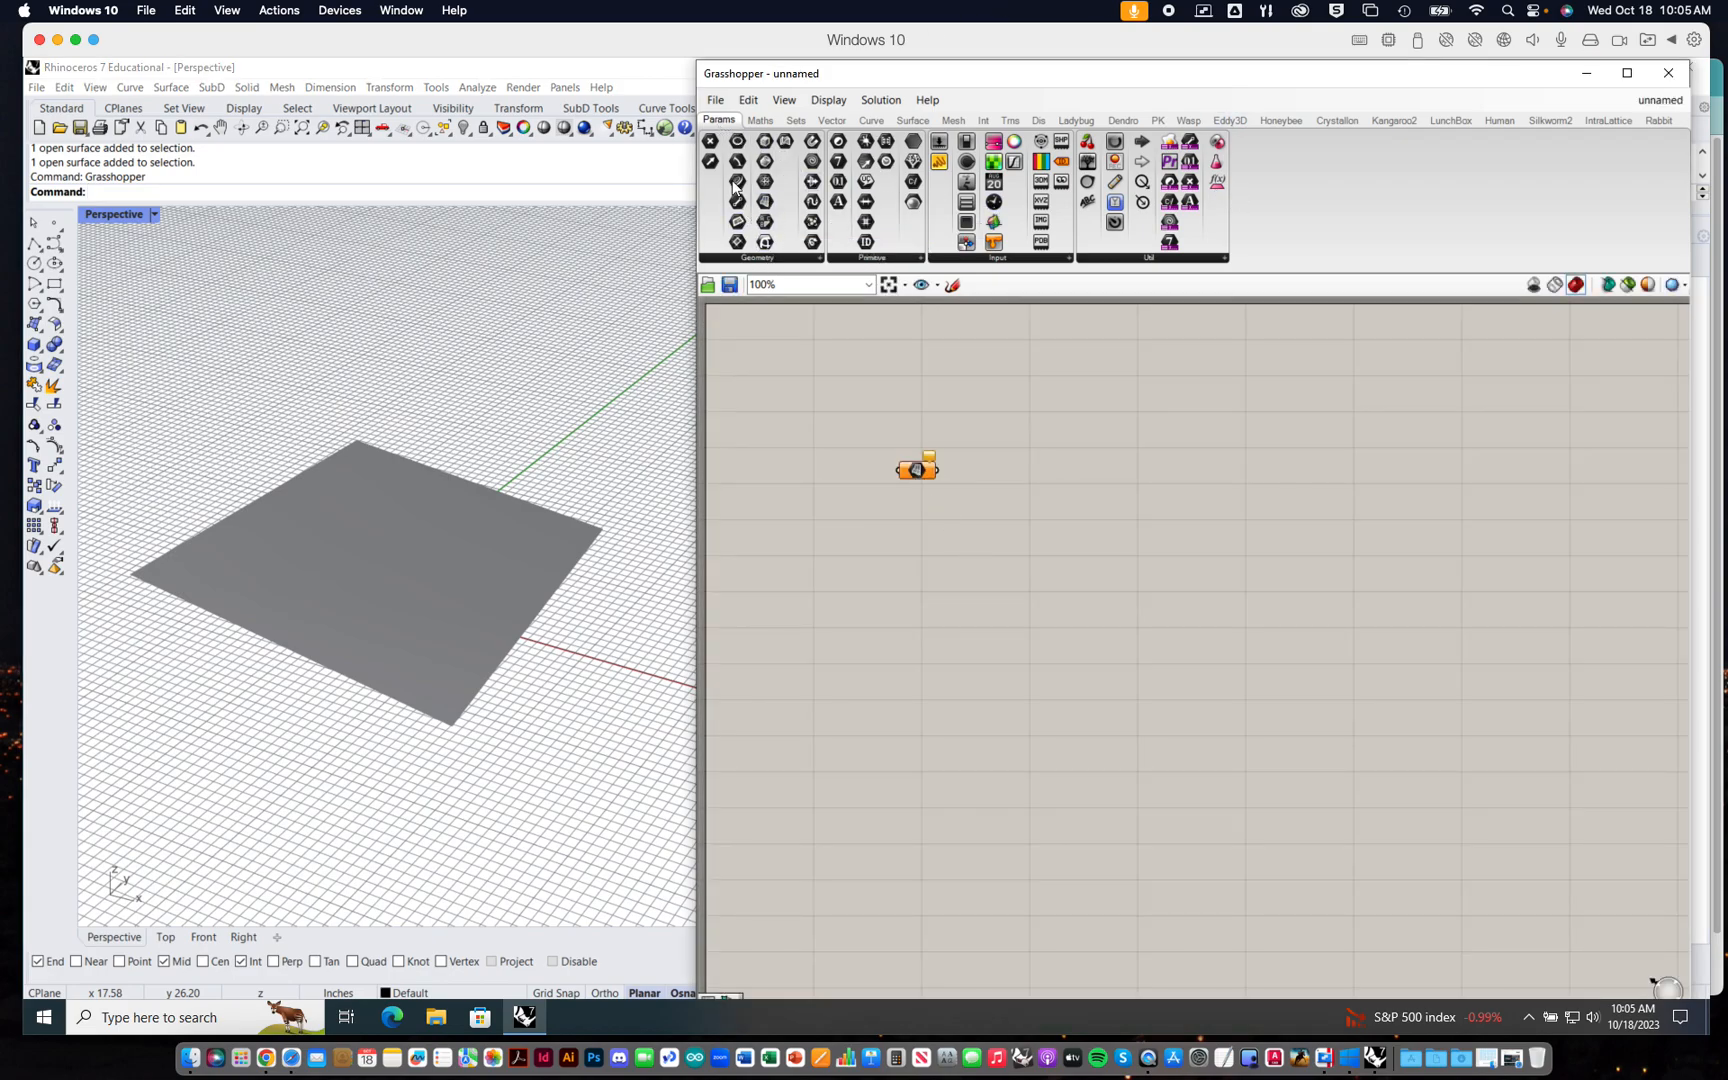
pyautogui.click(753, 262)
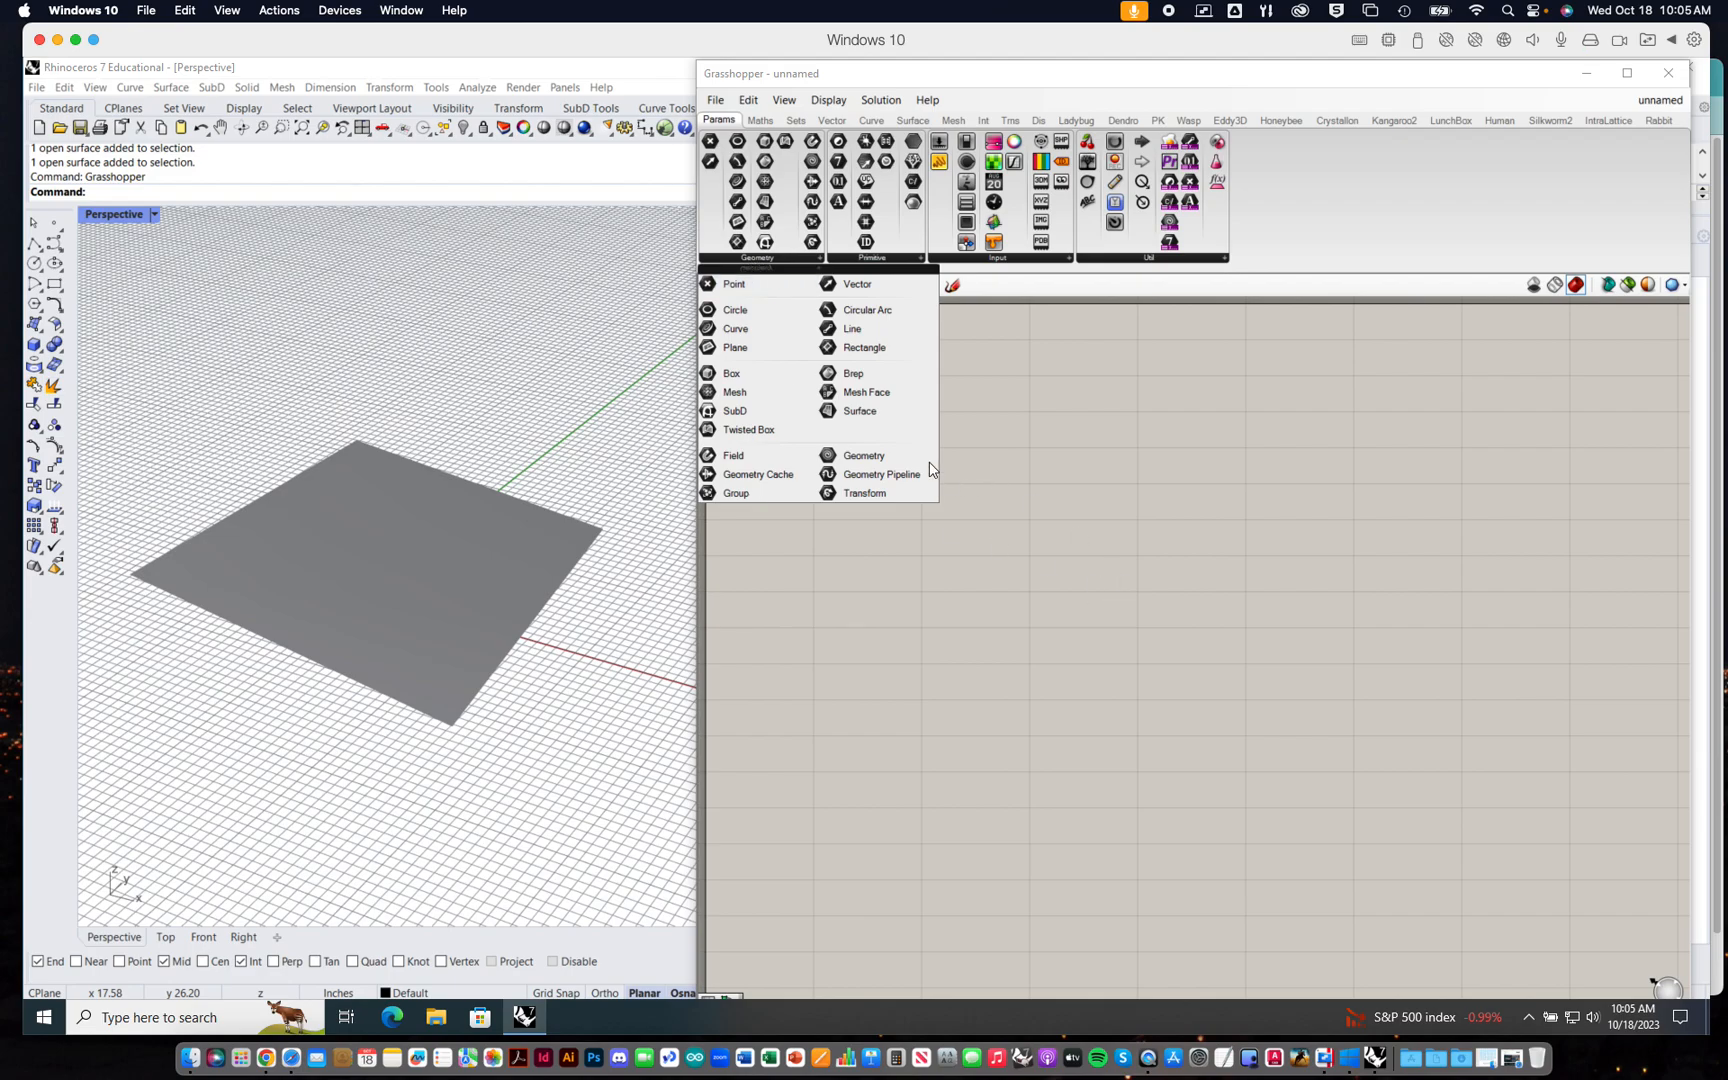
pyautogui.click(870, 416)
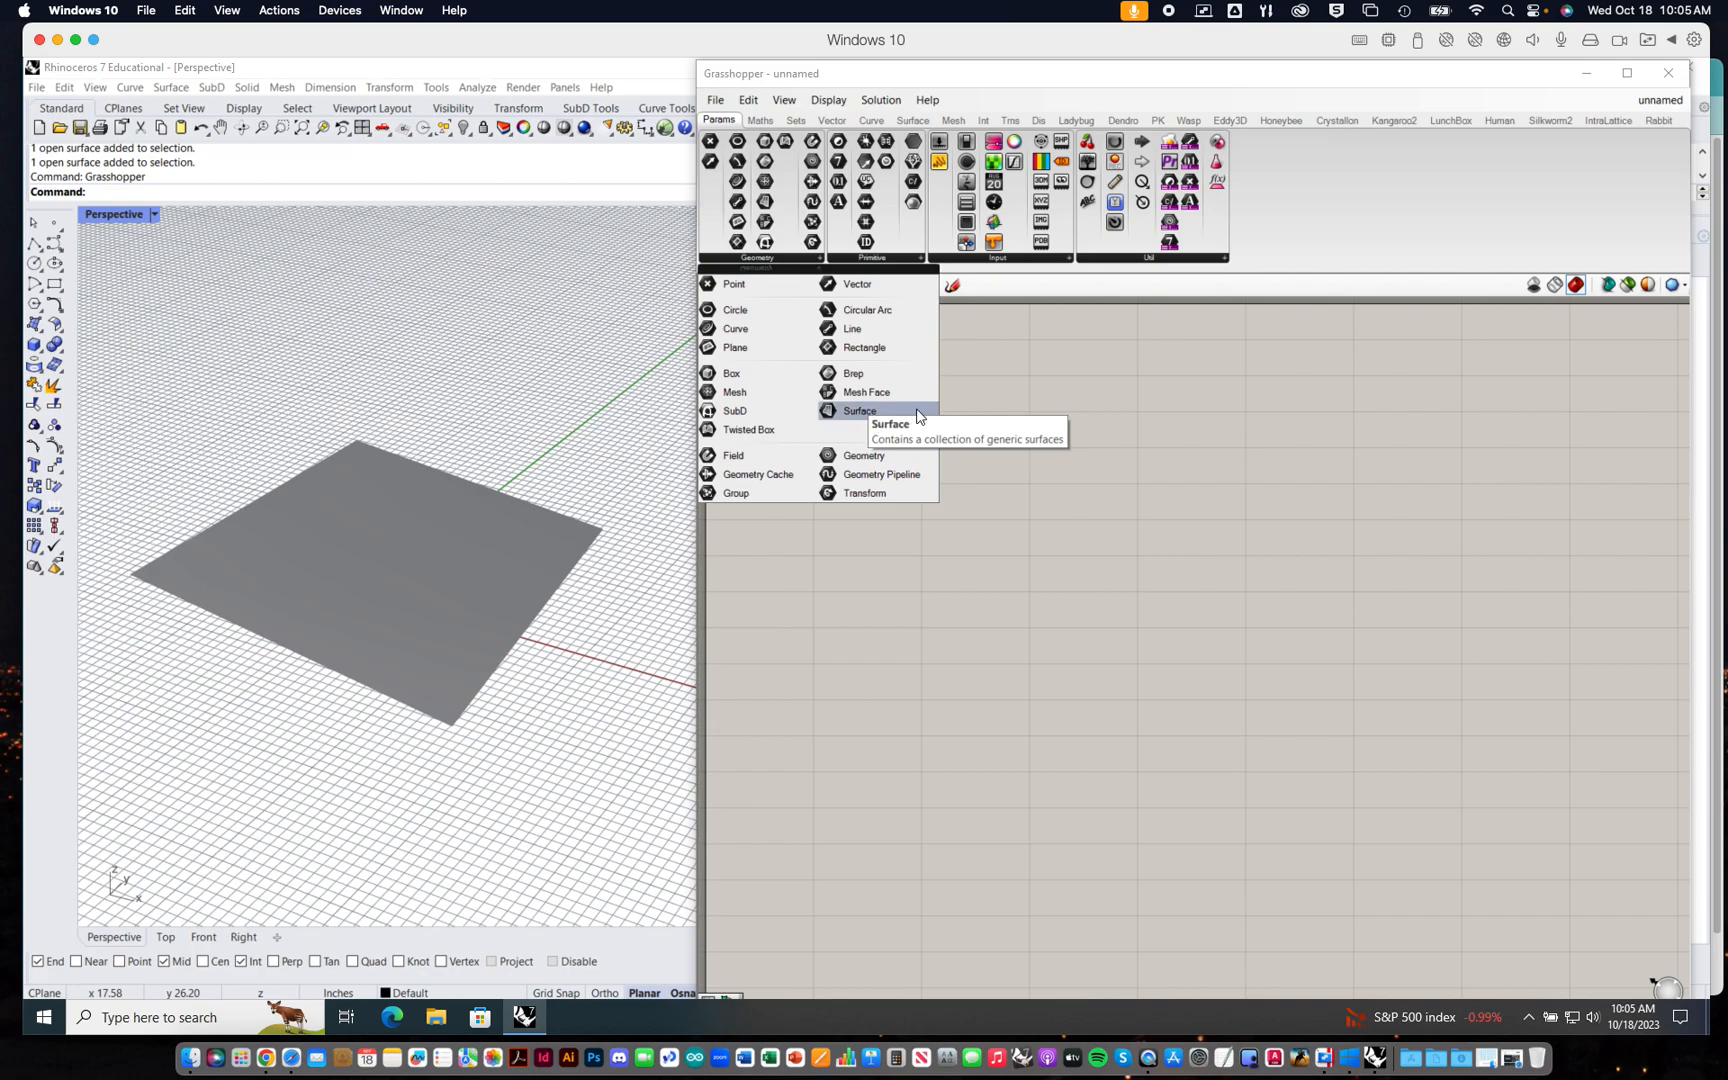
pyautogui.click(917, 470)
pyautogui.rightClick(918, 472)
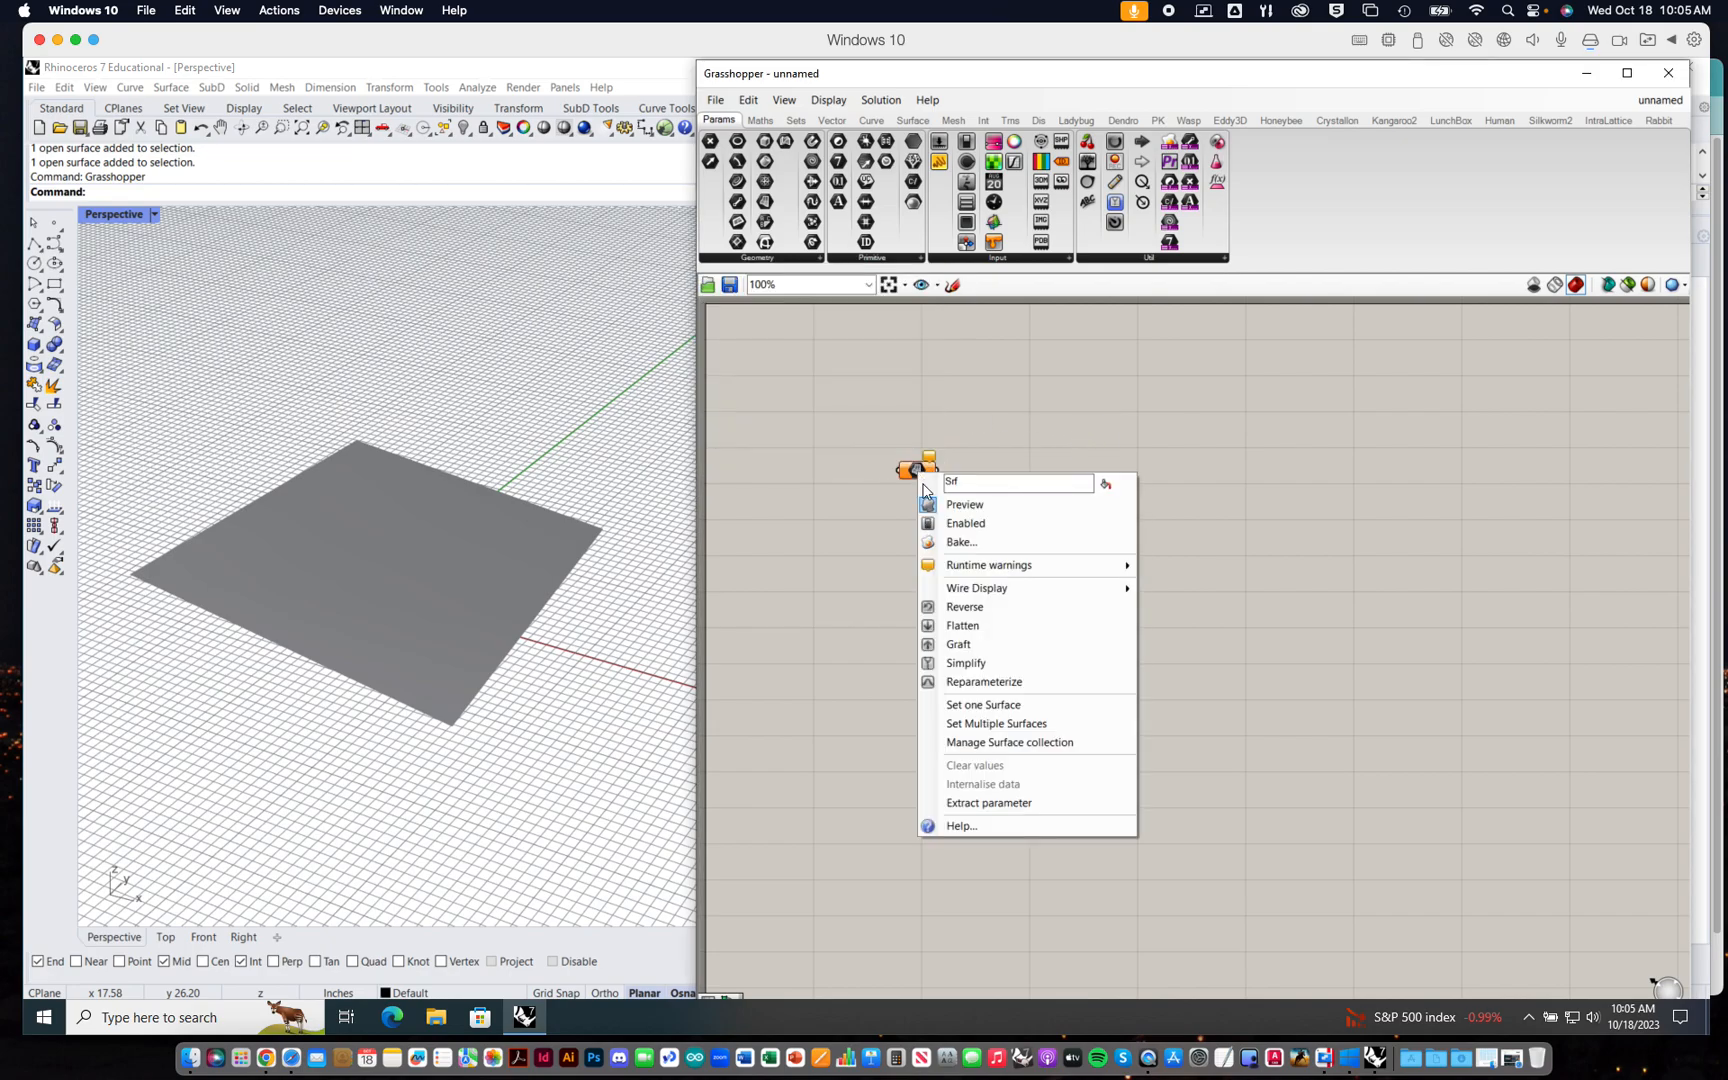
pyautogui.click(982, 716)
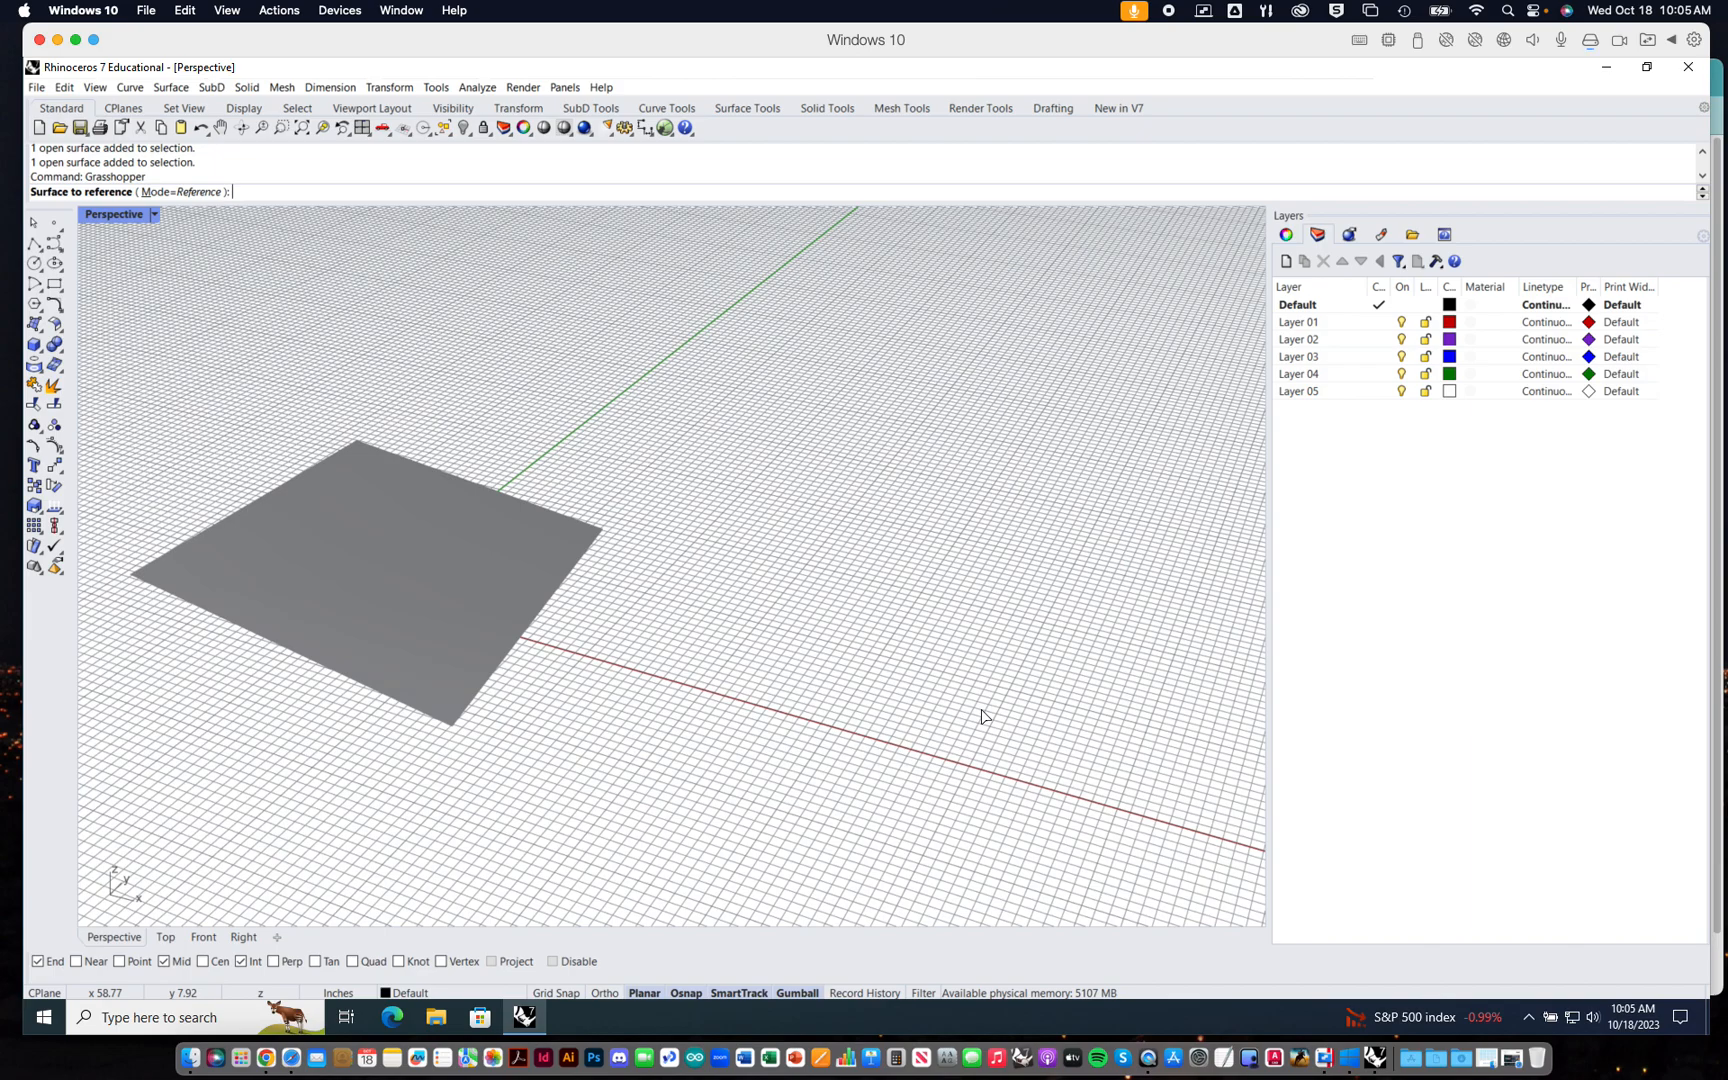
pyautogui.moveTo(686, 406); pyautogui.dragTo(320, 776)
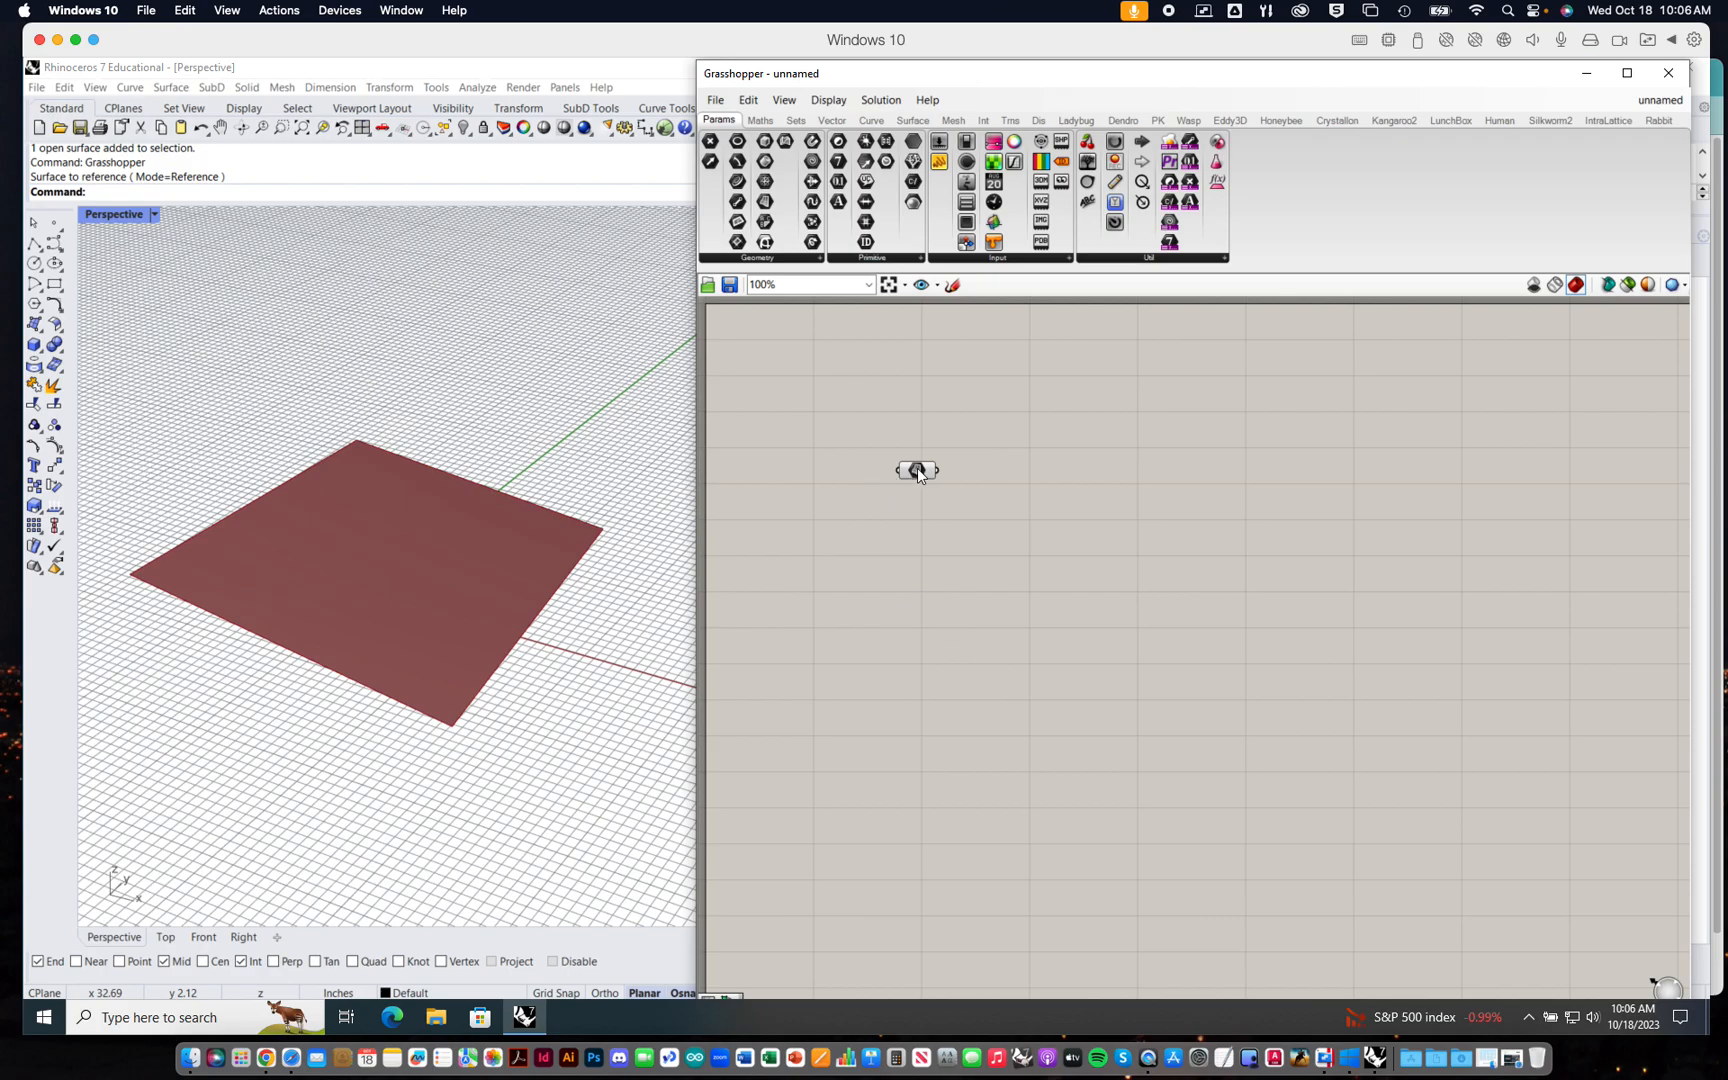
# - Add a Deconstruct Brep component beside the Surface parameter and connect the surface to its B input
pyautogui.moveTo(919, 475)
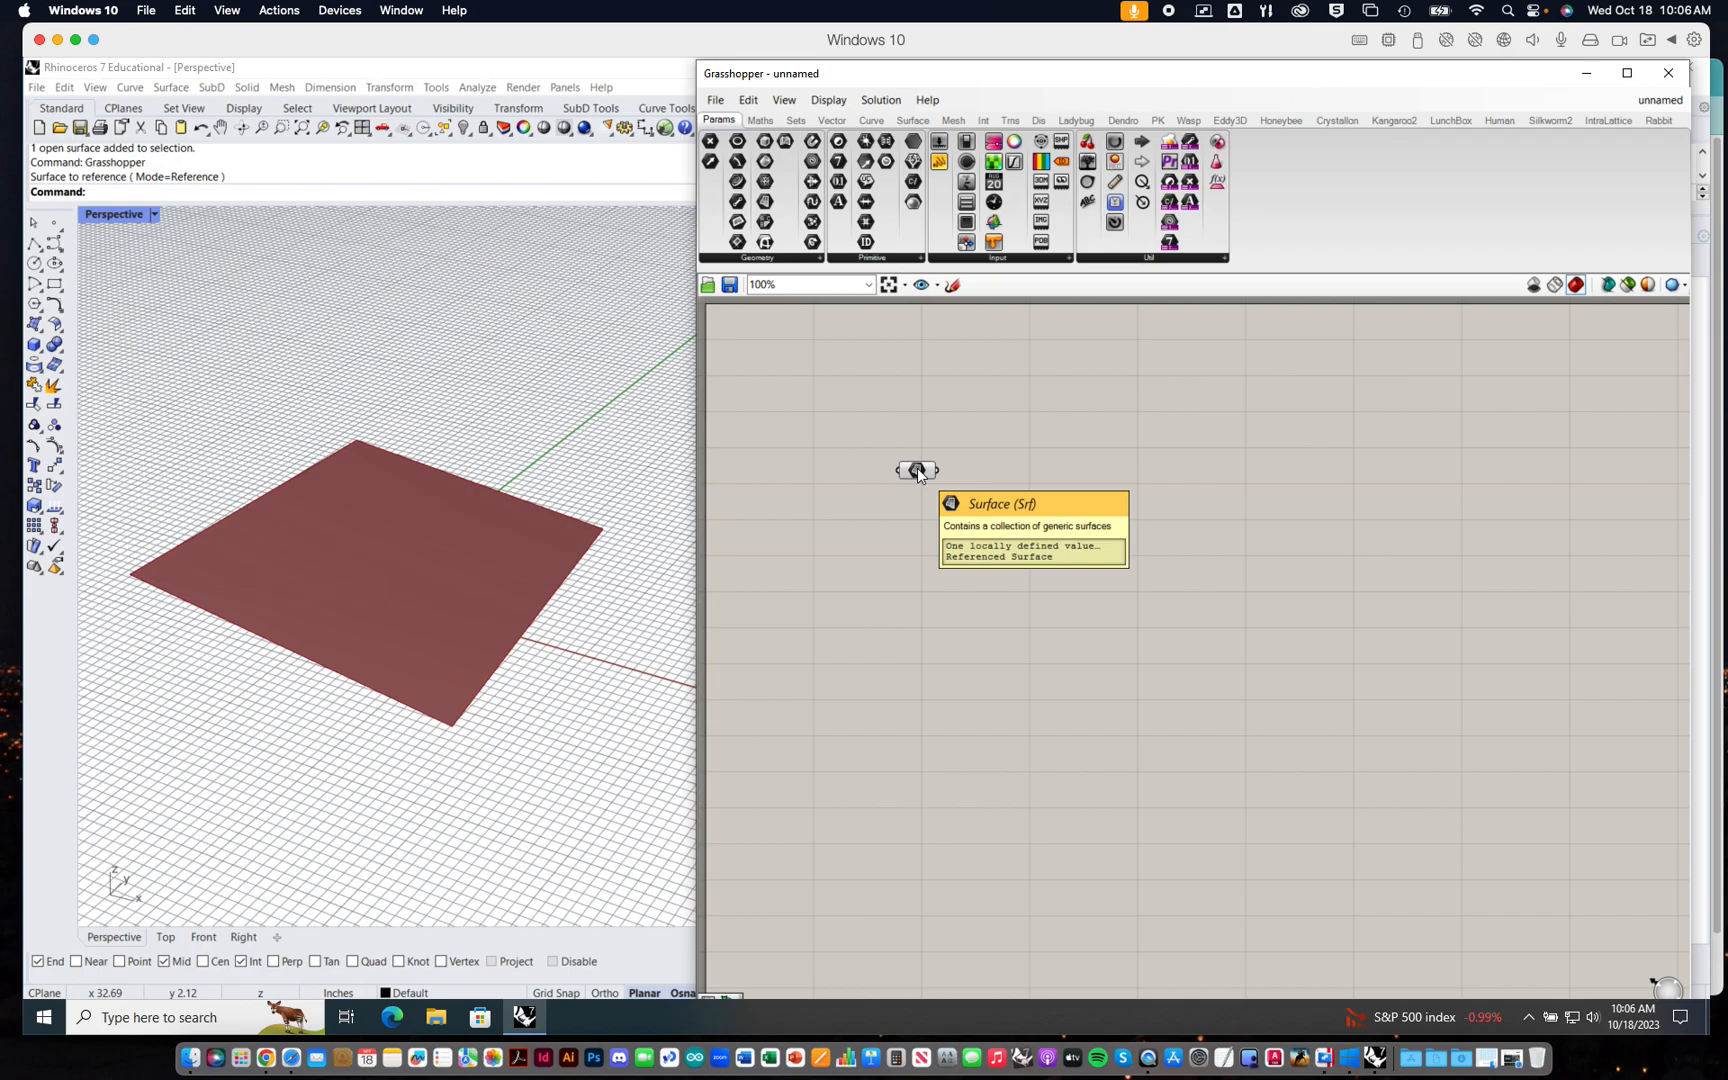
pyautogui.moveTo(1011, 420); pyautogui.dragTo(979, 438, button='right')
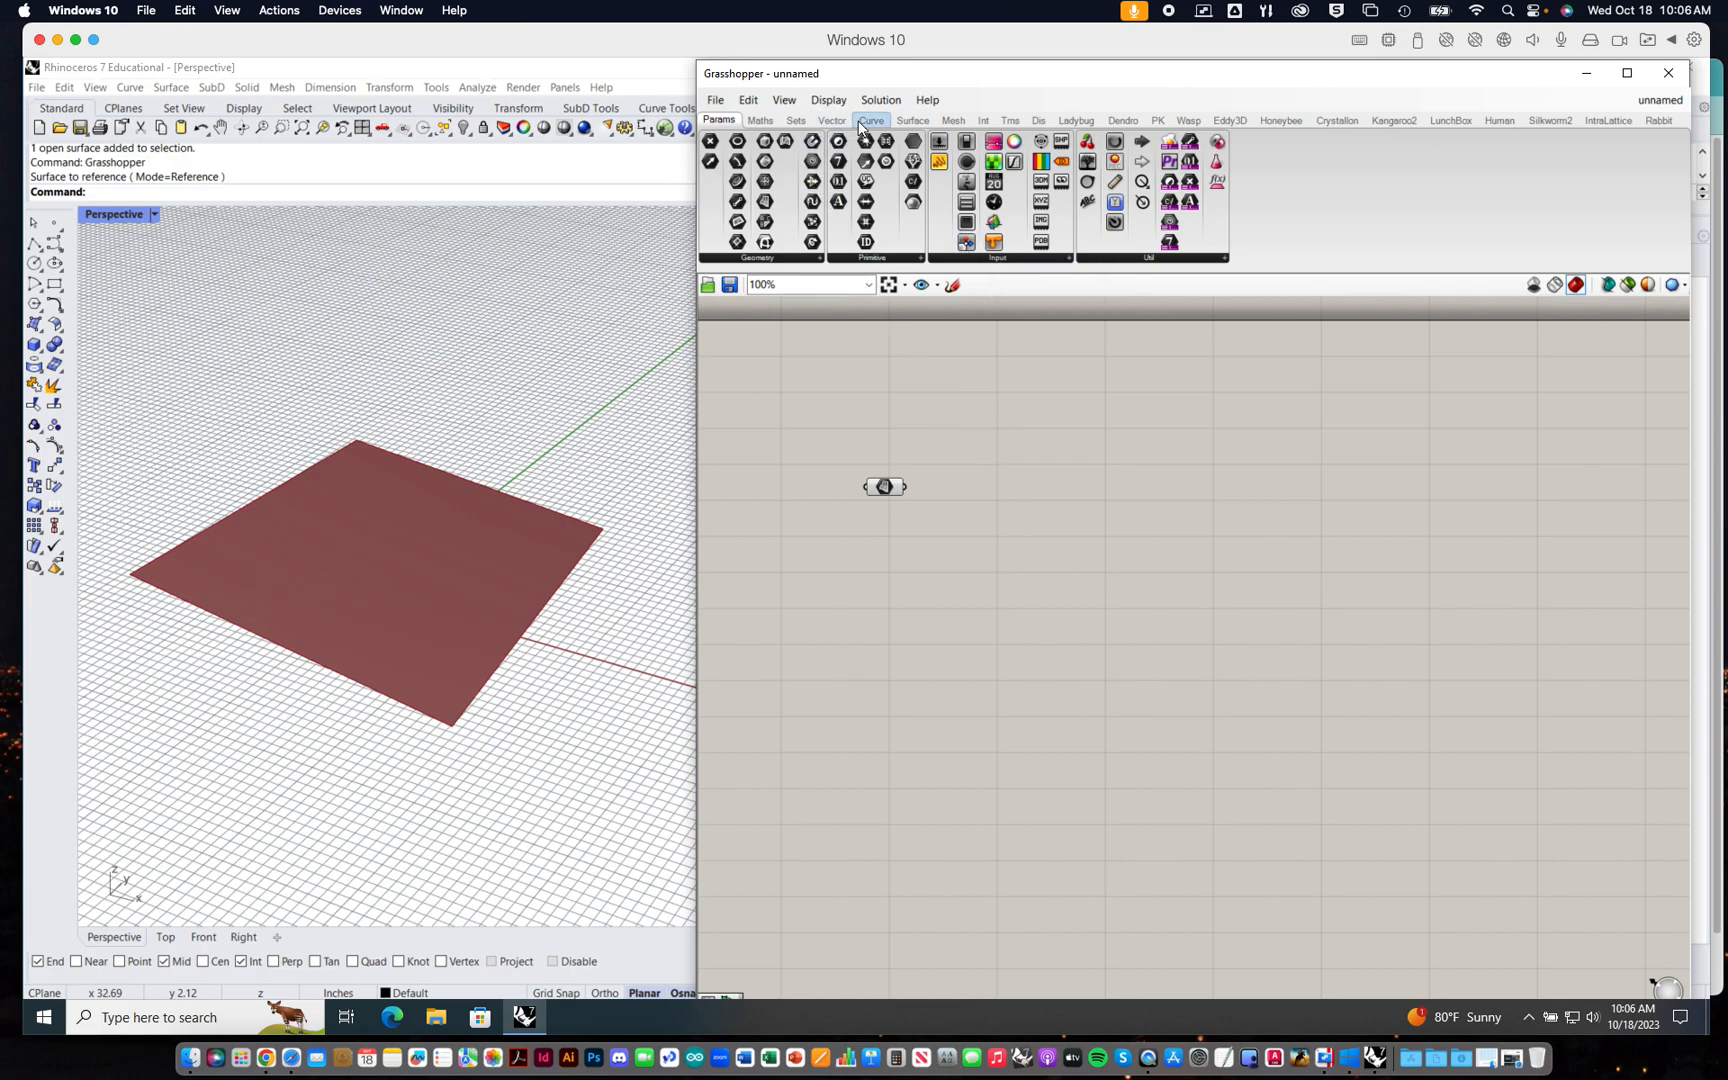
pyautogui.moveTo(860, 125)
pyautogui.click(911, 121)
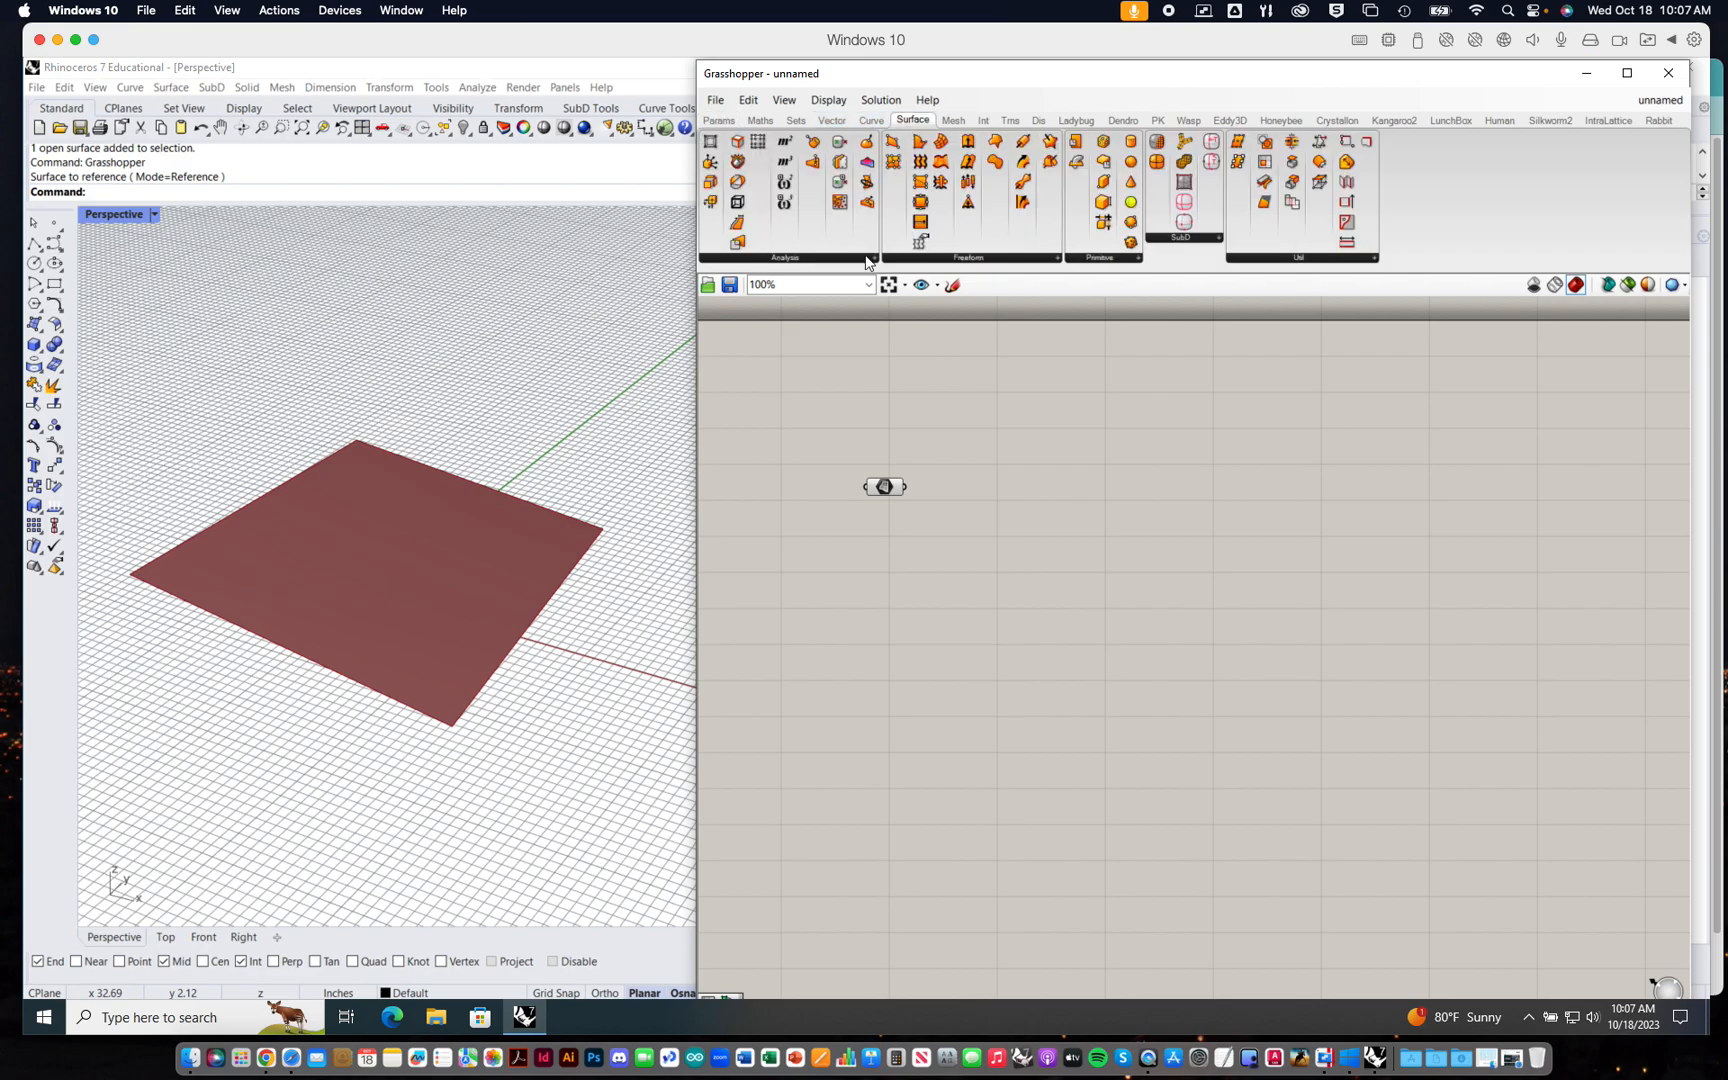
pyautogui.click(779, 259)
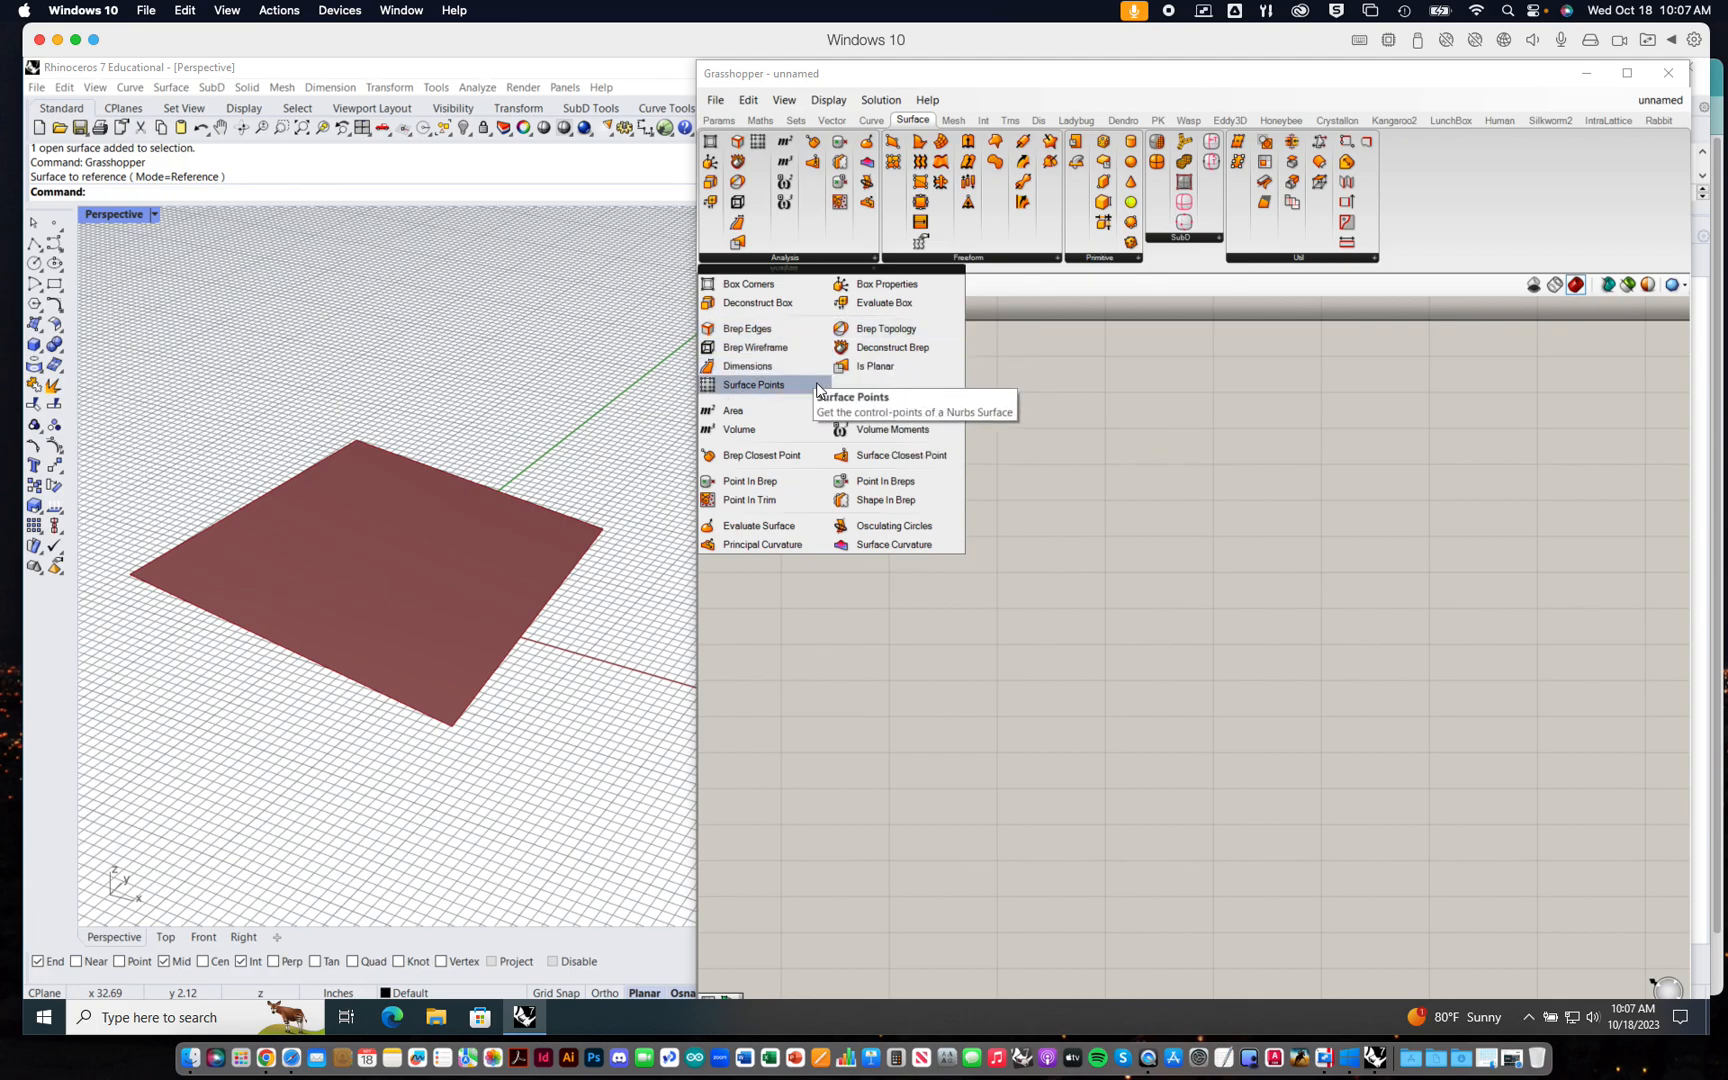
pyautogui.click(893, 350)
pyautogui.click(1007, 474)
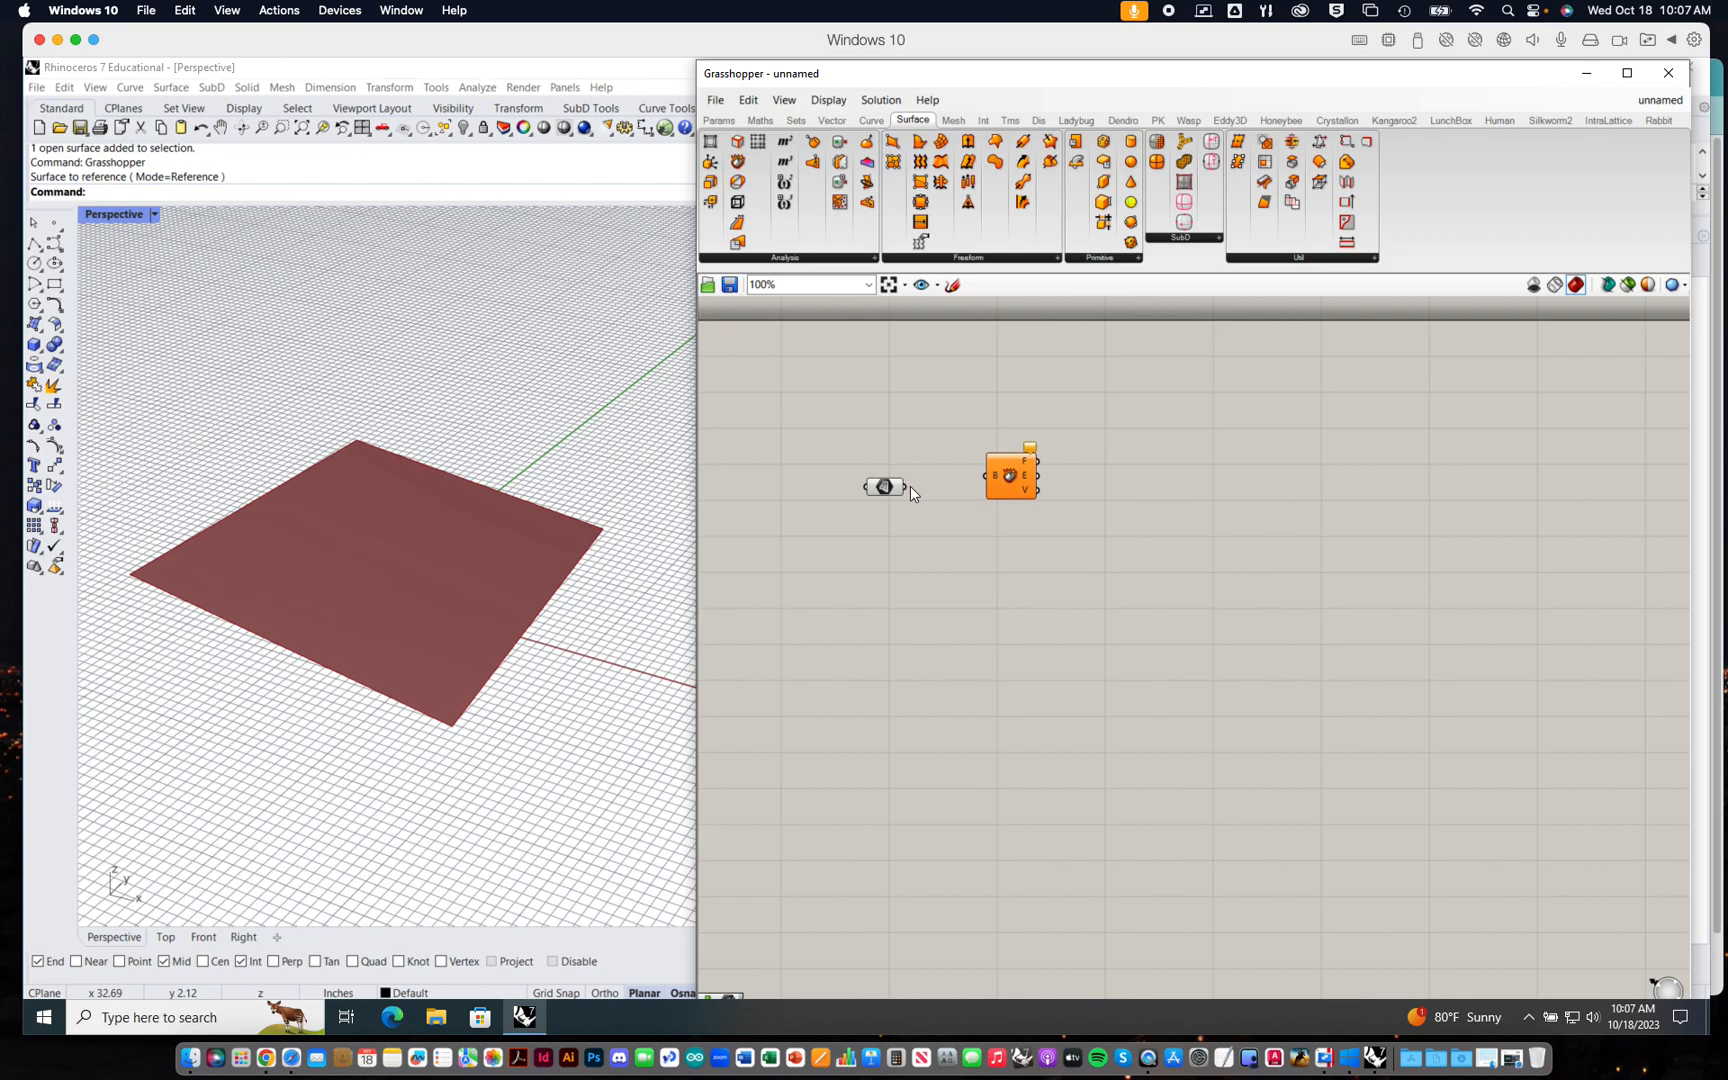
pyautogui.moveTo(903, 487); pyautogui.dragTo(978, 490)
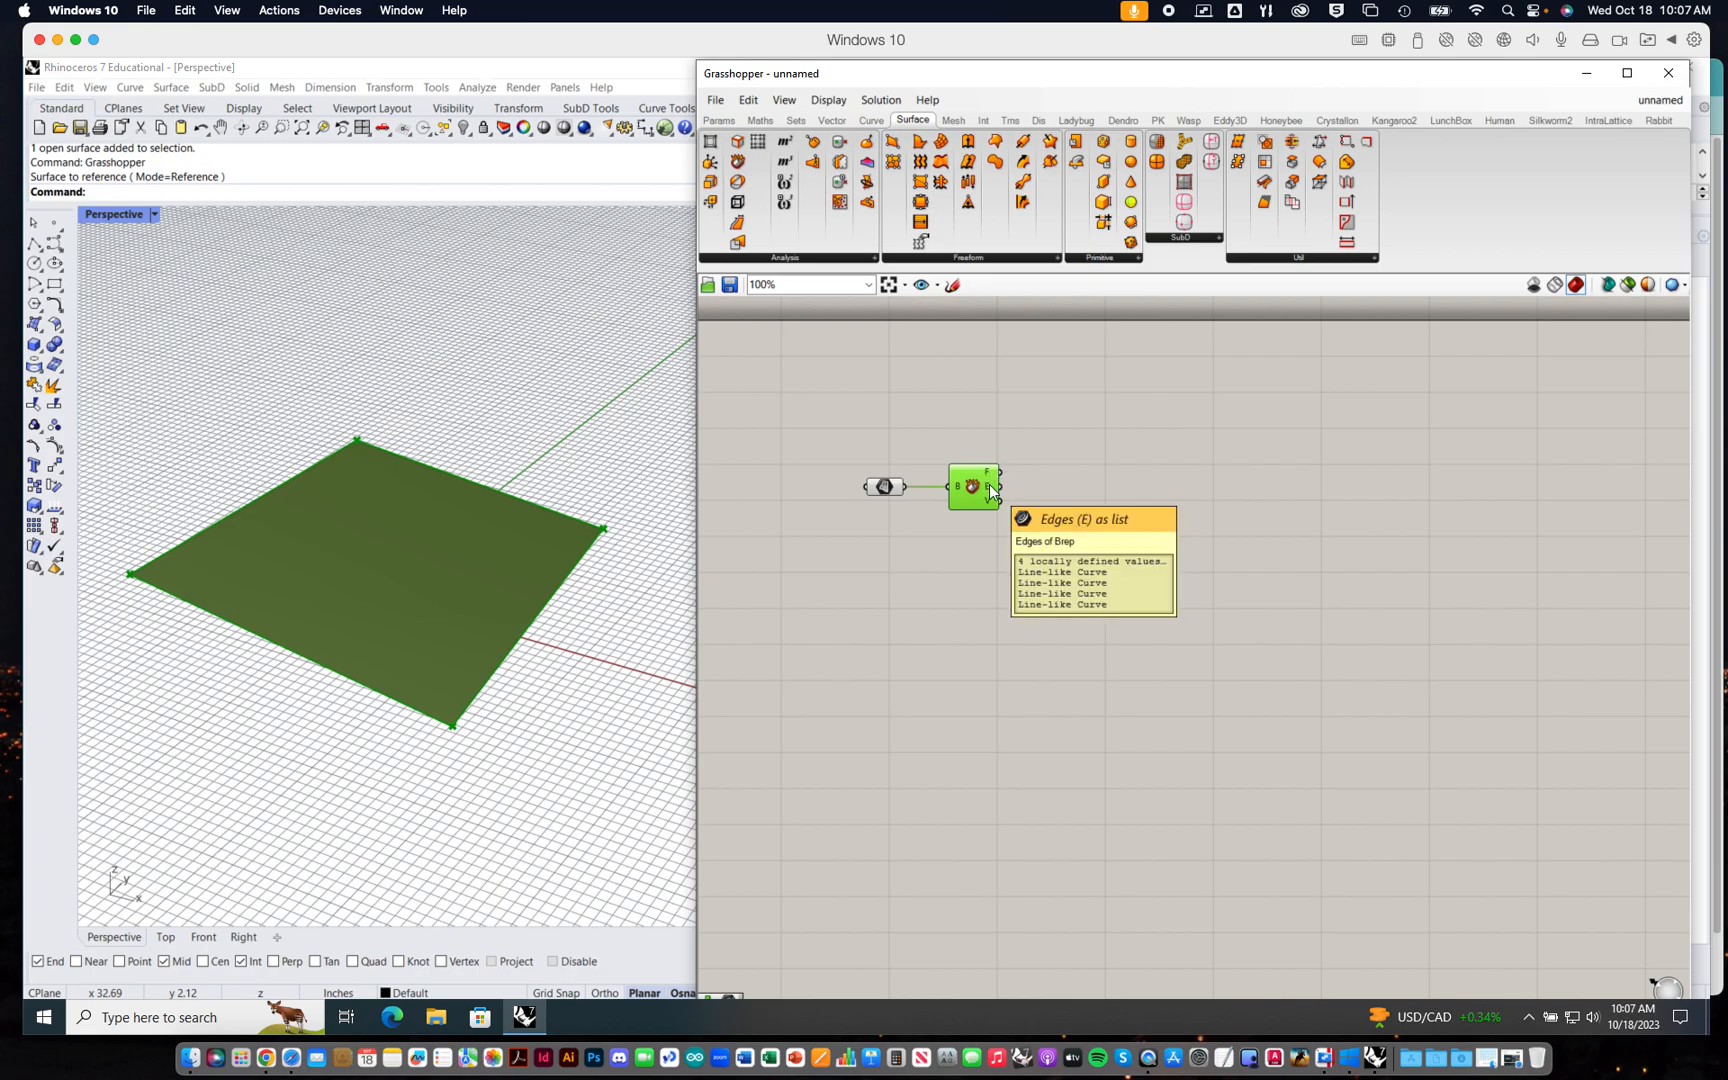
# - Examine the face, edge and vertex outputs of the Deconstruct Brep component
pyautogui.moveTo(991, 505)
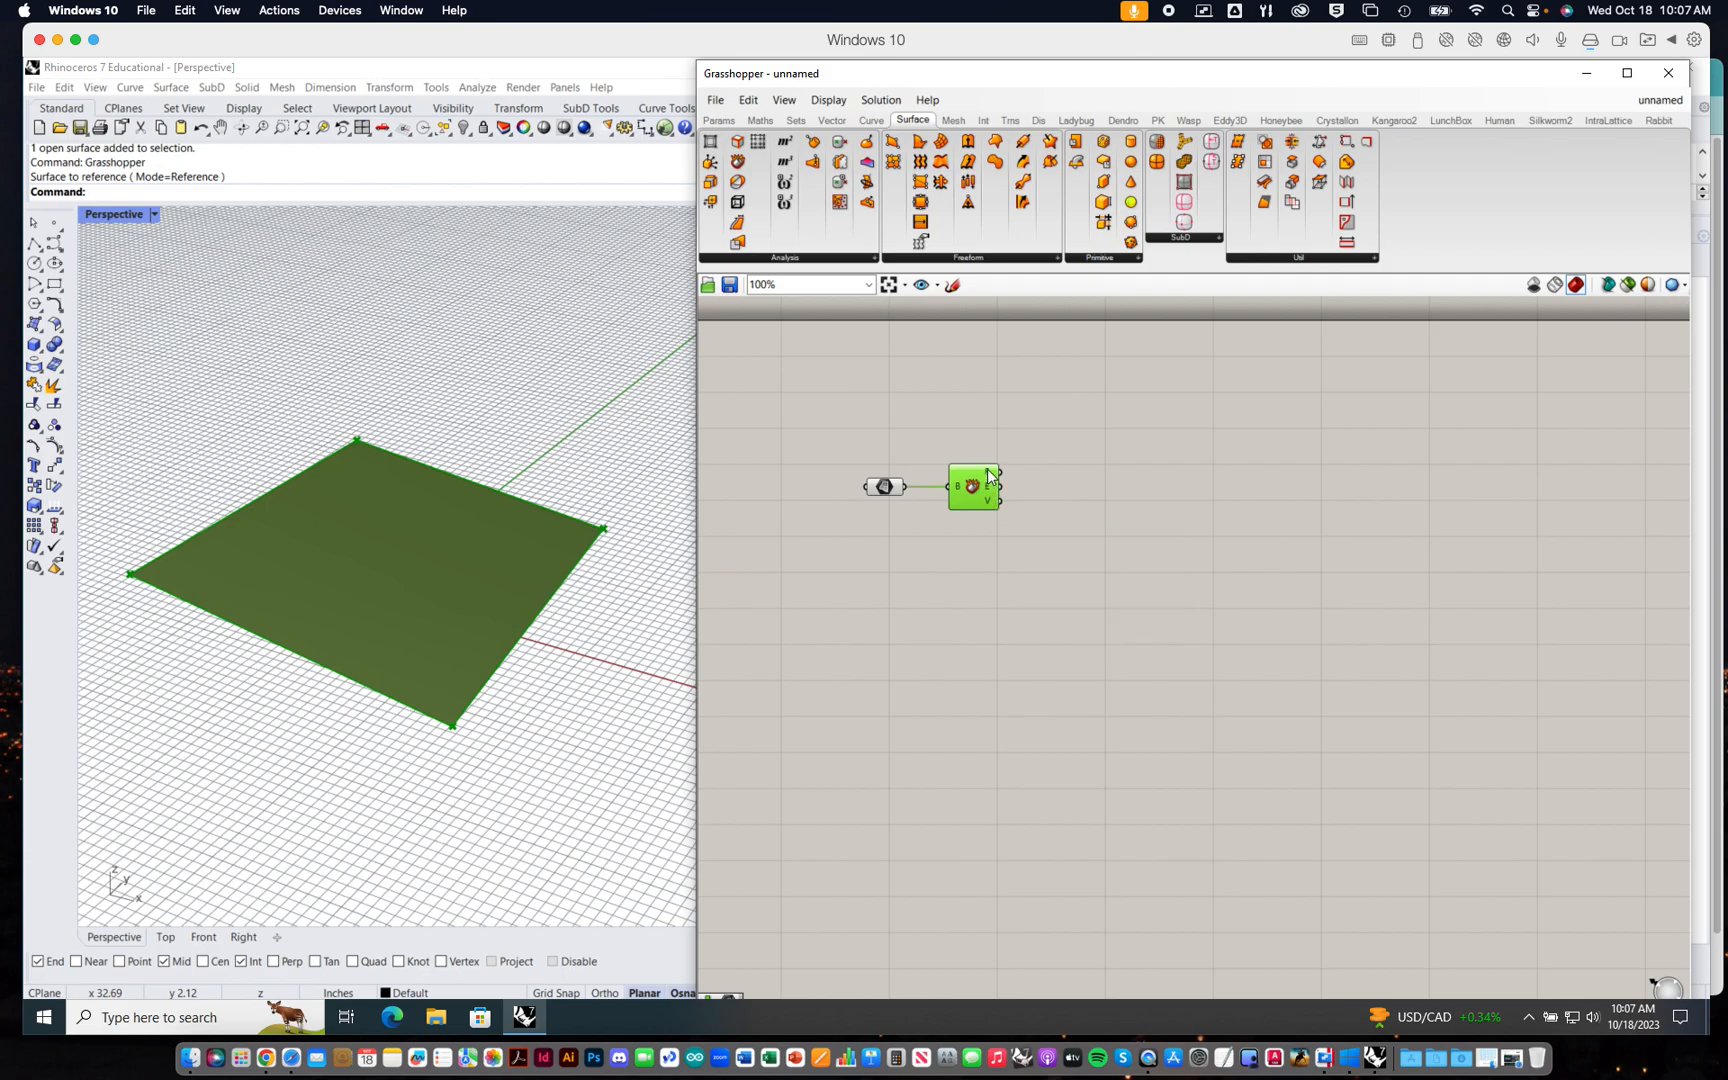
pyautogui.moveTo(989, 488)
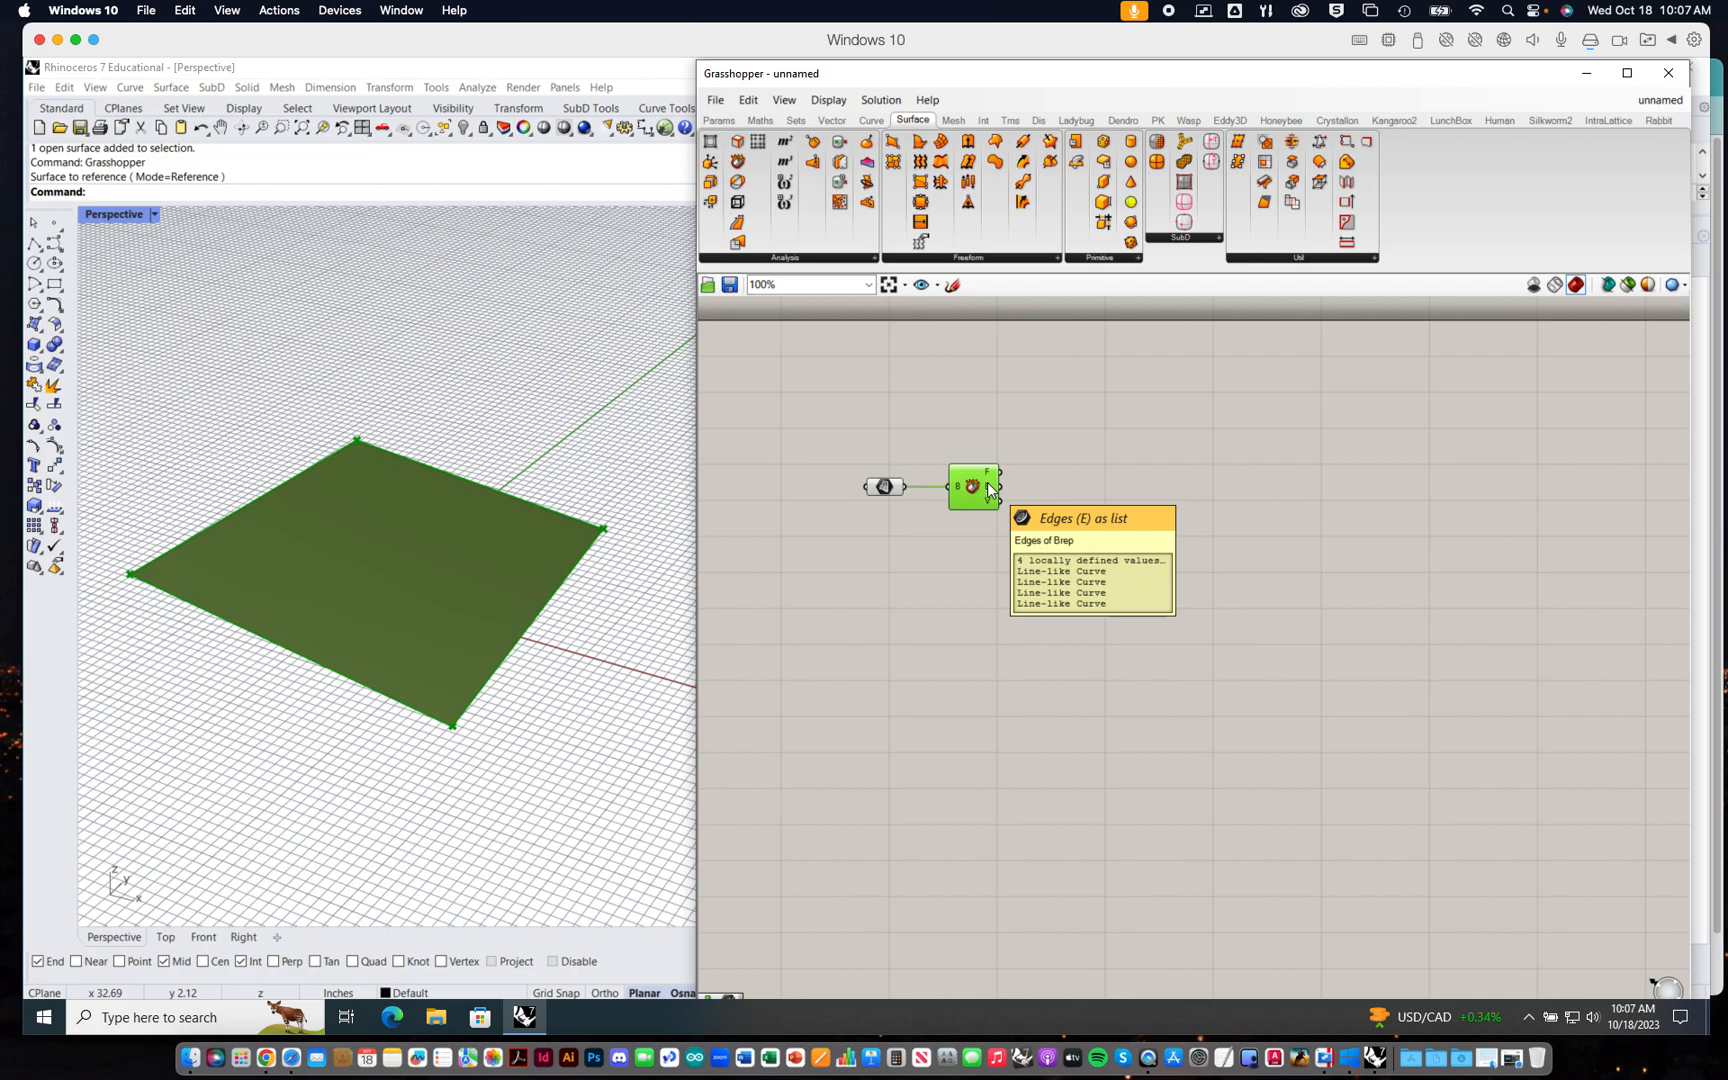
pyautogui.click(1103, 470)
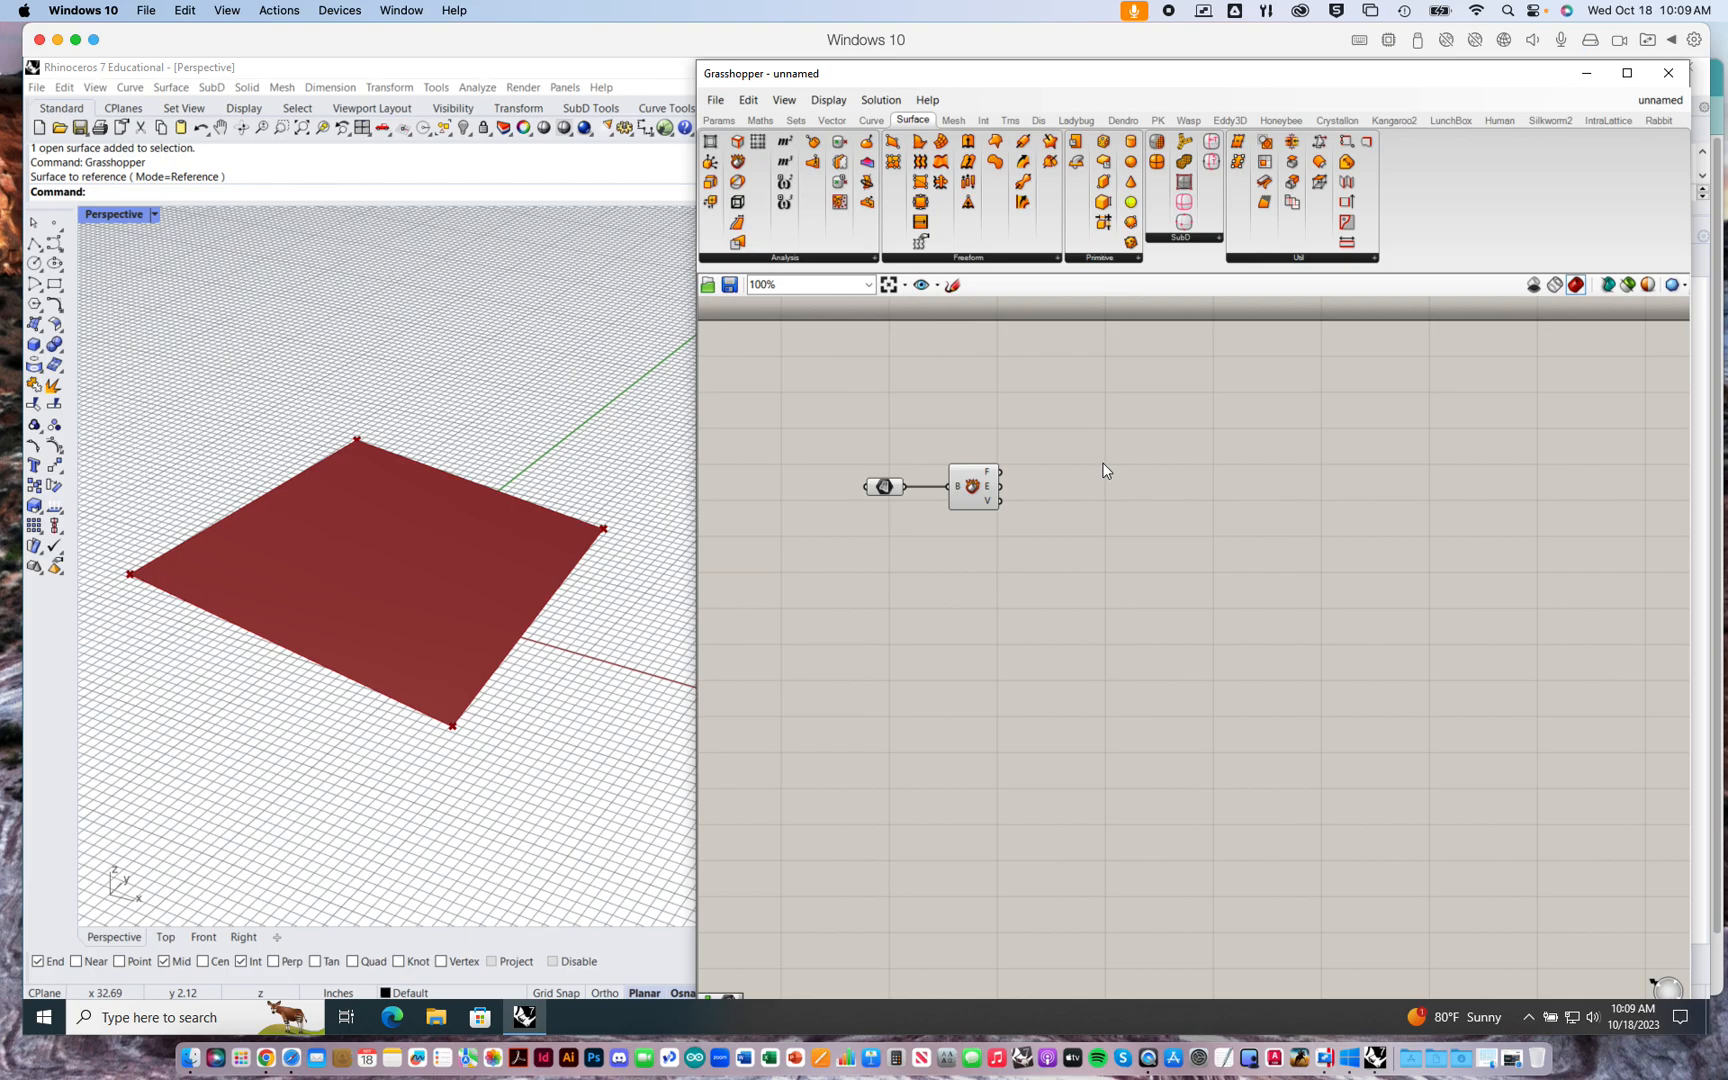
pyautogui.moveTo(1041, 486); pyautogui.dragTo(1007, 506, button='right')
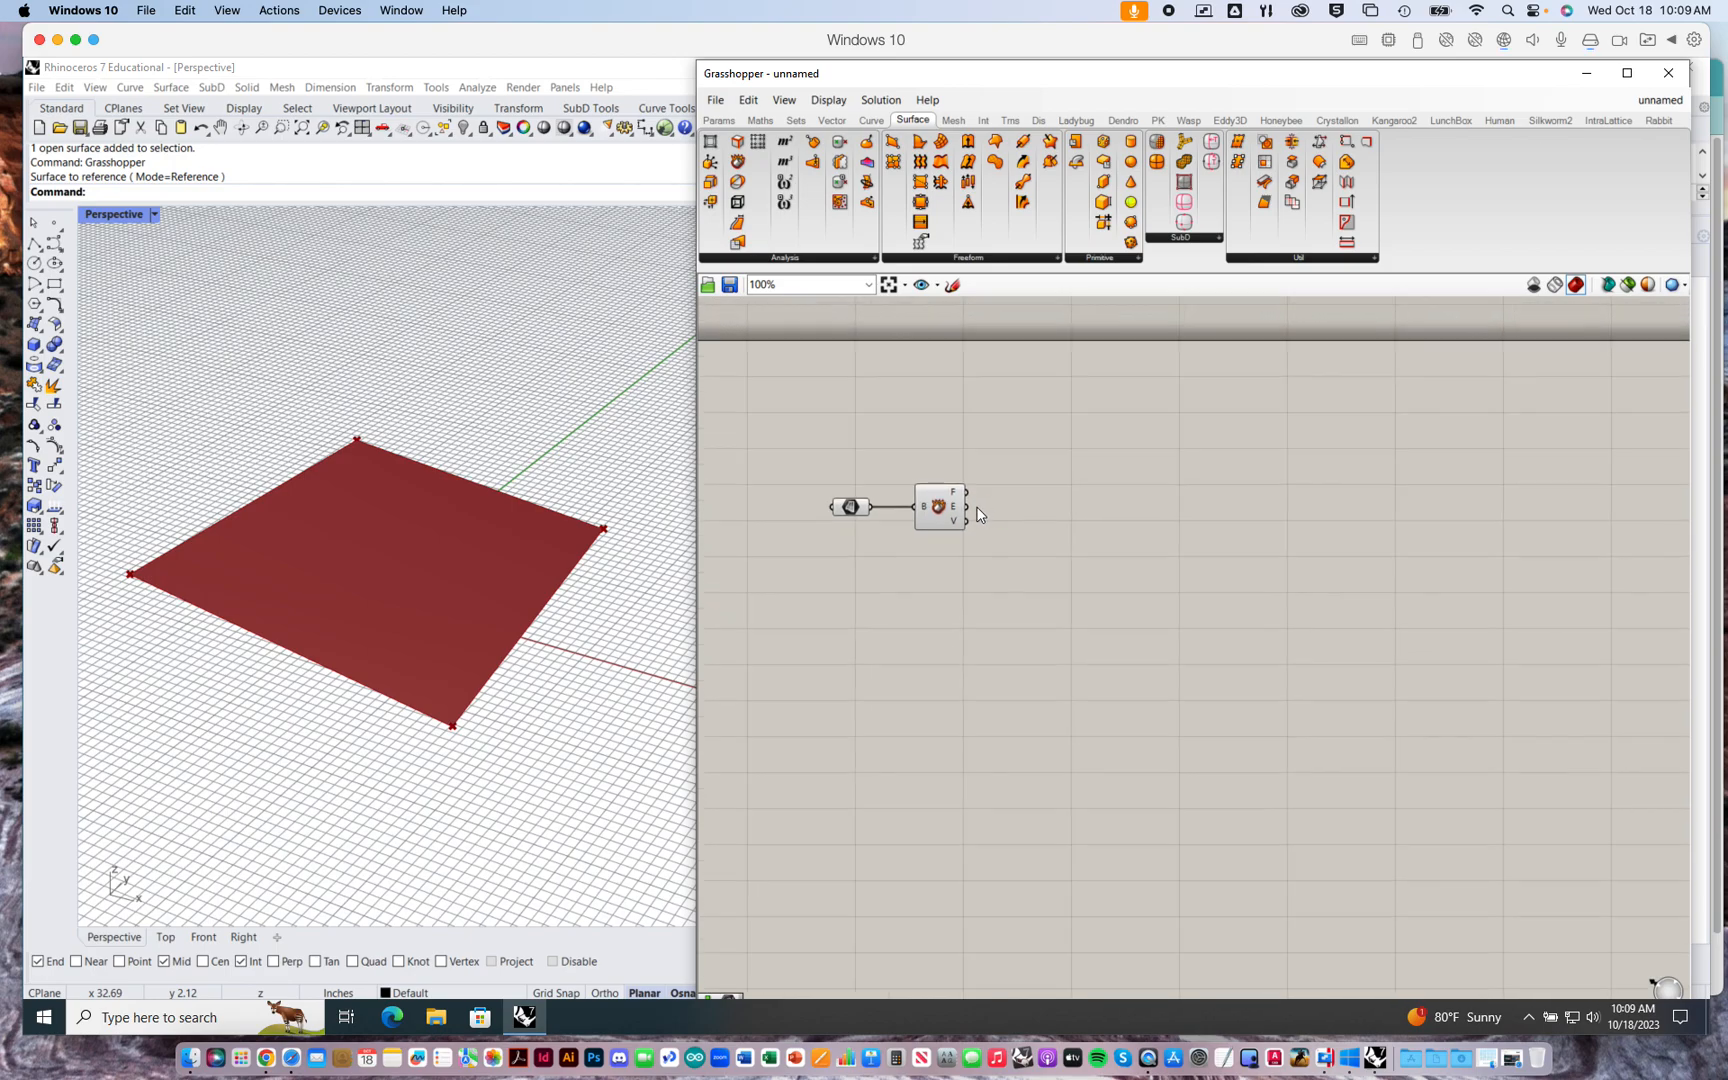
pyautogui.scroll(2, 954, 524)
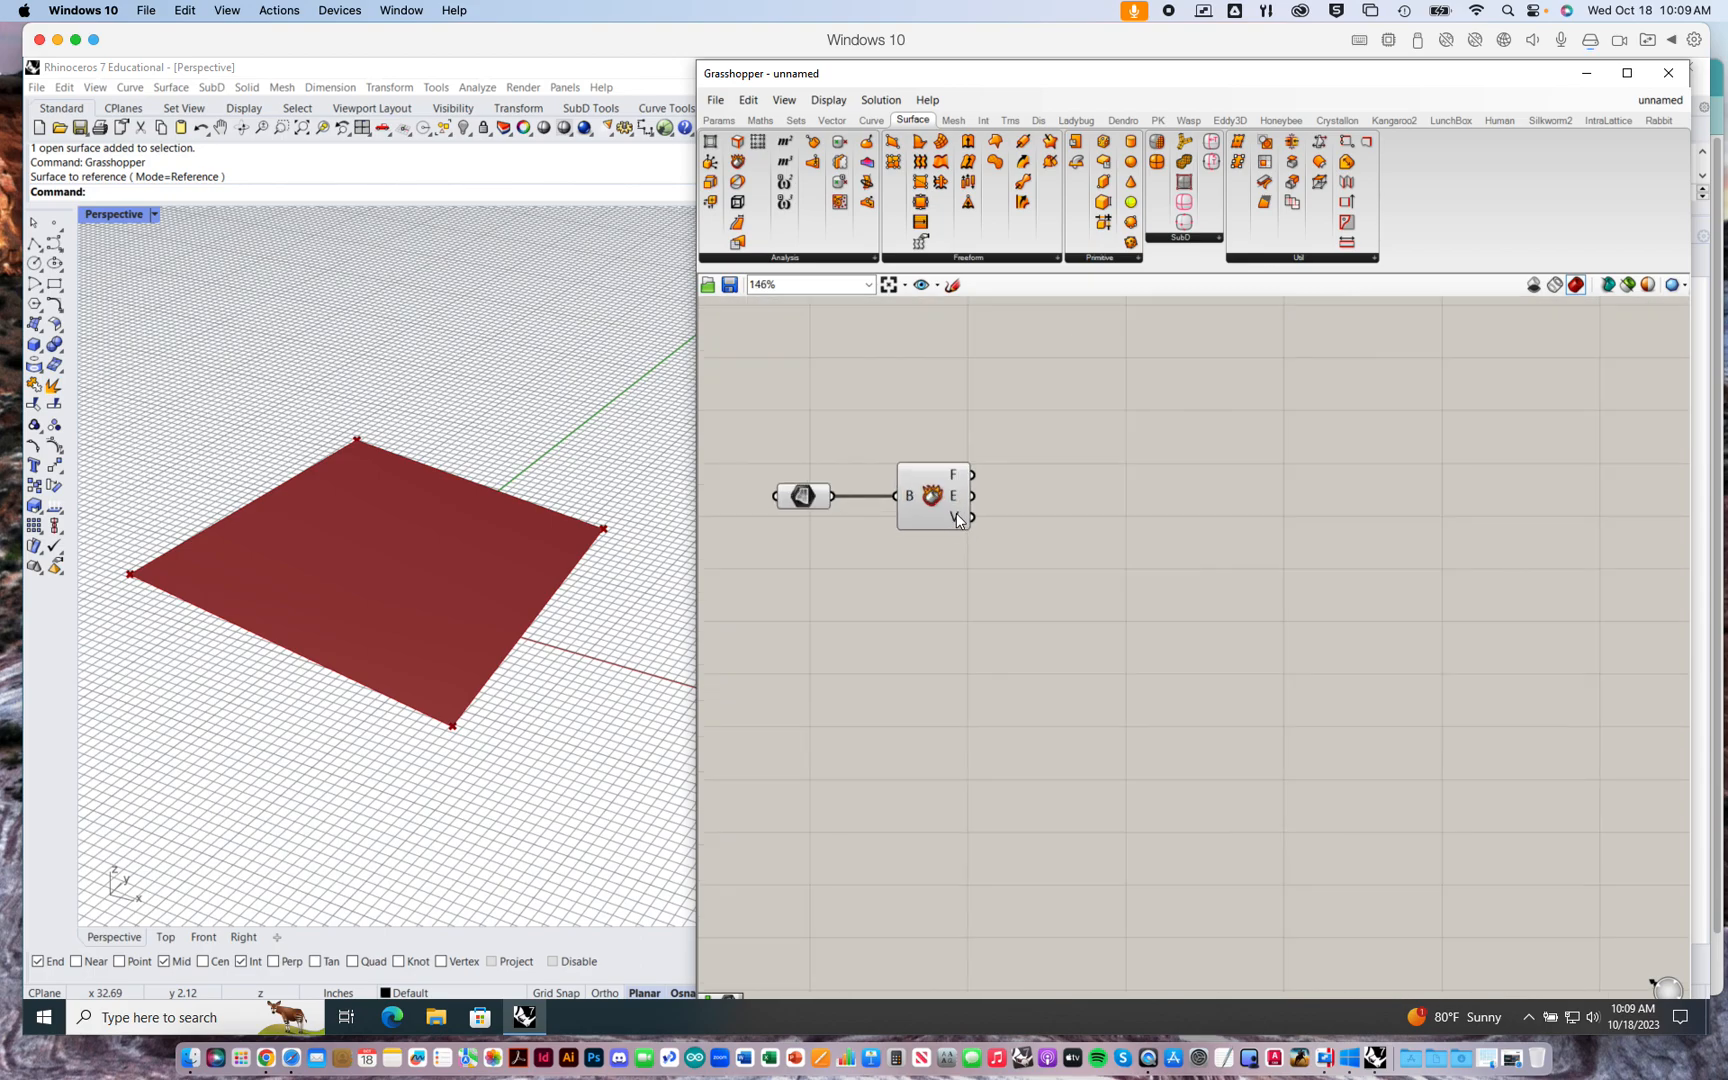
# - Add a List Item component beside Deconstruct Brep and connect the vertices output to its list input
pyautogui.moveTo(956, 515)
pyautogui.click(796, 120)
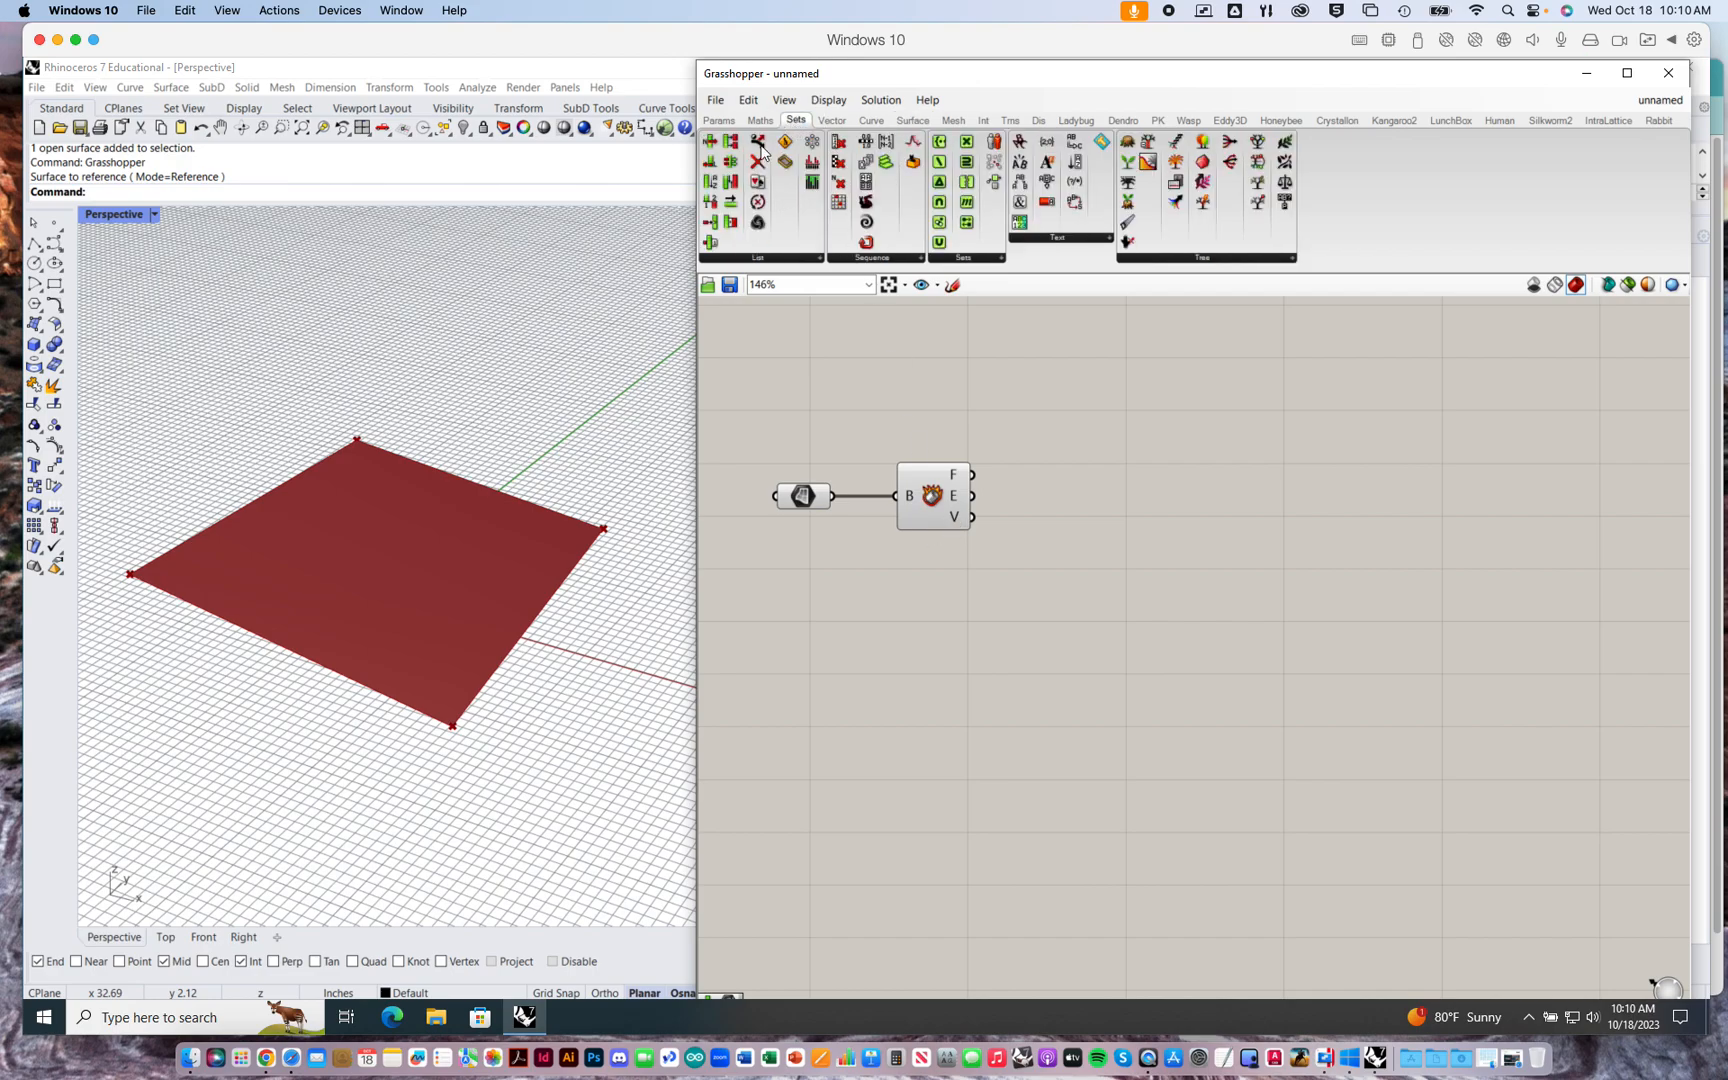
pyautogui.click(757, 259)
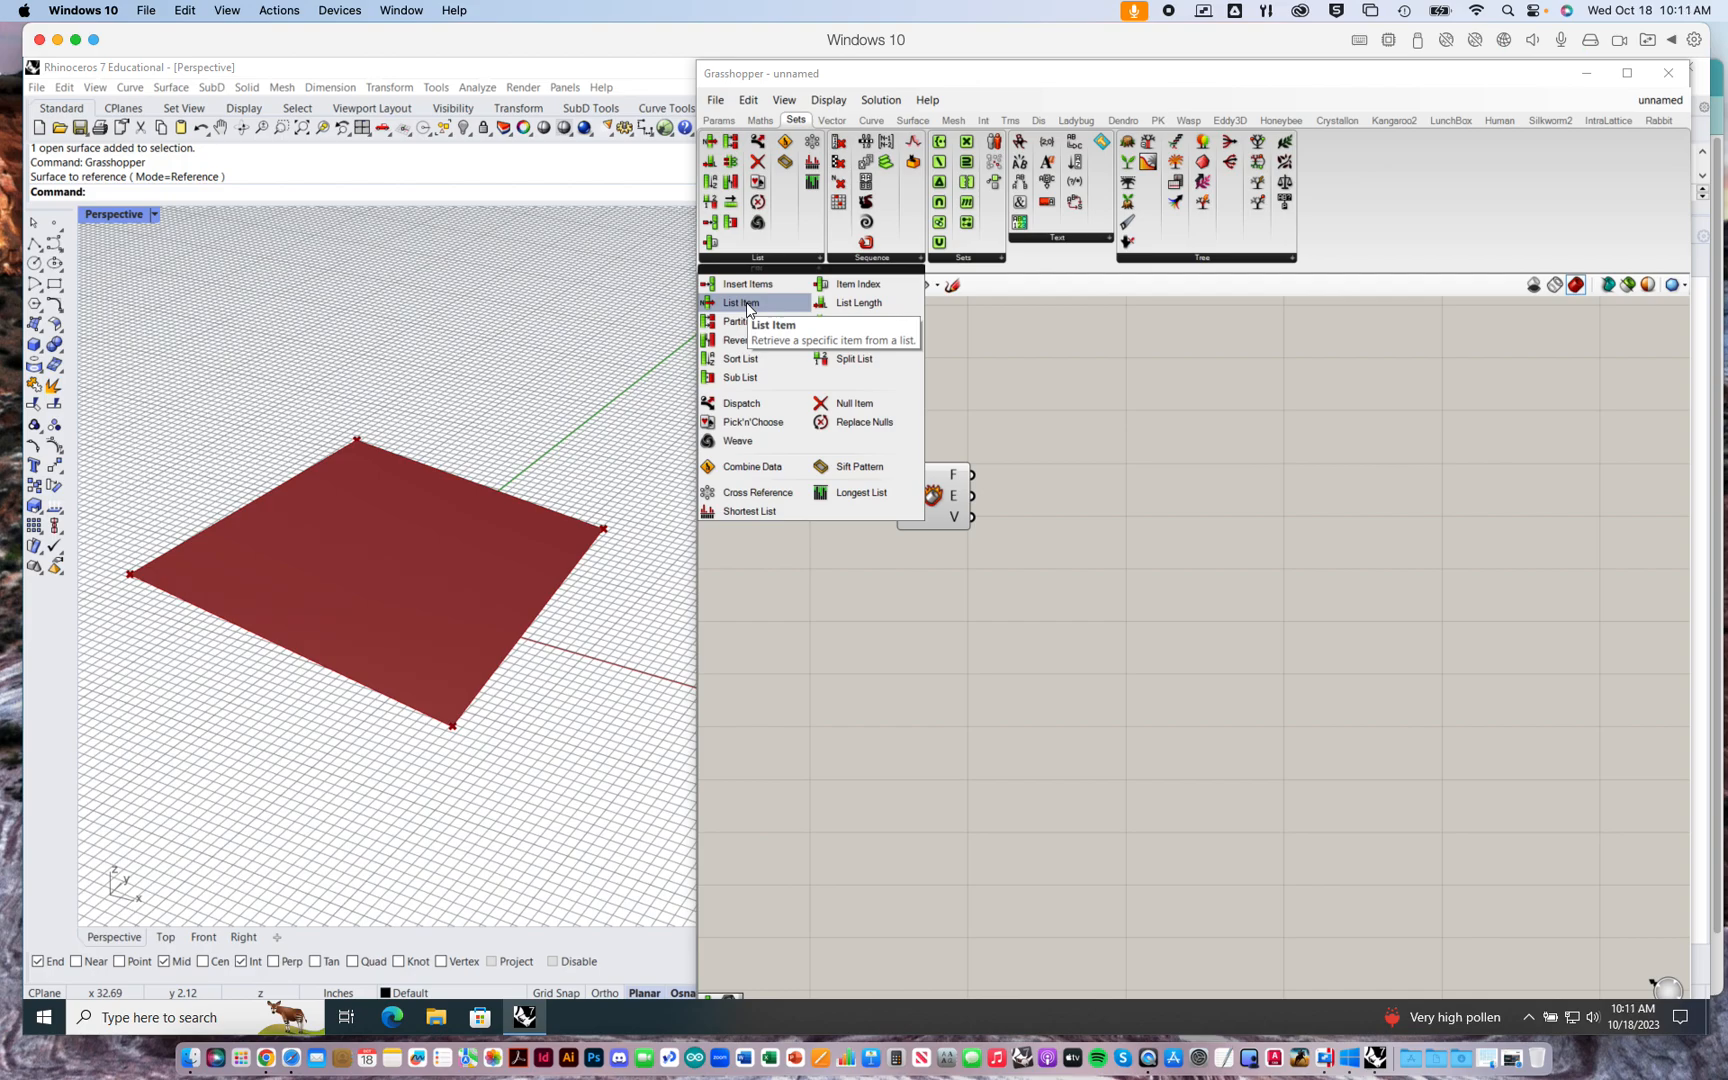
pyautogui.moveTo(747, 305); pyautogui.dragTo(1134, 478)
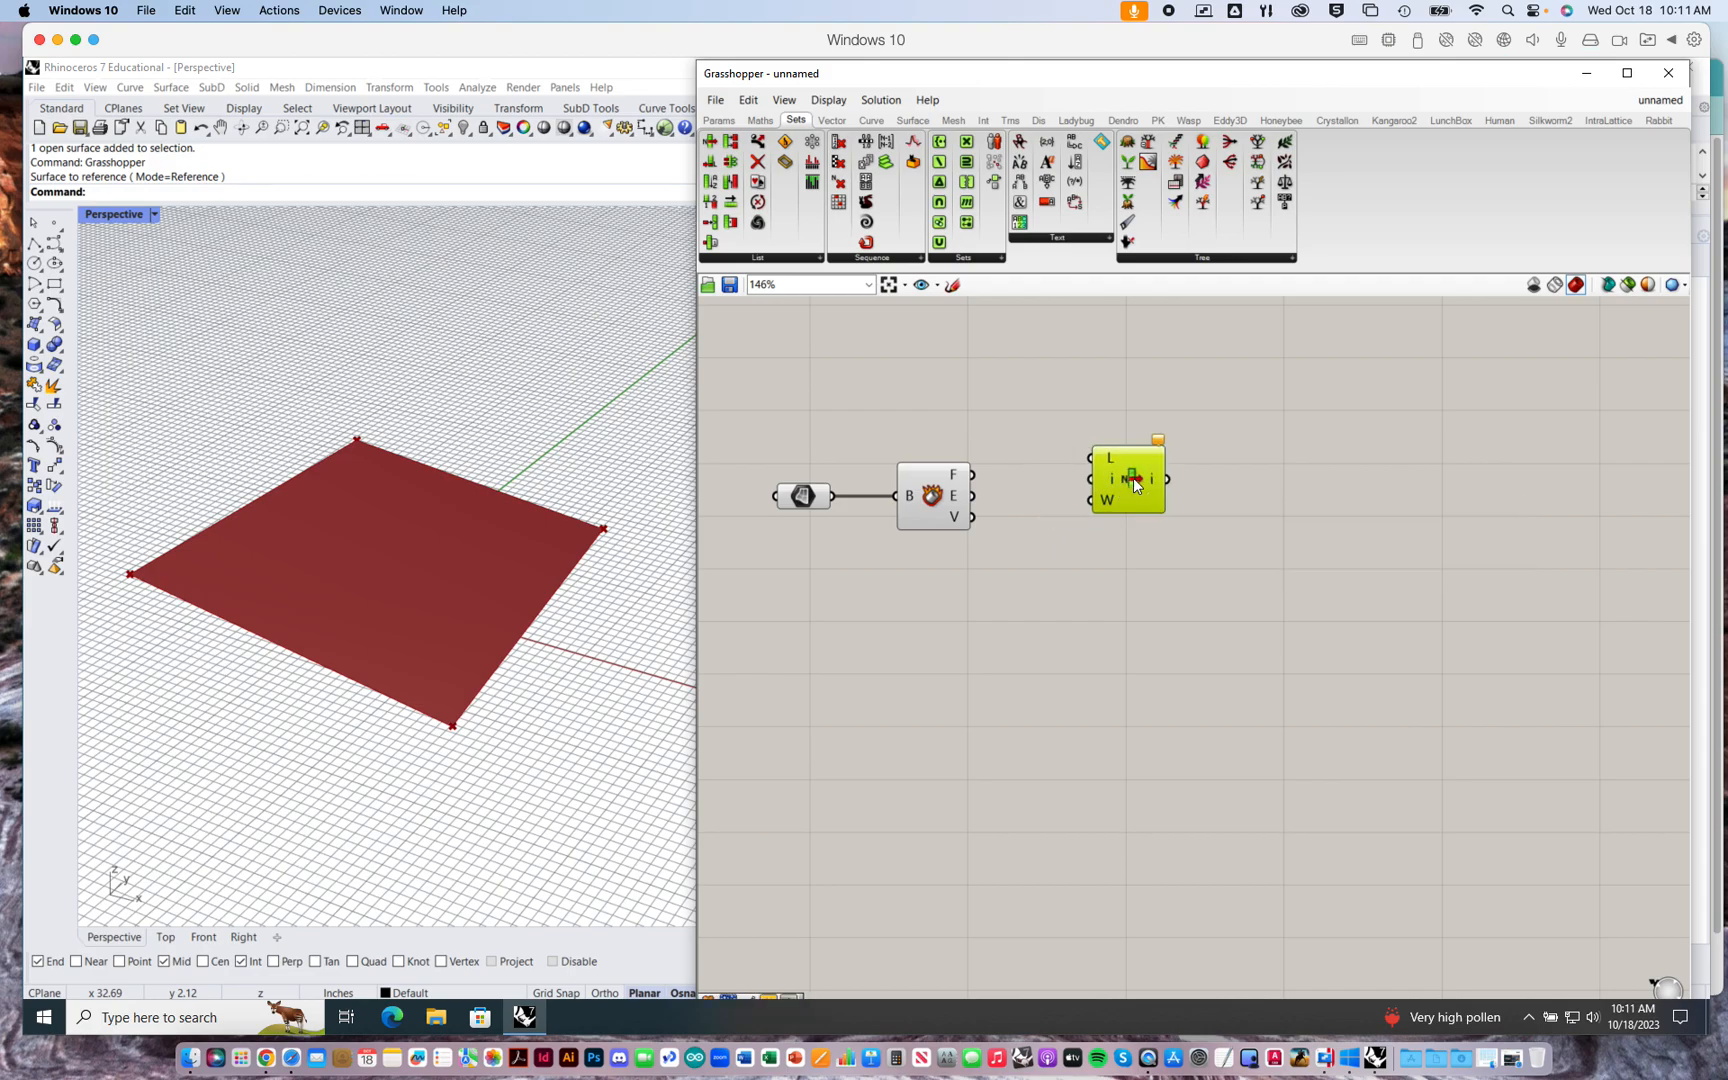
pyautogui.moveTo(971, 518); pyautogui.dragTo(1123, 619)
# - Make three copies of the connected List Item component and stack all four in a column
pyautogui.hotkey('ctrl', 'c')
pyautogui.hotkey('ctrl', 'v')
pyautogui.hotkey('ctrl', 'v')
pyautogui.hotkey('ctrl', 'v')
pyautogui.moveTo(1150, 522); pyautogui.dragTo(1126, 708)
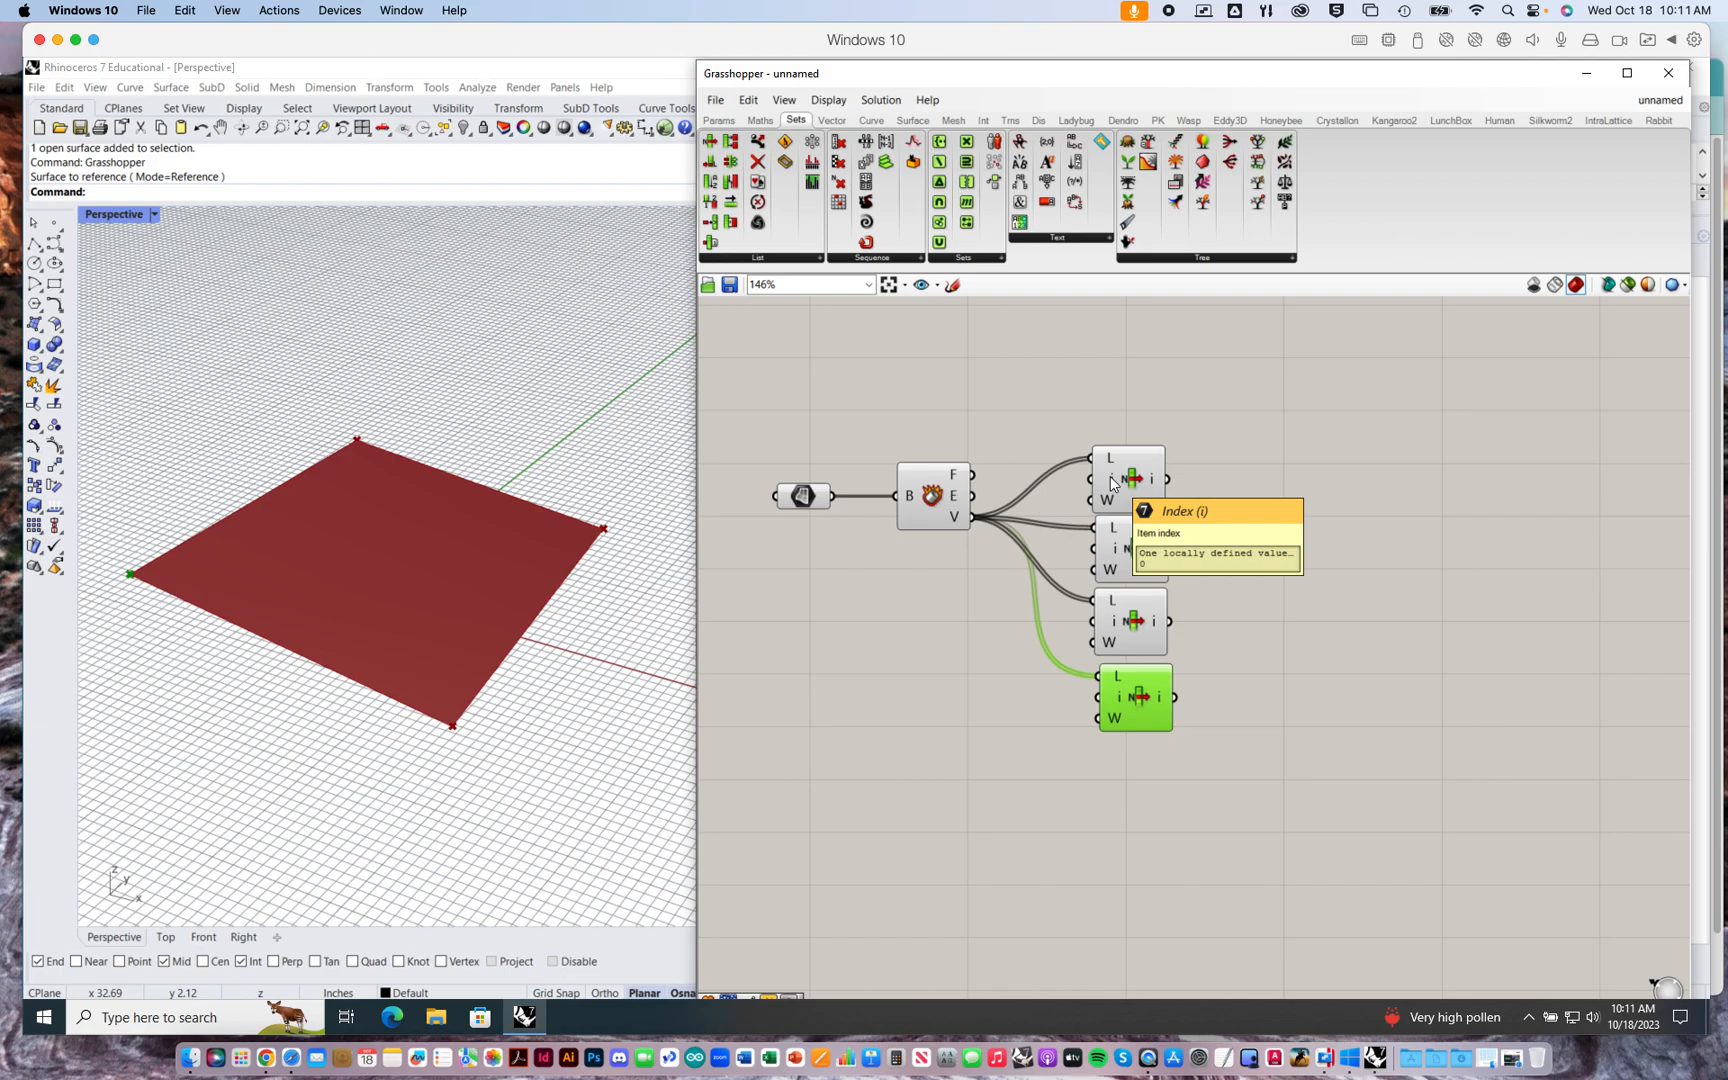
# - Add a Panel above the List Item components, connect the vertices output to it and enlarge it to show the whole list
pyautogui.moveTo(956, 516)
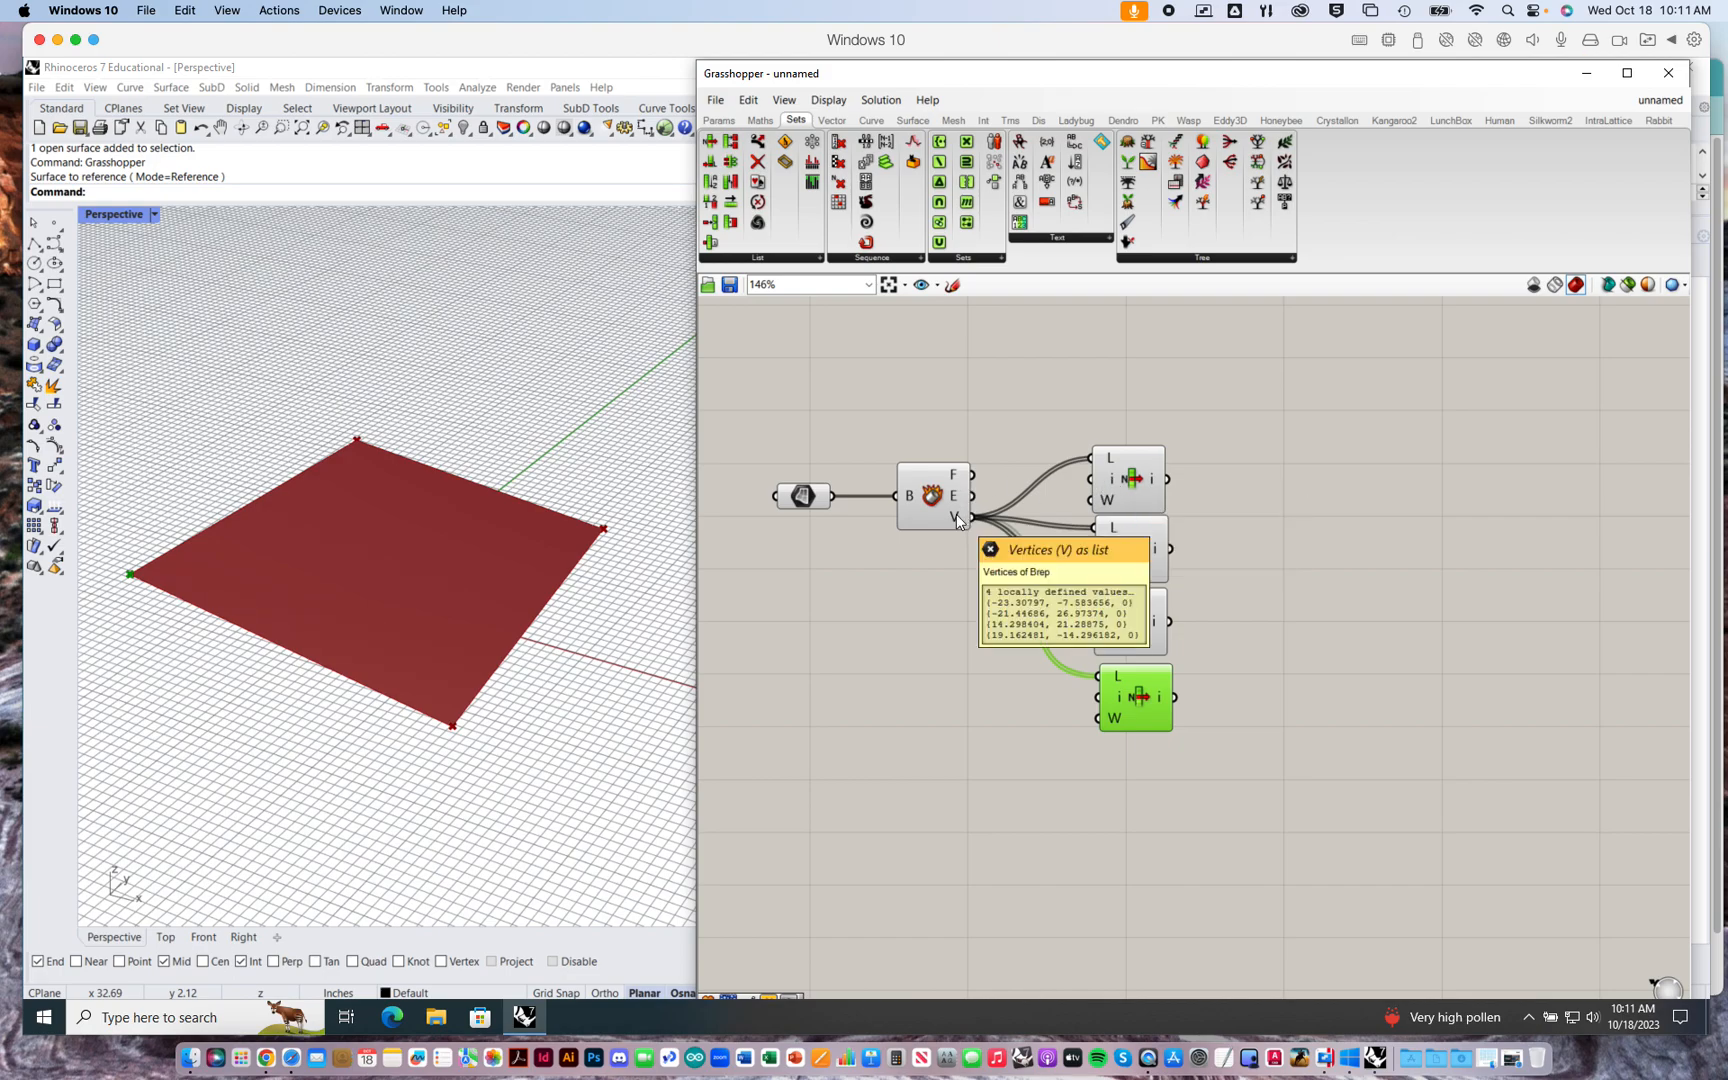
pyautogui.moveTo(979, 394); pyautogui.dragTo(972, 444, button='right')
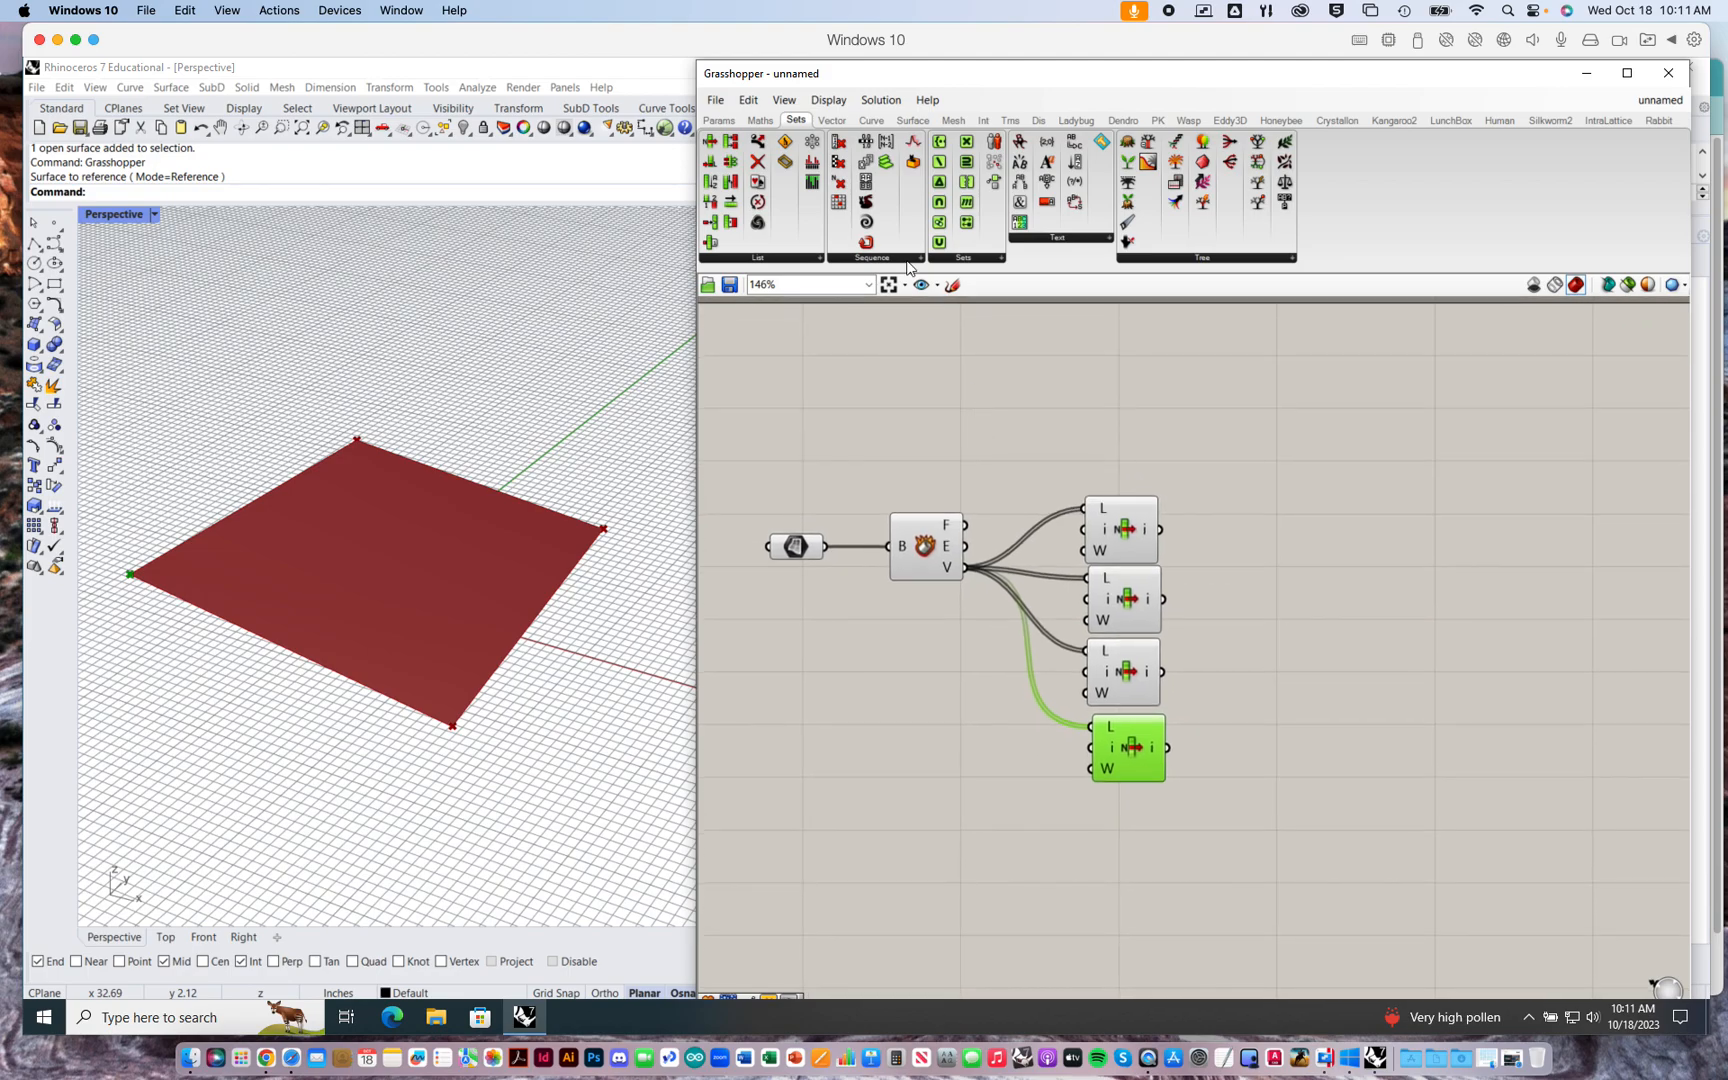
pyautogui.click(719, 120)
pyautogui.moveTo(910, 143); pyautogui.dragTo(1140, 390)
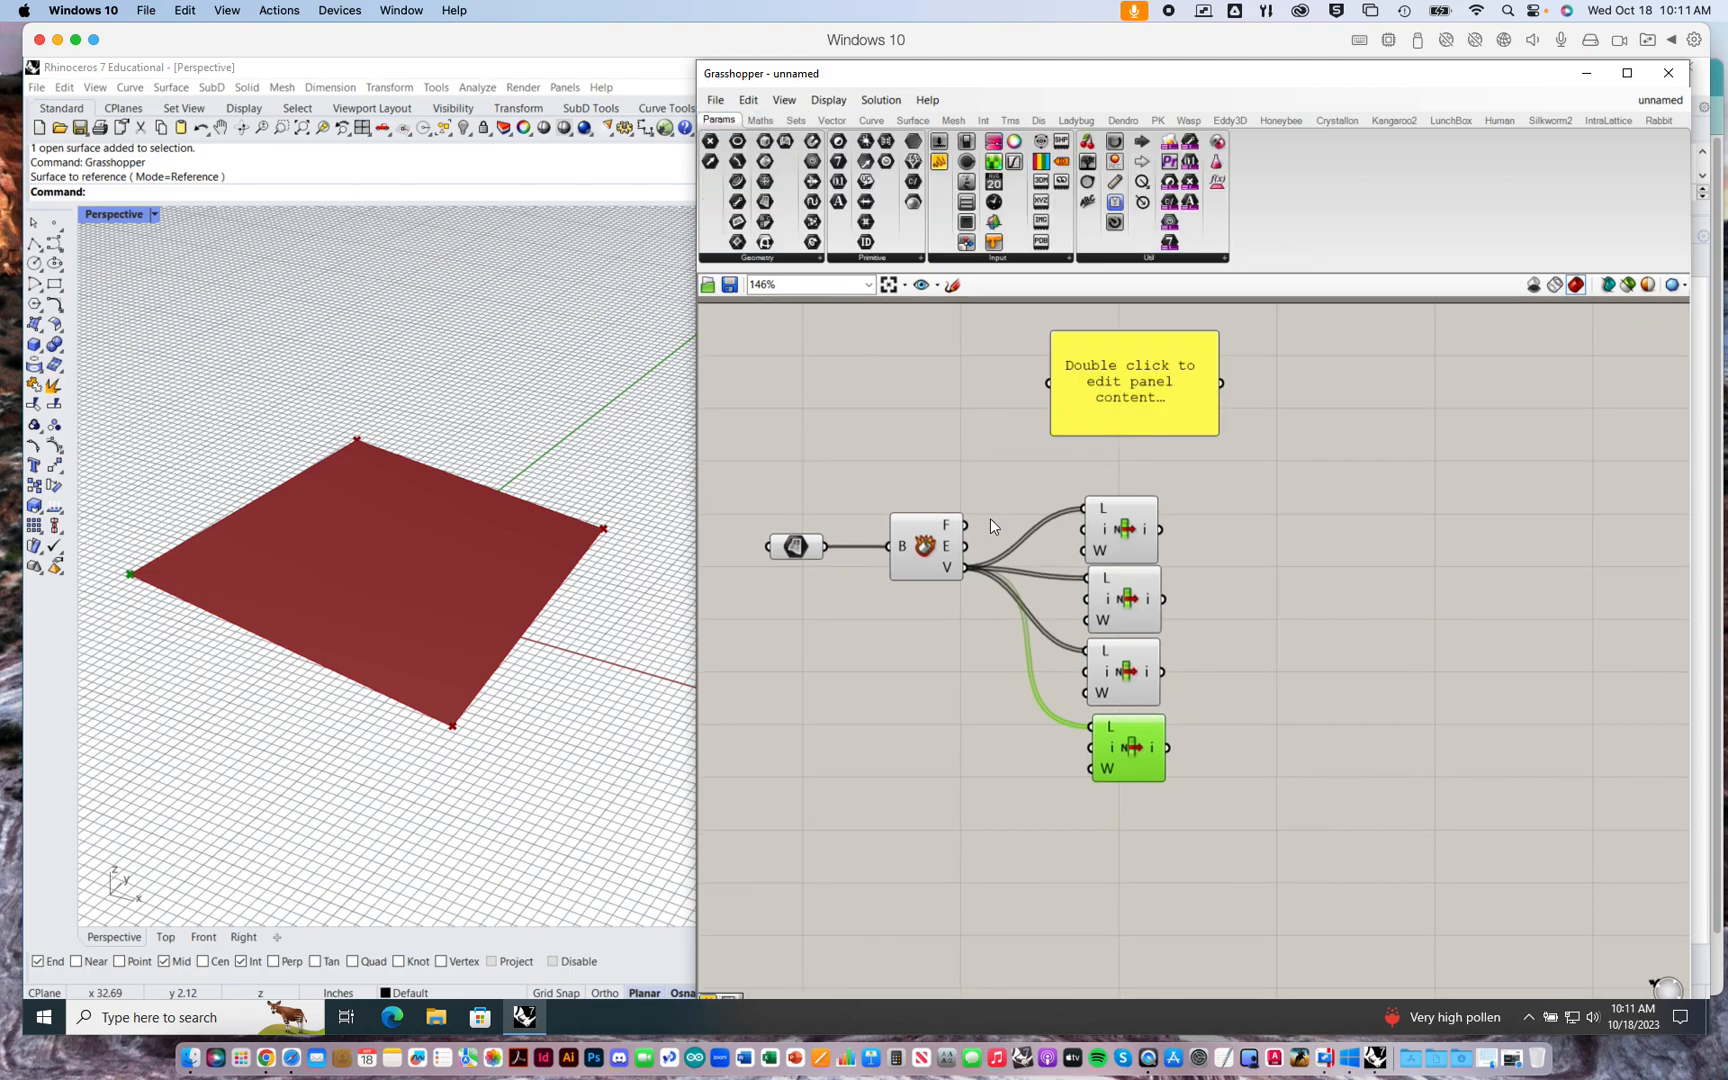
pyautogui.moveTo(966, 570); pyautogui.dragTo(1050, 383)
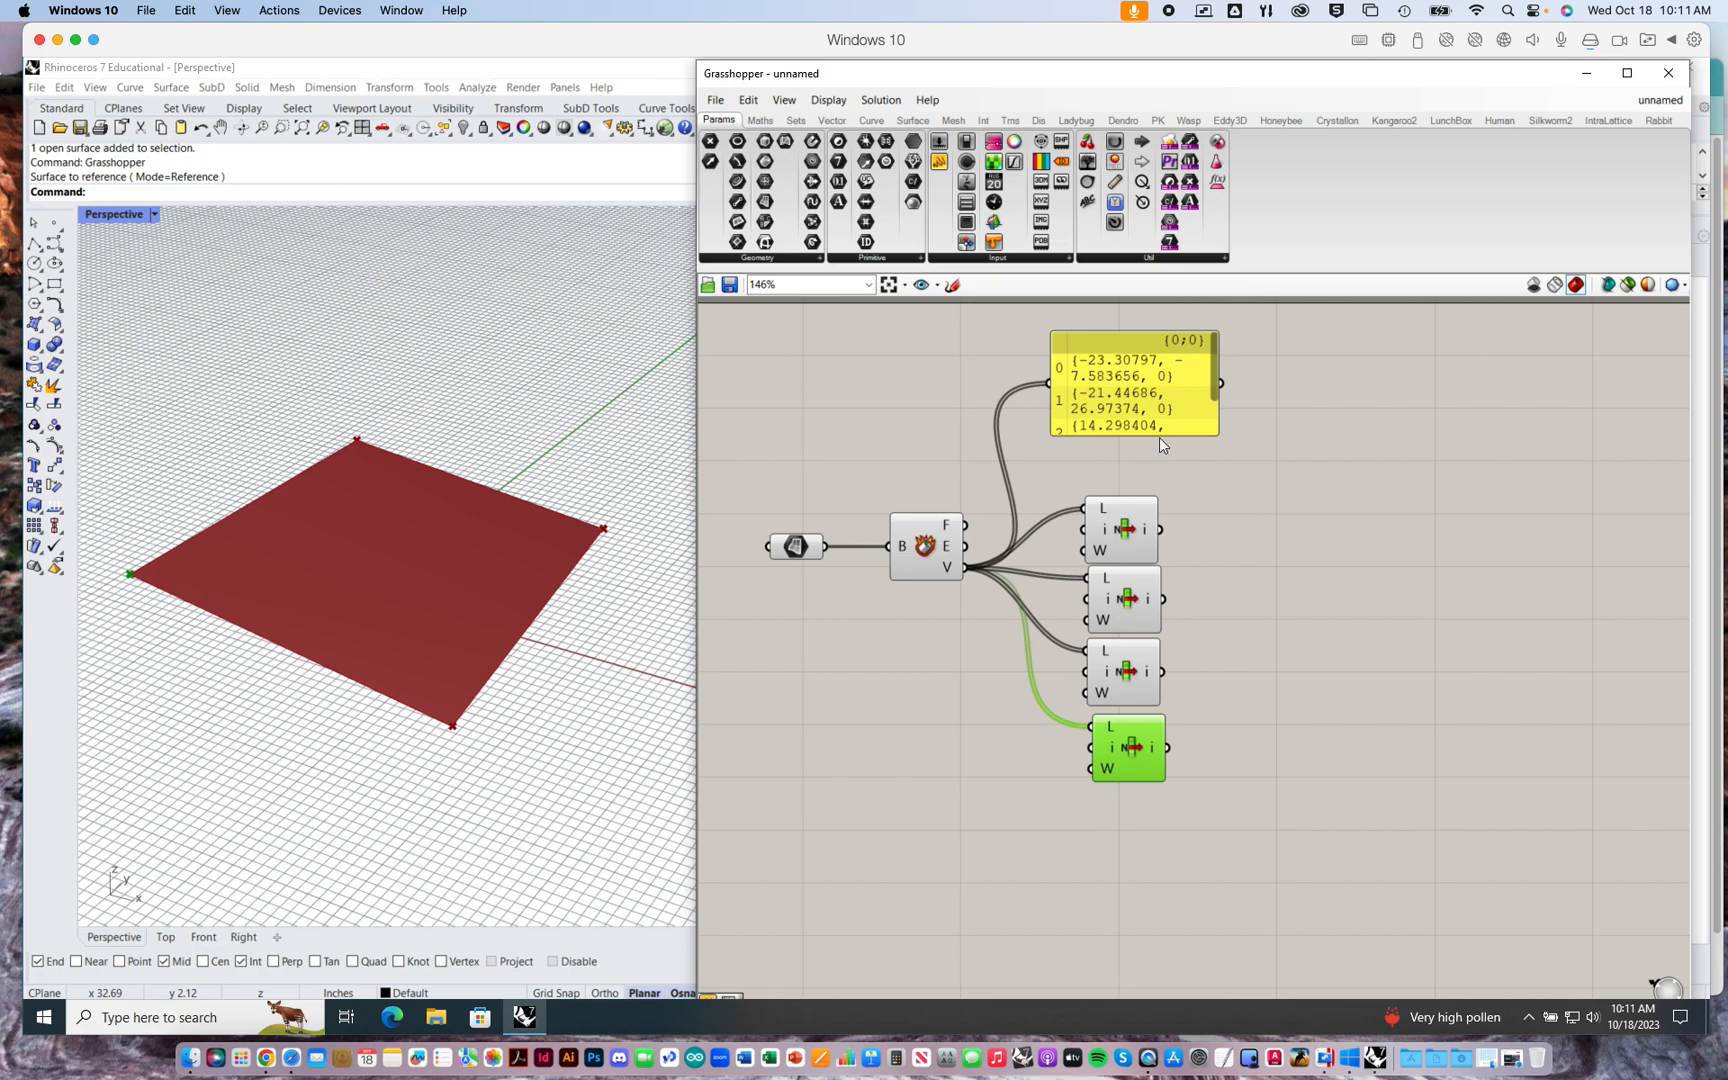
pyautogui.moveTo(1218, 415); pyautogui.dragTo(1348, 445)
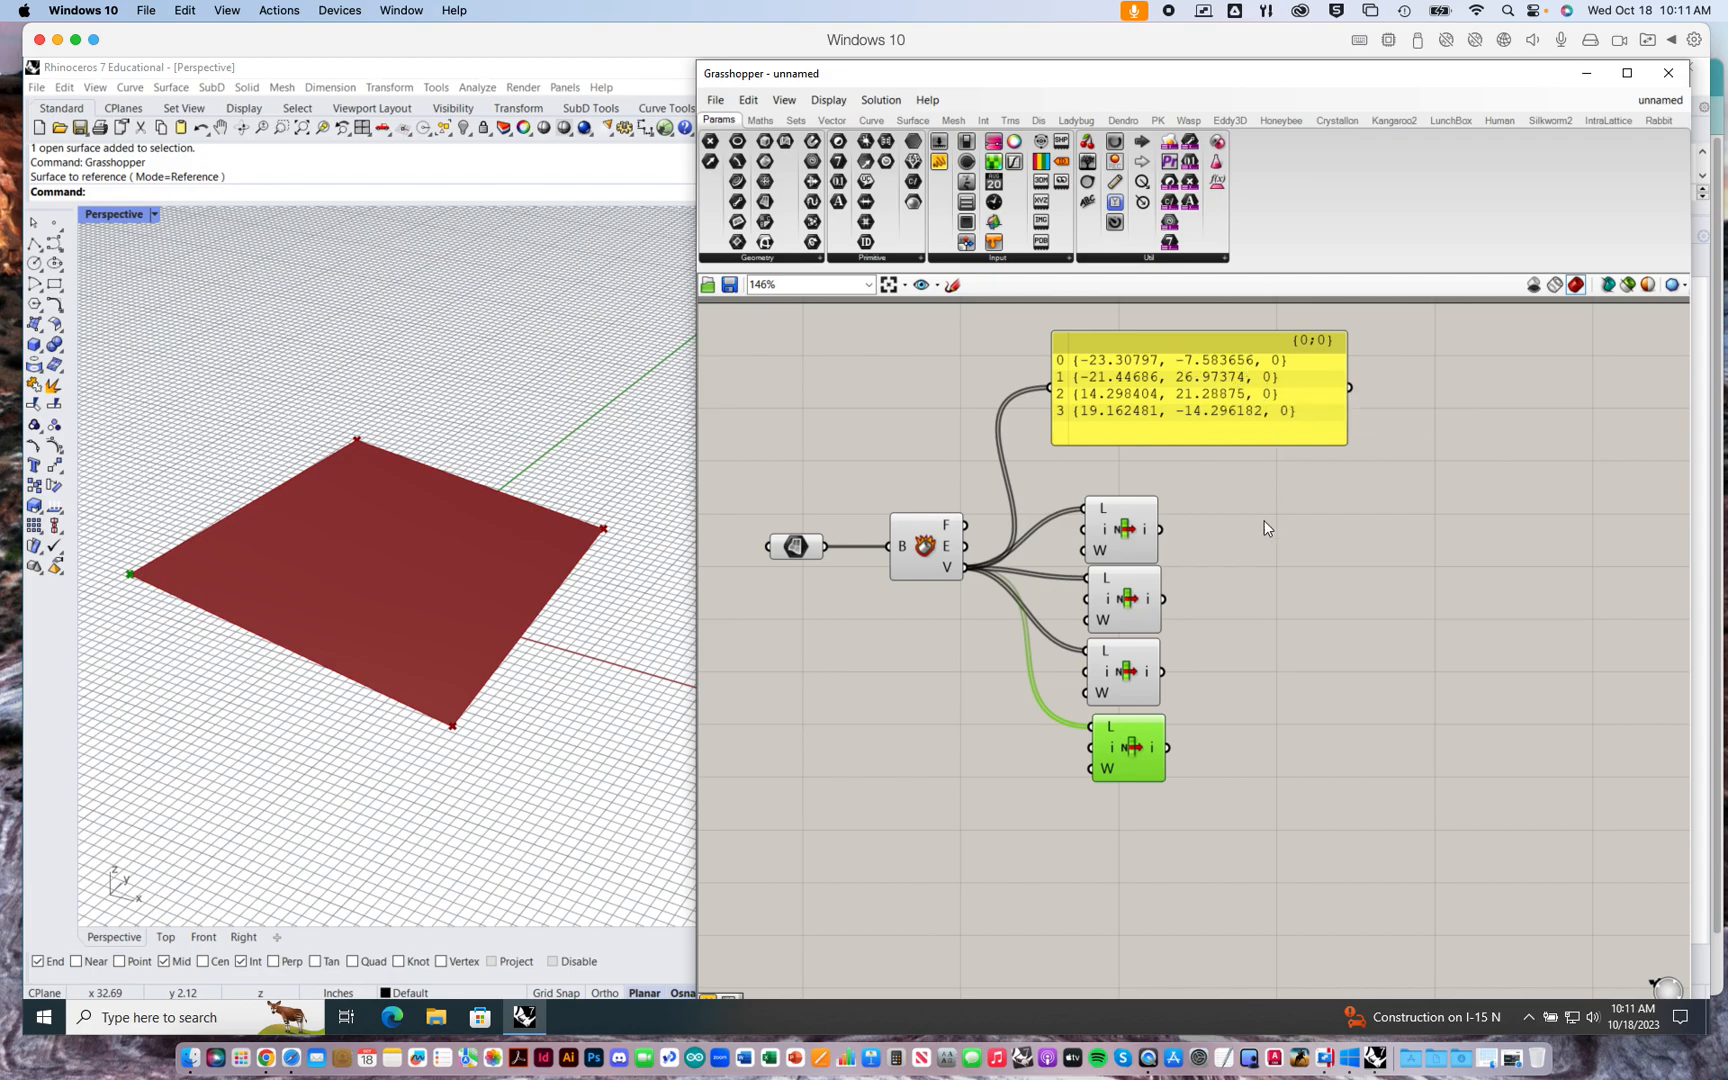
# - Set the index input of the second List Item component to 1
pyautogui.moveTo(1148, 535)
pyautogui.click(1226, 630)
pyautogui.rightClick(1113, 602)
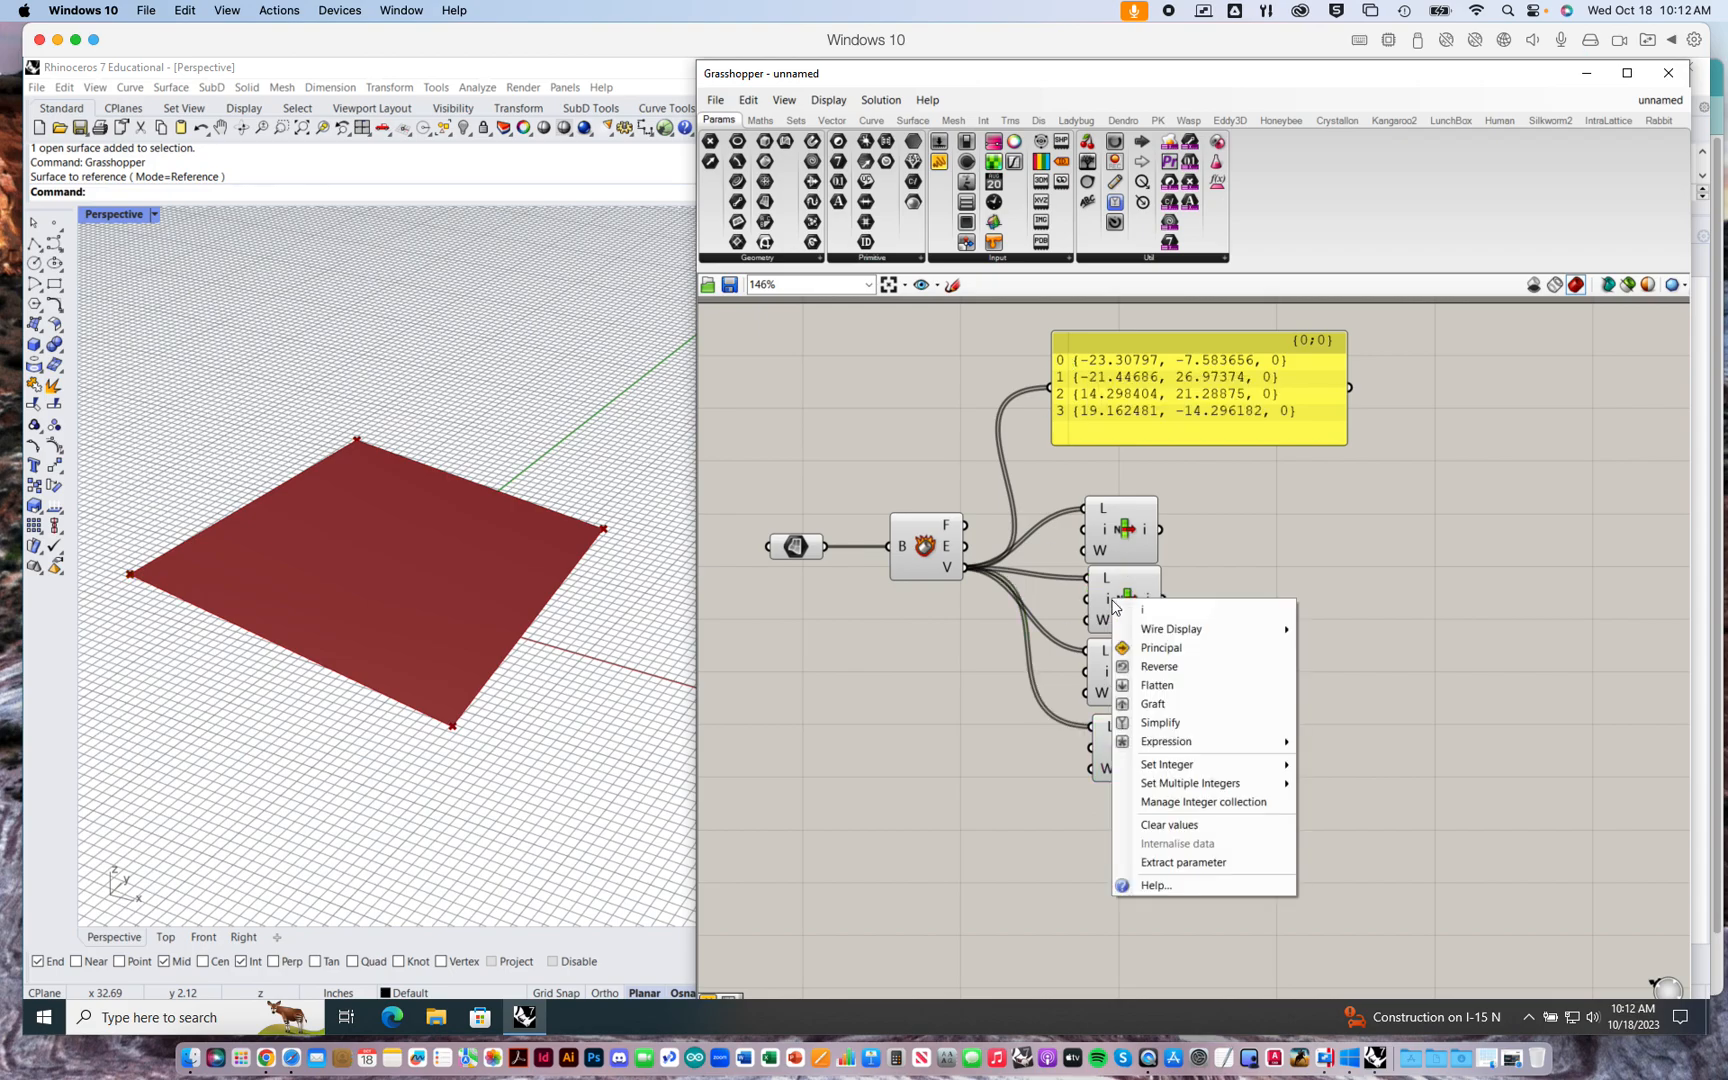
pyautogui.moveTo(1165, 766)
pyautogui.moveTo(1338, 767); pyautogui.dragTo(1304, 765)
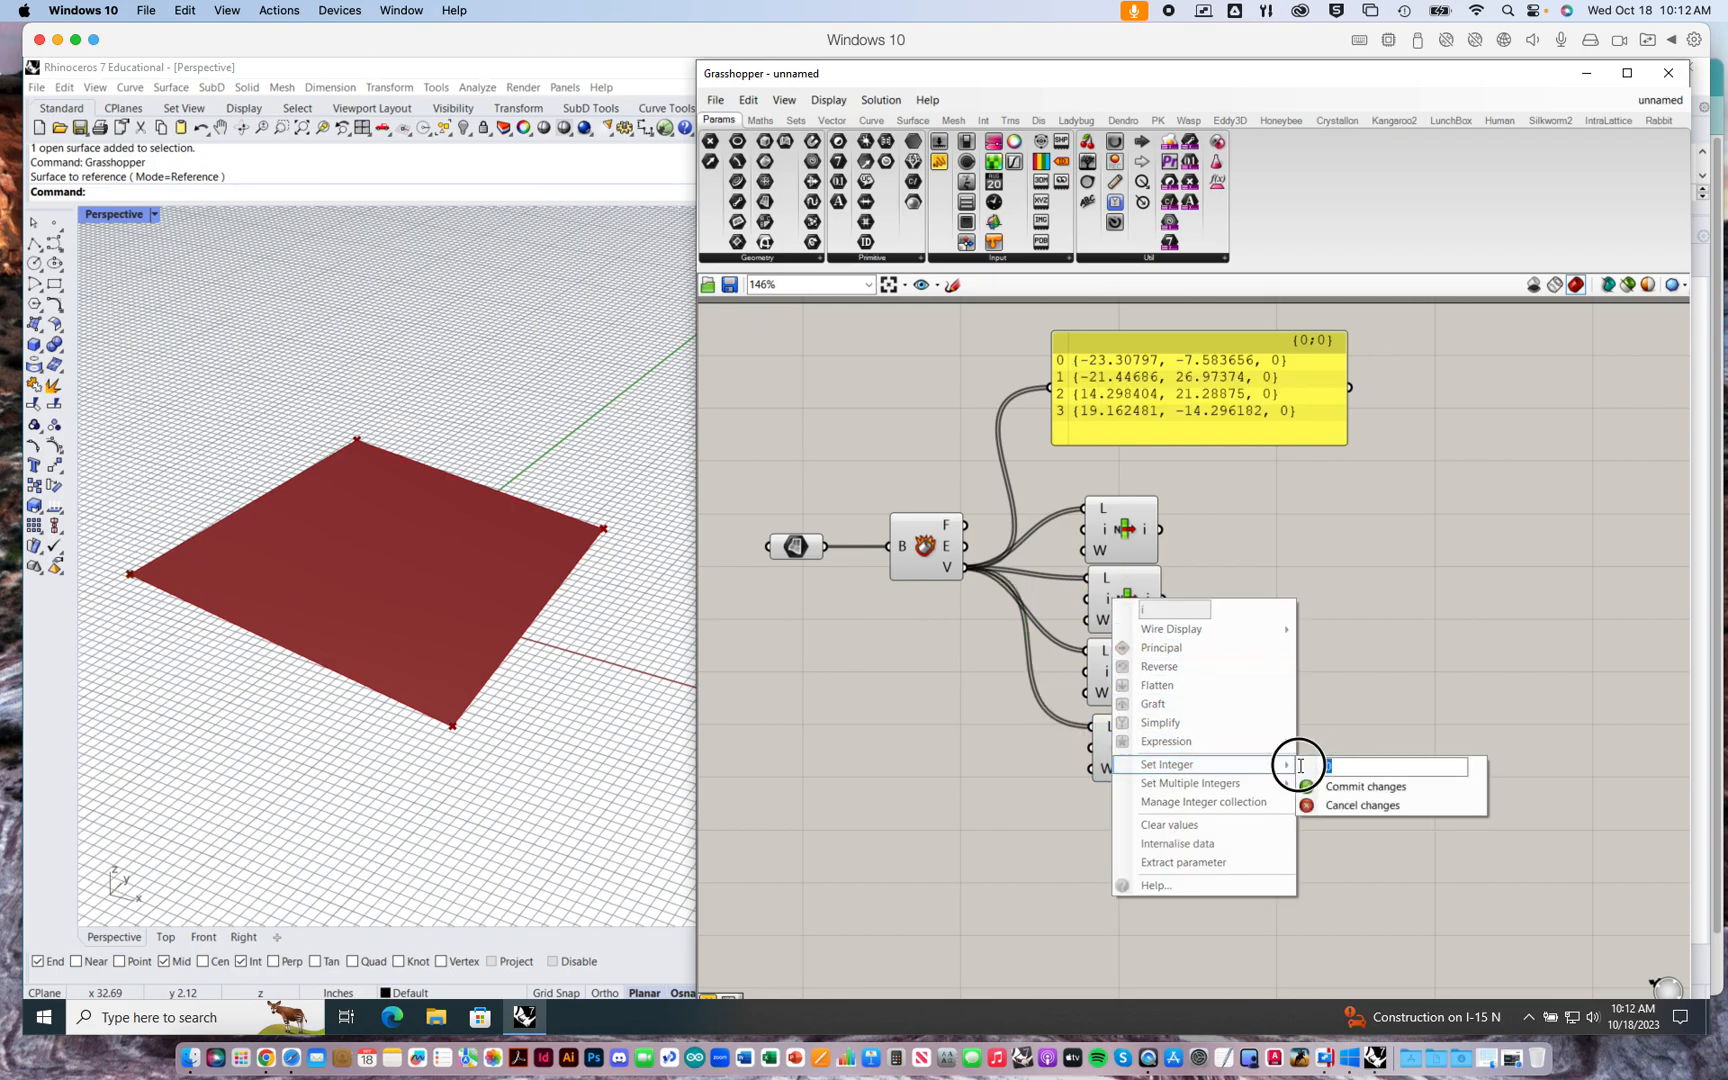
pyautogui.write('1')
pyautogui.click(1346, 788)
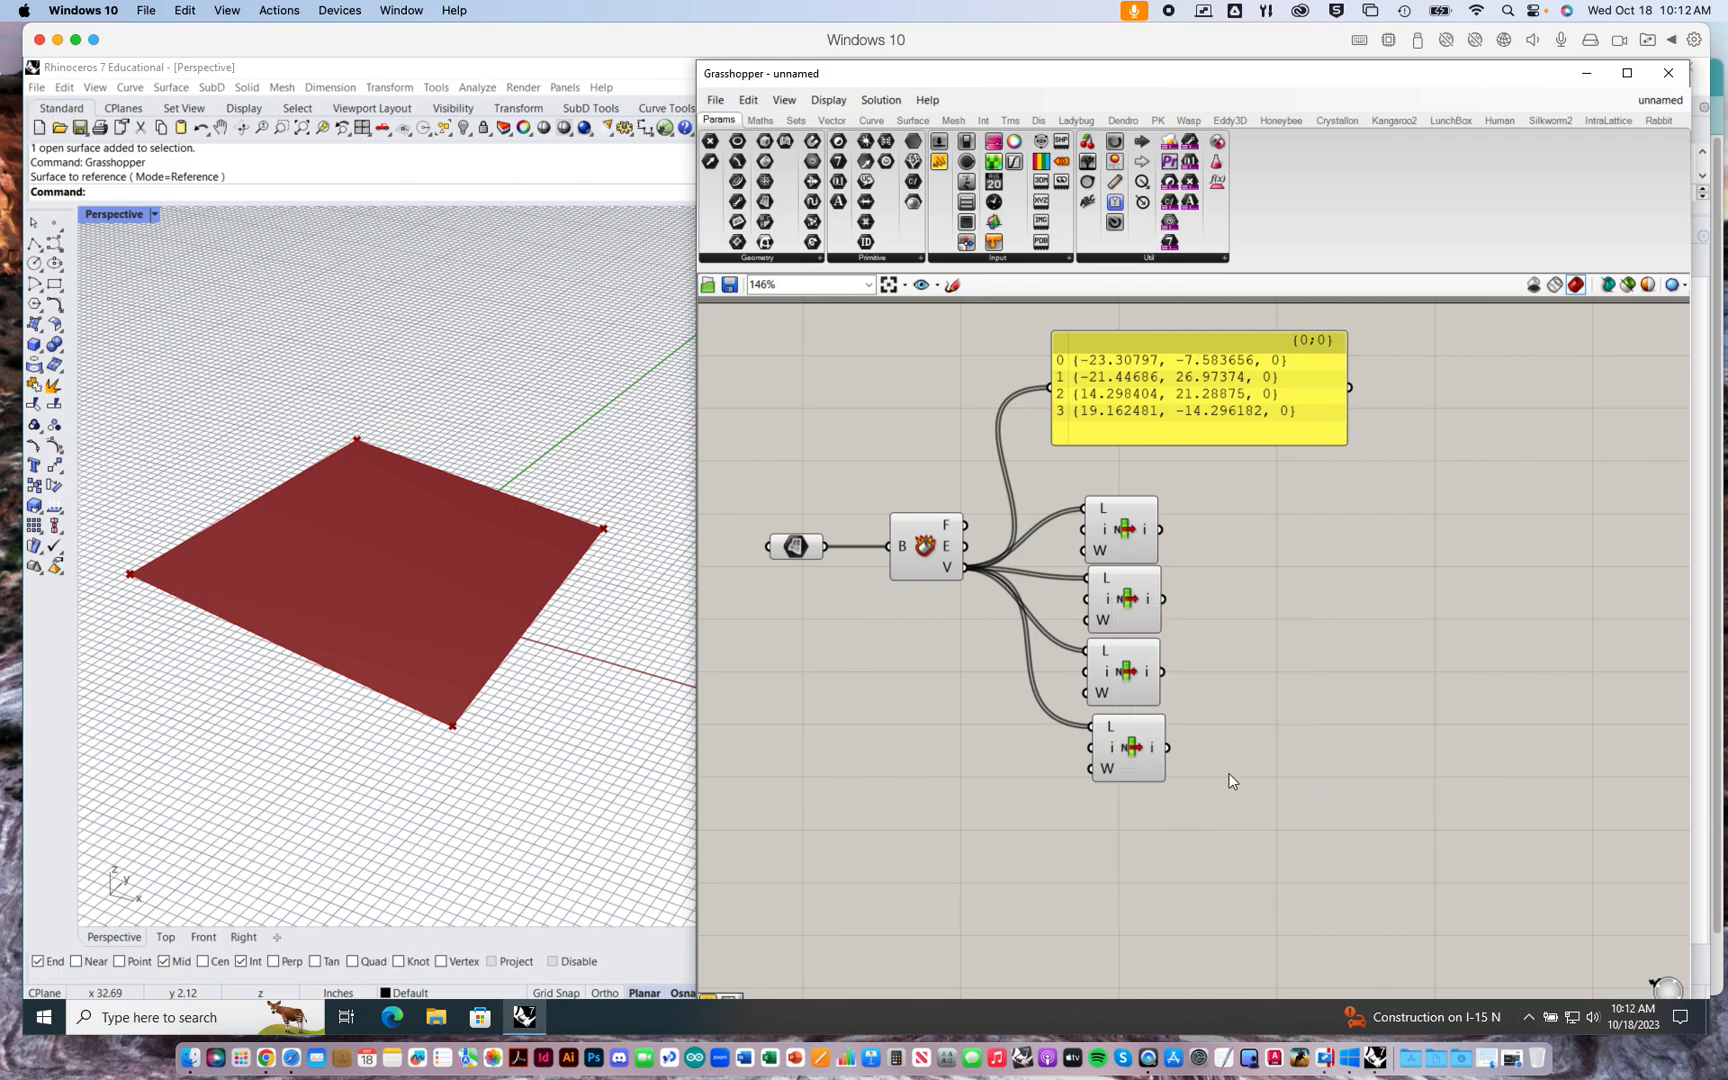
# - Set the index input of the third List Item component to 2 and that of the fourth to 3
pyautogui.rightClick(1117, 676)
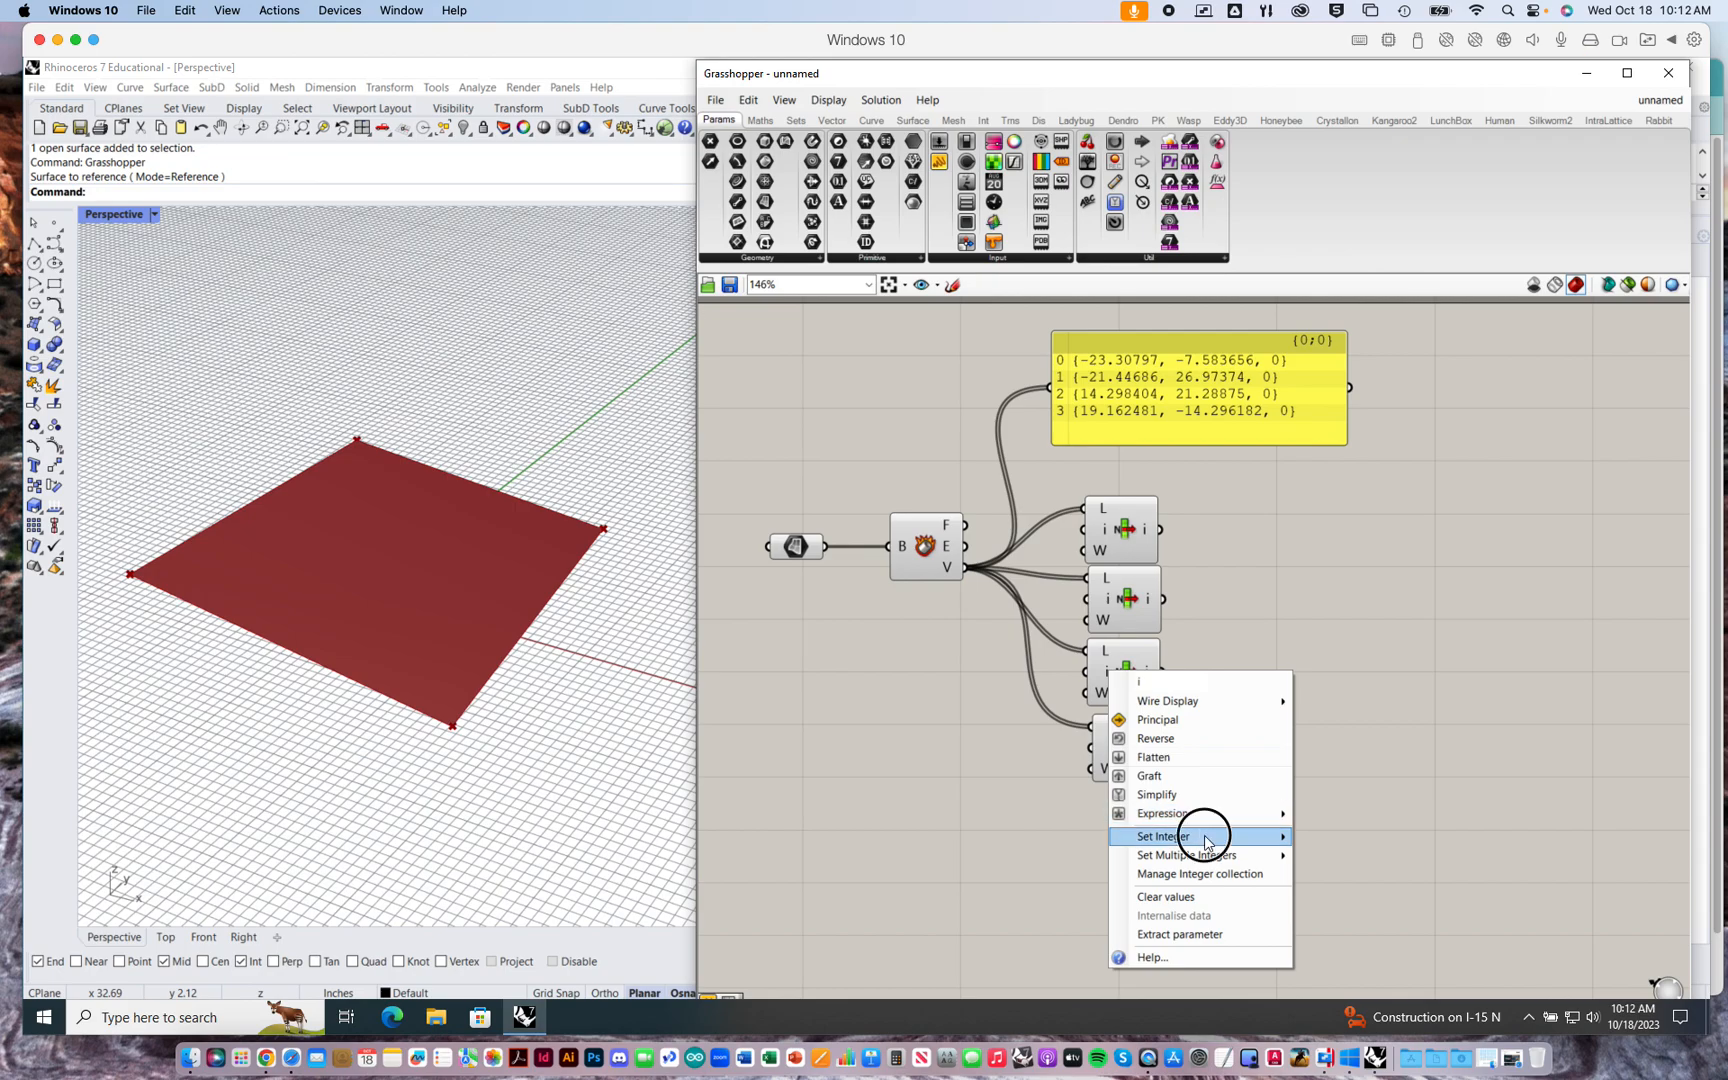
pyautogui.moveTo(1205, 837)
pyautogui.click(1350, 858)
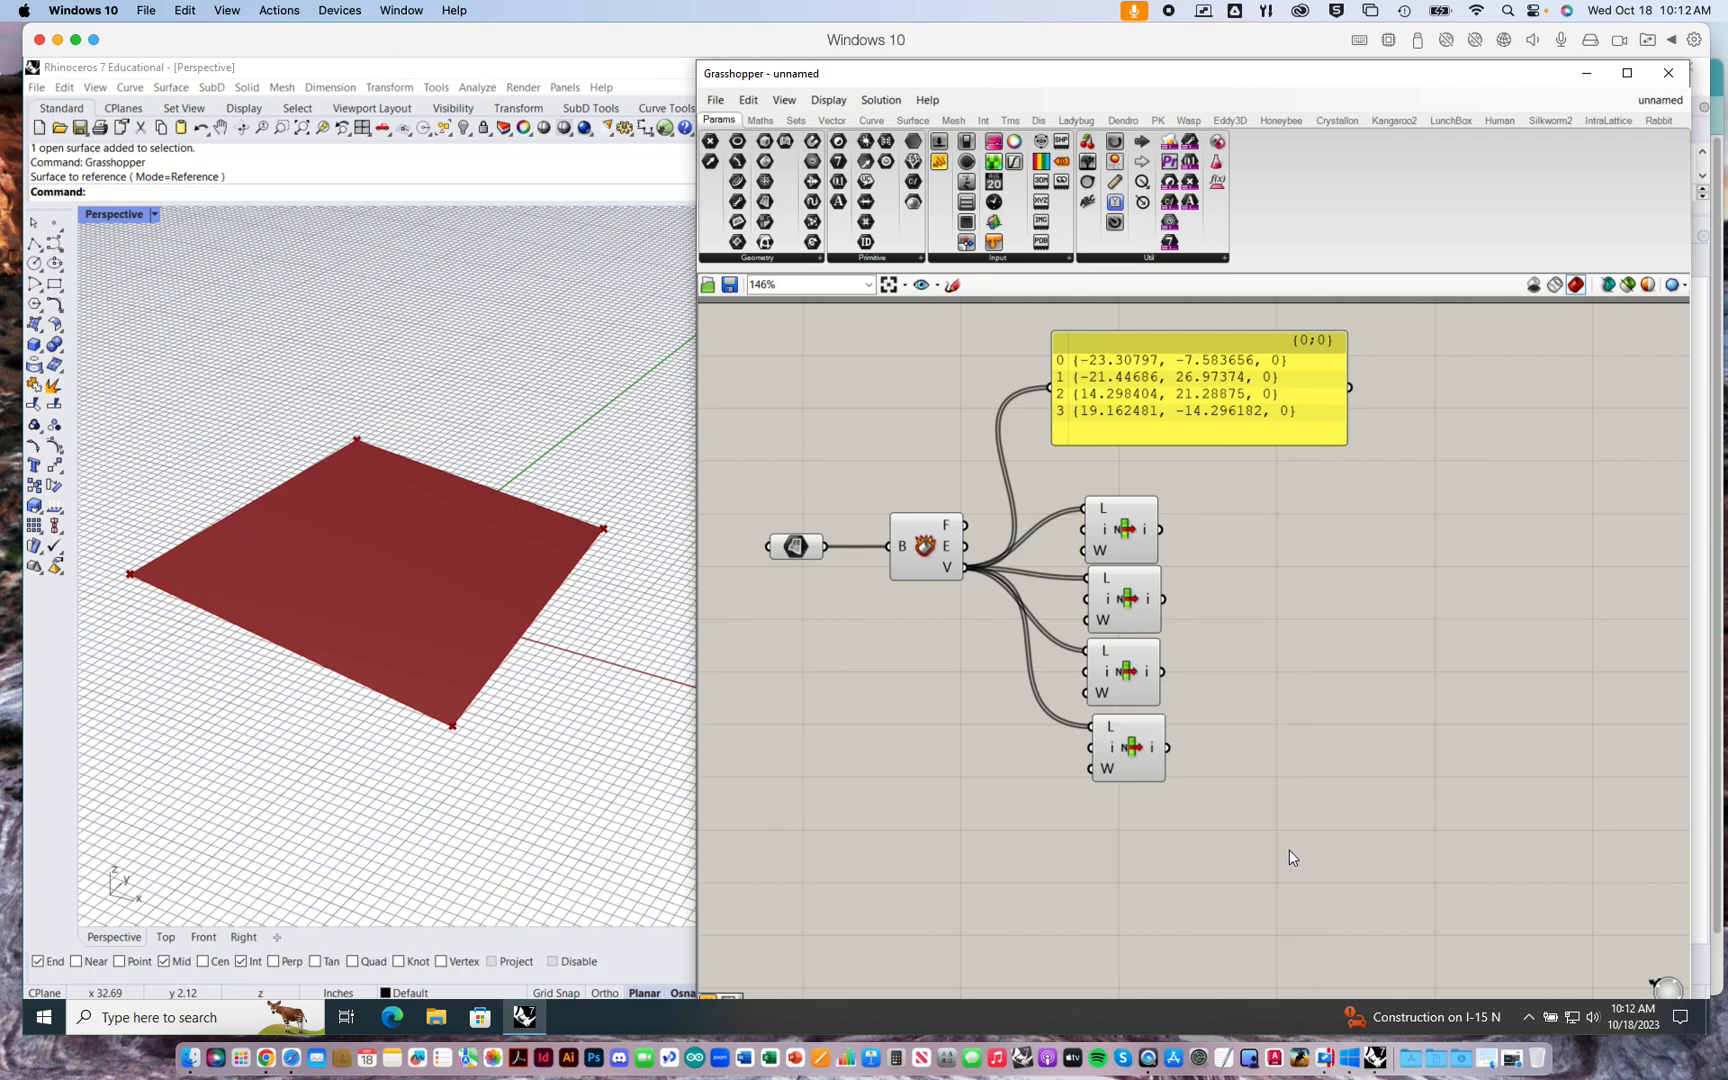
pyautogui.rightClick(1120, 752)
pyautogui.moveTo(1222, 866)
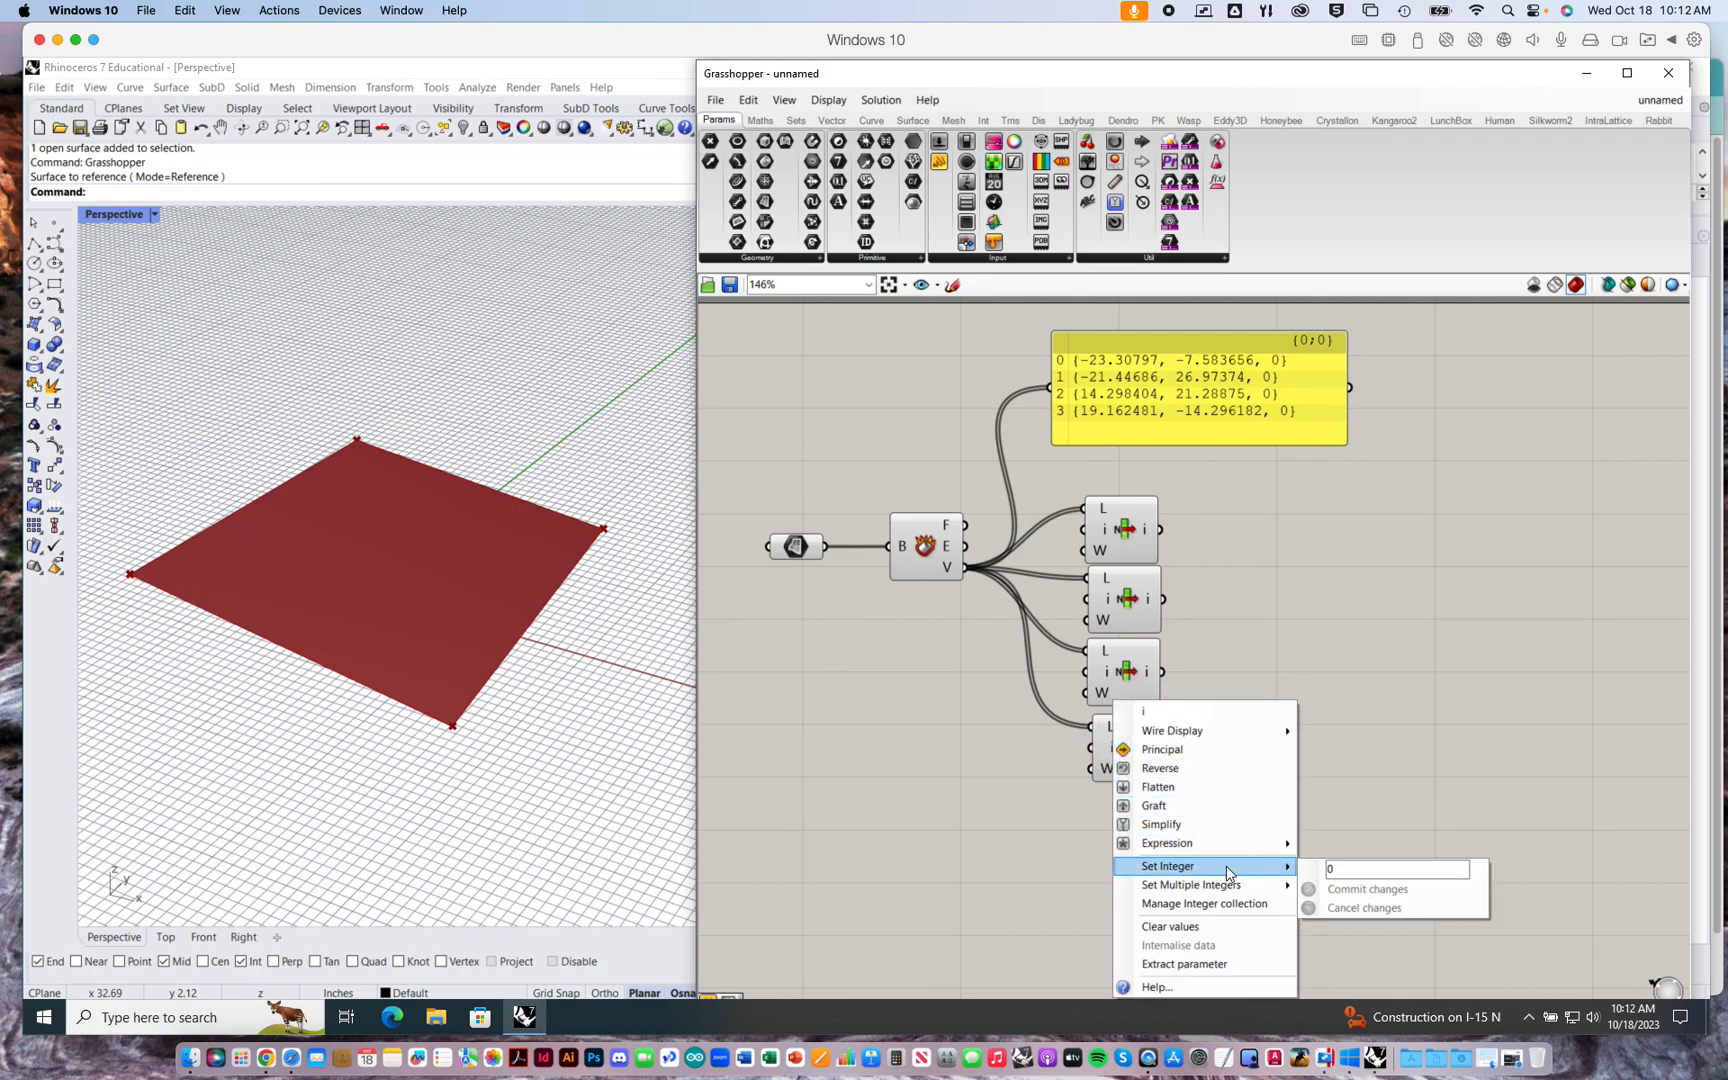
pyautogui.click(1346, 890)
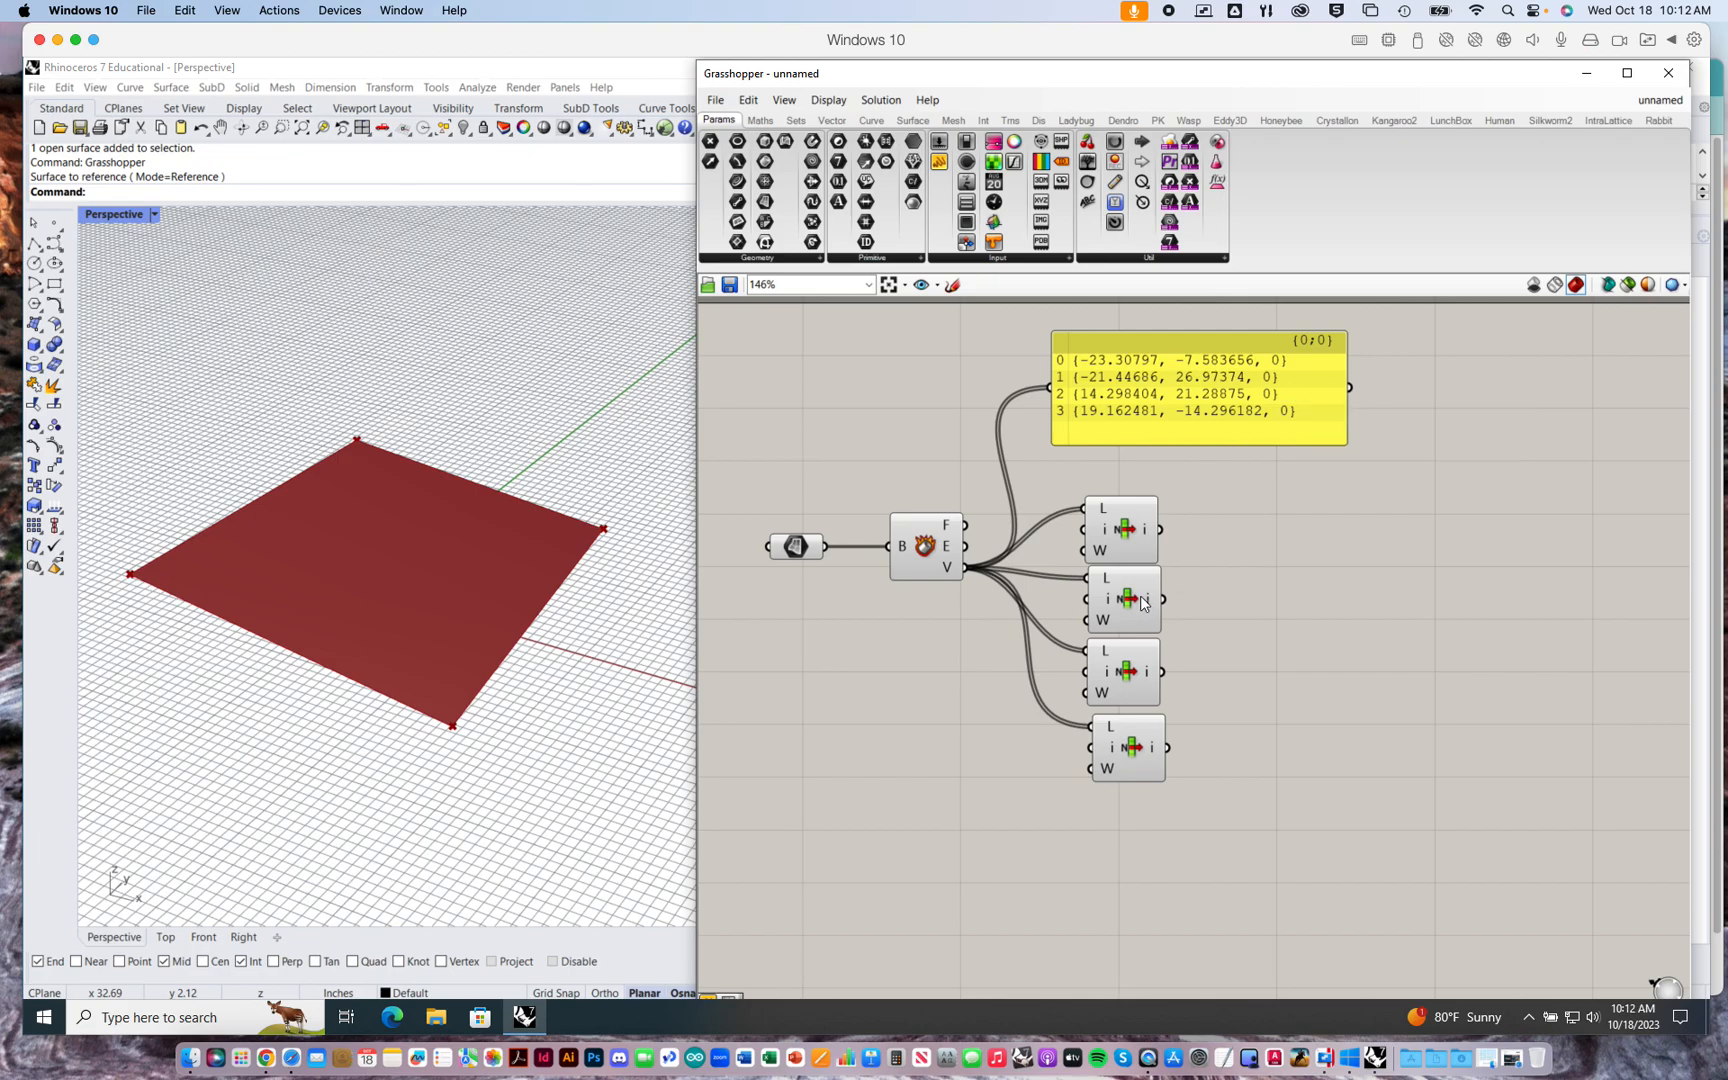
# - Delete the Panel that lists the vertex coordinates
pyautogui.moveTo(1151, 604)
pyautogui.click(1130, 549)
pyautogui.click(1176, 416)
pyautogui.press('Delete')
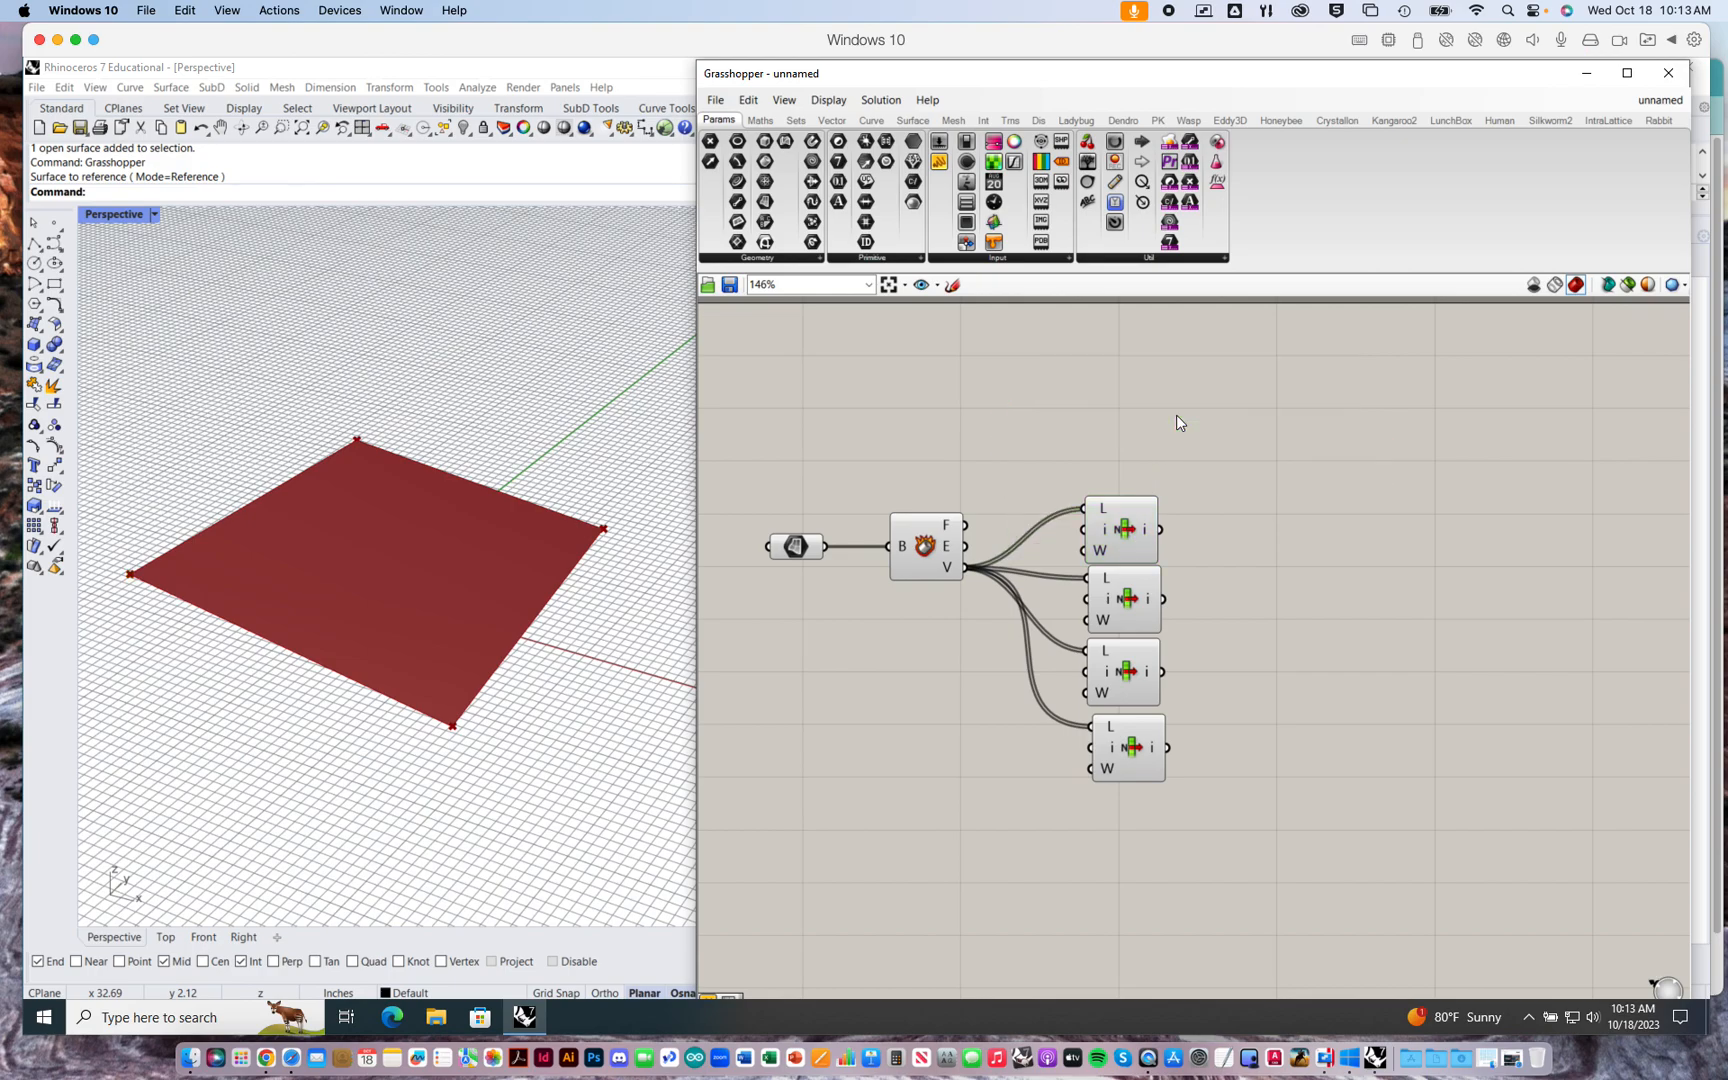
# - Check in the Perspective viewport which surface corner each of the four List Item components retrieves
pyautogui.click(1120, 530)
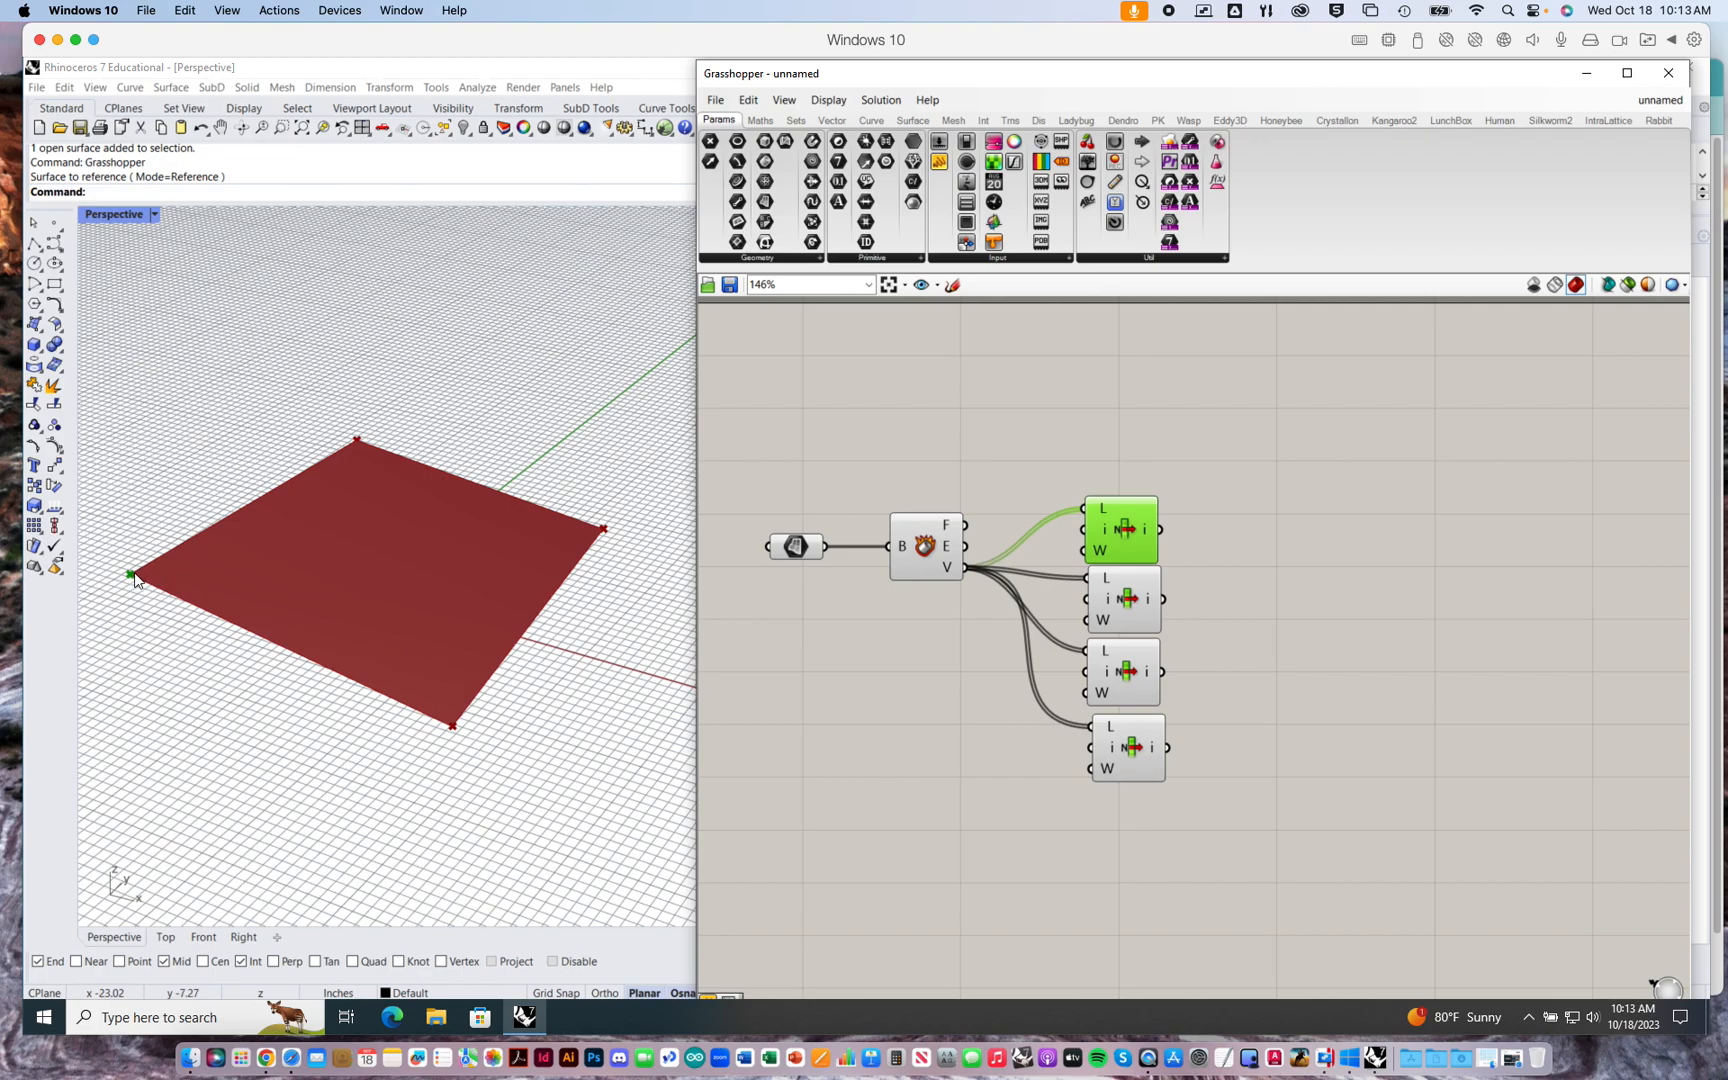
pyautogui.click(1134, 602)
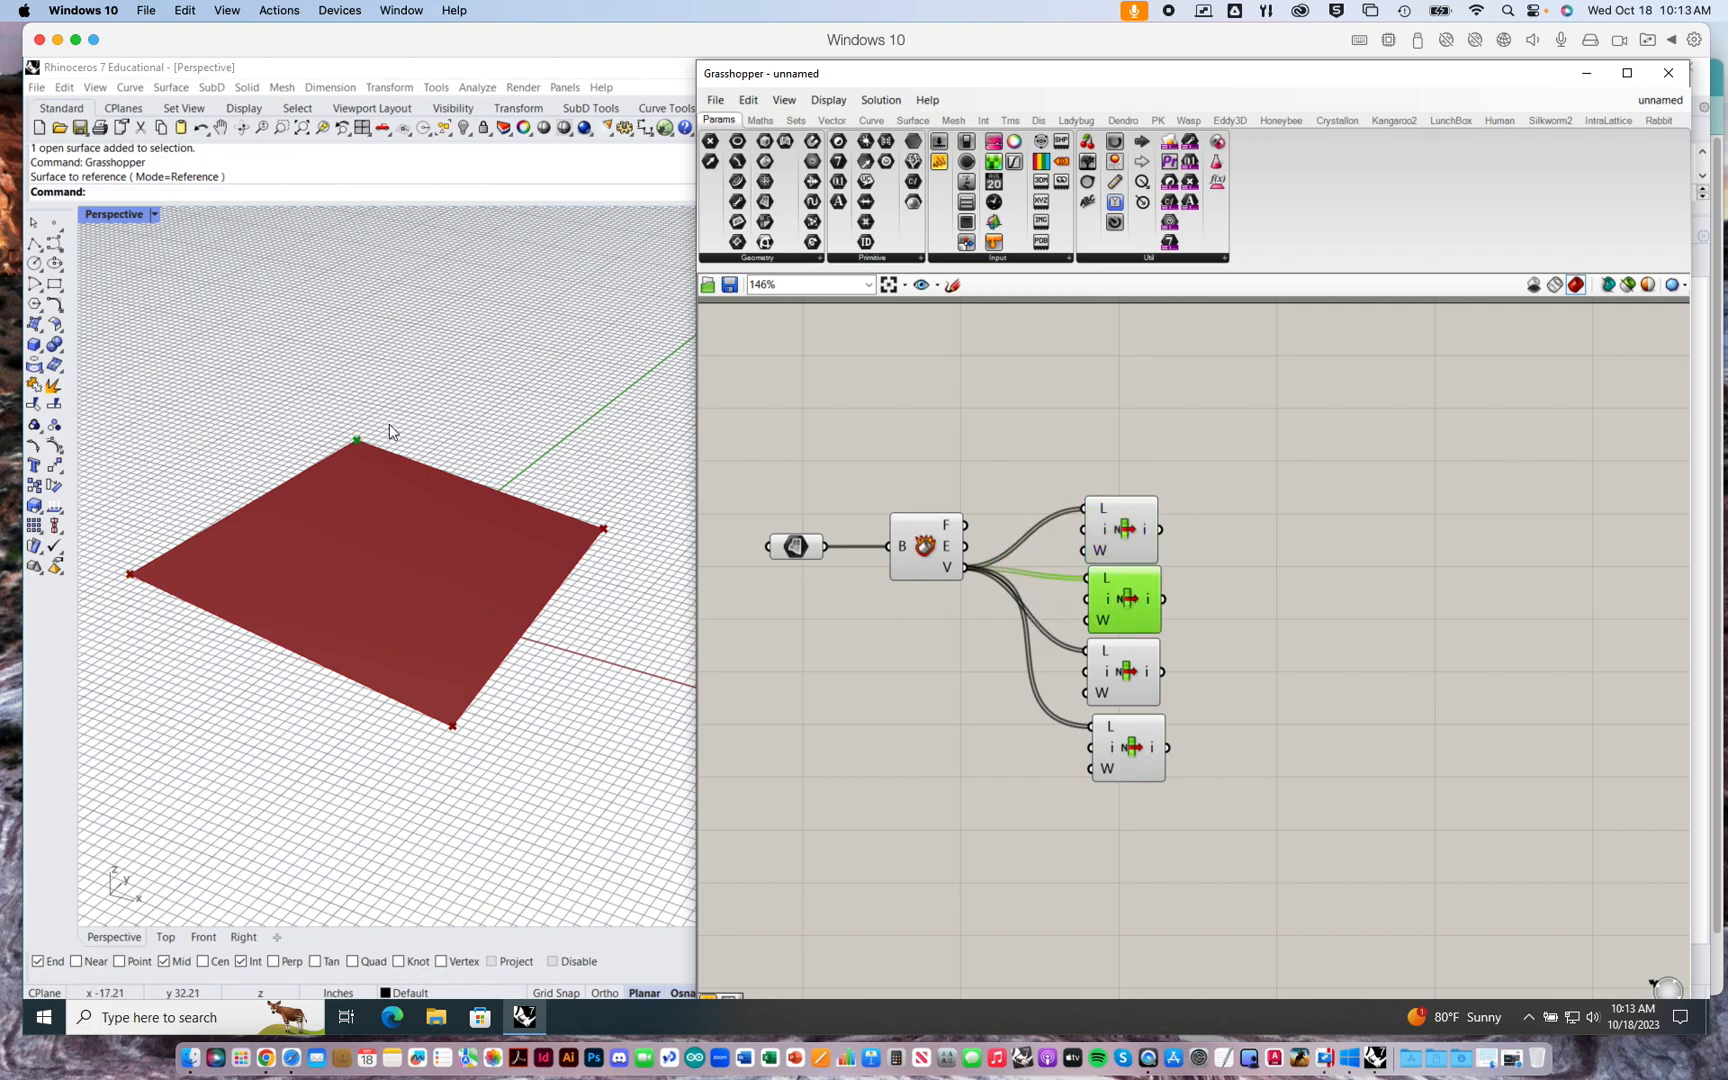
pyautogui.click(1126, 675)
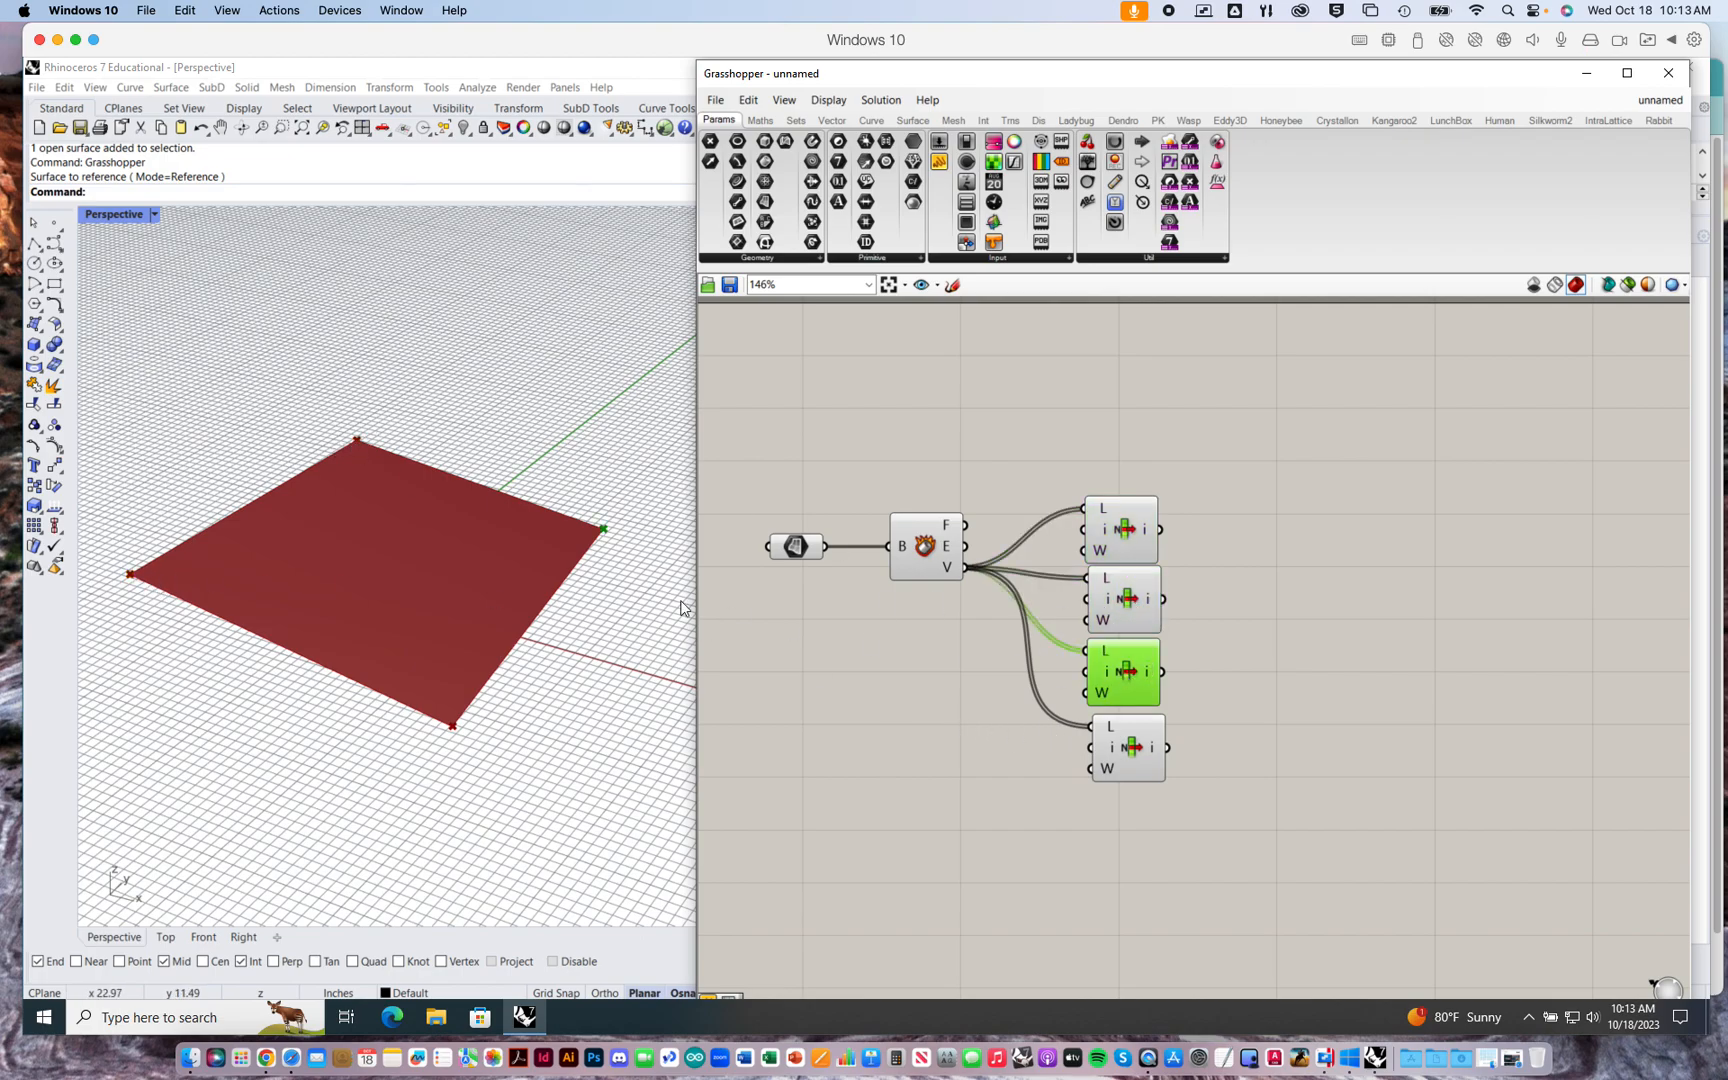
pyautogui.click(1120, 735)
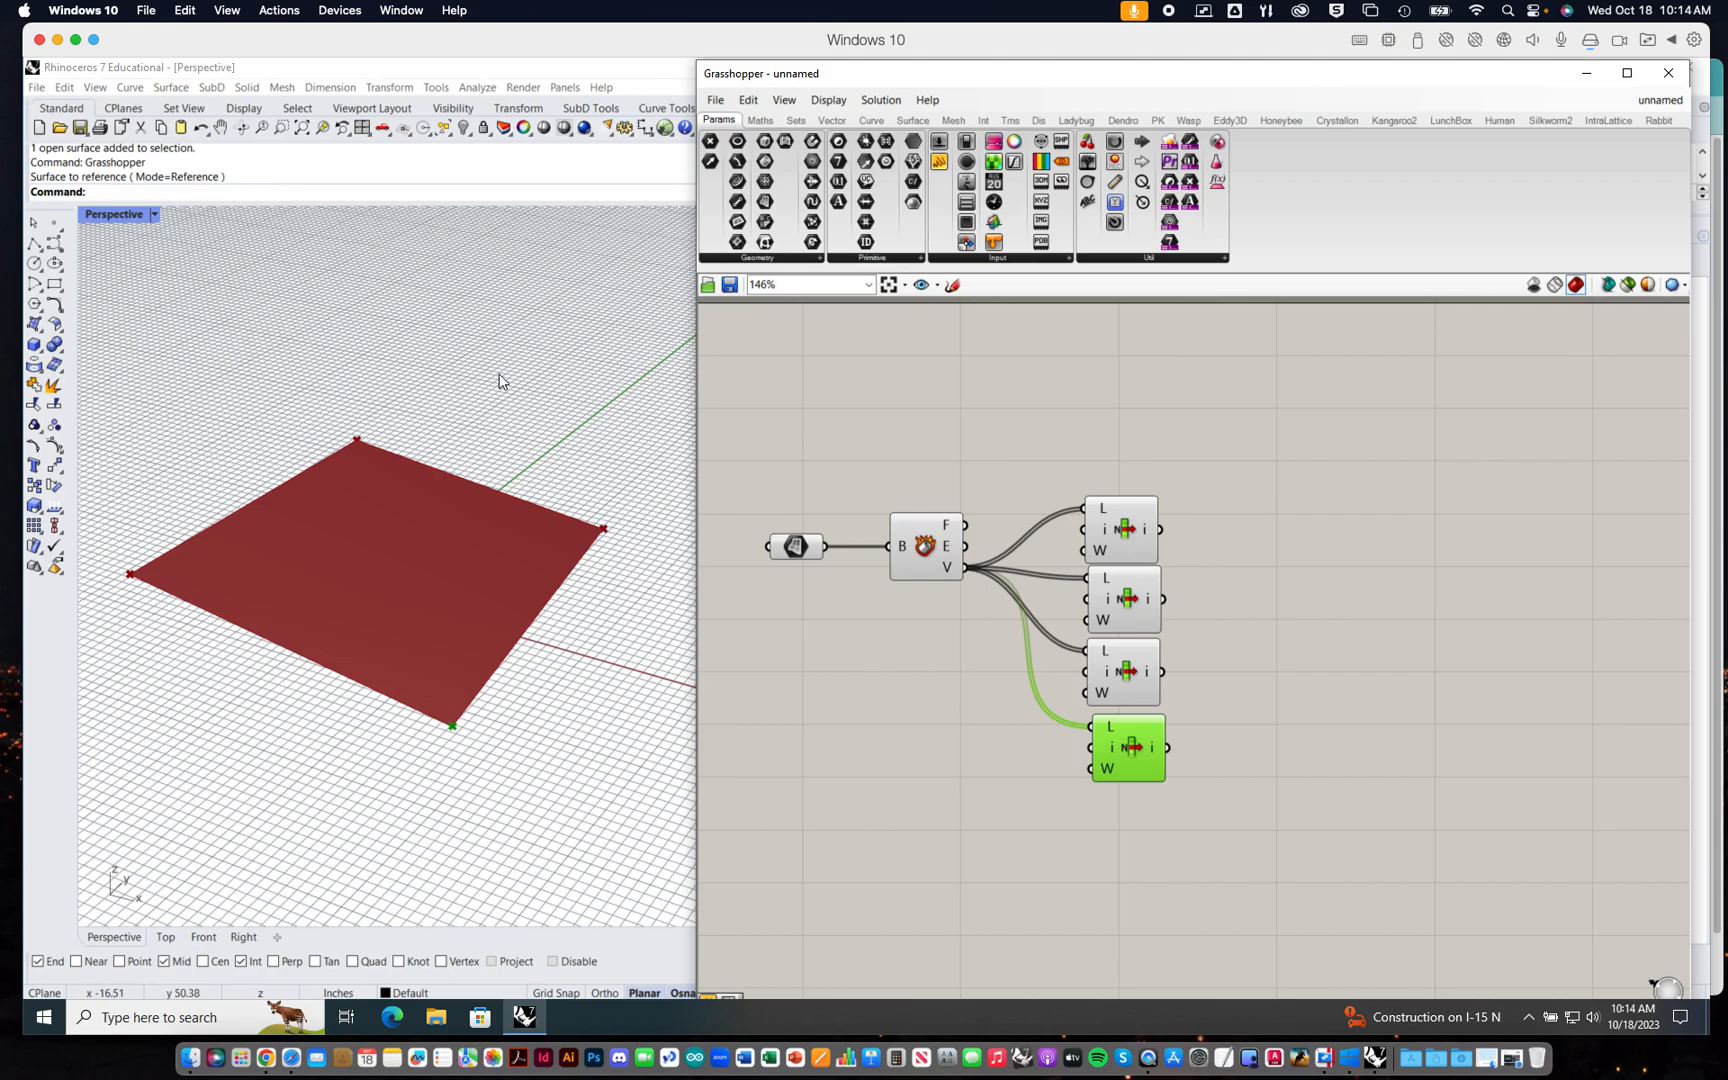
# - Place an Evaluate Surface component above the List Item components
pyautogui.moveTo(1060, 431); pyautogui.dragTo(988, 431, button='right')
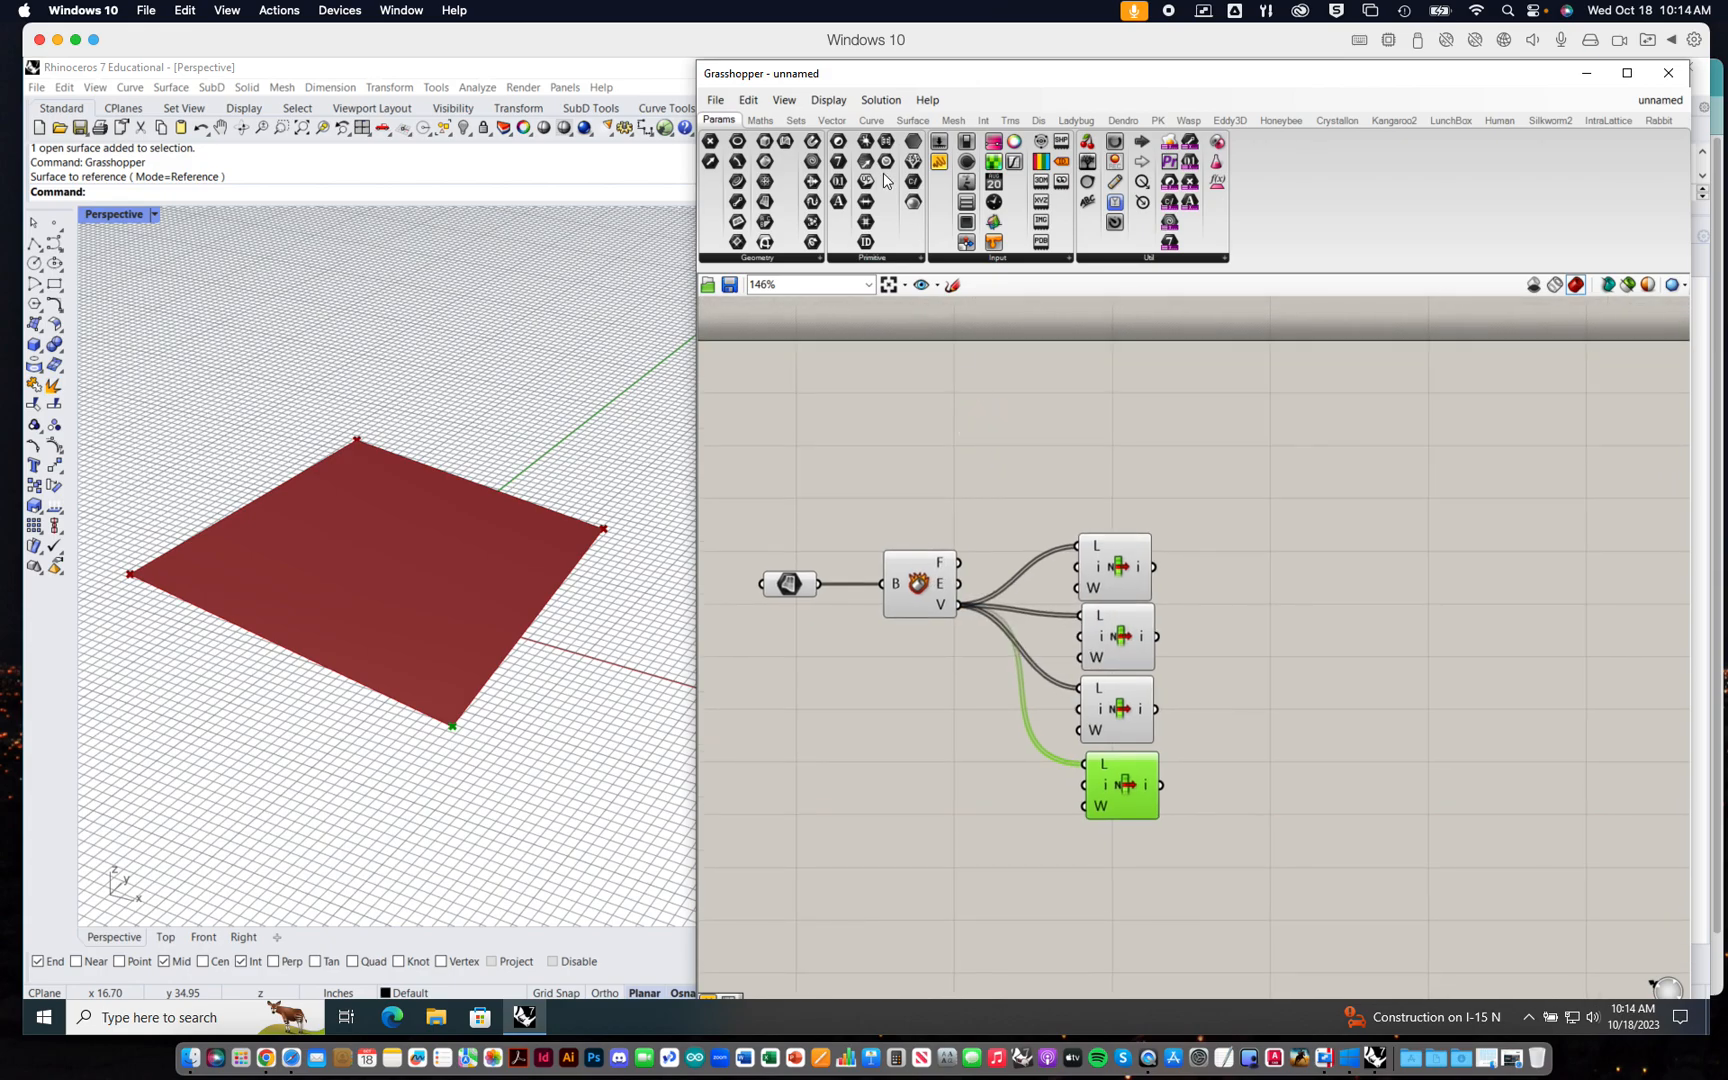
pyautogui.click(918, 572)
pyautogui.click(985, 366)
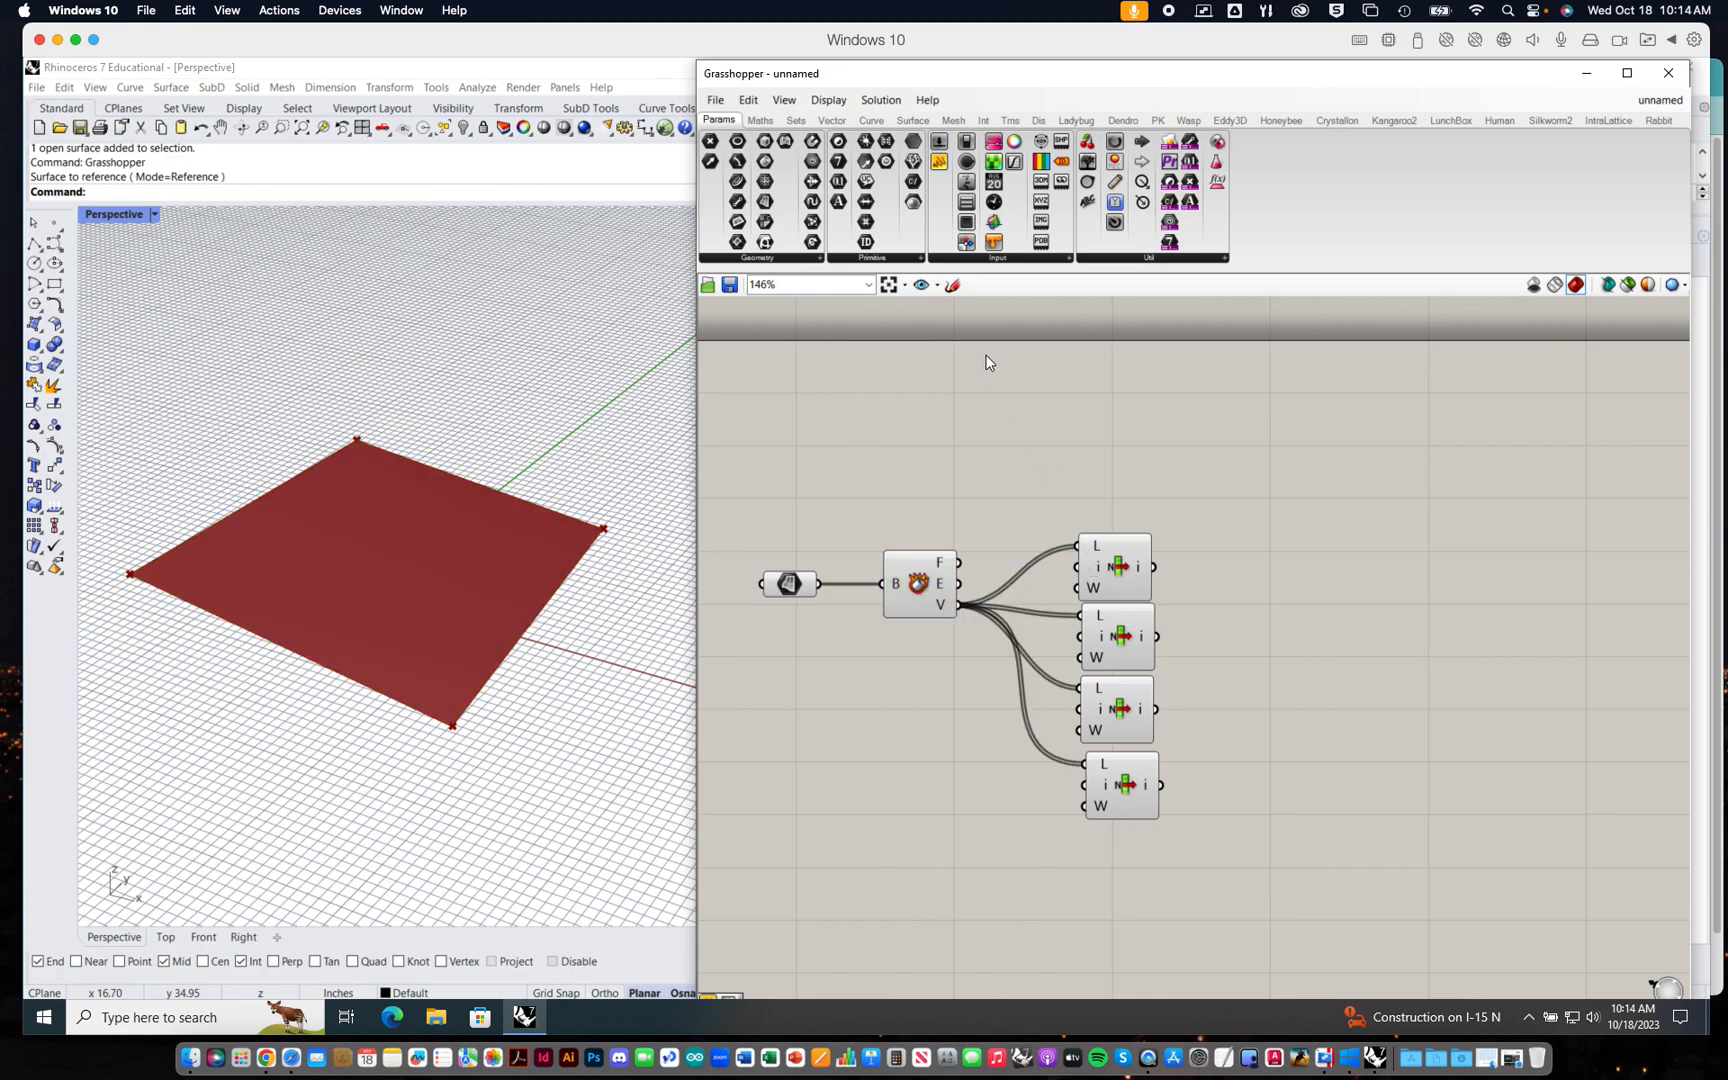
pyautogui.click(905, 122)
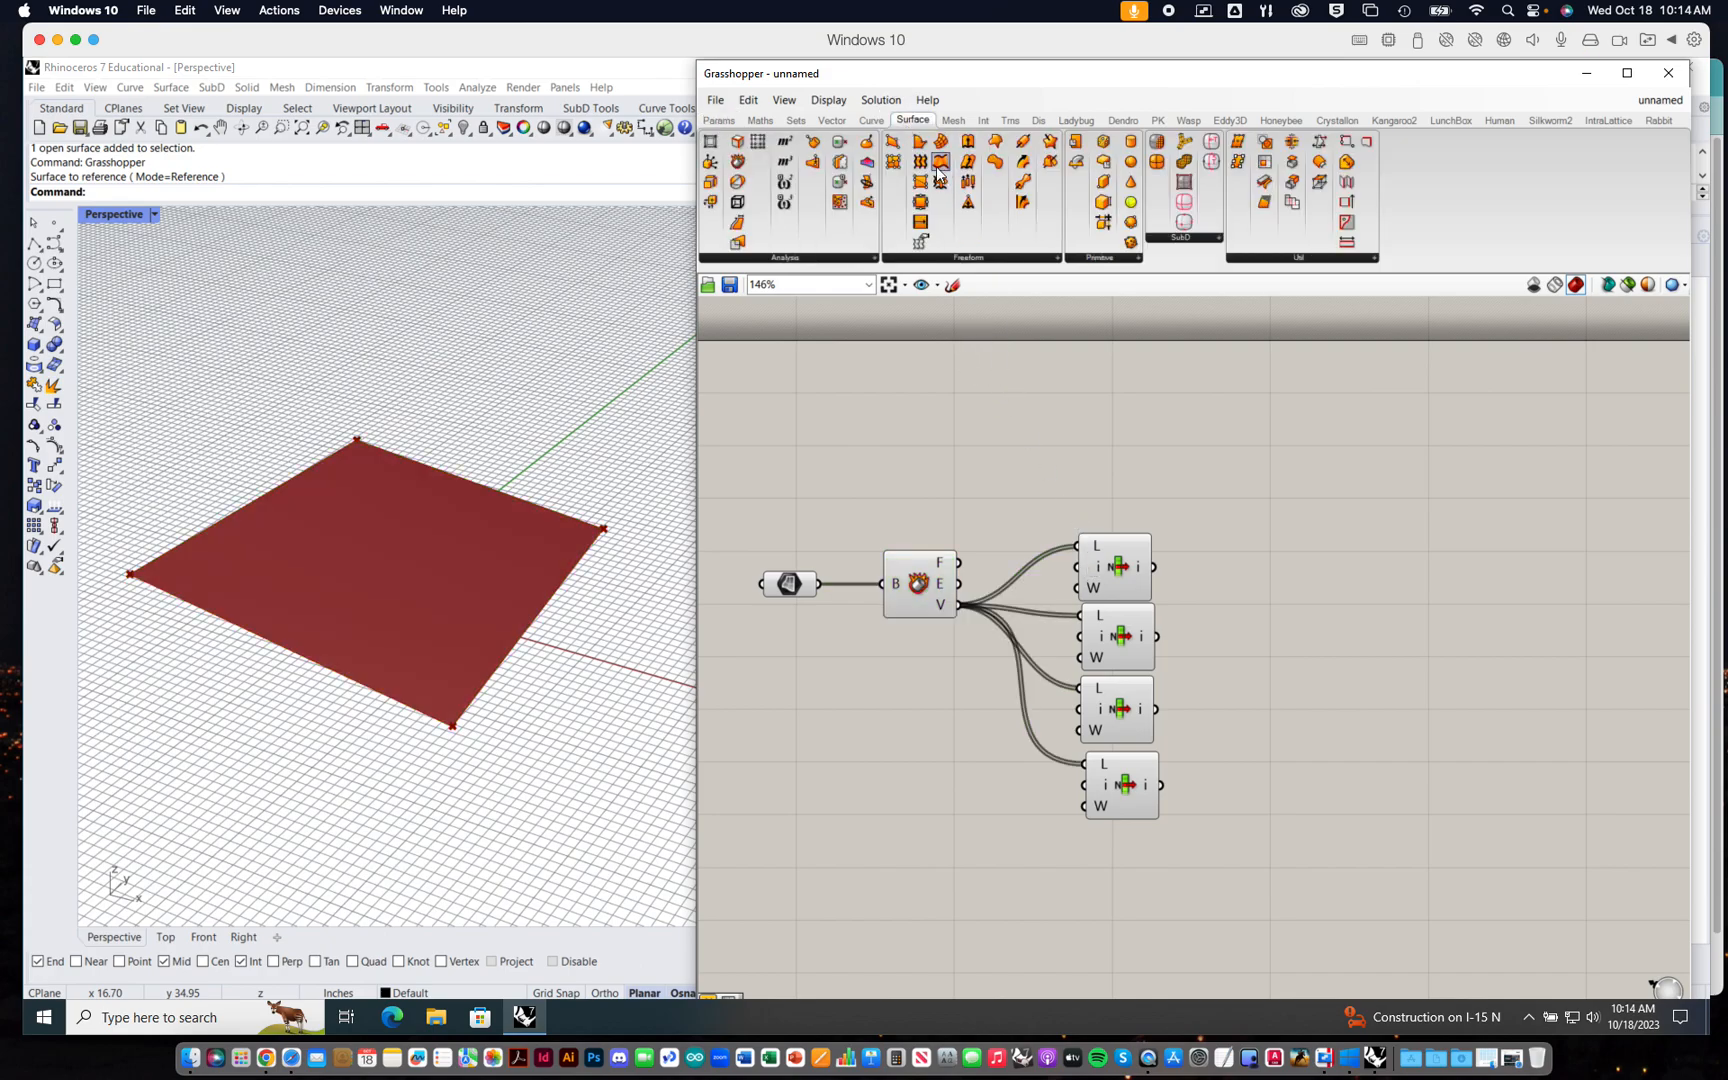
pyautogui.moveTo(809, 256)
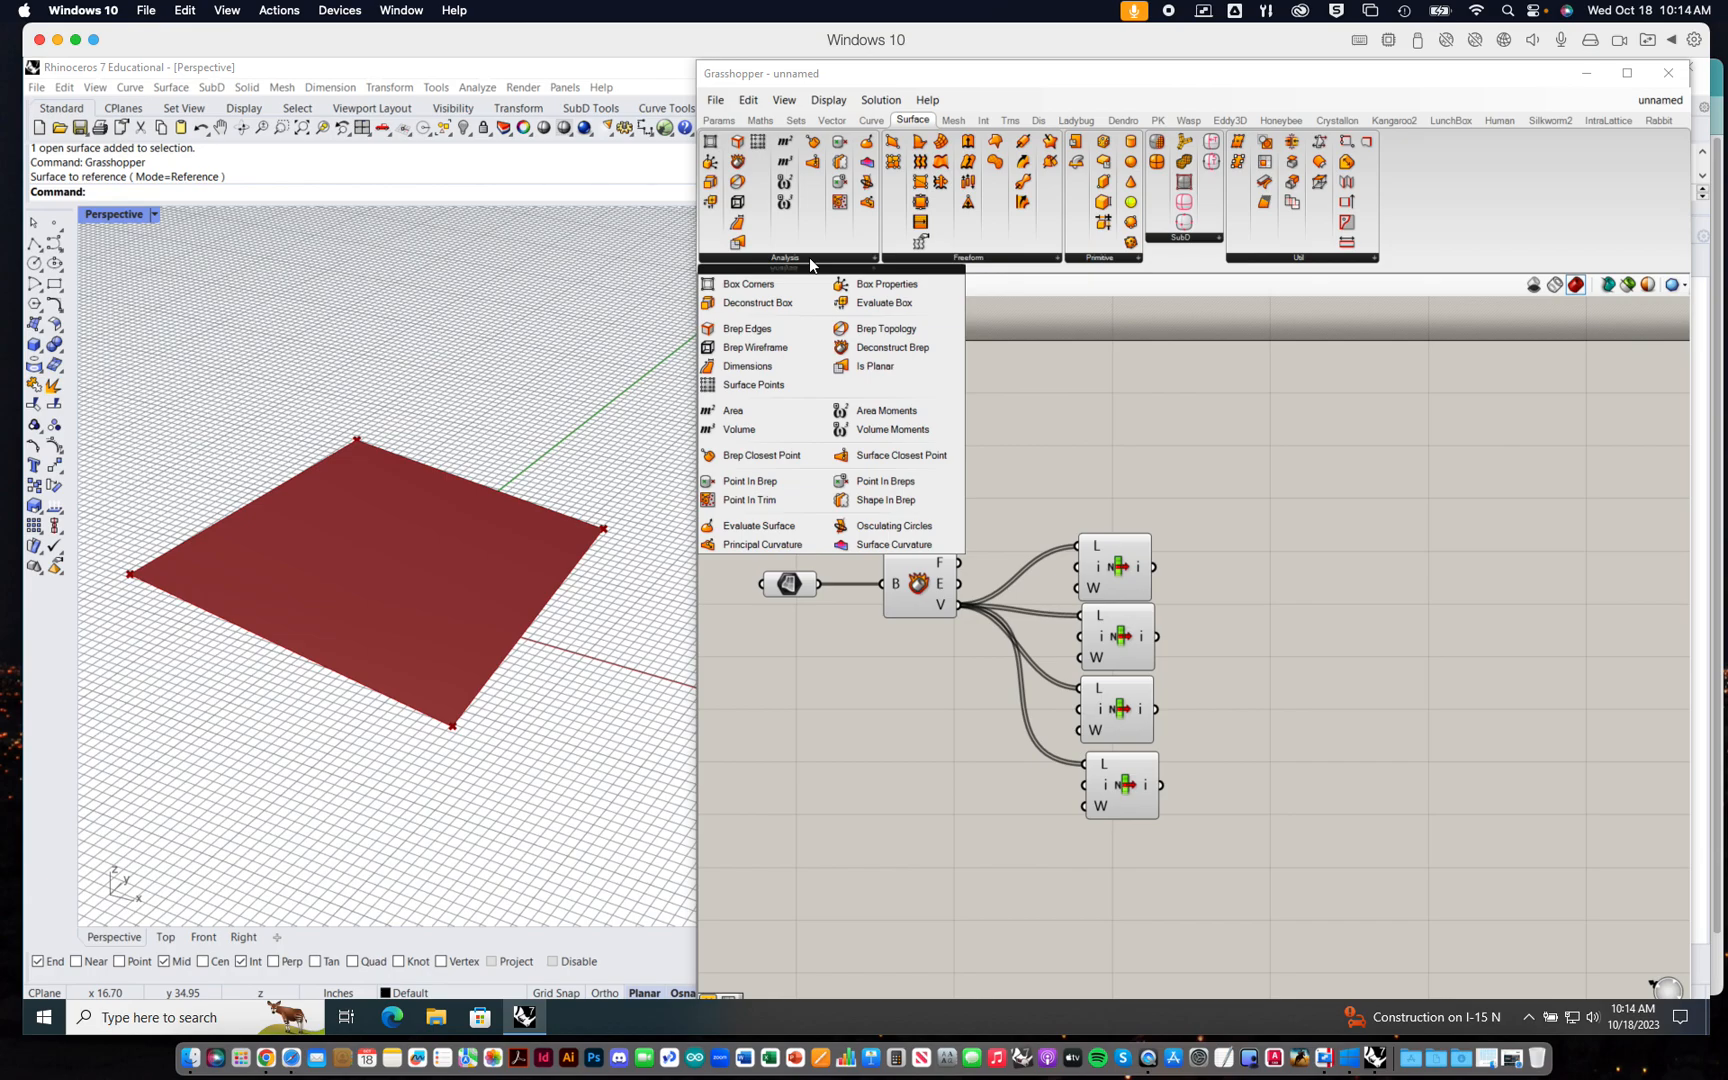
pyautogui.moveTo(760, 544); pyautogui.dragTo(1085, 450)
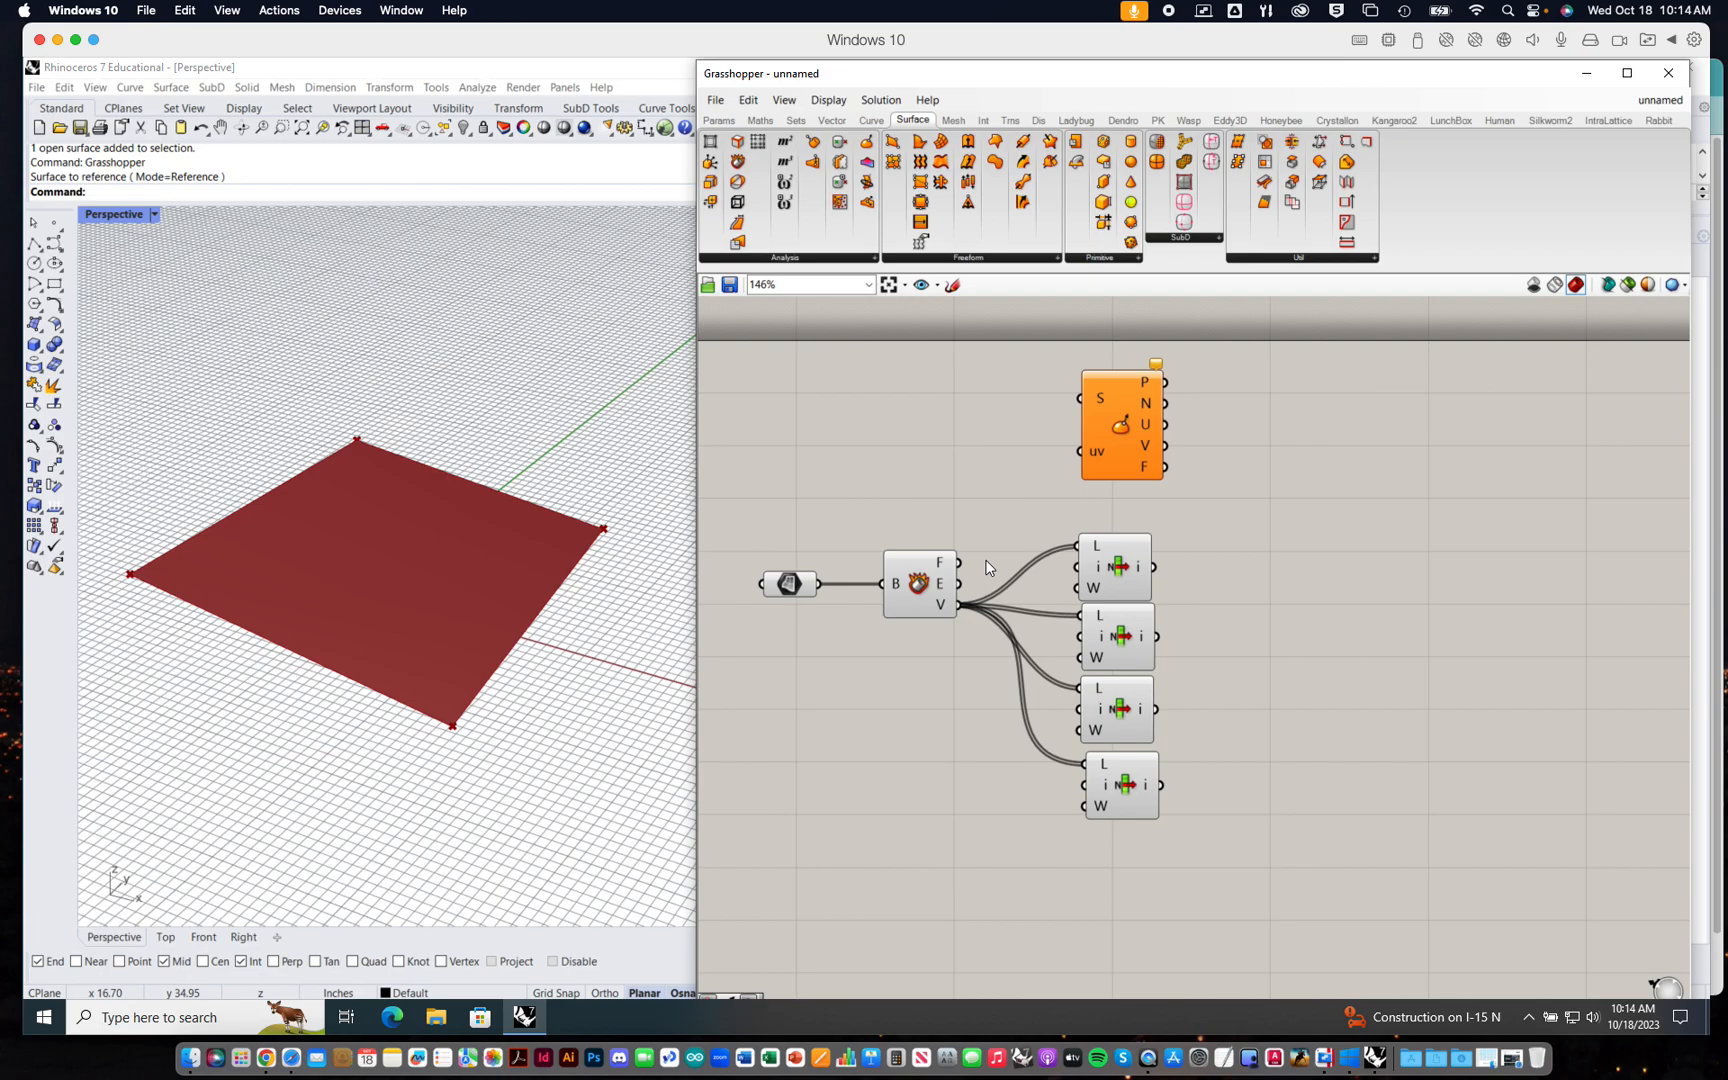
# - Connect the faces output of Deconstruct Brep to the surface input of Evaluate Surface and reparameterize that input
pyautogui.moveTo(960, 562); pyautogui.dragTo(1080, 398)
pyautogui.rightClick(1099, 402)
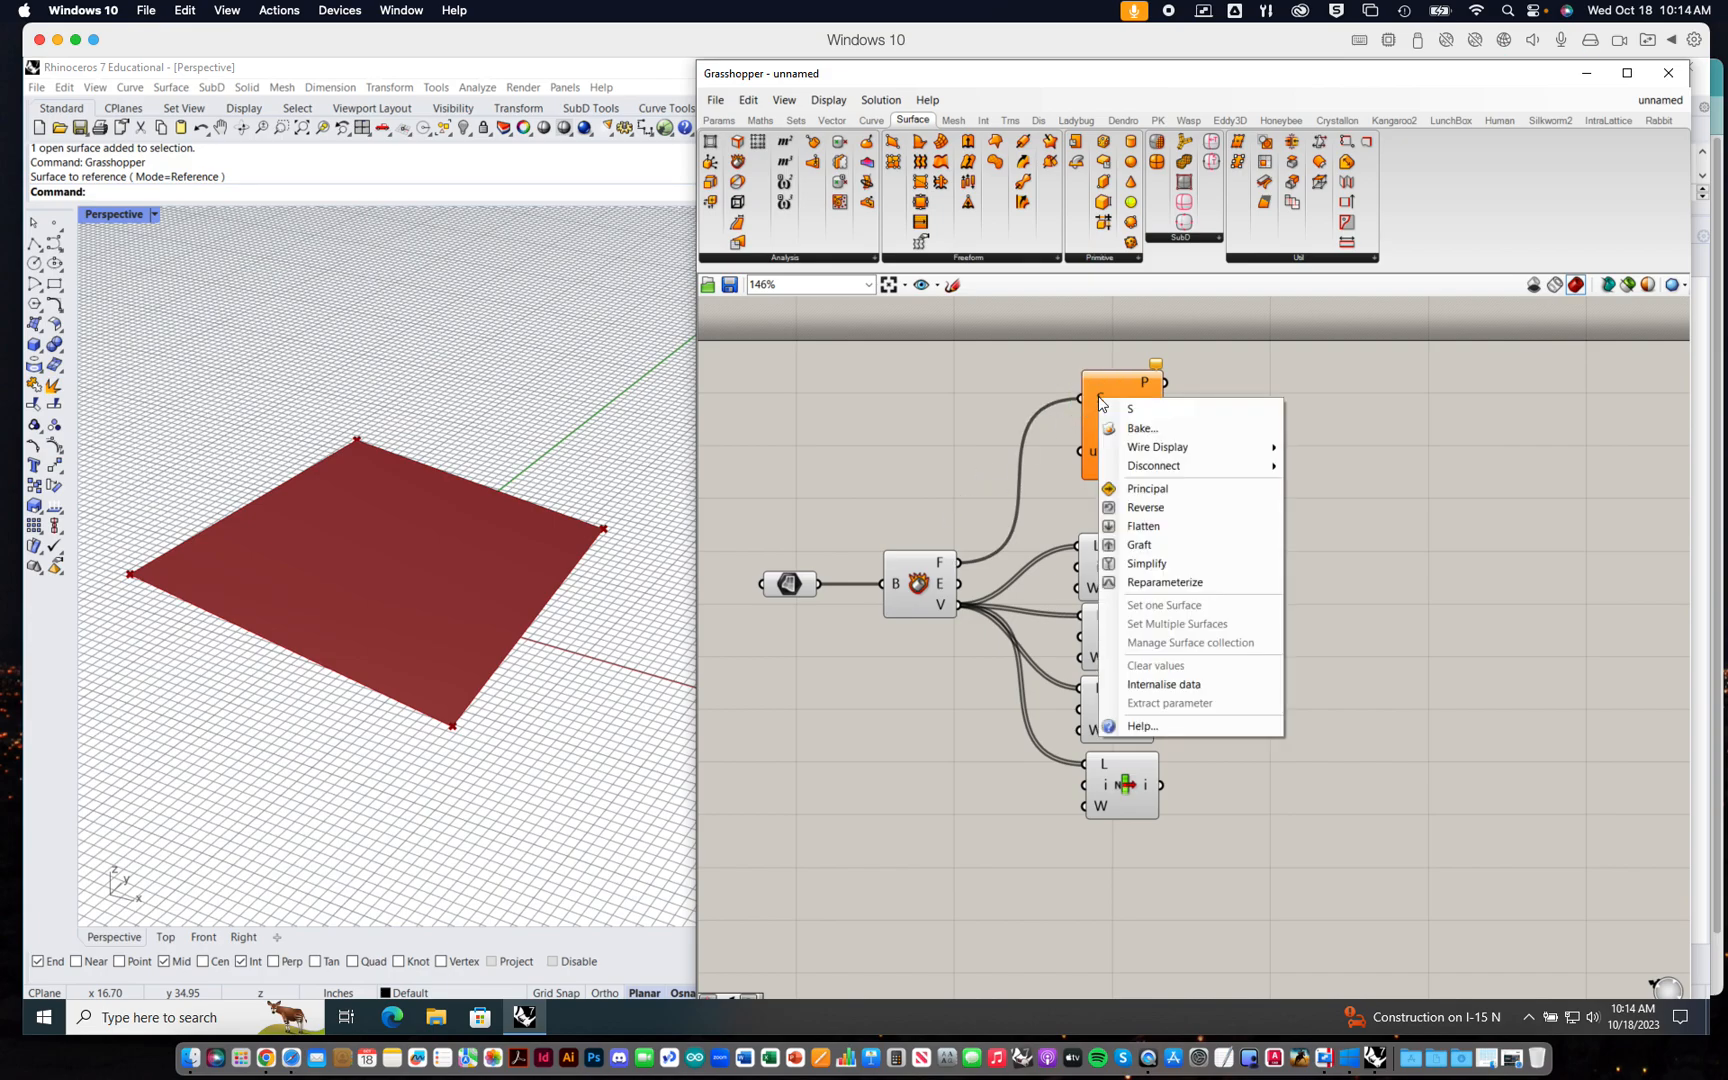
pyautogui.click(1176, 591)
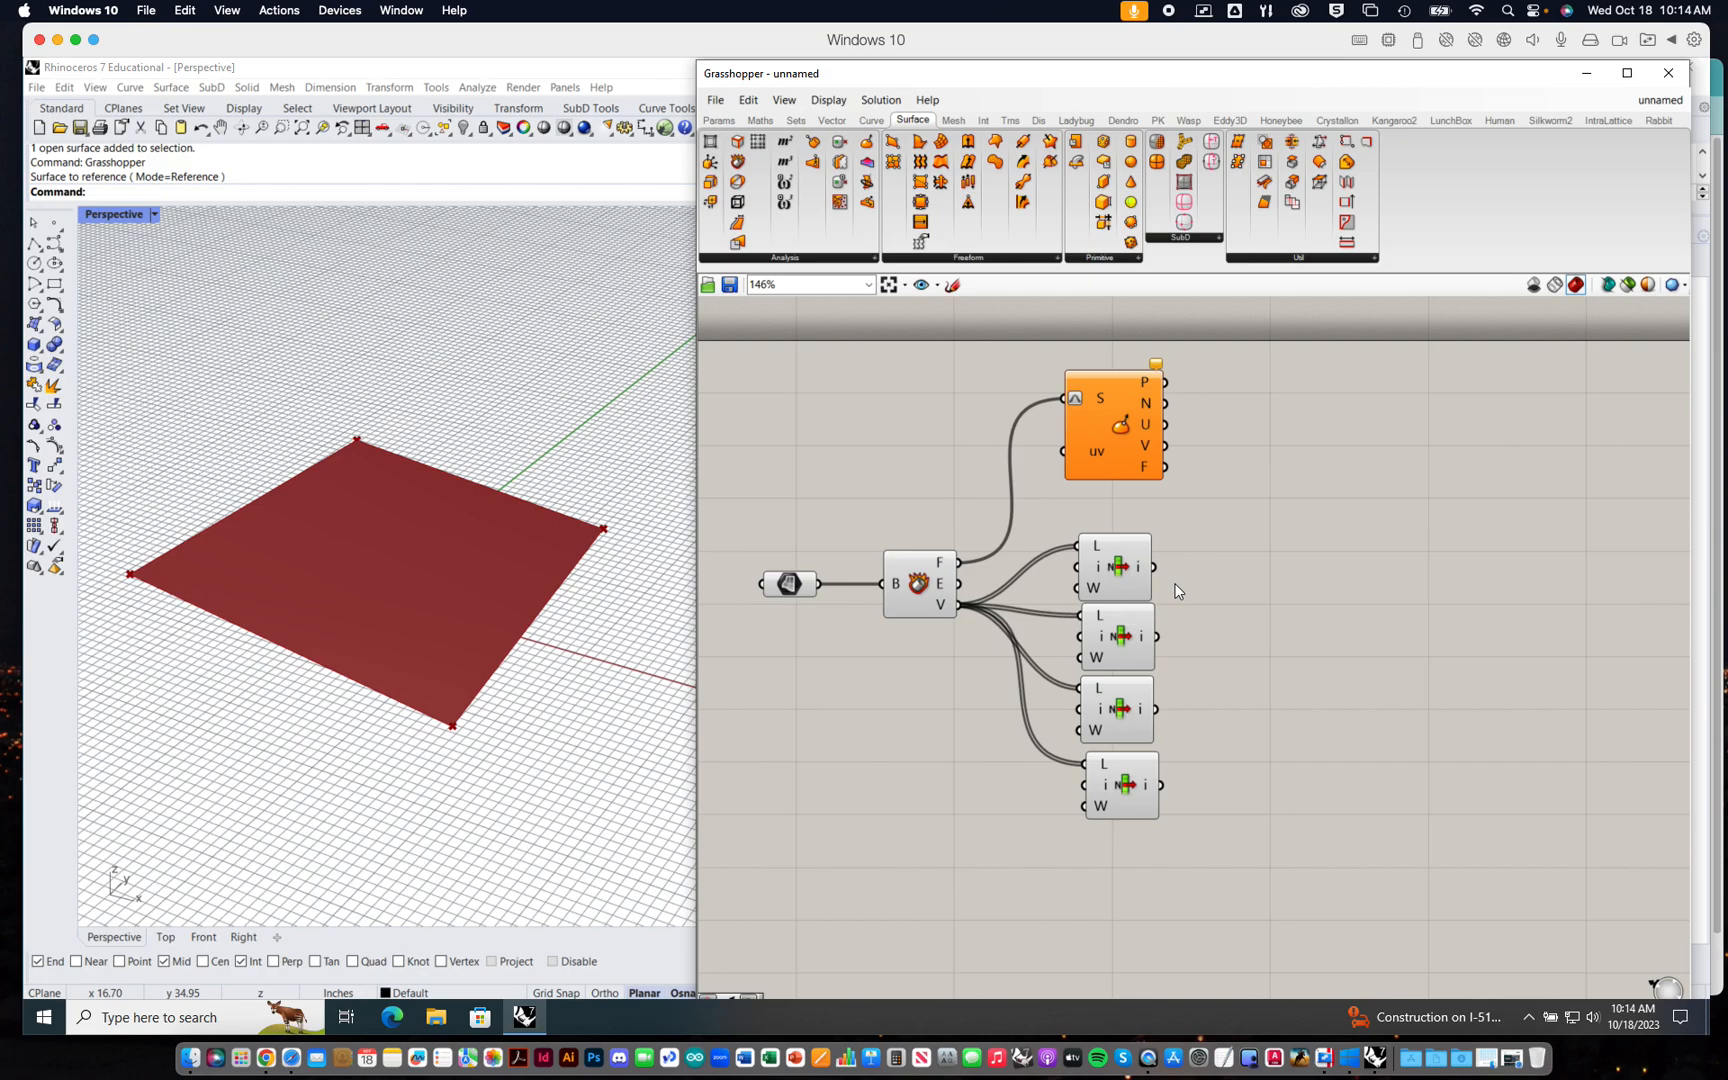
# - Add a reduced-size MD Slider wired to the uv input of Evaluate Surface and set it to about 0.54 ; 0.47
pyautogui.click(716, 121)
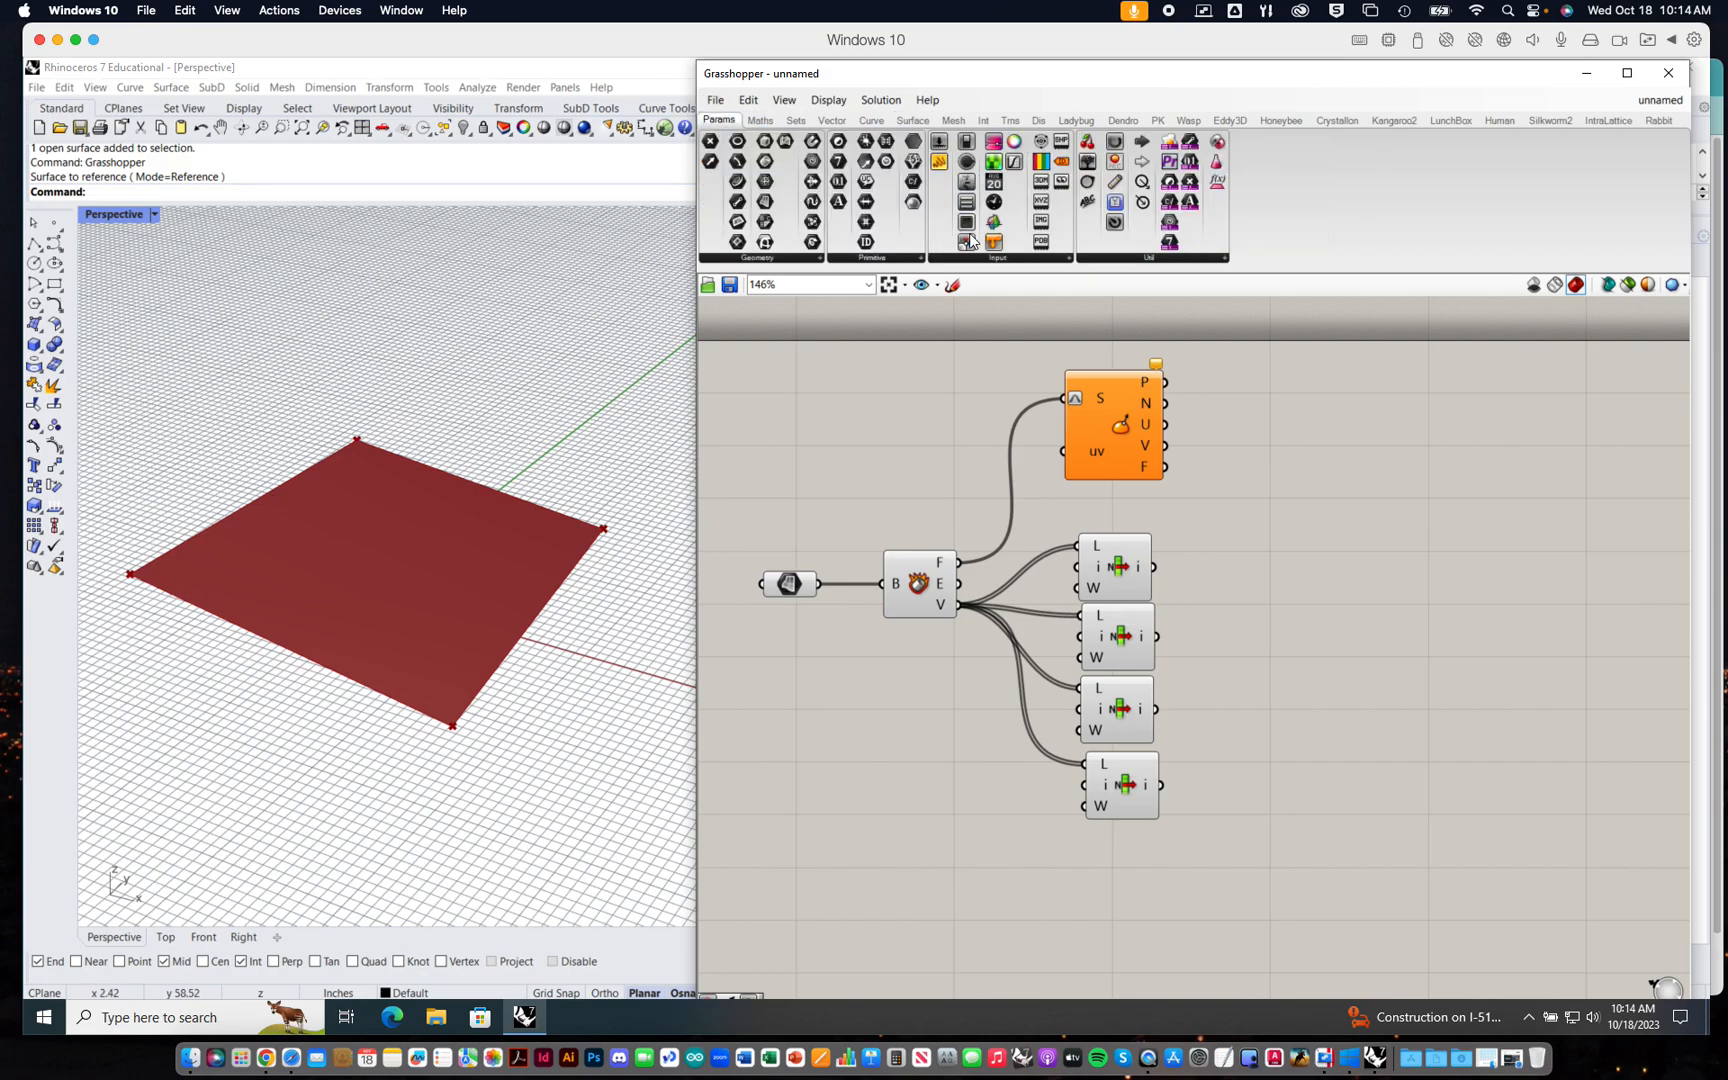
pyautogui.moveTo(968, 252); pyautogui.dragTo(934, 404)
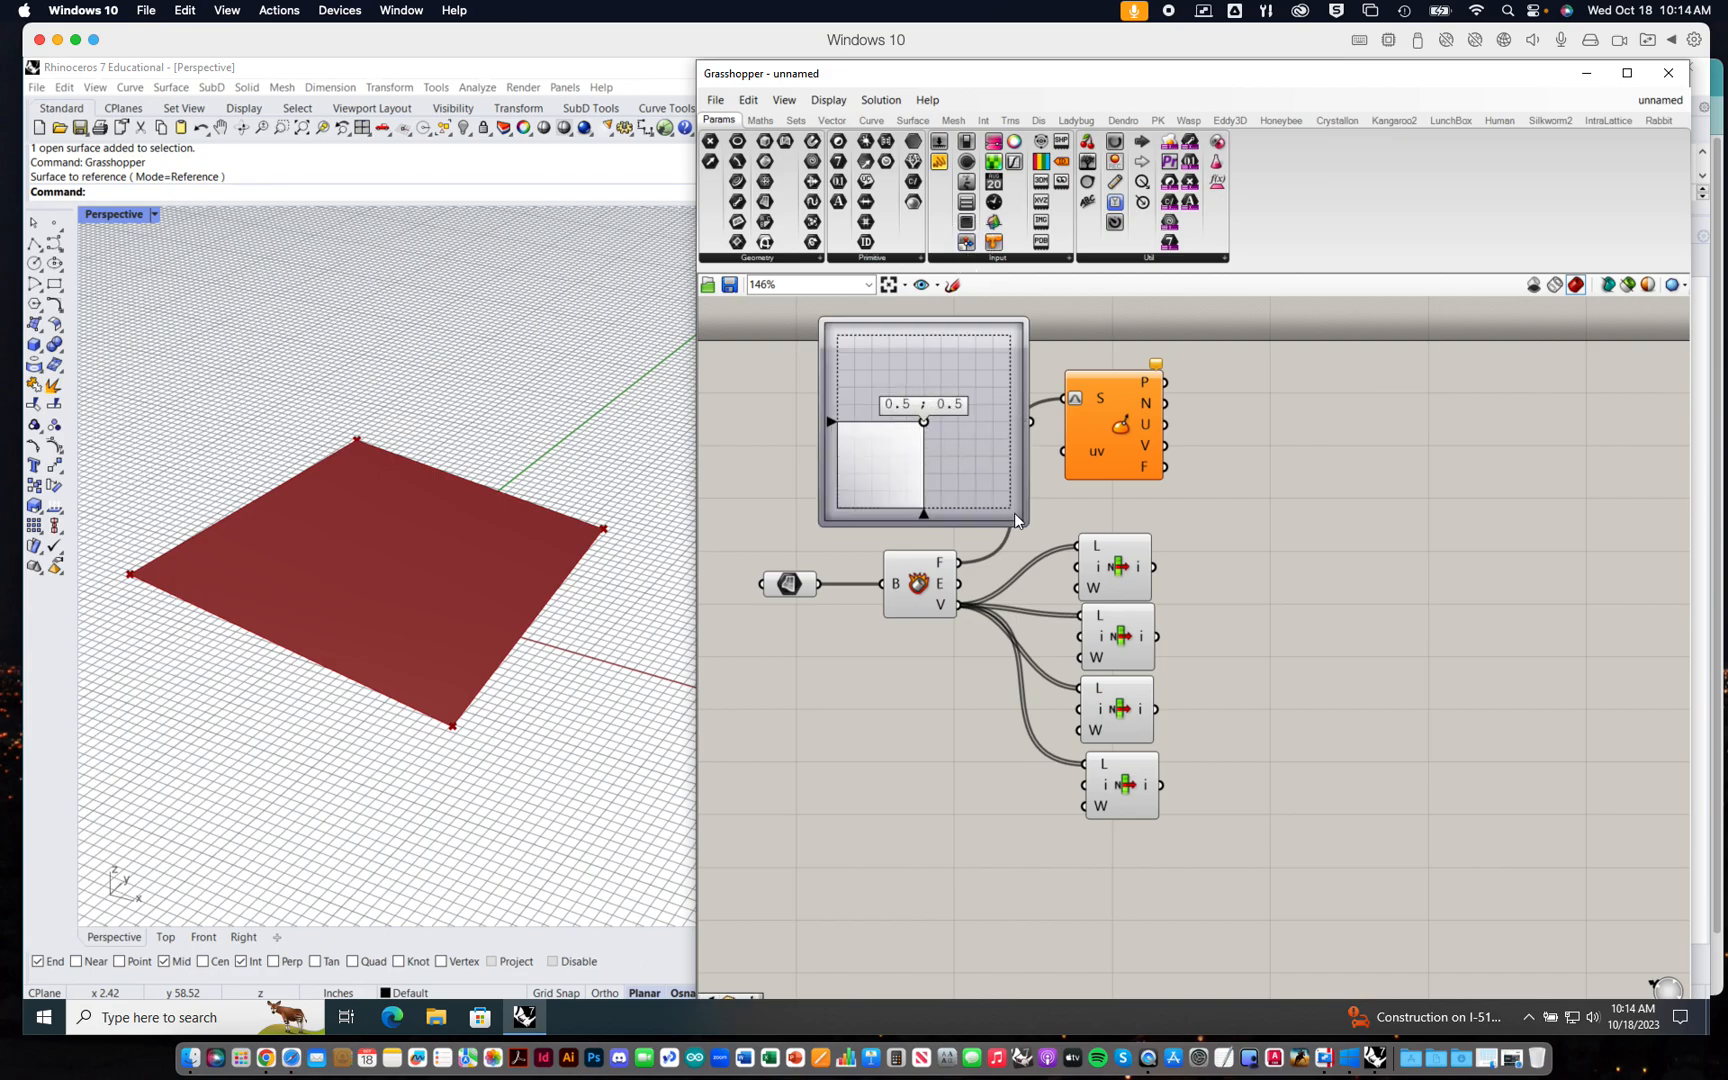
pyautogui.moveTo(1014, 513); pyautogui.dragTo(1063, 451)
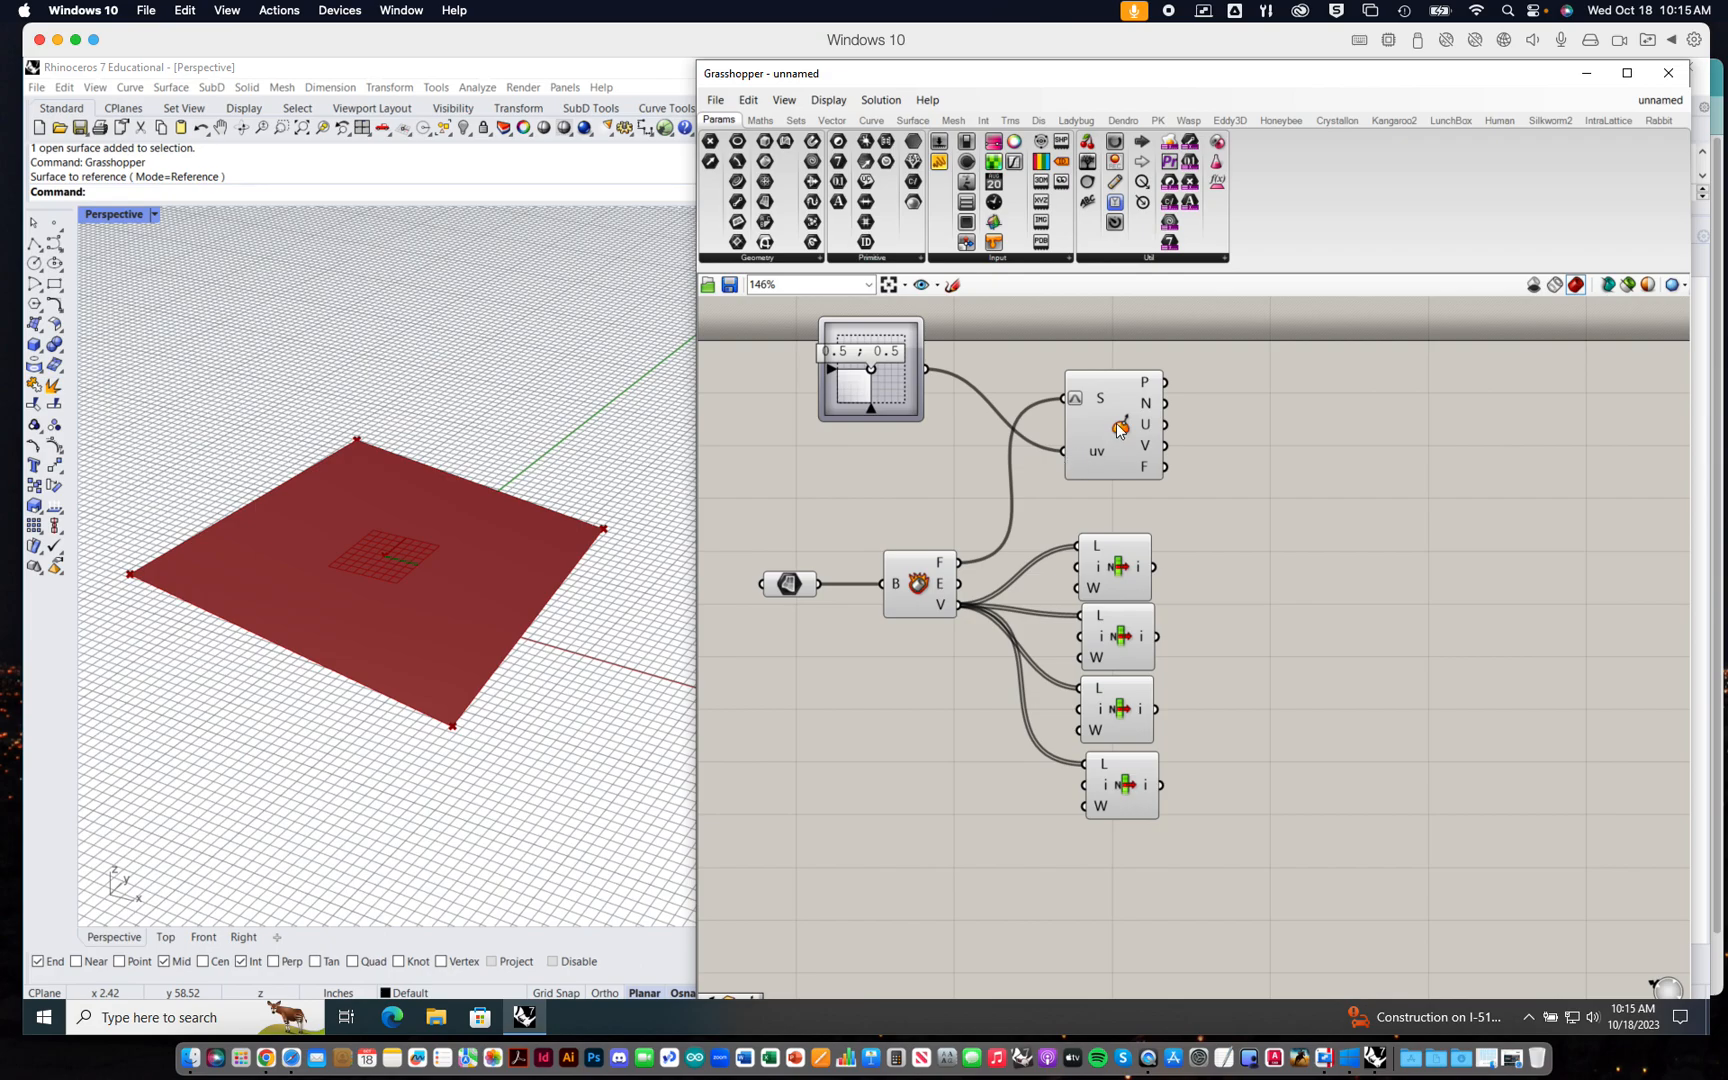
pyautogui.click(1120, 428)
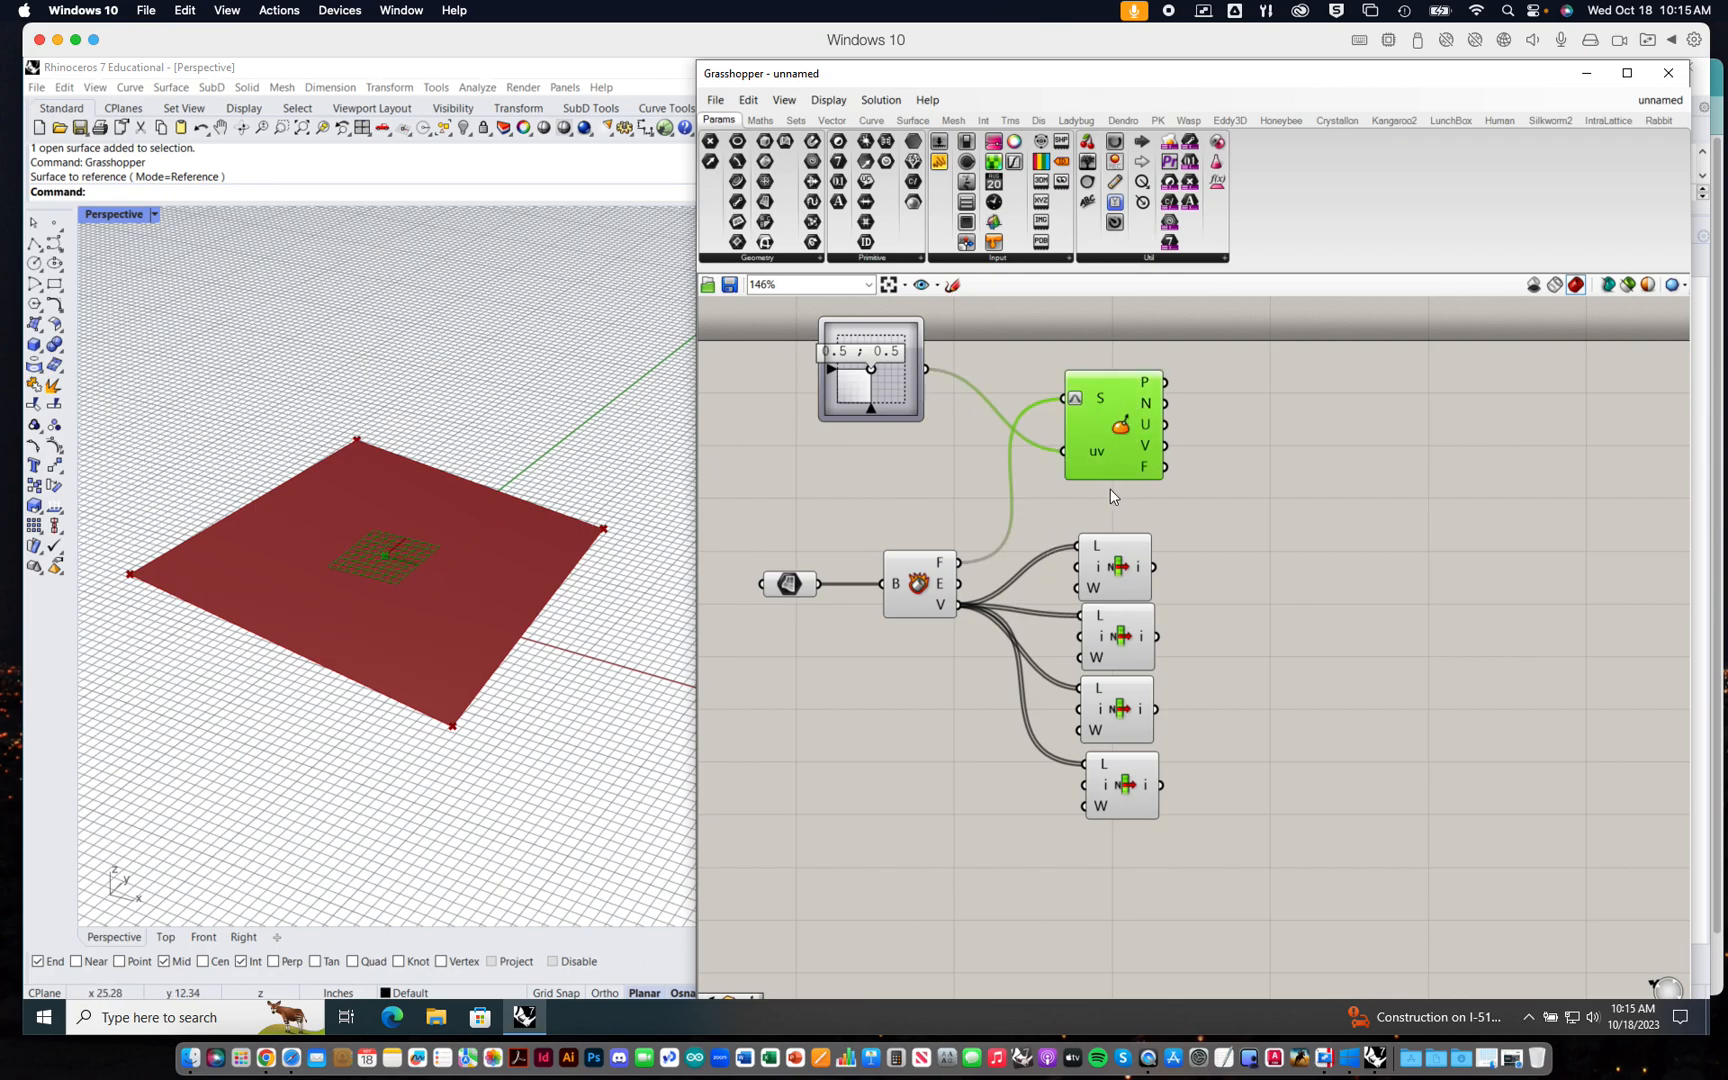
pyautogui.moveTo(869, 365)
pyautogui.mouseDown()
pyautogui.moveTo(840, 375)
pyautogui.moveTo(850, 357)
pyautogui.moveTo(899, 356)
pyautogui.moveTo(864, 364)
pyautogui.mouseUp()
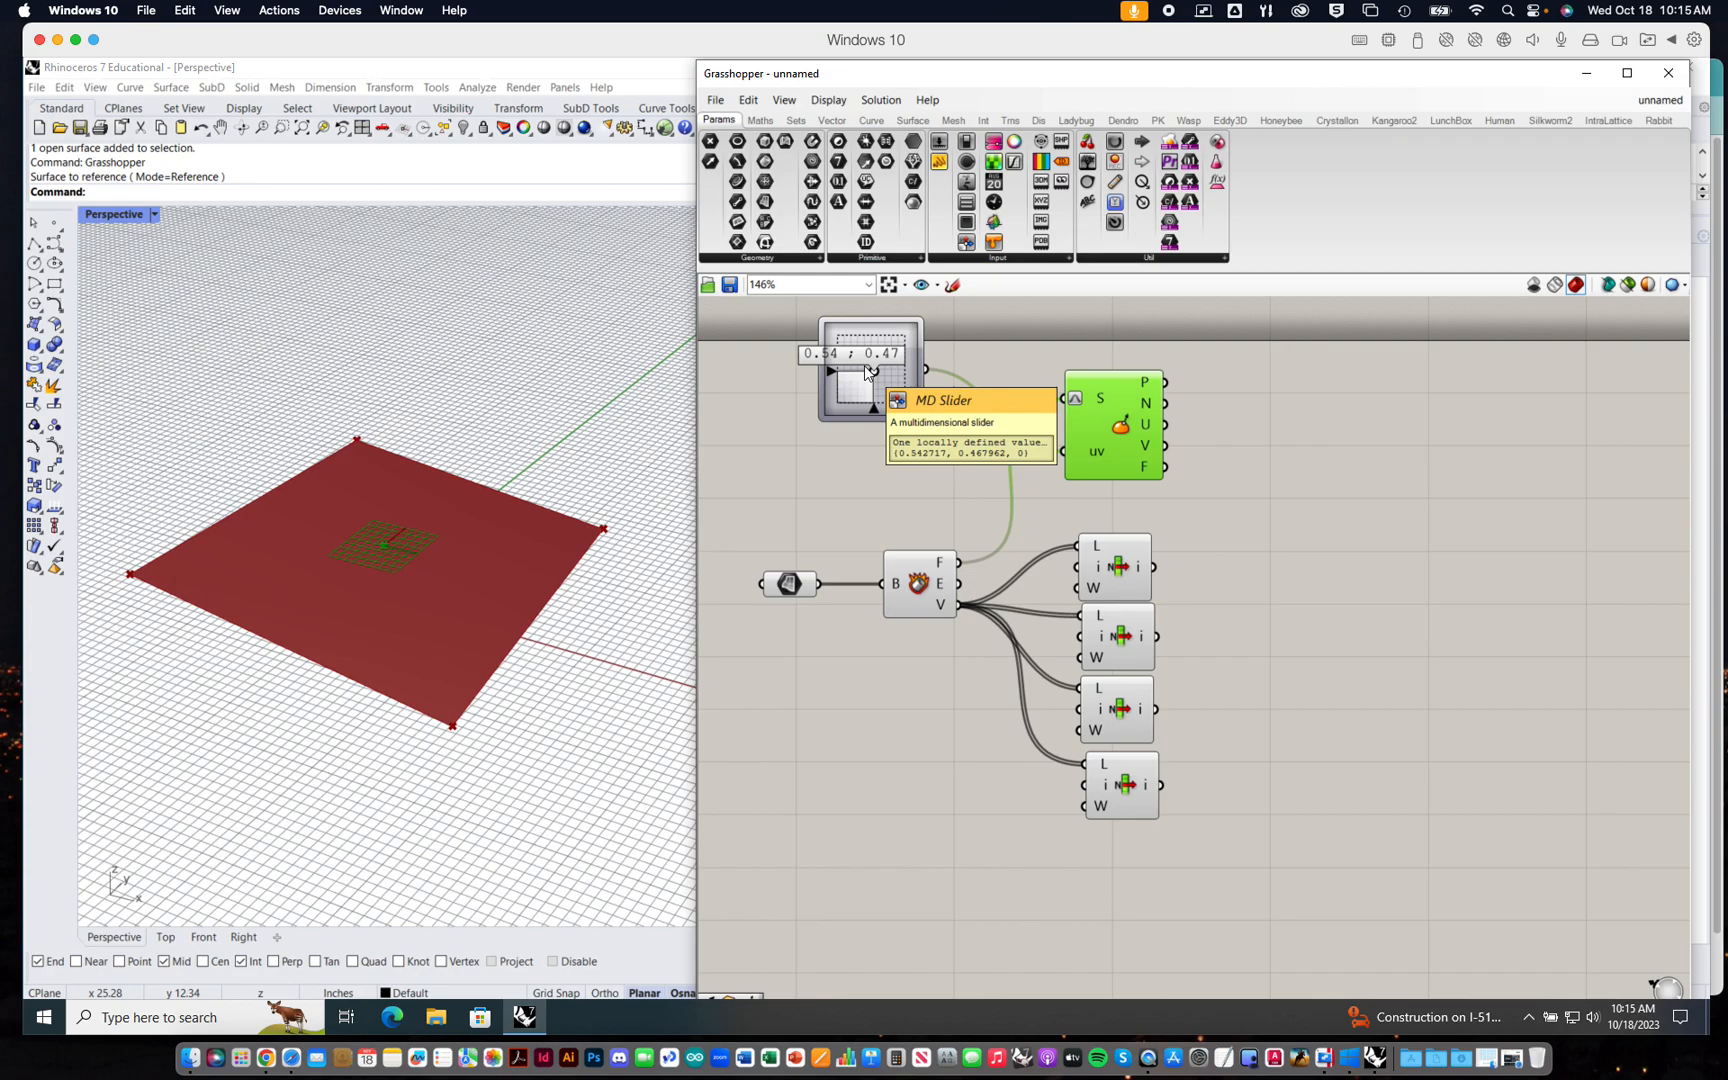
# - Place a Line SDL component beside Evaluate Surface and connect the evaluated point to its start and the normal to its direction
pyautogui.click(871, 119)
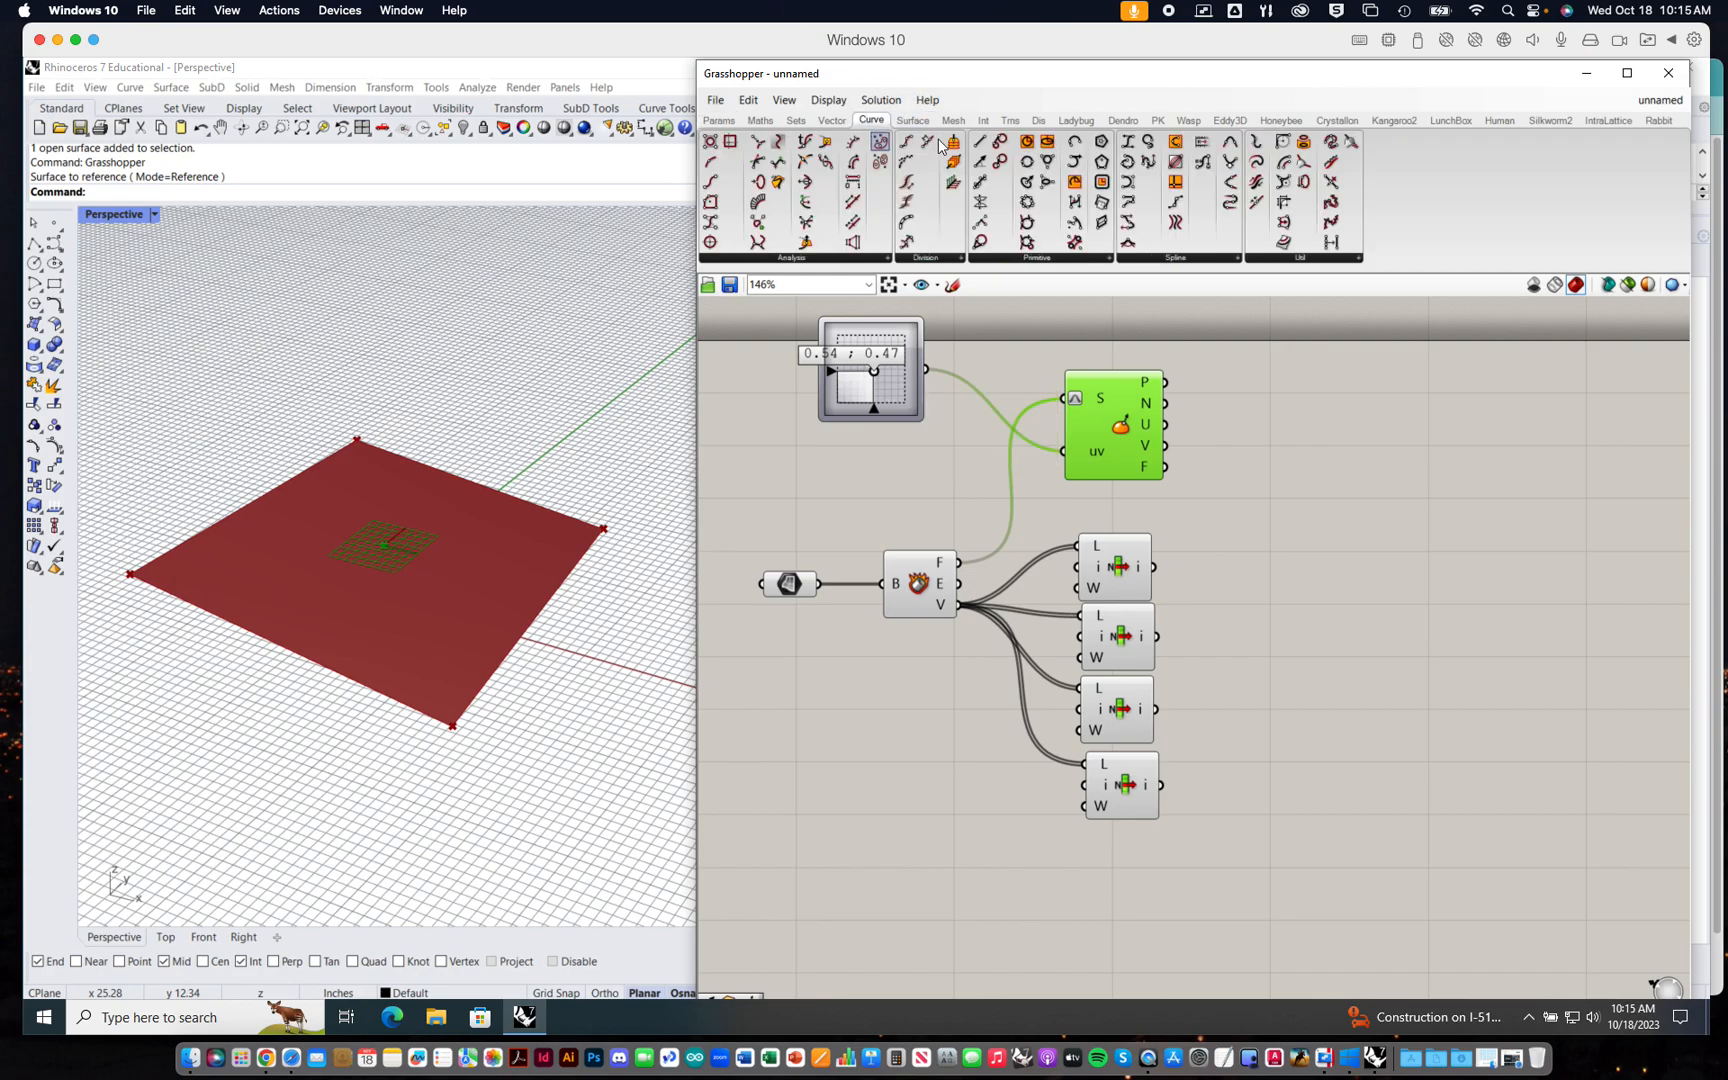
pyautogui.click(1025, 258)
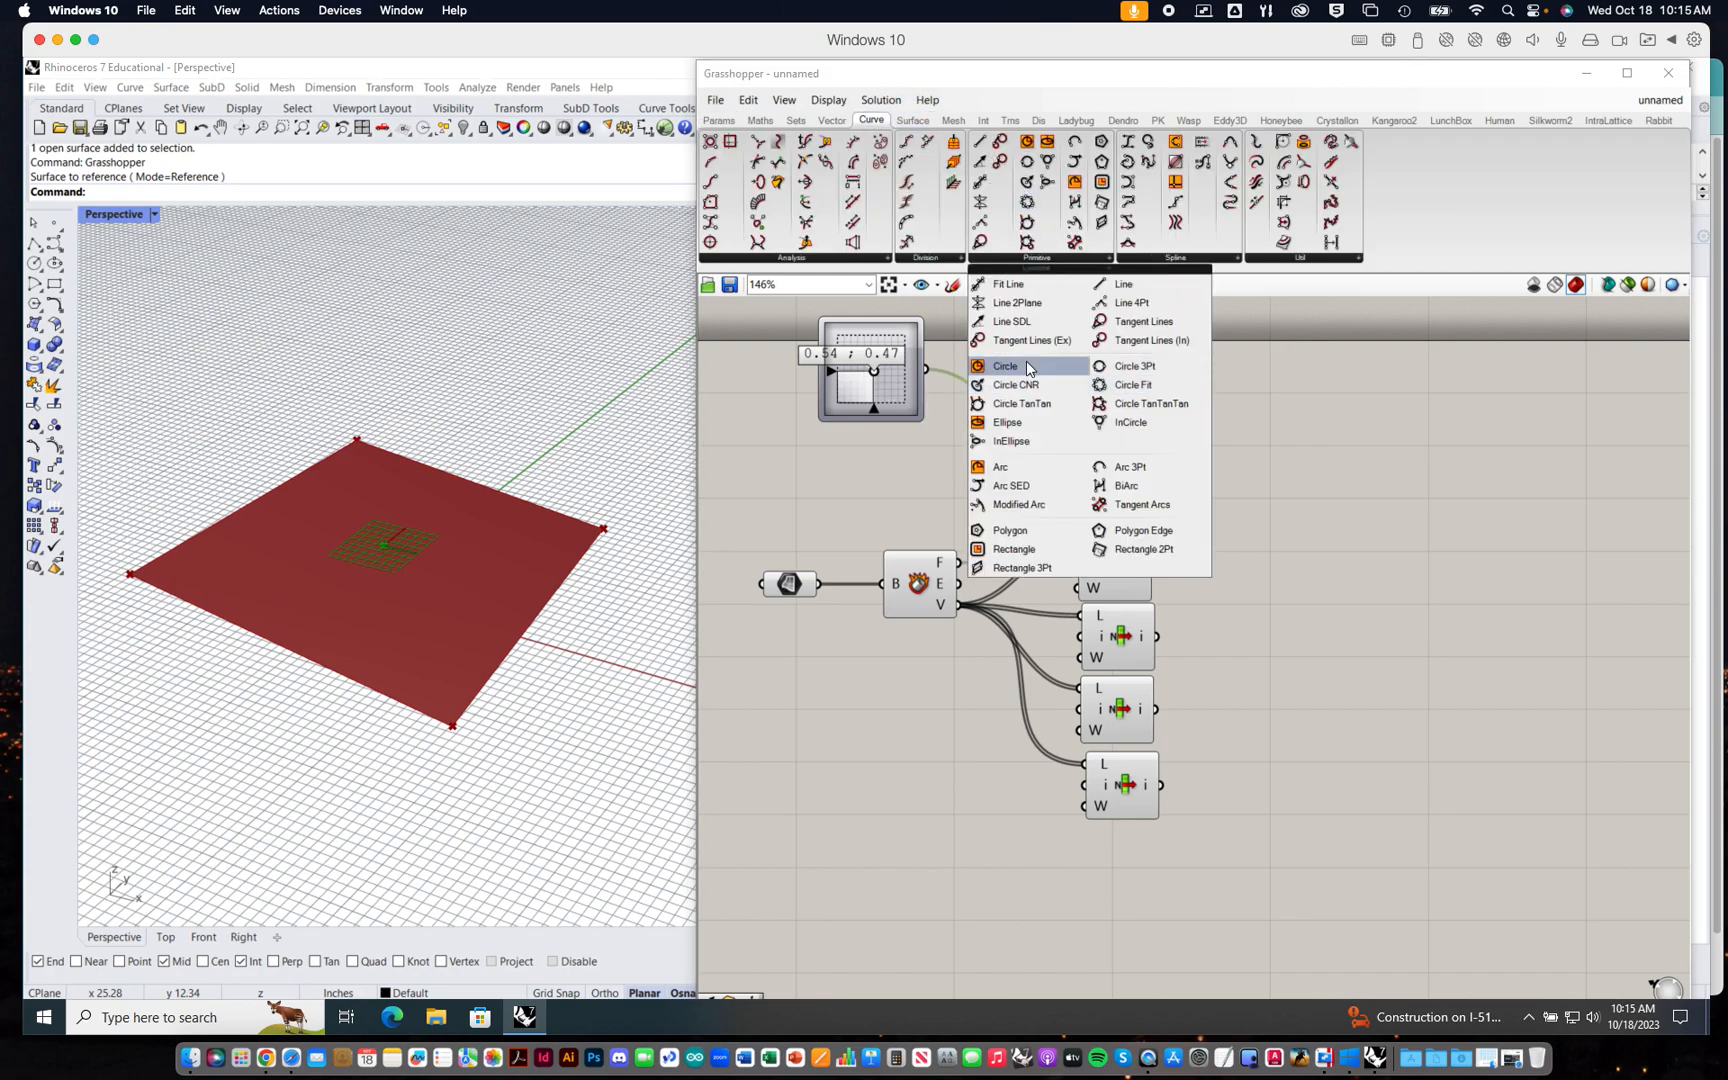
pyautogui.click(1012, 321)
pyautogui.click(1368, 490)
pyautogui.moveTo(1366, 489); pyautogui.dragTo(1295, 433)
pyautogui.moveTo(1166, 382); pyautogui.dragTo(1260, 396)
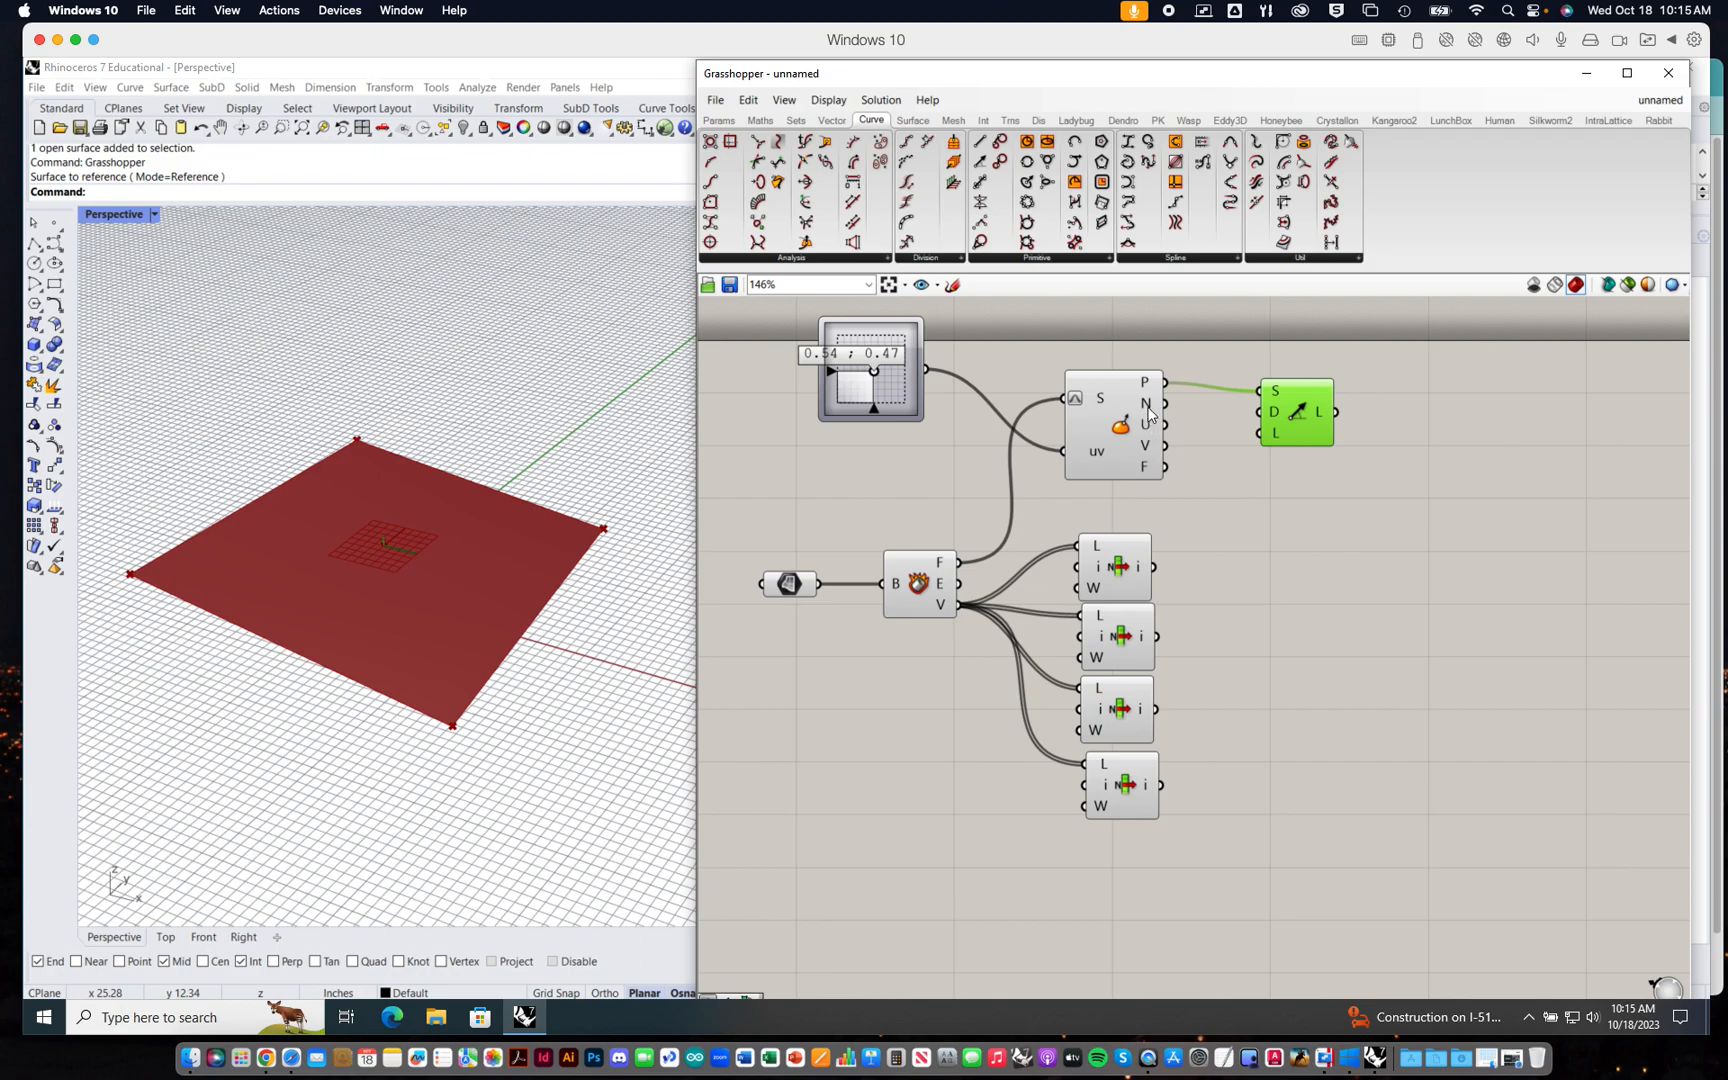
pyautogui.moveTo(1148, 408)
pyautogui.moveTo(1148, 405); pyautogui.dragTo(1262, 411)
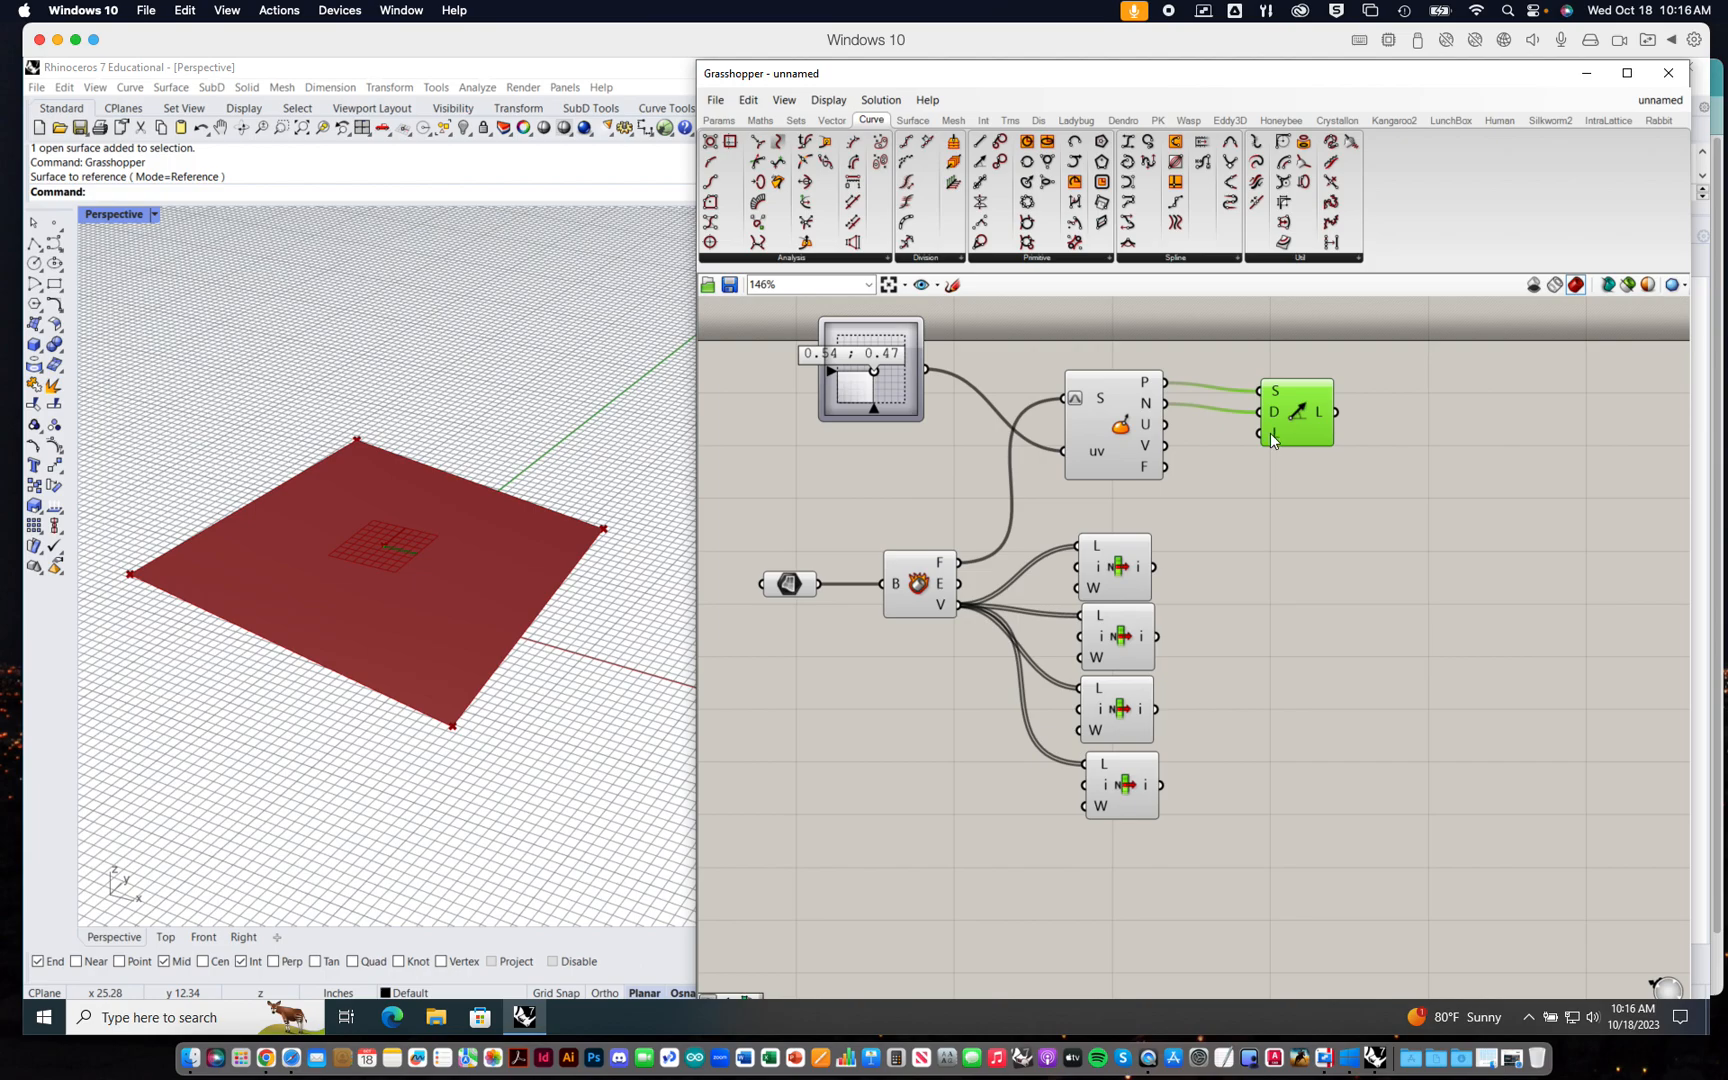
# - Add a number slider below the MD Slider and connect it to the length input of Line SDL
pyautogui.click(719, 120)
pyautogui.moveTo(938, 147); pyautogui.dragTo(870, 476)
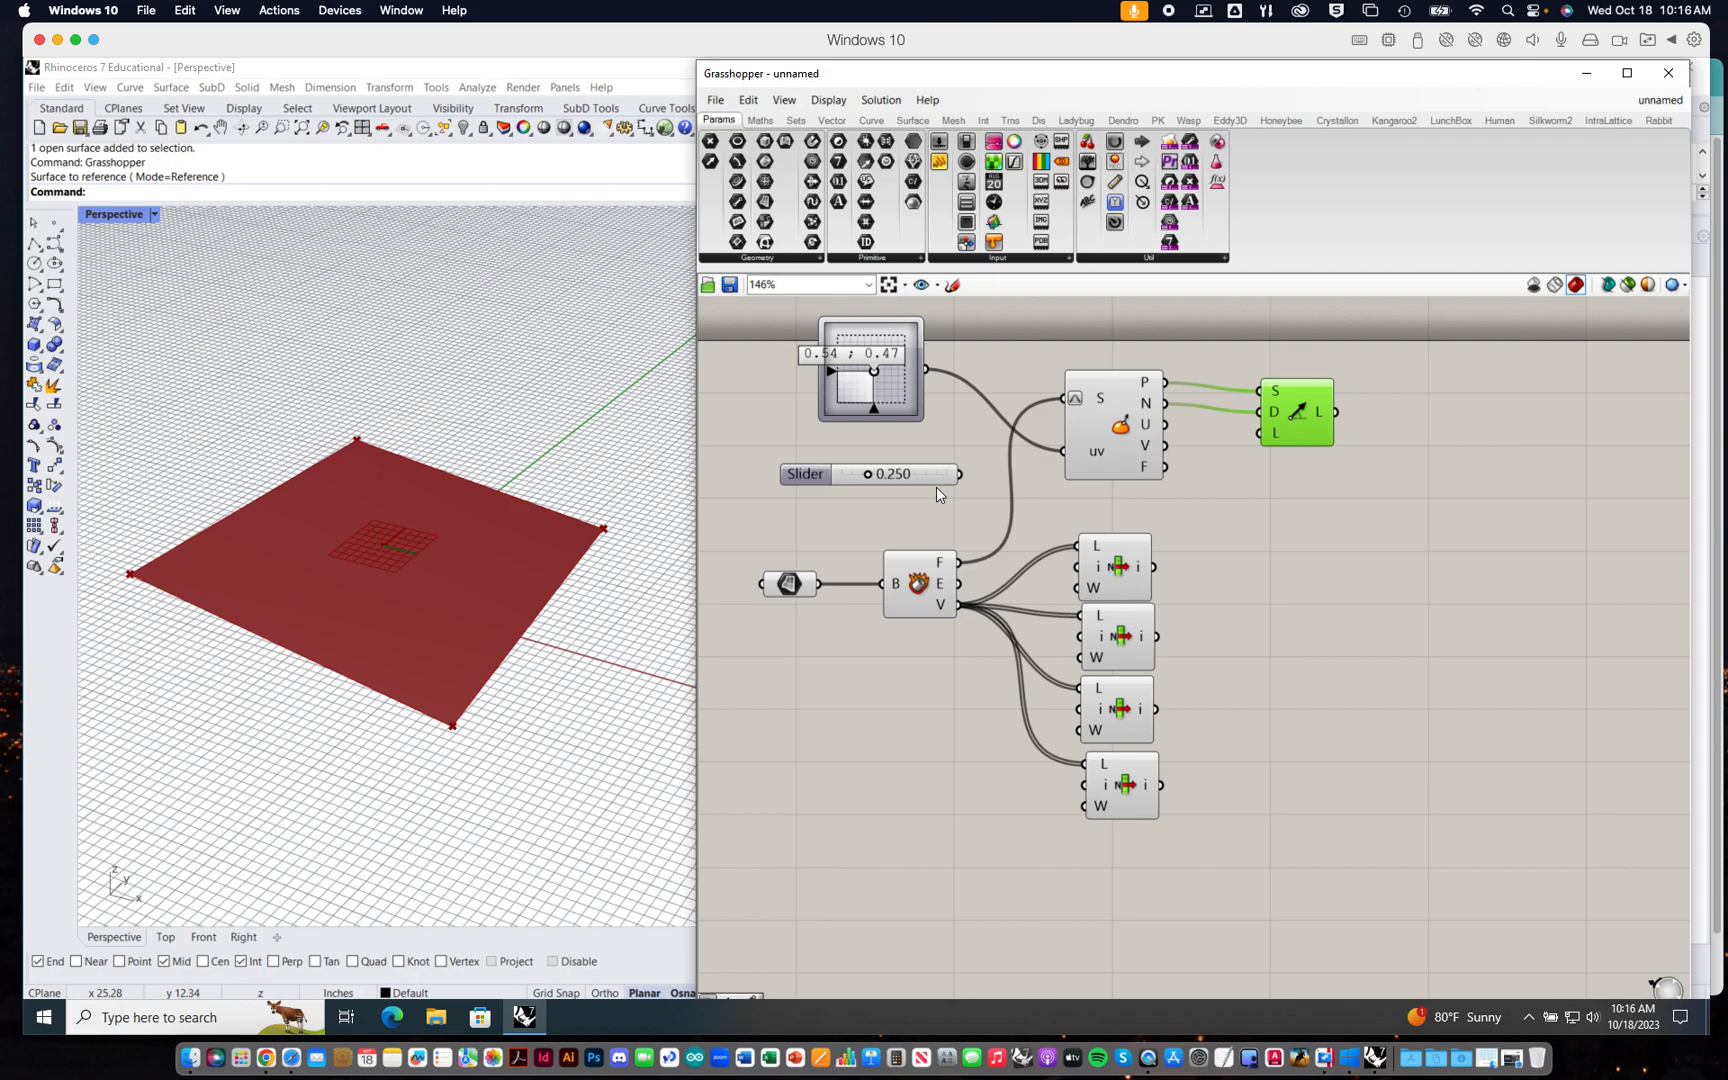
pyautogui.click(958, 476)
pyautogui.moveTo(958, 476); pyautogui.dragTo(1260, 433)
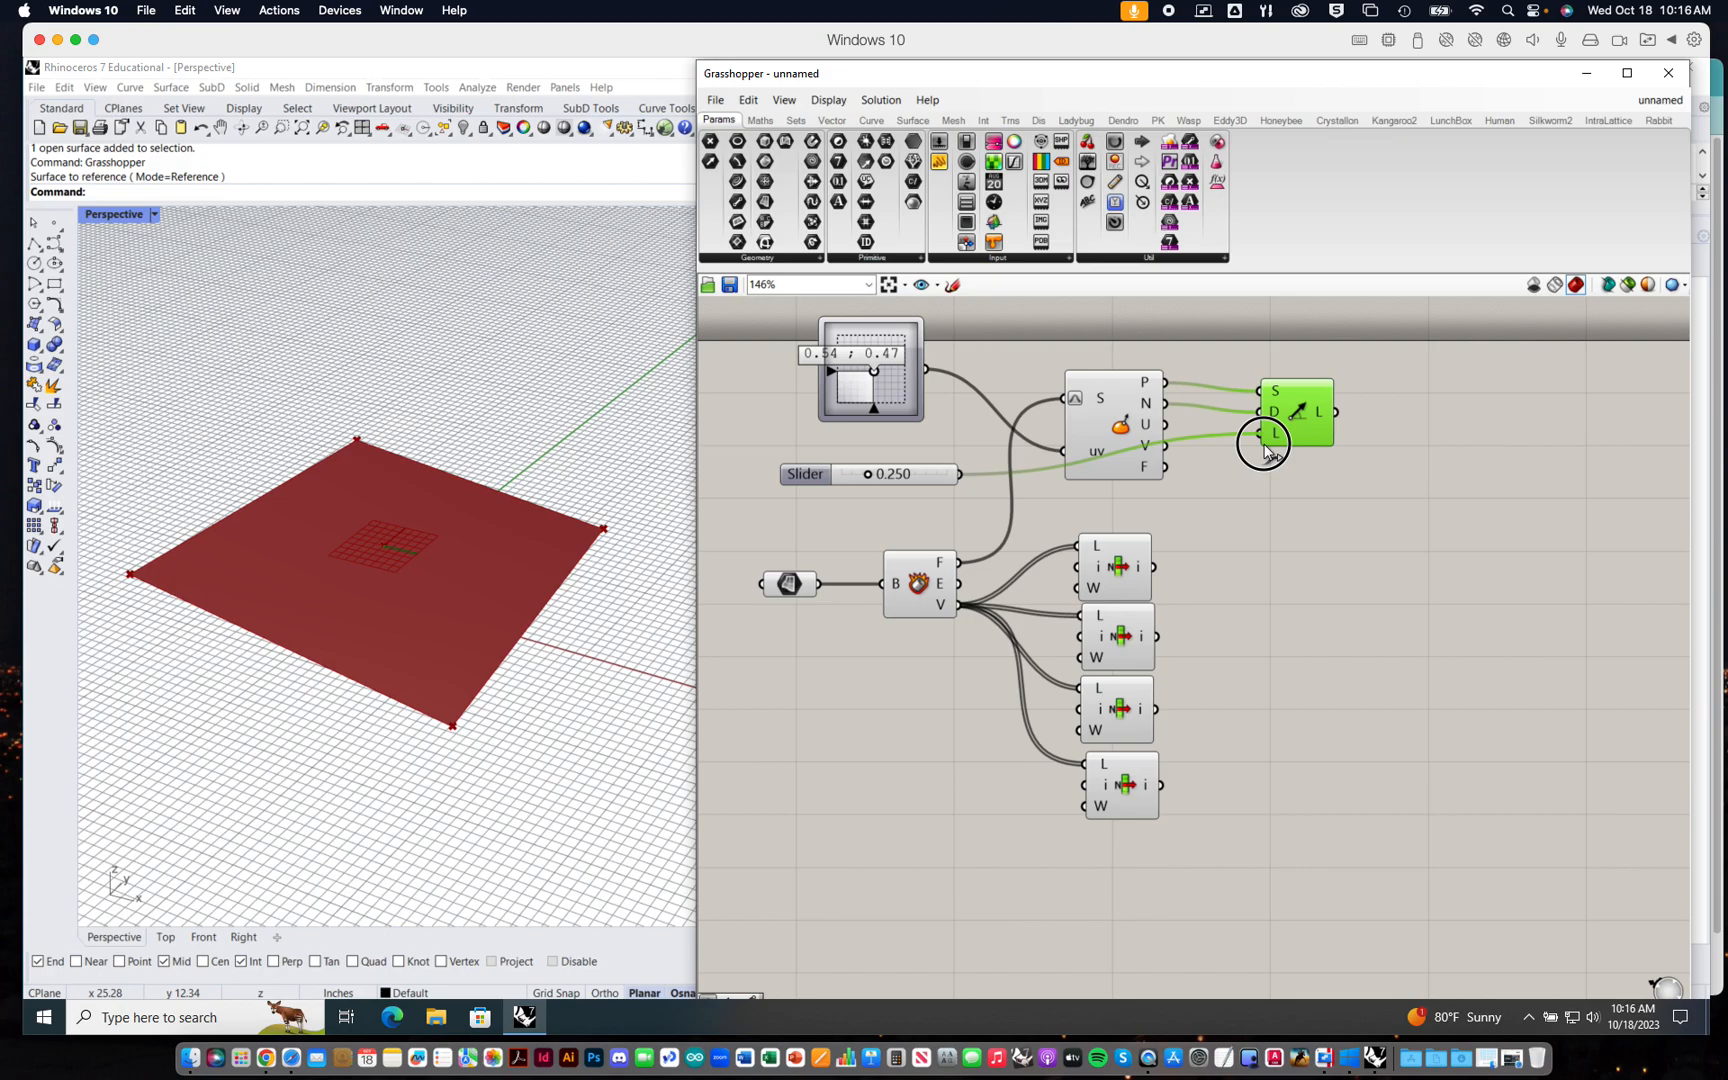
# - Set the length slider's maximum to 10 and its value to 8.383
pyautogui.click(808, 478)
pyautogui.doubleClick(808, 478)
pyautogui.click(845, 519)
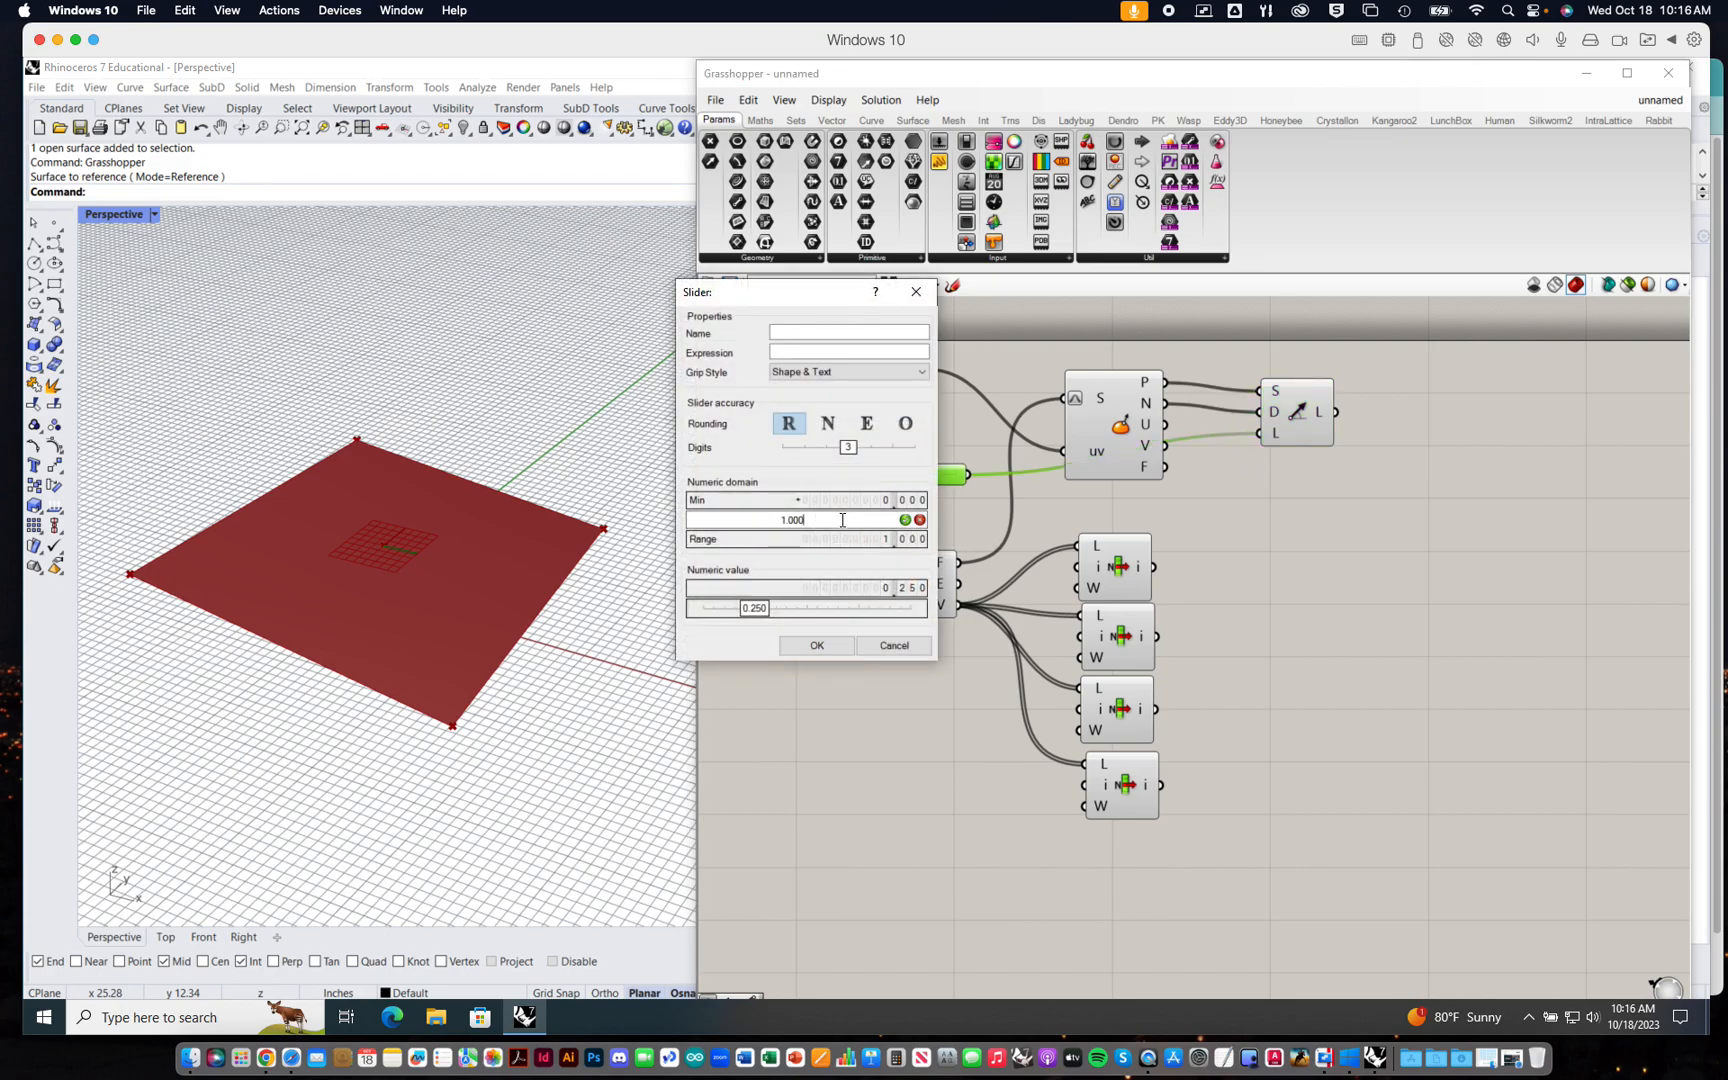
pyautogui.press('Return')
pyautogui.doubleClick(841, 519)
pyautogui.write('10')
pyautogui.press('Return')
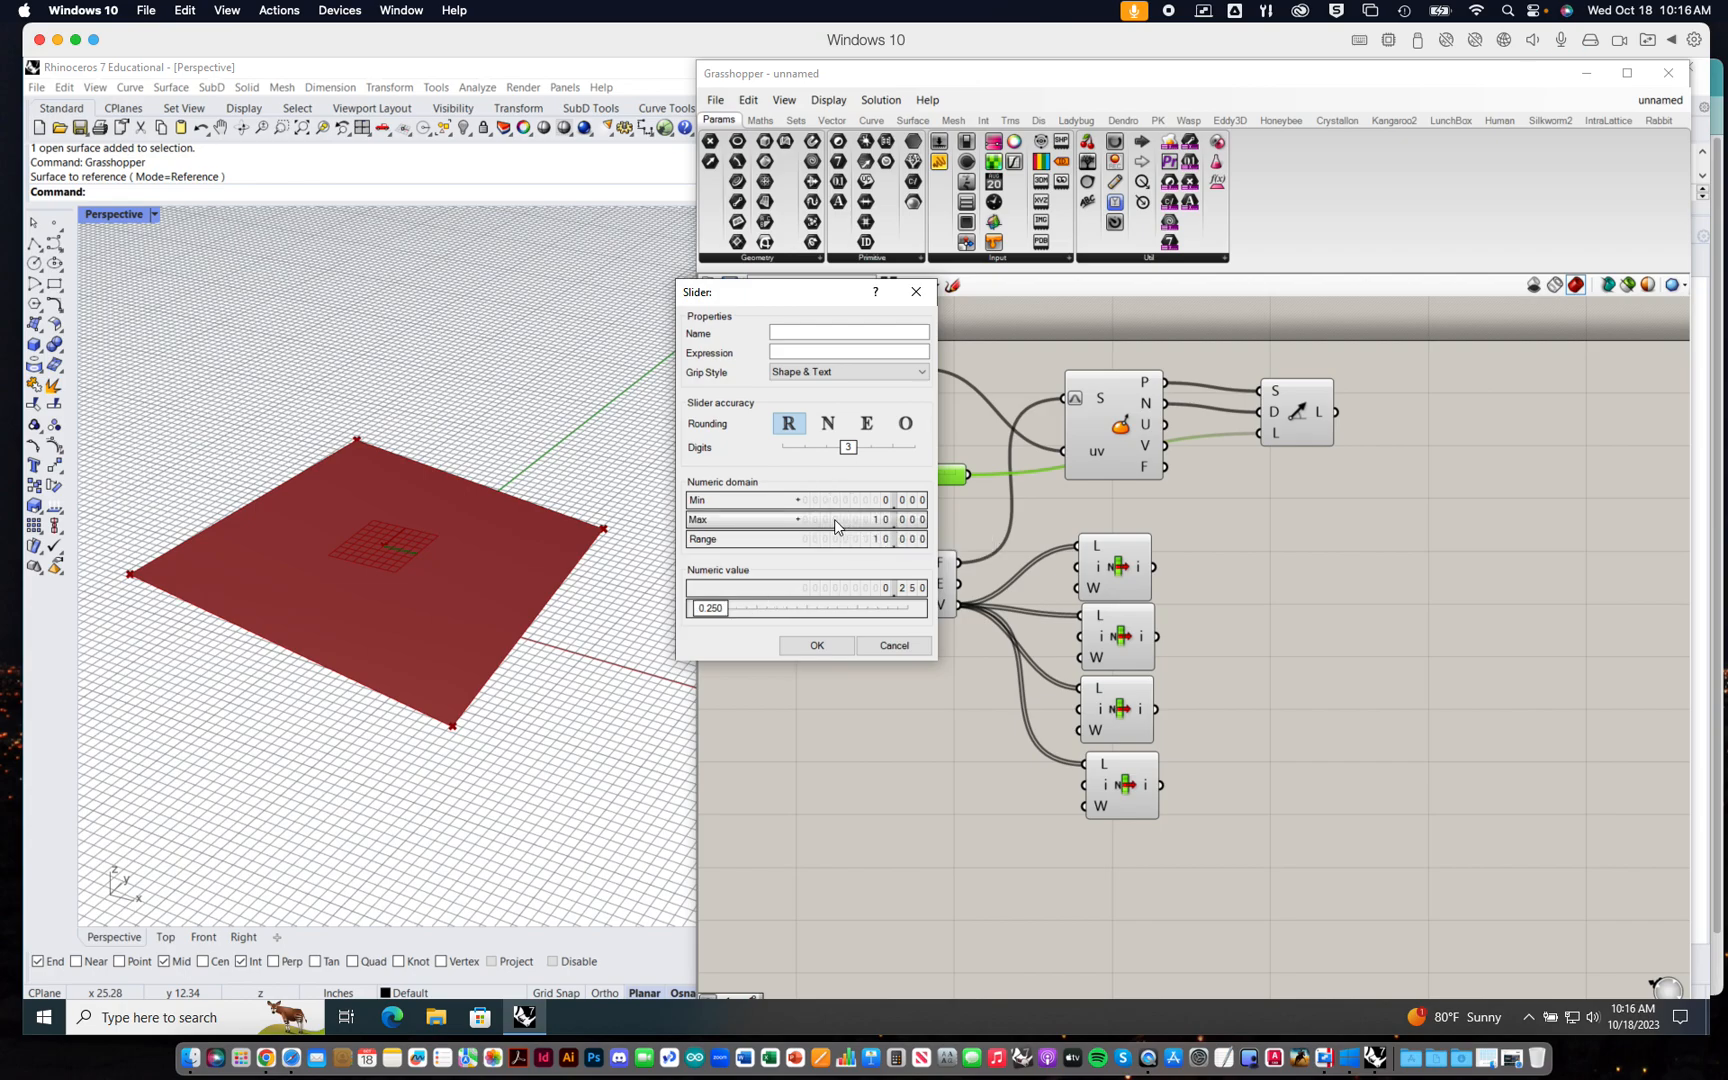
pyautogui.click(816, 645)
pyautogui.moveTo(855, 478); pyautogui.dragTo(938, 474)
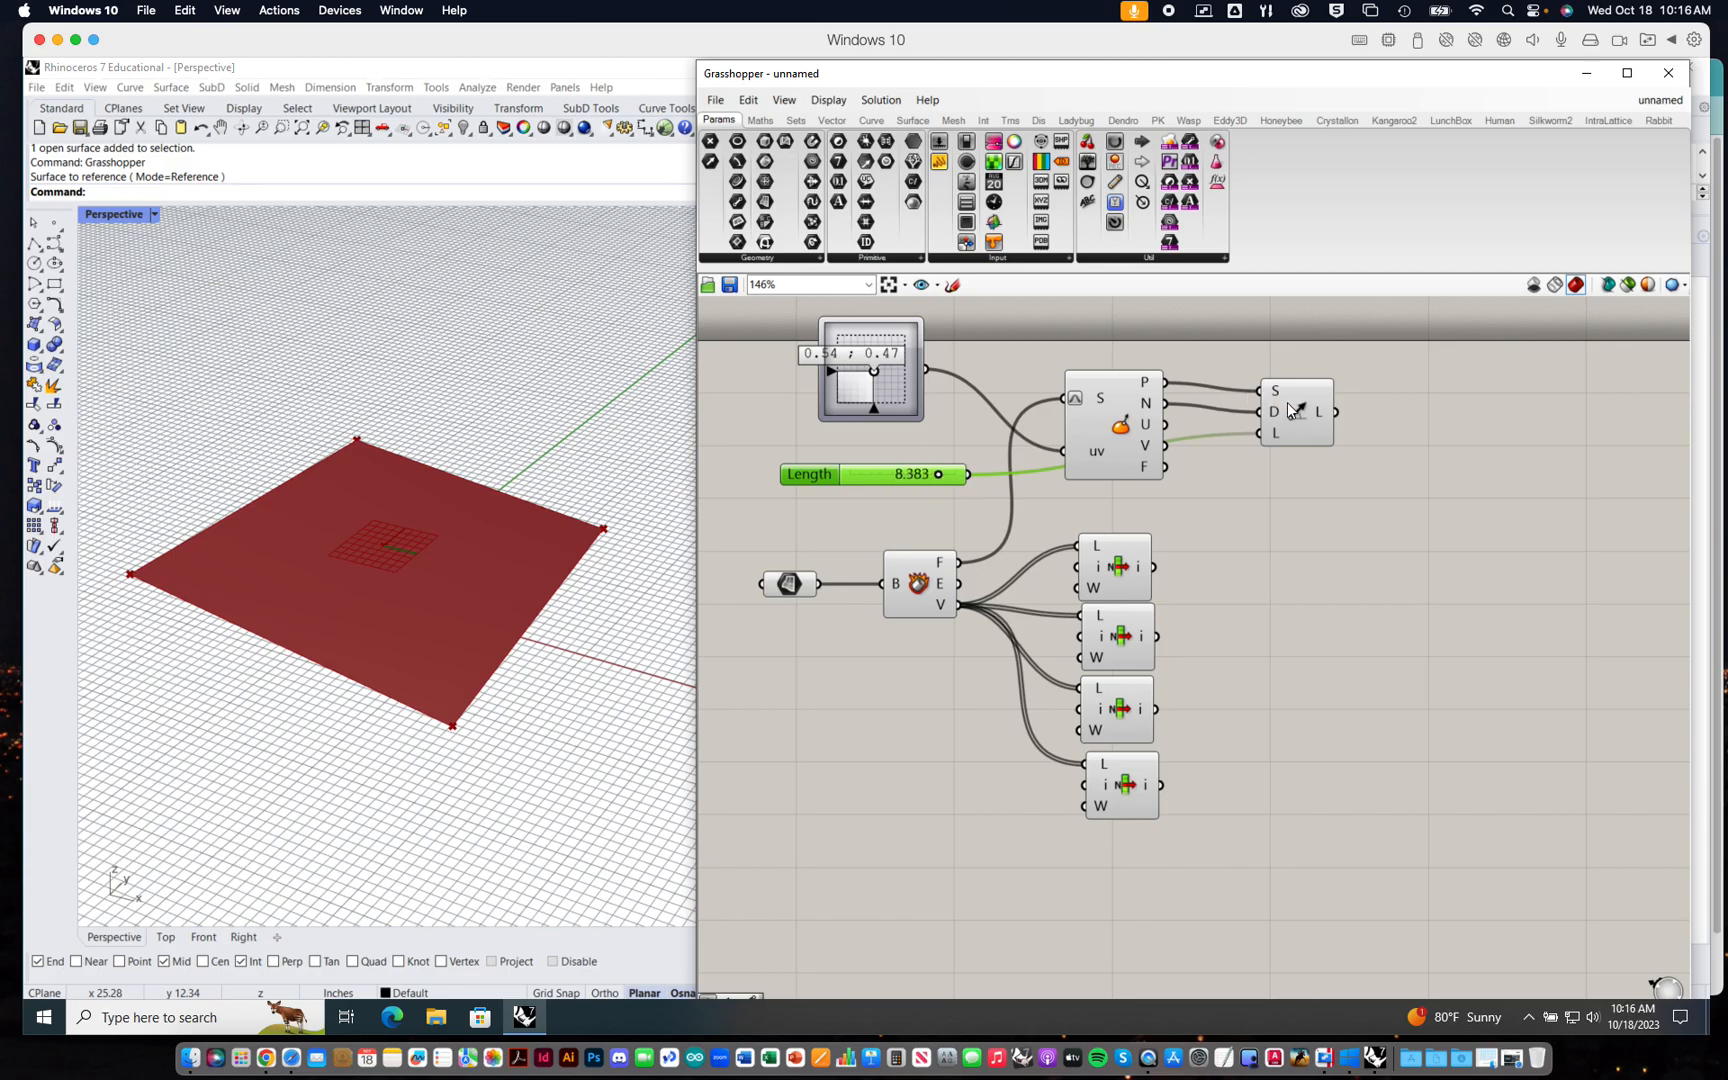
pyautogui.click(1292, 410)
pyautogui.moveTo(447, 571); pyautogui.dragTo(433, 519, button='right')
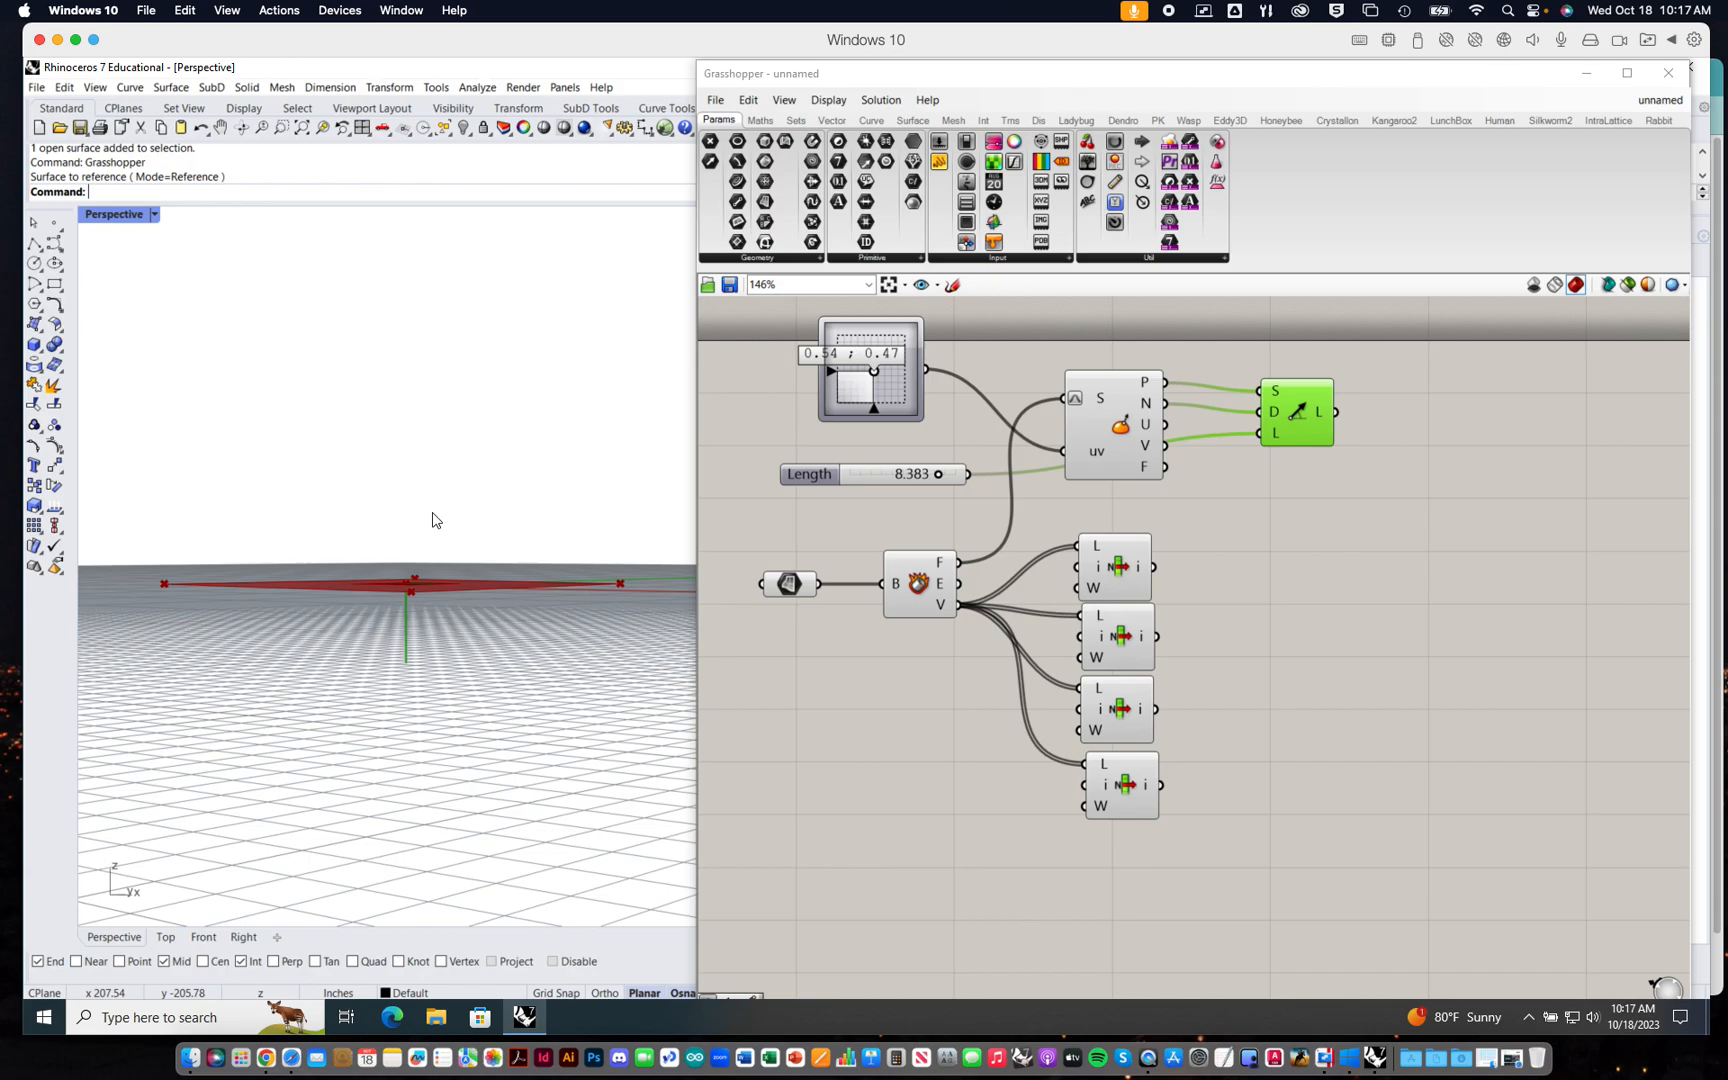
# - Set the Length slider's minimum to -10 and lower its value to -10 to flip the line's direction
pyautogui.click(832, 482)
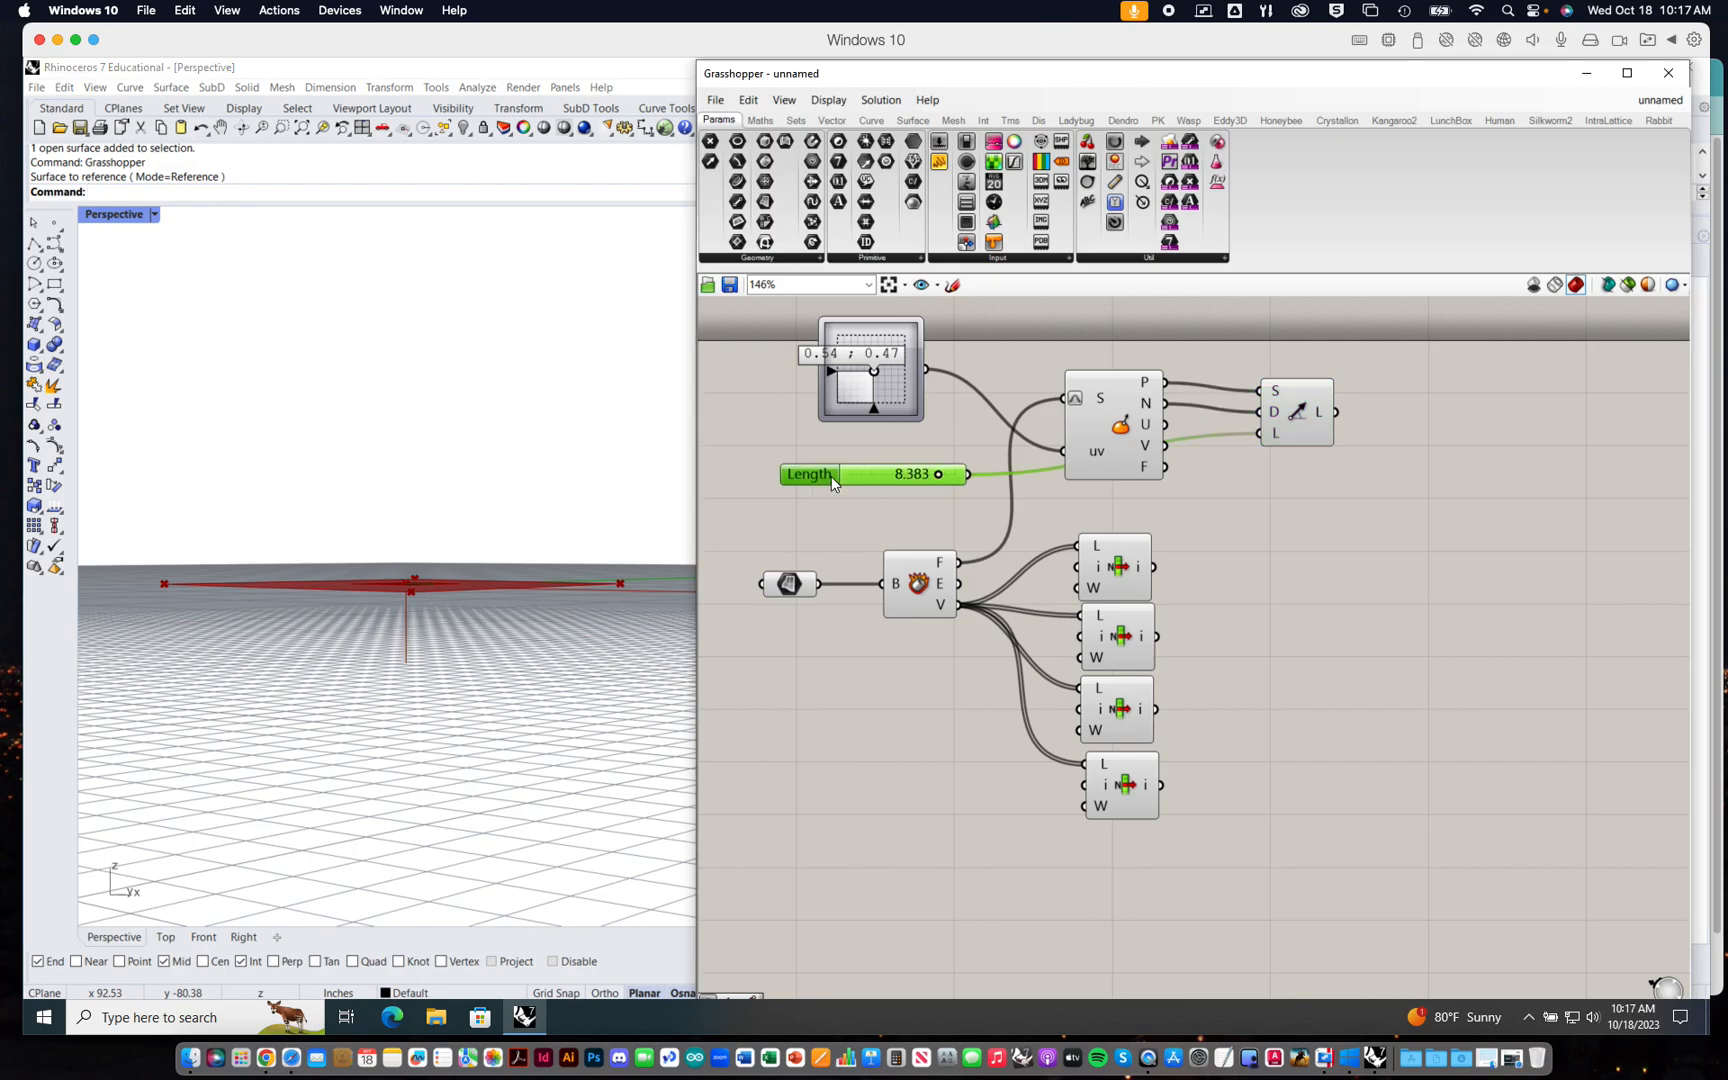
pyautogui.doubleClick(832, 477)
pyautogui.doubleClick(818, 503)
pyautogui.write('-10')
pyautogui.press('Return')
pyautogui.click(842, 649)
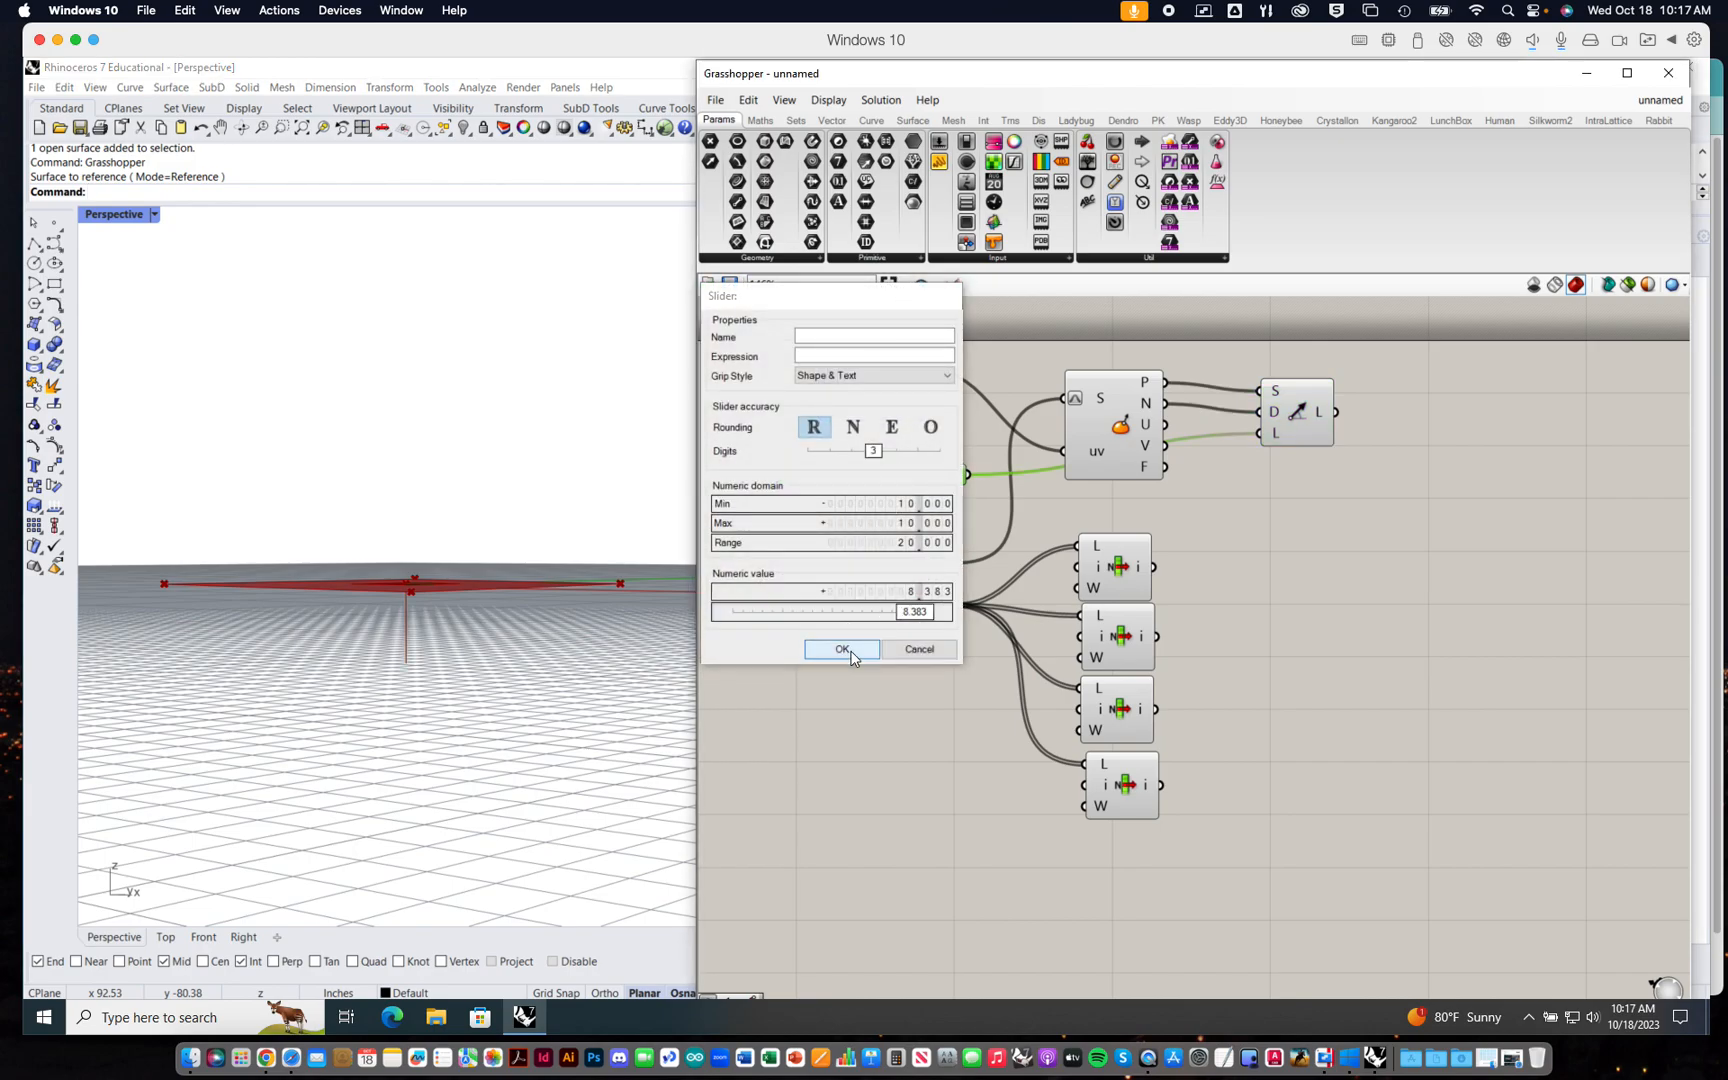
pyautogui.moveTo(947, 476); pyautogui.dragTo(838, 477)
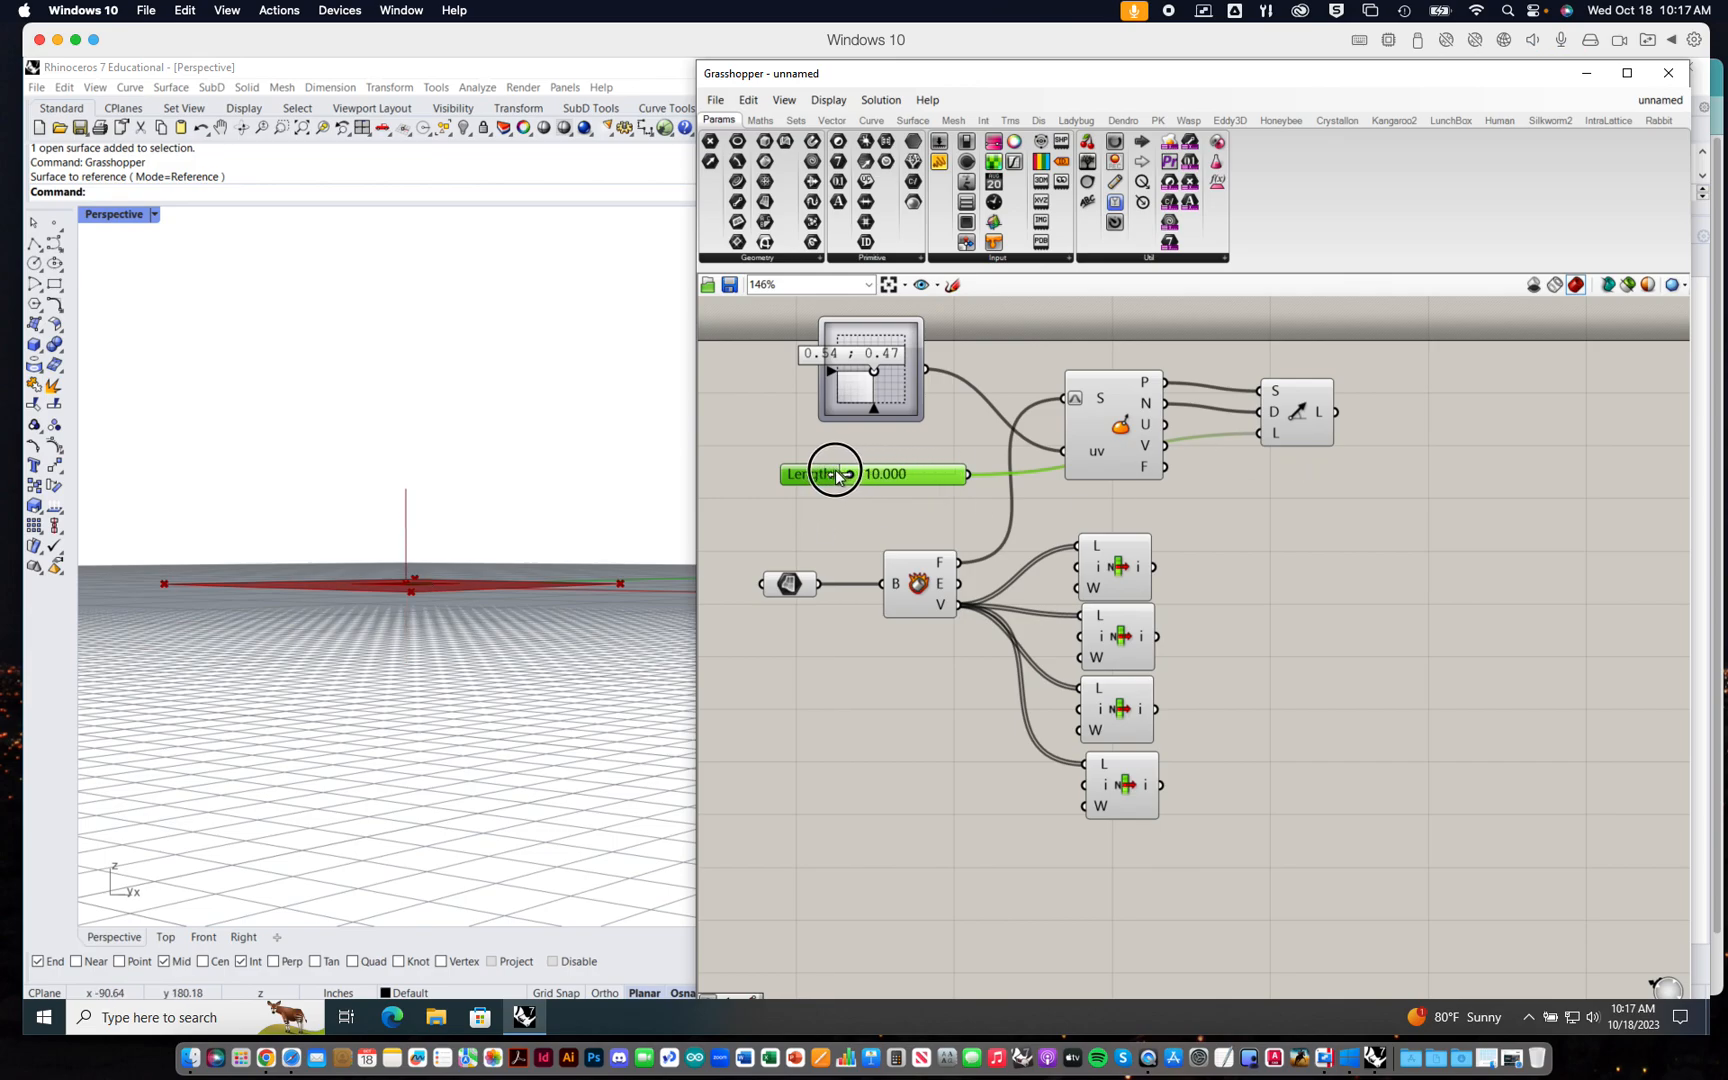
pyautogui.moveTo(576, 494); pyautogui.dragTo(566, 640, button='right')
pyautogui.click(1302, 423)
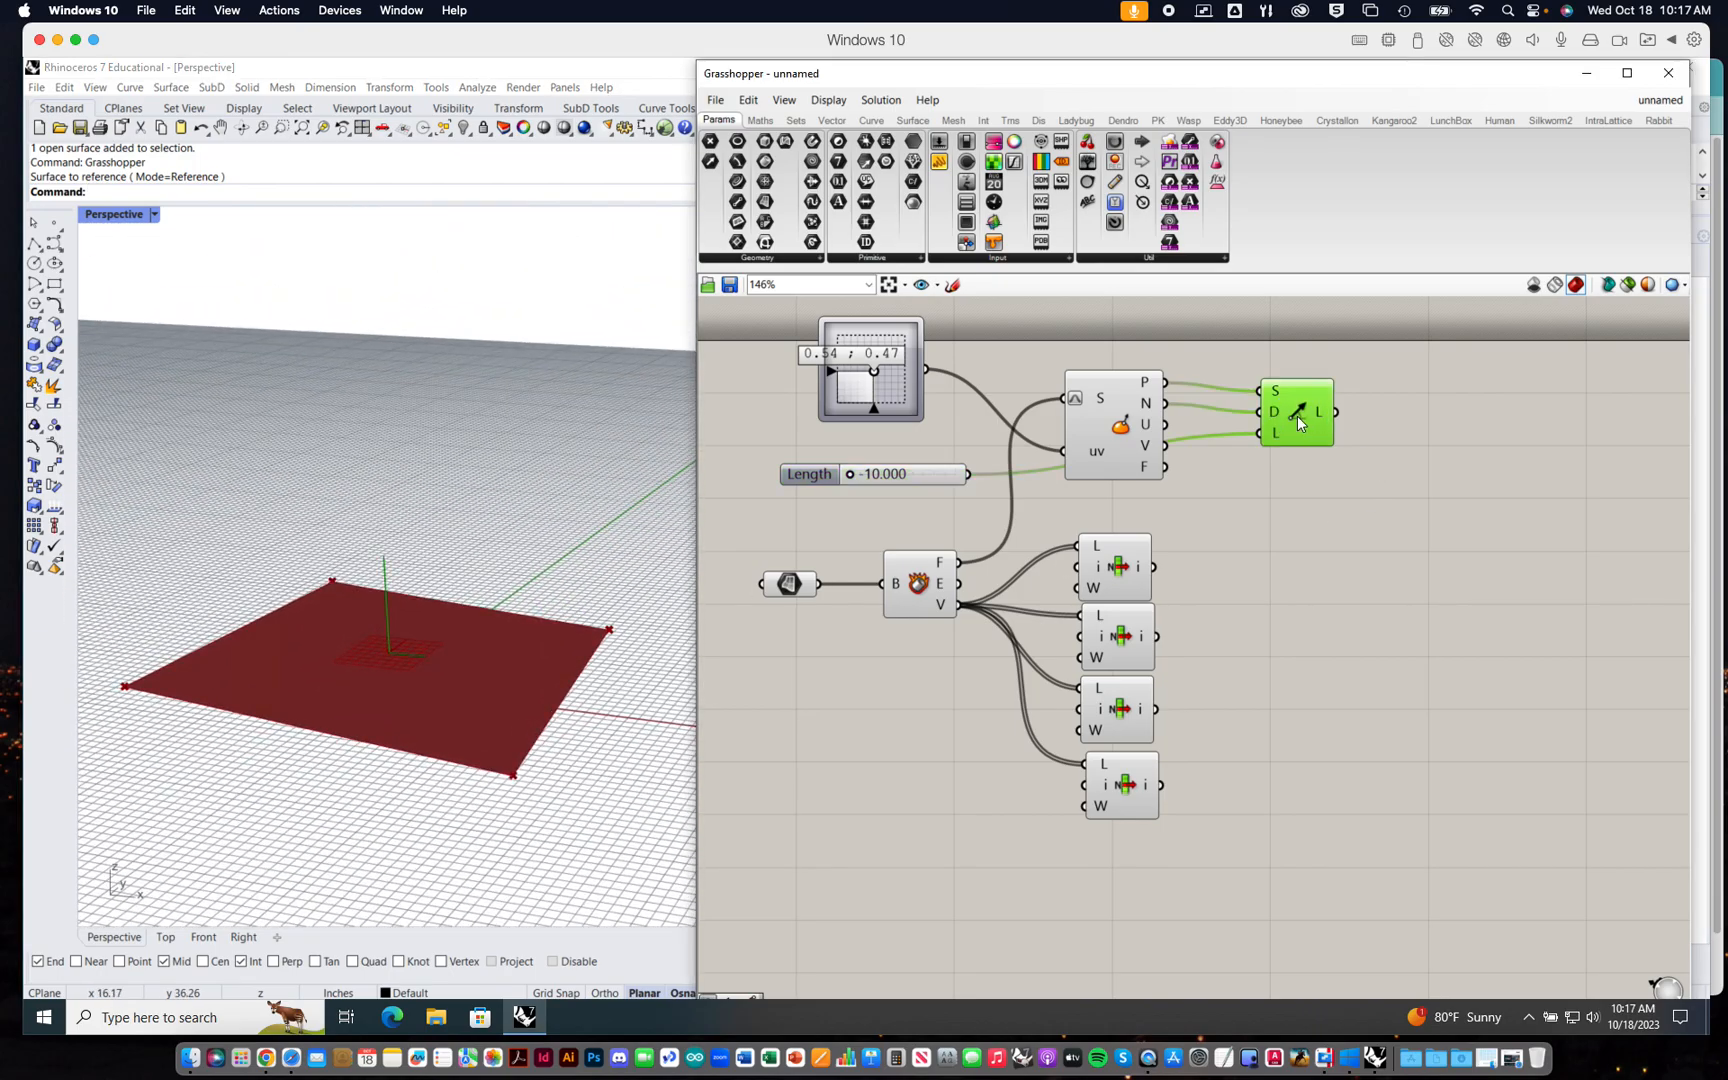
pyautogui.moveTo(482, 552); pyautogui.dragTo(494, 417, button='right')
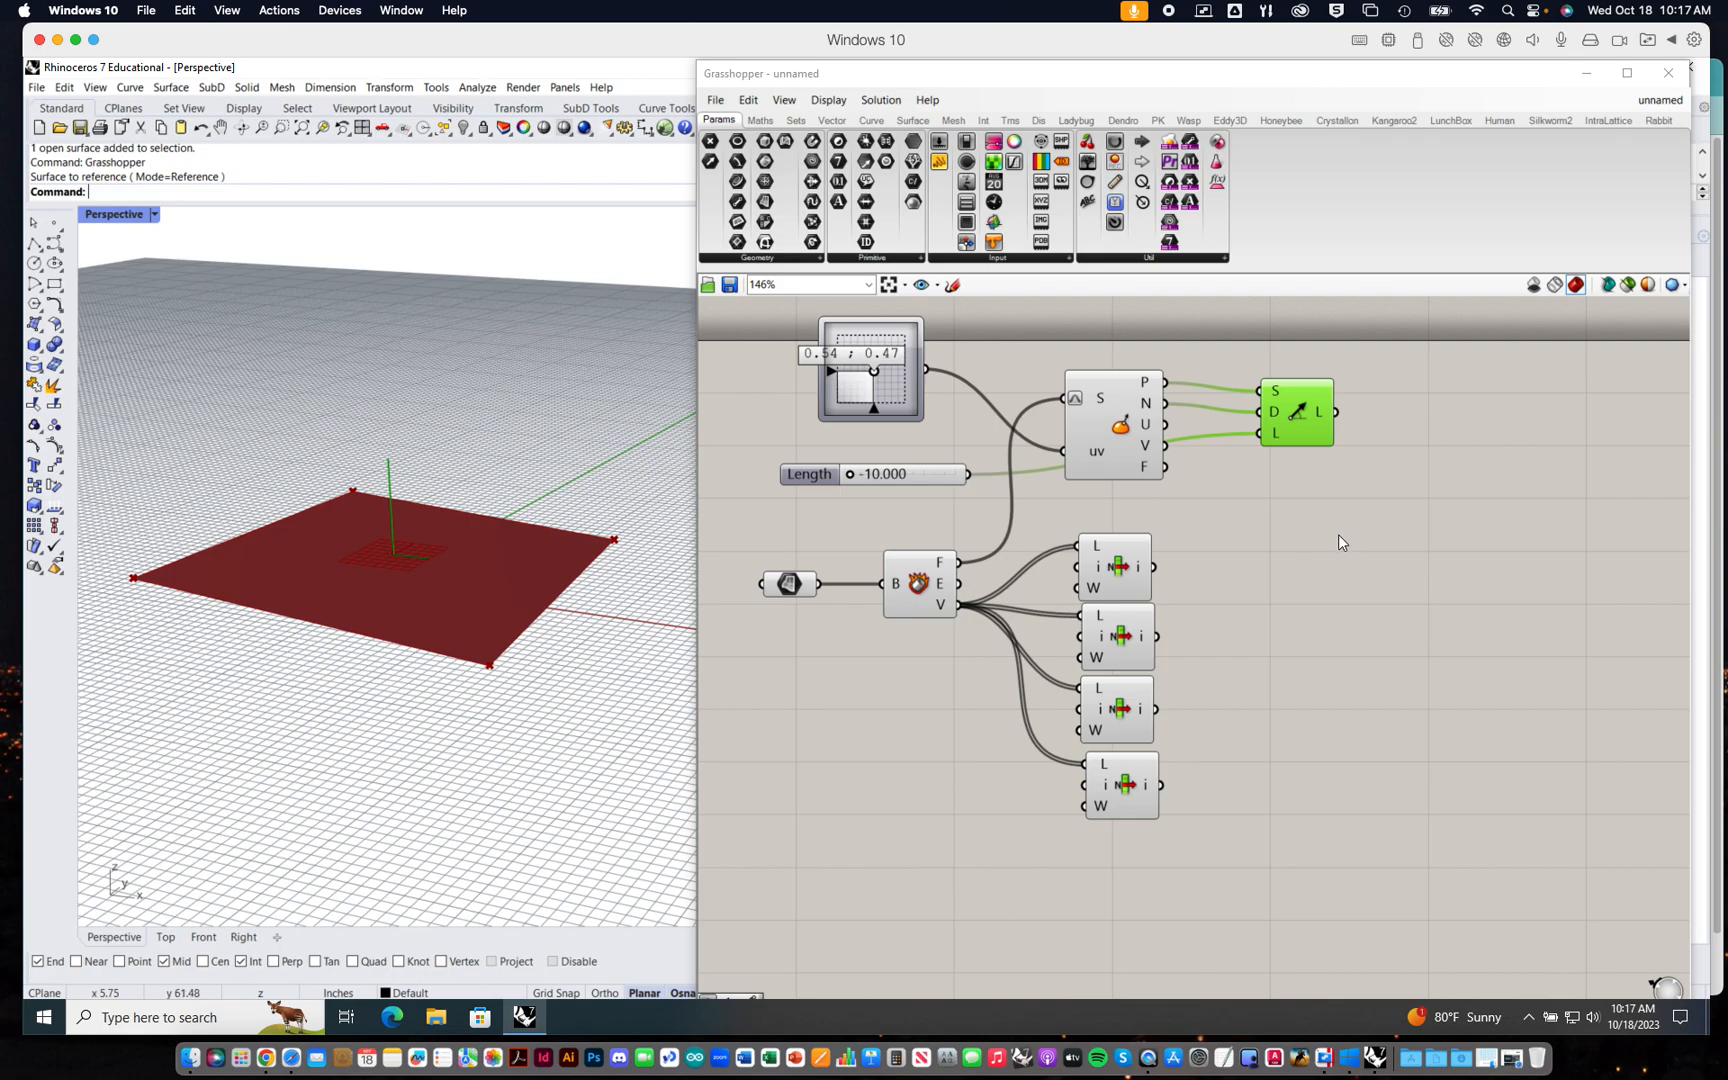
# - Place a 4Point Surface component on the far side of Line SDL
pyautogui.moveTo(1341, 533); pyautogui.dragTo(1309, 557, button='right')
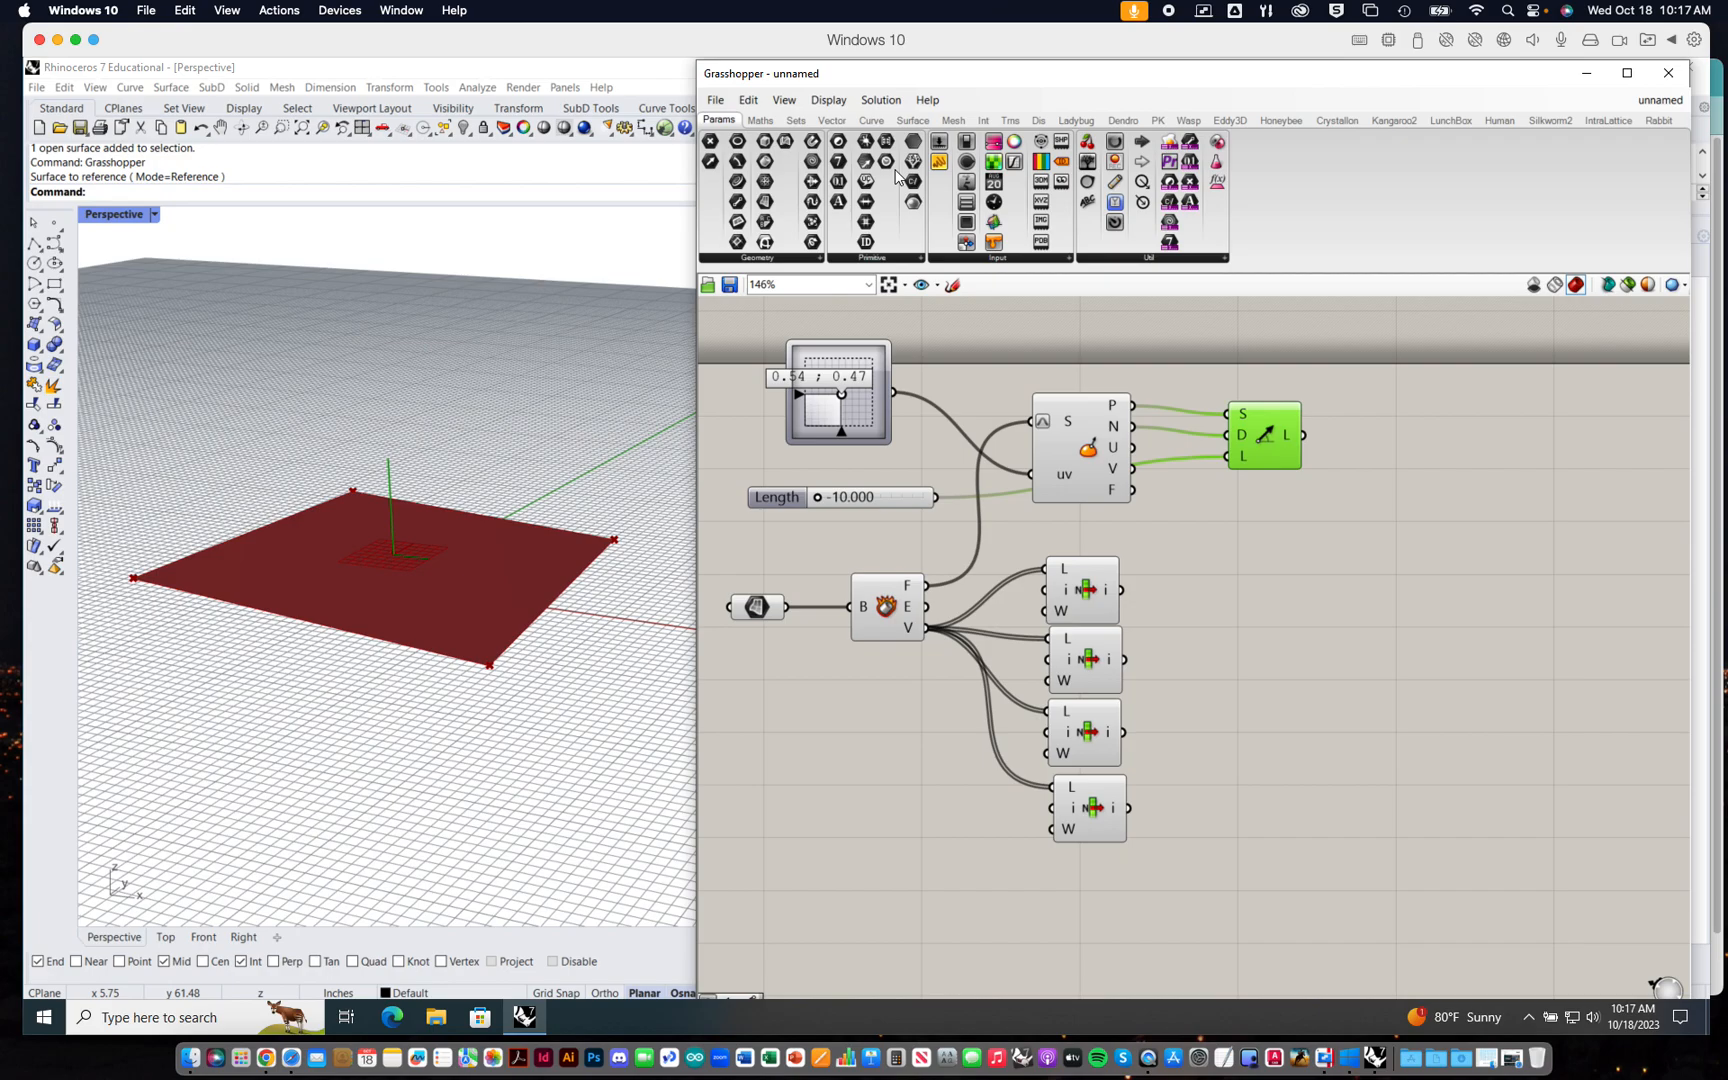
pyautogui.click(912, 120)
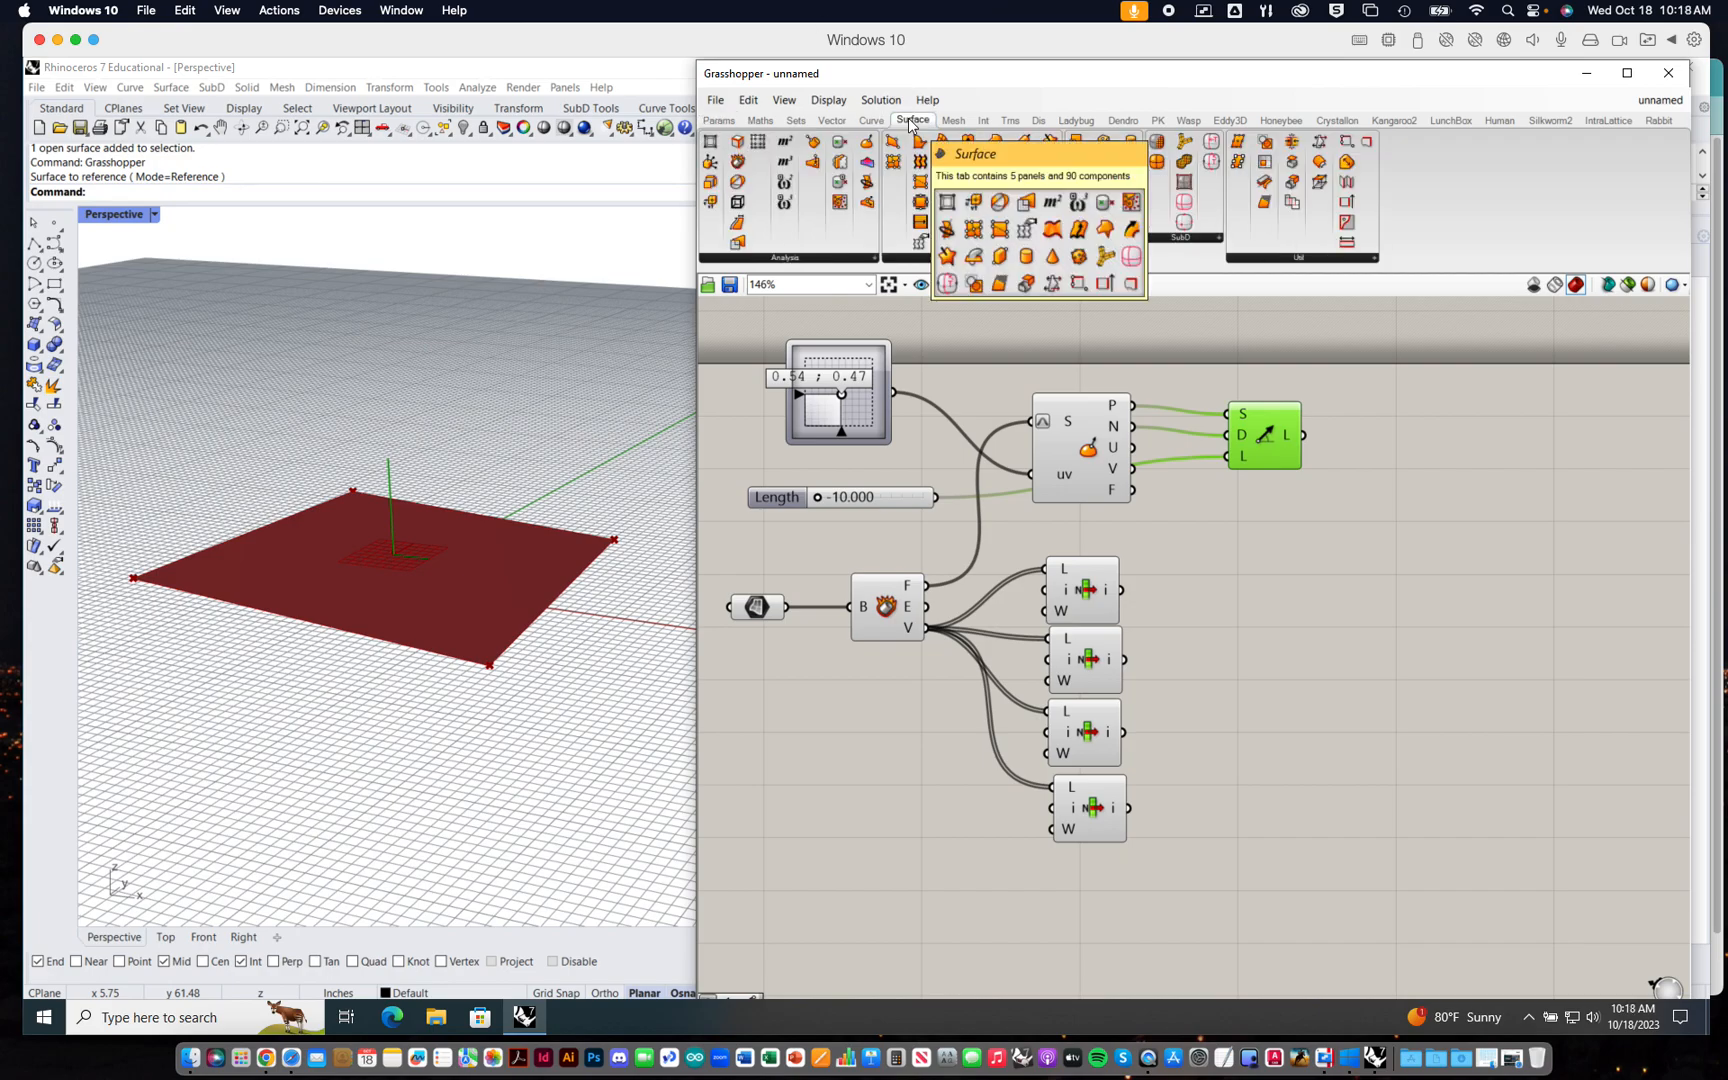
pyautogui.click(972, 262)
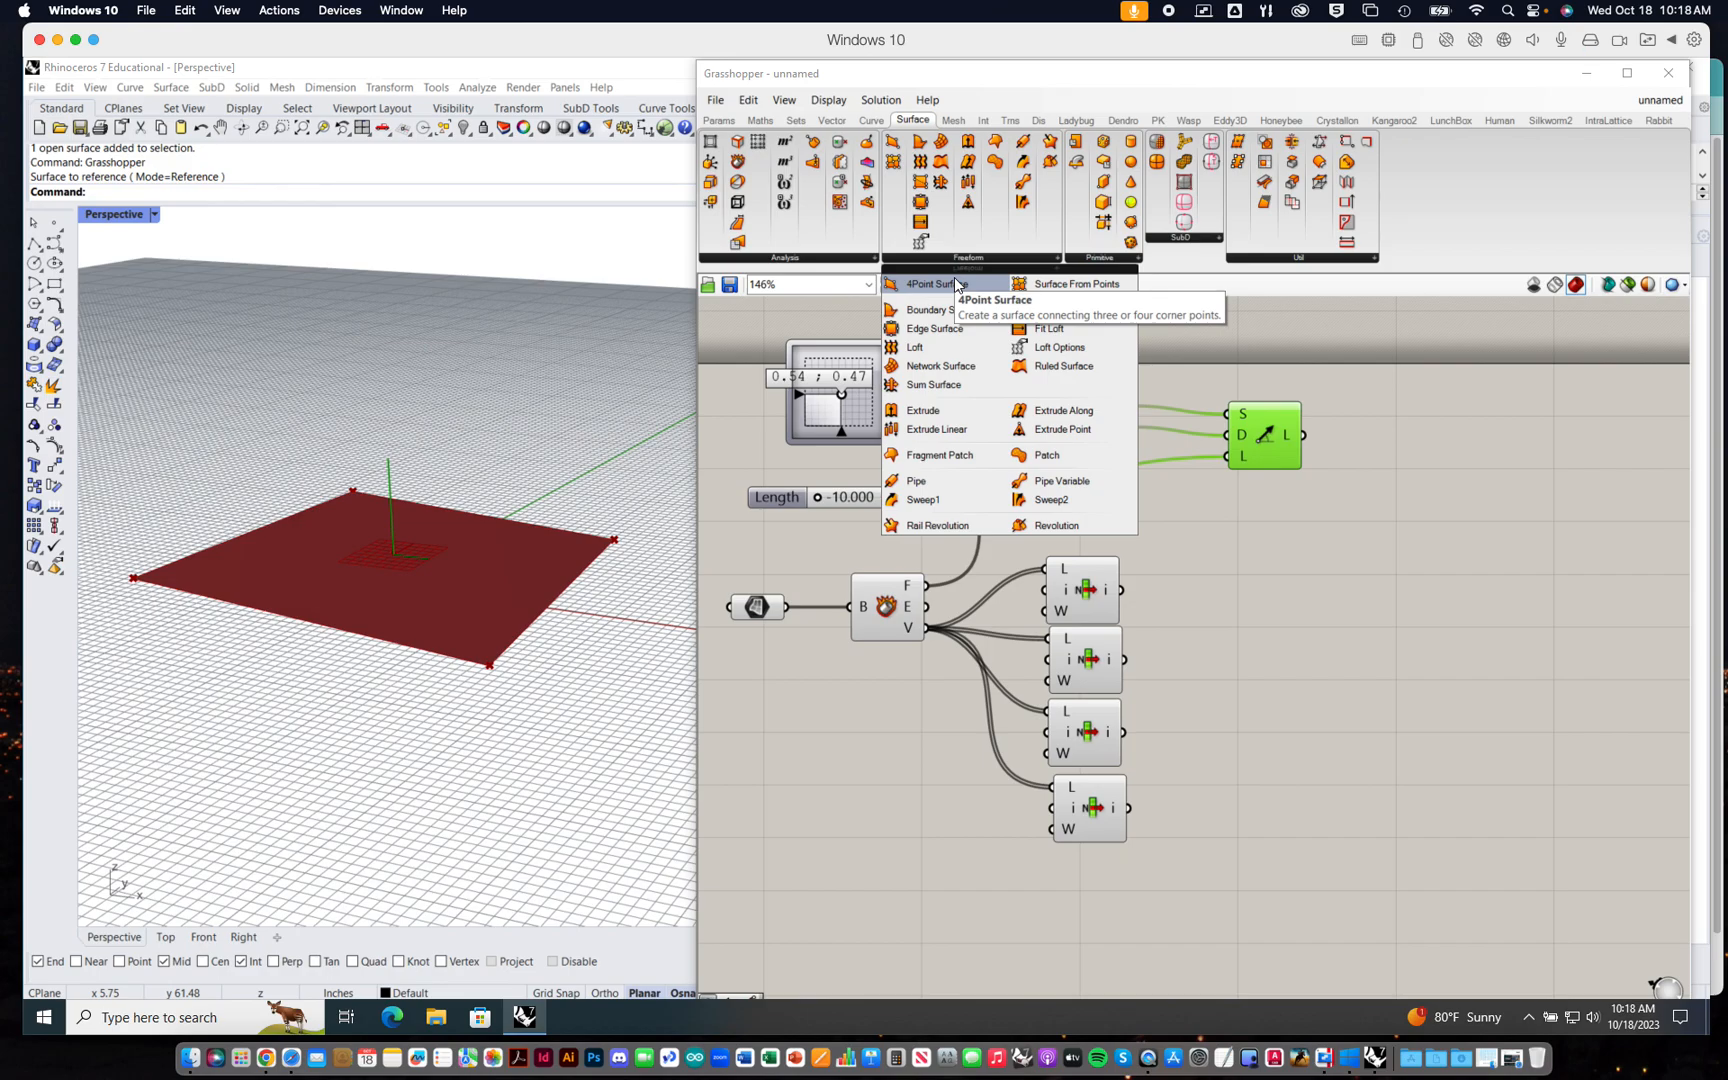
pyautogui.click(955, 285)
pyautogui.click(1404, 487)
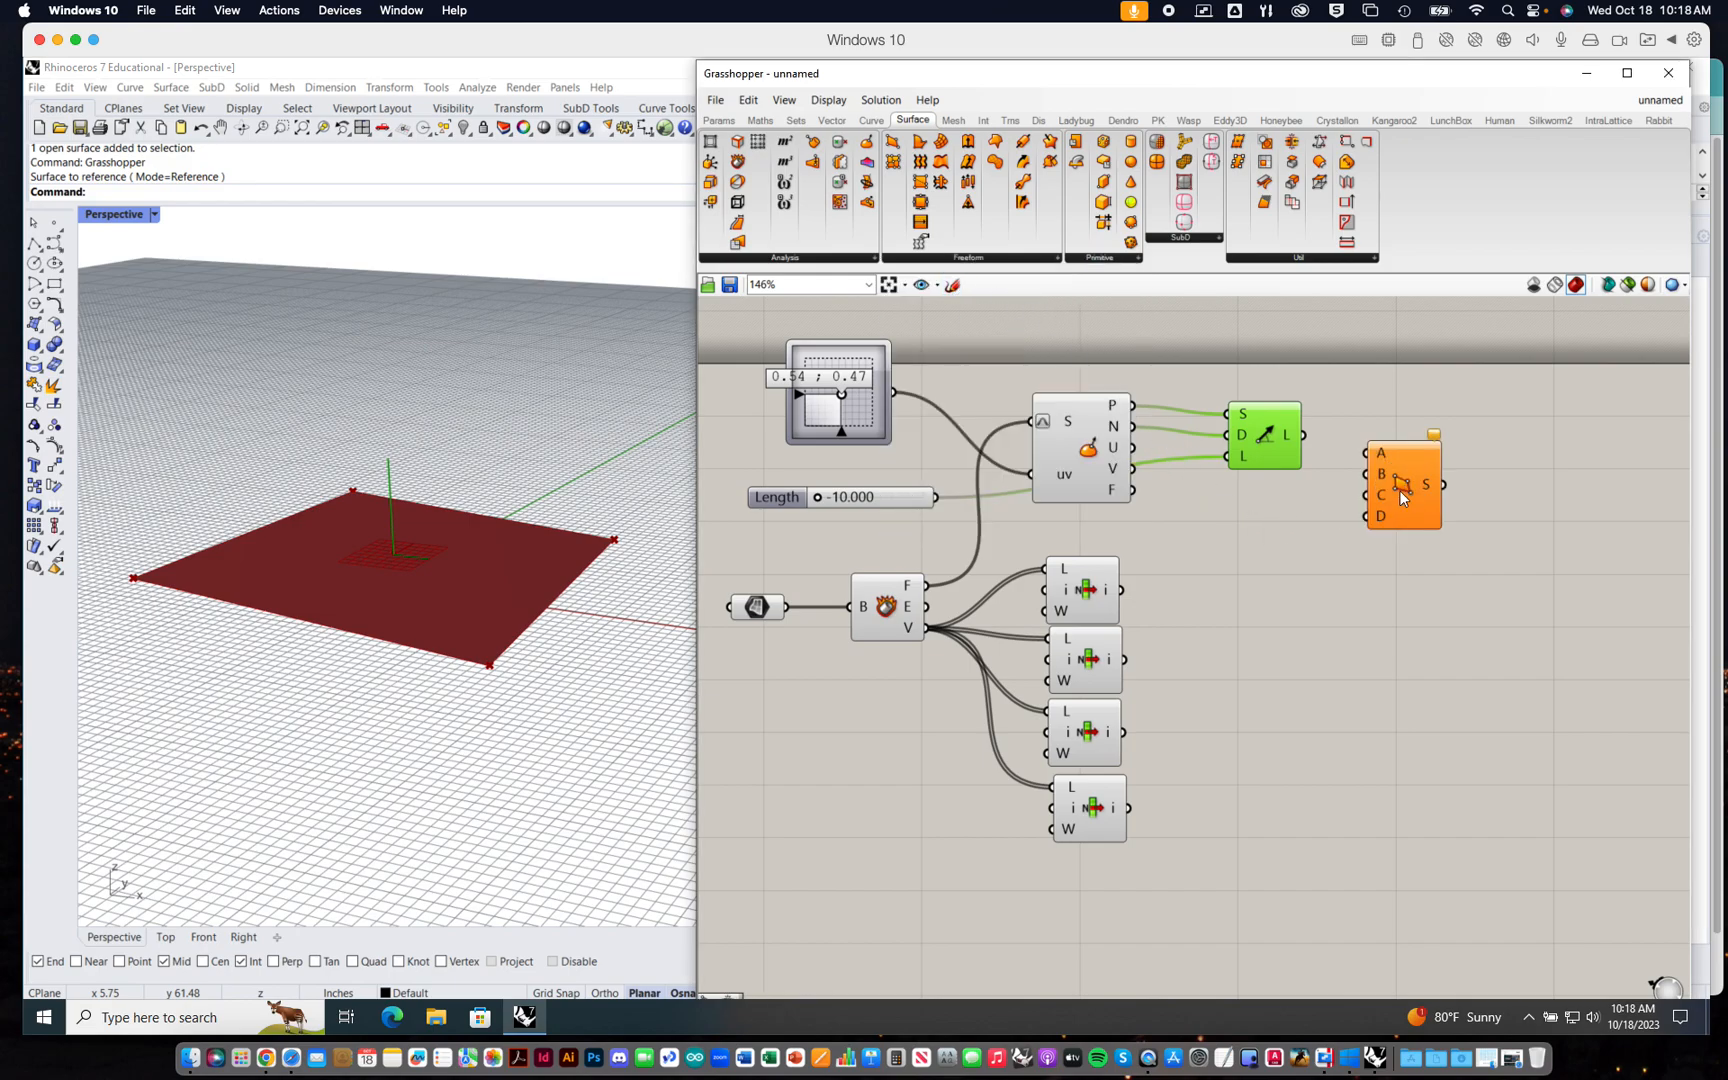
pyautogui.moveTo(1400, 490); pyautogui.dragTo(1409, 481)
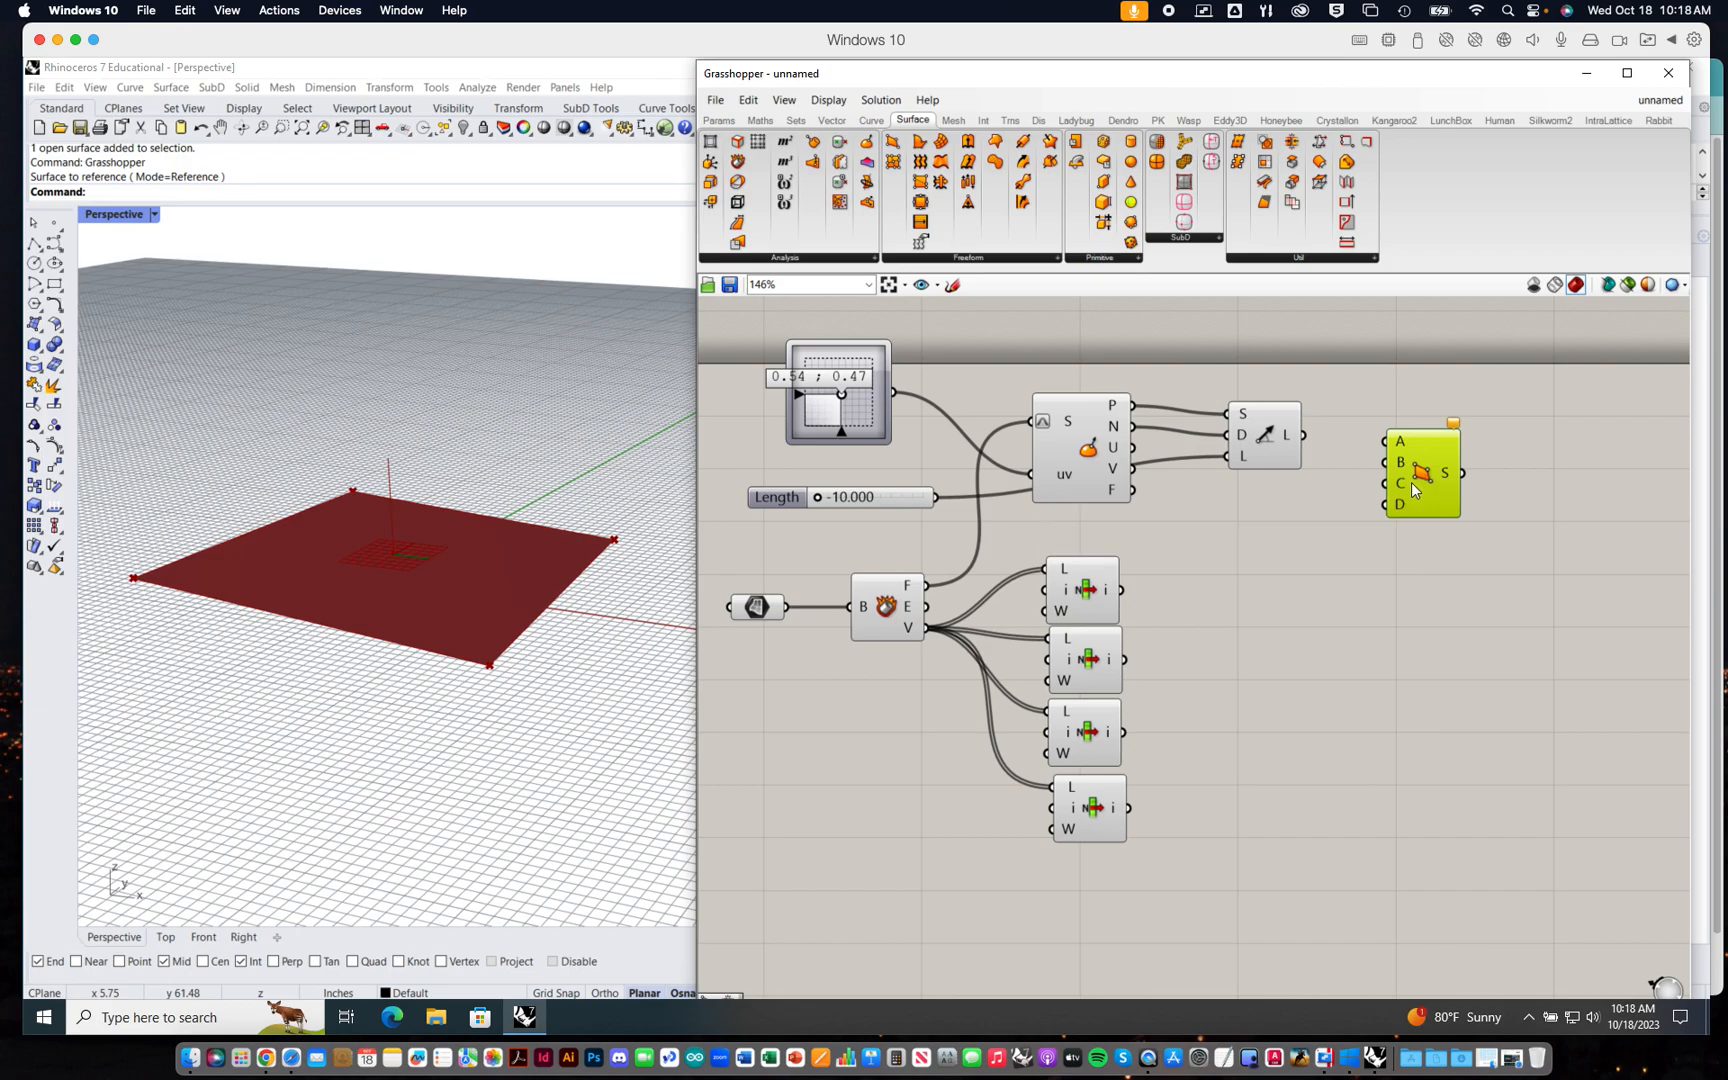
pyautogui.moveTo(1411, 482); pyautogui.dragTo(1418, 481)
# - Connect the second and third List Item outputs to corners A and B of 4Point Surface and try the line output as corner C
pyautogui.click(1095, 600)
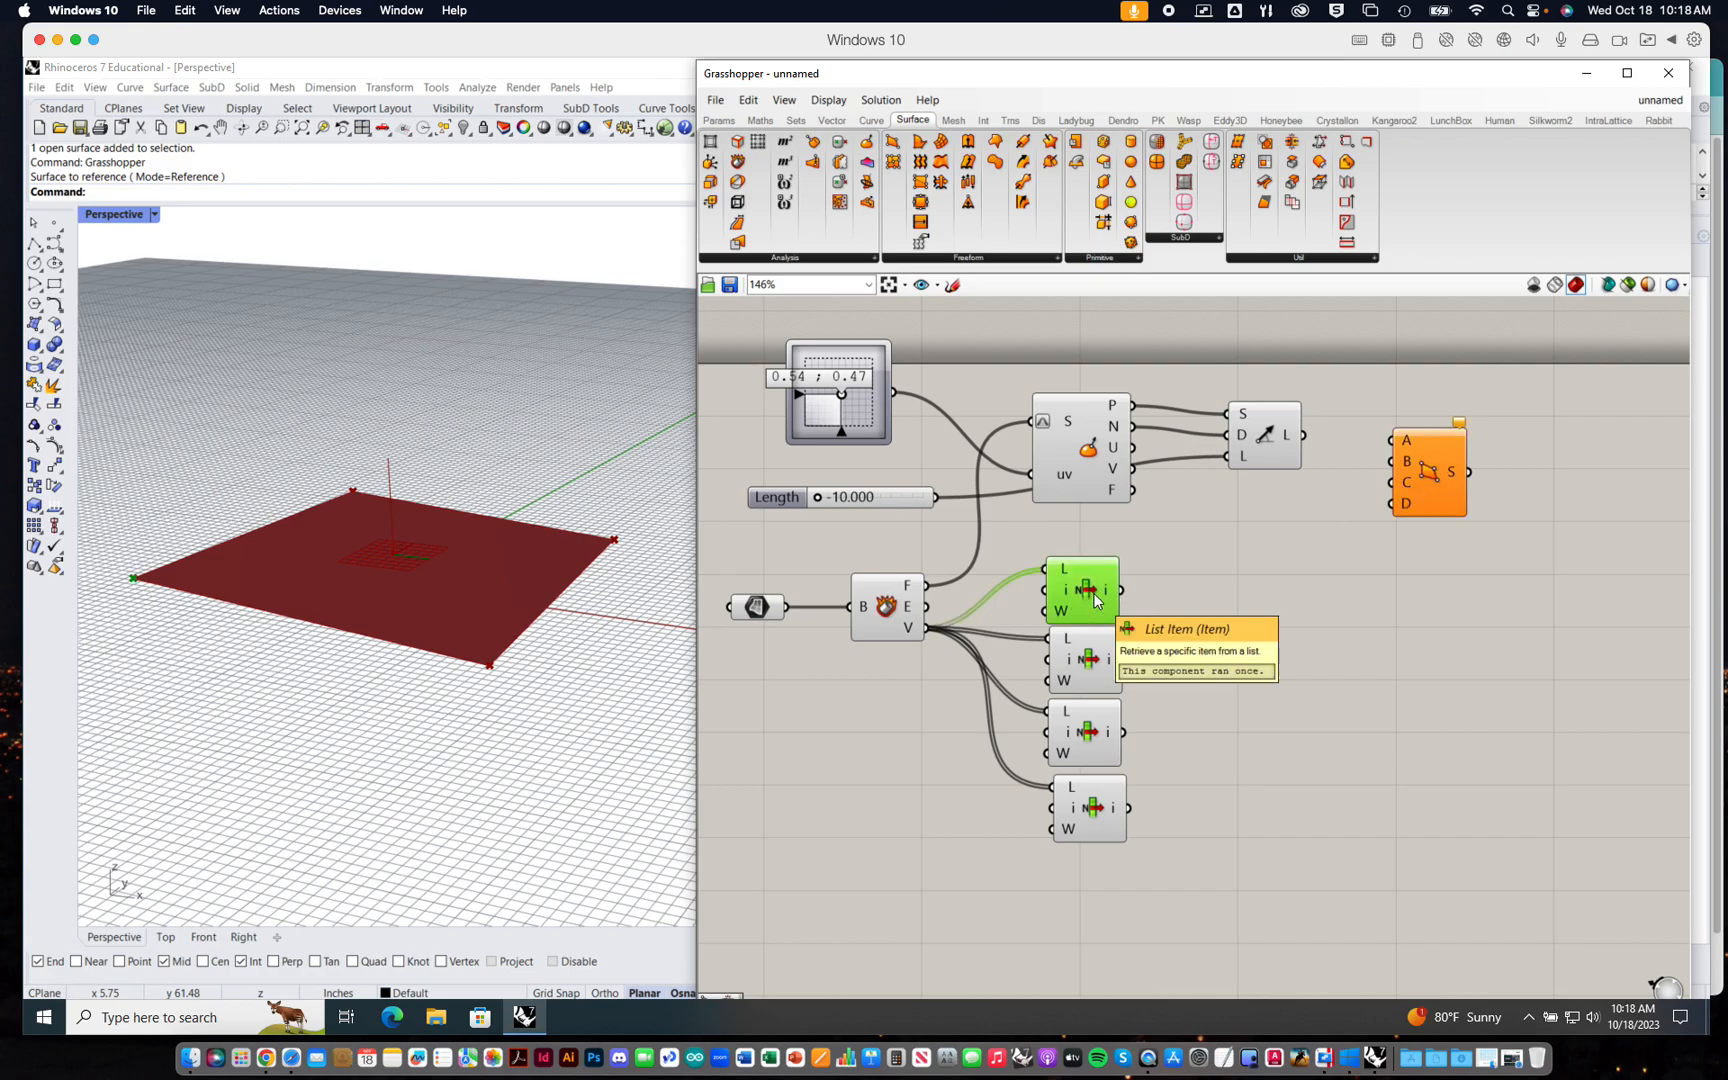
pyautogui.click(1094, 666)
pyautogui.moveTo(1124, 659); pyautogui.dragTo(1453, 453)
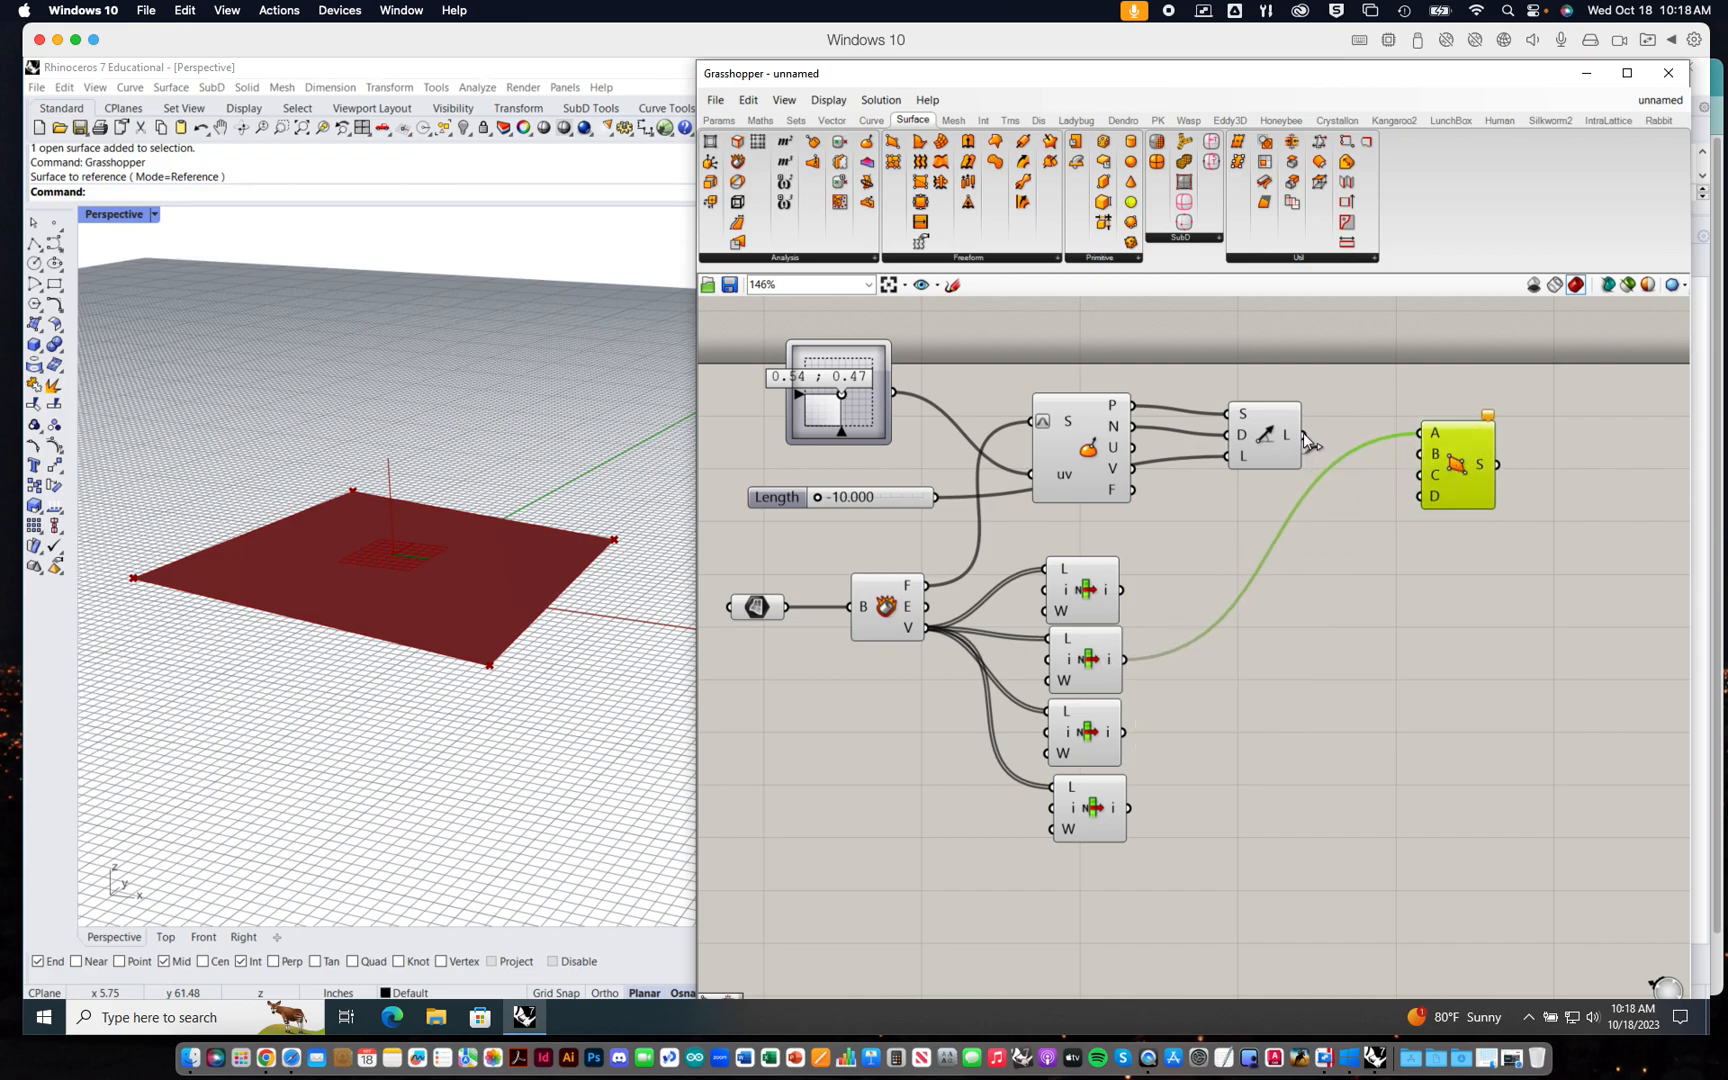
pyautogui.moveTo(1124, 732); pyautogui.dragTo(1408, 470)
pyautogui.moveTo(1303, 435); pyautogui.dragTo(1412, 478)
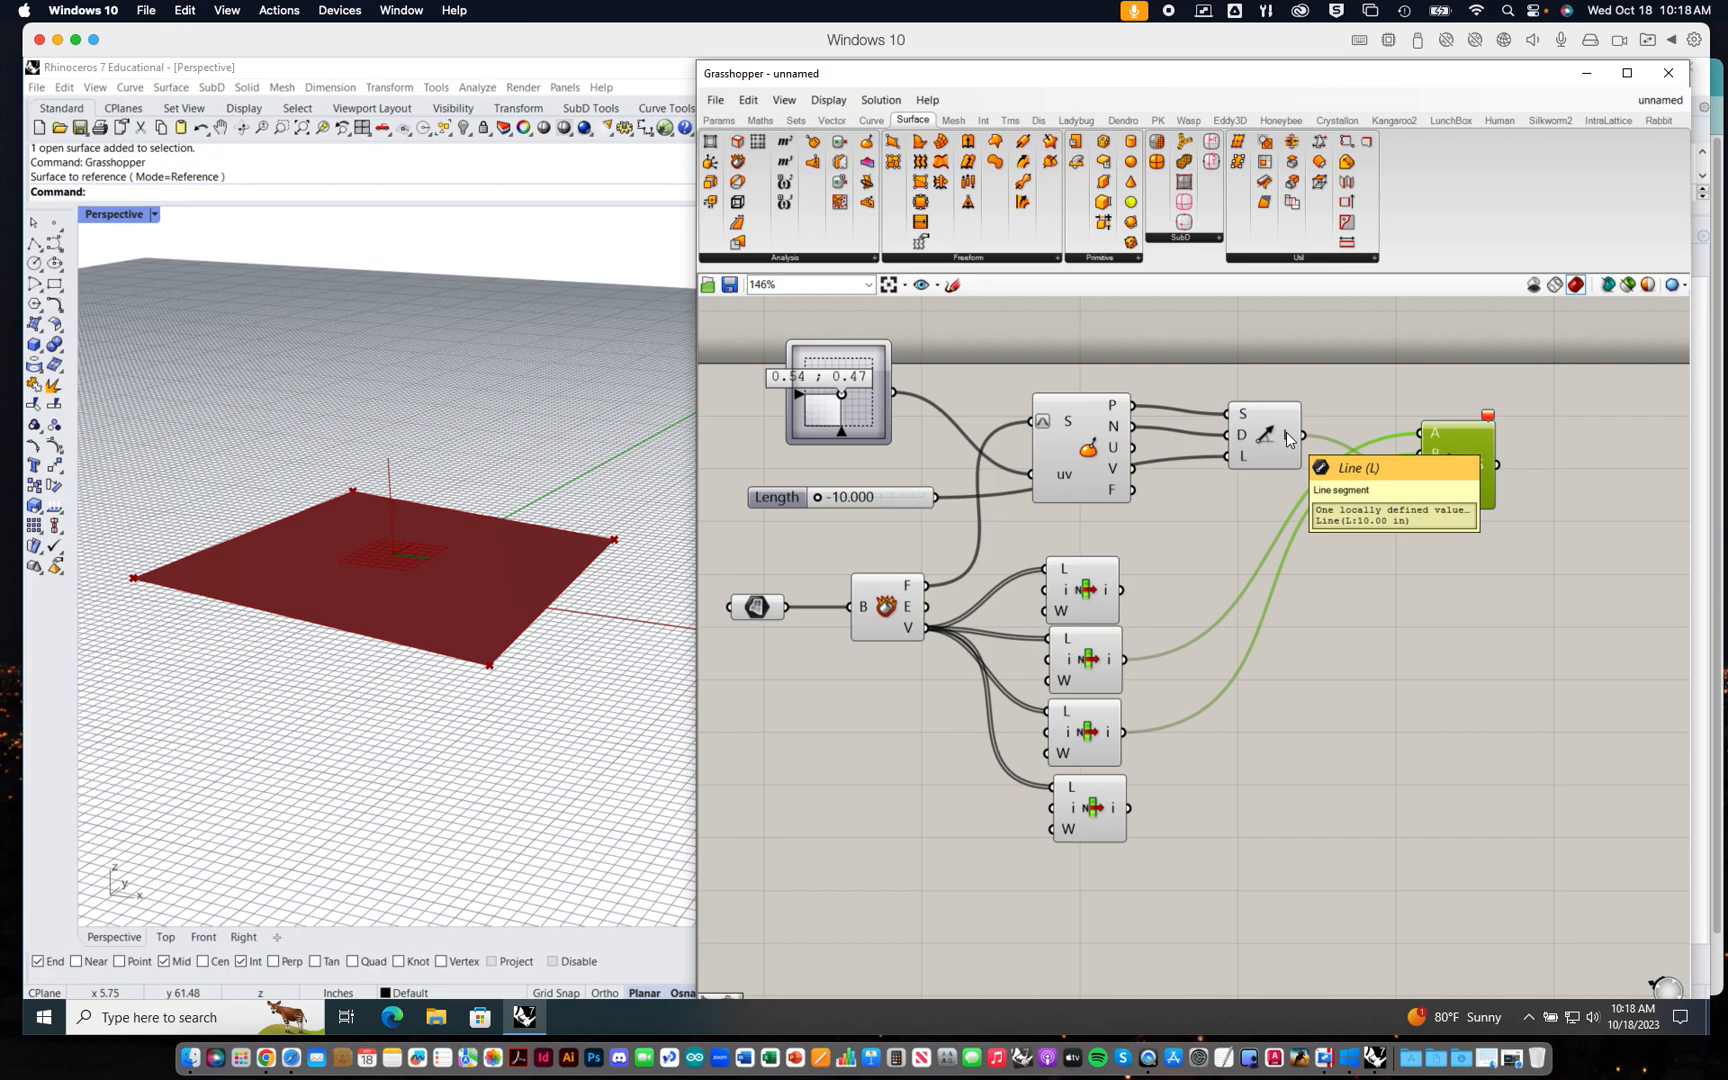
pyautogui.scroll(5, 1500, 441)
pyautogui.click(1500, 441)
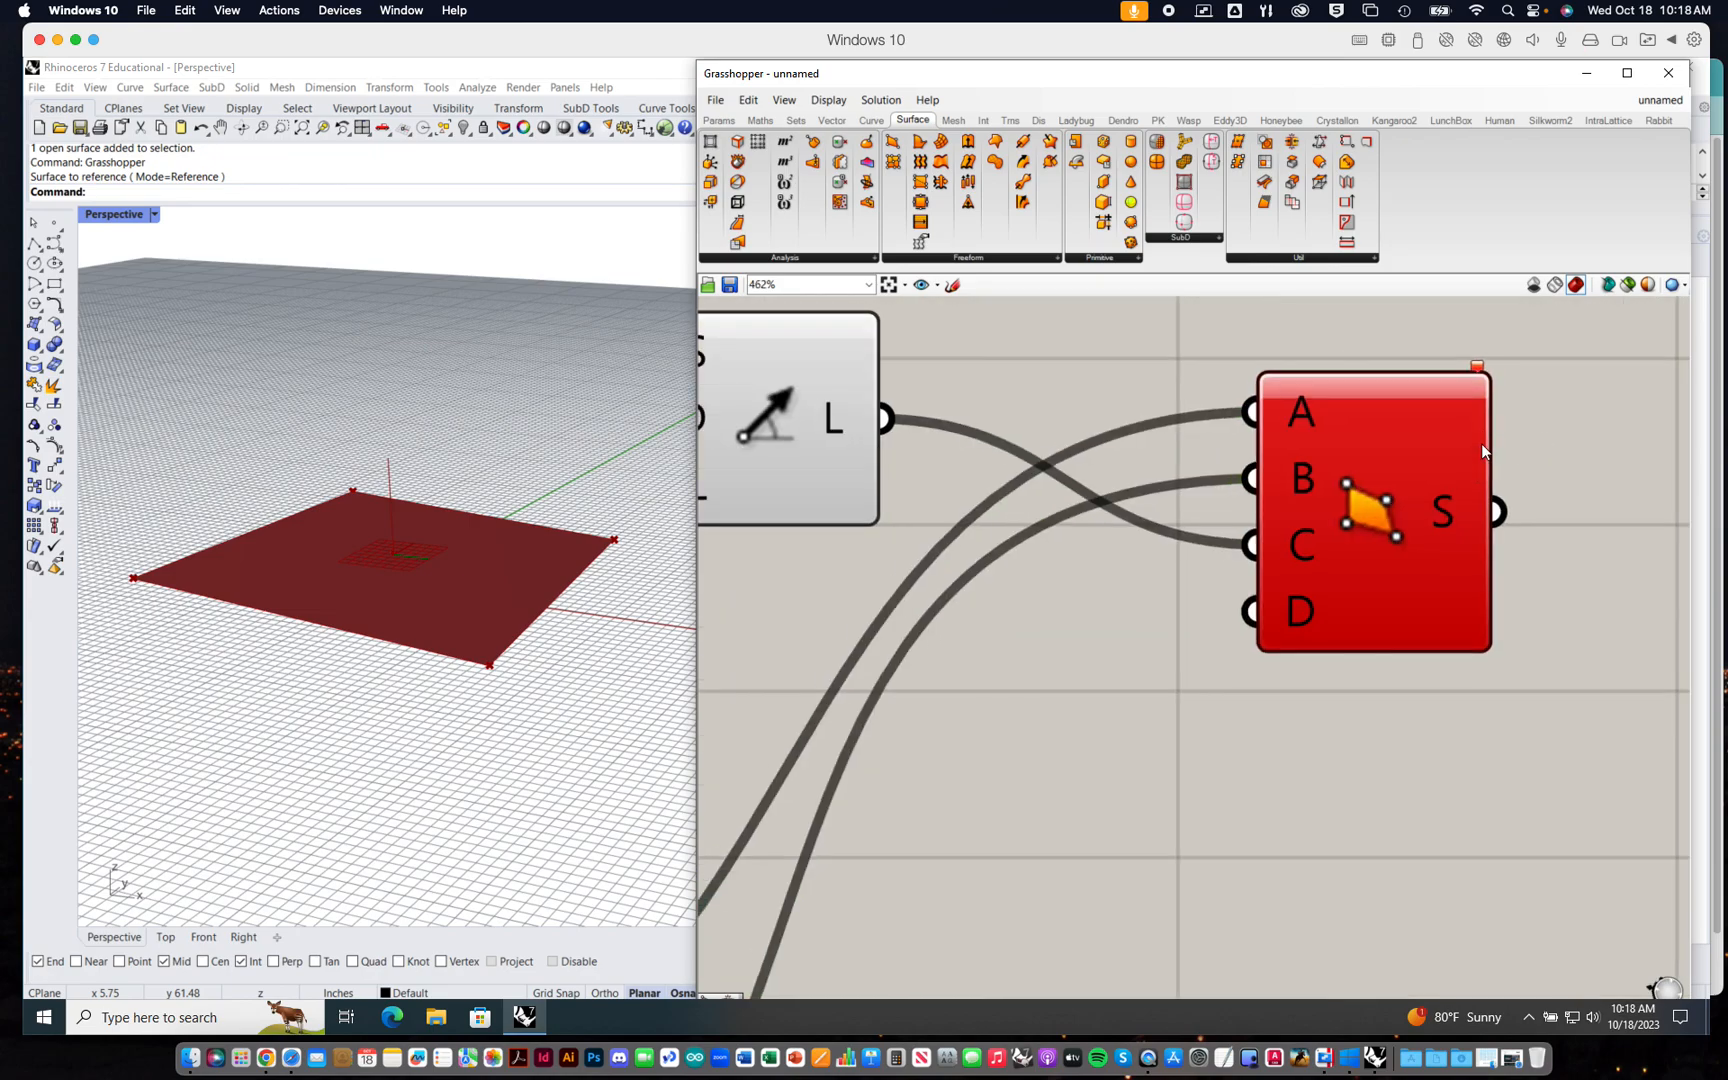
pyautogui.click(1479, 368)
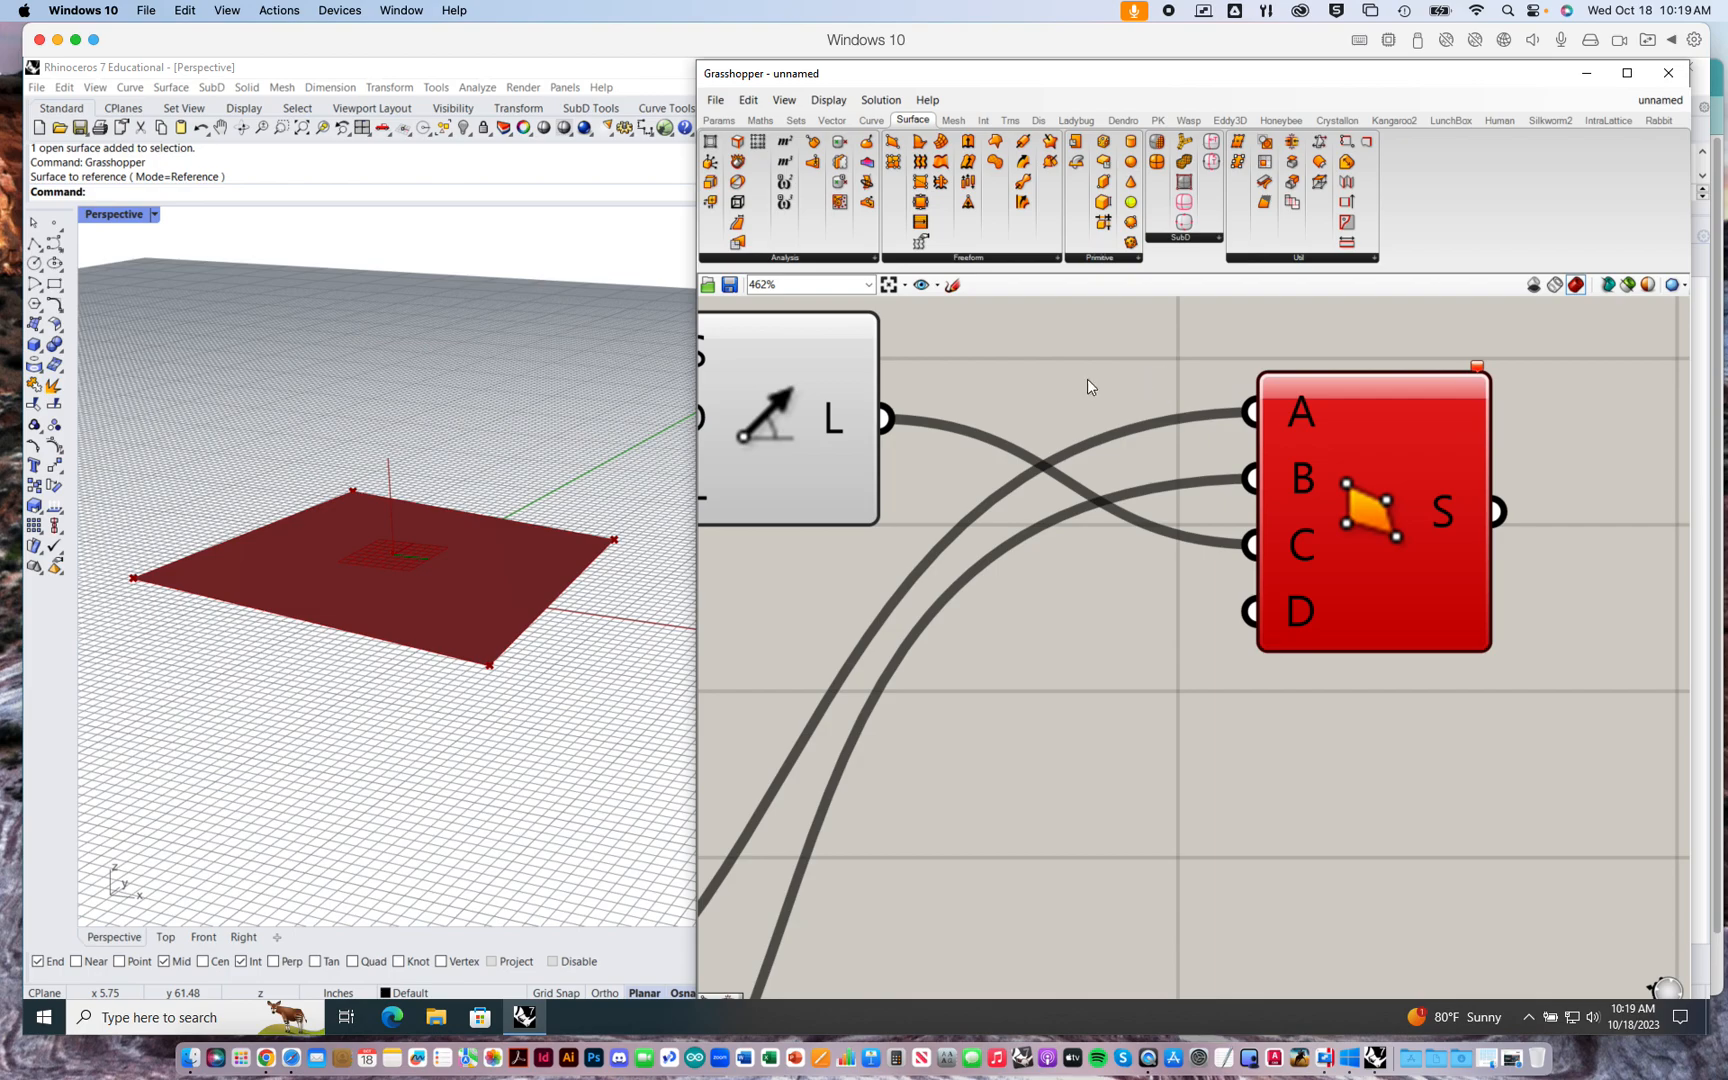
# - Place an End Points component between Line SDL and 4Point Surface and connect the line output to its curve input
pyautogui.moveTo(889, 404); pyautogui.dragTo(916, 413, button='right')
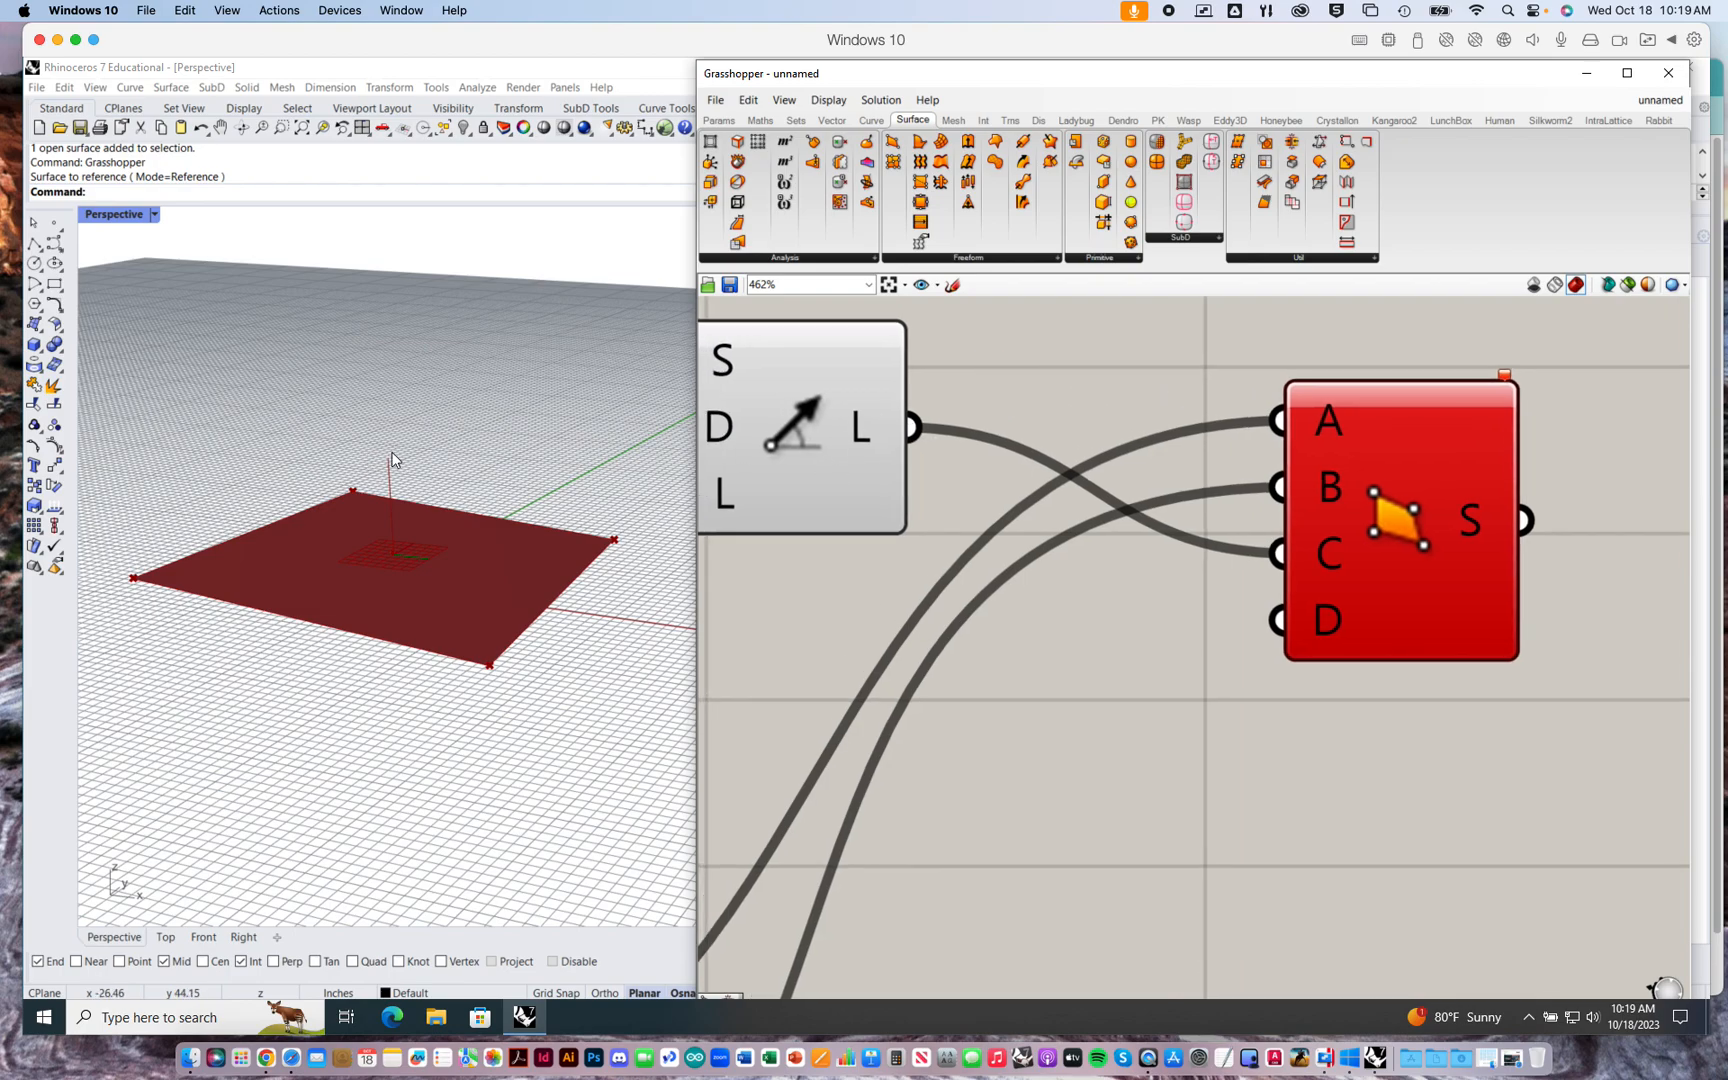
pyautogui.moveTo(1046, 399); pyautogui.dragTo(1099, 435, button='right')
pyautogui.moveTo(1491, 527); pyautogui.dragTo(1597, 520)
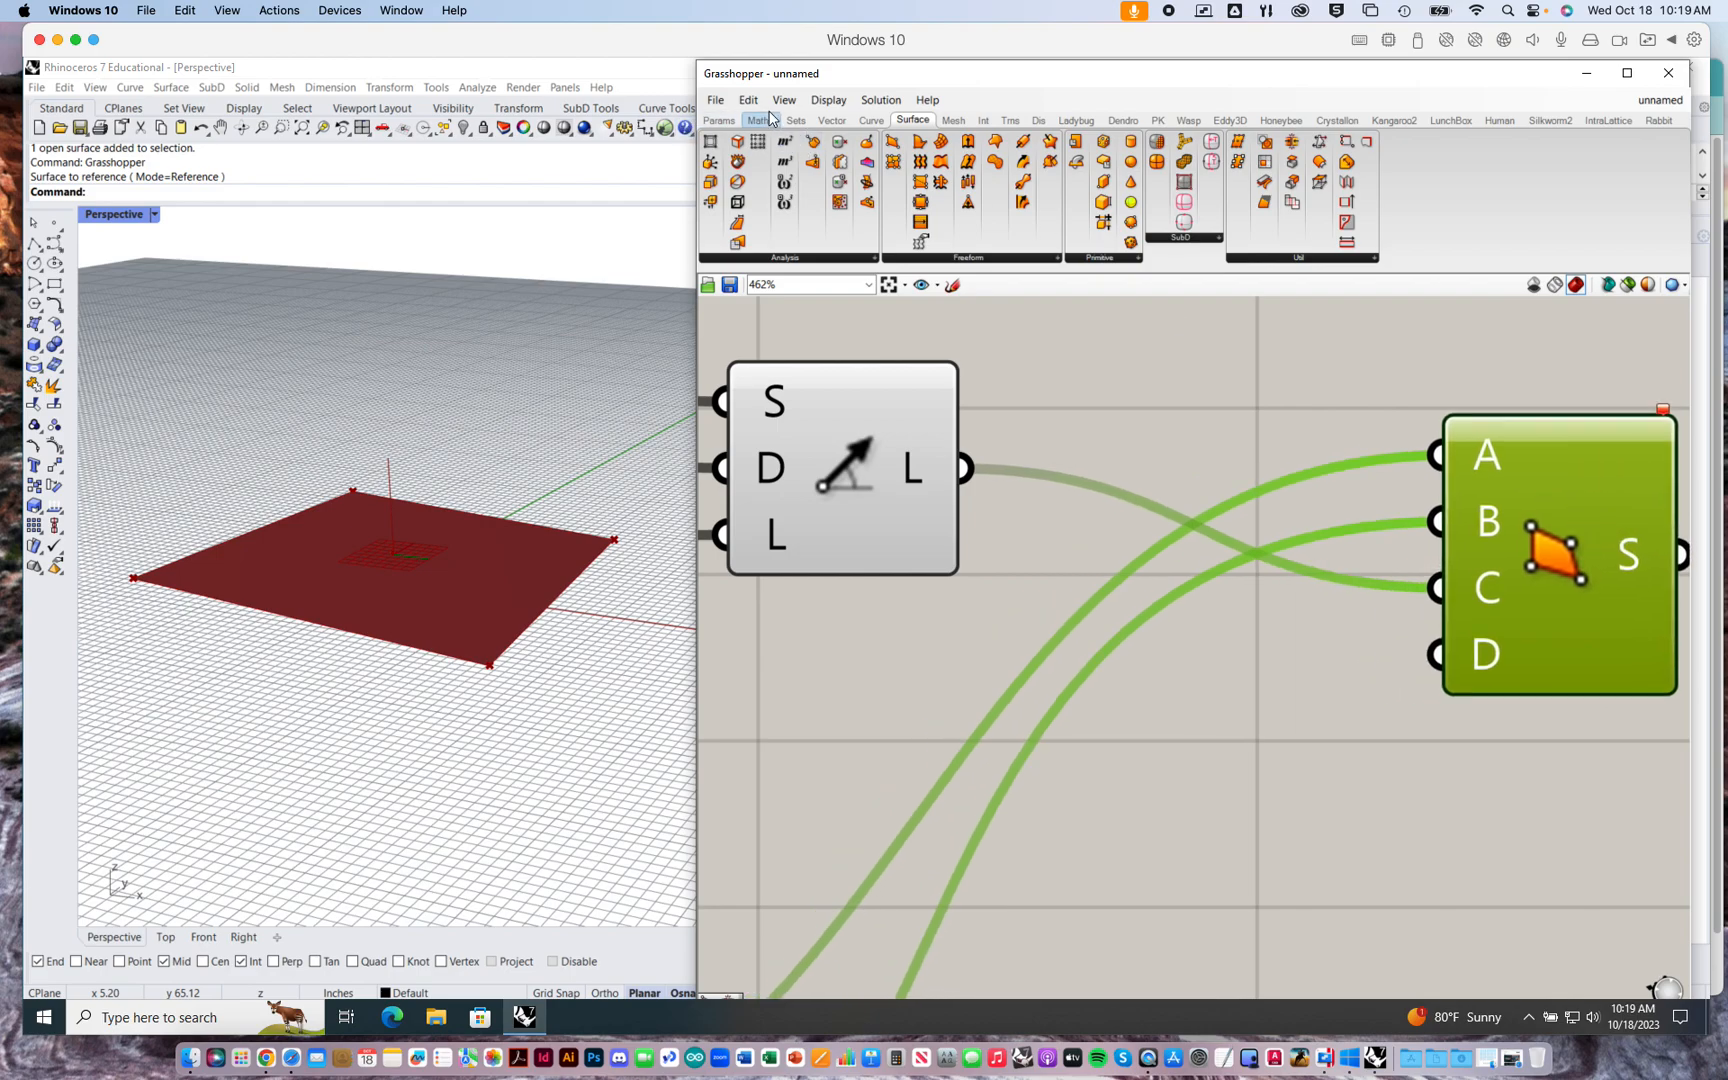
pyautogui.click(866, 122)
pyautogui.click(822, 258)
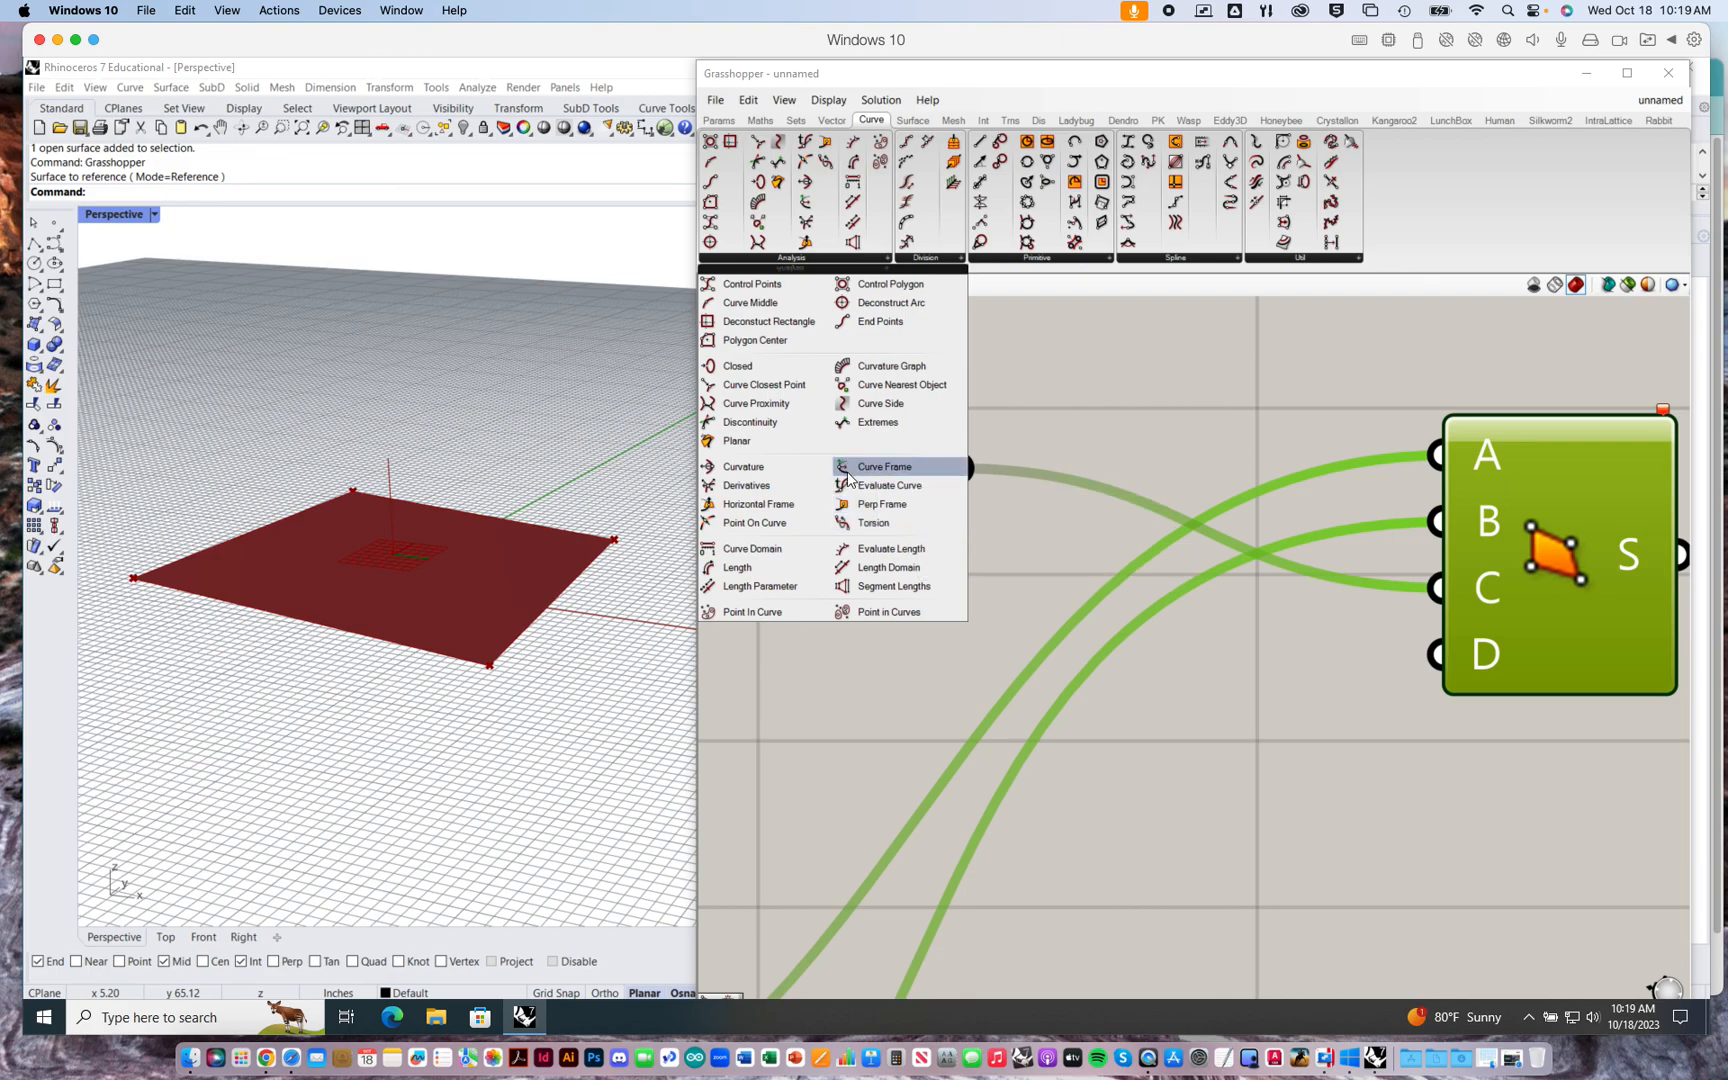
pyautogui.click(880, 321)
pyautogui.click(1145, 420)
pyautogui.moveTo(997, 445); pyautogui.dragTo(1028, 410)
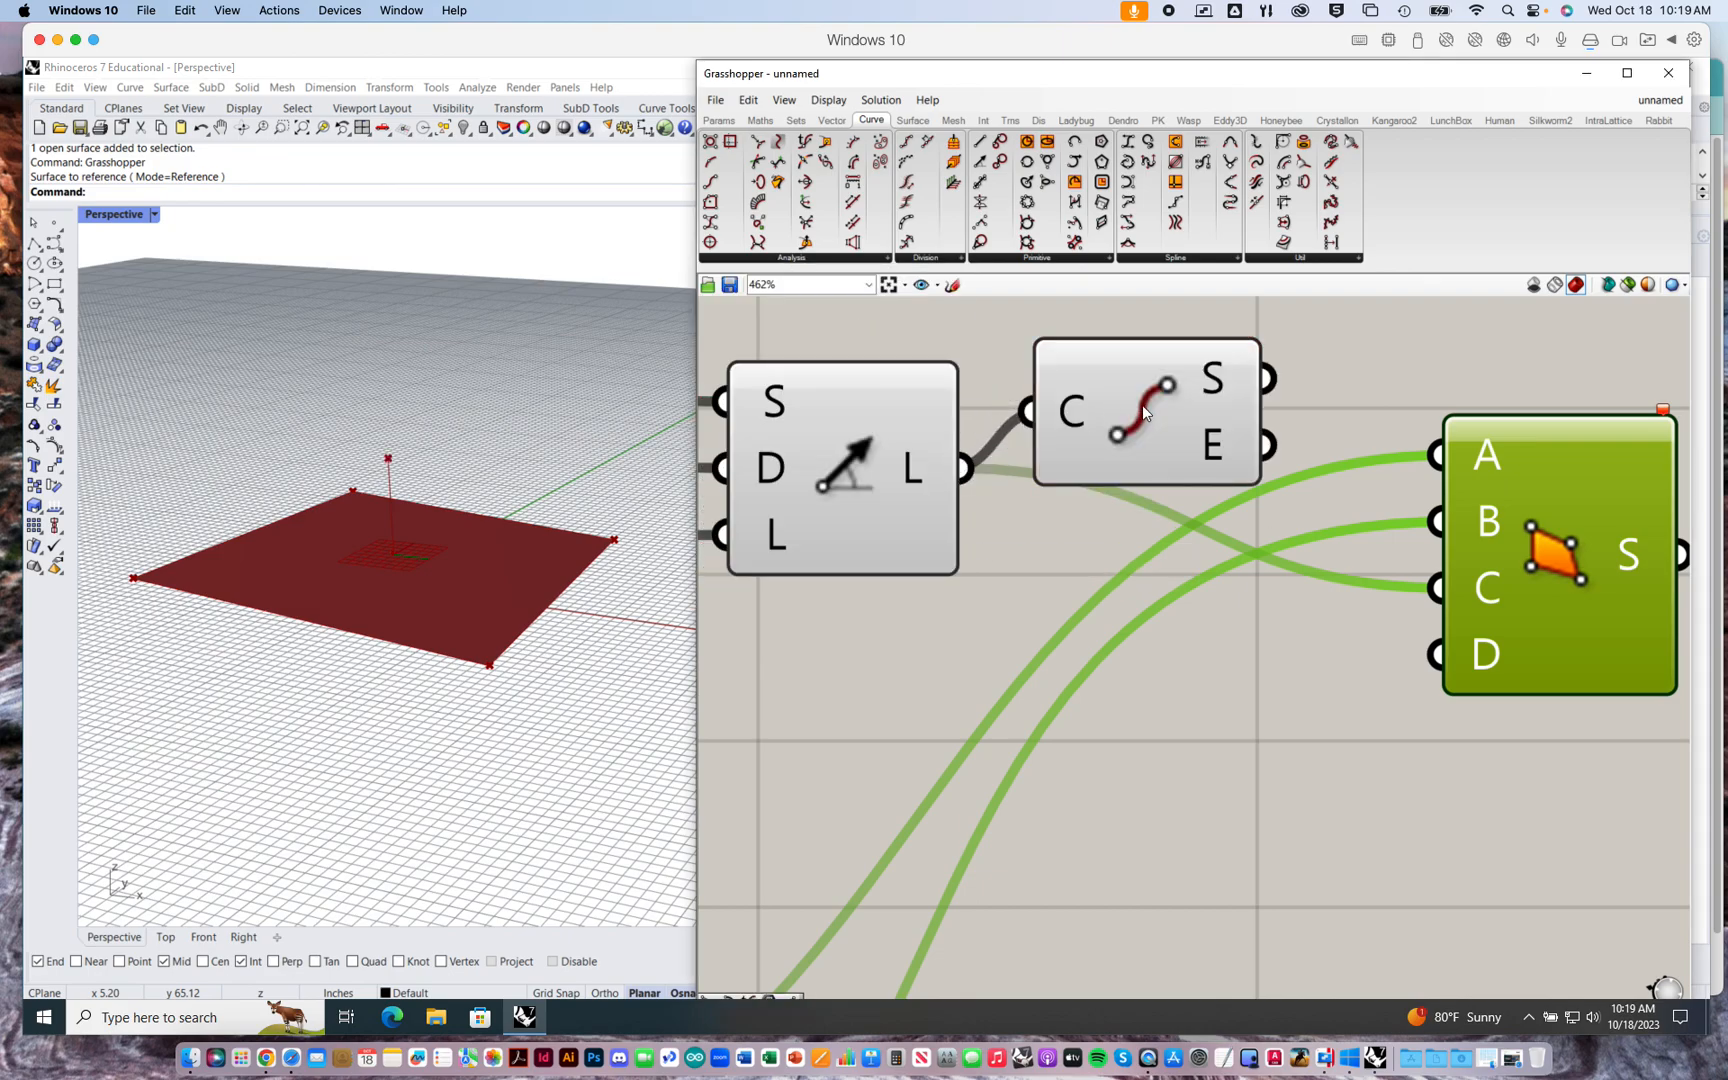
# - Connect the end output of End Points to corner C of 4Point Surface, replacing the line there and leaving corner D unconnected
pyautogui.moveTo(1268, 445); pyautogui.dragTo(1440, 645)
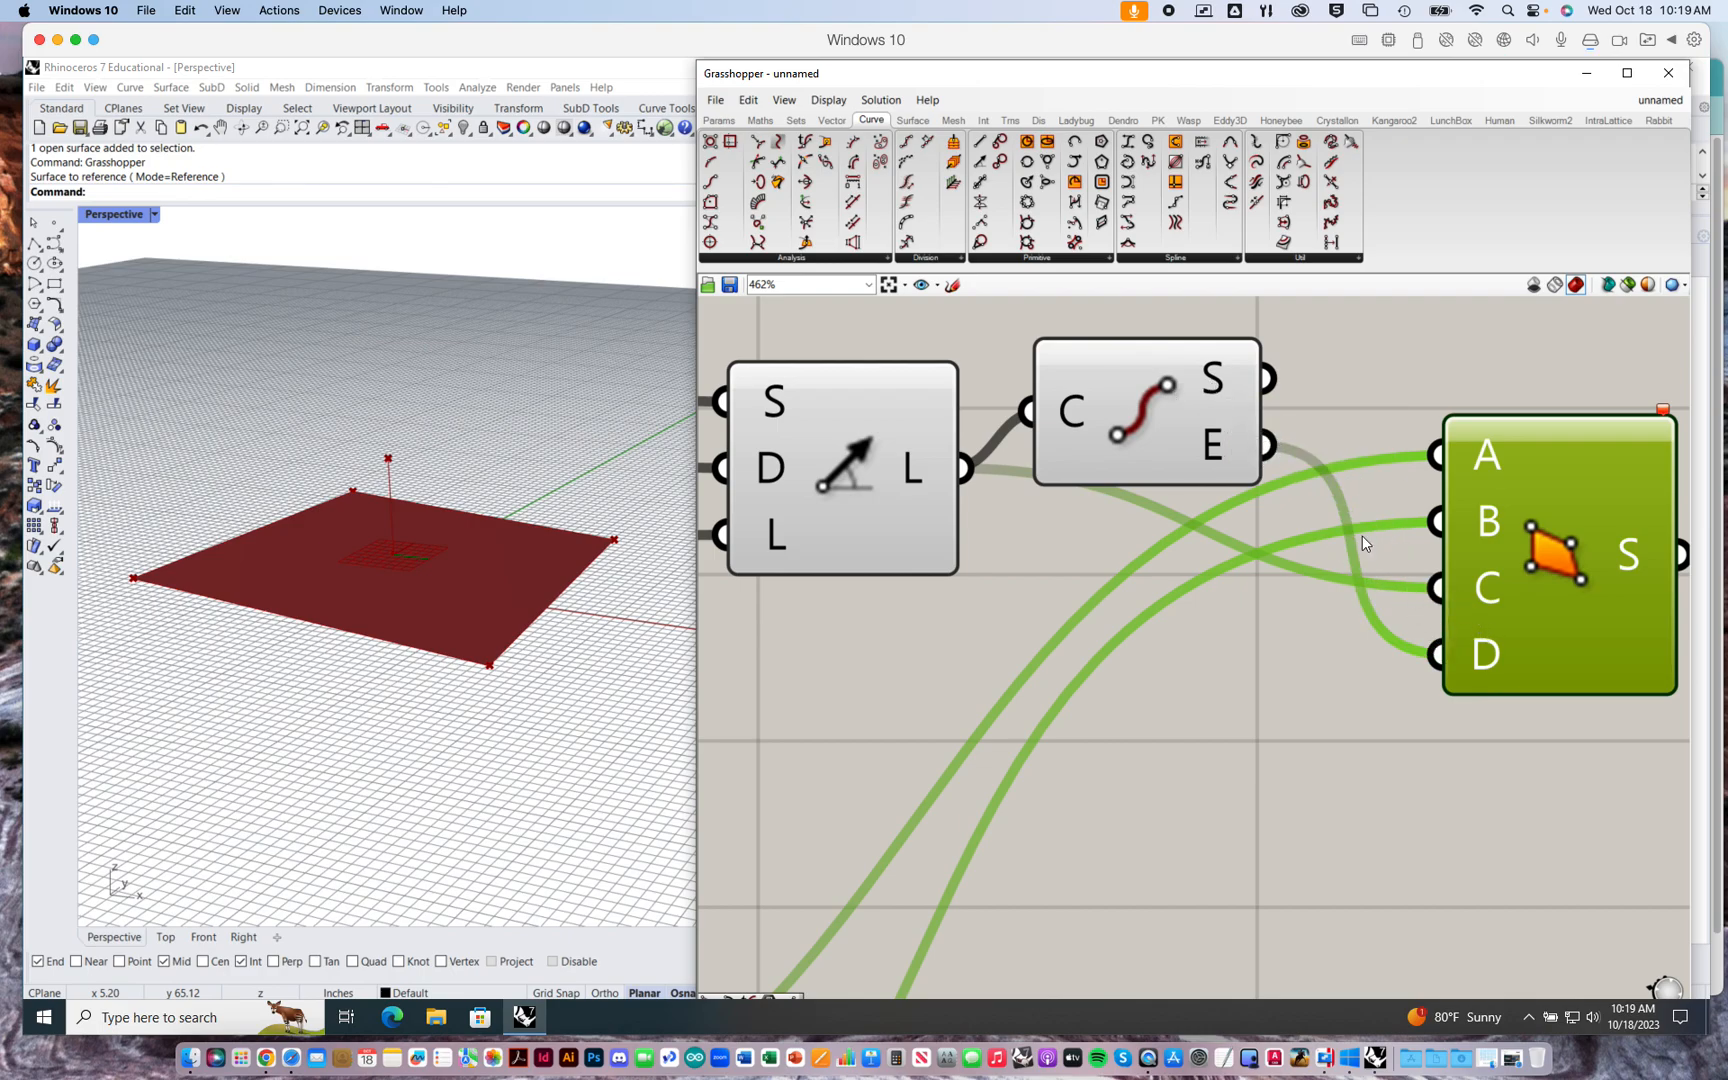
pyautogui.moveTo(1268, 445); pyautogui.dragTo(1416, 588)
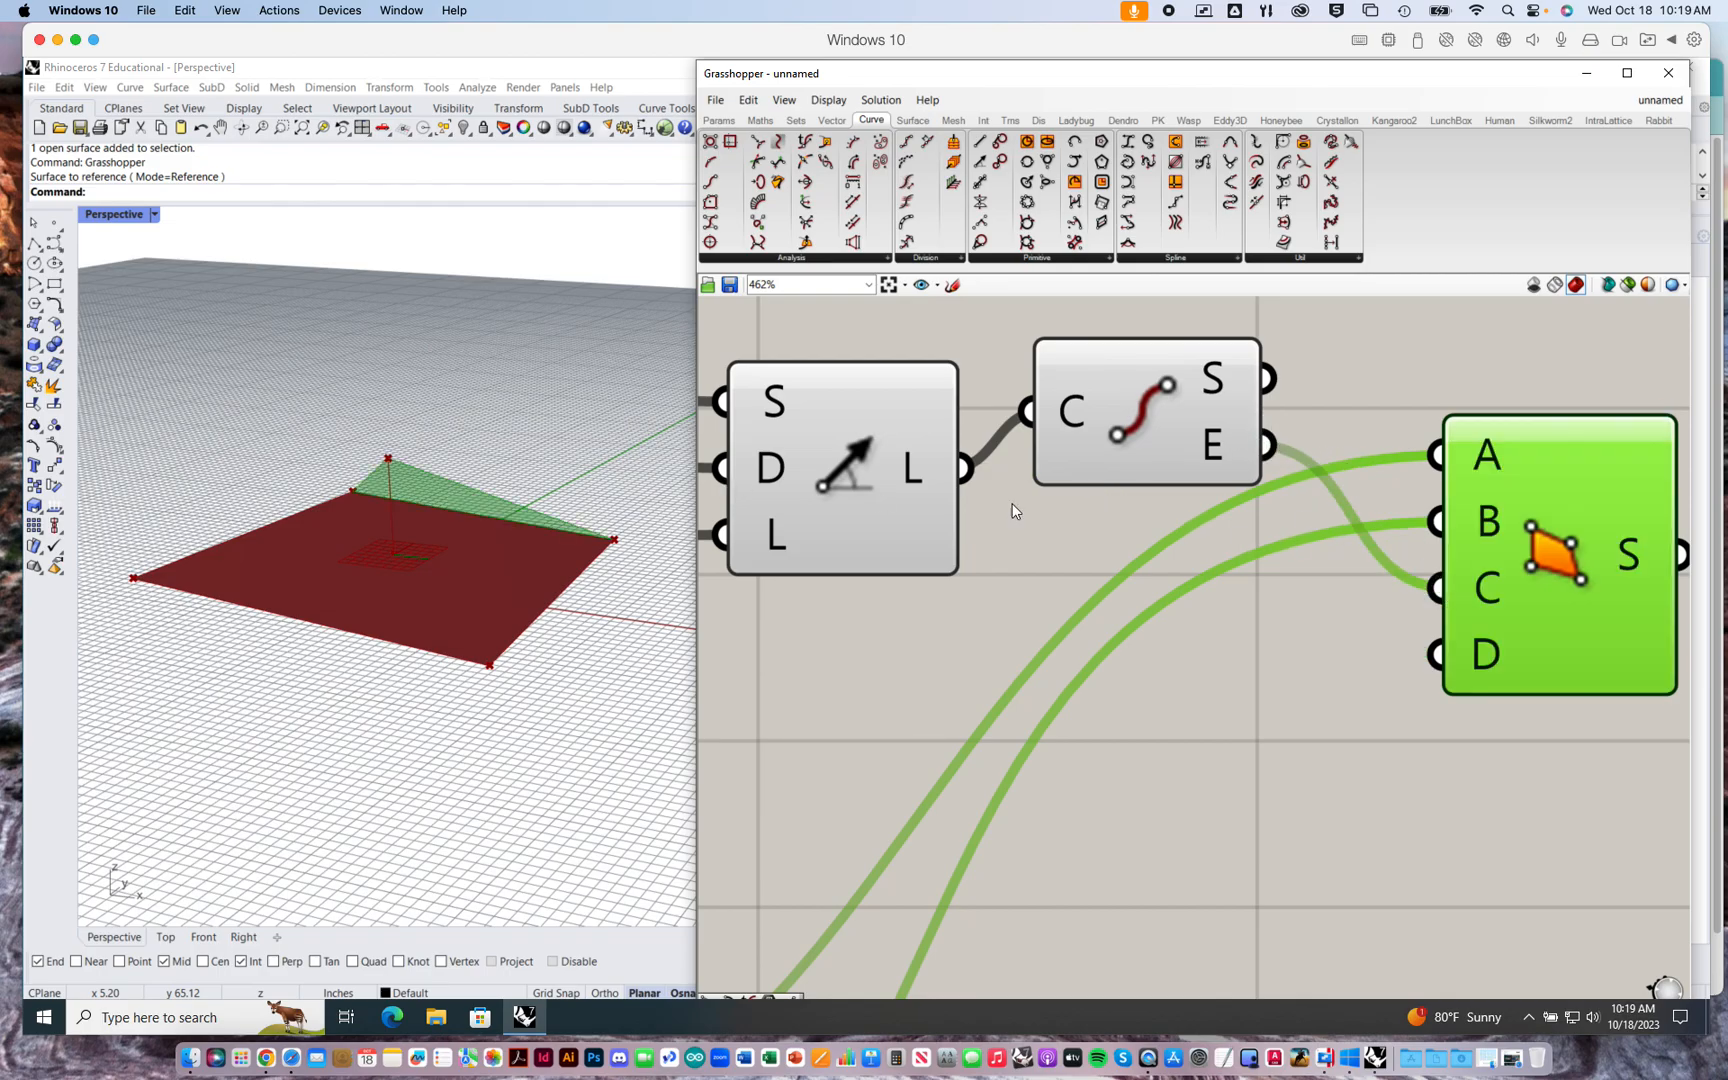
pyautogui.moveTo(545, 351)
pyautogui.mouseDown(button='right')
pyautogui.moveTo(417, 347)
pyautogui.moveTo(530, 378)
pyautogui.mouseUp(button='right')
# - Set the Length slider's domain to a minimum of -30 and a maximum of 30, and its value to -23.800
pyautogui.scroll(-8, 1133, 647)
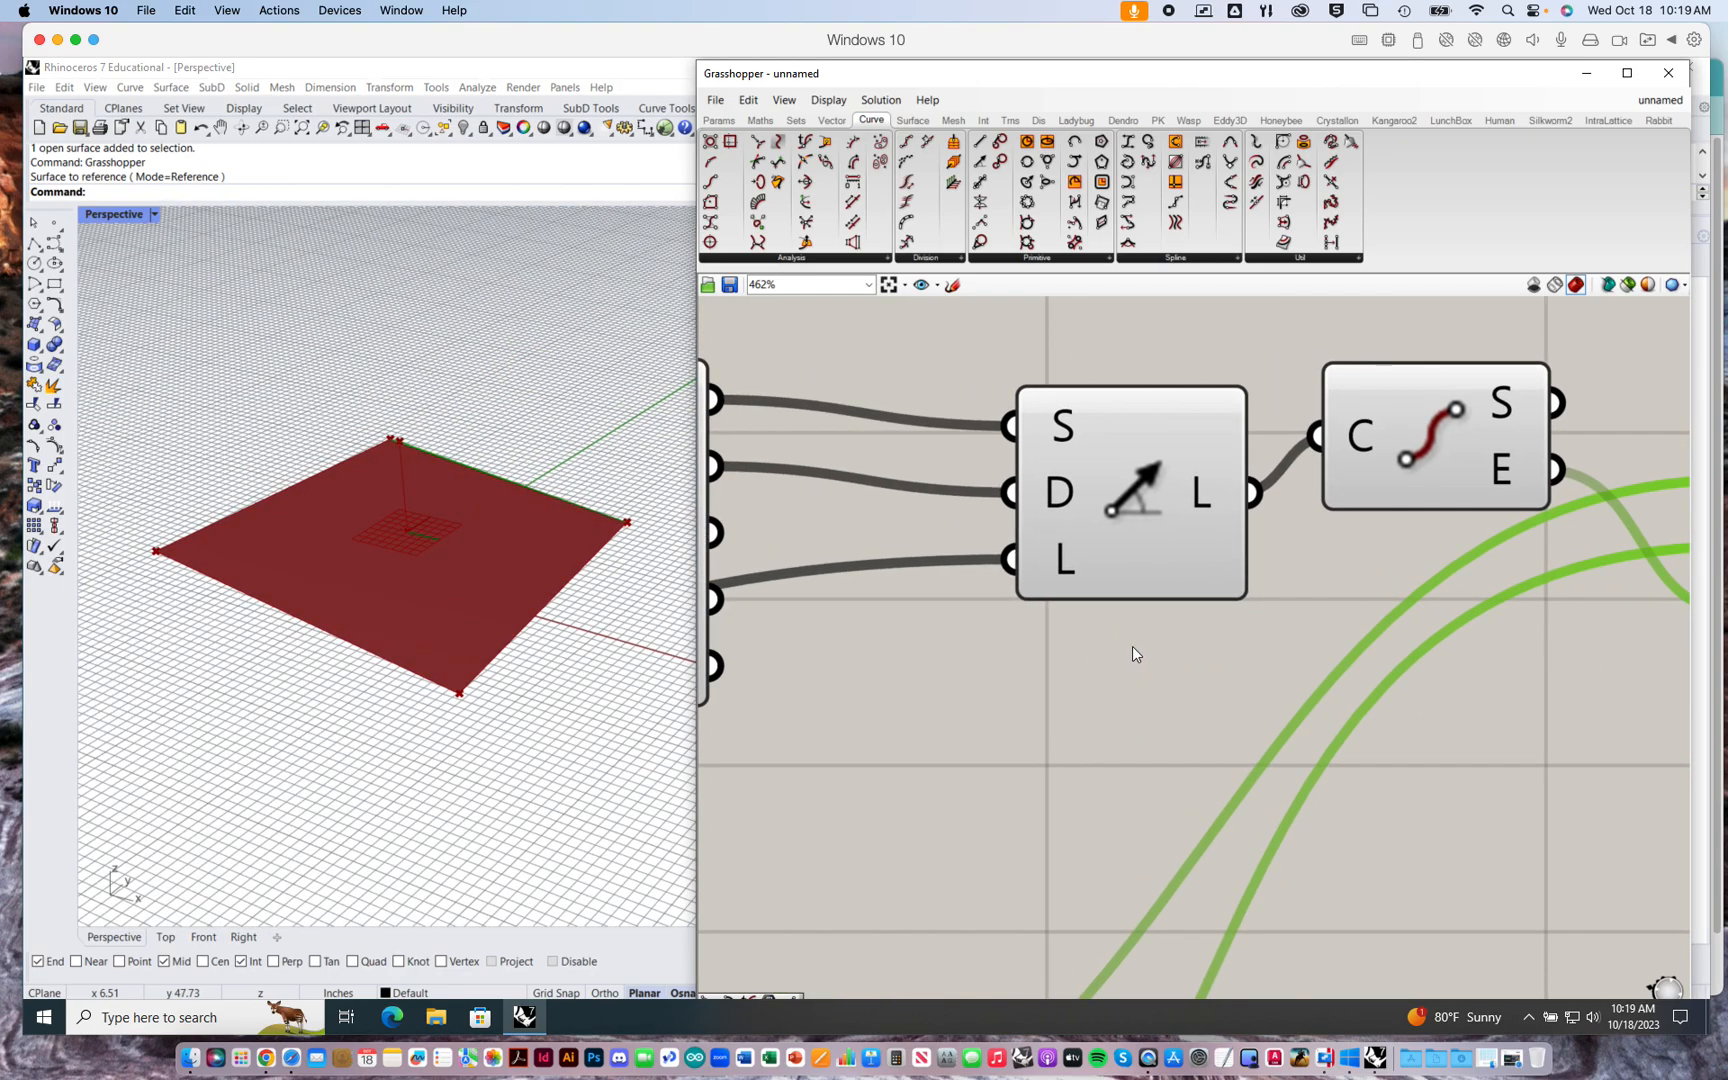
pyautogui.doubleClick(853, 630)
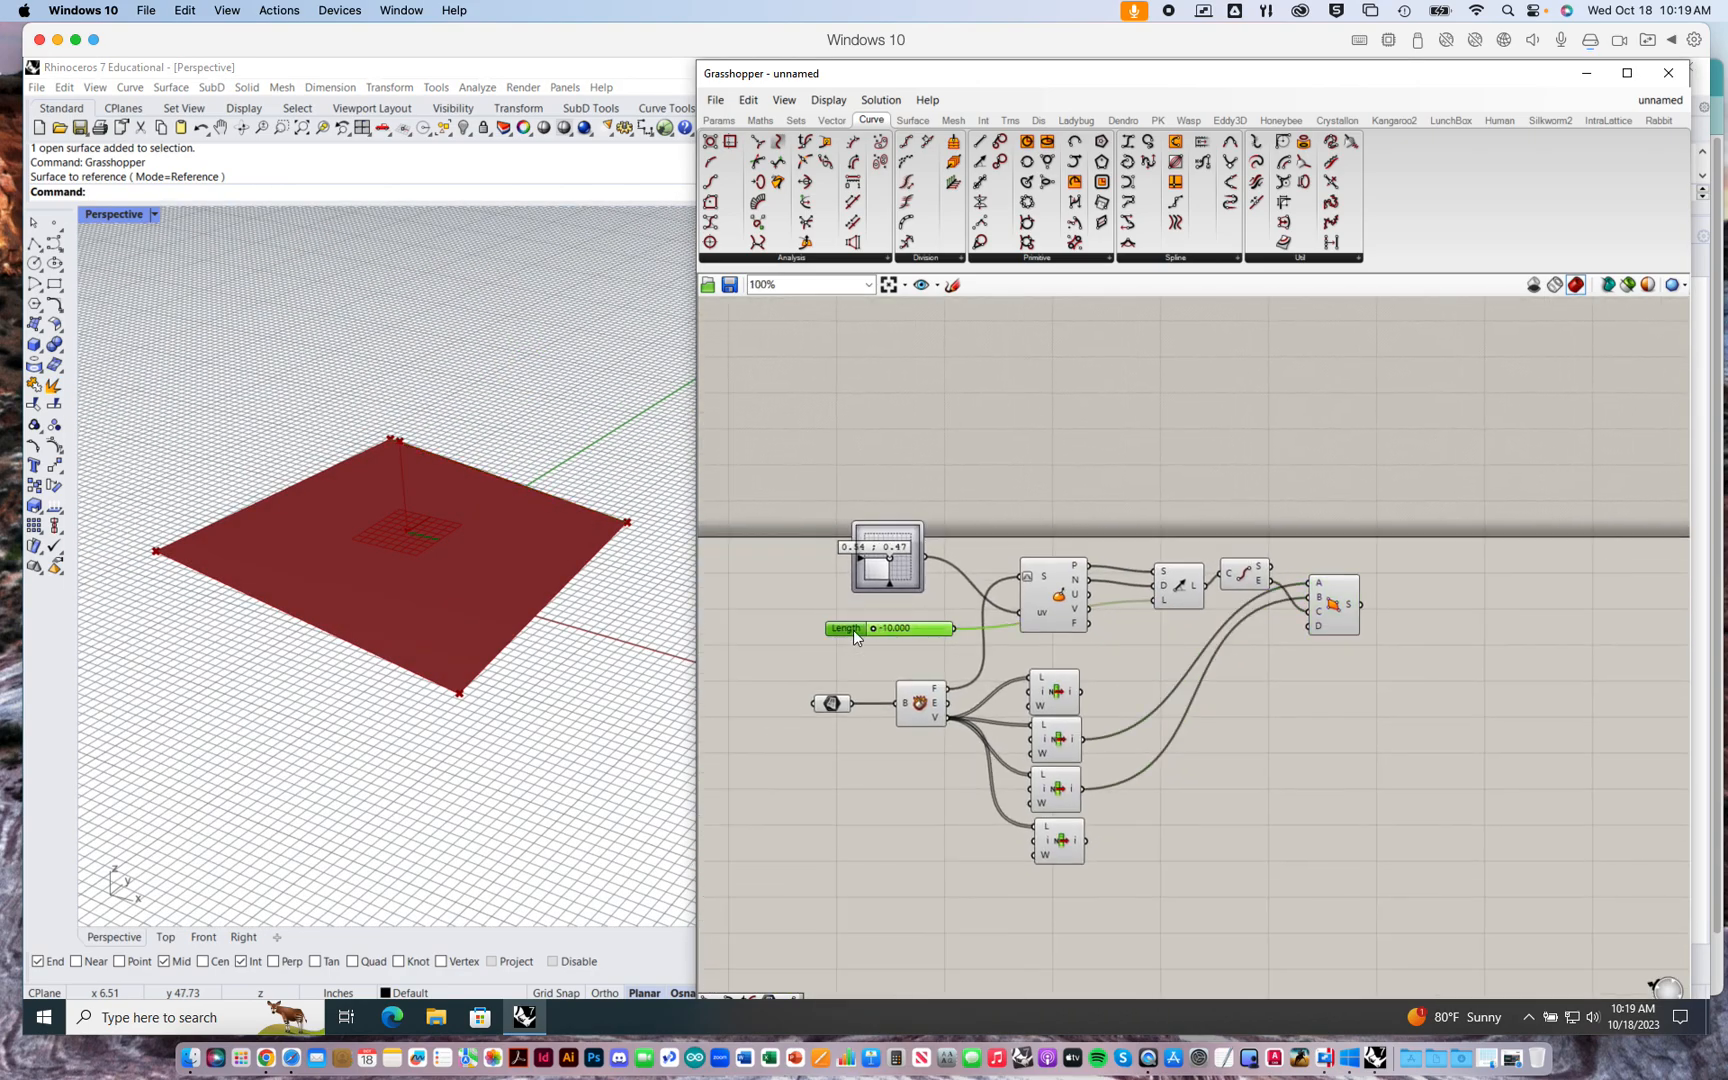
pyautogui.doubleClick(885, 660)
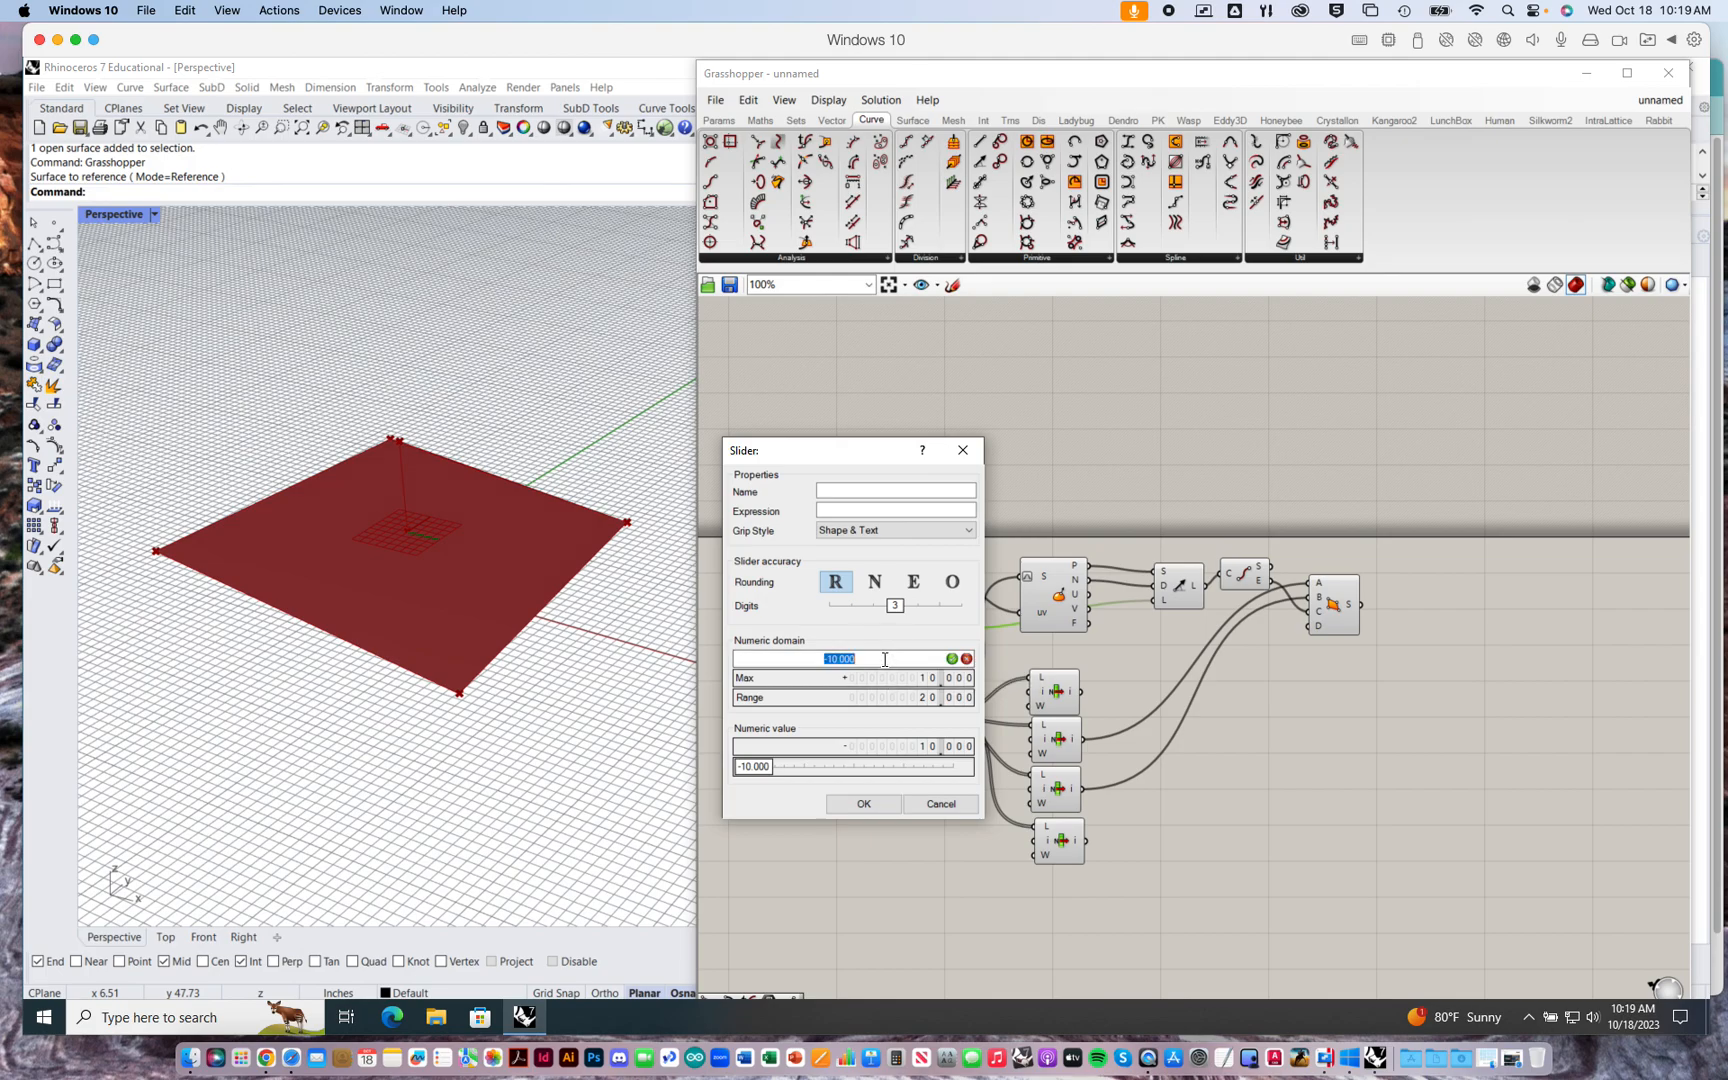
pyautogui.write('-30')
pyautogui.press('Return')
pyautogui.doubleClick(884, 678)
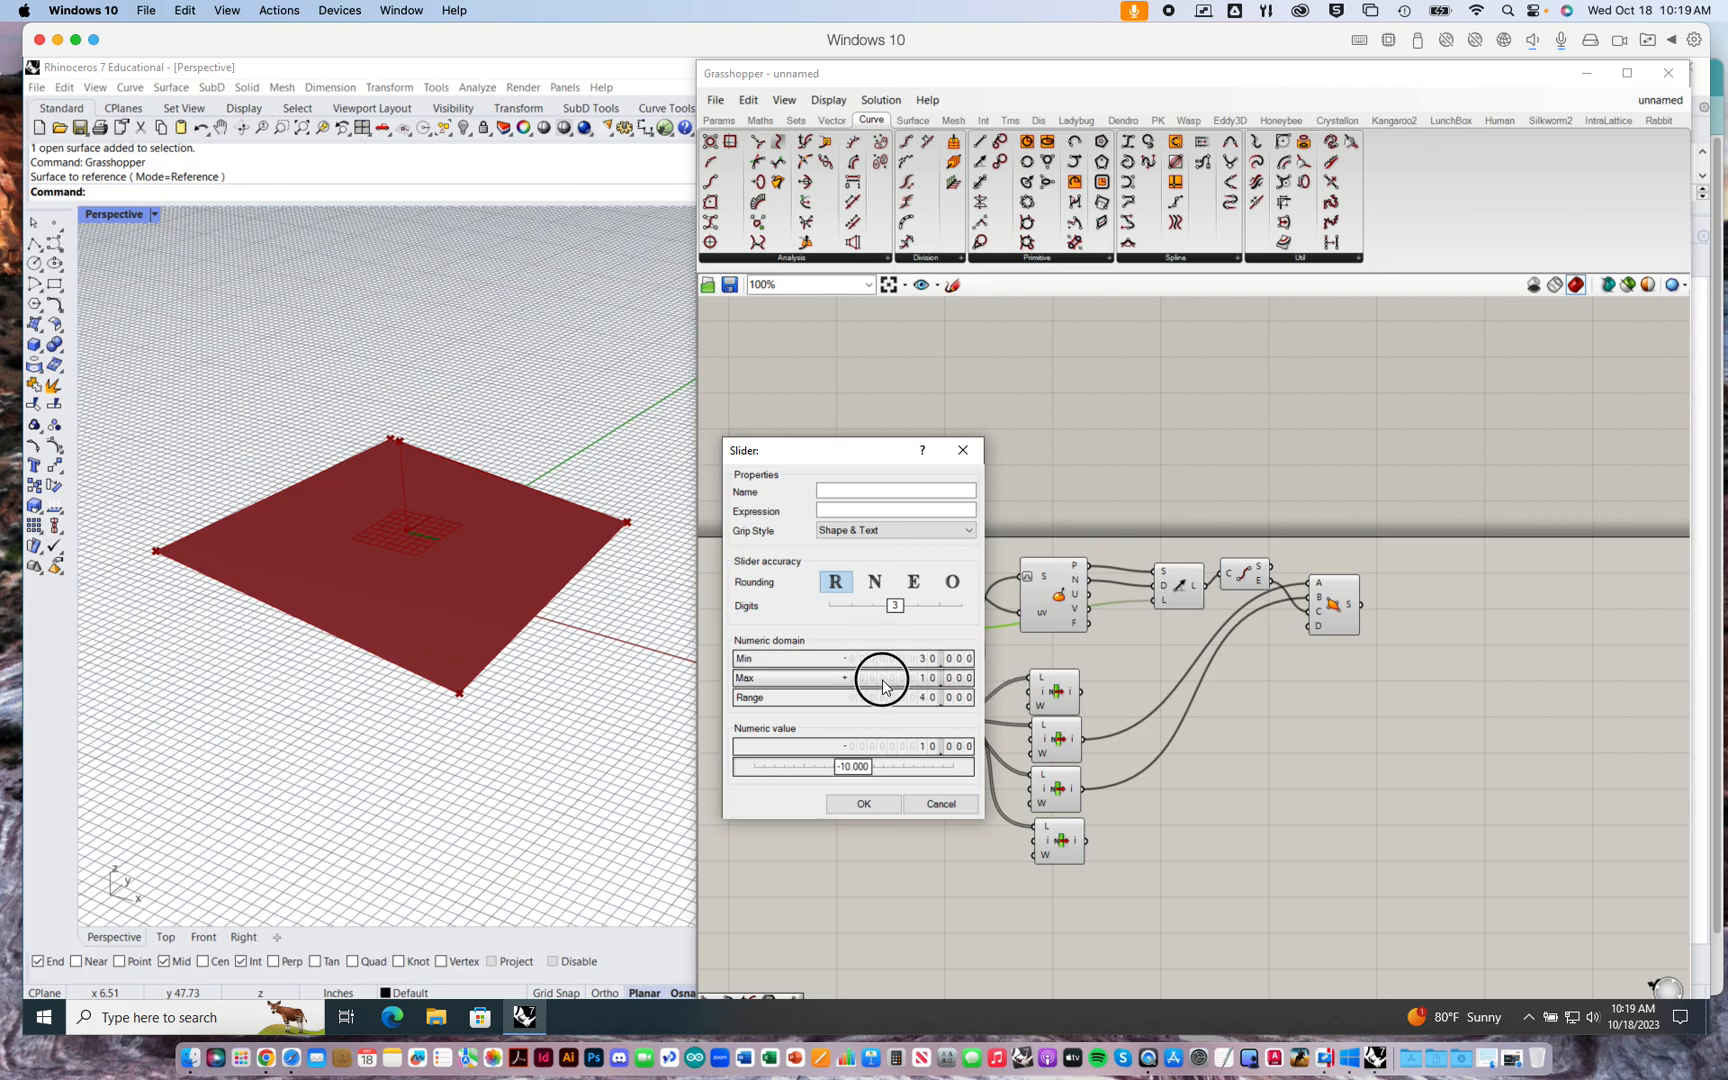
pyautogui.write('30')
pyautogui.press('Return')
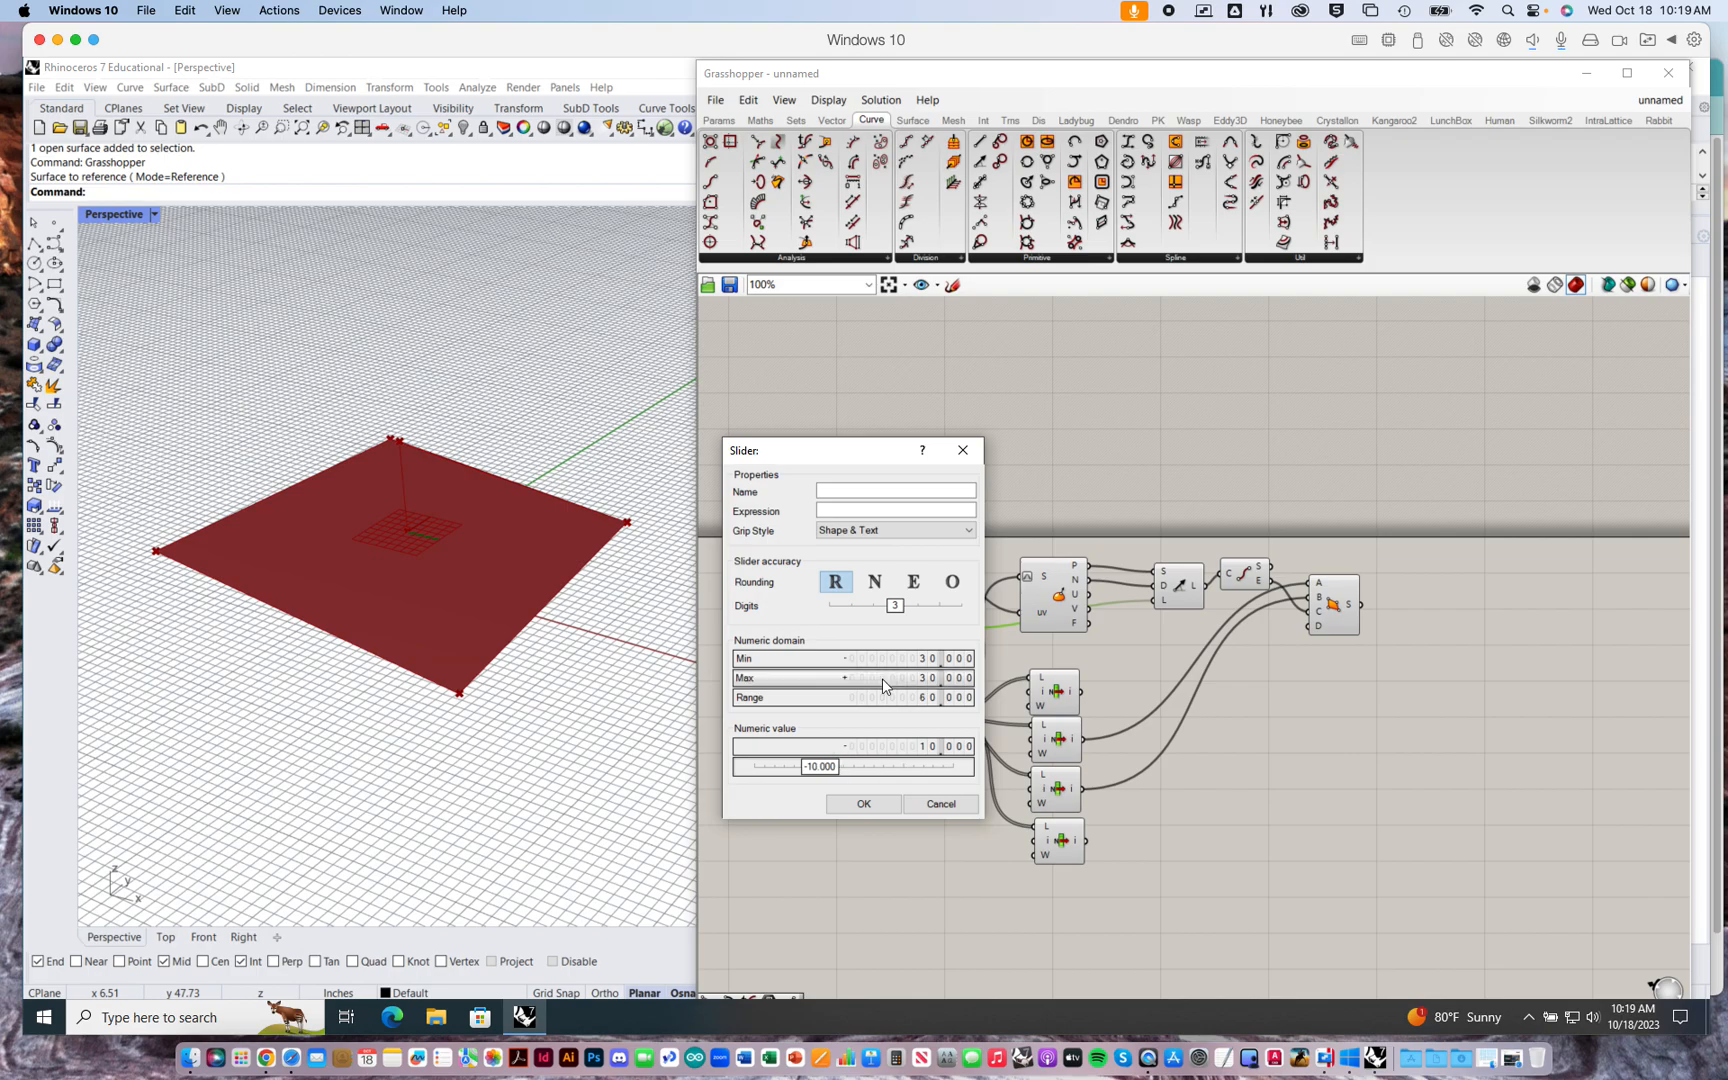
pyautogui.click(862, 803)
pyautogui.moveTo(896, 626); pyautogui.dragTo(879, 627)
pyautogui.click(1466, 570)
# - Place a second 4Point Surface component below the existing one
pyautogui.moveTo(1460, 674); pyautogui.dragTo(1418, 632, button='right')
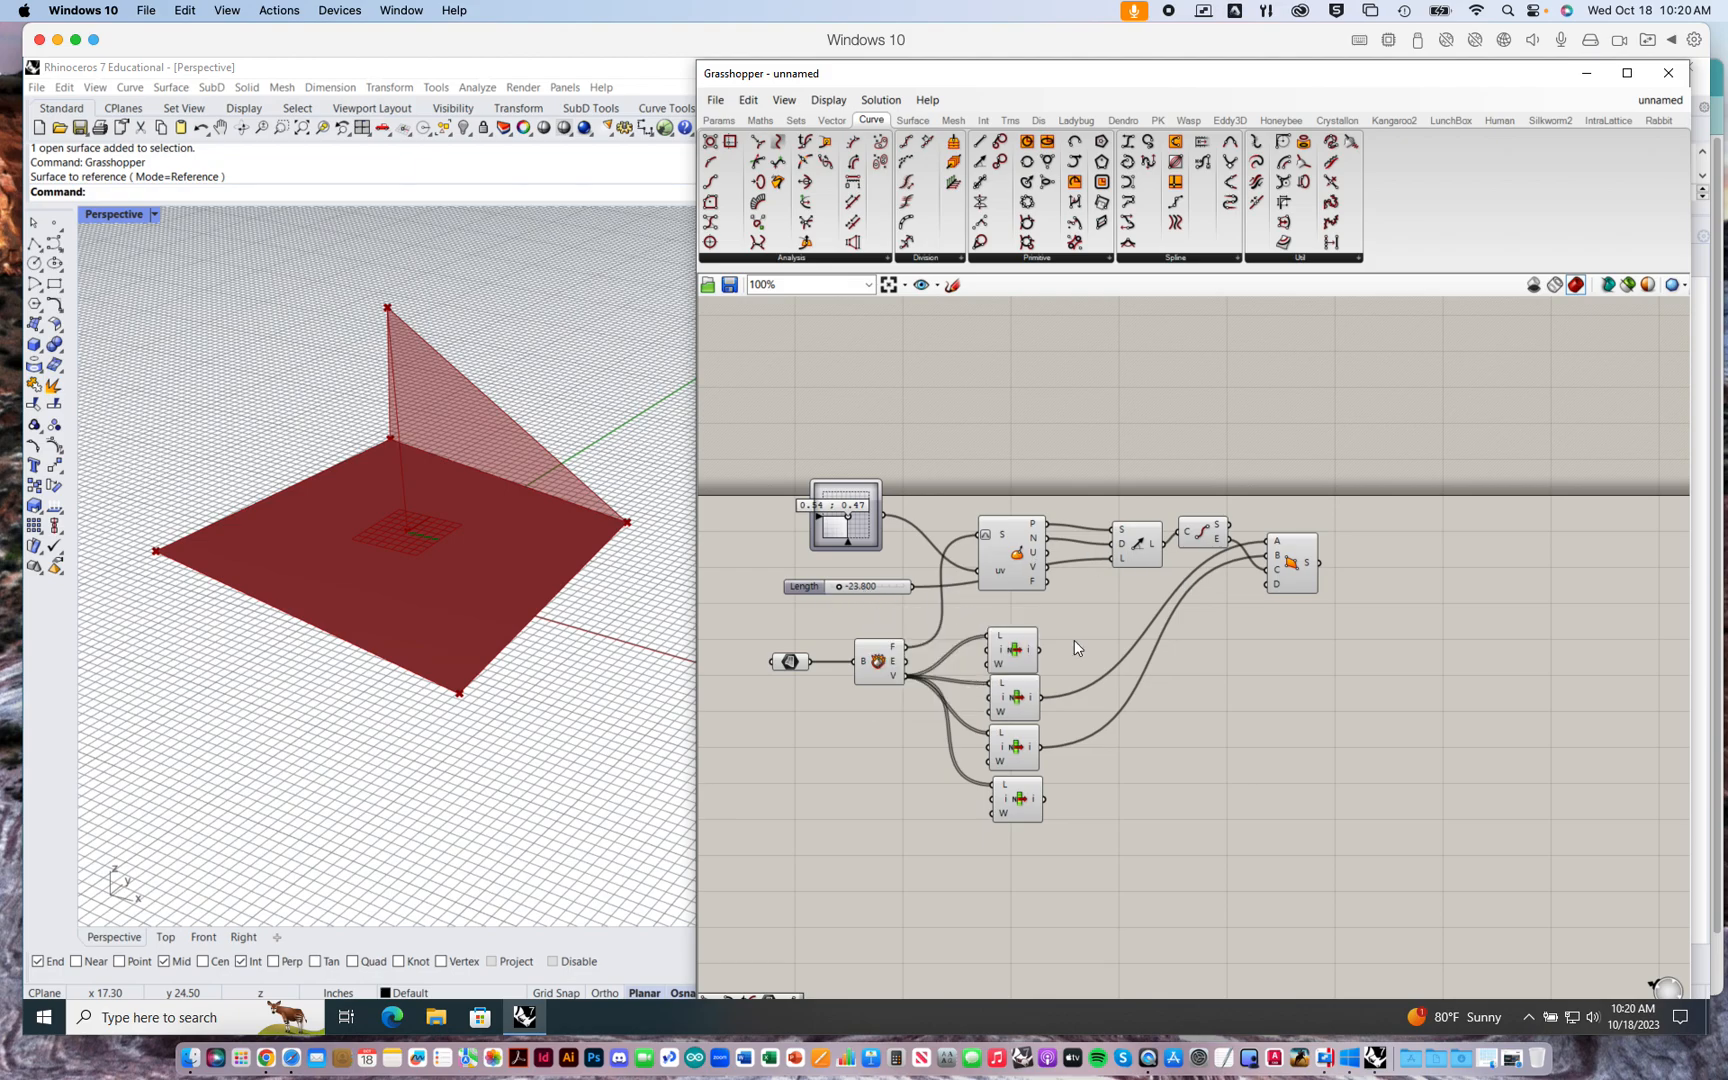
pyautogui.moveTo(1348, 691); pyautogui.dragTo(1324, 691, button='right')
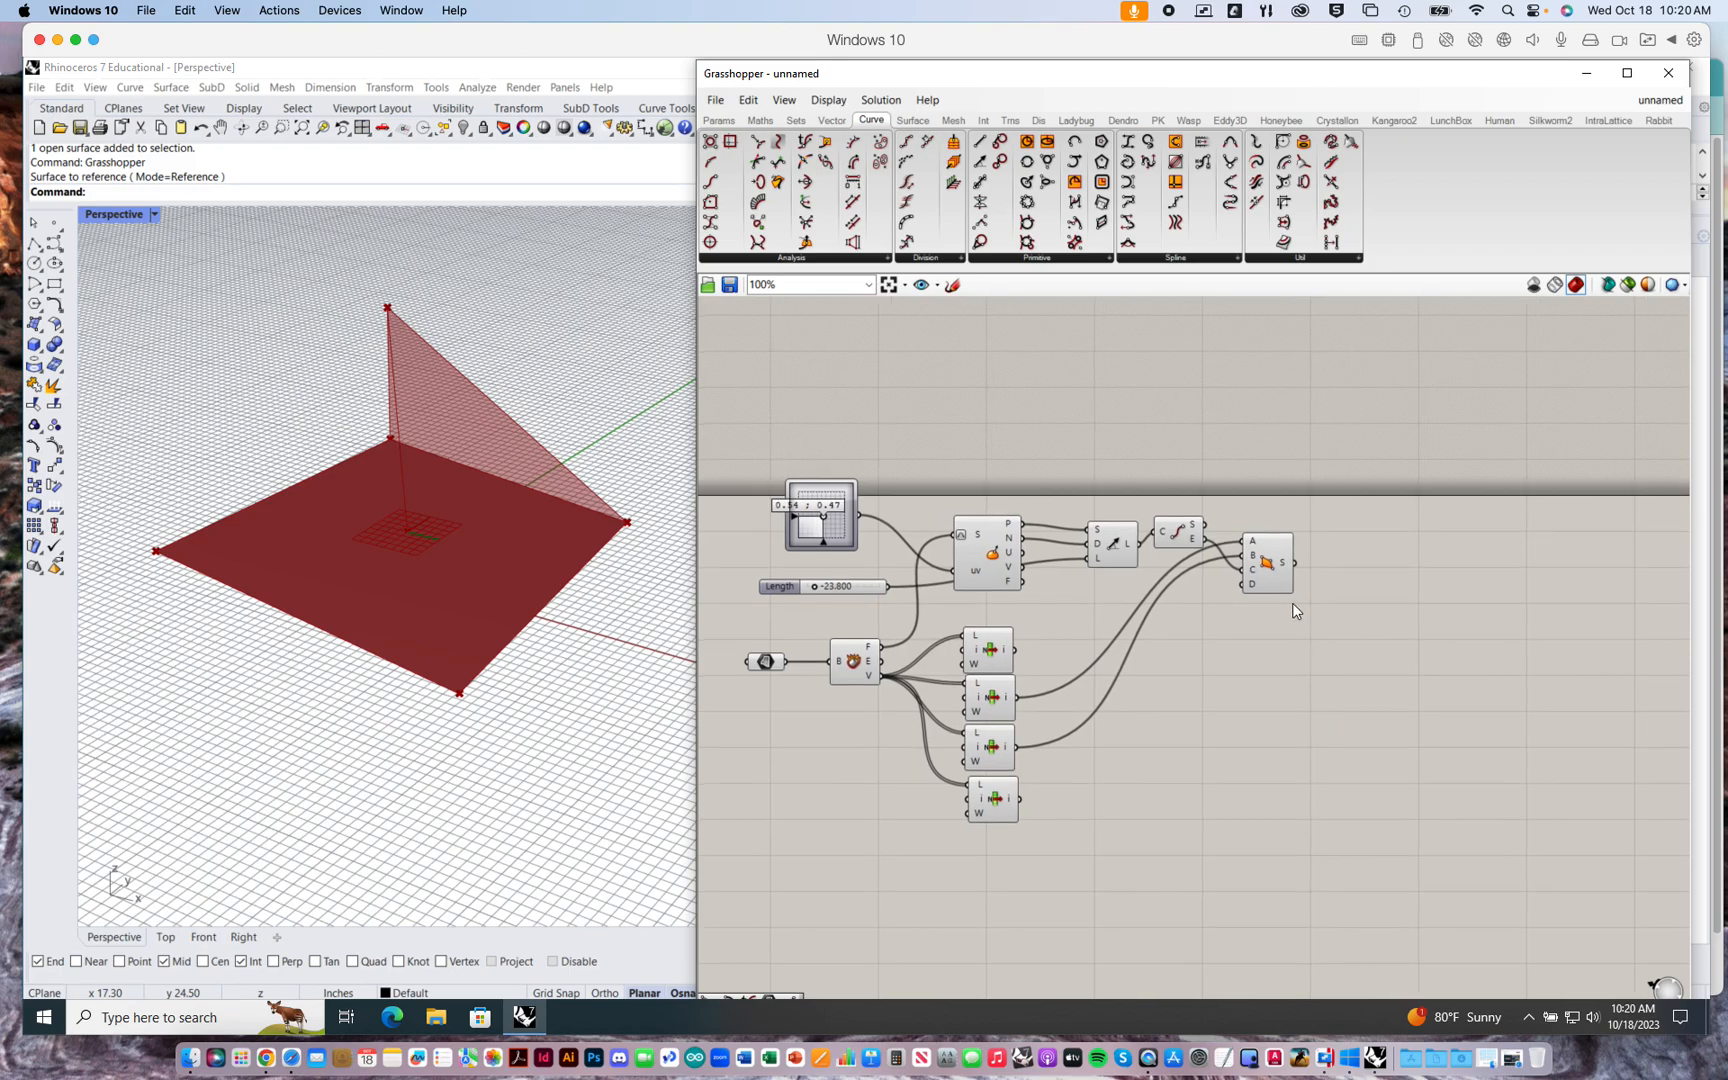
pyautogui.scroll(2, 1345, 592)
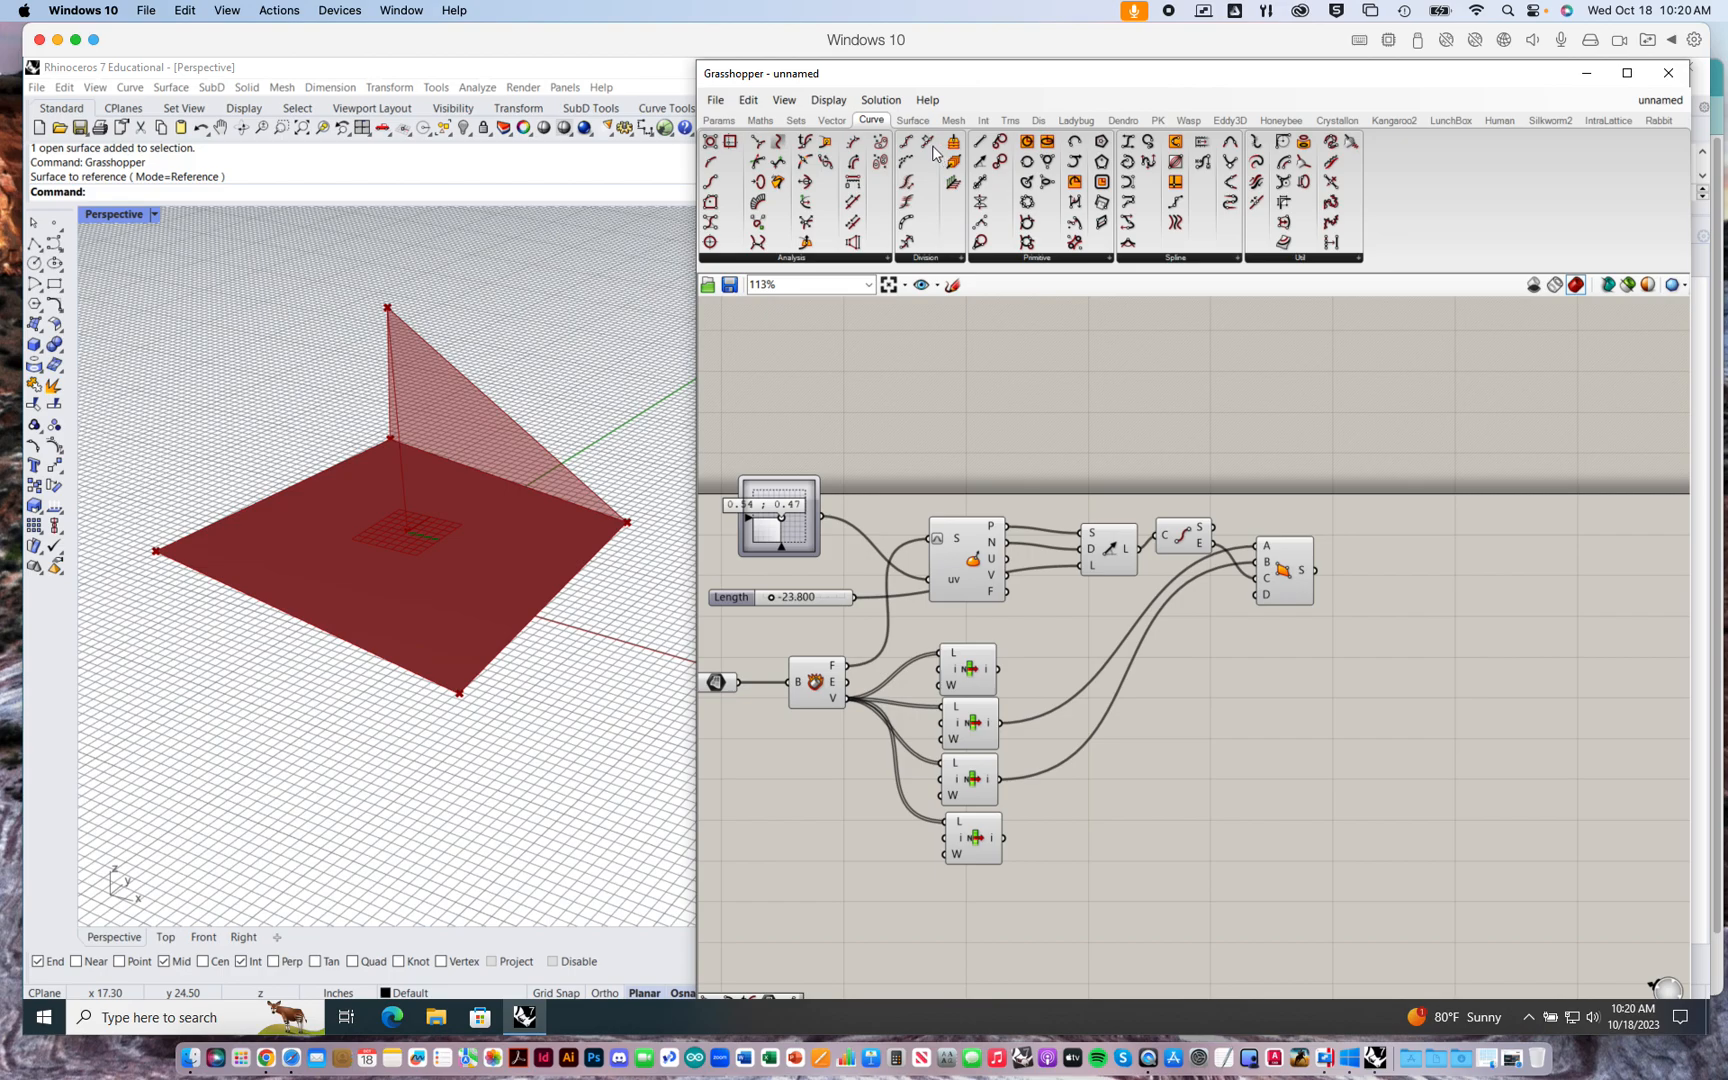
pyautogui.click(912, 120)
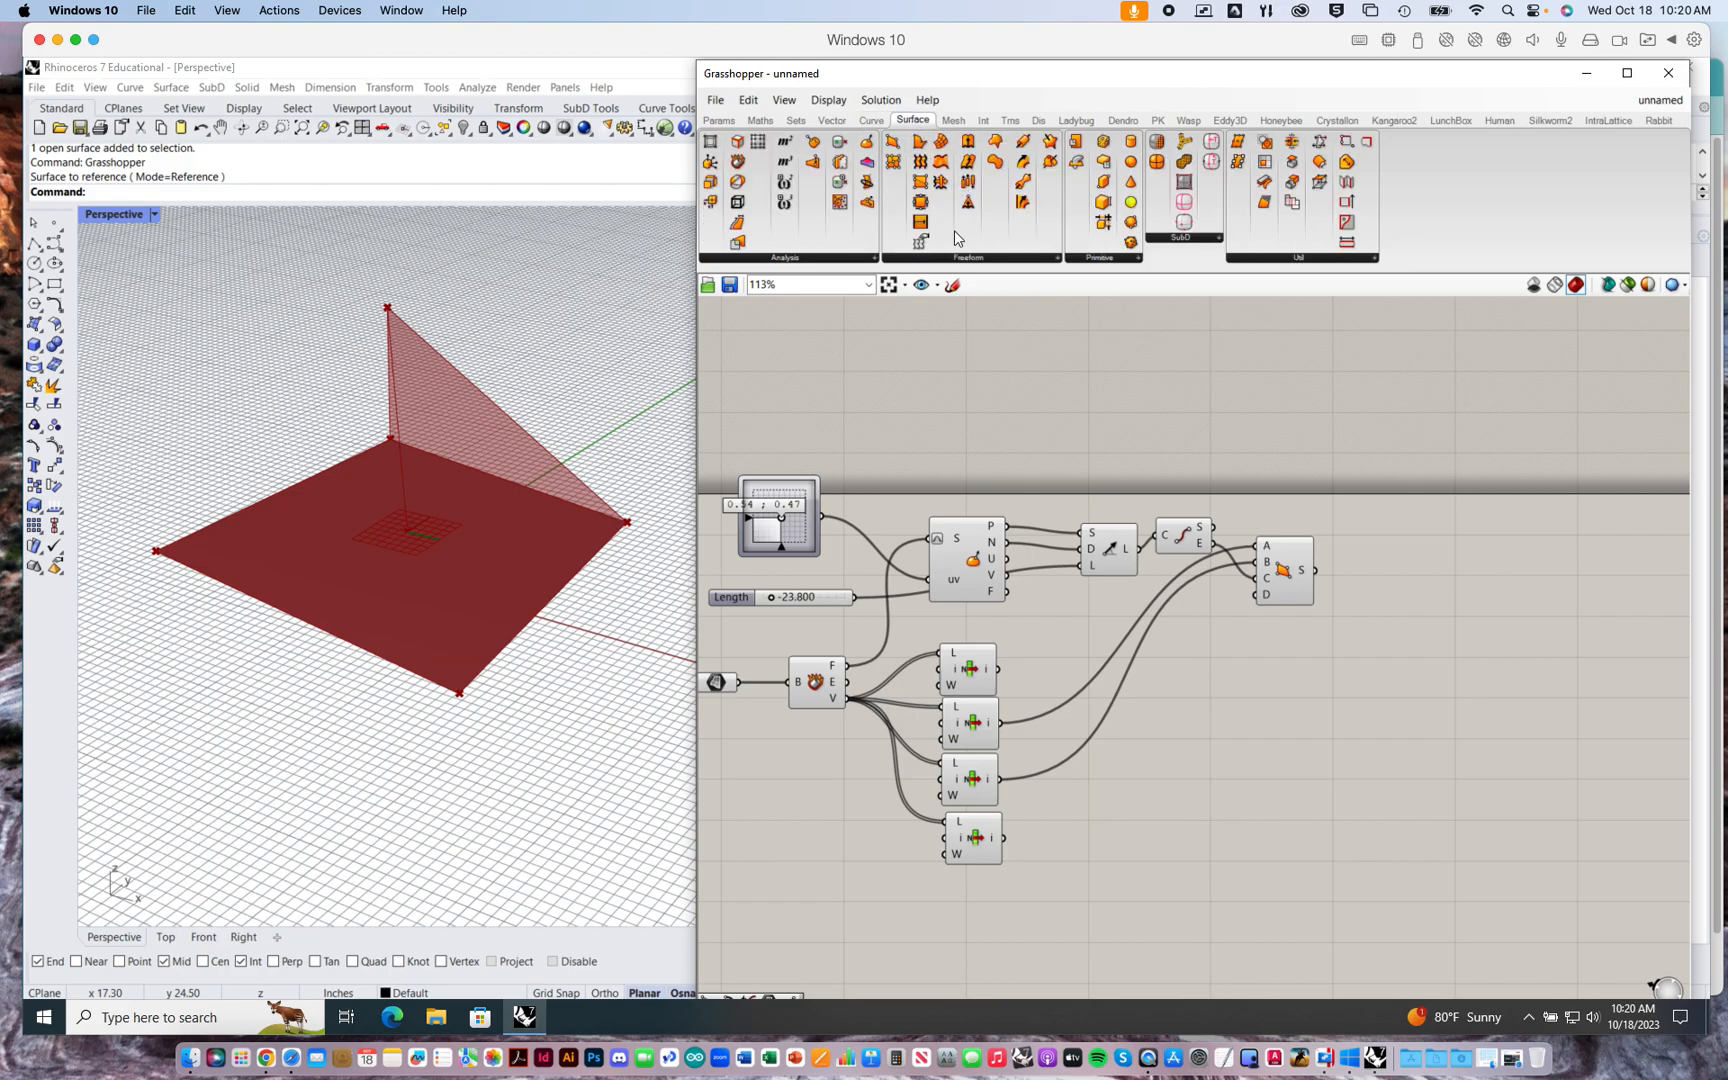
pyautogui.click(960, 262)
pyautogui.moveTo(953, 284); pyautogui.dragTo(1278, 694)
# - Connect the third and fourth List Item outputs to corners A and B of the new 4Point Surface and the End Points end output to corner C
pyautogui.moveTo(1002, 778); pyautogui.dragTo(1253, 670)
pyautogui.moveTo(1007, 838); pyautogui.dragTo(1253, 686)
pyautogui.moveTo(1214, 543); pyautogui.dragTo(1253, 703)
pyautogui.click(1290, 705)
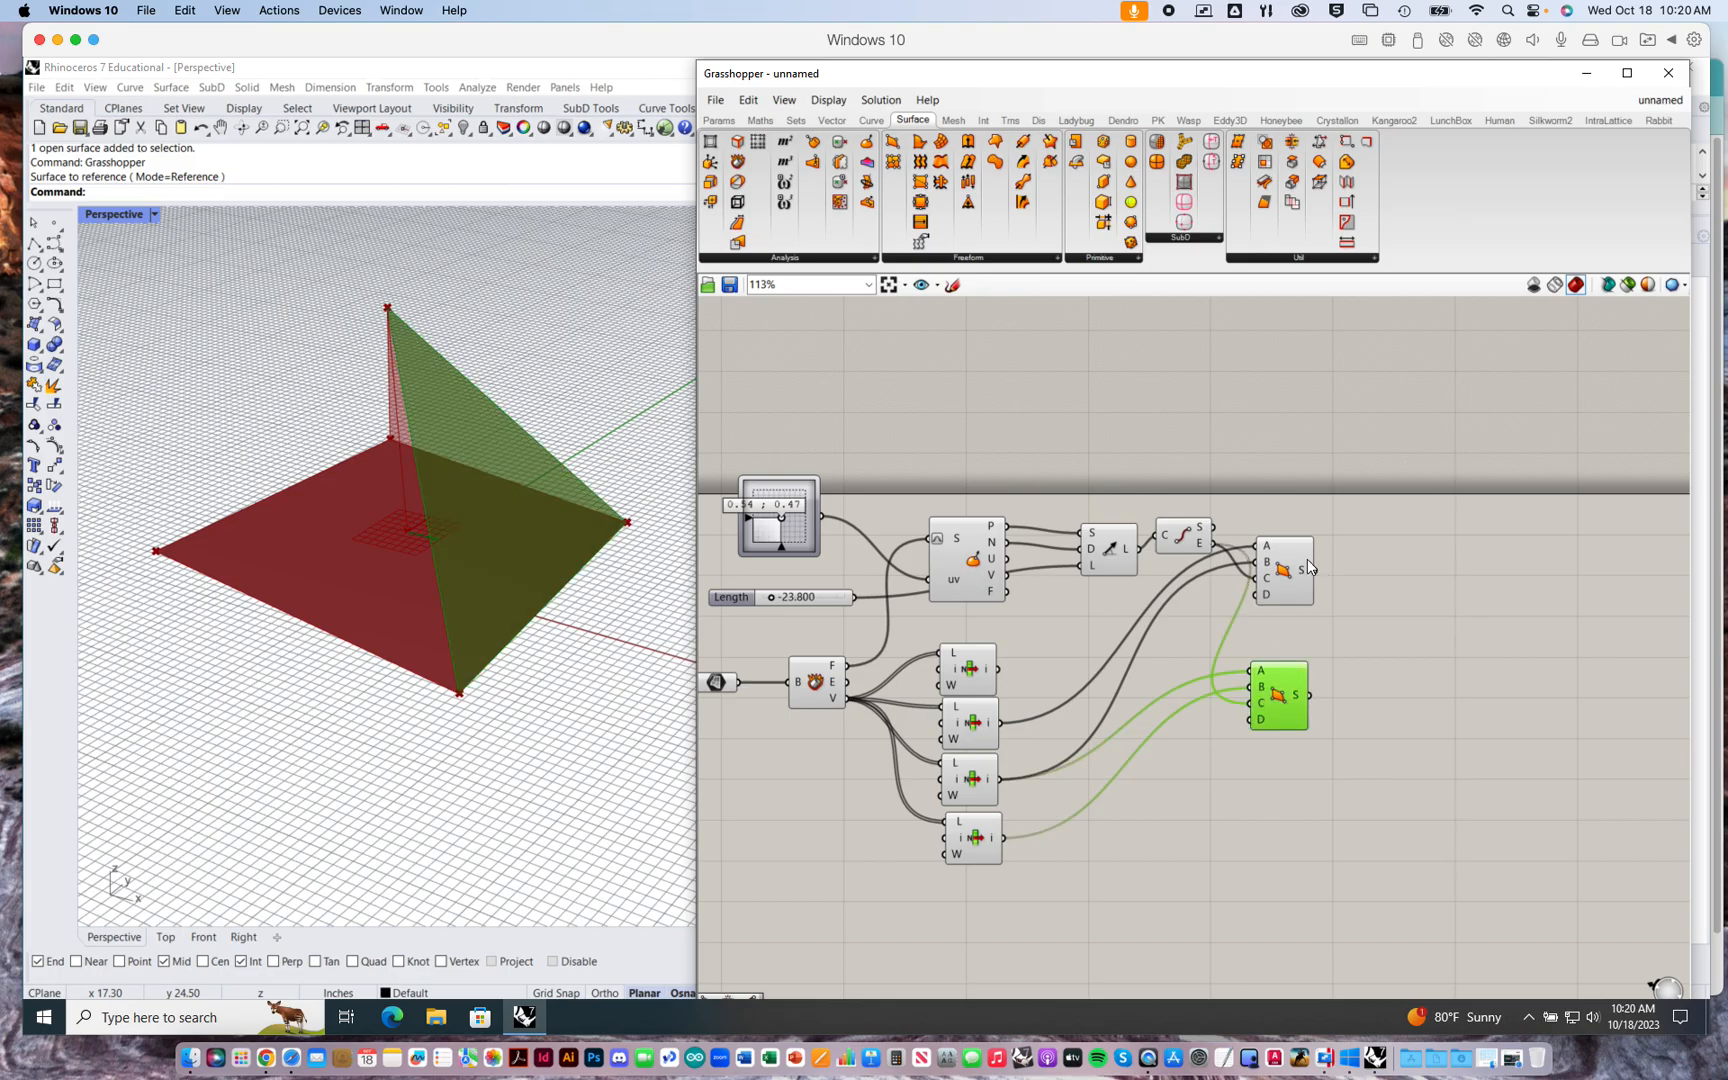
# - Adjust the raised point by setting the two-dimensional slider to 0.67 ; 0.43 and the Length slider to -18.503
pyautogui.click(1300, 575)
pyautogui.moveTo(461, 565); pyautogui.dragTo(518, 561, button='right')
pyautogui.click(1353, 548)
pyautogui.moveTo(1108, 493); pyautogui.dragTo(1213, 496, button='right')
pyautogui.moveTo(886, 520)
pyautogui.mouseDown()
pyautogui.moveTo(862, 536)
pyautogui.moveTo(895, 523)
pyautogui.mouseUp()
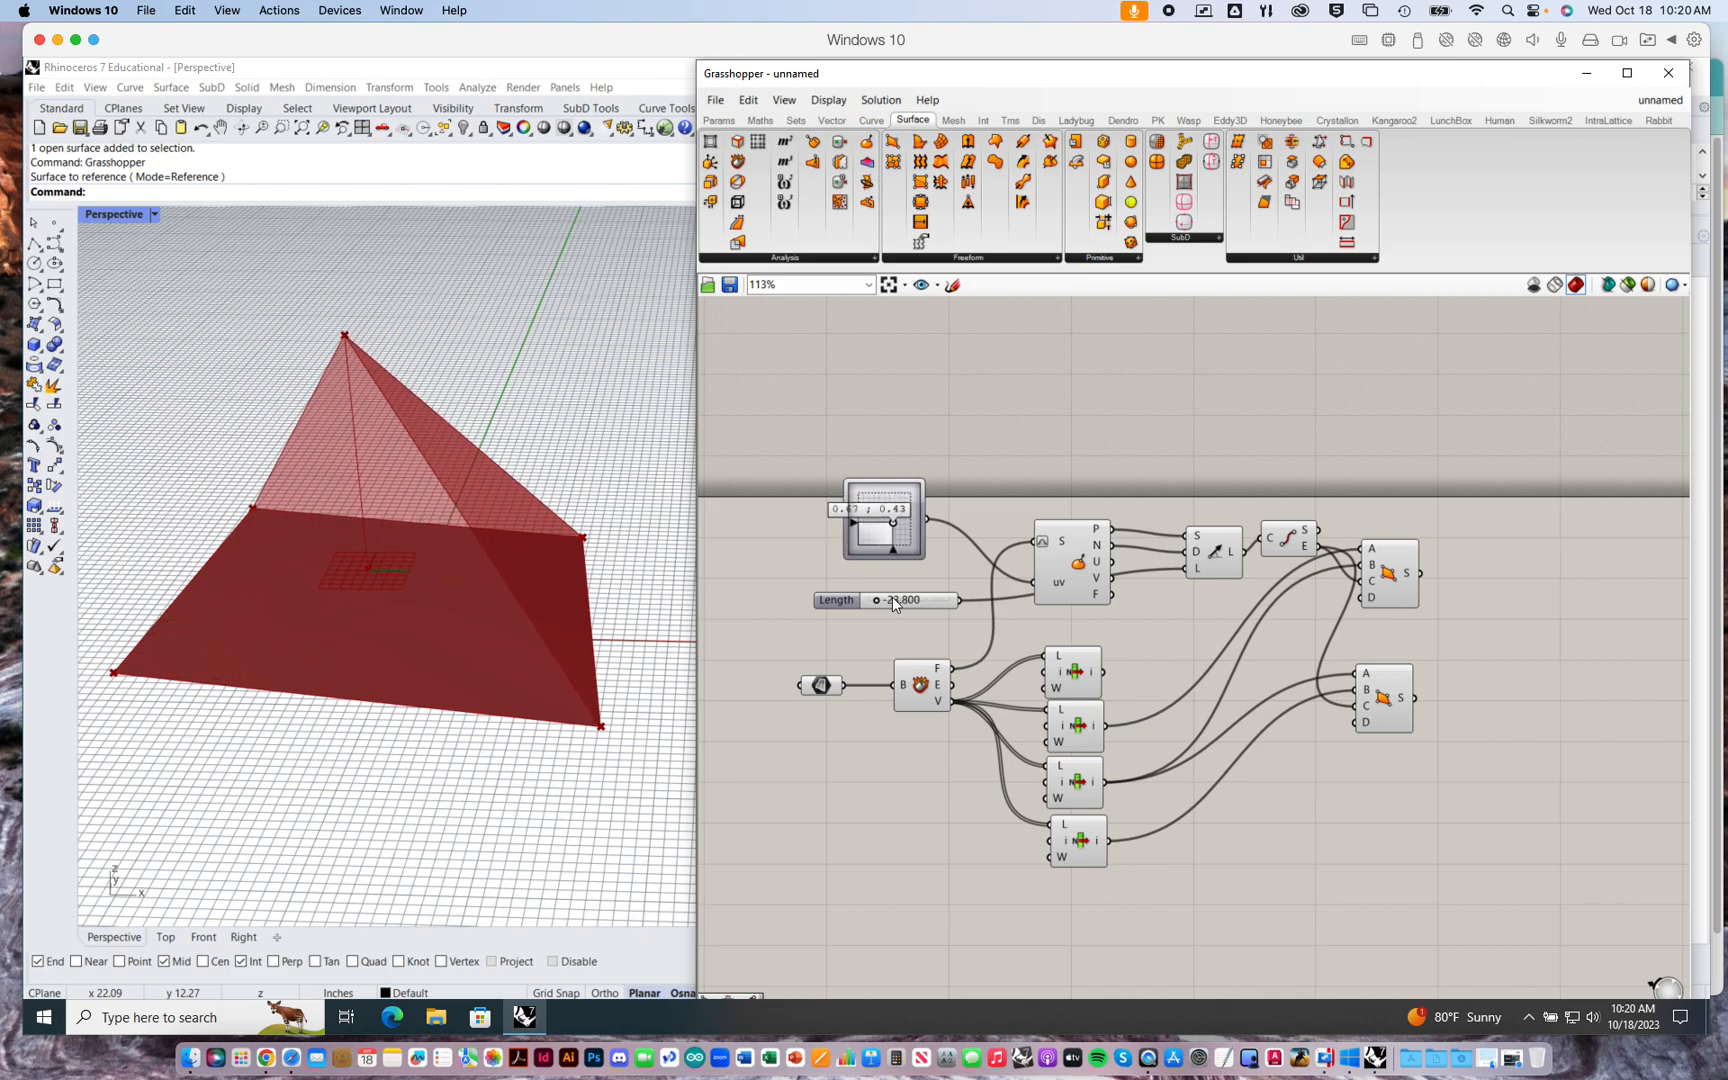
pyautogui.moveTo(874, 599)
pyautogui.mouseDown()
pyautogui.moveTo(953, 599)
pyautogui.moveTo(882, 598)
pyautogui.mouseUp()
pyautogui.click(567, 503)
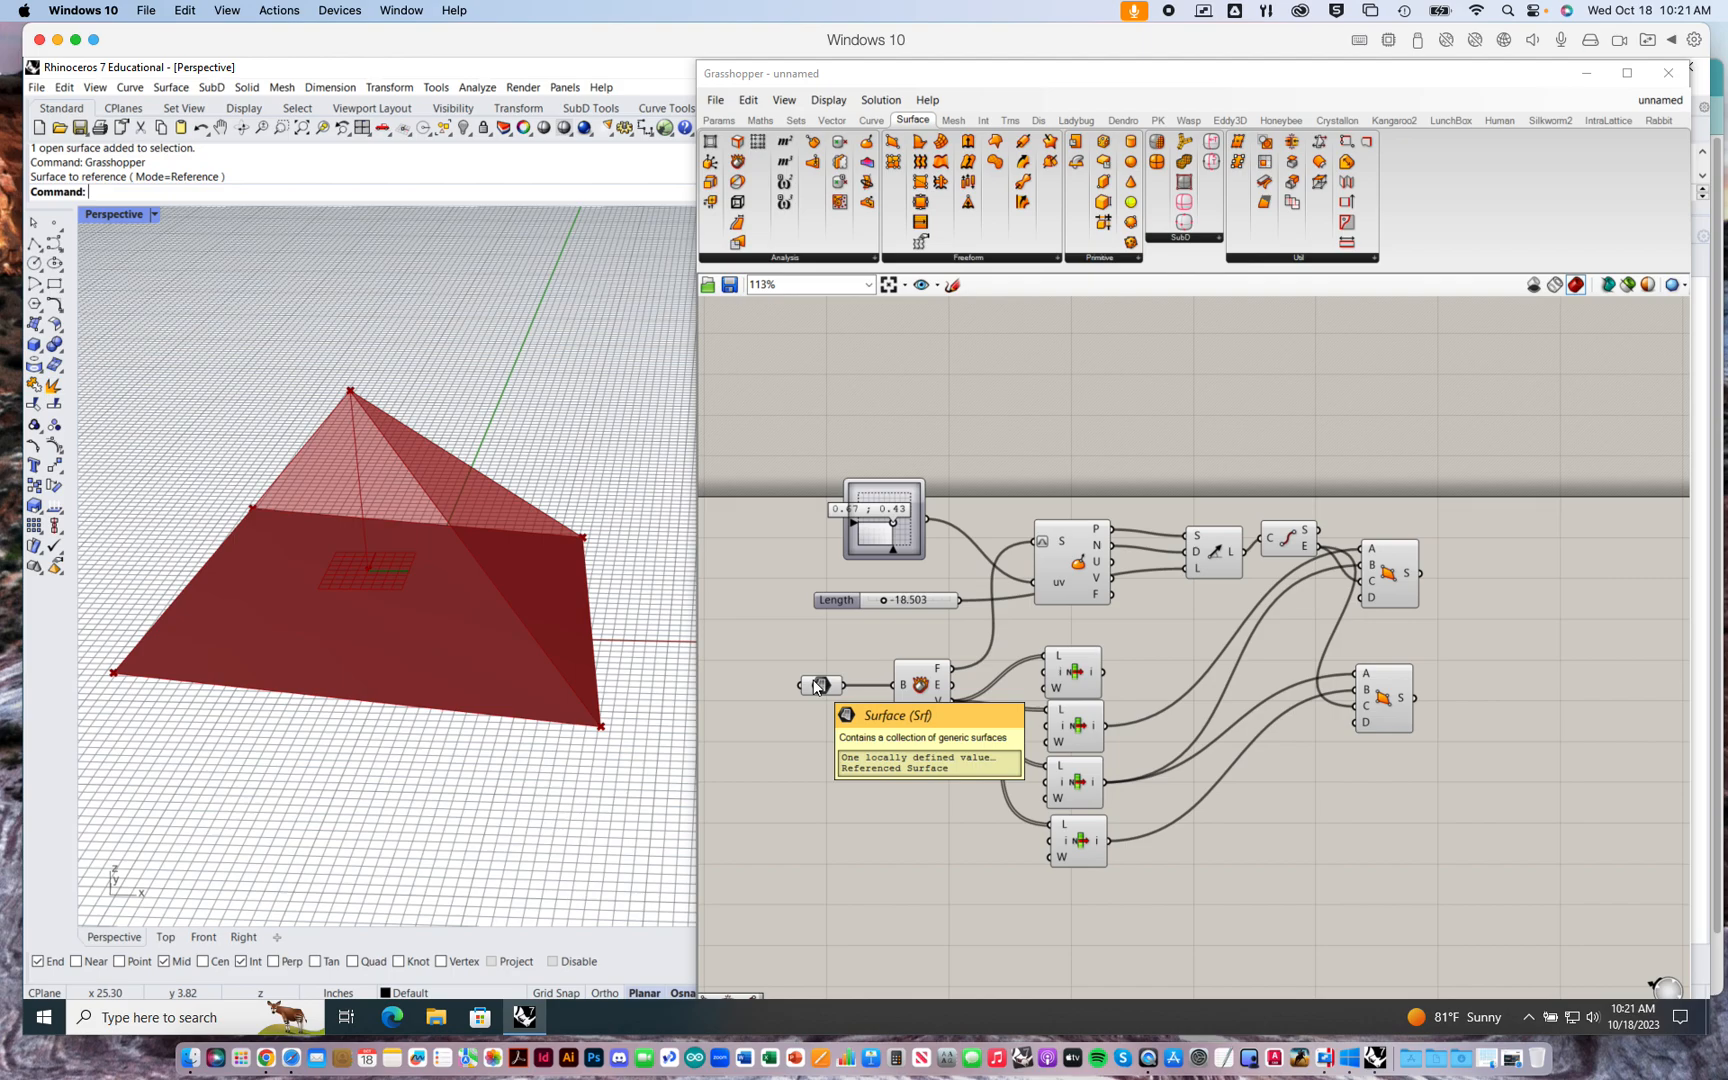
# - Try to display the control points of the referenced base surface in Rhino
pyautogui.moveTo(608, 510); pyautogui.dragTo(525, 568)
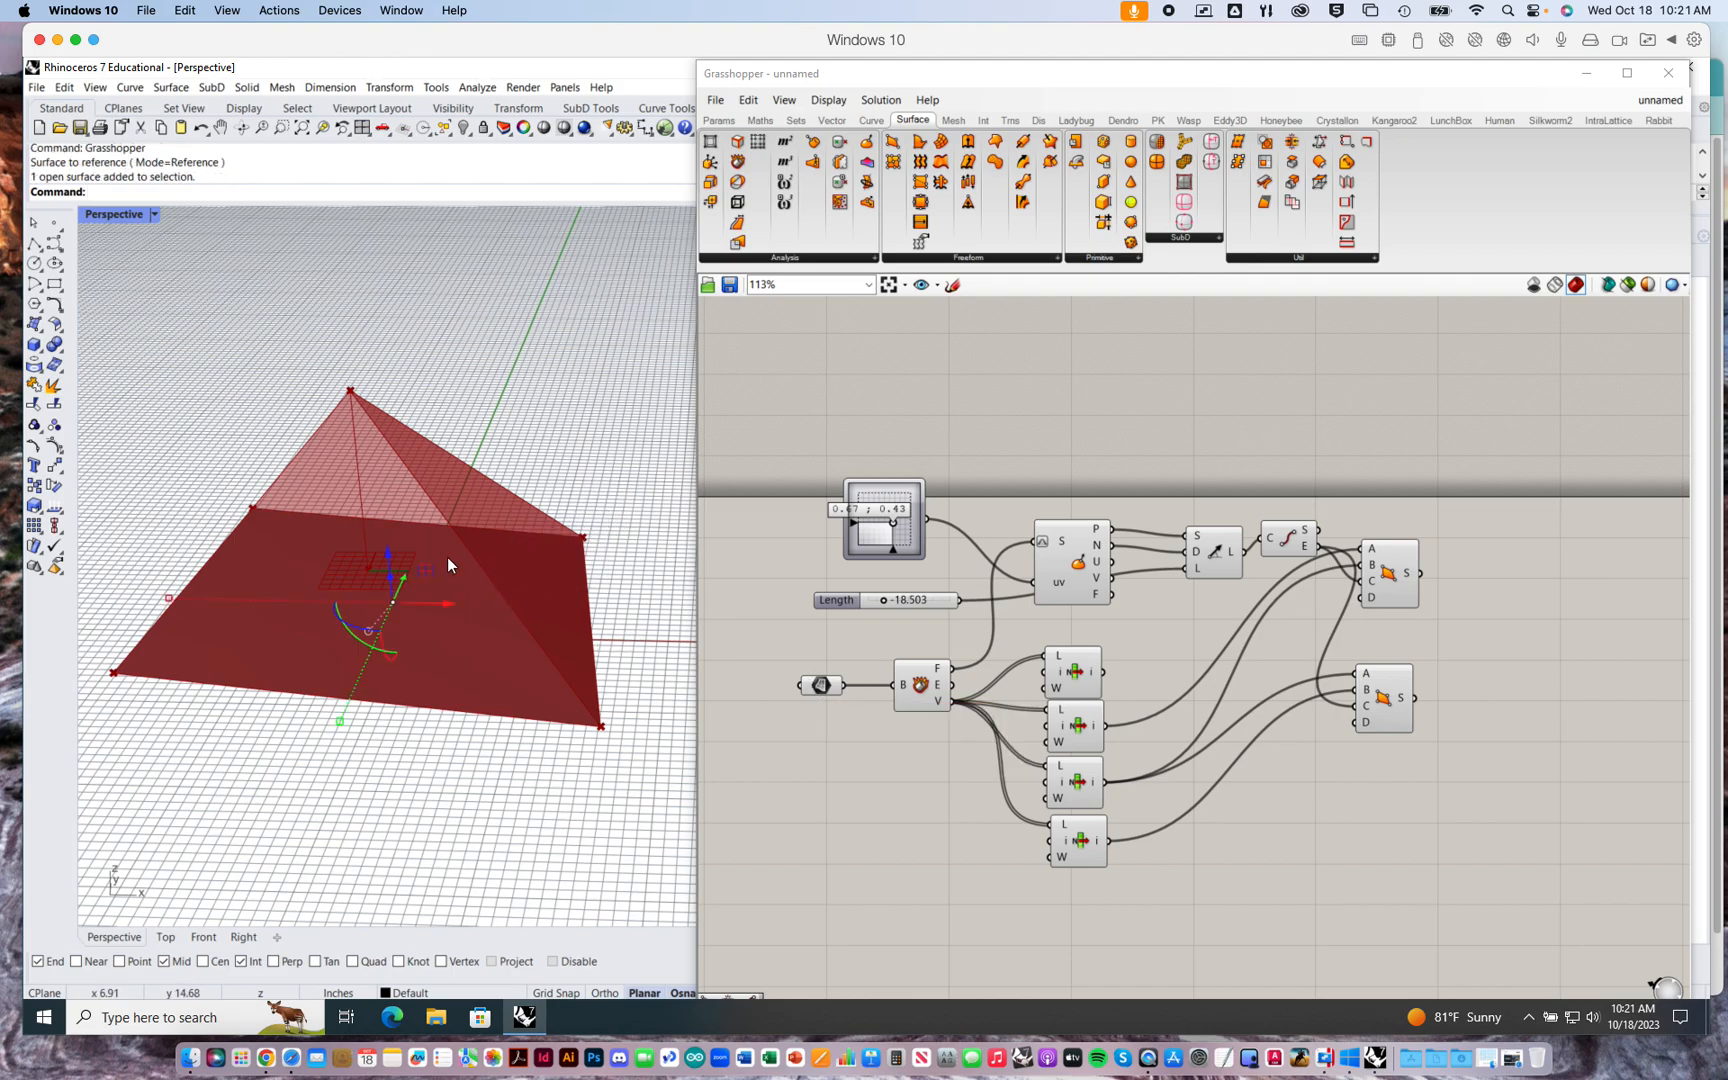
pyautogui.click(33, 449)
pyautogui.click(33, 449)
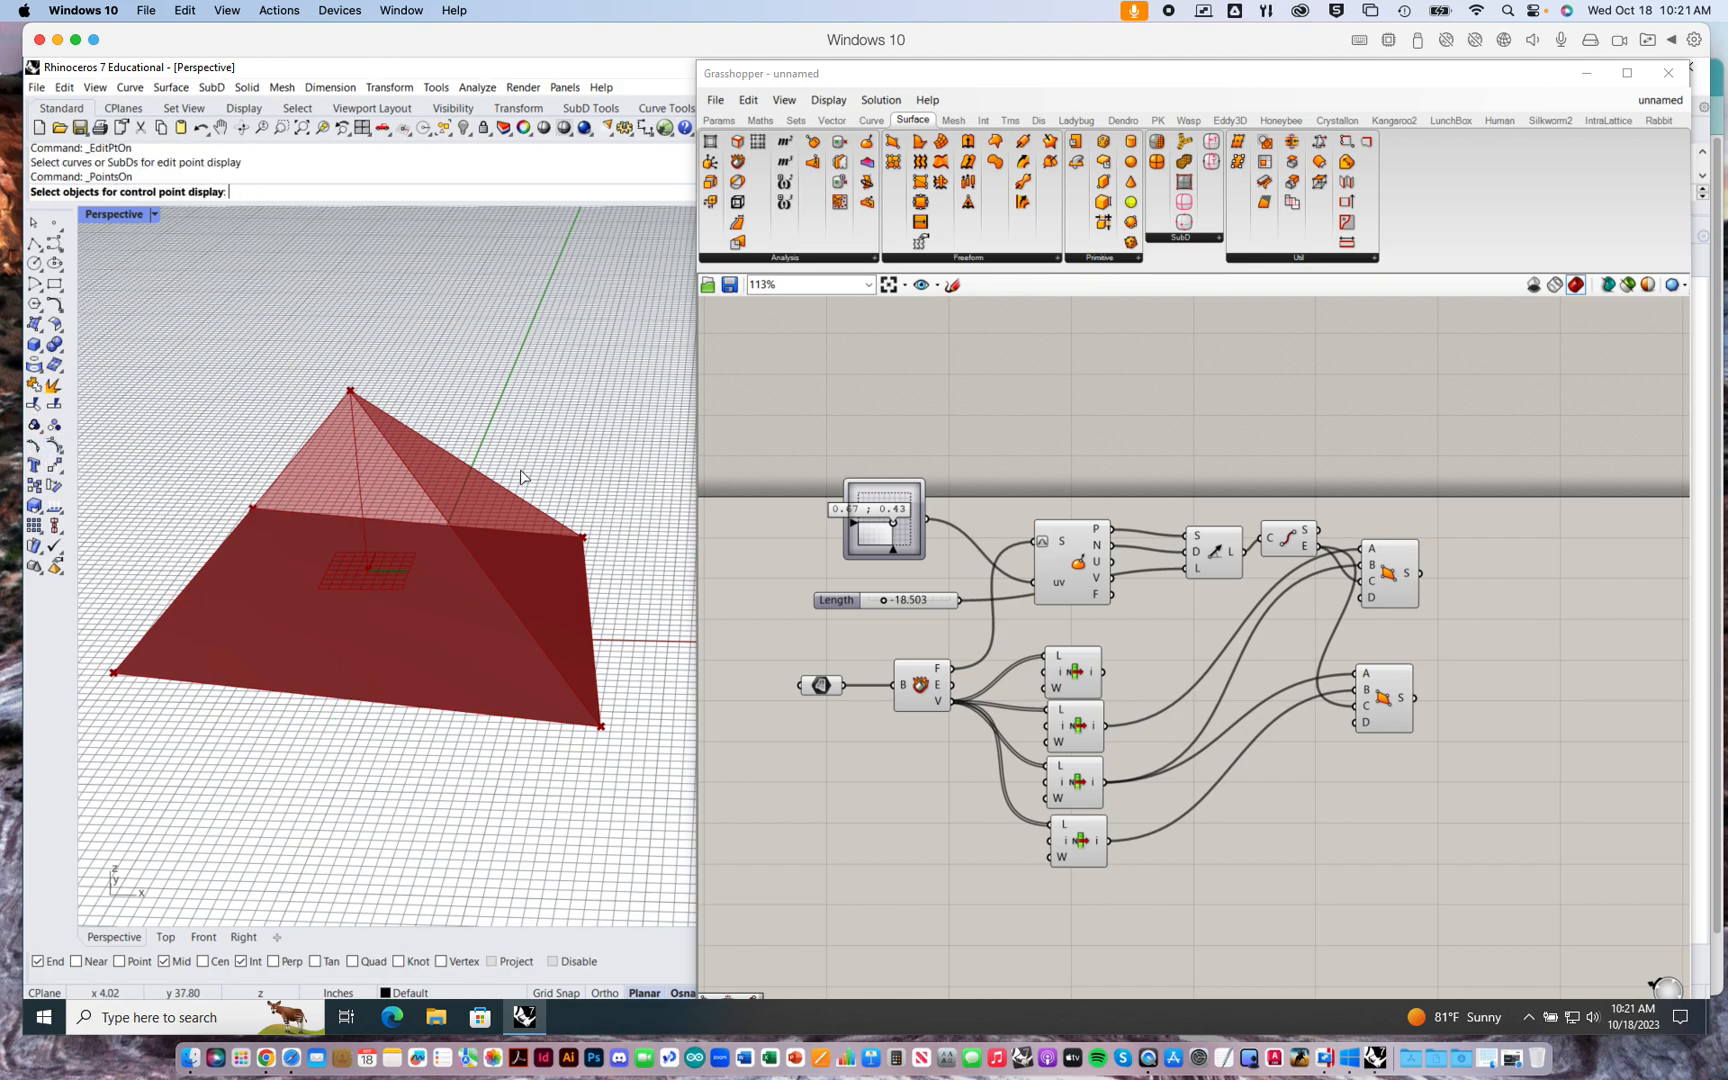
pyautogui.click(501, 571)
pyautogui.rightClick(505, 575)
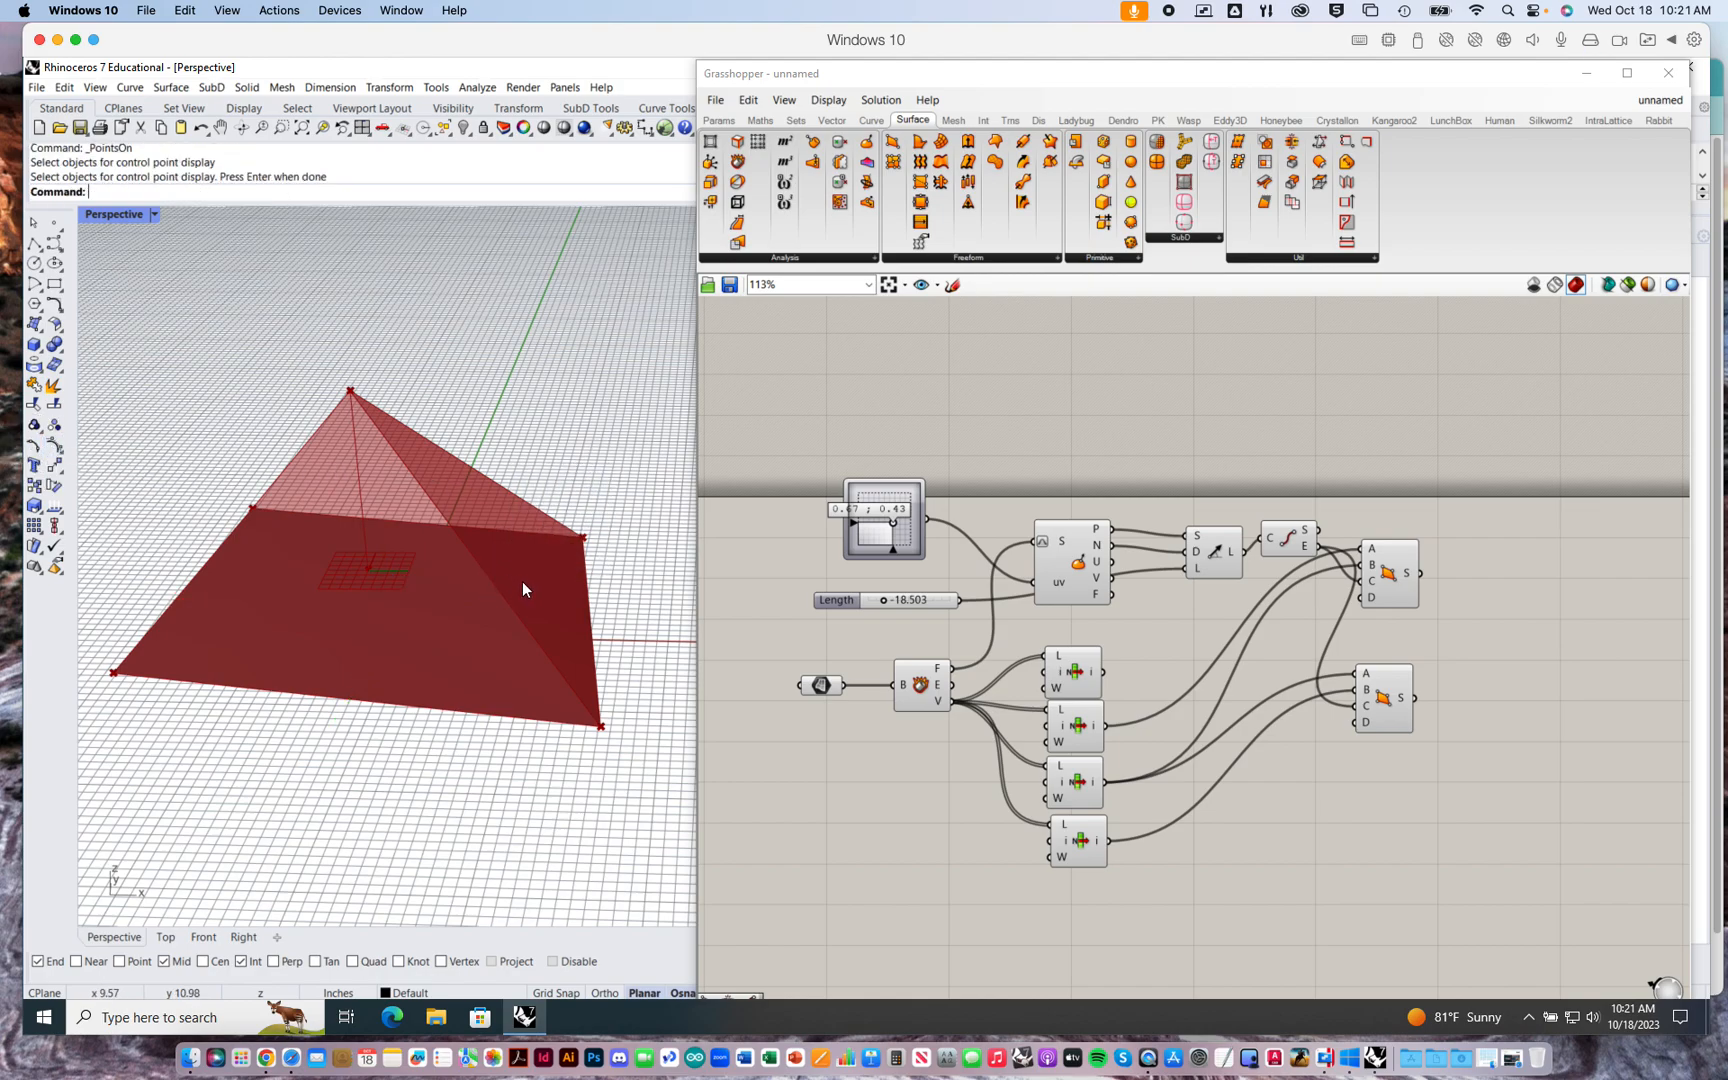
pyautogui.rightClick(482, 359)
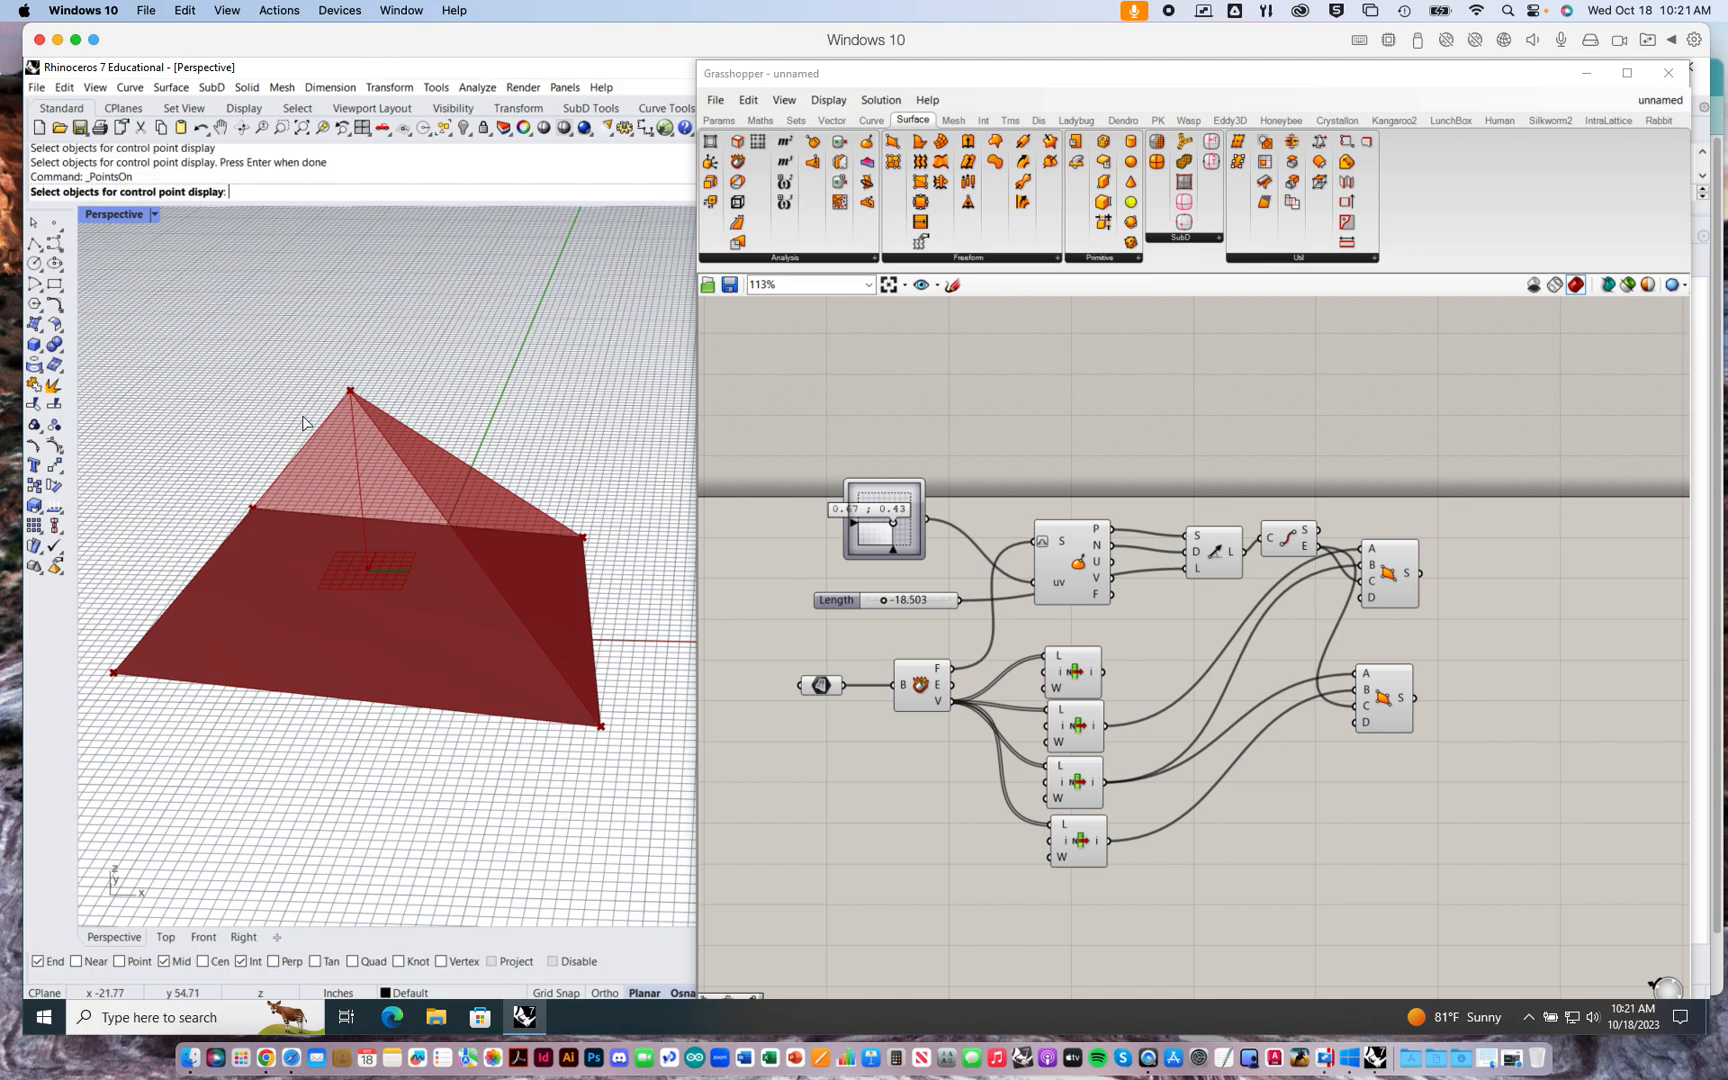
pyautogui.rightClick(36, 449)
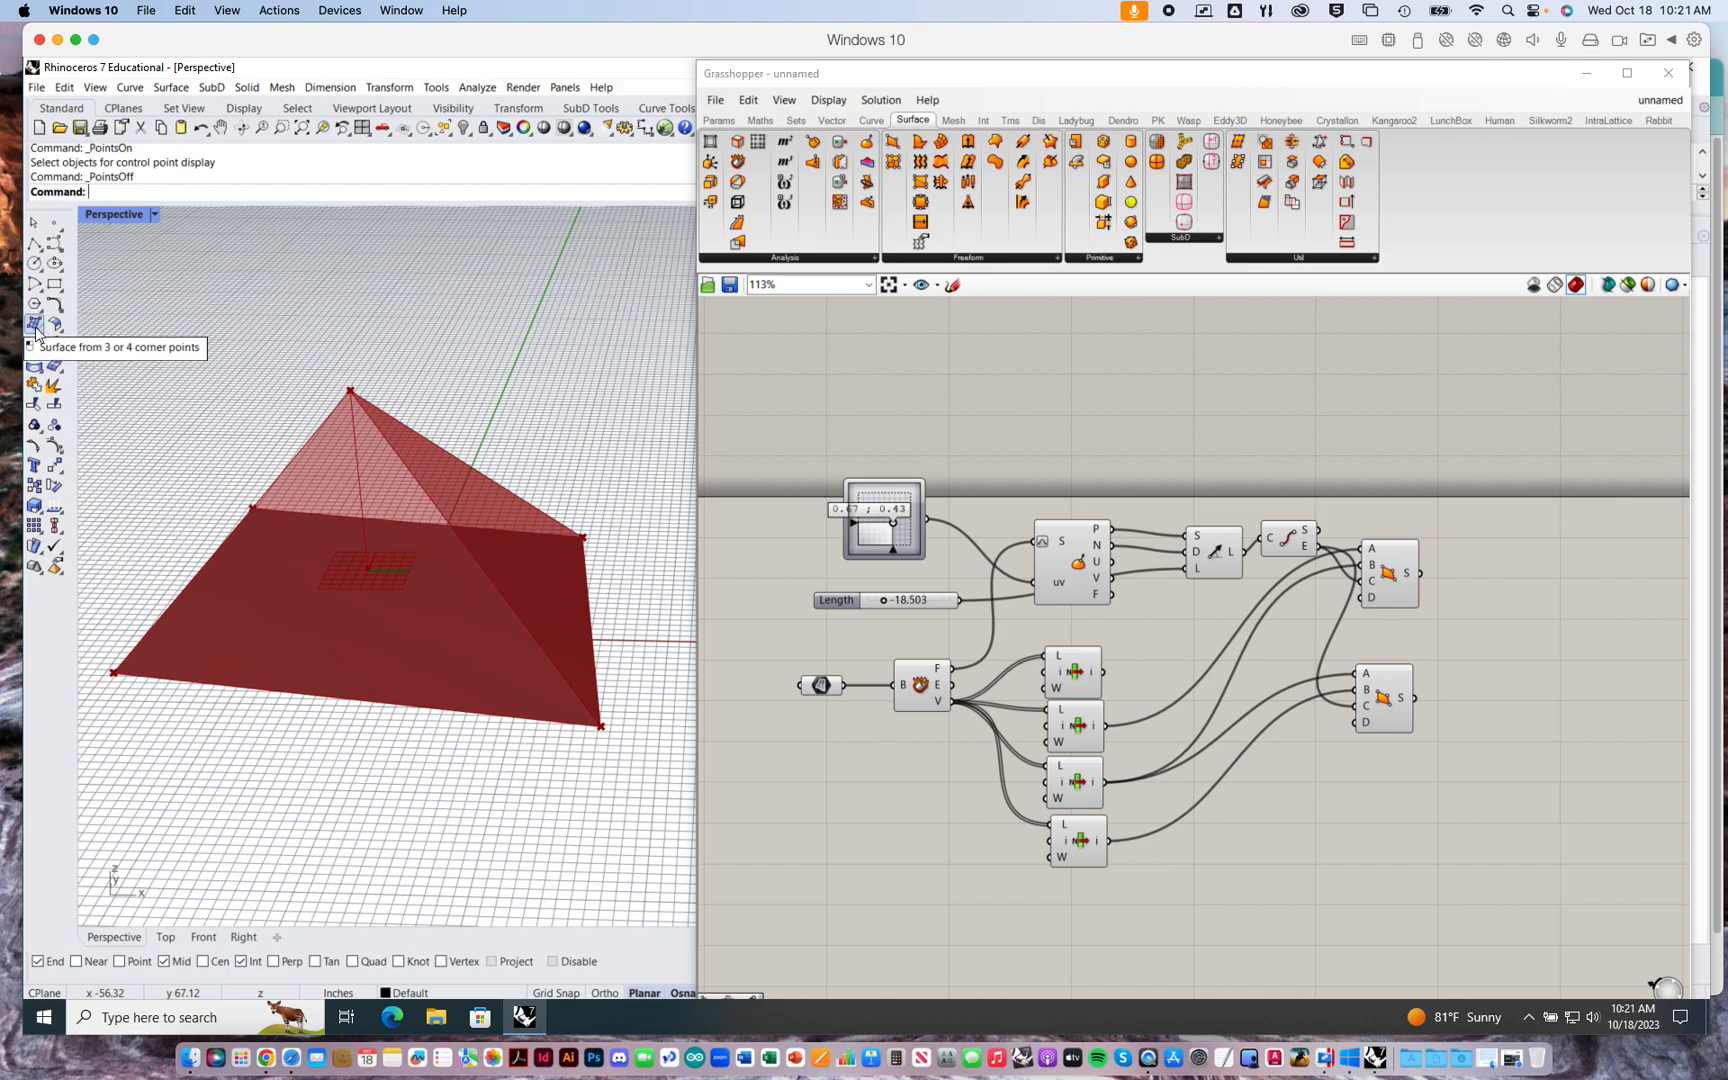
pyautogui.moveTo(38, 333); pyautogui.dragTo(180, 340)
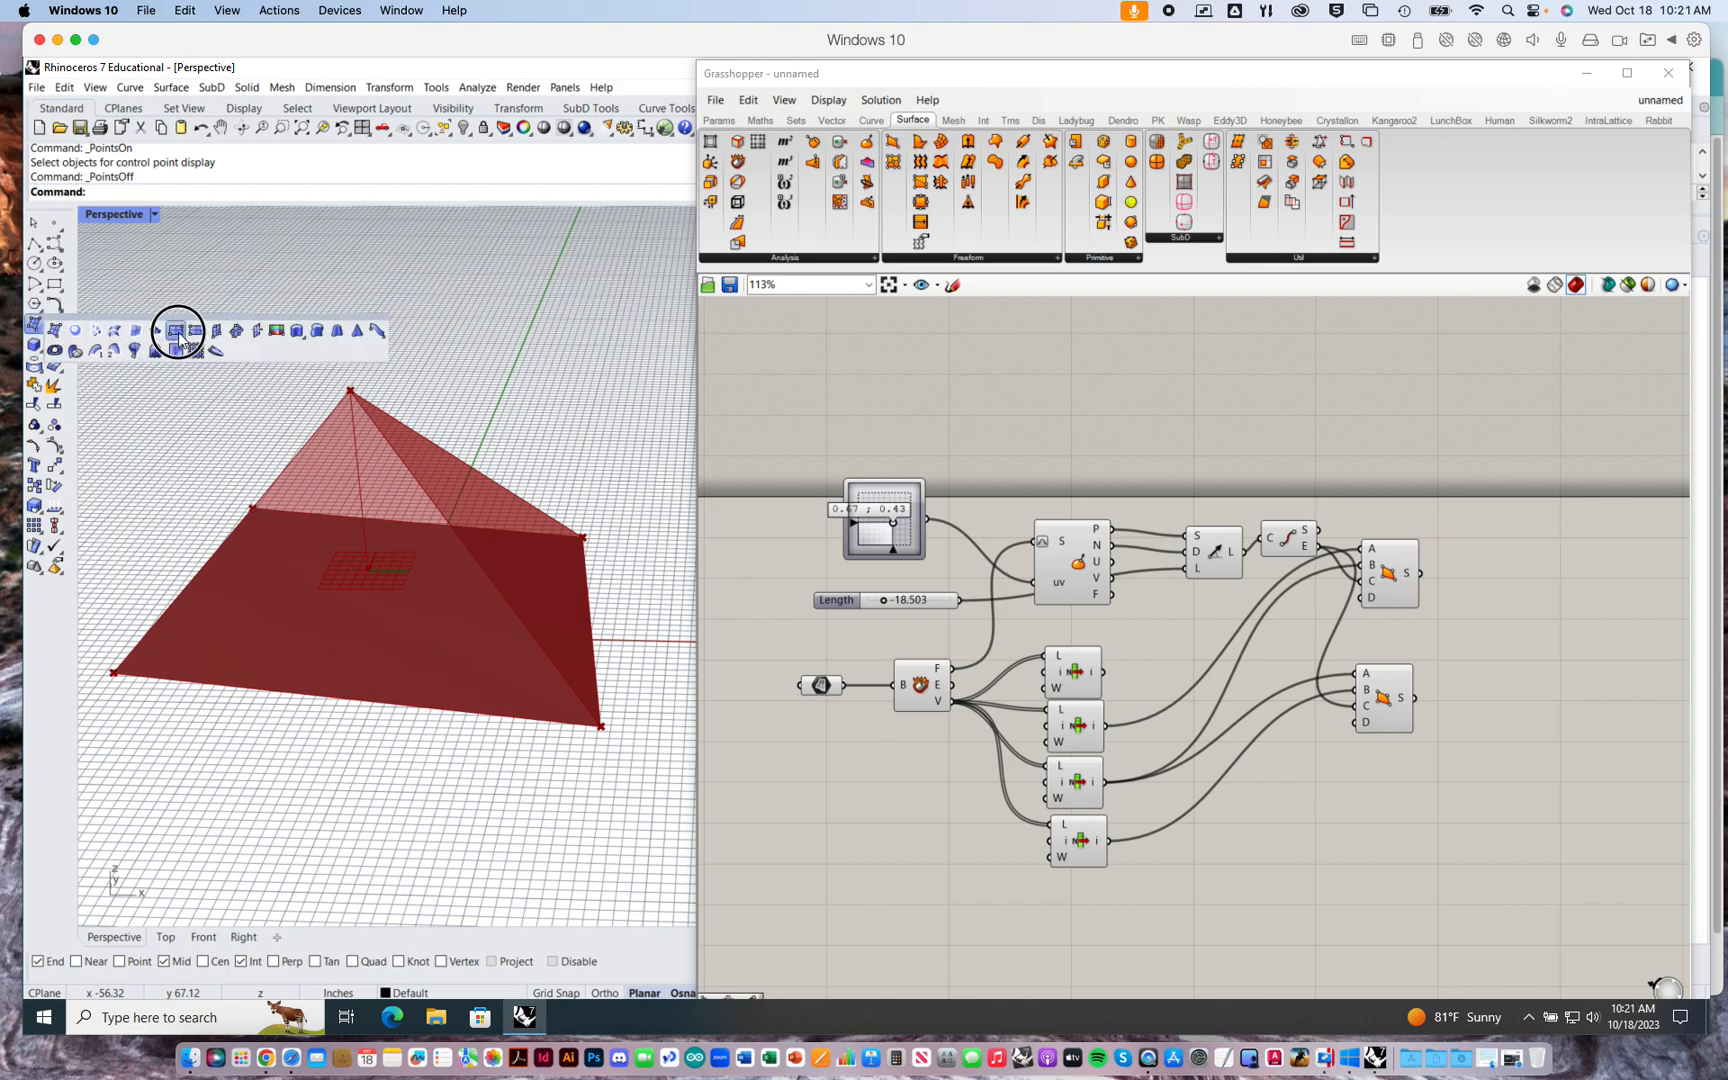
pyautogui.click(30, 330)
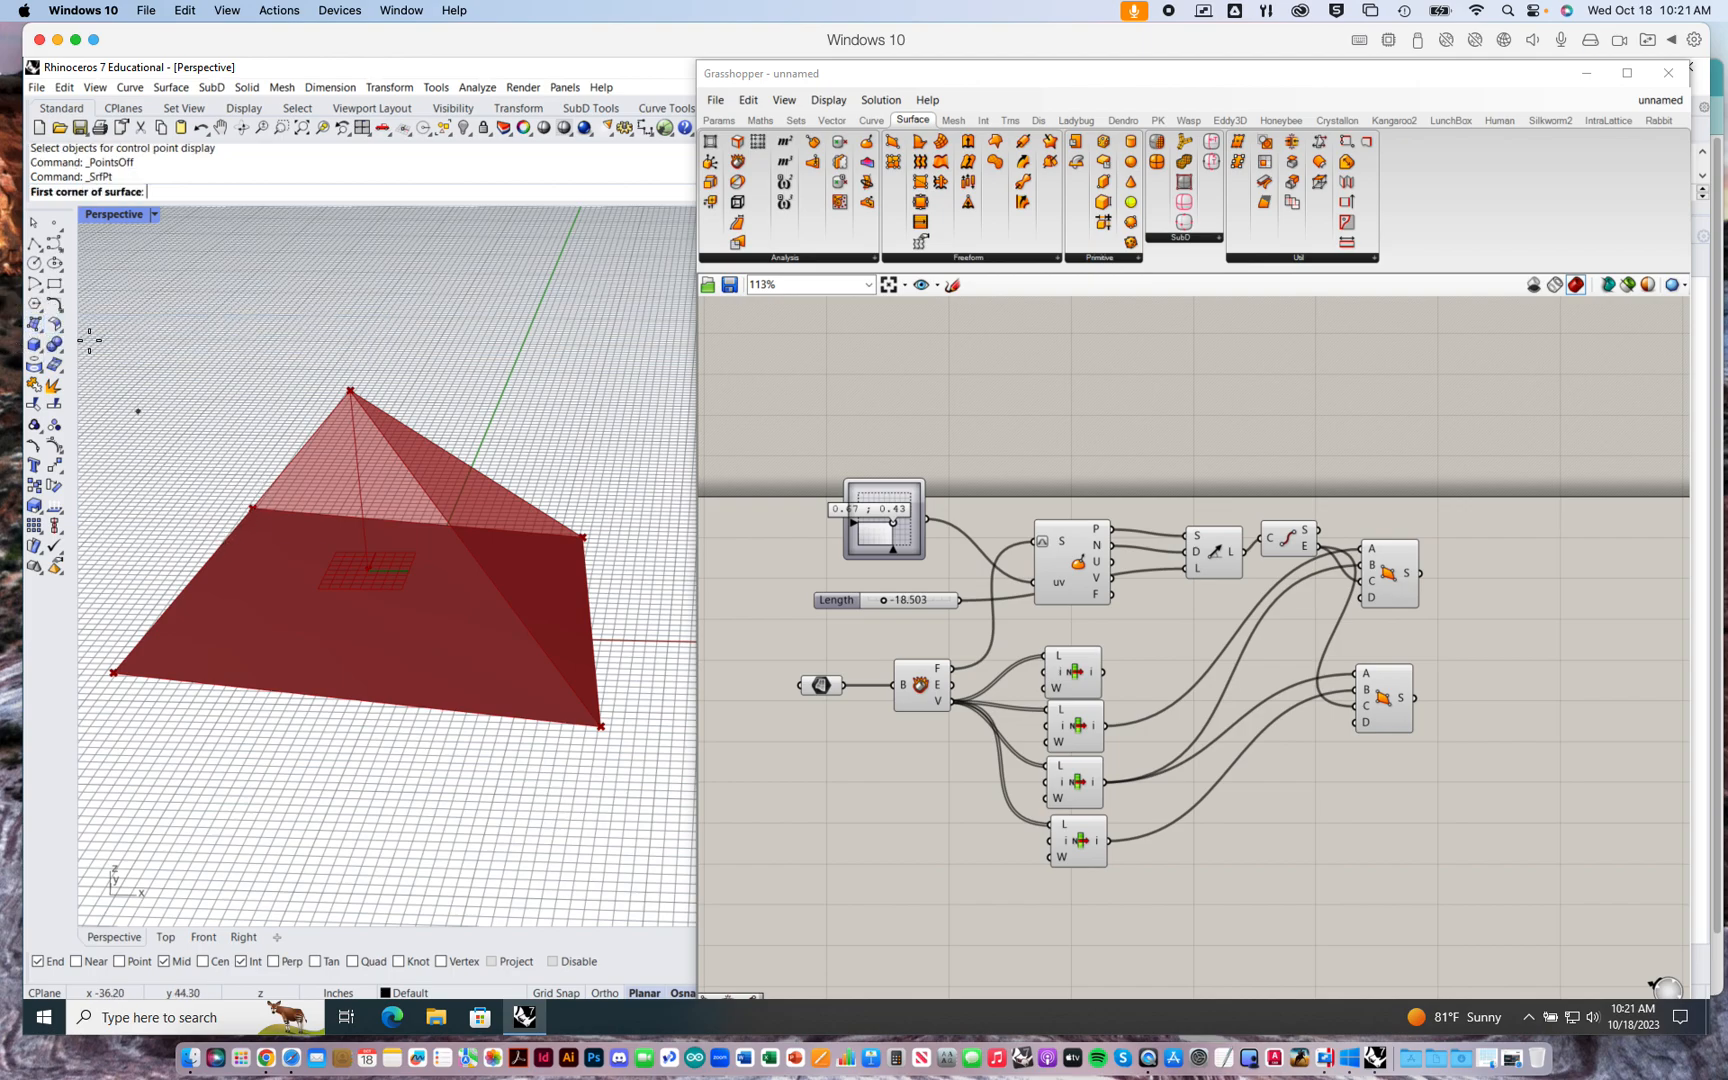
pyautogui.press('Escape')
# - Rotate the referenced base surface with the gumball to test the definition, and undo the rotation
pyautogui.moveTo(264, 461); pyautogui.dragTo(204, 567)
pyautogui.moveTo(352, 630); pyautogui.dragTo(364, 652)
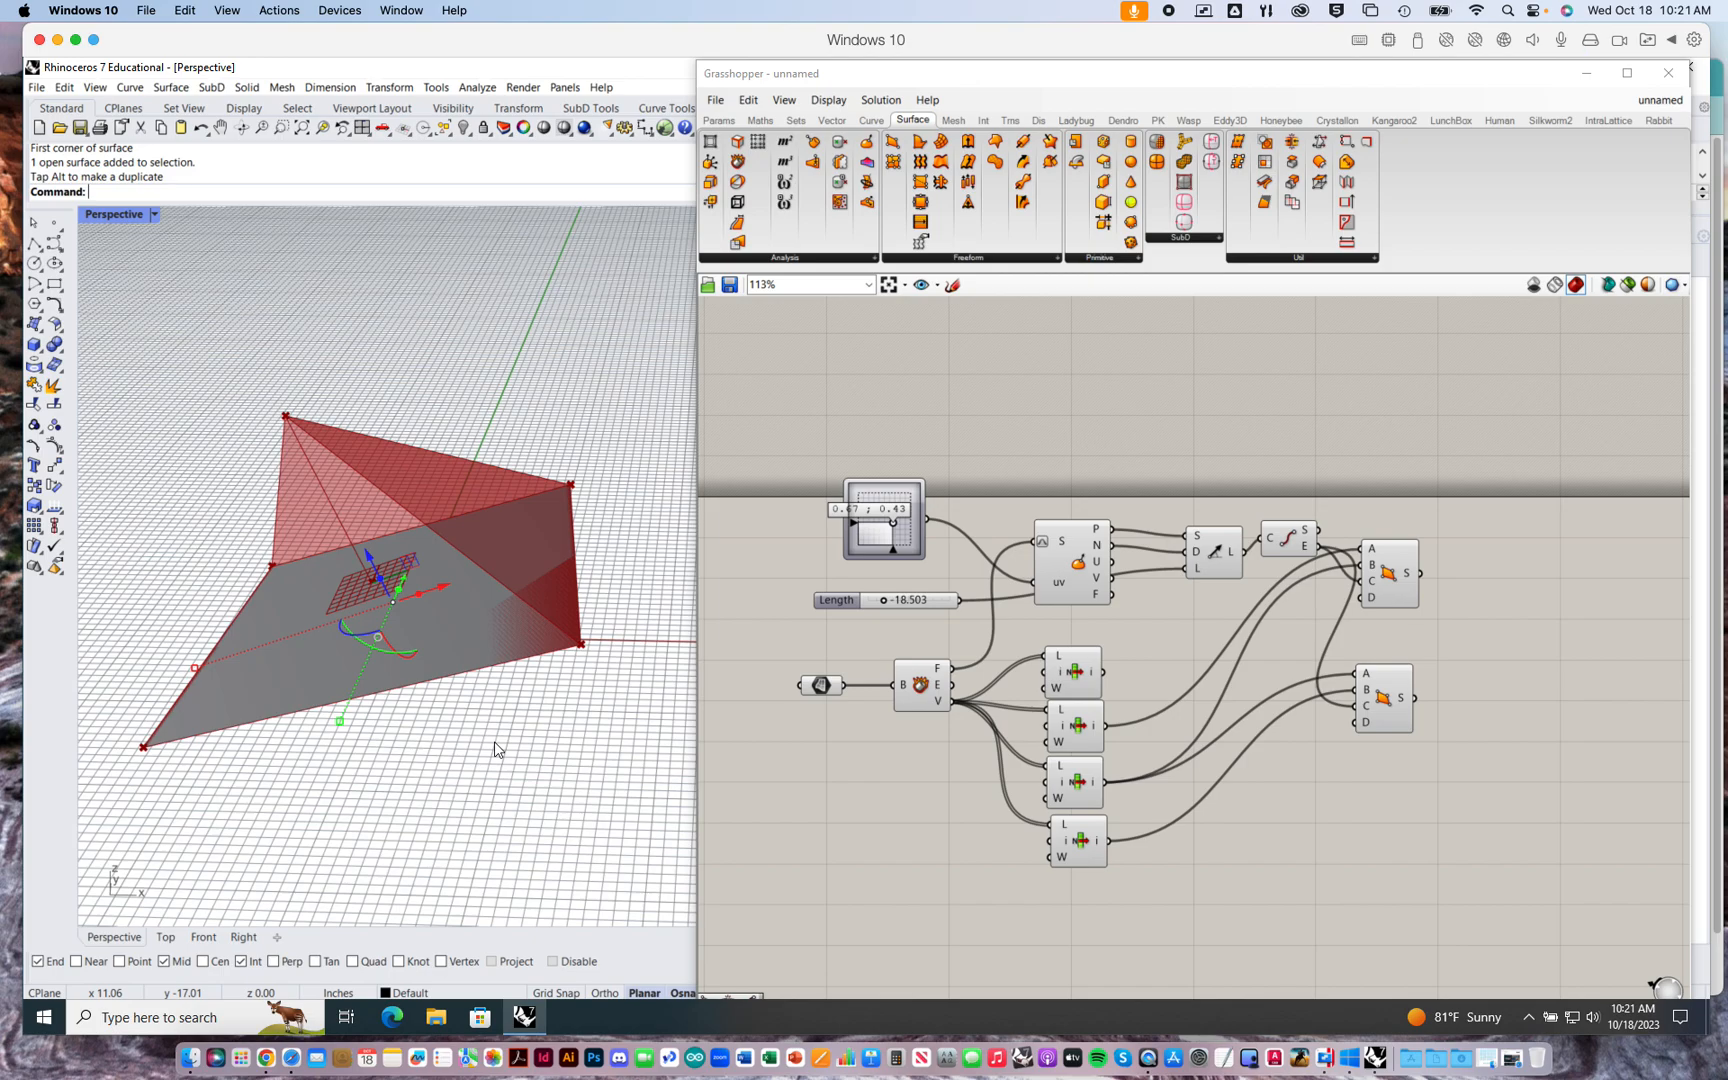
pyautogui.hotkey('ctrl', 'z')
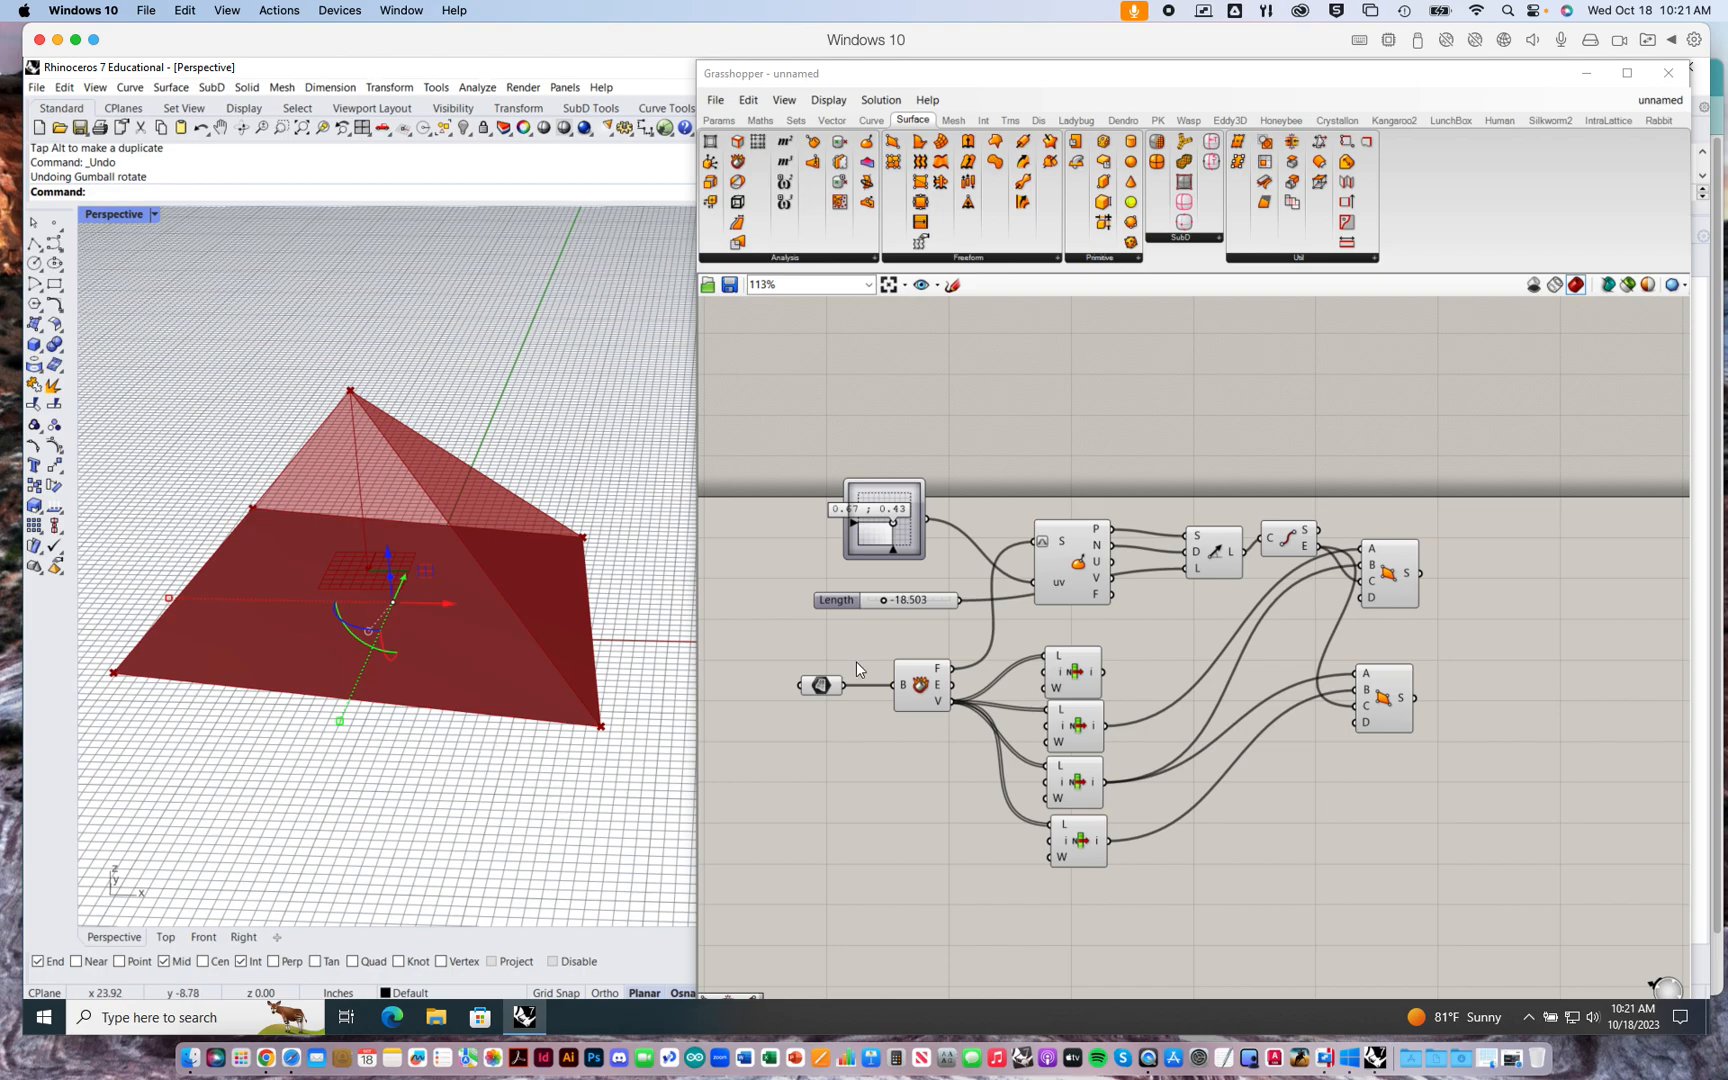
# - Move both 4Point Surface components farther from the List Item components to make room between them
pyautogui.click(1220, 414)
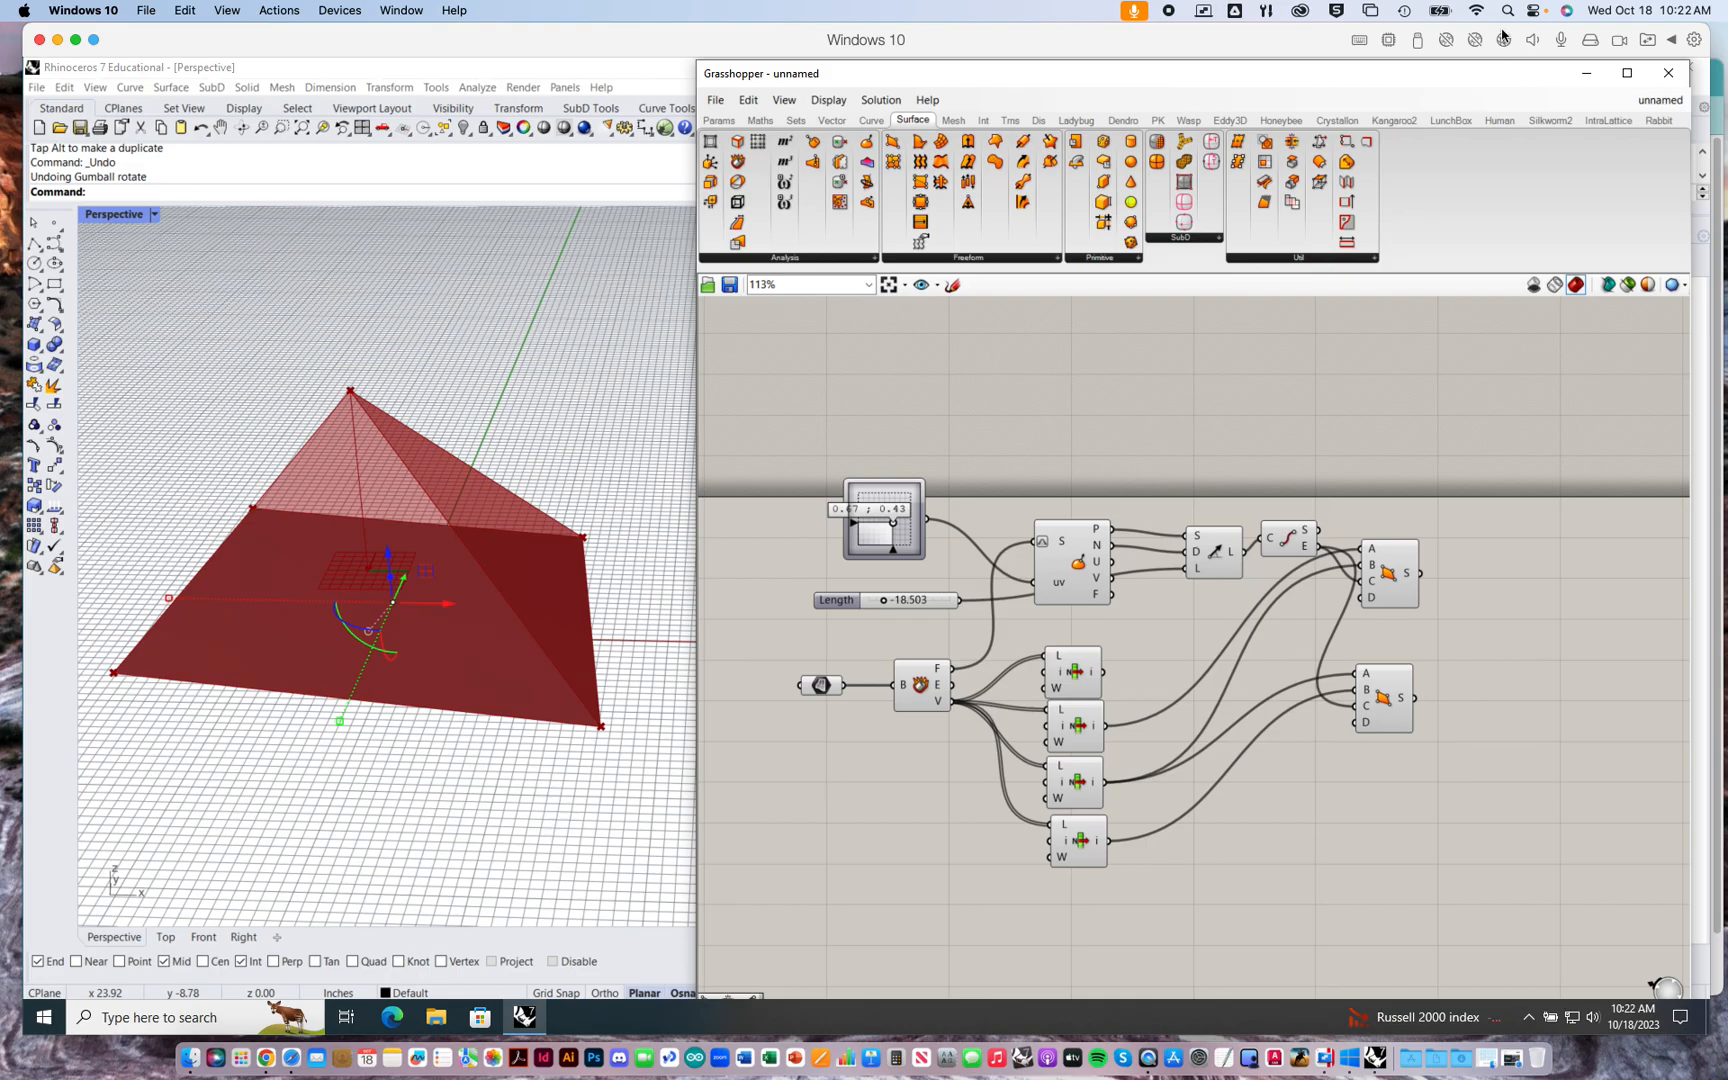
pyautogui.hotkey('ctrl', 'Up')
pyautogui.hotkey('ctrl', 'Up')
pyautogui.moveTo(1405, 577); pyautogui.dragTo(1461, 577)
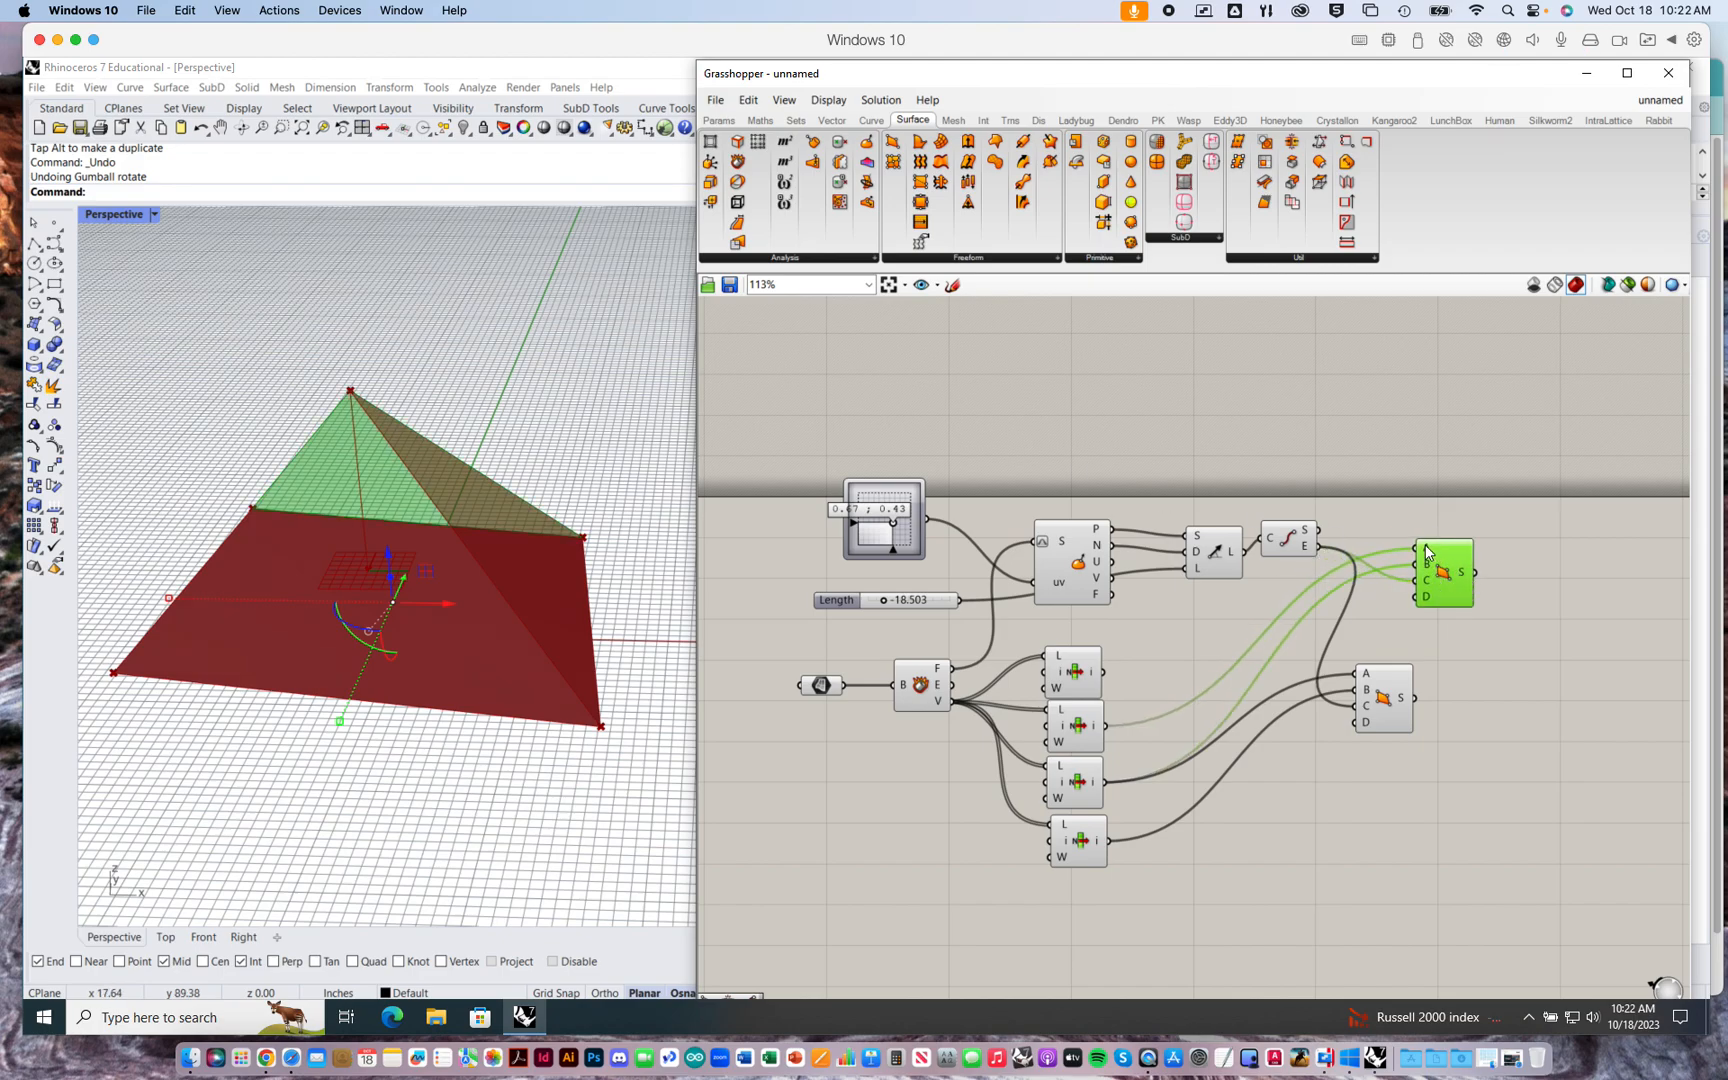
pyautogui.moveTo(1389, 697); pyautogui.dragTo(1461, 697)
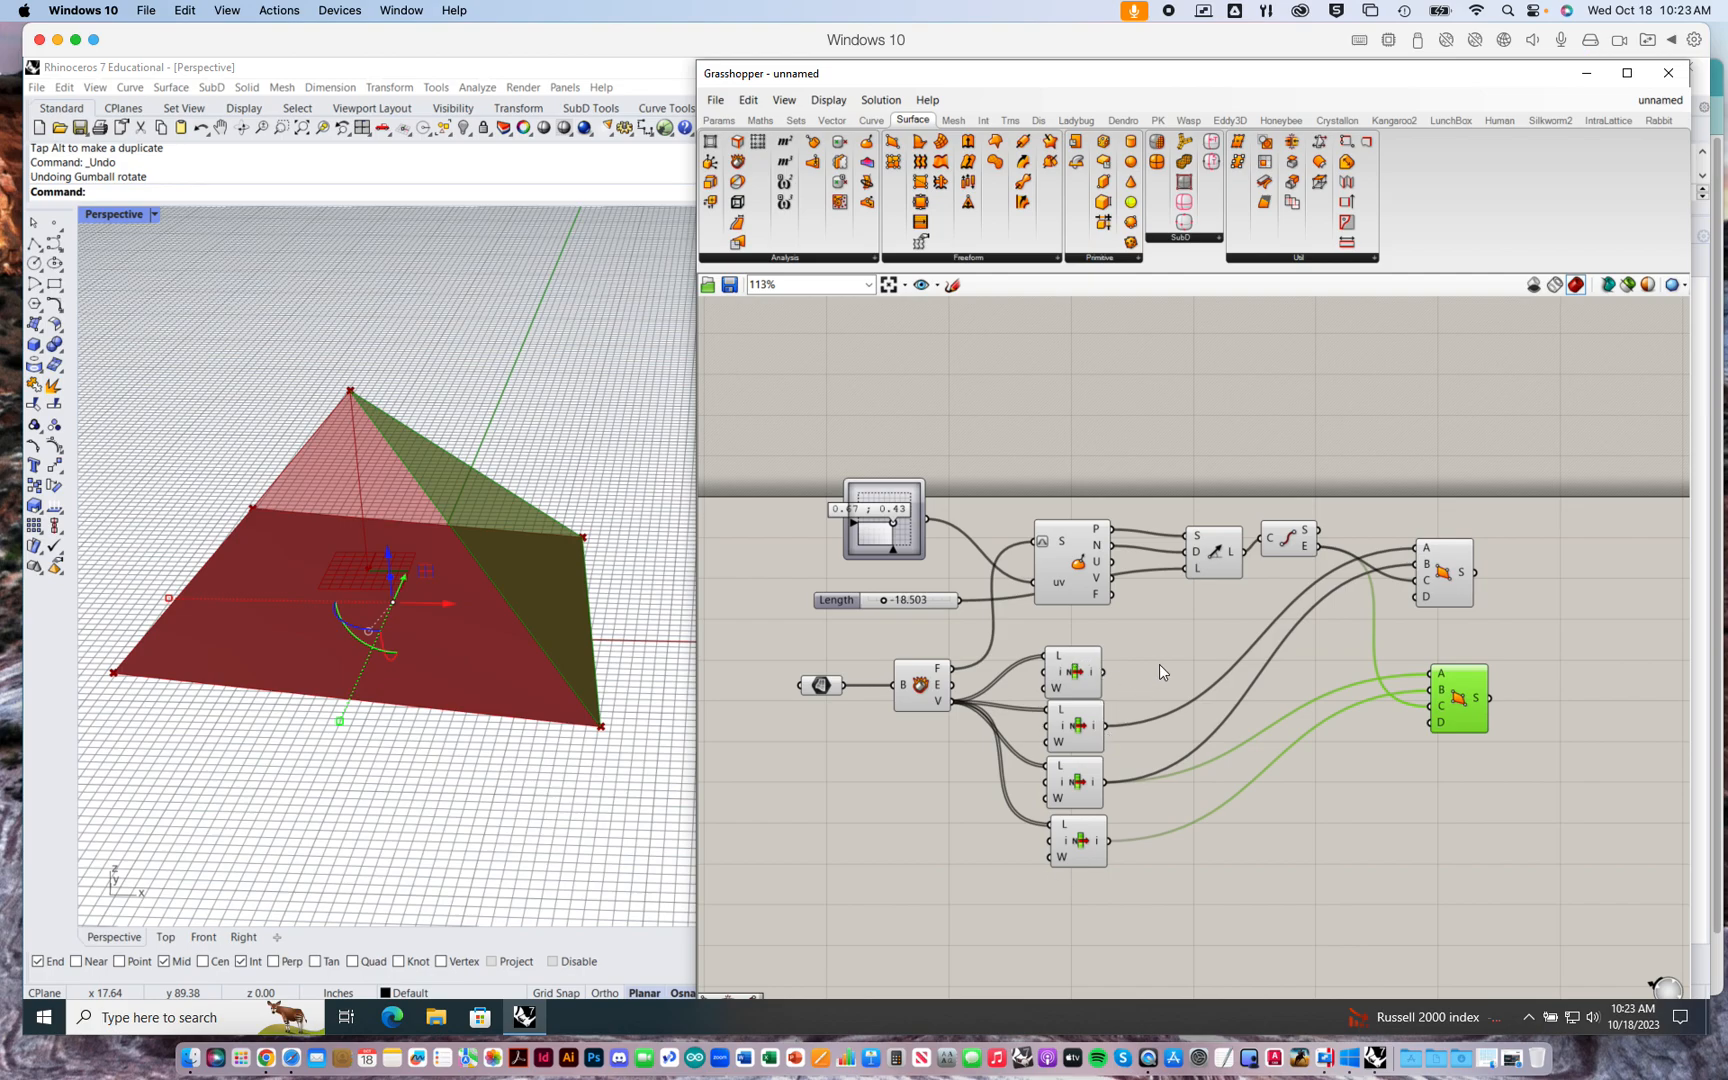
# - Duplicate the four List Item components directly below the originals
pyautogui.moveTo(1163, 650); pyautogui.dragTo(1148, 596, button='right')
pyautogui.moveTo(1022, 568); pyautogui.dragTo(1133, 830)
pyautogui.keyDown('alt'); pyautogui.moveTo(1033, 674); pyautogui.dragTo(1062, 912); pyautogui.keyUp('alt')
pyautogui.moveTo(1206, 827); pyautogui.dragTo(1197, 651, button='right')
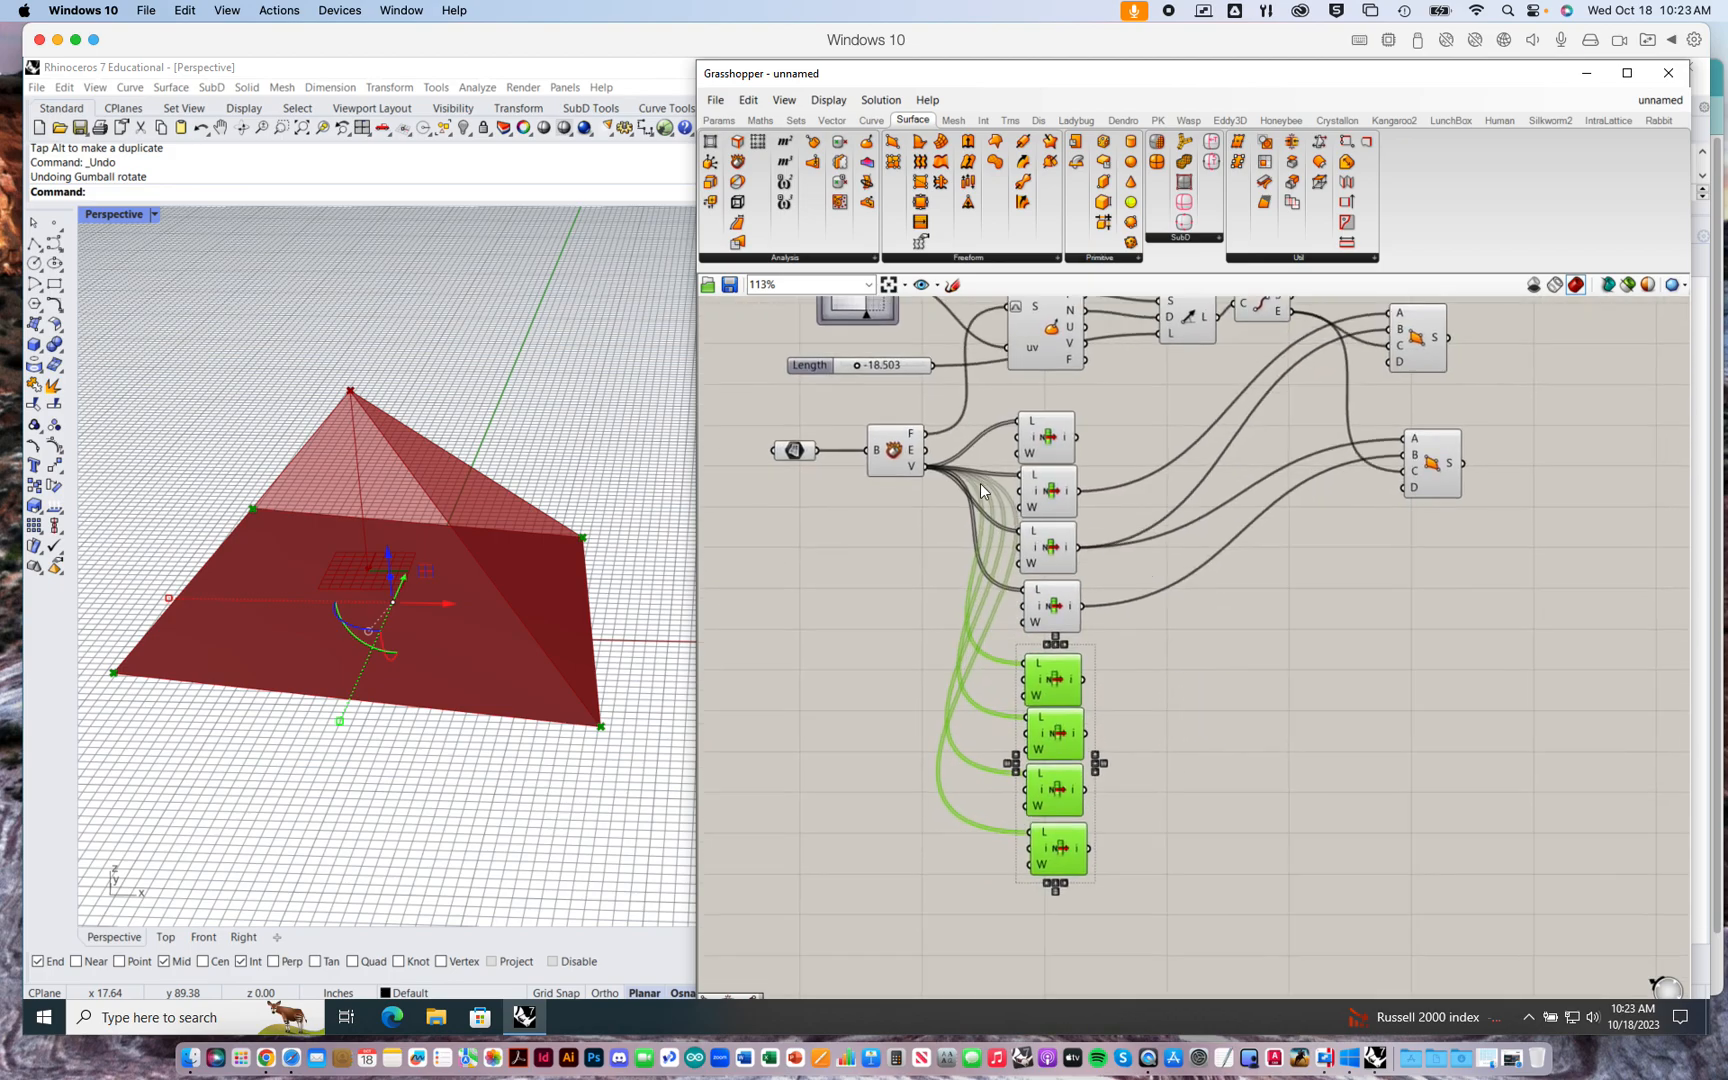
# - Connect the edges output of Deconstruct Brep to the list inputs of the four copied List Item components, replacing the vertices output
pyautogui.moveTo(925, 450); pyautogui.dragTo(1017, 661)
pyautogui.moveTo(926, 451); pyautogui.dragTo(1025, 778)
pyautogui.moveTo(928, 452); pyautogui.dragTo(1033, 832)
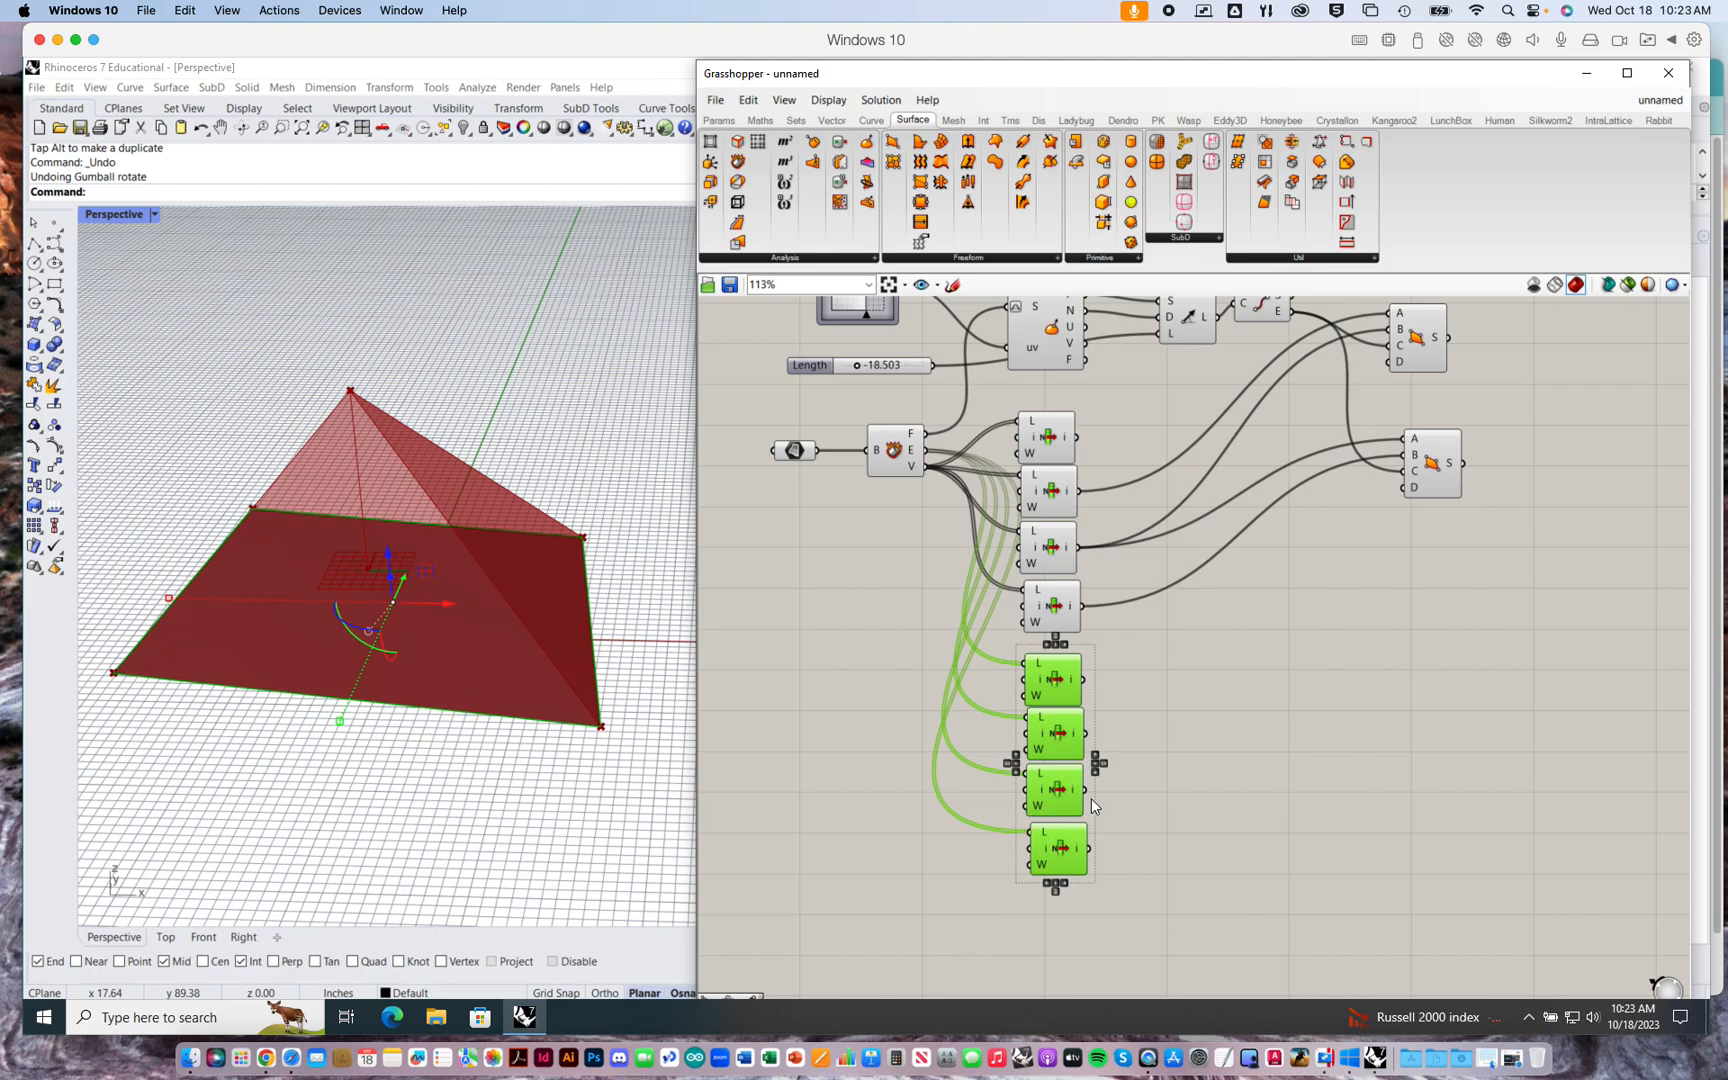
pyautogui.click(1193, 662)
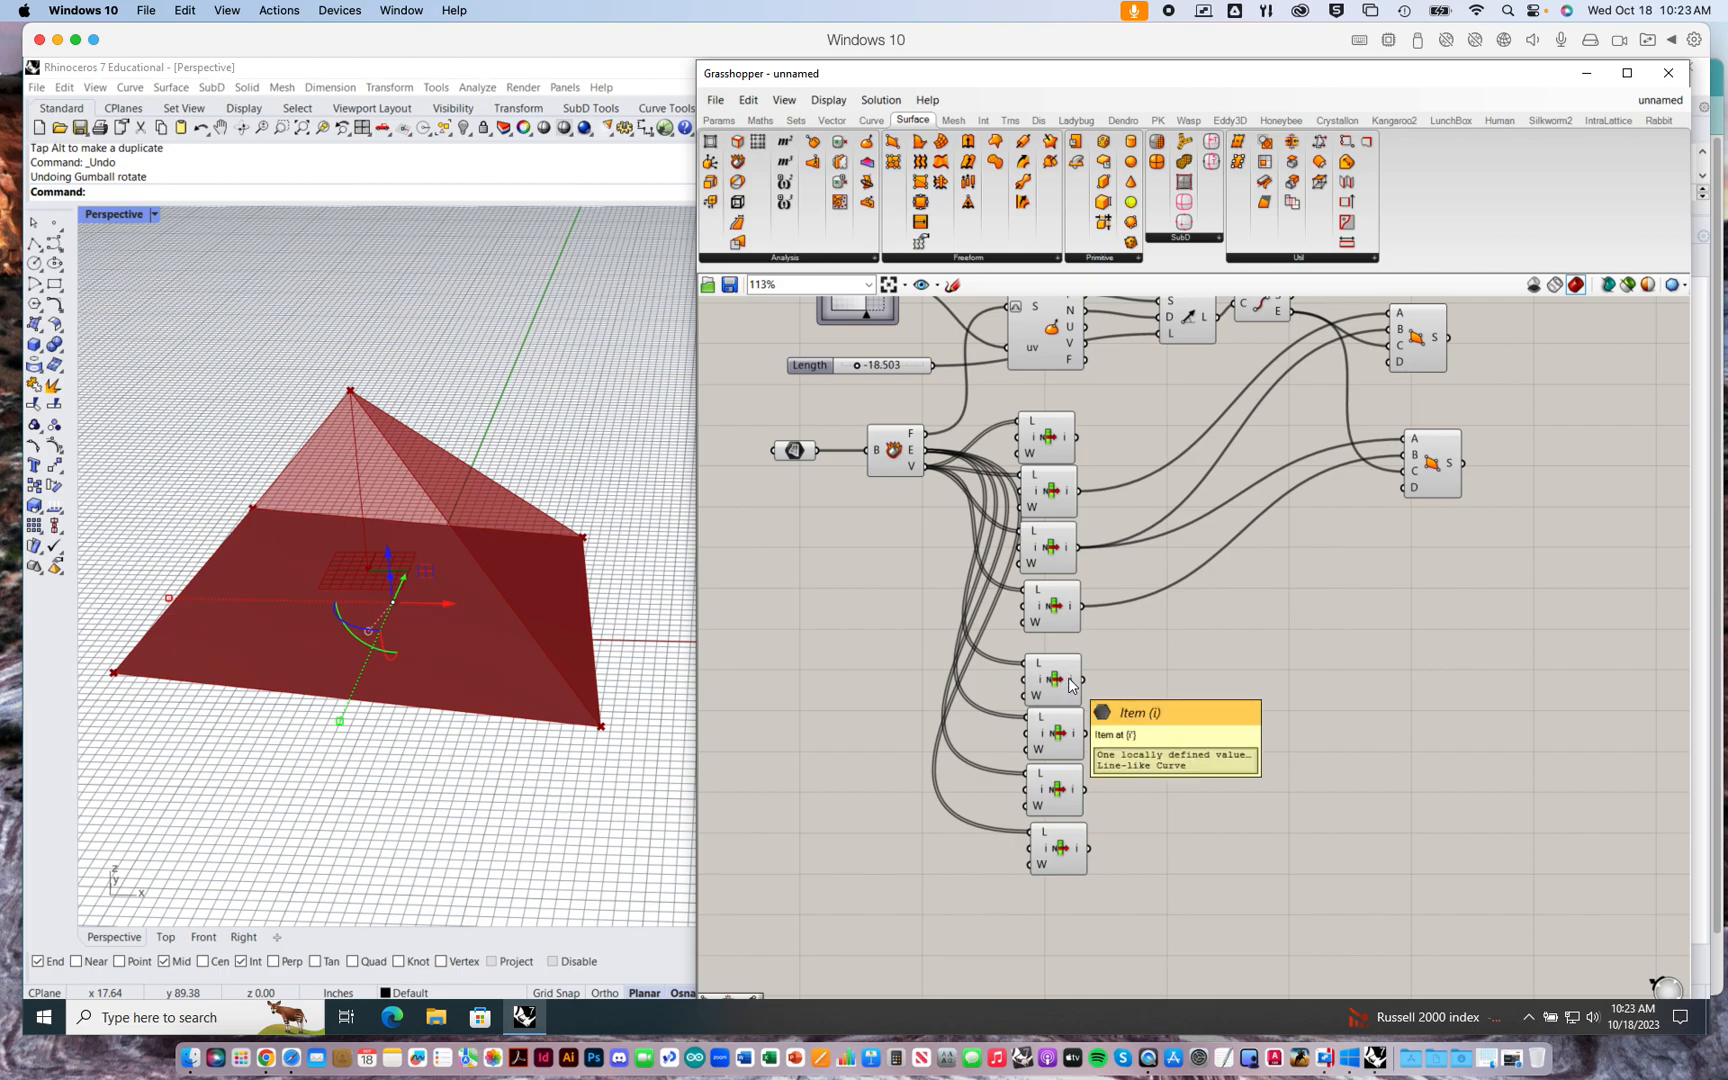
# - Examine which edge of the base surface each copied List Item component extracts
pyautogui.moveTo(1307, 685); pyautogui.dragTo(1260, 692, button='right')
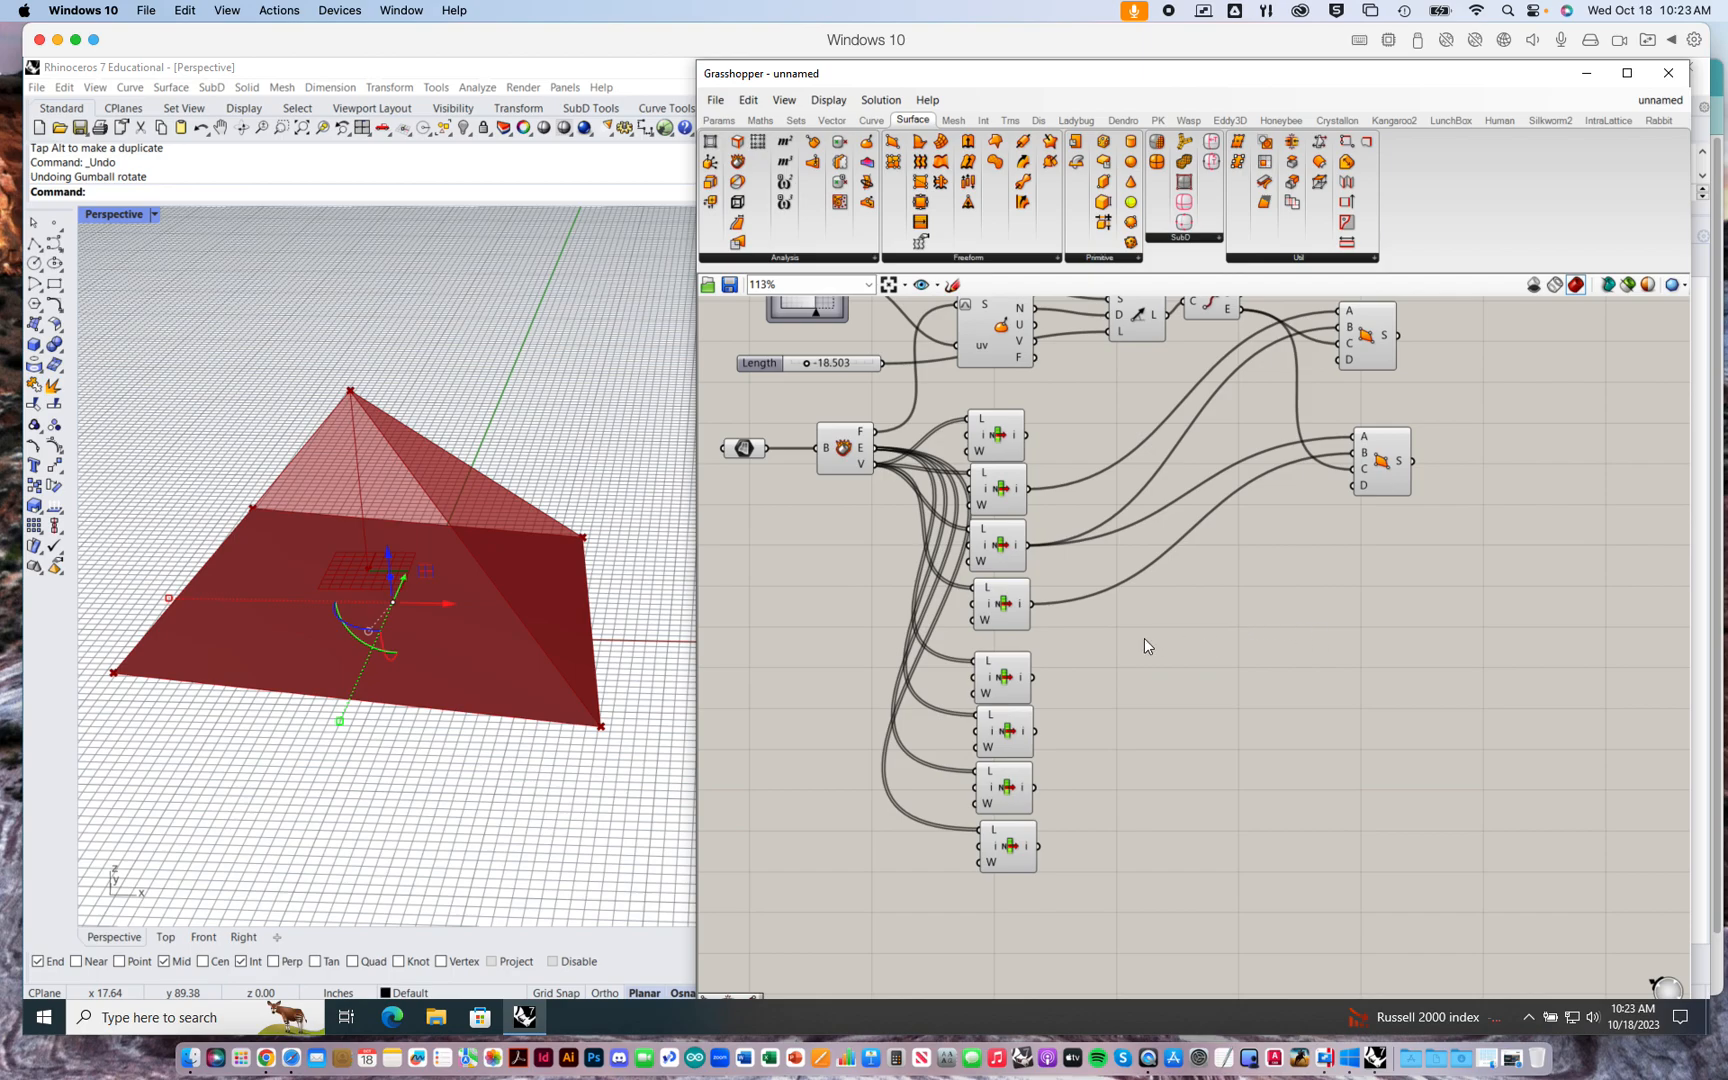
pyautogui.click(1007, 681)
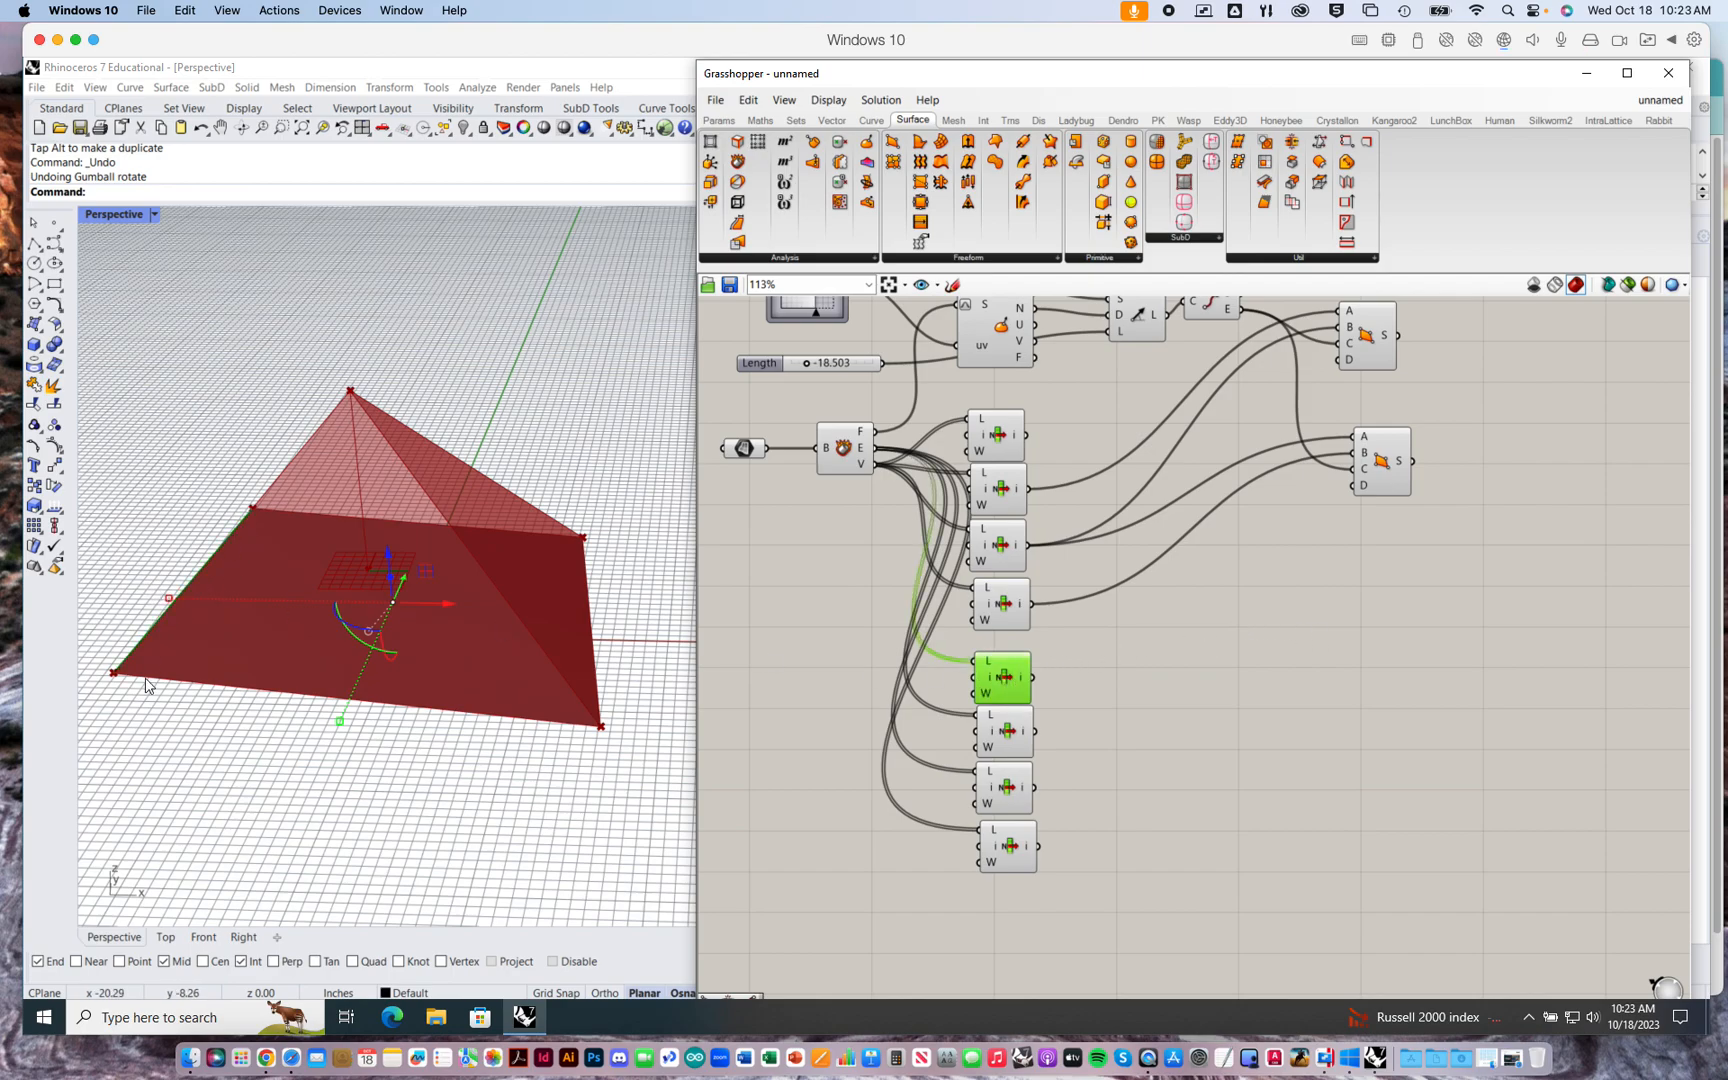
pyautogui.click(1003, 738)
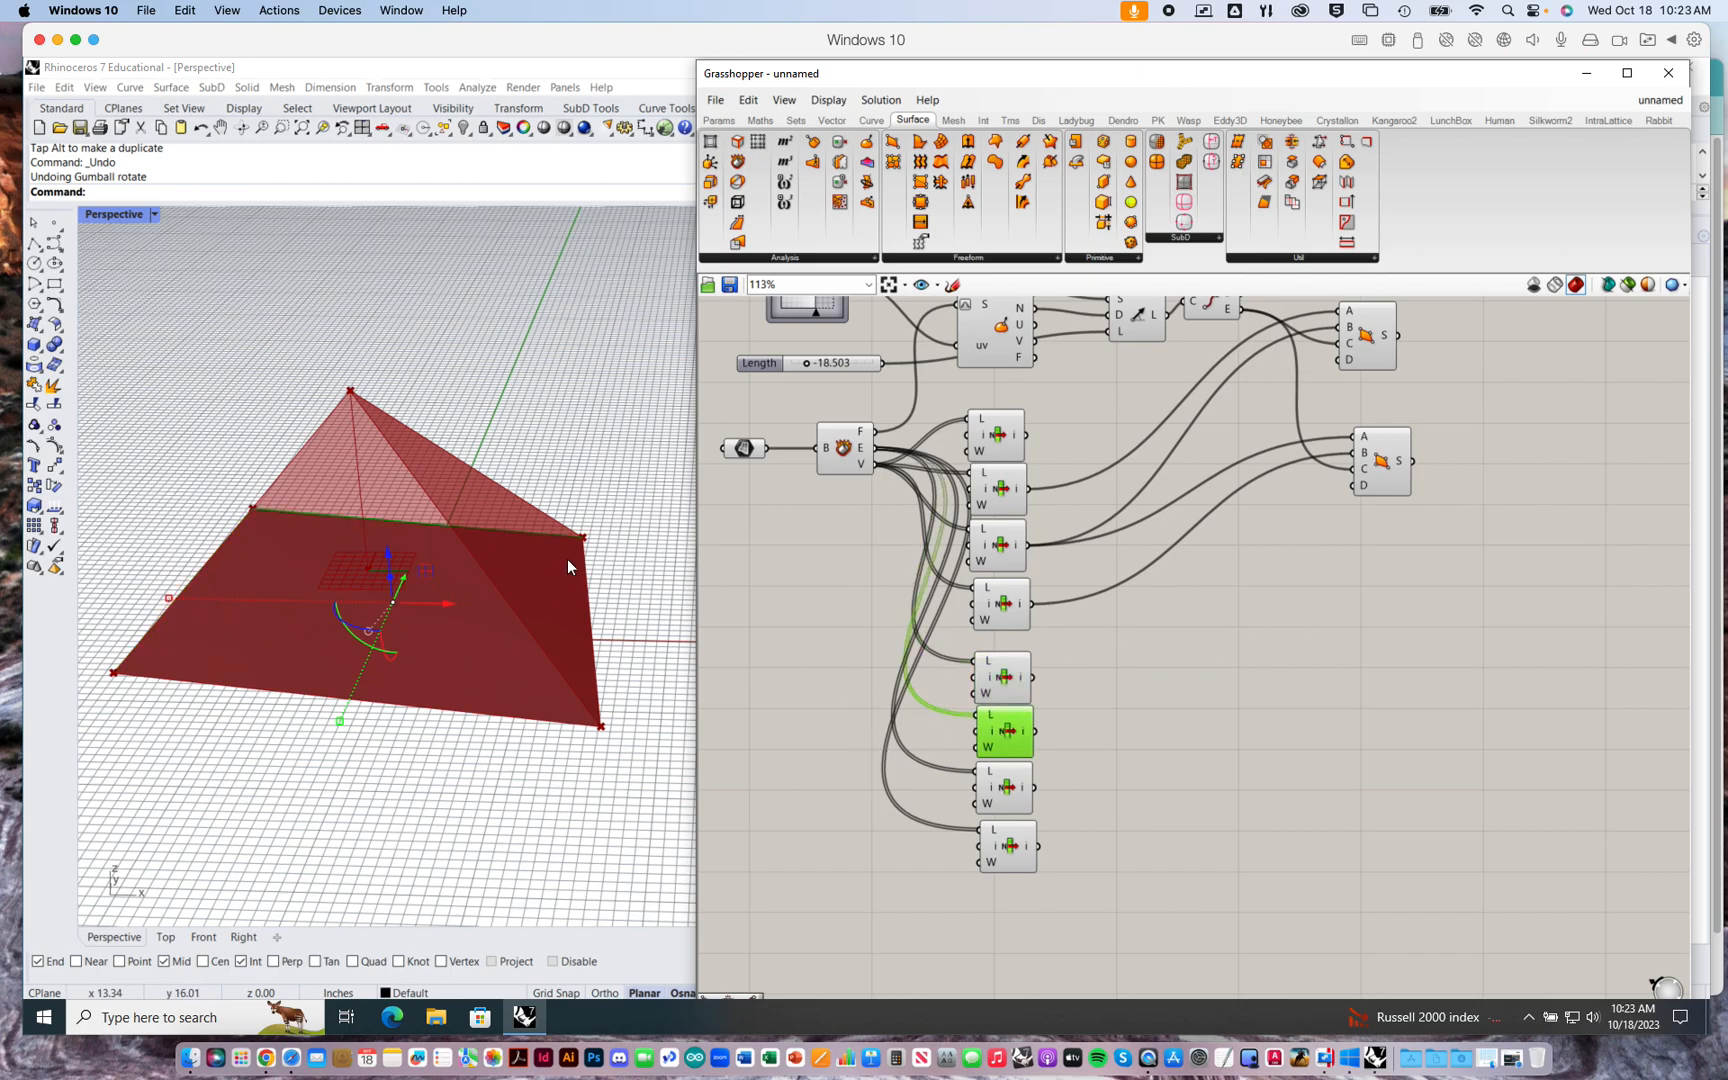
pyautogui.click(1012, 788)
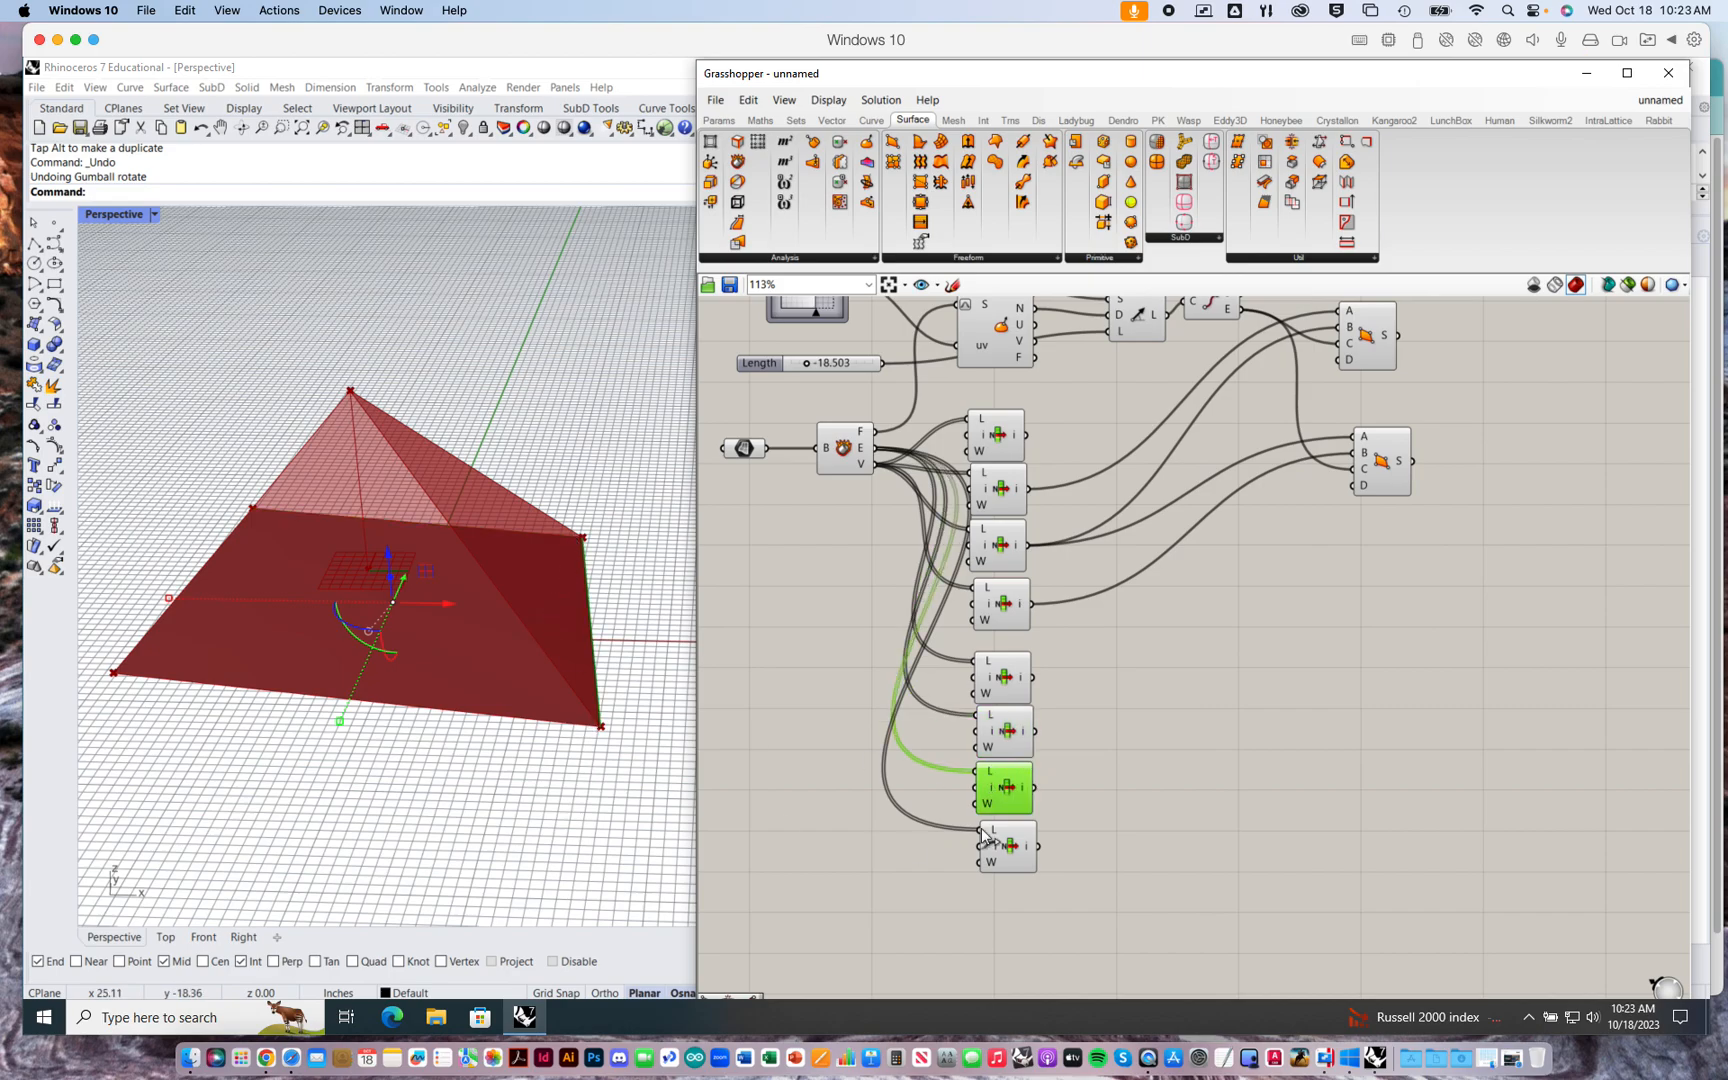
pyautogui.click(1012, 727)
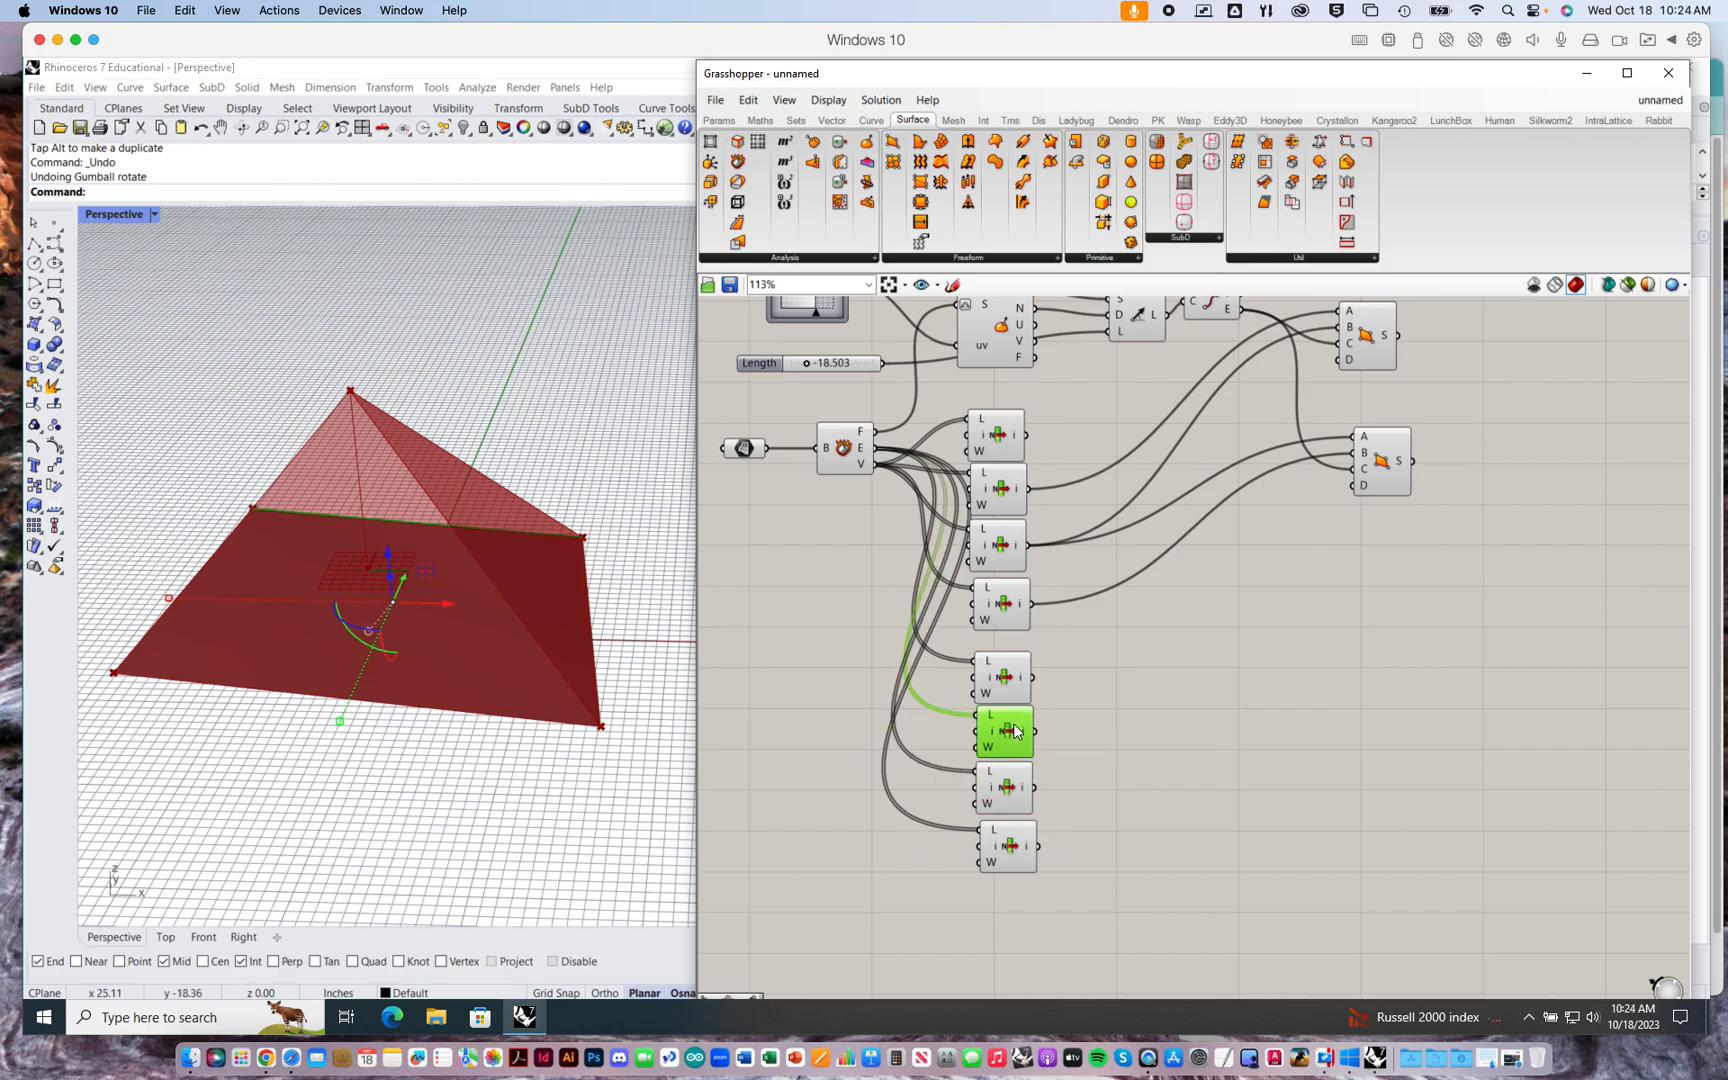
pyautogui.click(1006, 783)
pyautogui.click(1141, 770)
# - Place an Evaluate Curve component on the output side of the edge List Item components, level with the third one
pyautogui.click(871, 120)
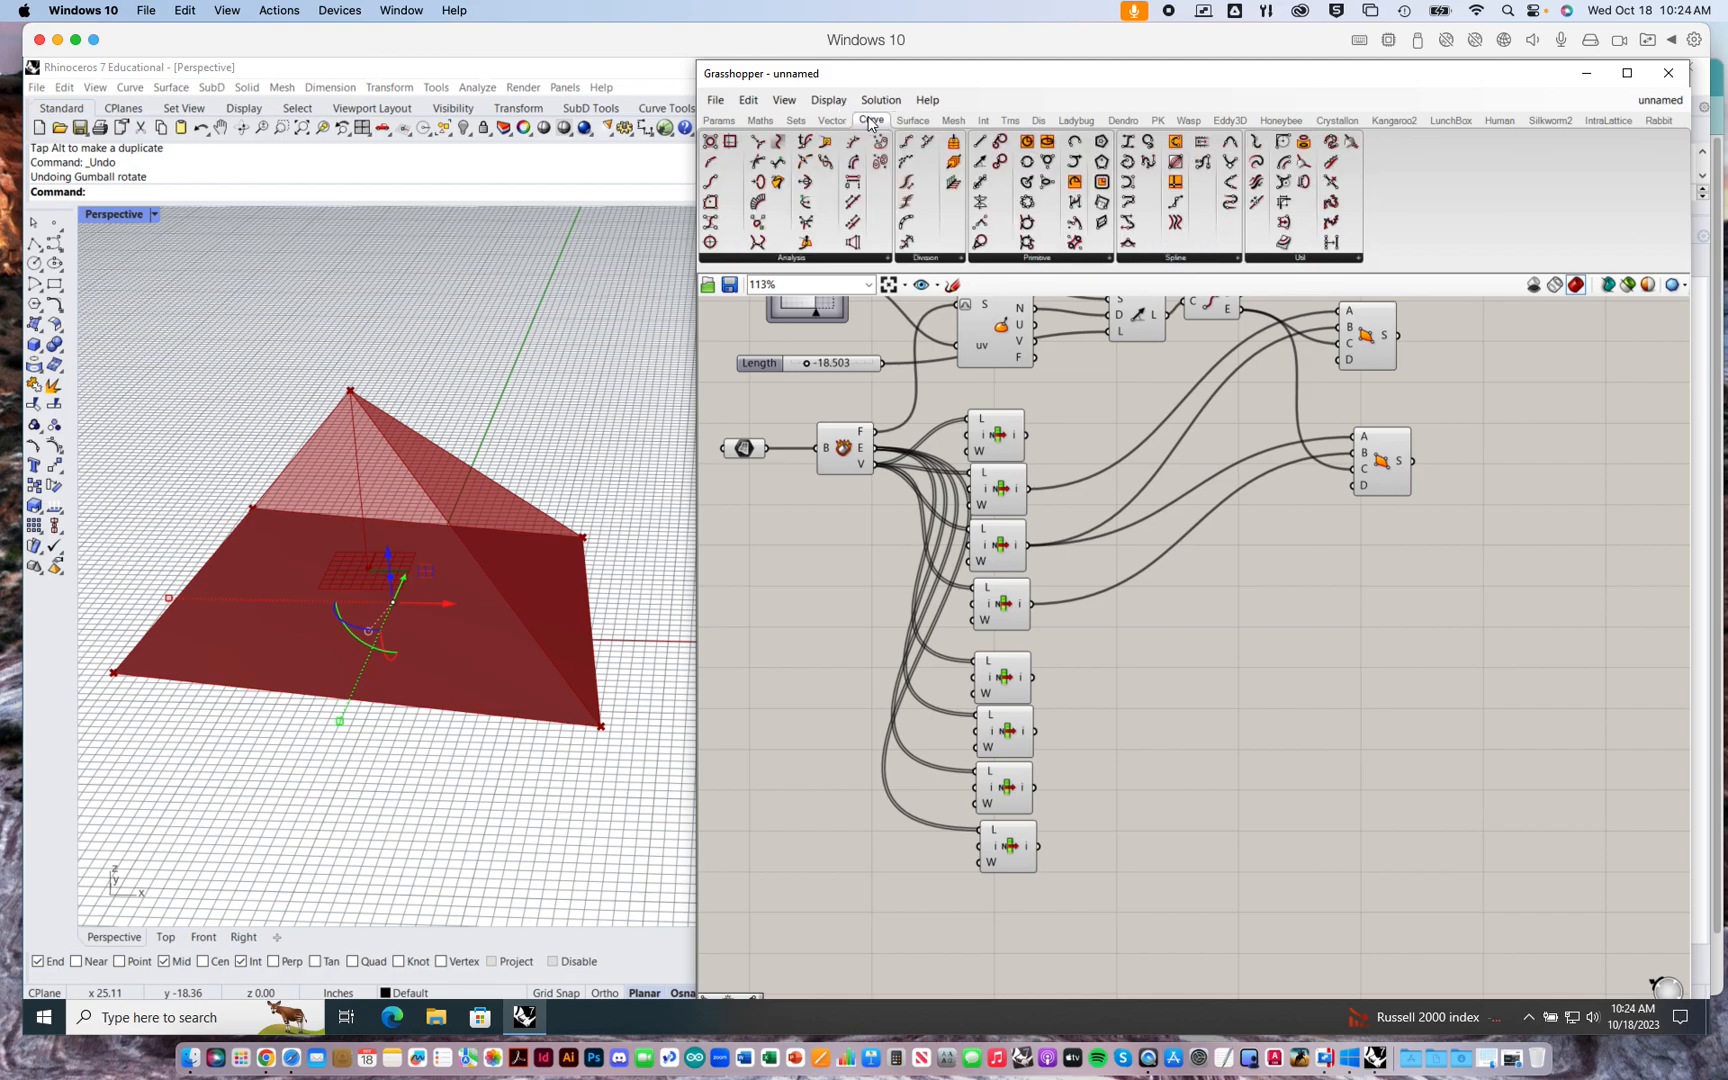
pyautogui.click(855, 259)
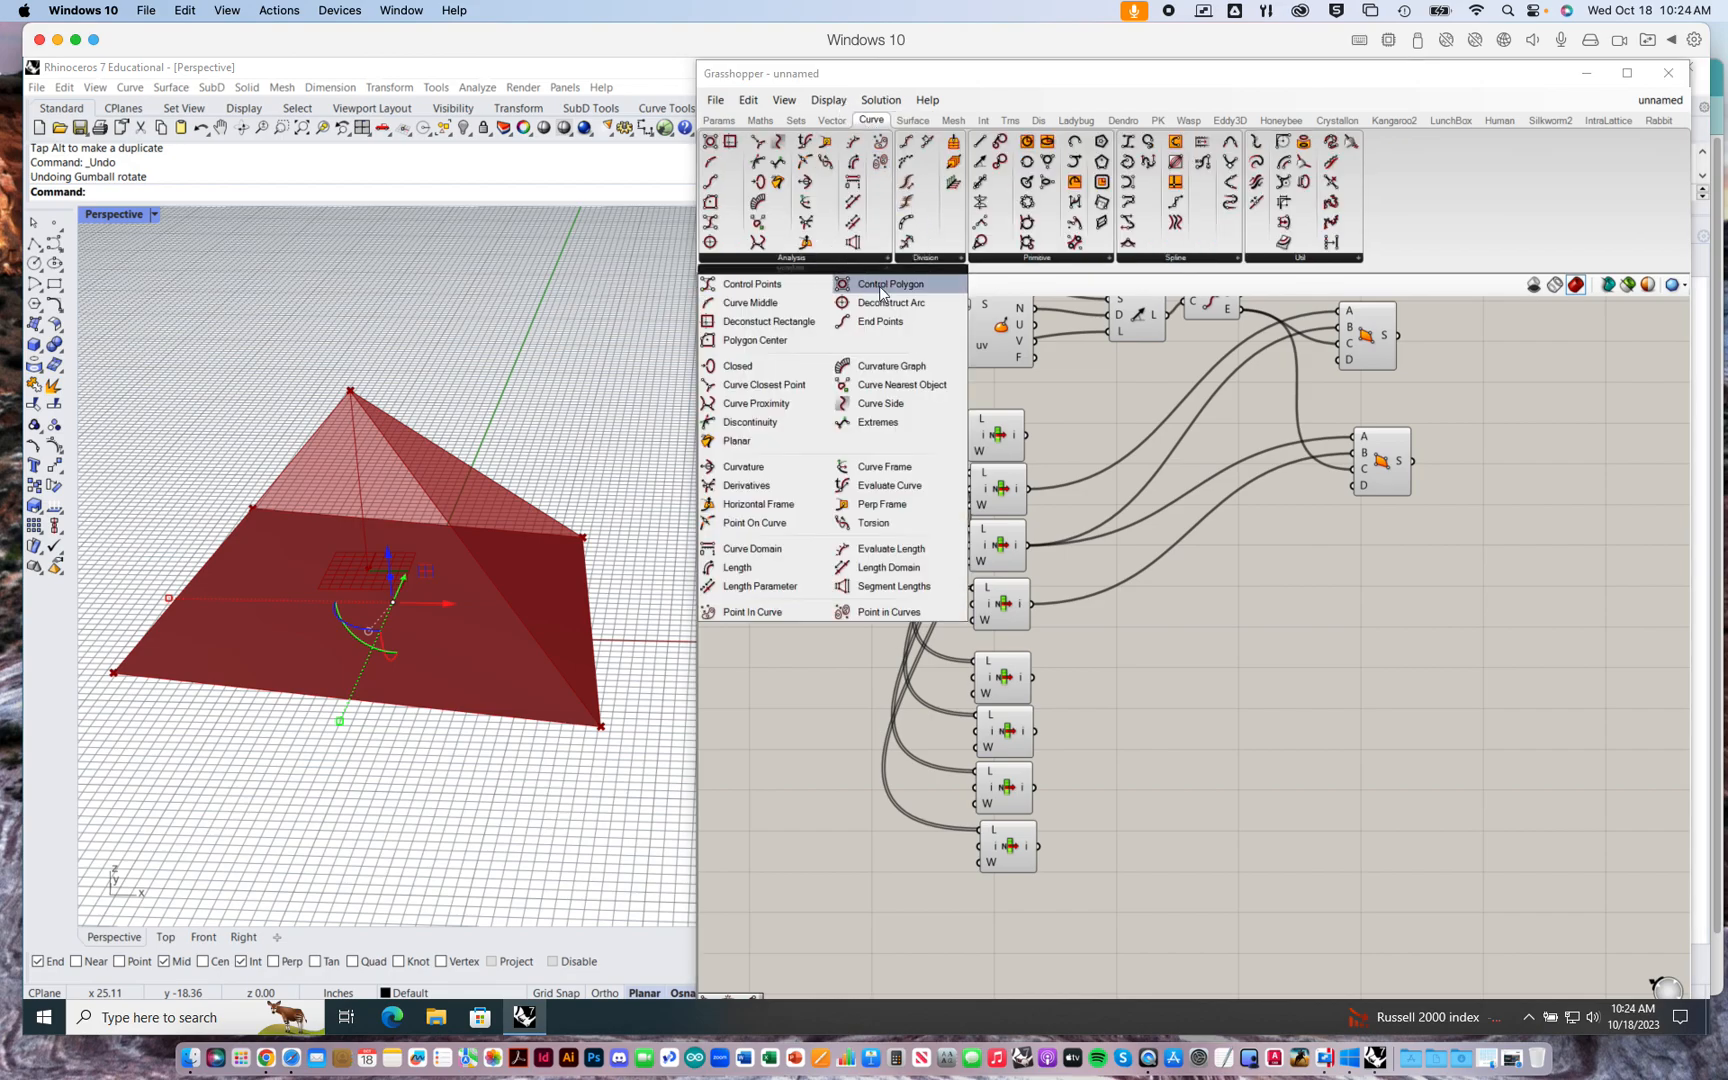
pyautogui.click(876, 487)
pyautogui.click(1165, 788)
pyautogui.moveTo(1165, 790); pyautogui.dragTo(1183, 782)
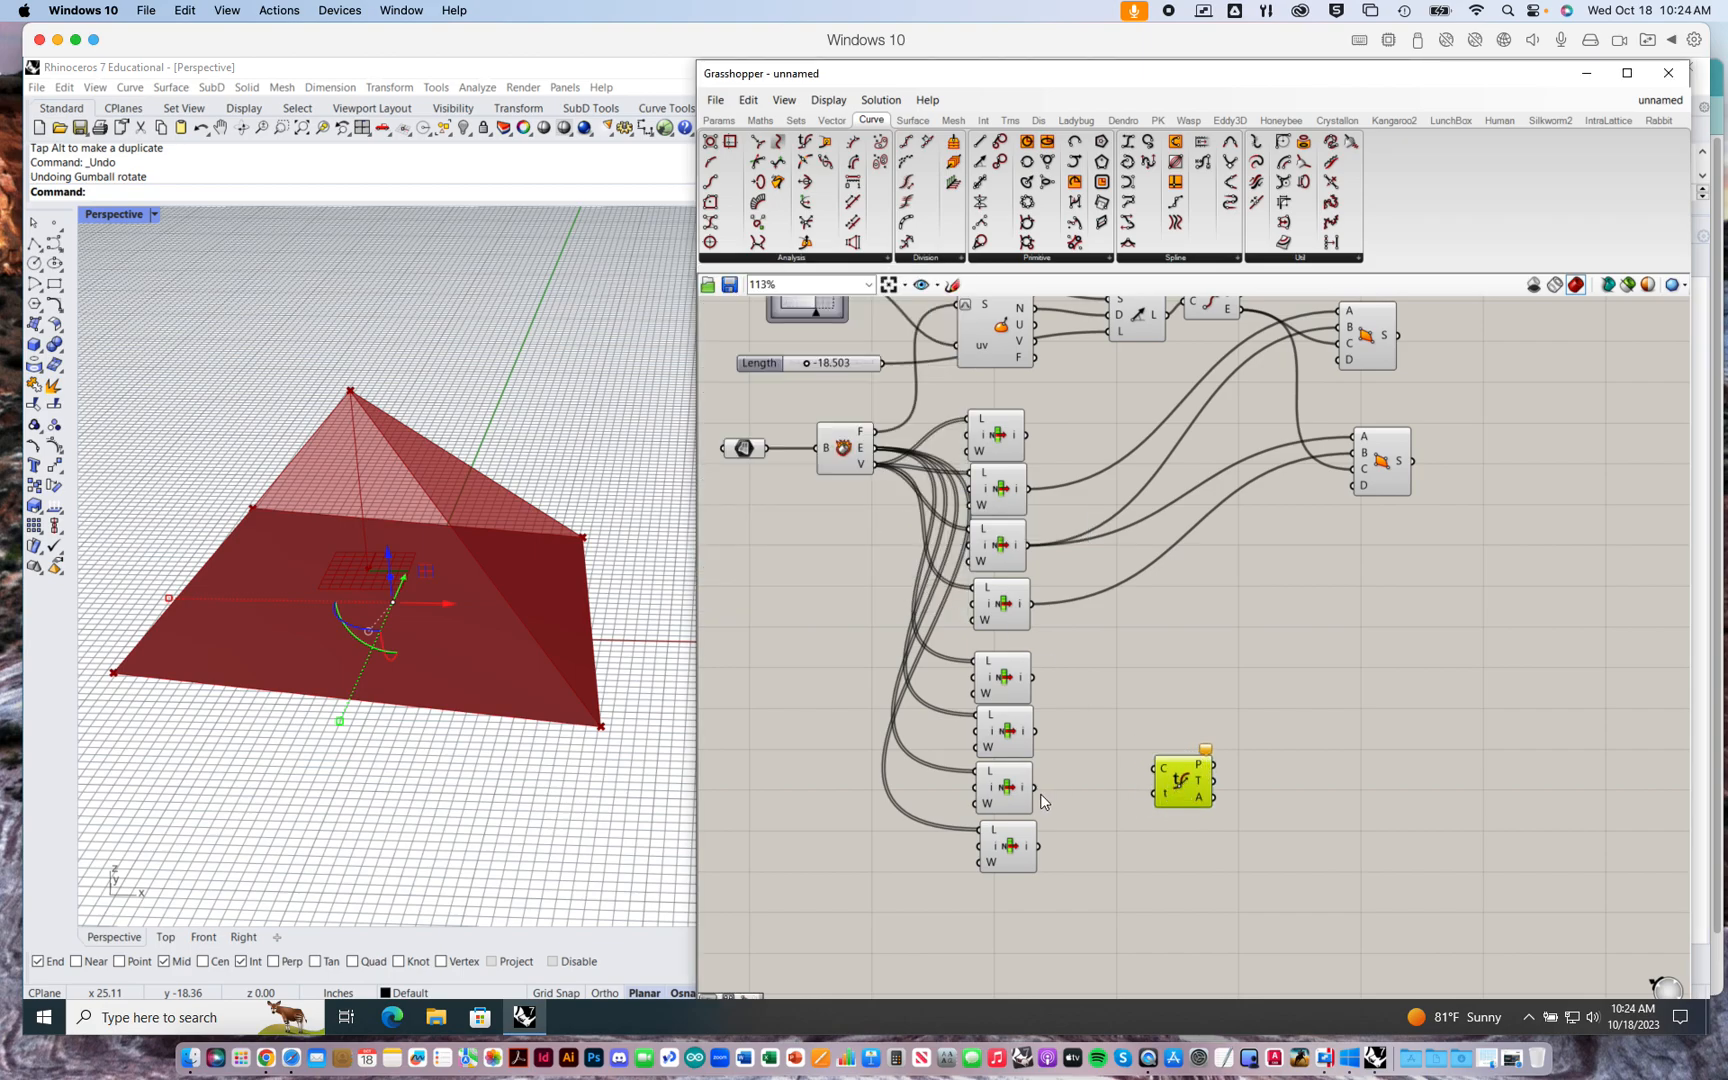
# - Connect the second edge List Item to the curve input of Evaluate Curve and reparameterize that input
pyautogui.click(1030, 742)
pyautogui.moveTo(1035, 732); pyautogui.dragTo(1157, 772)
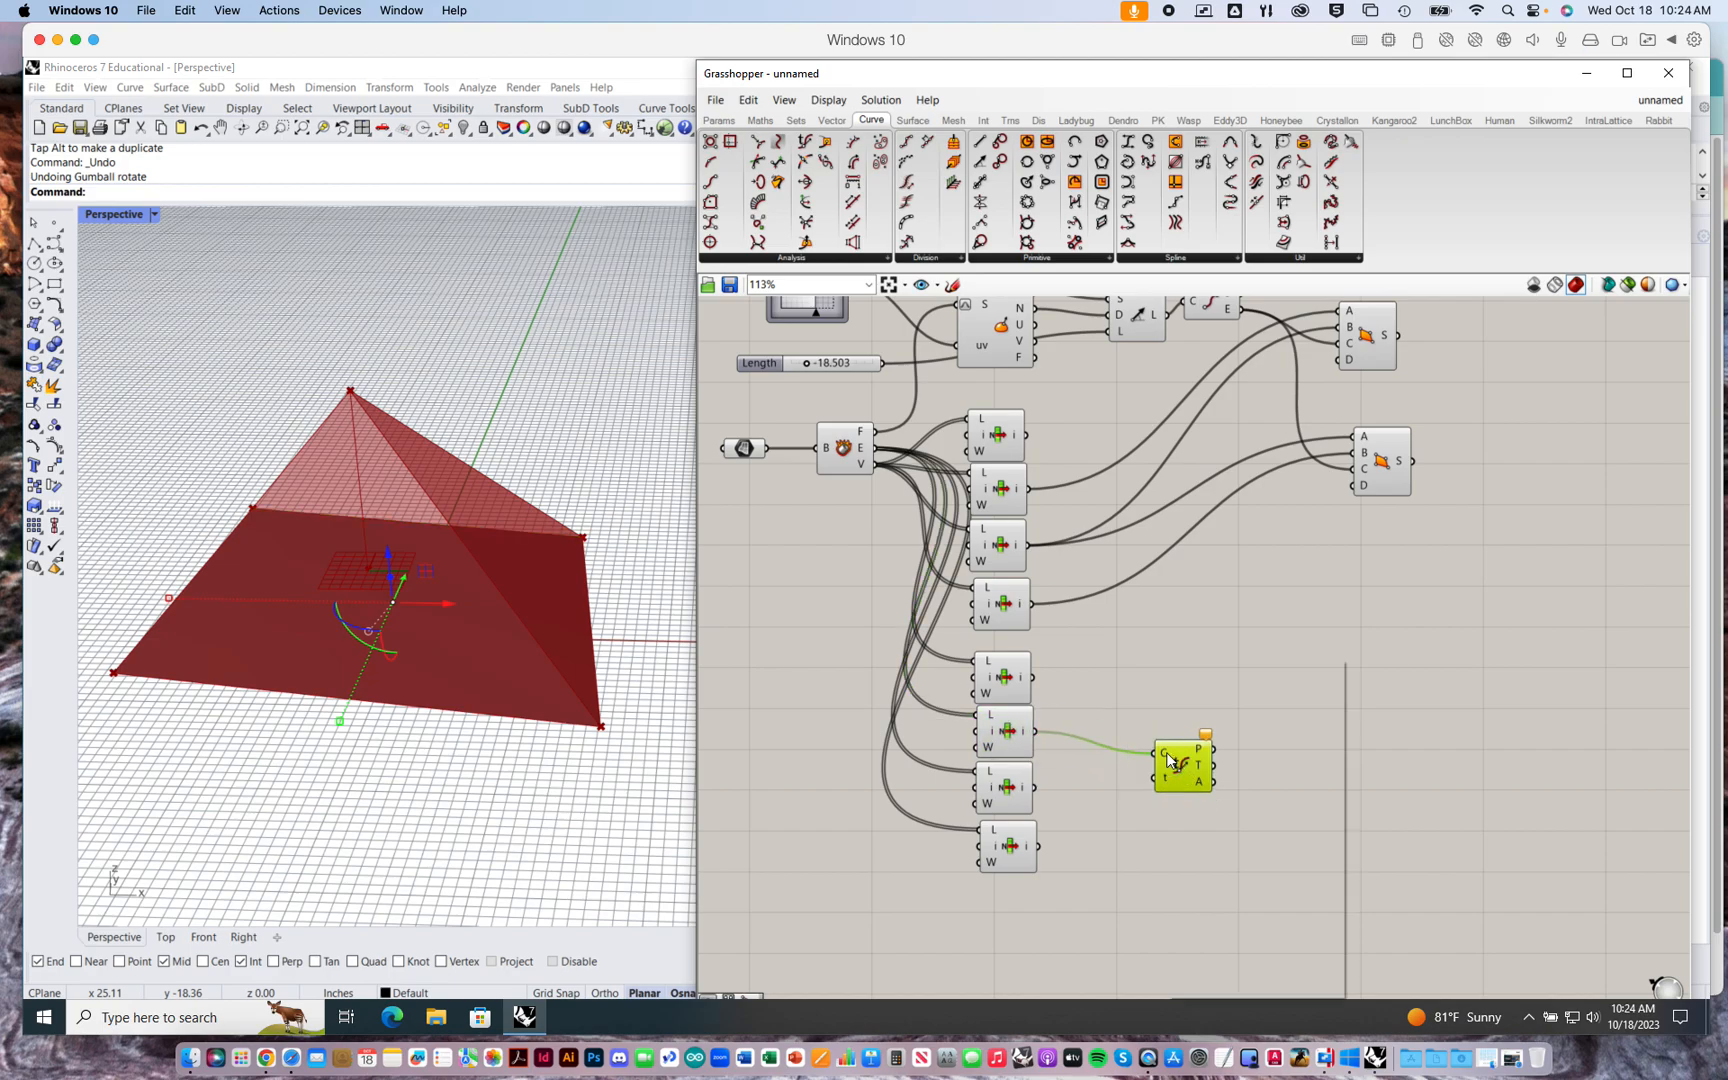
pyautogui.rightClick(1168, 760)
pyautogui.click(1220, 841)
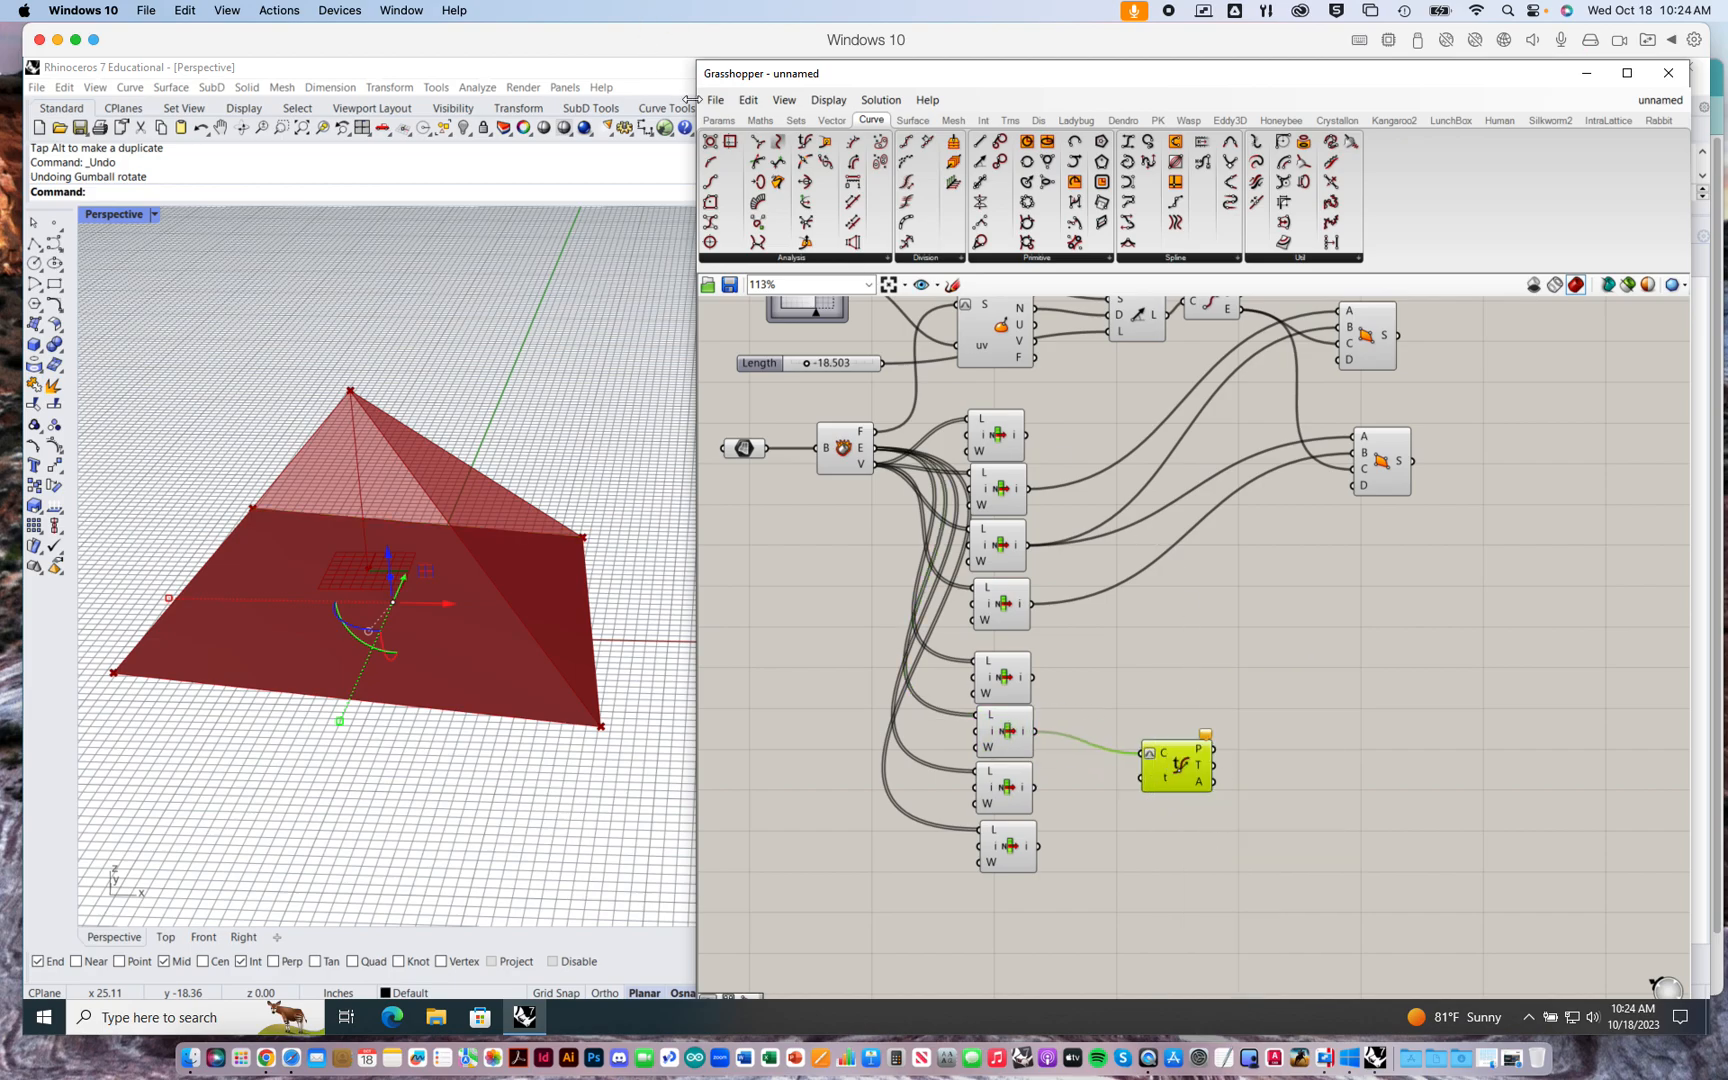
# - Add a 0.250 number slider for Evaluate Curve's parameter input, keeping the second edge List Item connected to its curve input
pyautogui.click(719, 120)
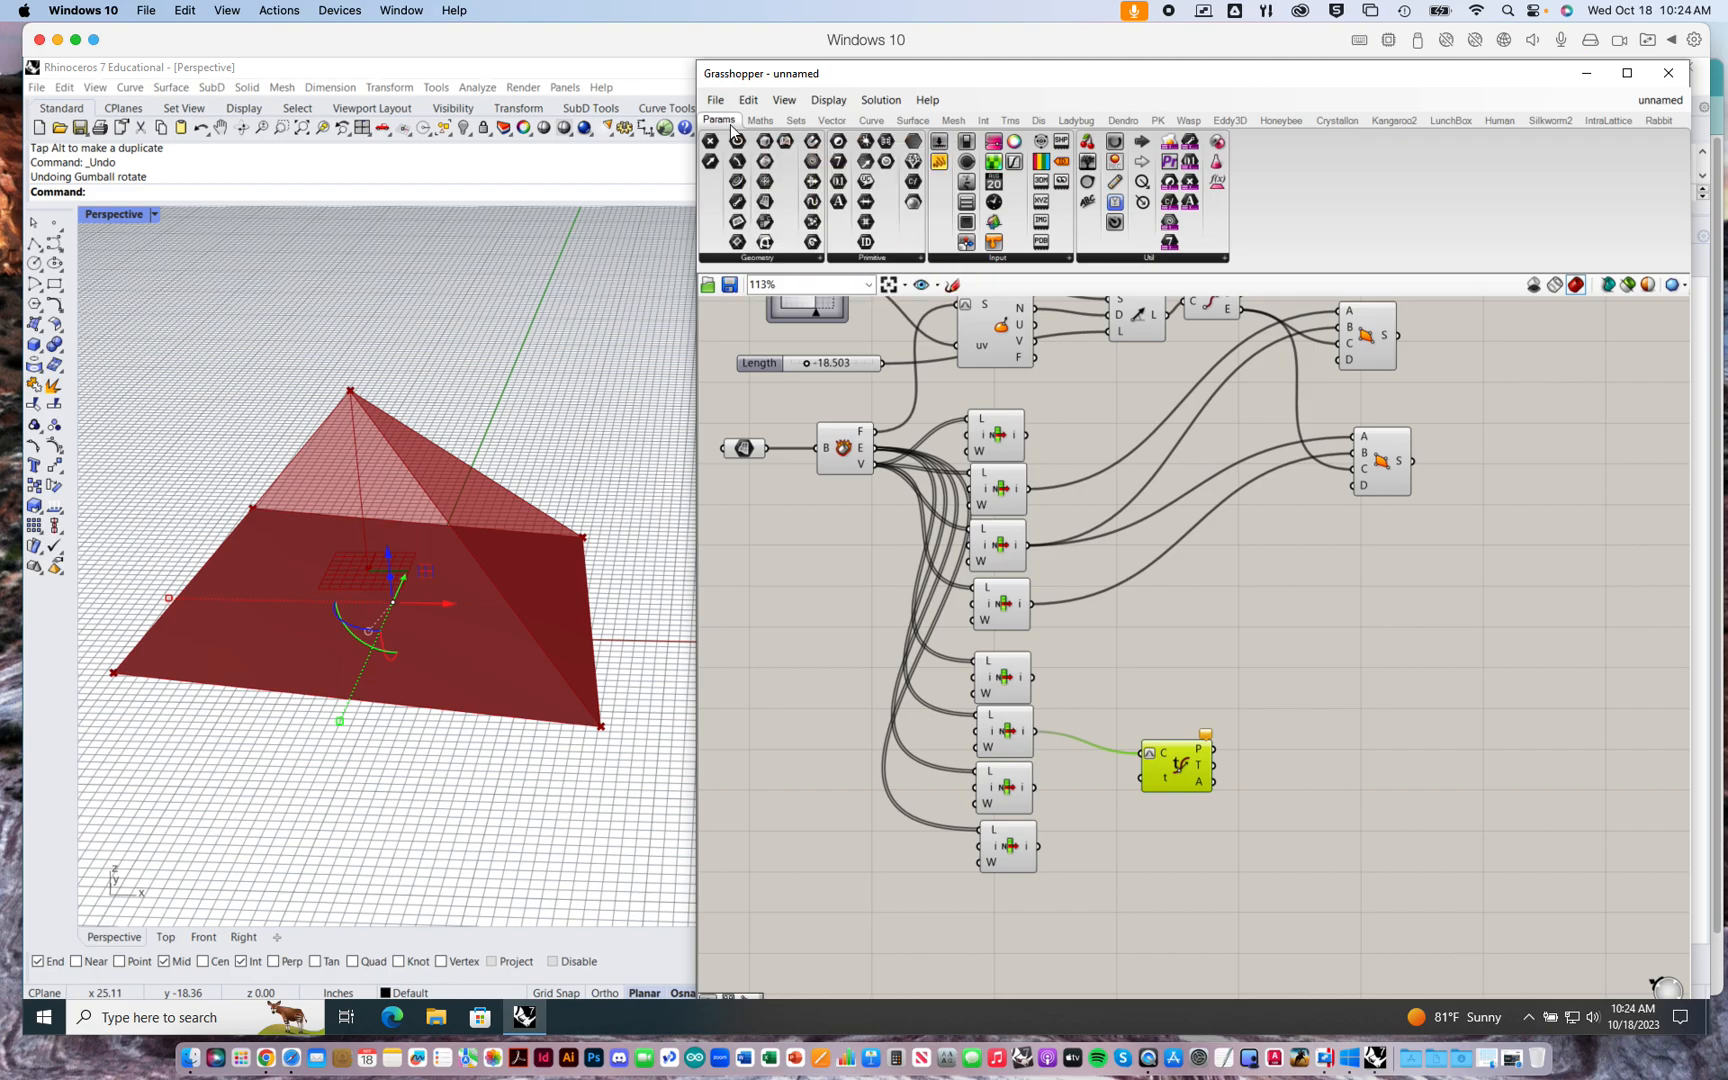
pyautogui.moveTo(927, 820); pyautogui.dragTo(1140, 756)
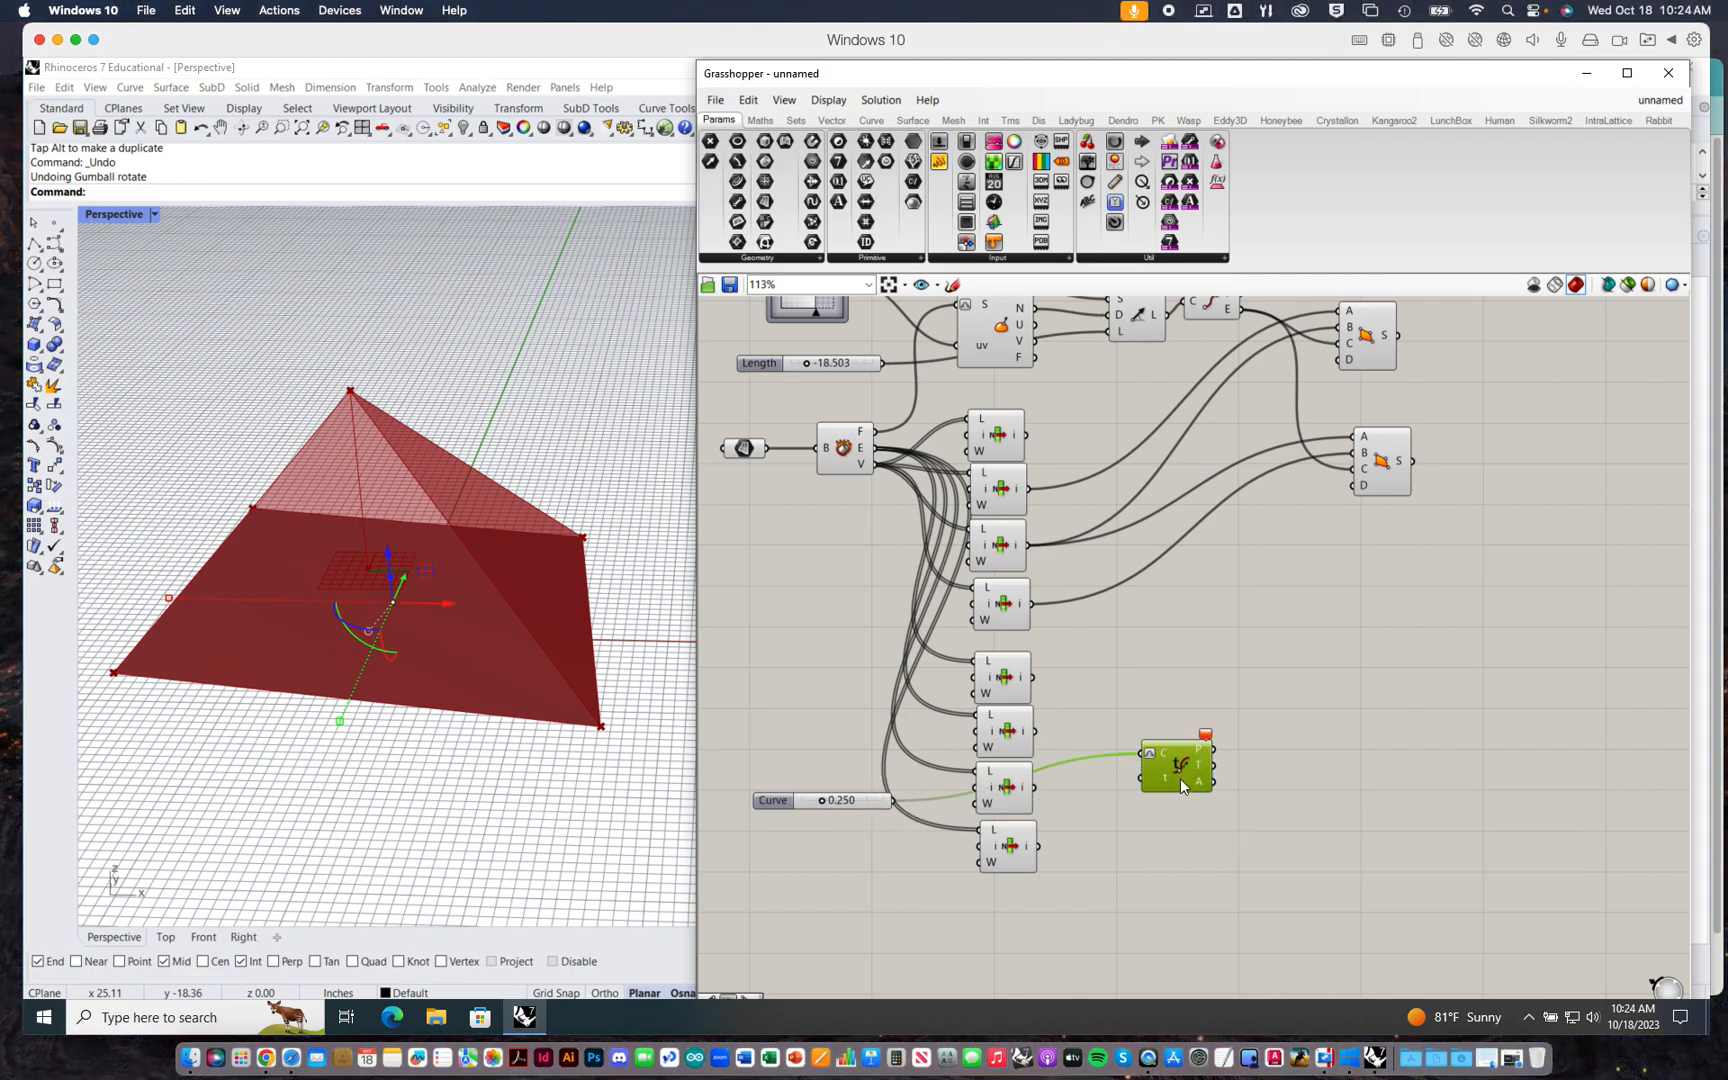
pyautogui.click(1227, 658)
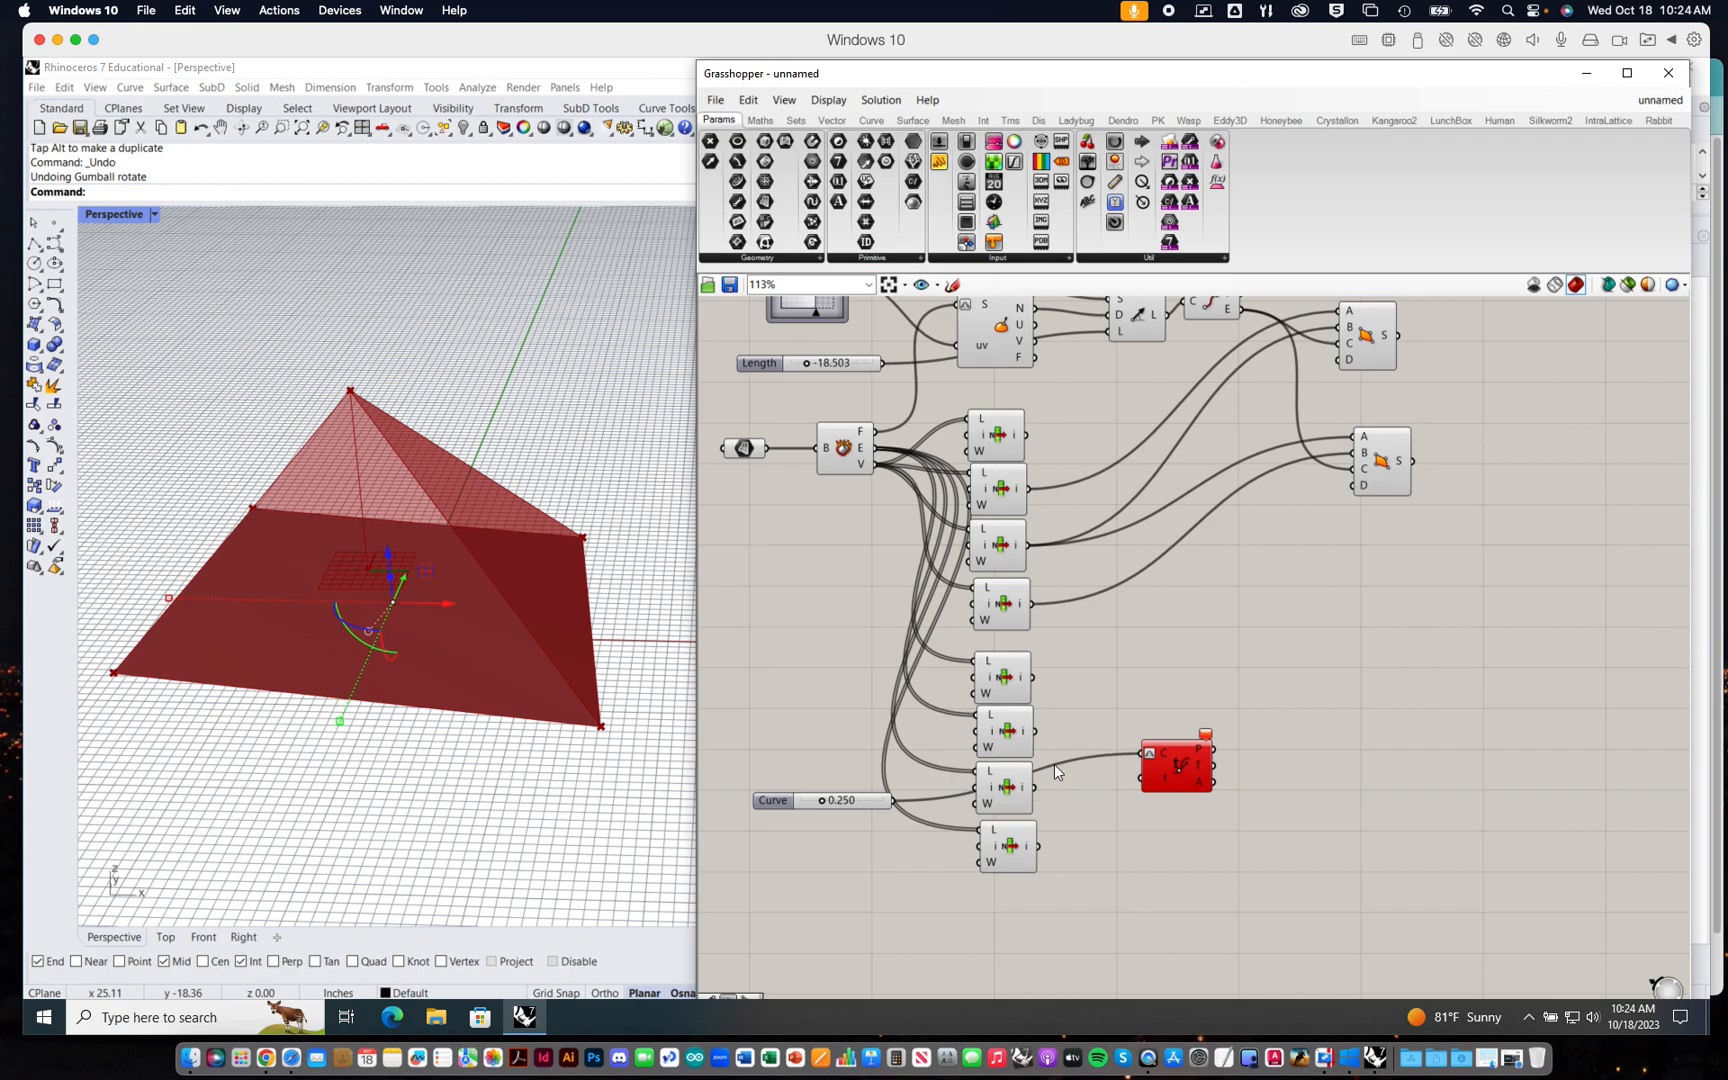
pyautogui.moveTo(1034, 731); pyautogui.dragTo(1141, 753)
pyautogui.moveTo(895, 800); pyautogui.dragTo(1141, 778)
pyautogui.click(1181, 781)
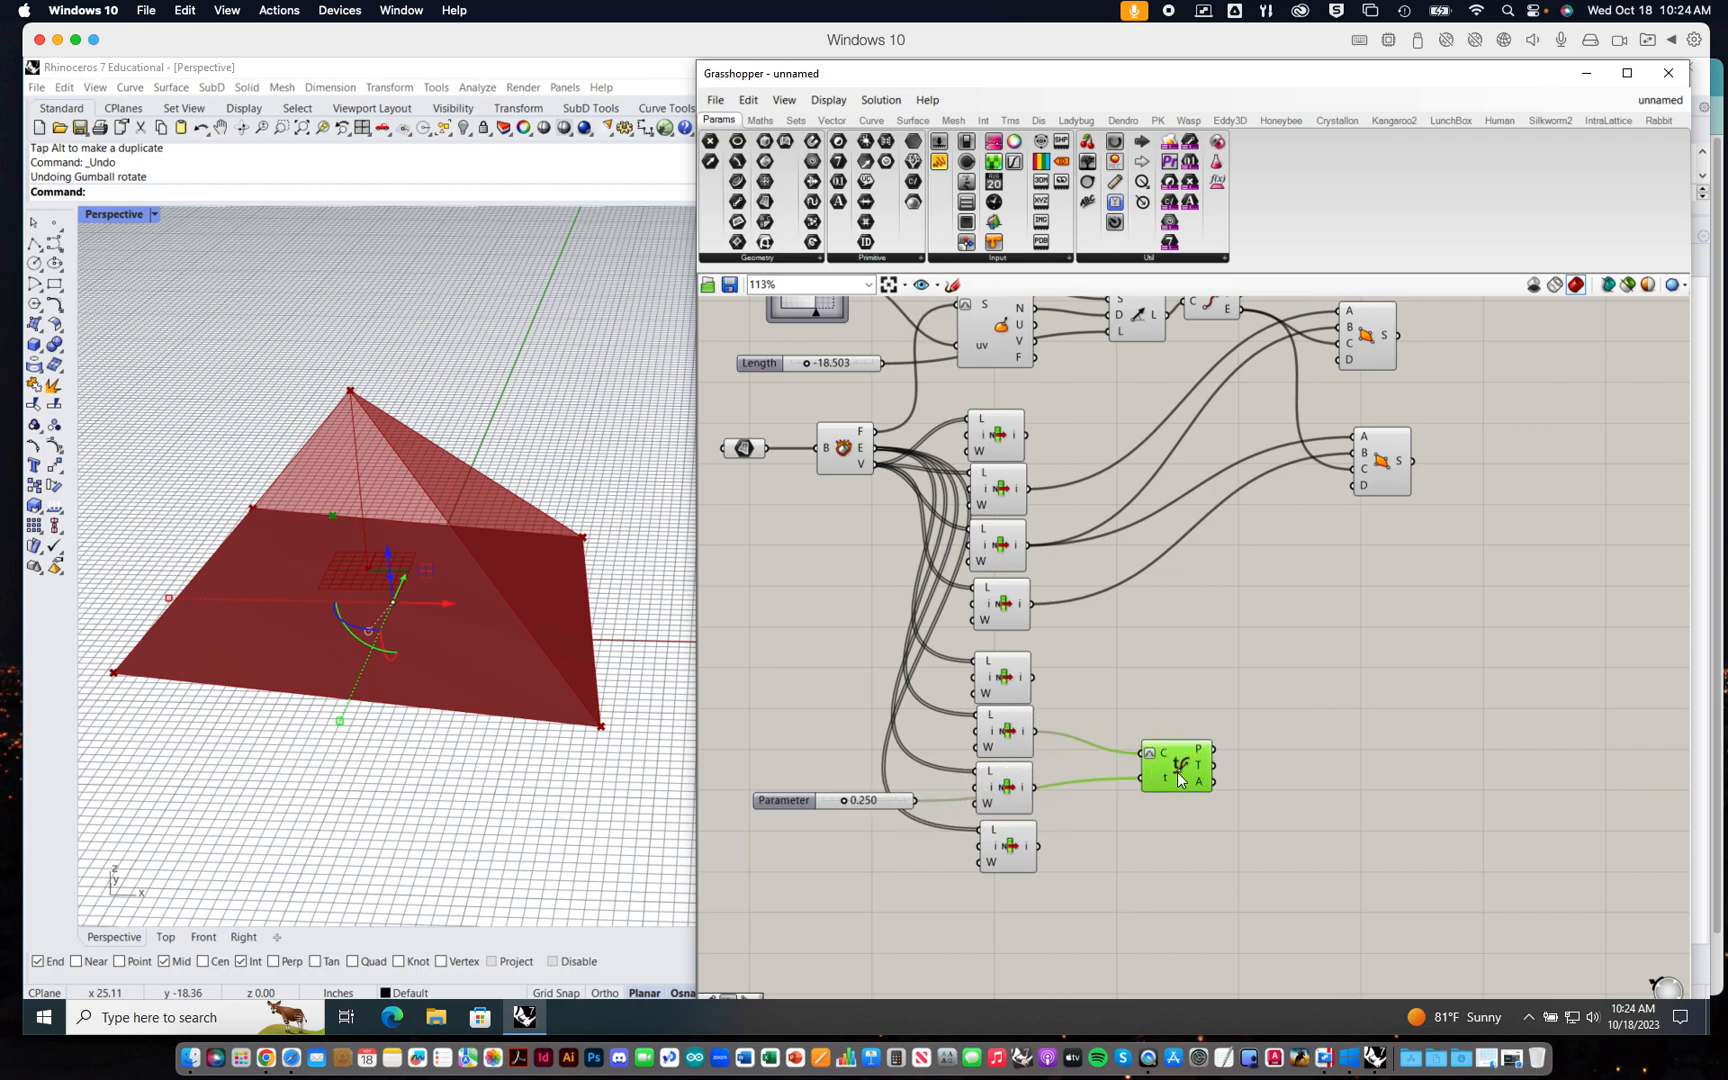
# - Connect Evaluate Curve's point output to corner A of the first 4Point Surface and set the parameter slider to about 0.294
pyautogui.moveTo(844, 798)
pyautogui.mouseDown()
pyautogui.moveTo(814, 798)
pyautogui.moveTo(853, 805)
pyautogui.mouseUp()
pyautogui.moveTo(1213, 749); pyautogui.dragTo(1341, 310)
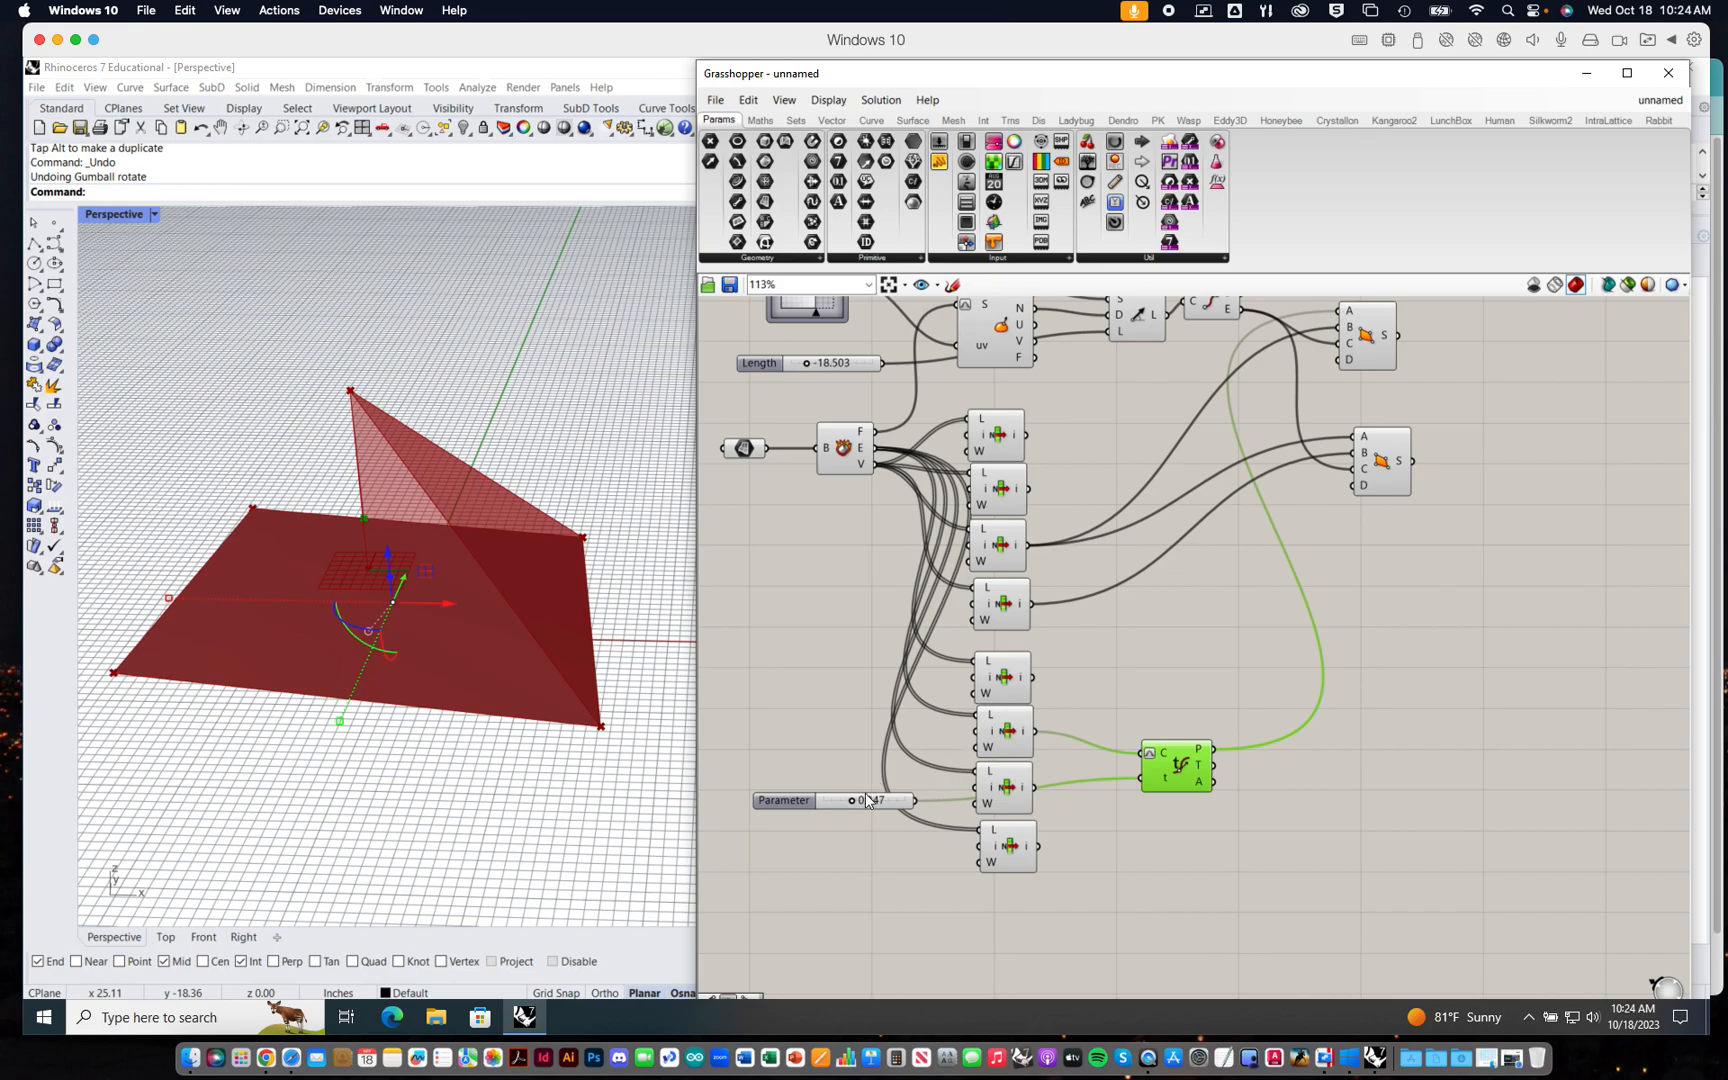
pyautogui.moveTo(855, 799)
pyautogui.mouseDown()
pyautogui.moveTo(833, 798)
pyautogui.moveTo(853, 800)
pyautogui.mouseUp()
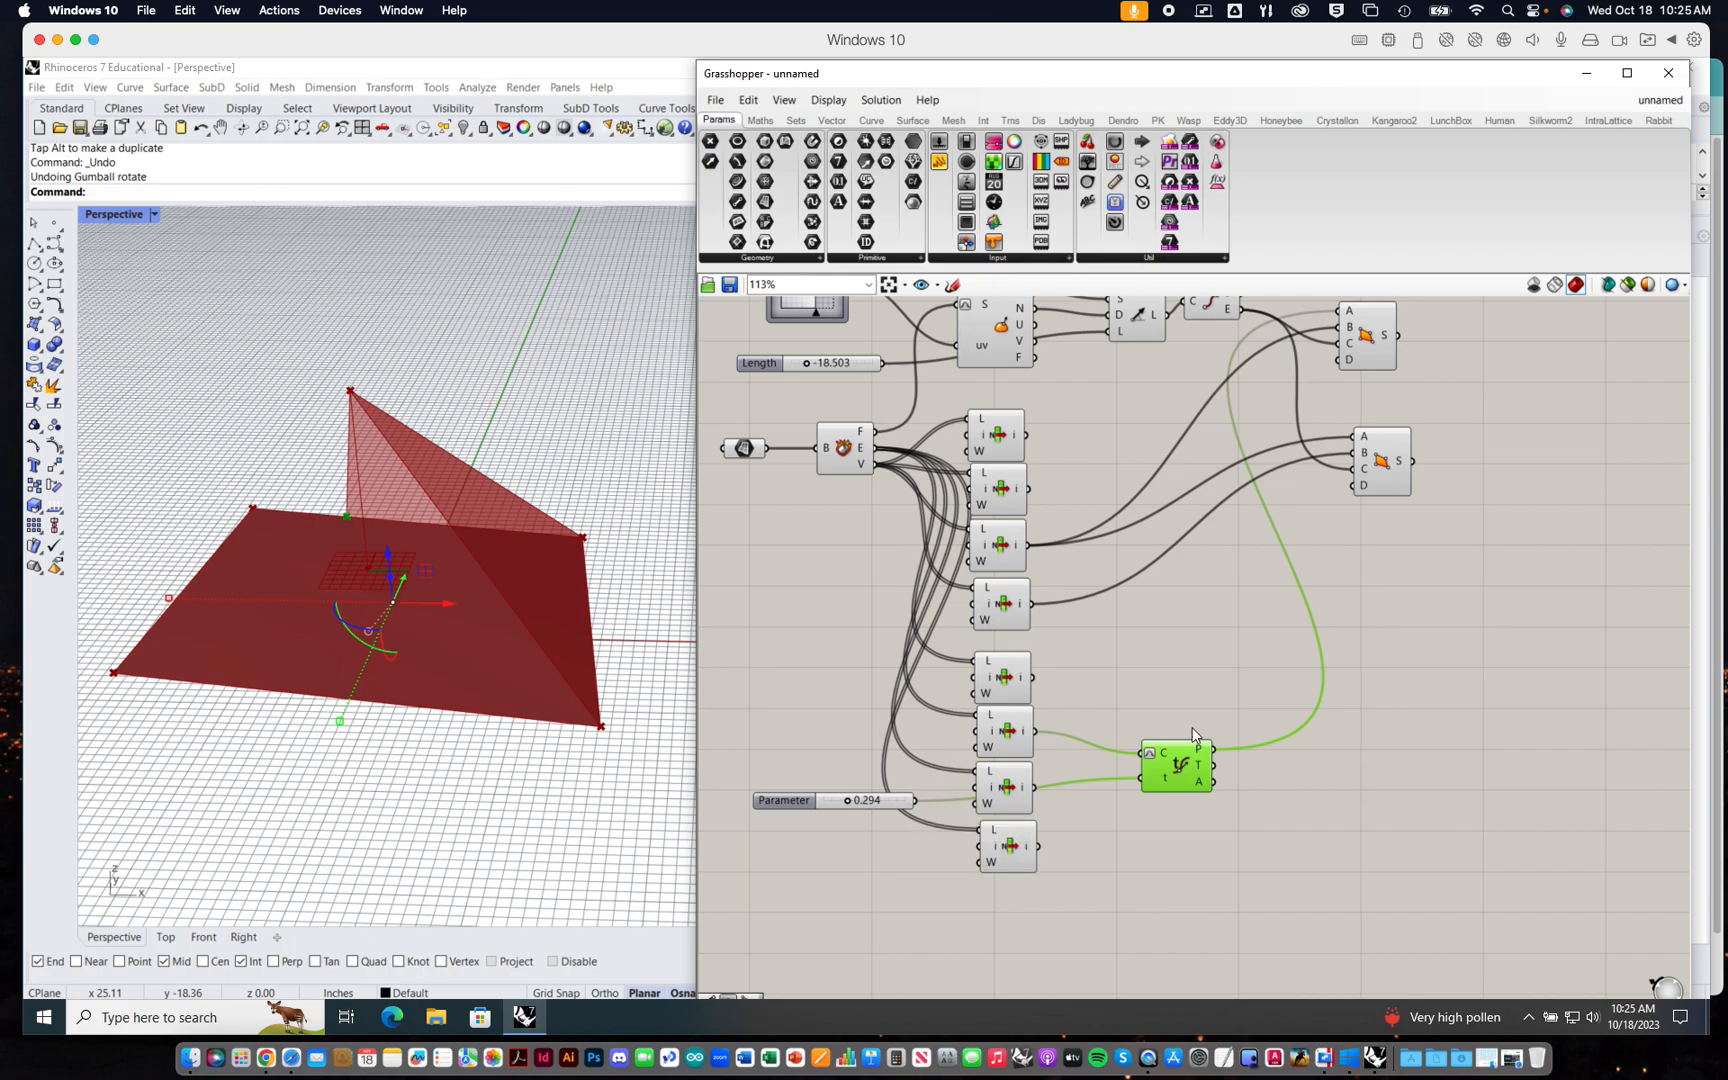
# - Duplicate Evaluate Curve directly below the original and connect the third edge List Item to the copy's curve input
pyautogui.keyDown('alt'); pyautogui.moveTo(1180, 770); pyautogui.dragTo(1187, 847); pyautogui.keyUp('alt')
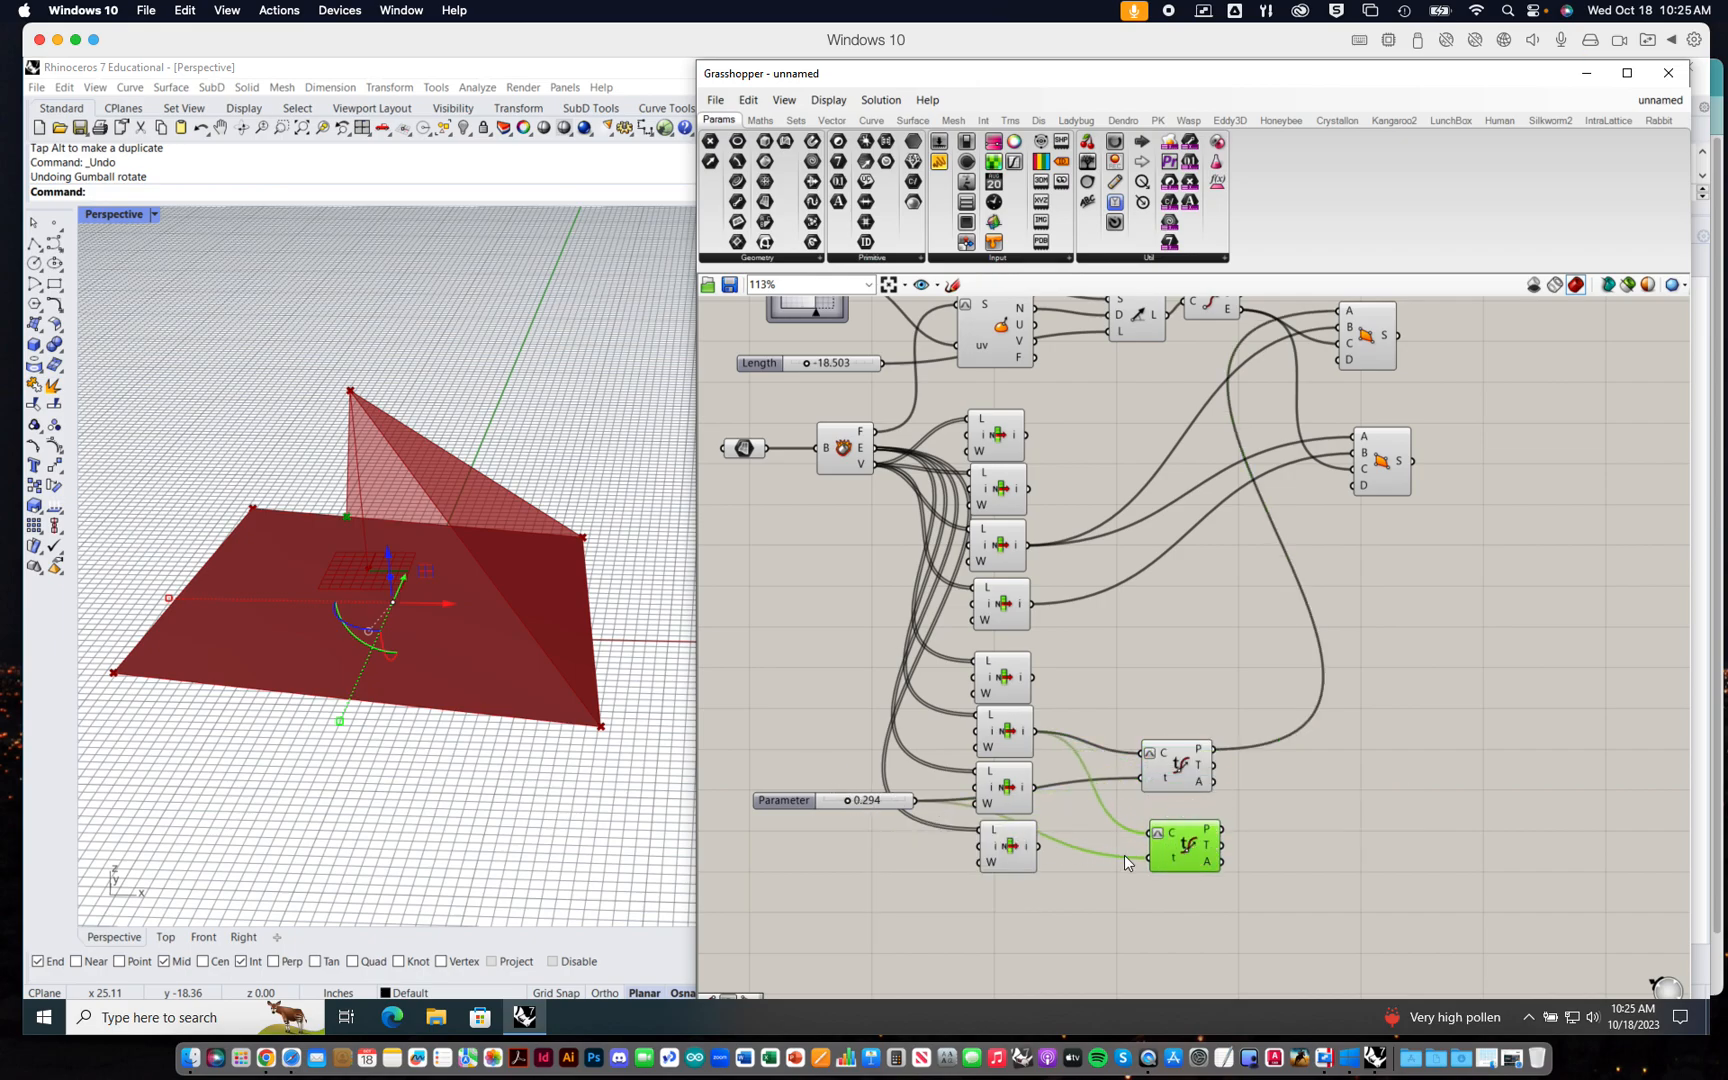
pyautogui.moveTo(846, 803); pyautogui.dragTo(850, 803)
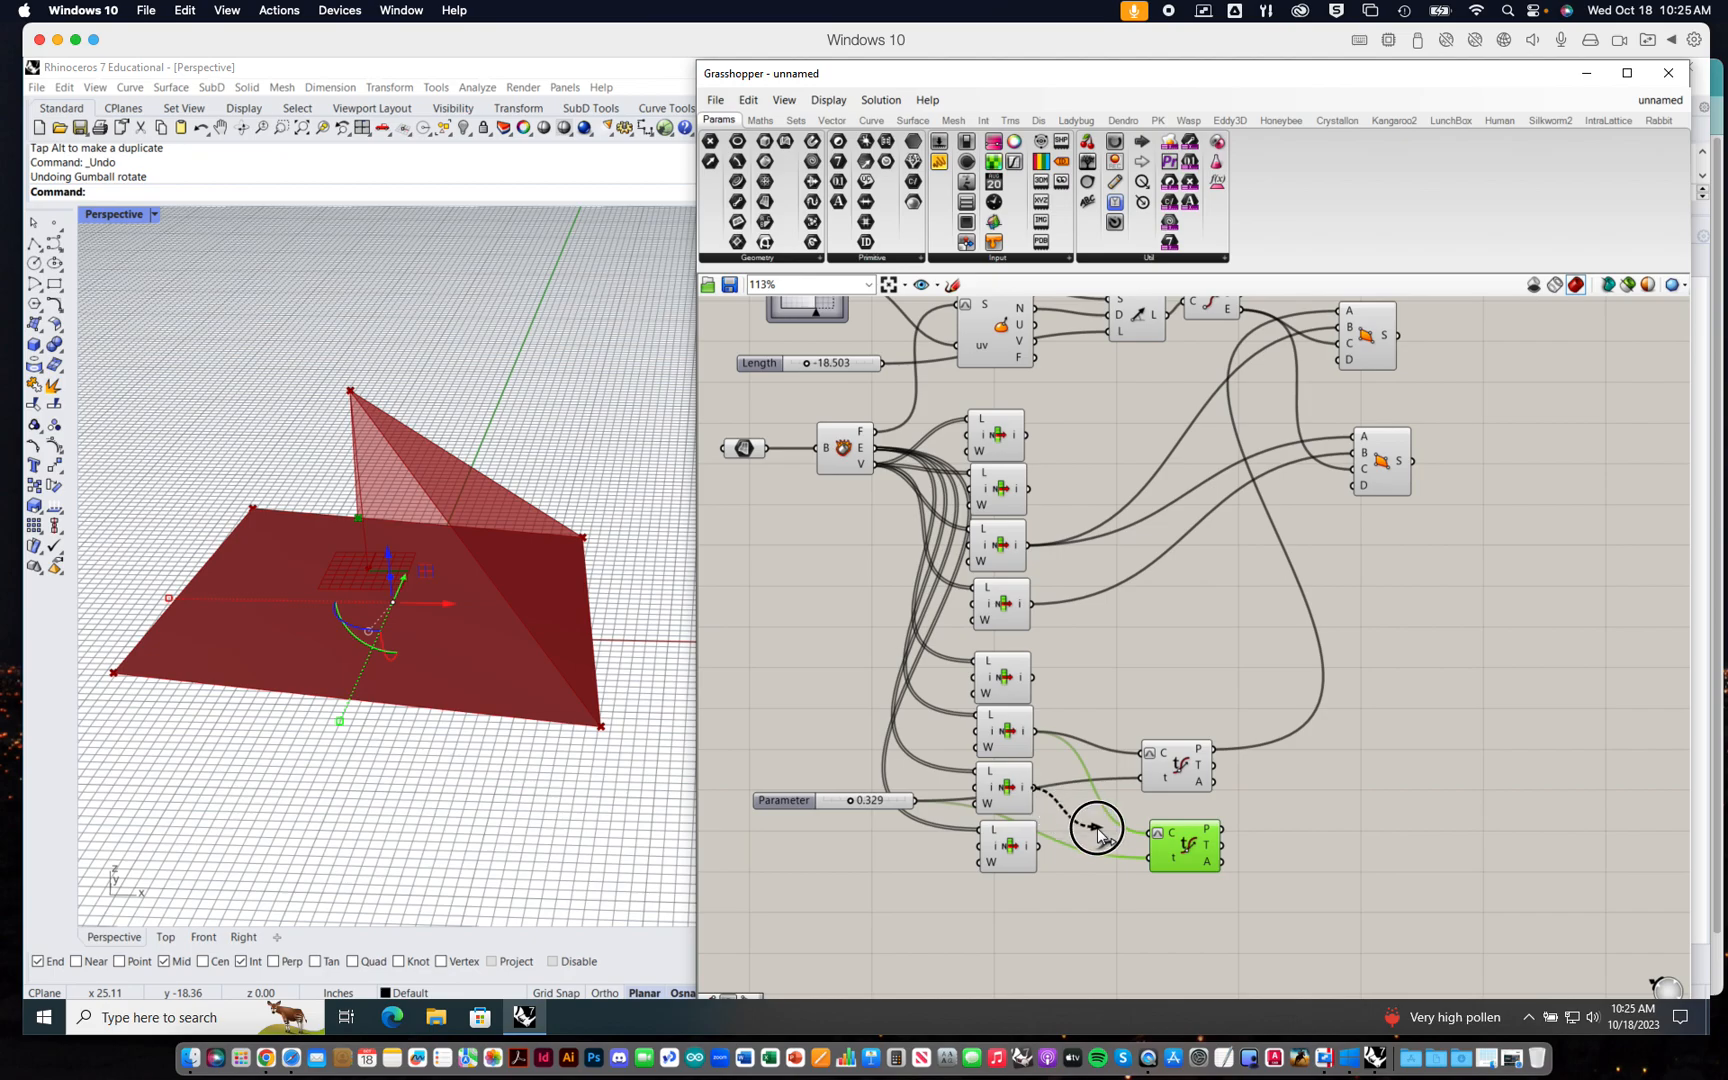
# - Connect the copied Evaluate Curve's point output to corner B of the second 4Point Surface, leaving corner A on its vertex
pyautogui.moveTo(1216, 829); pyautogui.dragTo(1348, 443)
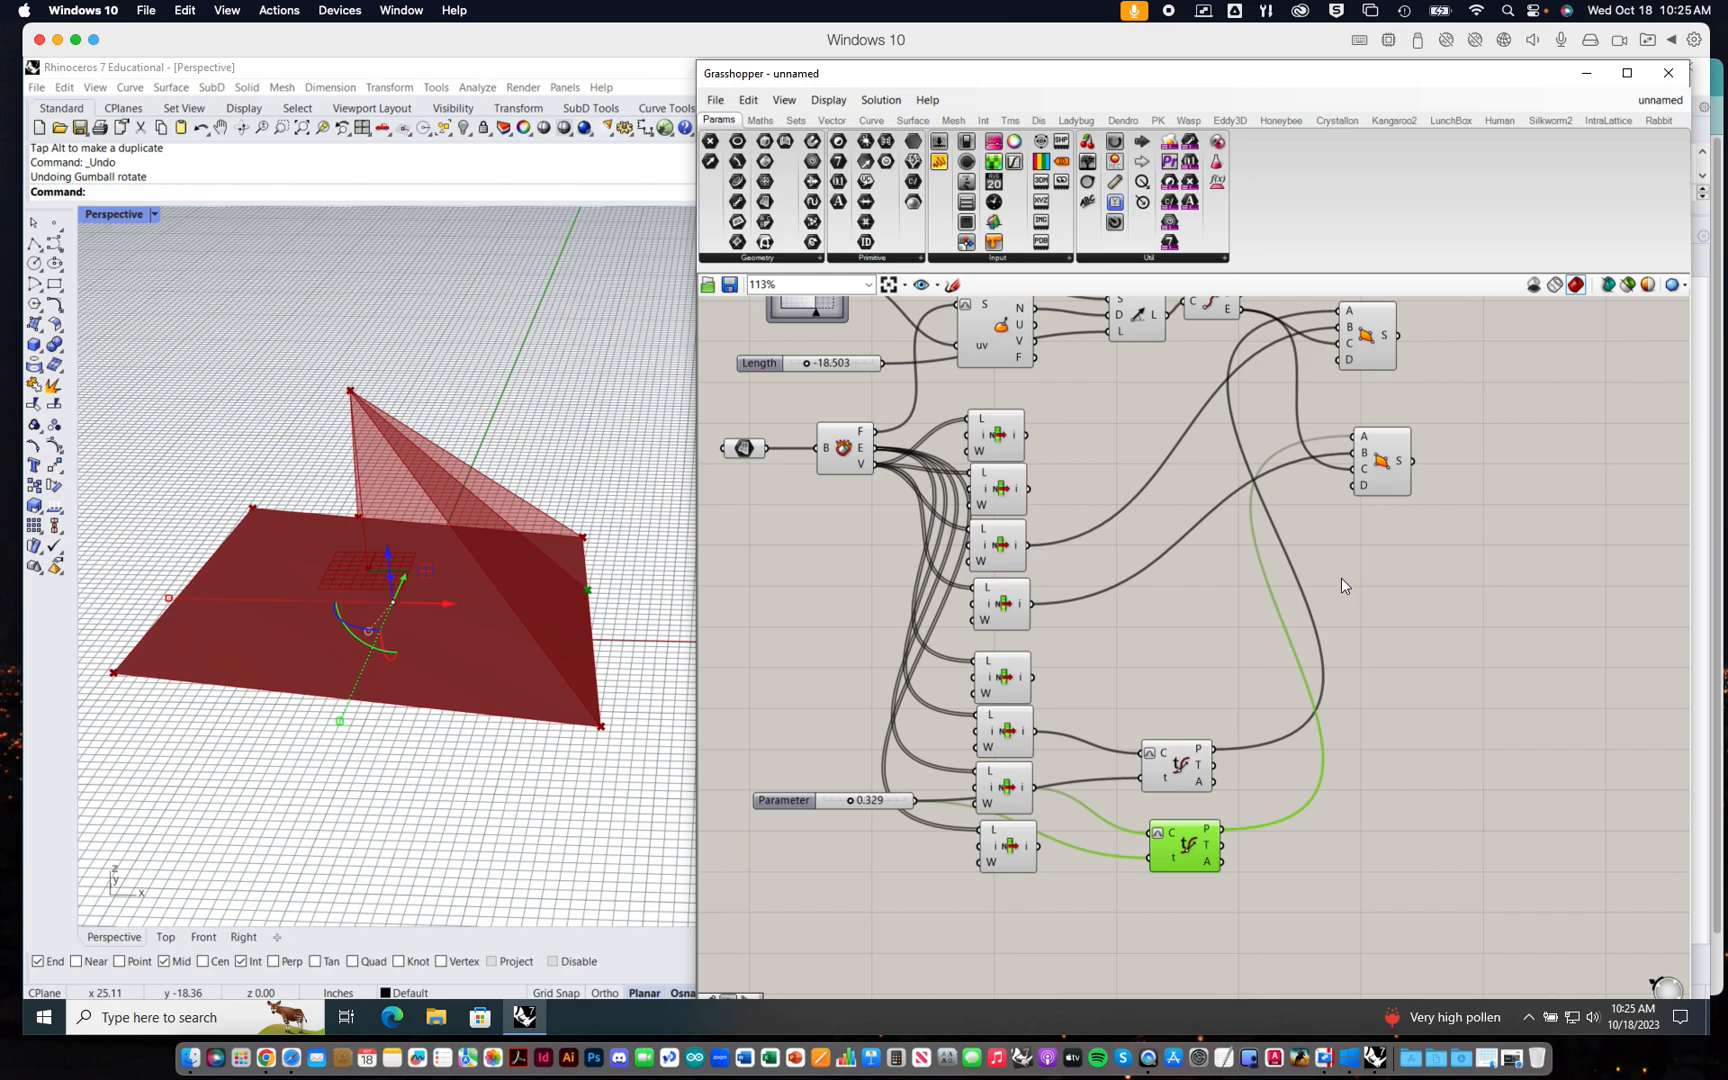
pyautogui.hotkey('ctrl', 'z')
pyautogui.moveTo(1220, 830); pyautogui.dragTo(1335, 456)
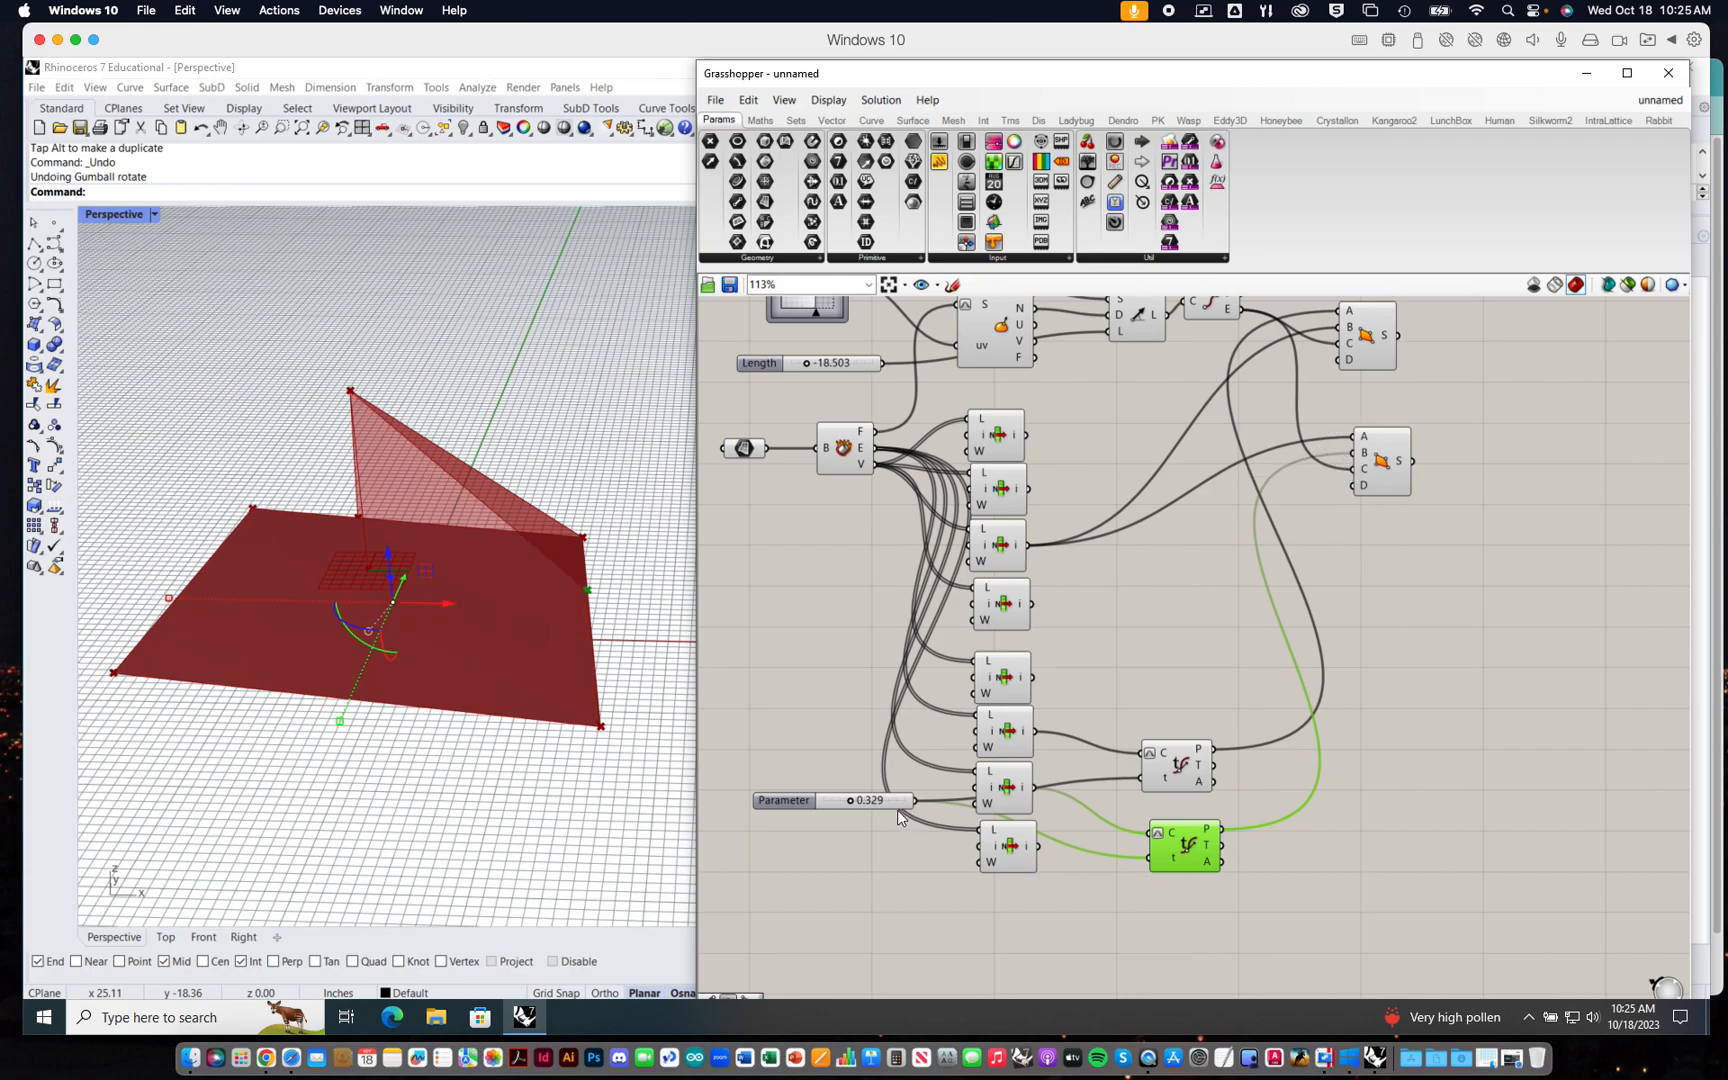
# - Try different parameter values for the two edge points, up to about 0.505, and set the slider to 0.2
pyautogui.moveTo(849, 801)
pyautogui.mouseDown()
pyautogui.moveTo(880, 801)
pyautogui.moveTo(818, 799)
pyautogui.moveTo(856, 800)
pyautogui.mouseUp()
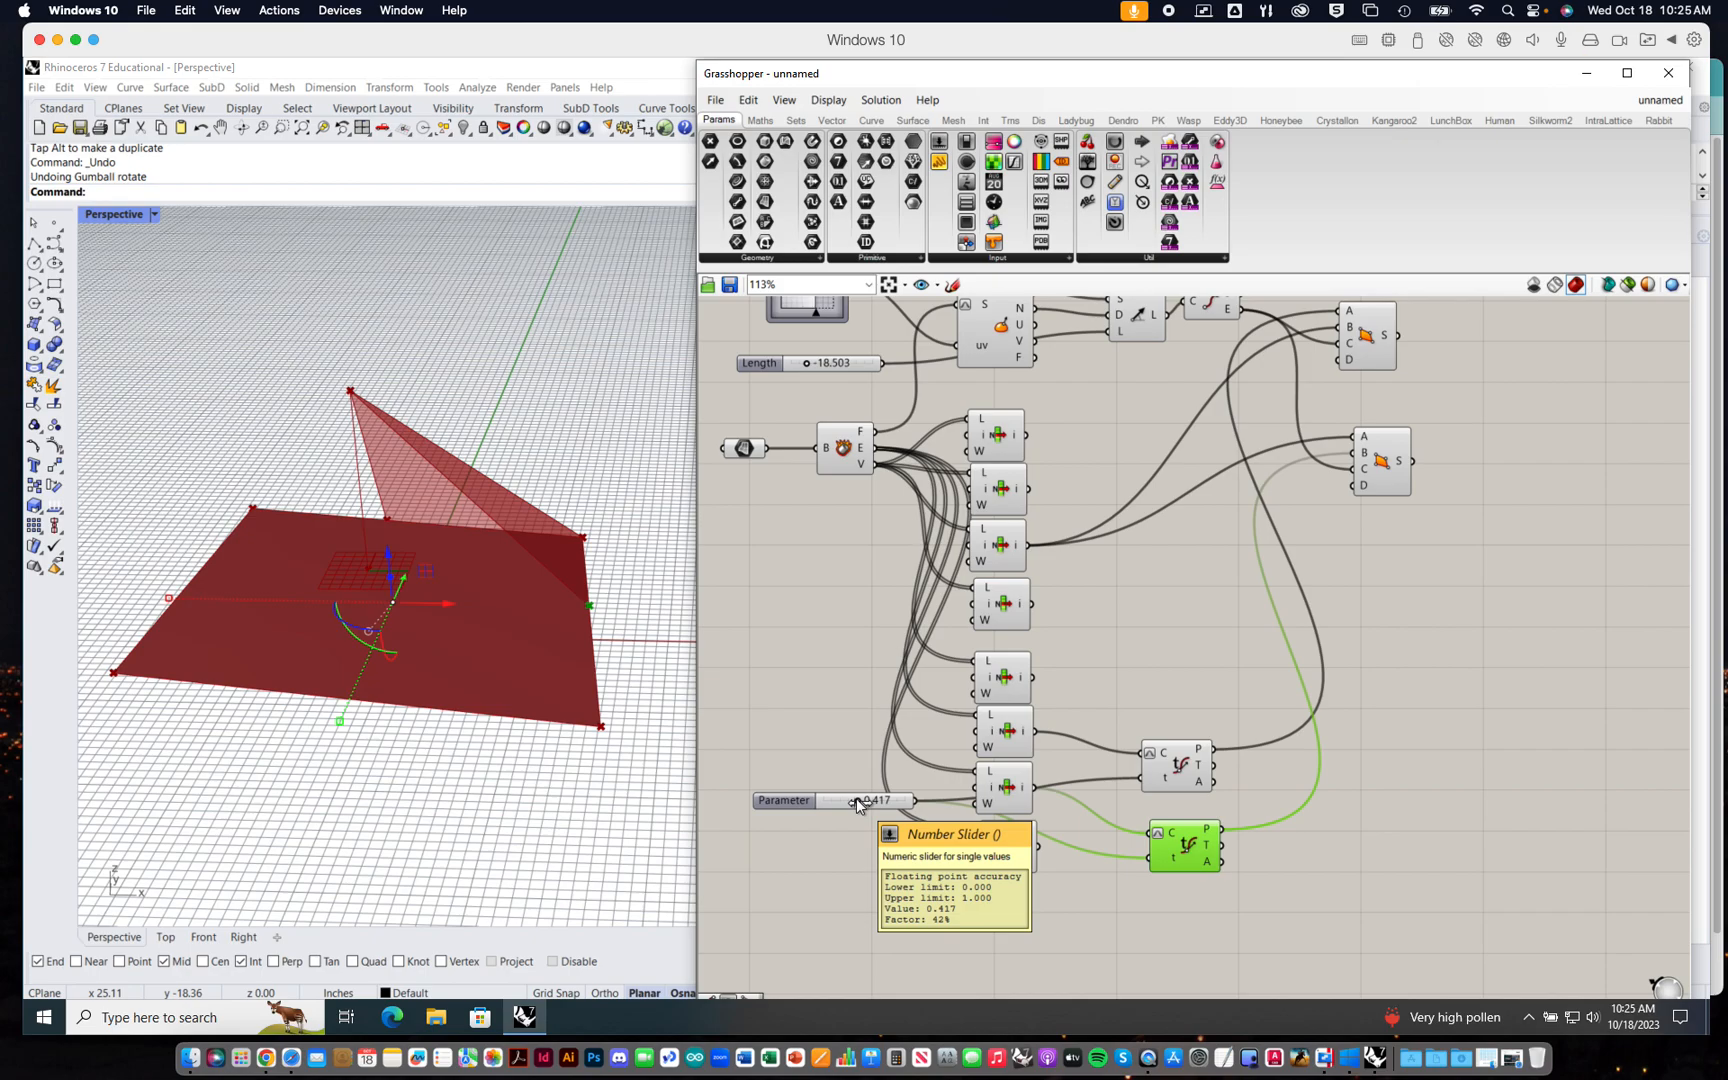
pyautogui.moveTo(857, 799)
pyautogui.mouseDown()
pyautogui.moveTo(833, 803)
pyautogui.moveTo(891, 803)
pyautogui.moveTo(845, 812)
pyautogui.moveTo(864, 806)
pyautogui.mouseUp()
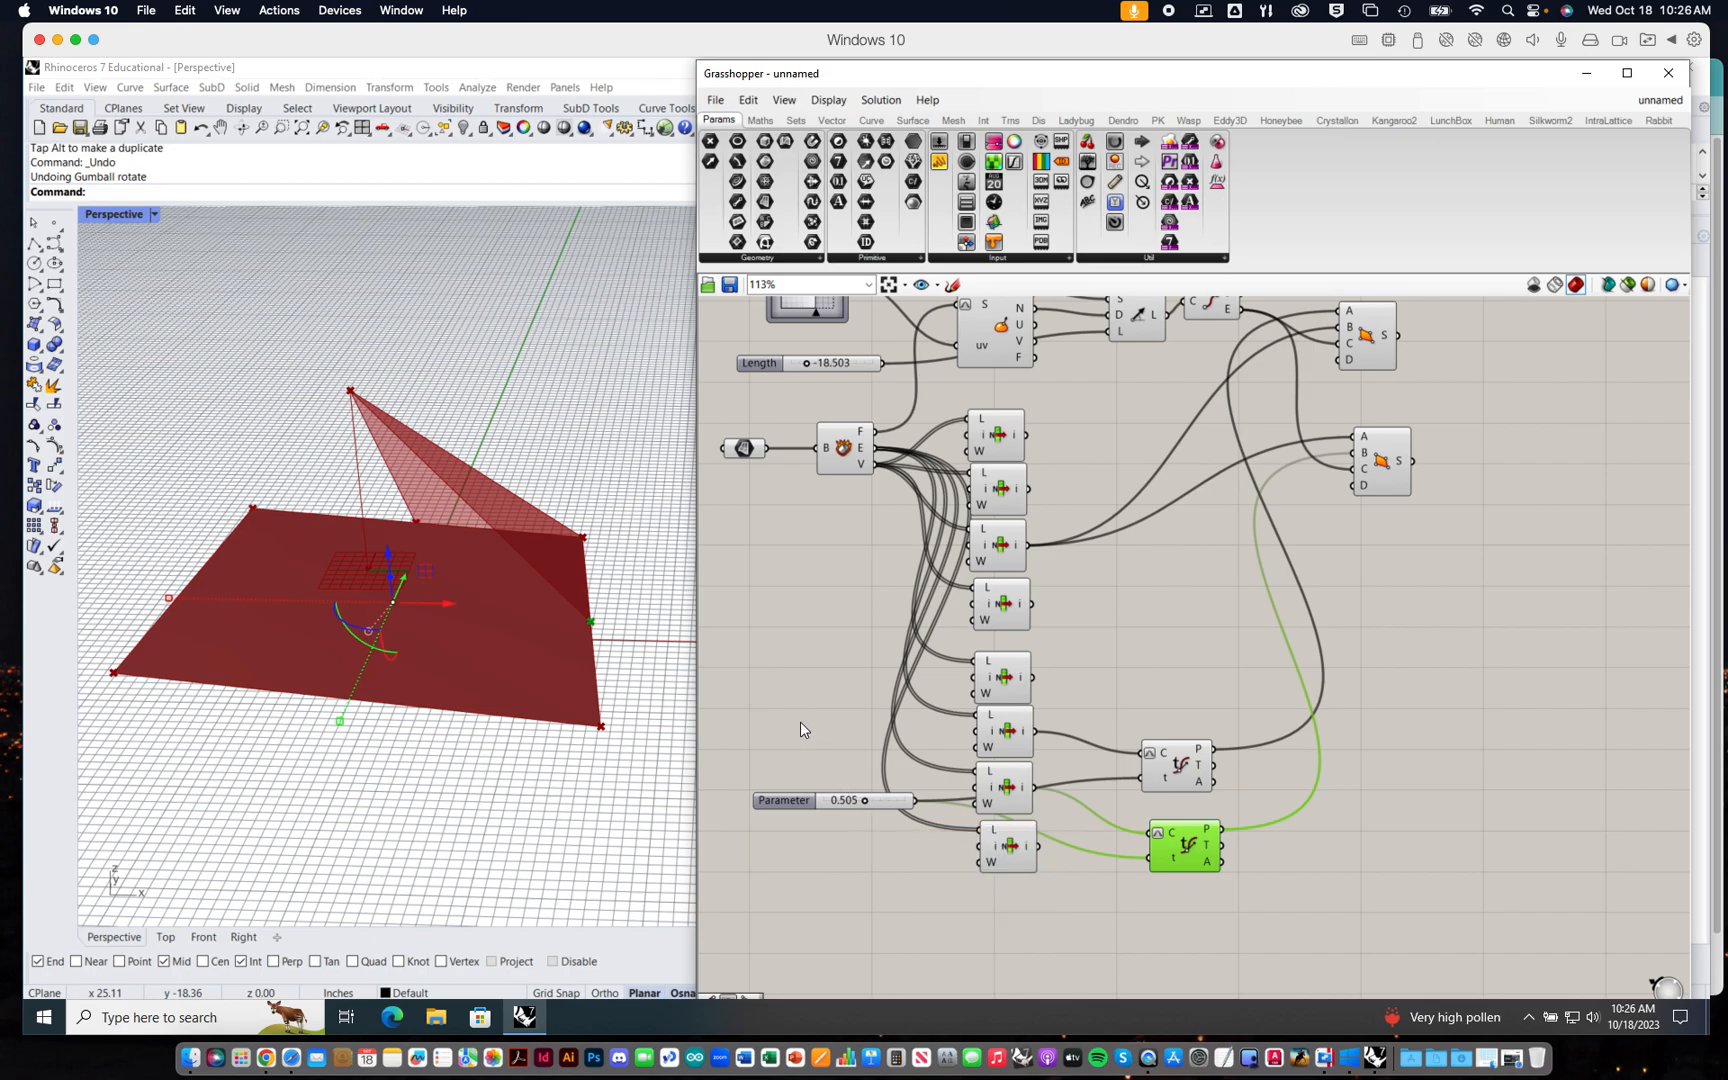
pyautogui.moveTo(864, 800); pyautogui.dragTo(836, 810)
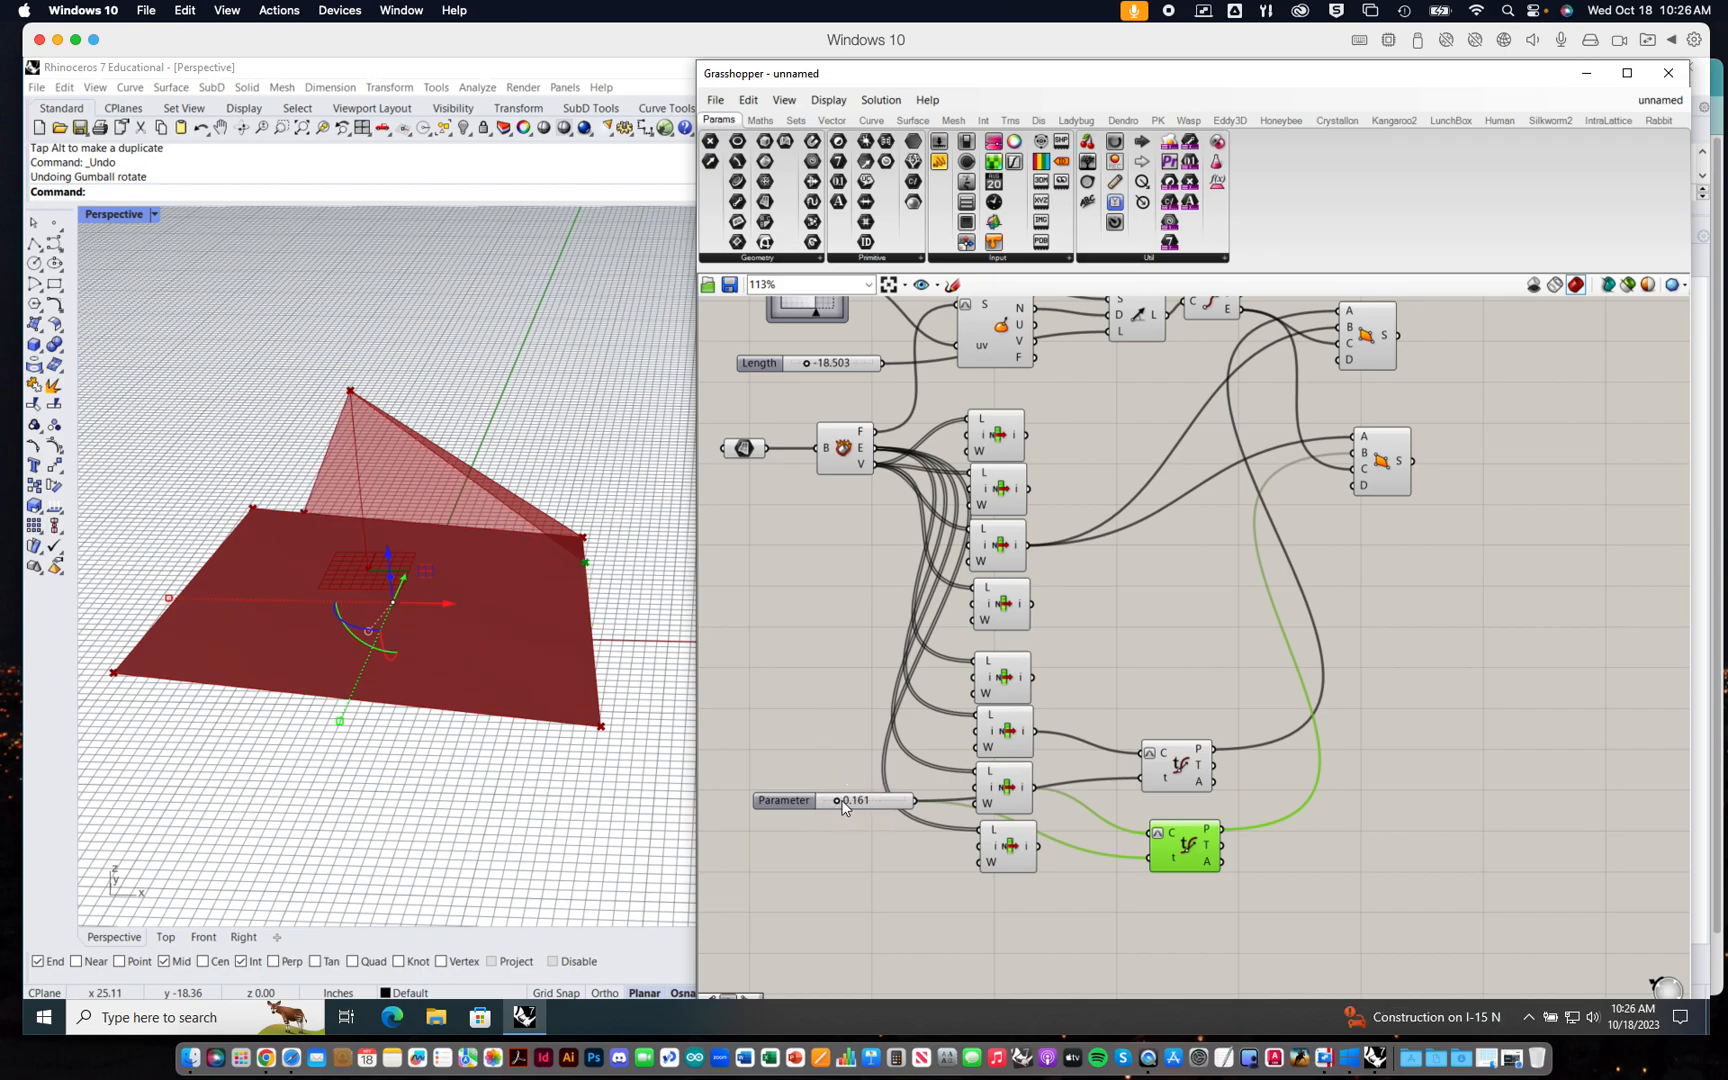
pyautogui.doubleClick(841, 800)
pyautogui.write('0.2')
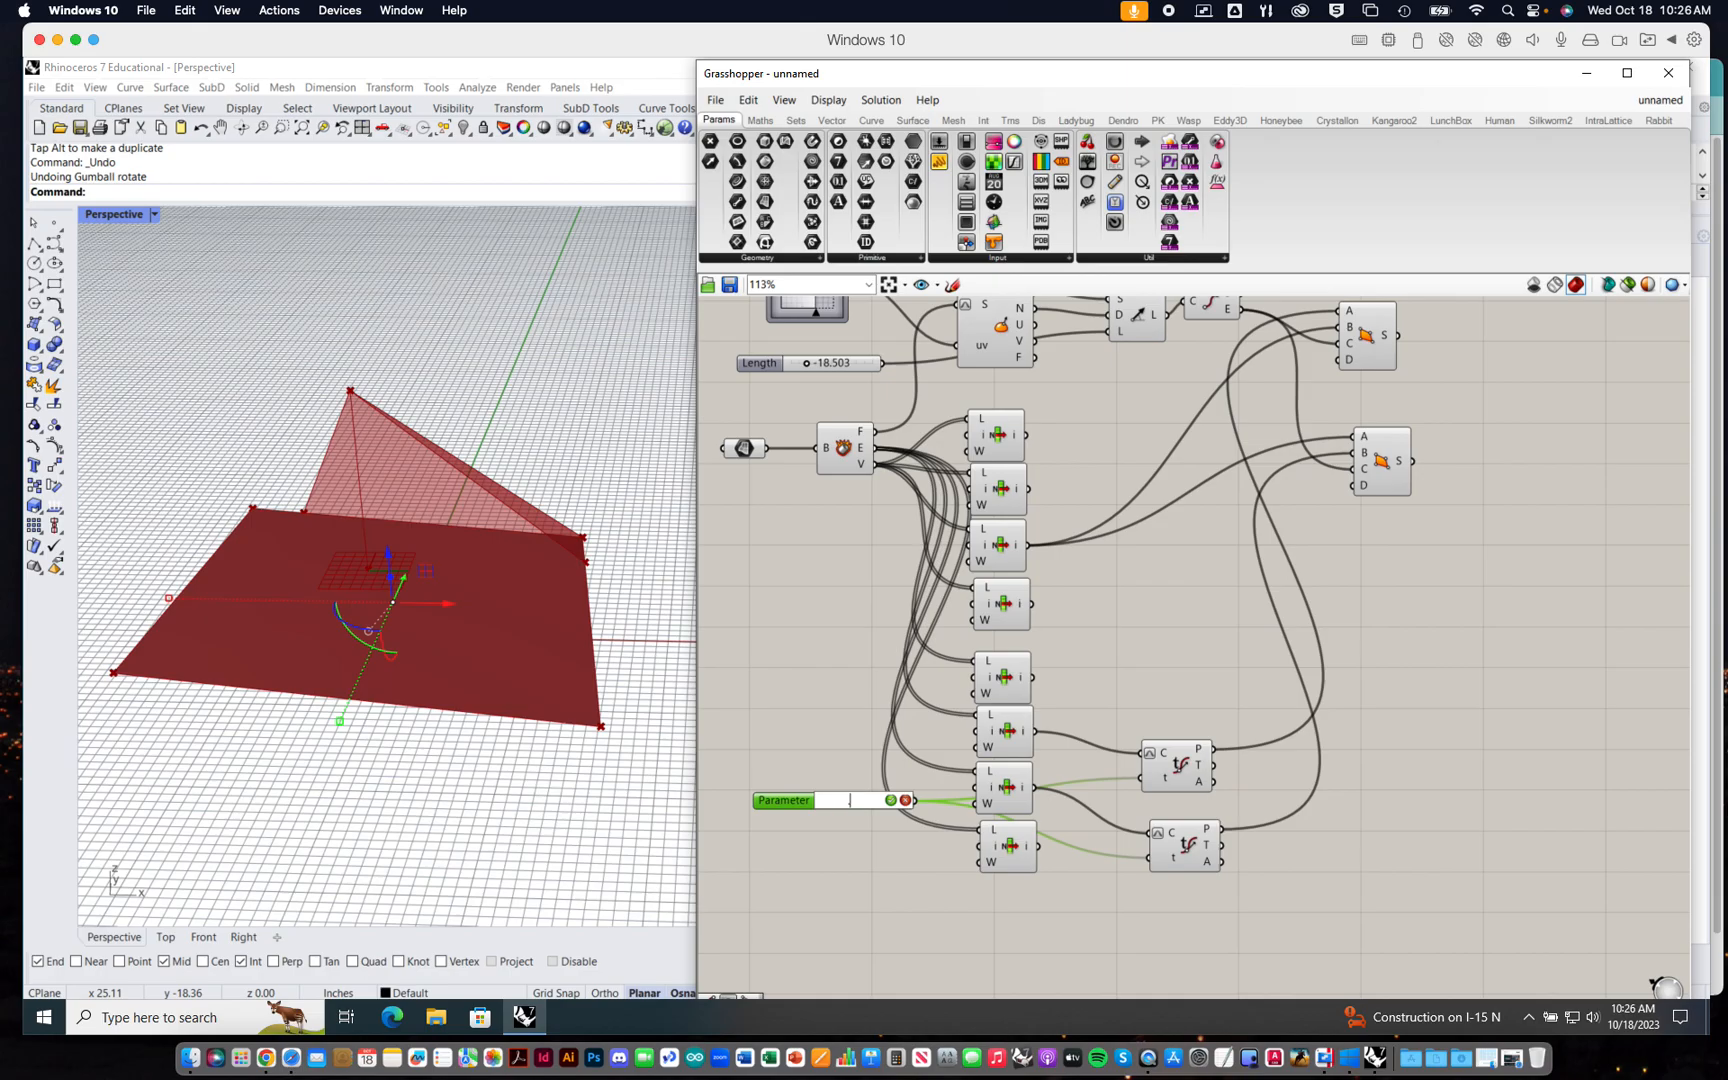
pyautogui.press('Return')
pyautogui.moveTo(564, 559); pyautogui.dragTo(515, 560, button='right')
pyautogui.click(1190, 845)
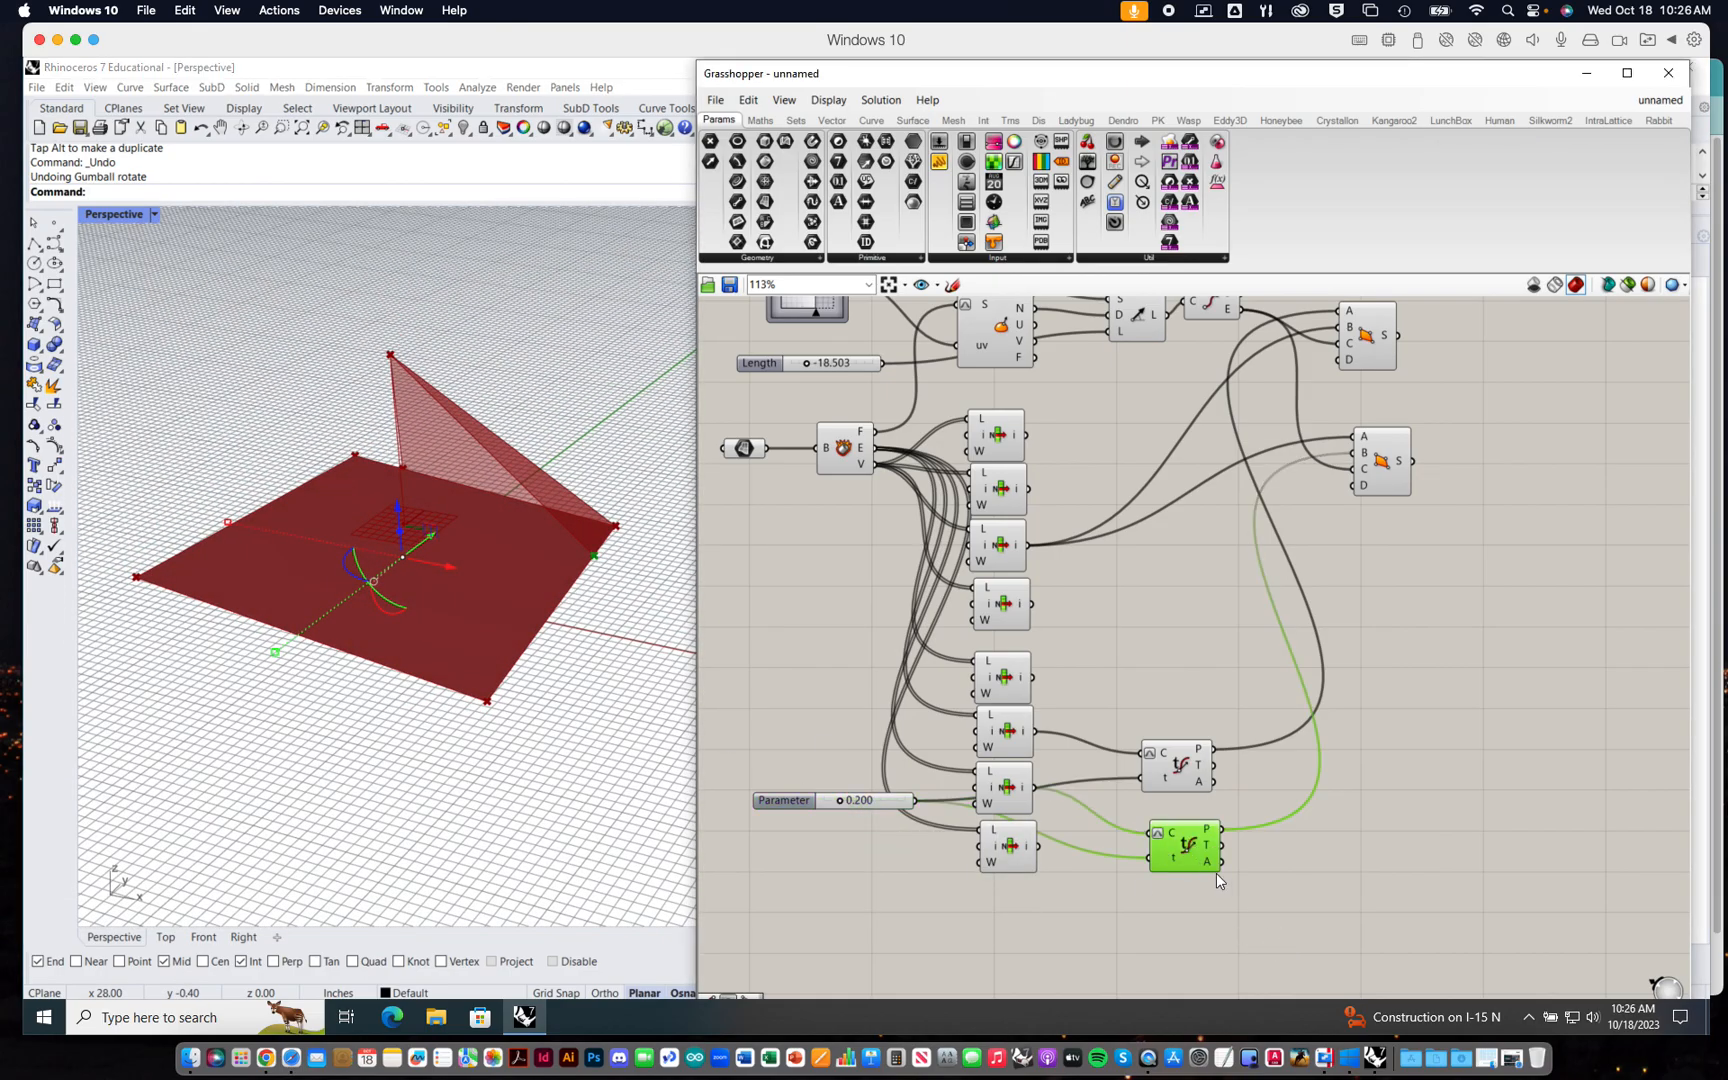
pyautogui.moveTo(1203, 857)
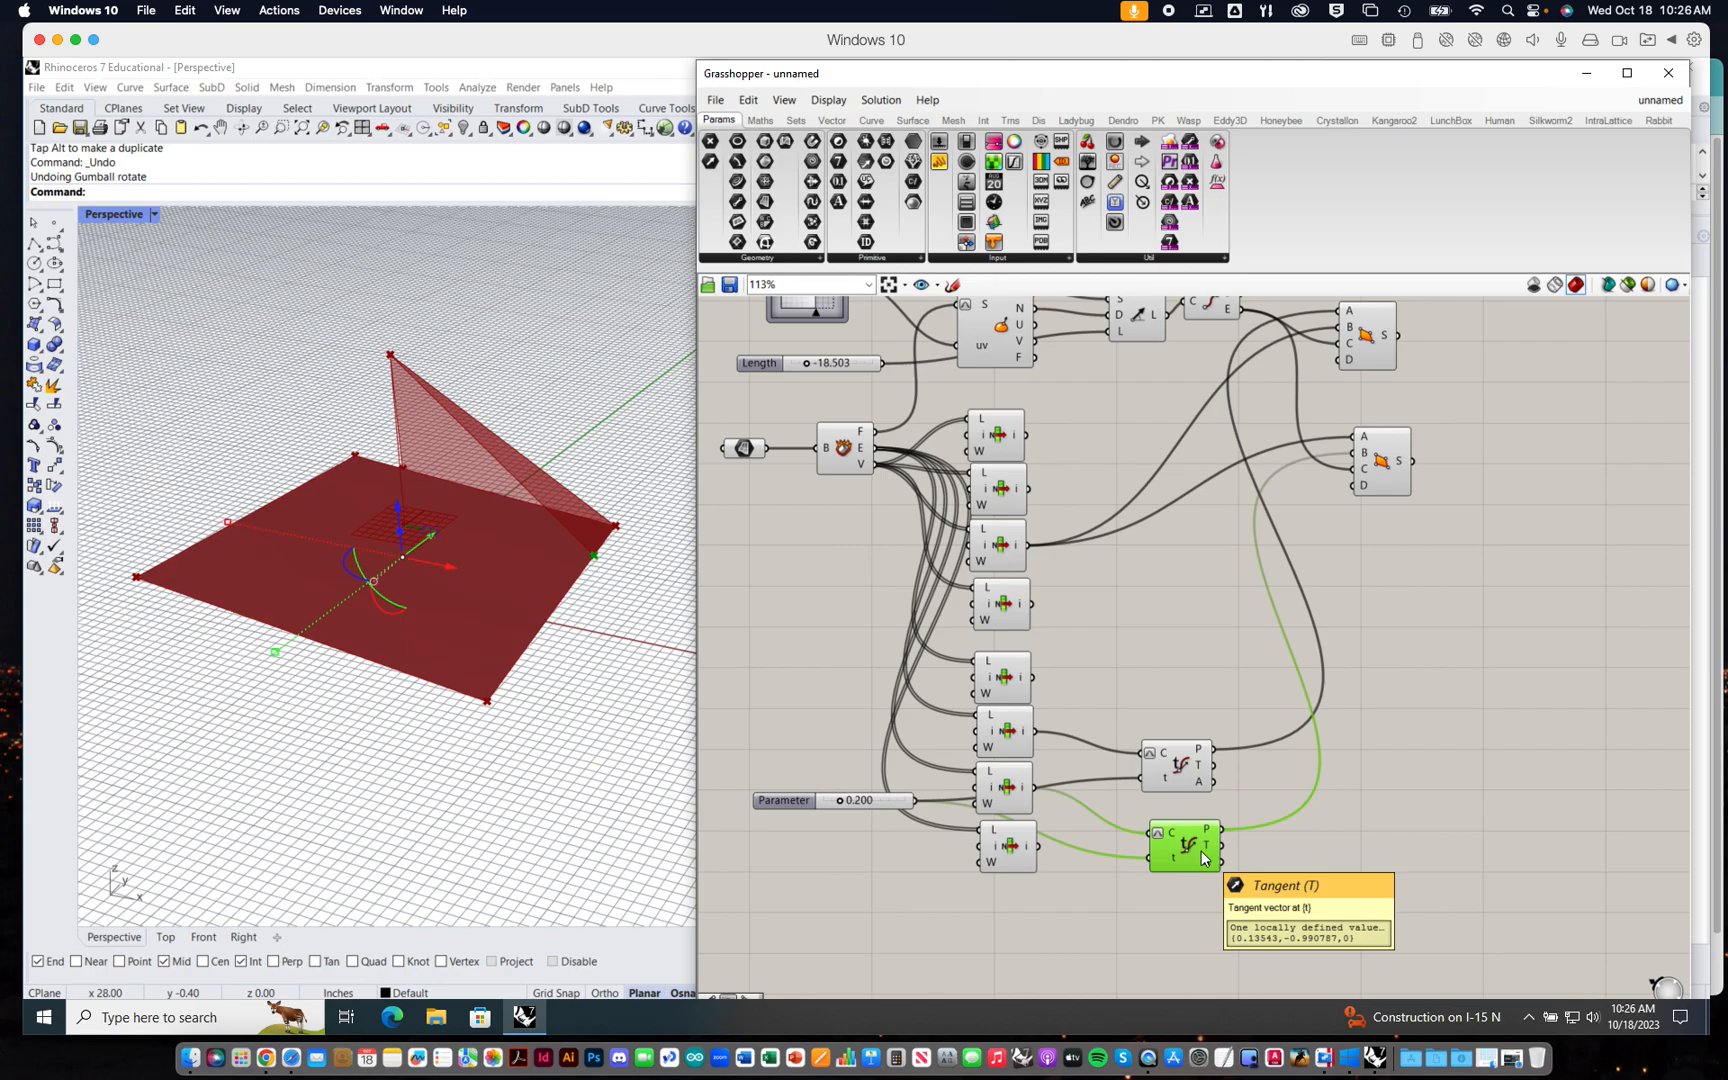
# - Place a Subtraction component below the edge List Items and connect the parameter slider to its B input
pyautogui.moveTo(782, 803); pyautogui.dragTo(764, 802)
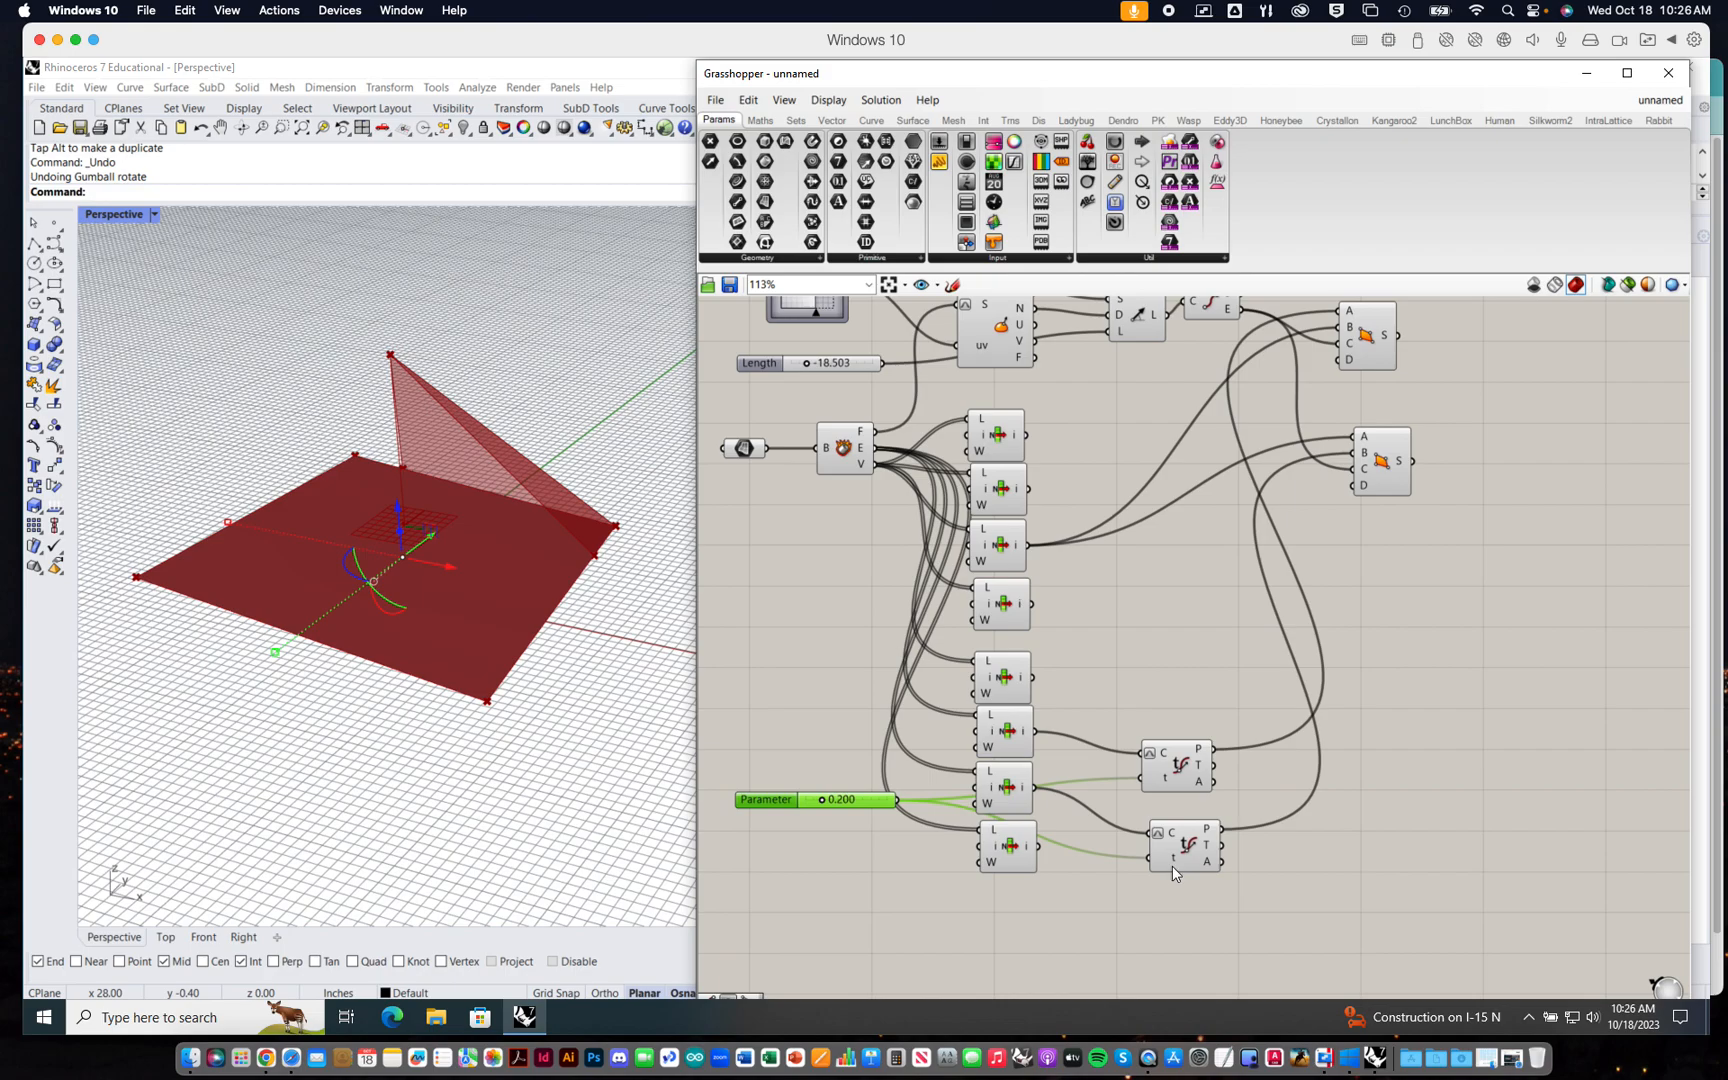
pyautogui.click(760, 120)
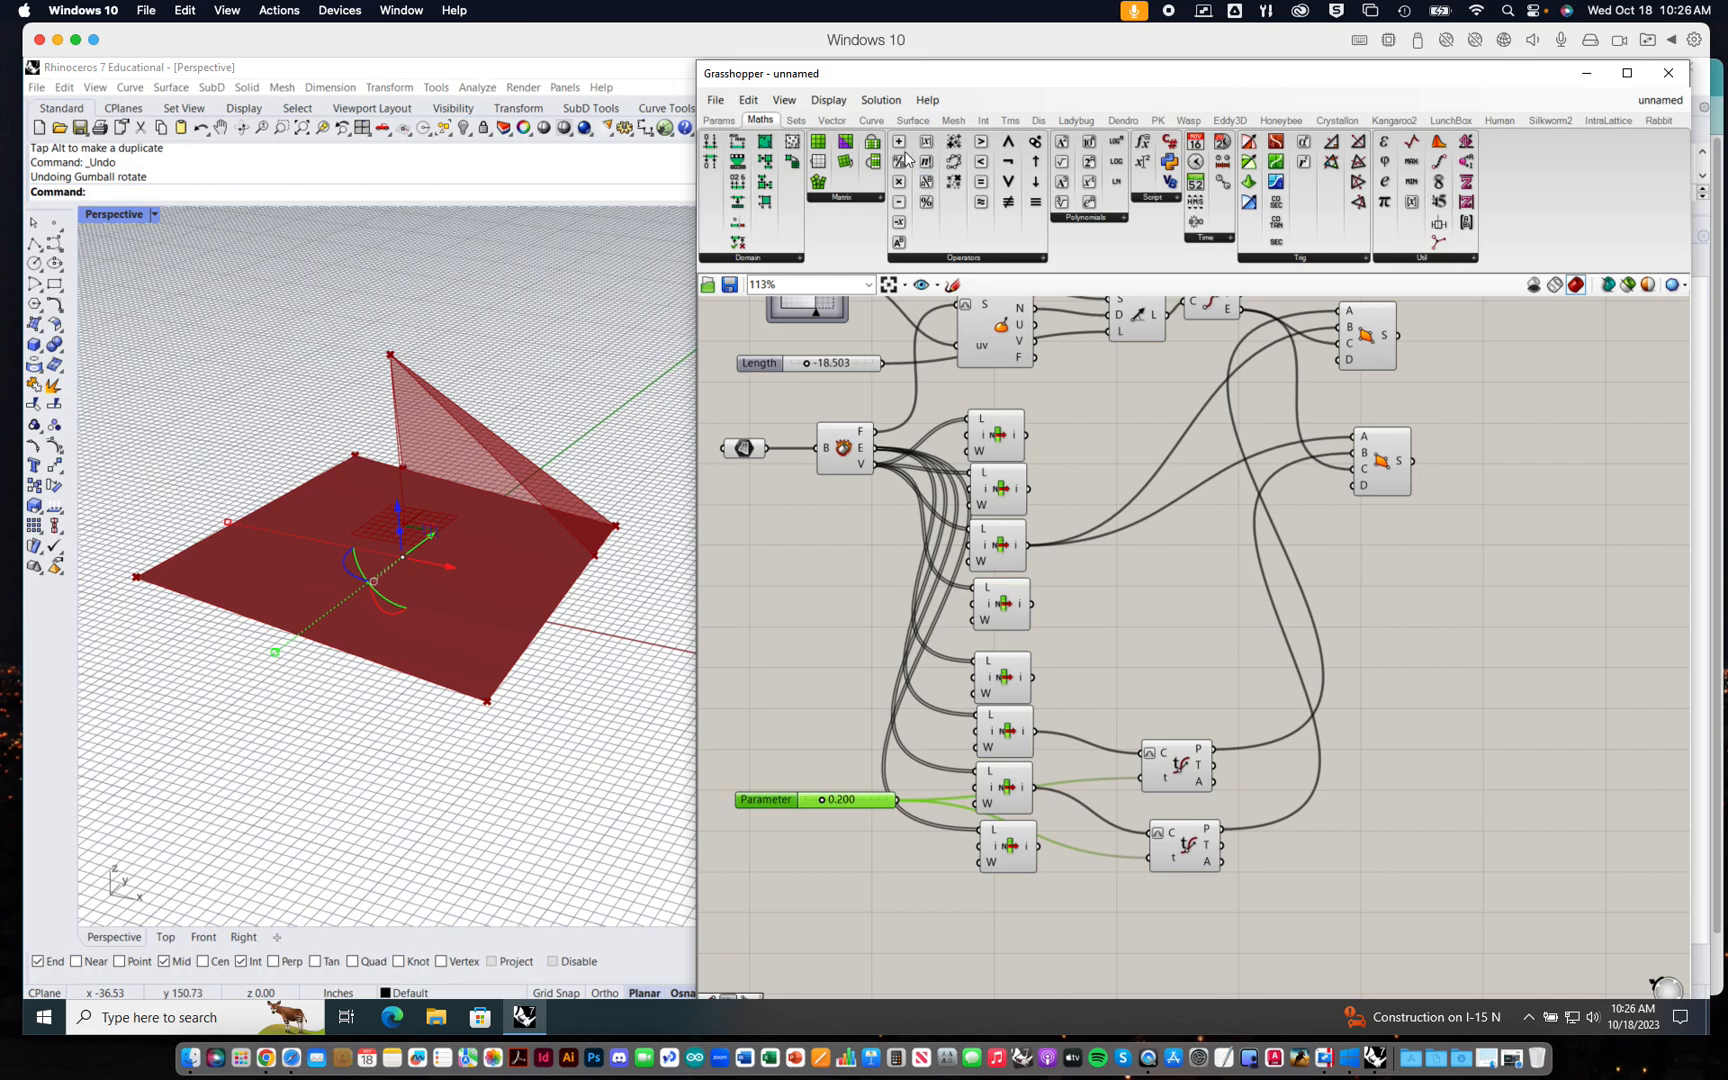
pyautogui.moveTo(900, 202); pyautogui.dragTo(1008, 915)
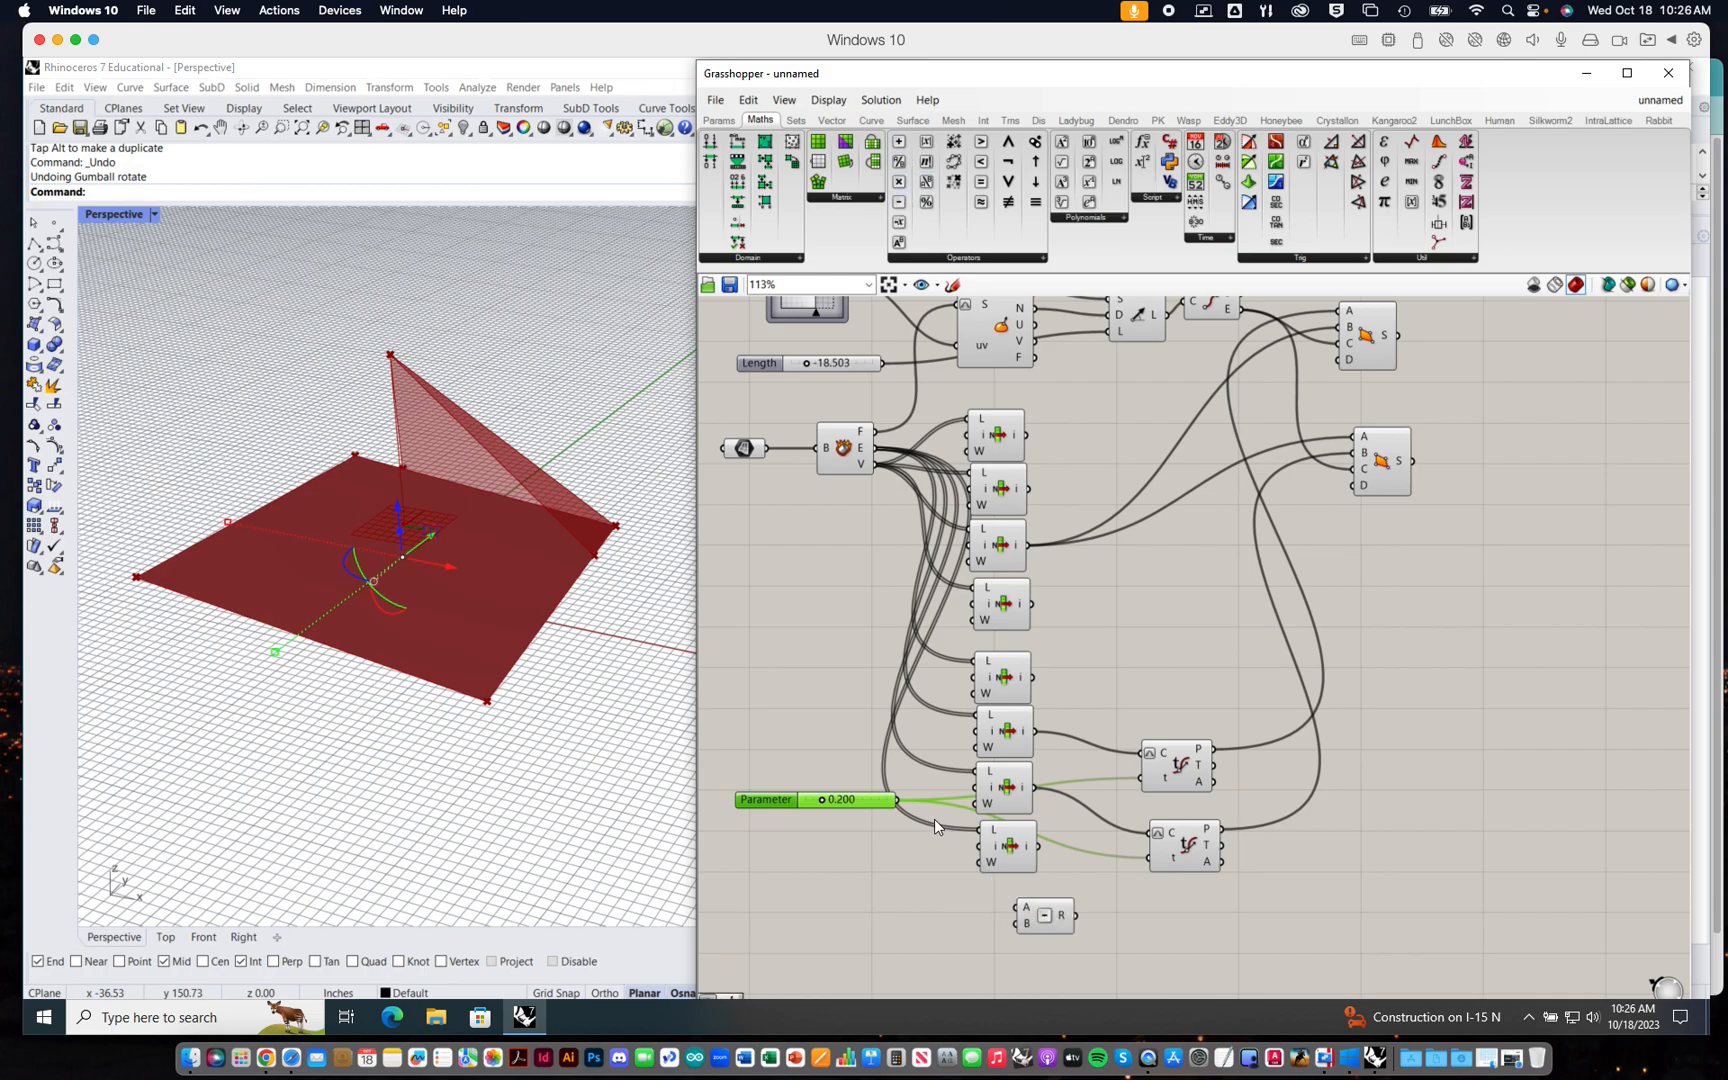
pyautogui.moveTo(897, 800); pyautogui.dragTo(1020, 916)
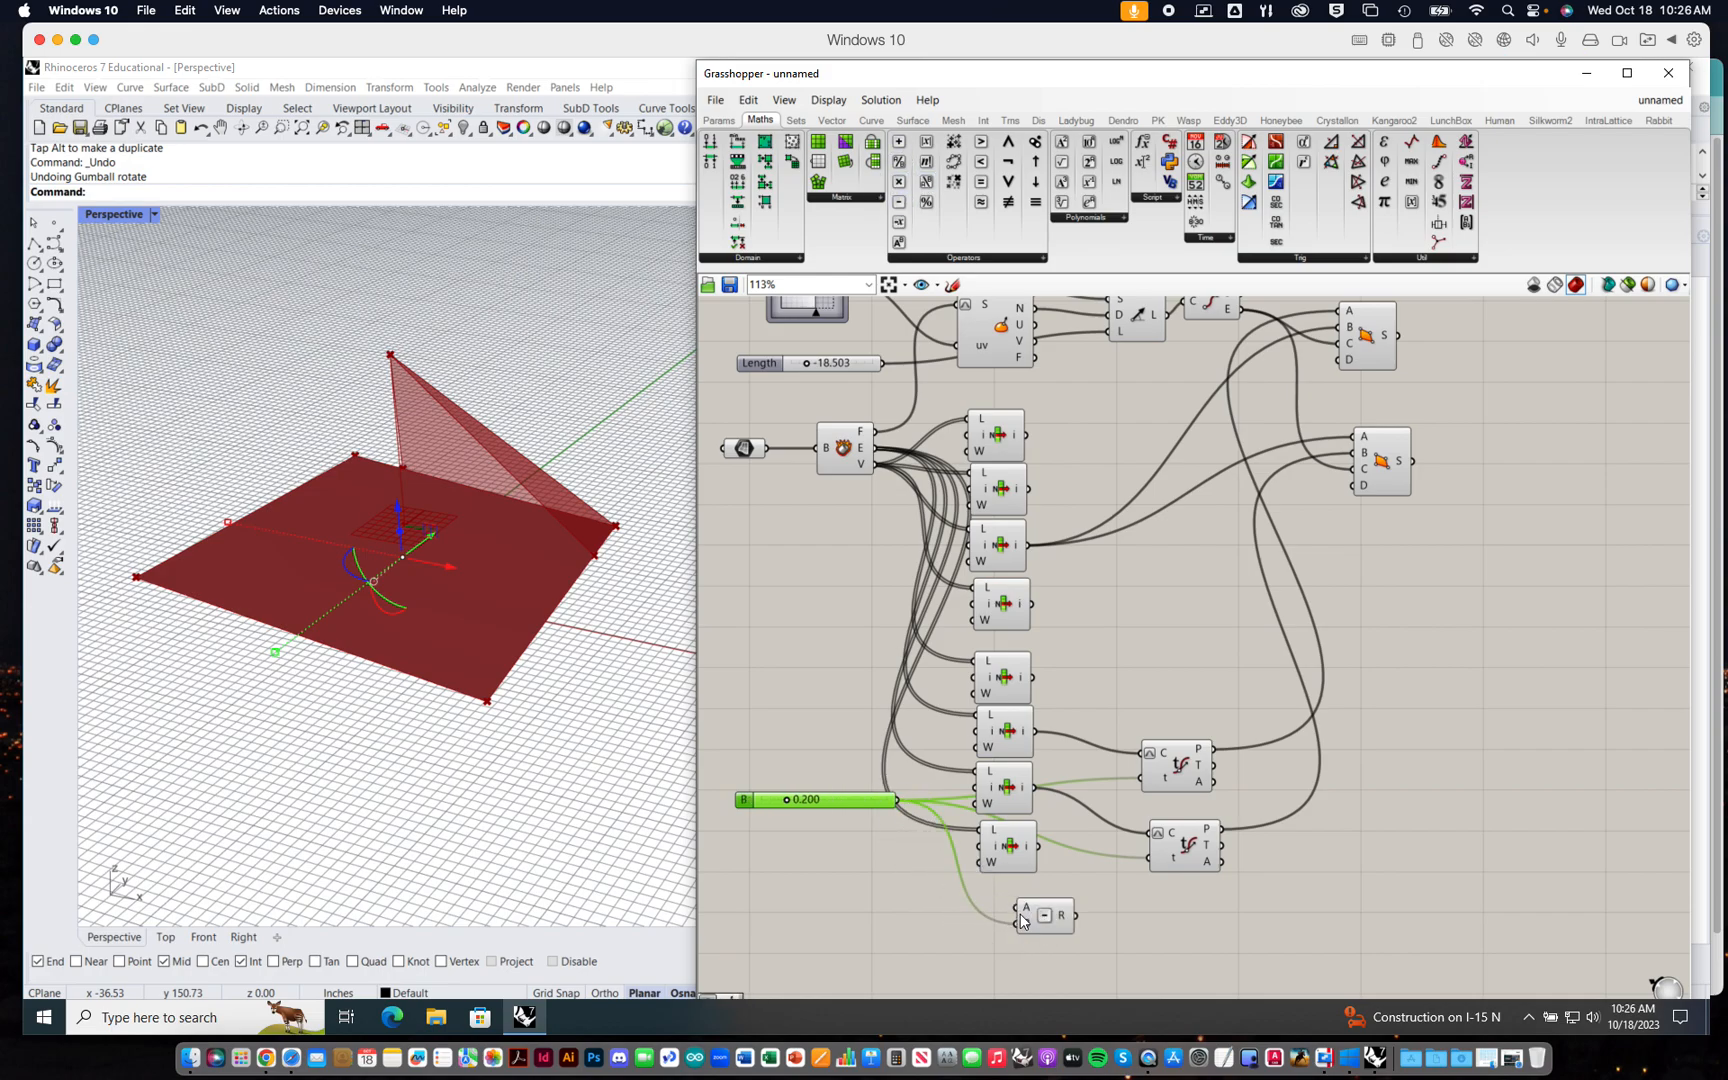
# - Set the A input of the Subtraction component to a fixed value of 1
pyautogui.rightClick(1028, 912)
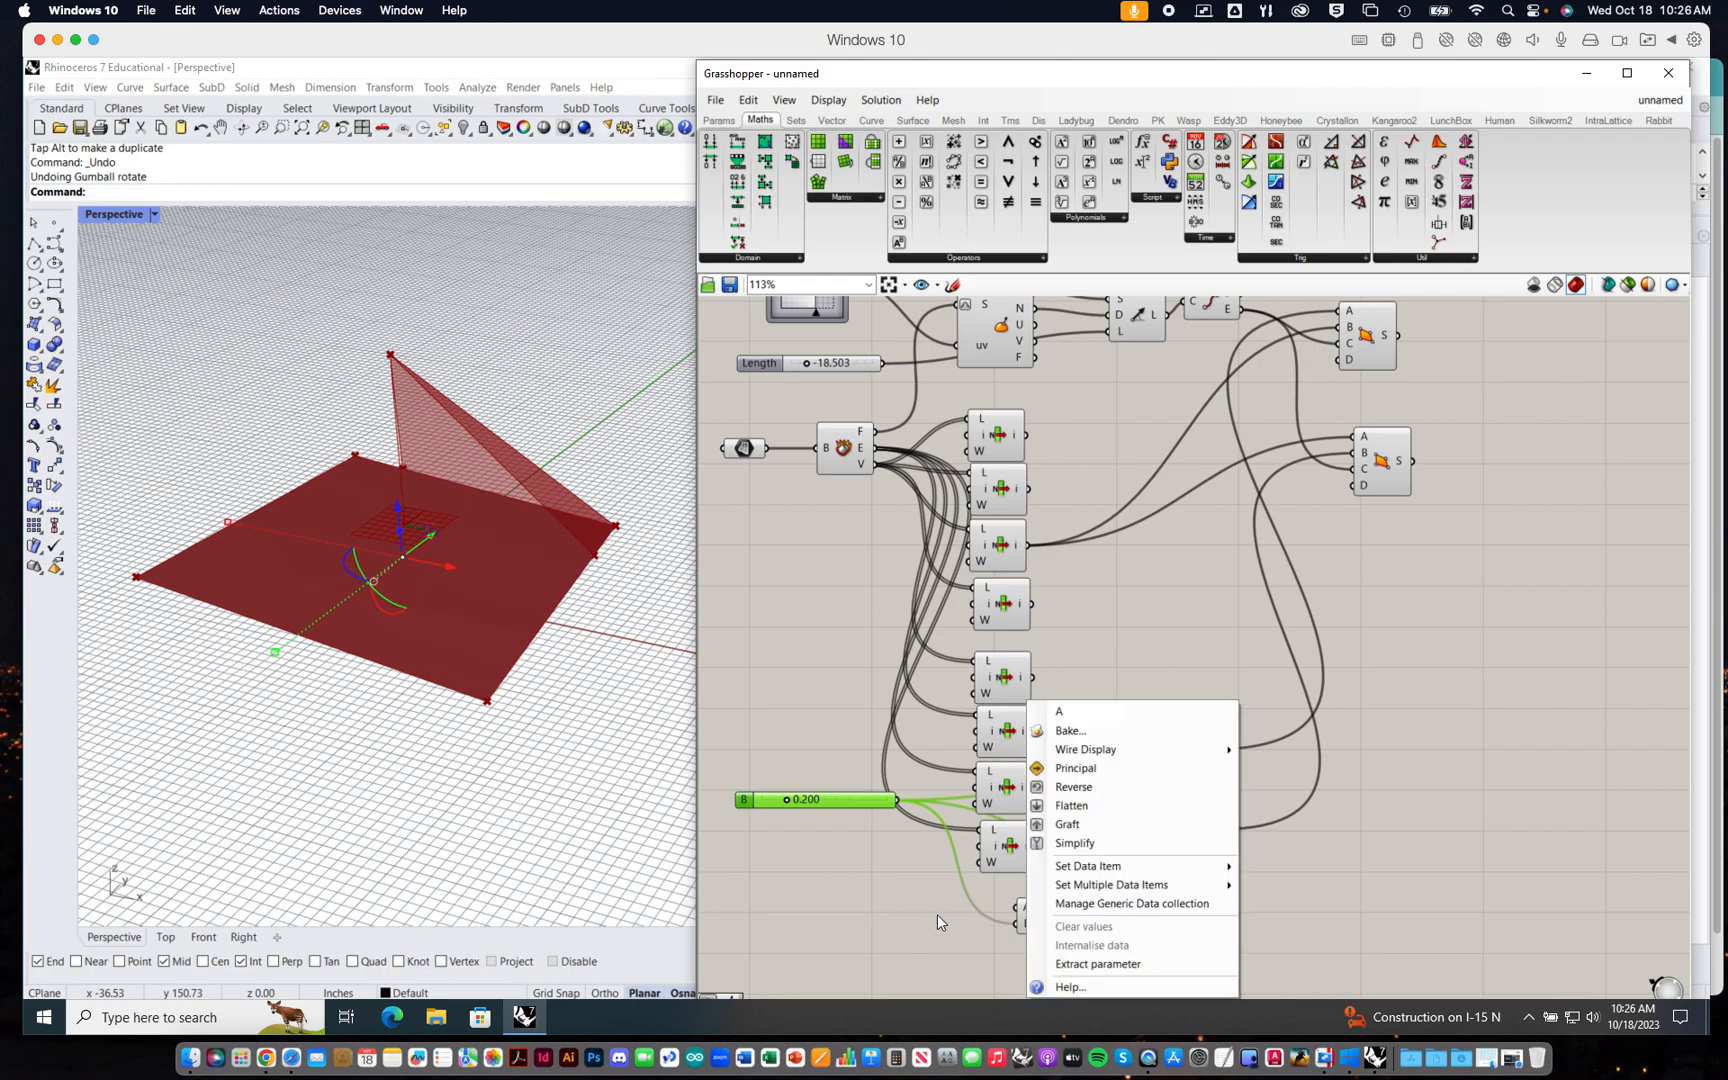
pyautogui.click(940, 915)
pyautogui.rightClick(1028, 912)
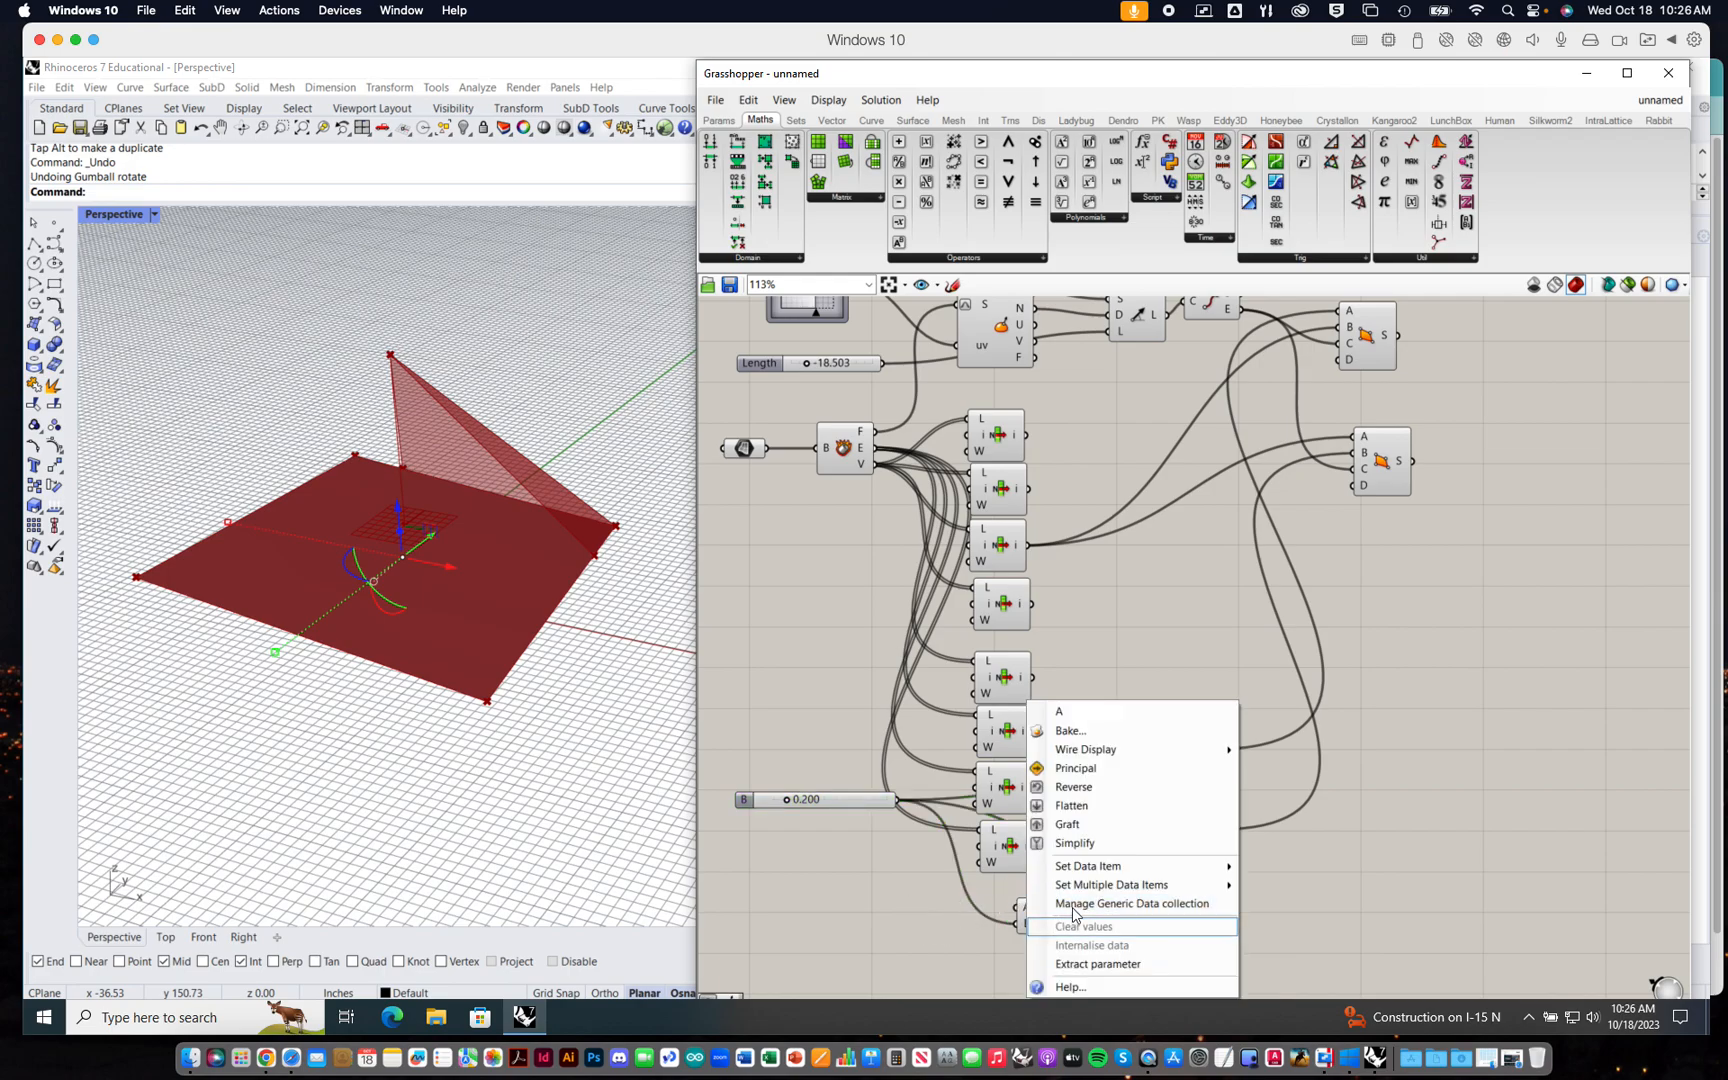
pyautogui.moveTo(1092, 870)
pyautogui.click(1288, 871)
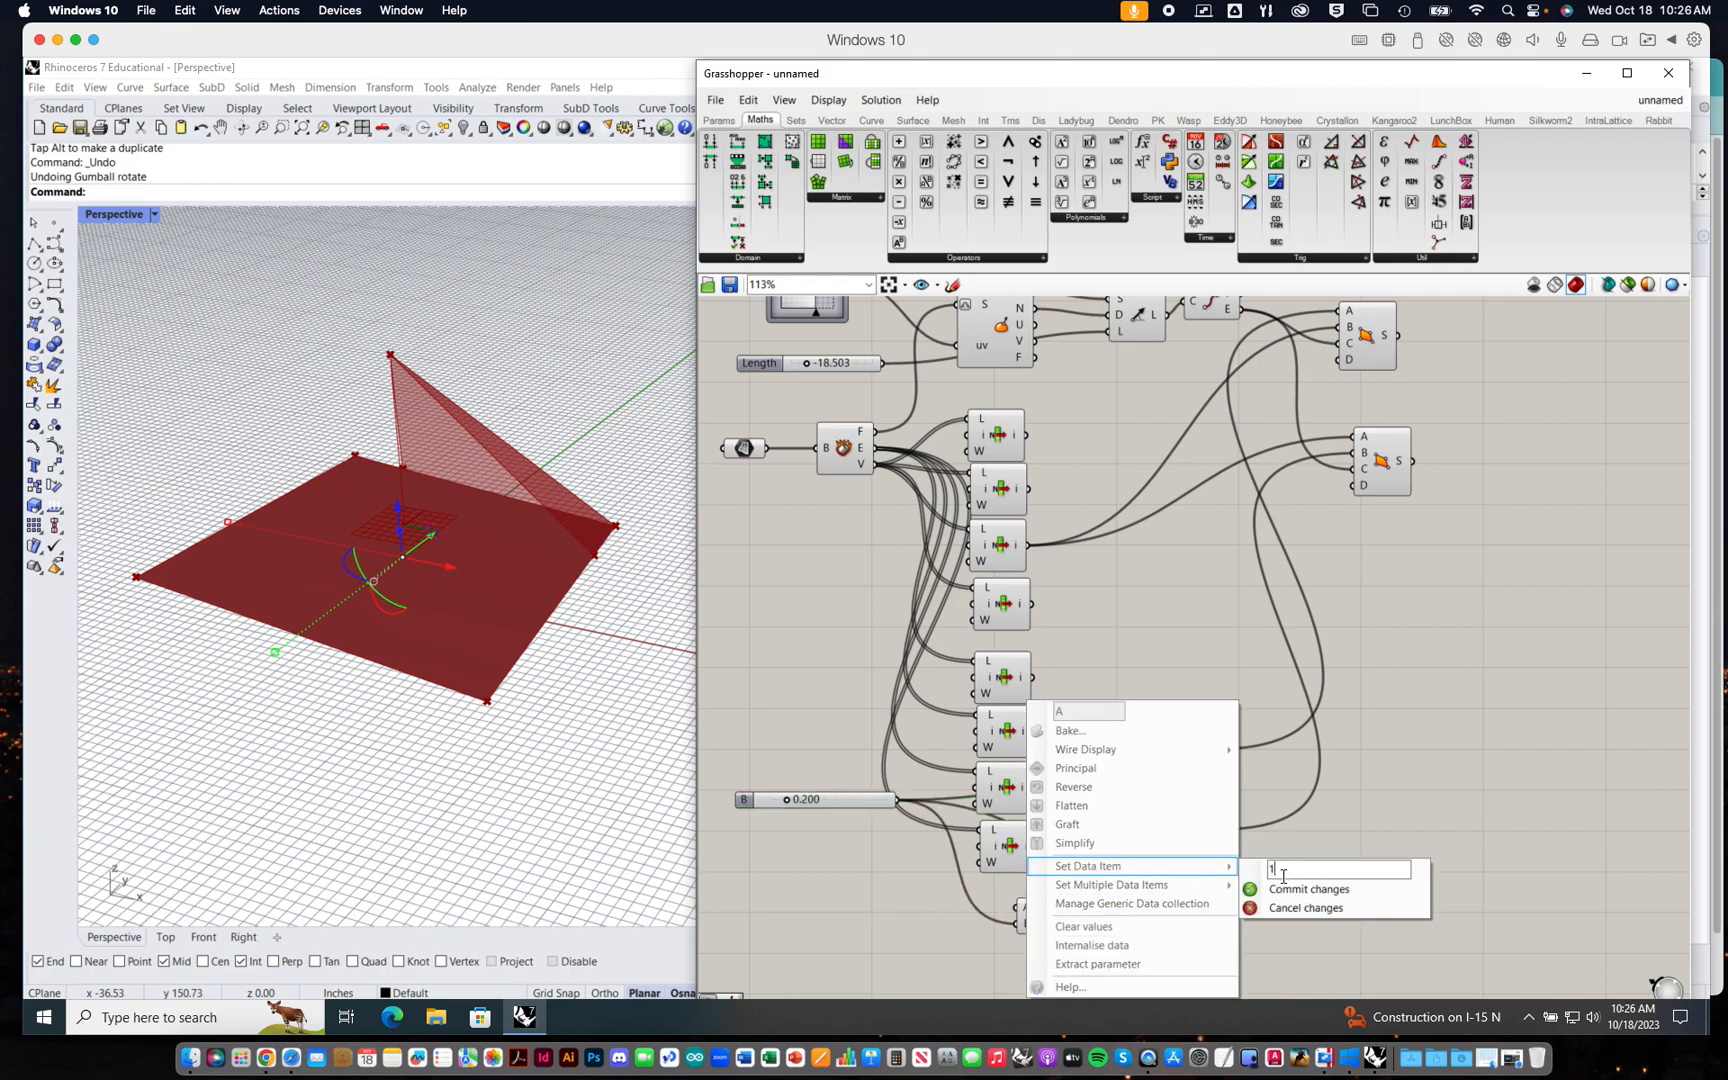
pyautogui.click(1300, 889)
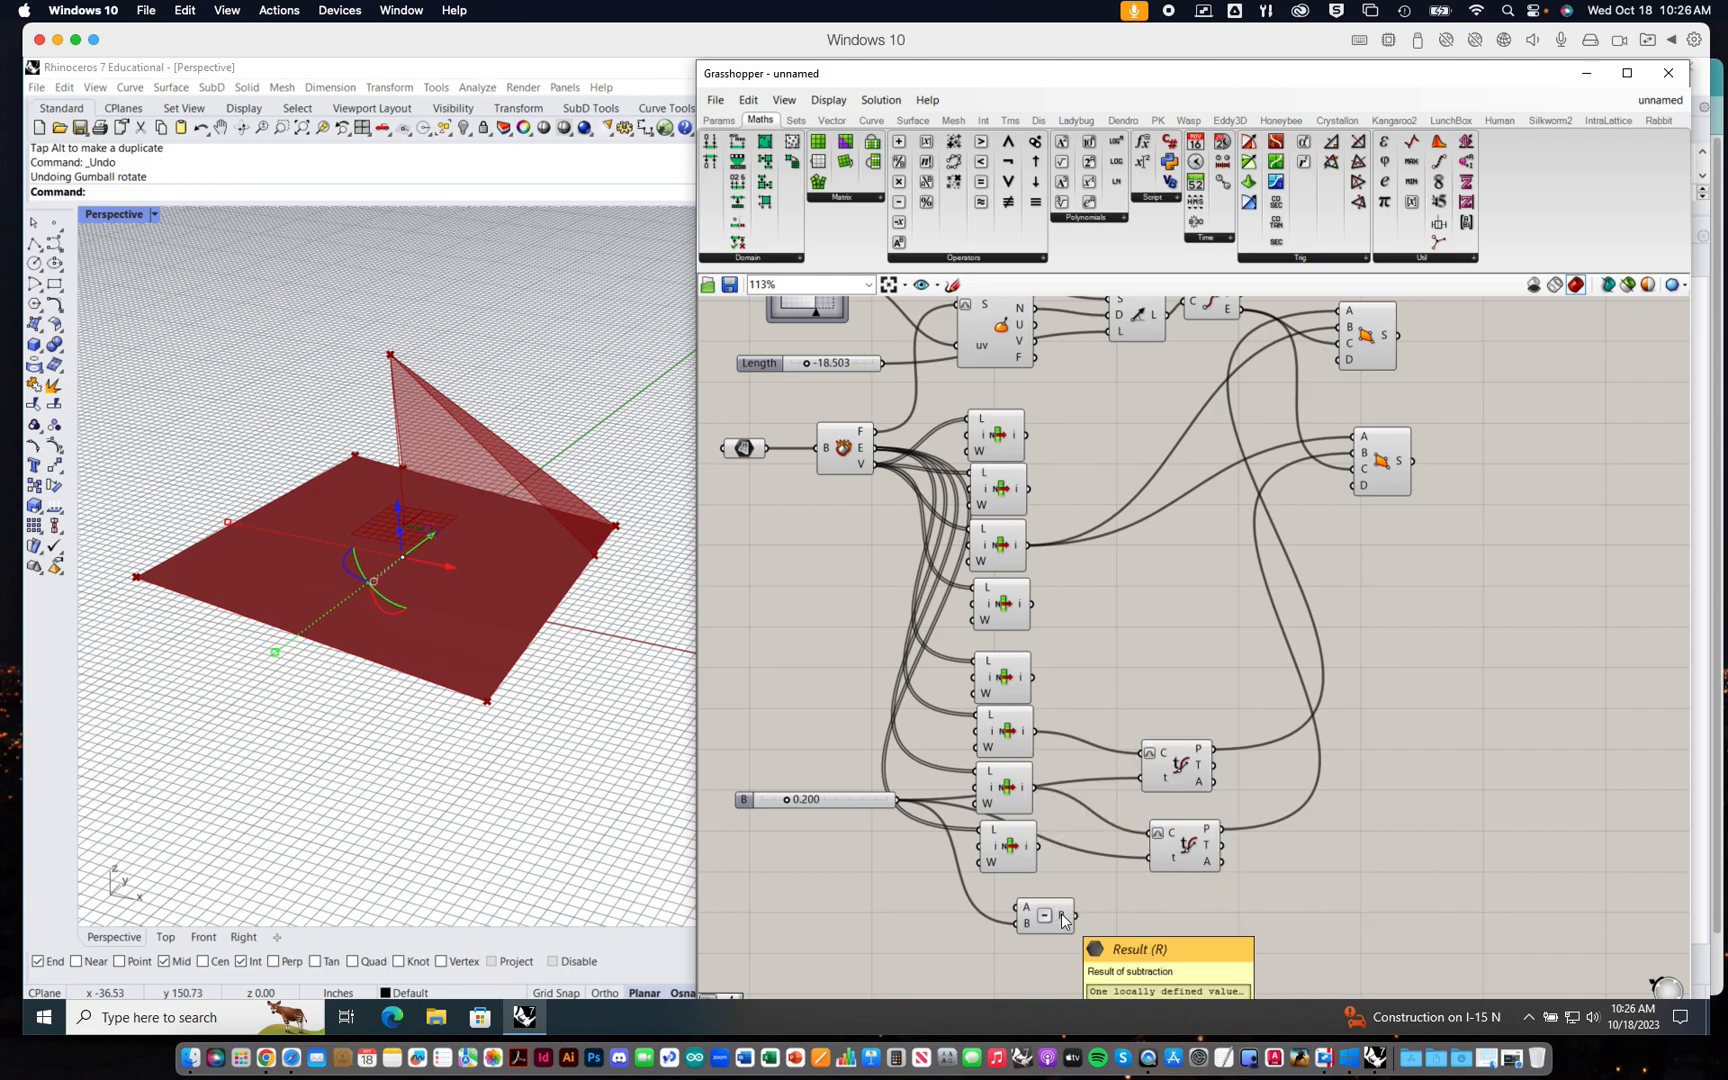
# - Connect the Subtraction result to the copied Evaluate Curve's parameter input and set the parameter slider to about 0.297
pyautogui.moveTo(1063, 920); pyautogui.dragTo(1050, 849, button='right')
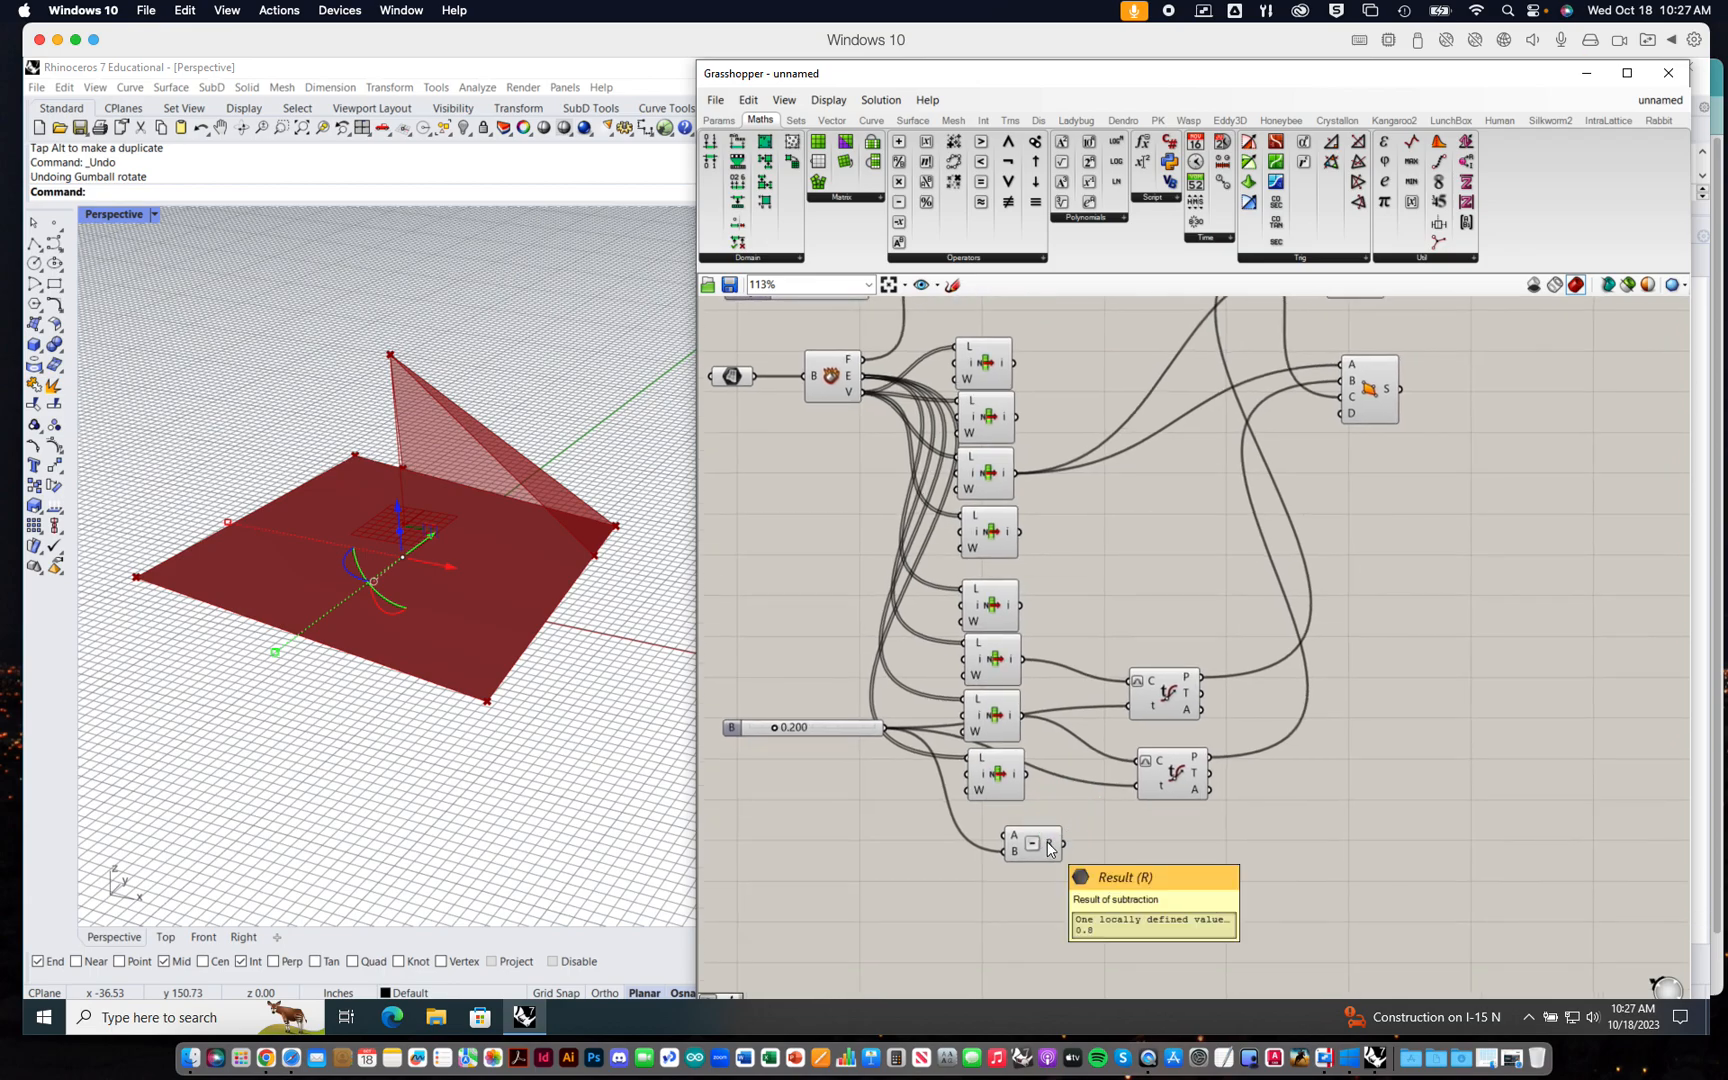
pyautogui.moveTo(1050, 849); pyautogui.dragTo(1138, 786)
pyautogui.moveTo(774, 727)
pyautogui.mouseDown()
pyautogui.moveTo(752, 732)
pyautogui.moveTo(816, 727)
pyautogui.moveTo(784, 722)
pyautogui.mouseUp()
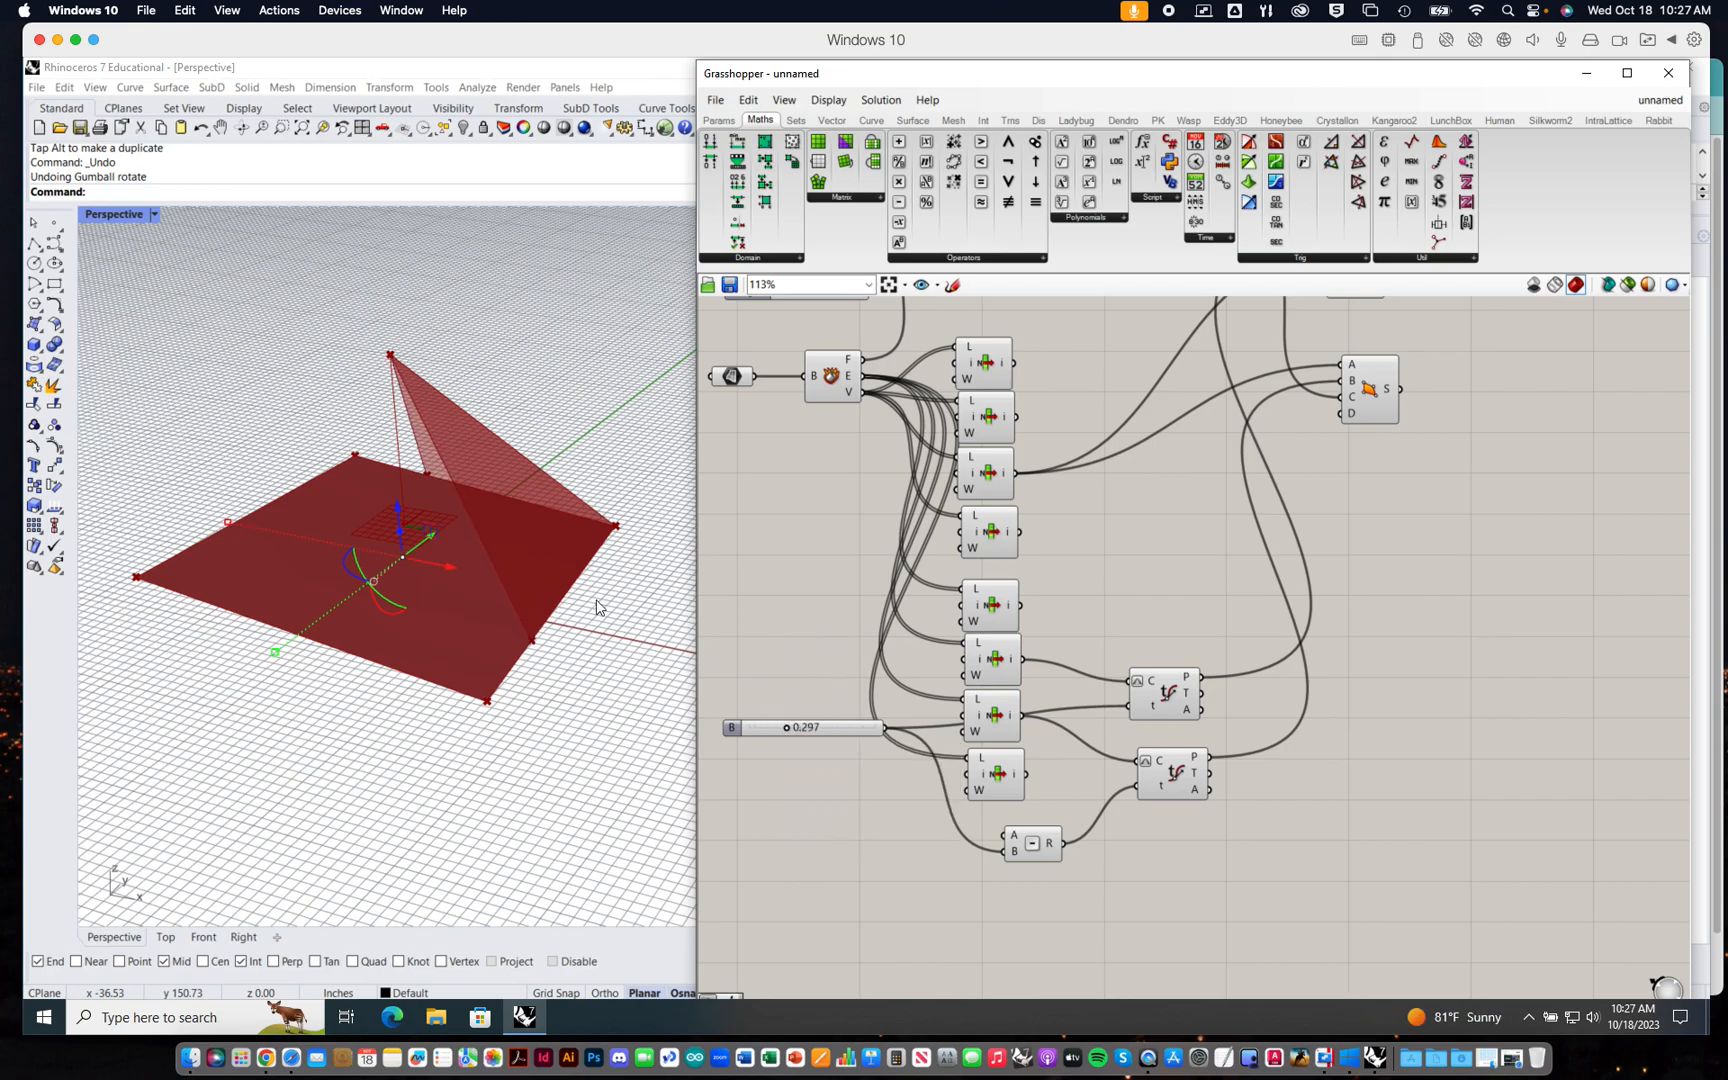
pyautogui.moveTo(390, 606); pyautogui.dragTo(436, 582, button='right')
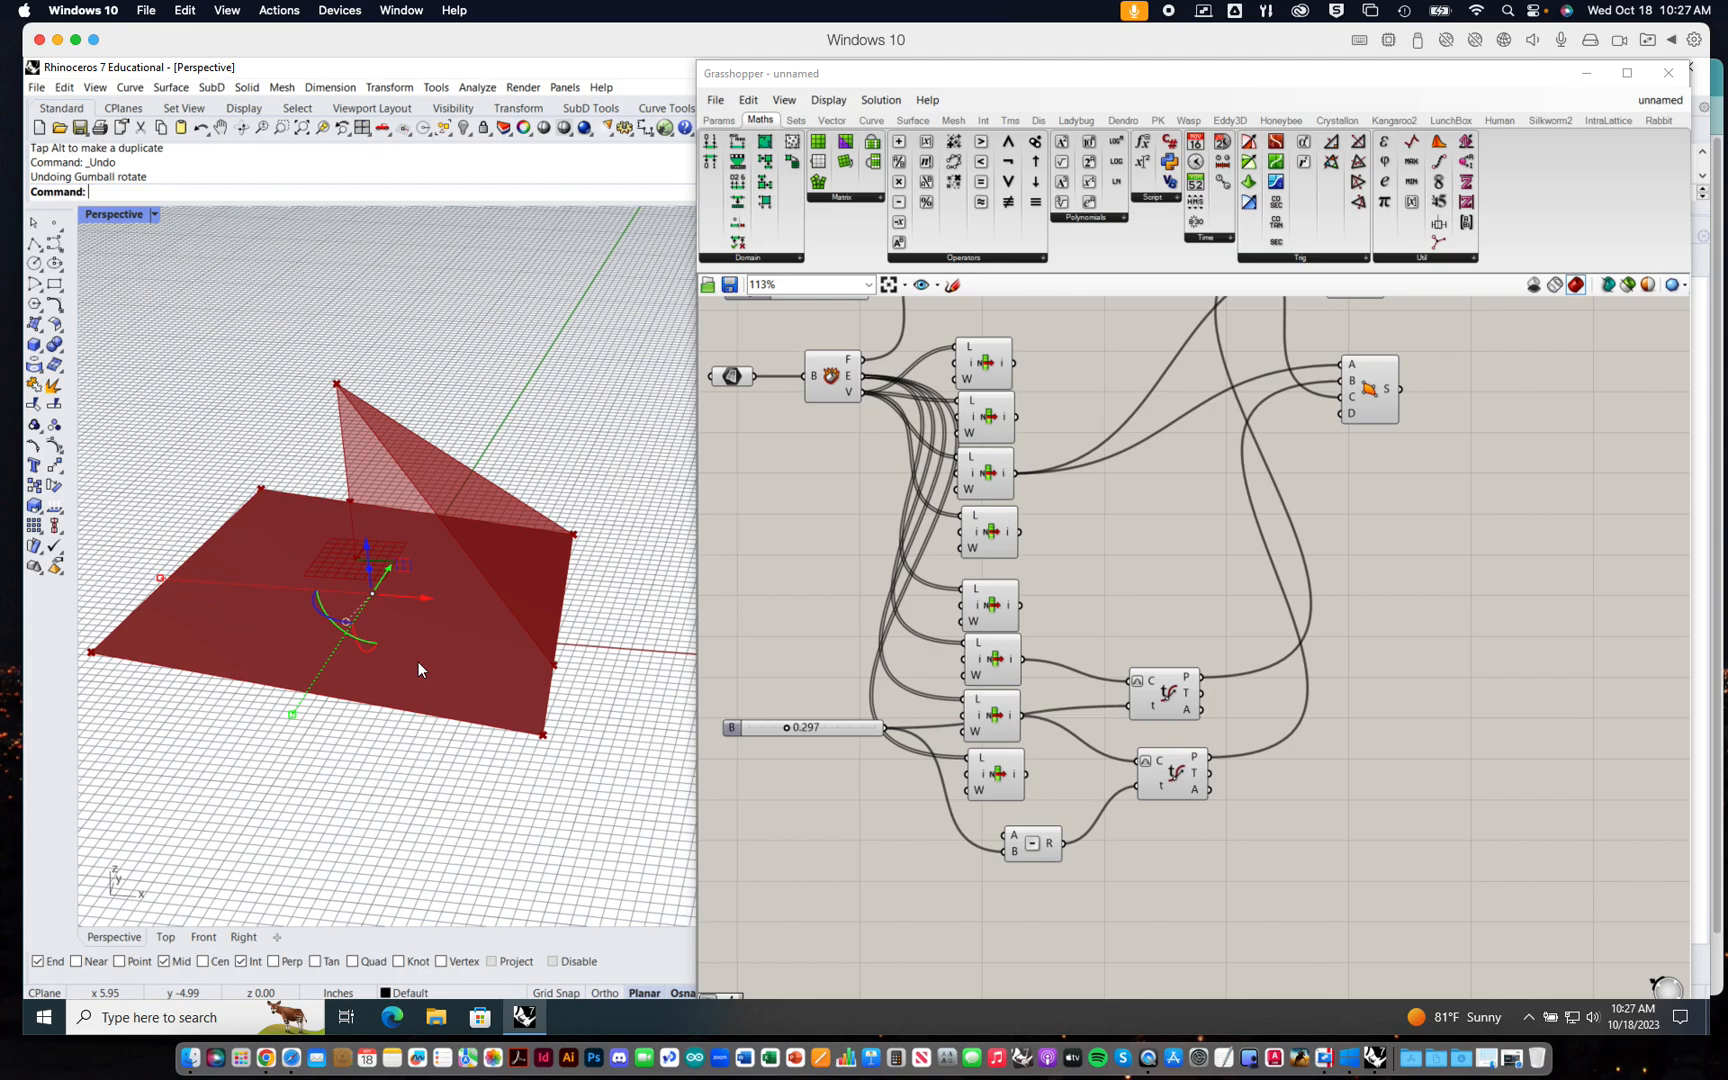
# - Gather the MD Slider, the Length slider and the edge-parameter slider in one column to the left of the other components
pyautogui.moveTo(1168, 768); pyautogui.dragTo(1268, 907, button='right')
pyautogui.scroll(-2, 1228, 812)
pyautogui.moveTo(1228, 812); pyautogui.dragTo(1158, 753, button='right')
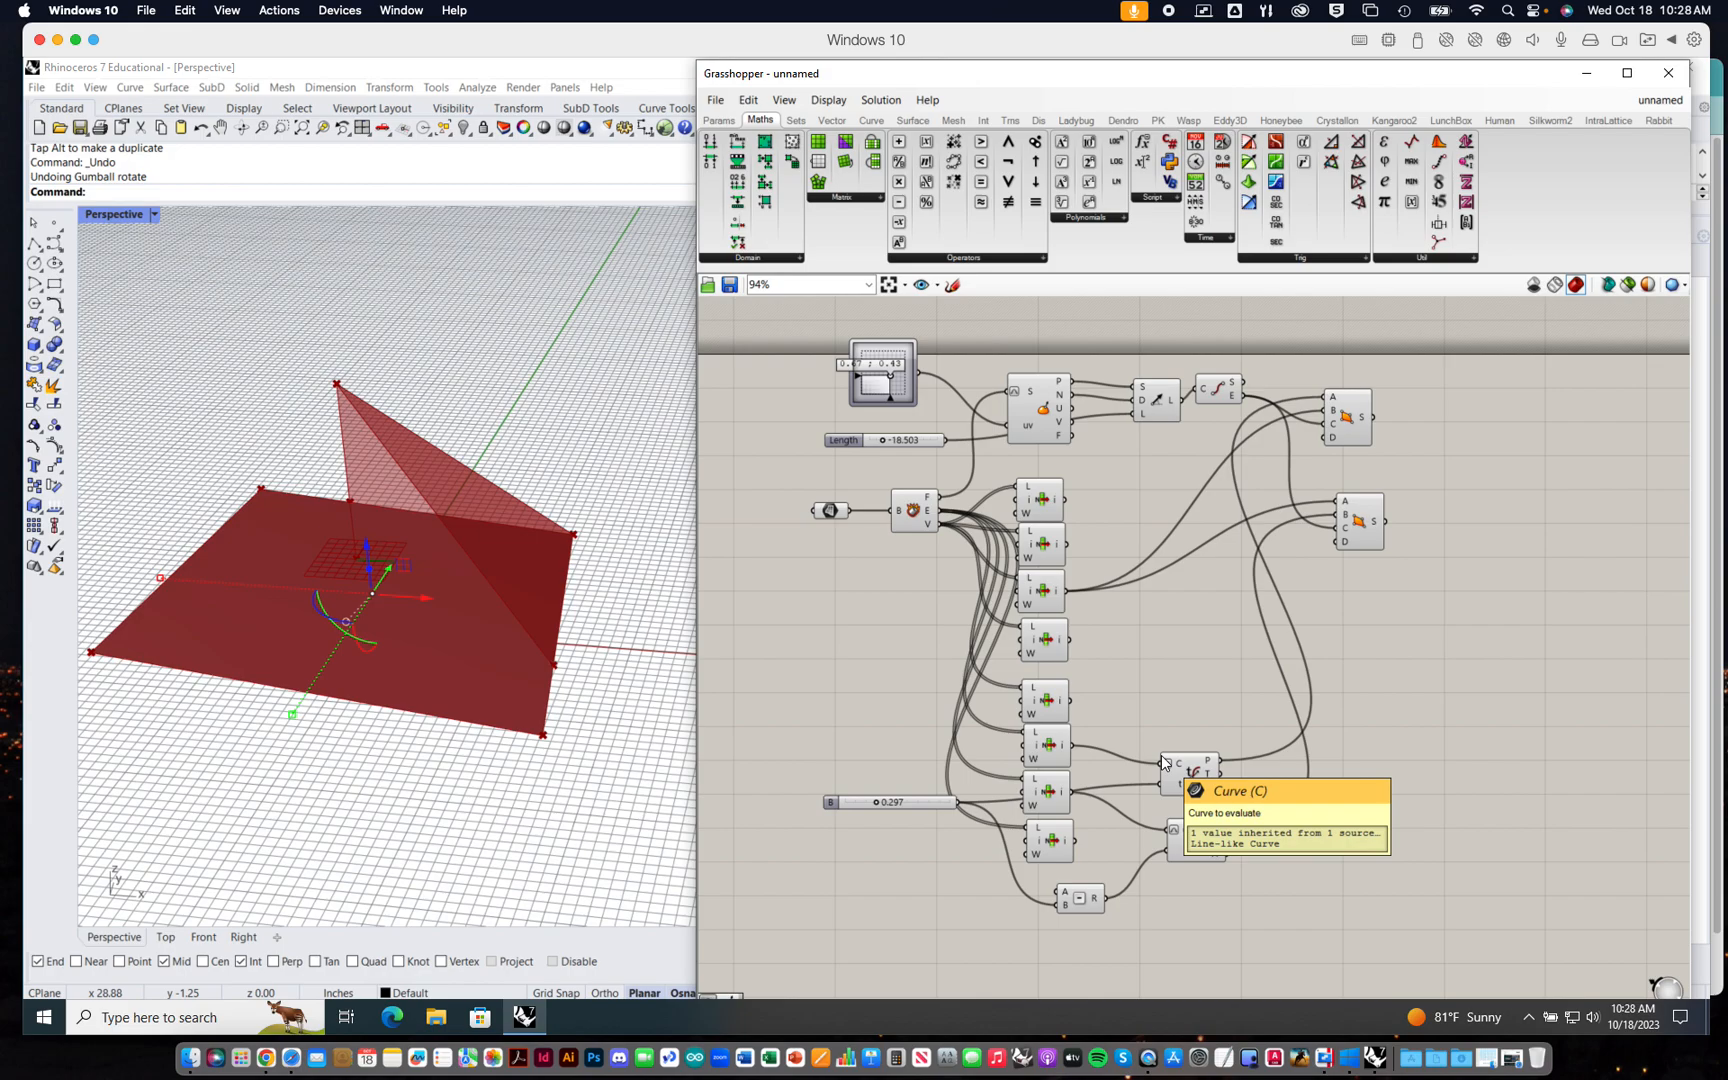
pyautogui.moveTo(1345, 625); pyautogui.dragTo(1299, 686, button='right')
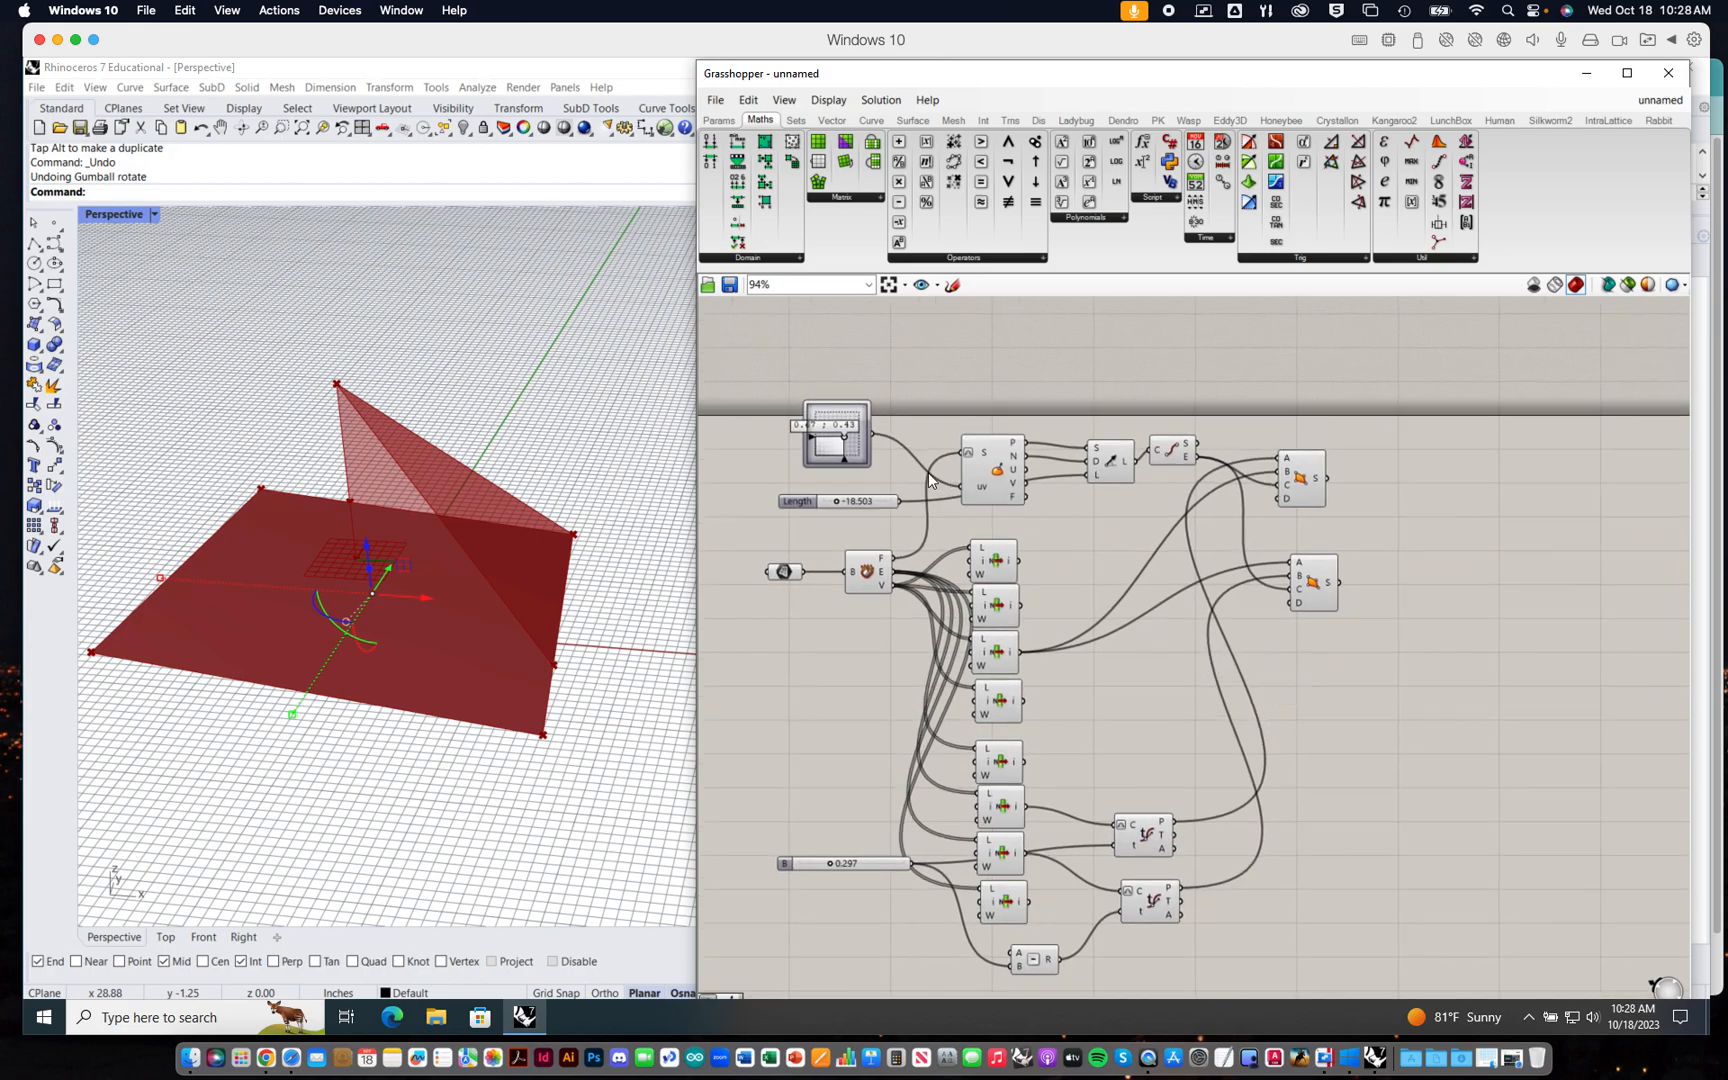
pyautogui.moveTo(764, 385); pyautogui.dragTo(868, 510)
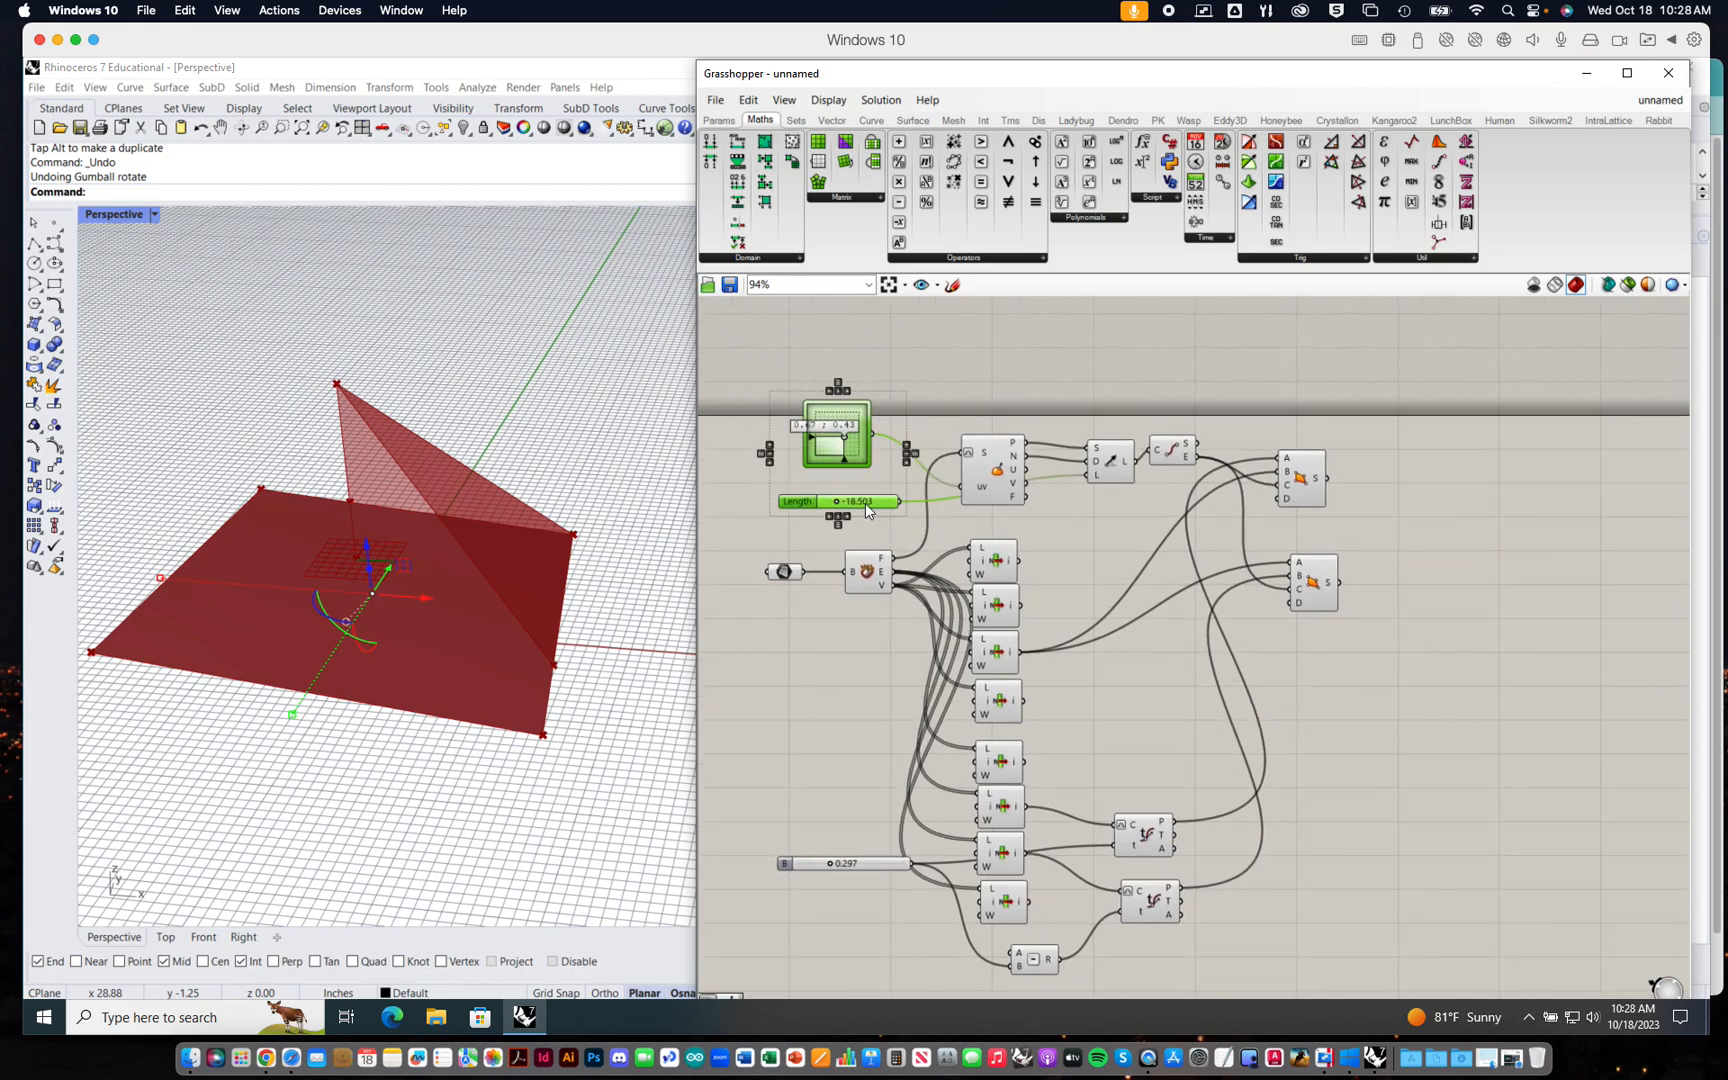
pyautogui.moveTo(784, 861); pyautogui.dragTo(742, 710)
pyautogui.moveTo(821, 646); pyautogui.dragTo(1103, 636, button='right')
pyautogui.moveTo(1045, 703); pyautogui.dragTo(860, 696)
pyautogui.moveTo(1045, 352); pyautogui.dragTo(1239, 537)
pyautogui.moveTo(1110, 500); pyautogui.dragTo(890, 515)
# - Group the MD Slider, the Length slider and the edge-parameter slider together
pyautogui.moveTo(807, 353); pyautogui.dragTo(1017, 785)
pyautogui.hotkey('ctrl', 'g')
pyautogui.click(1014, 843)
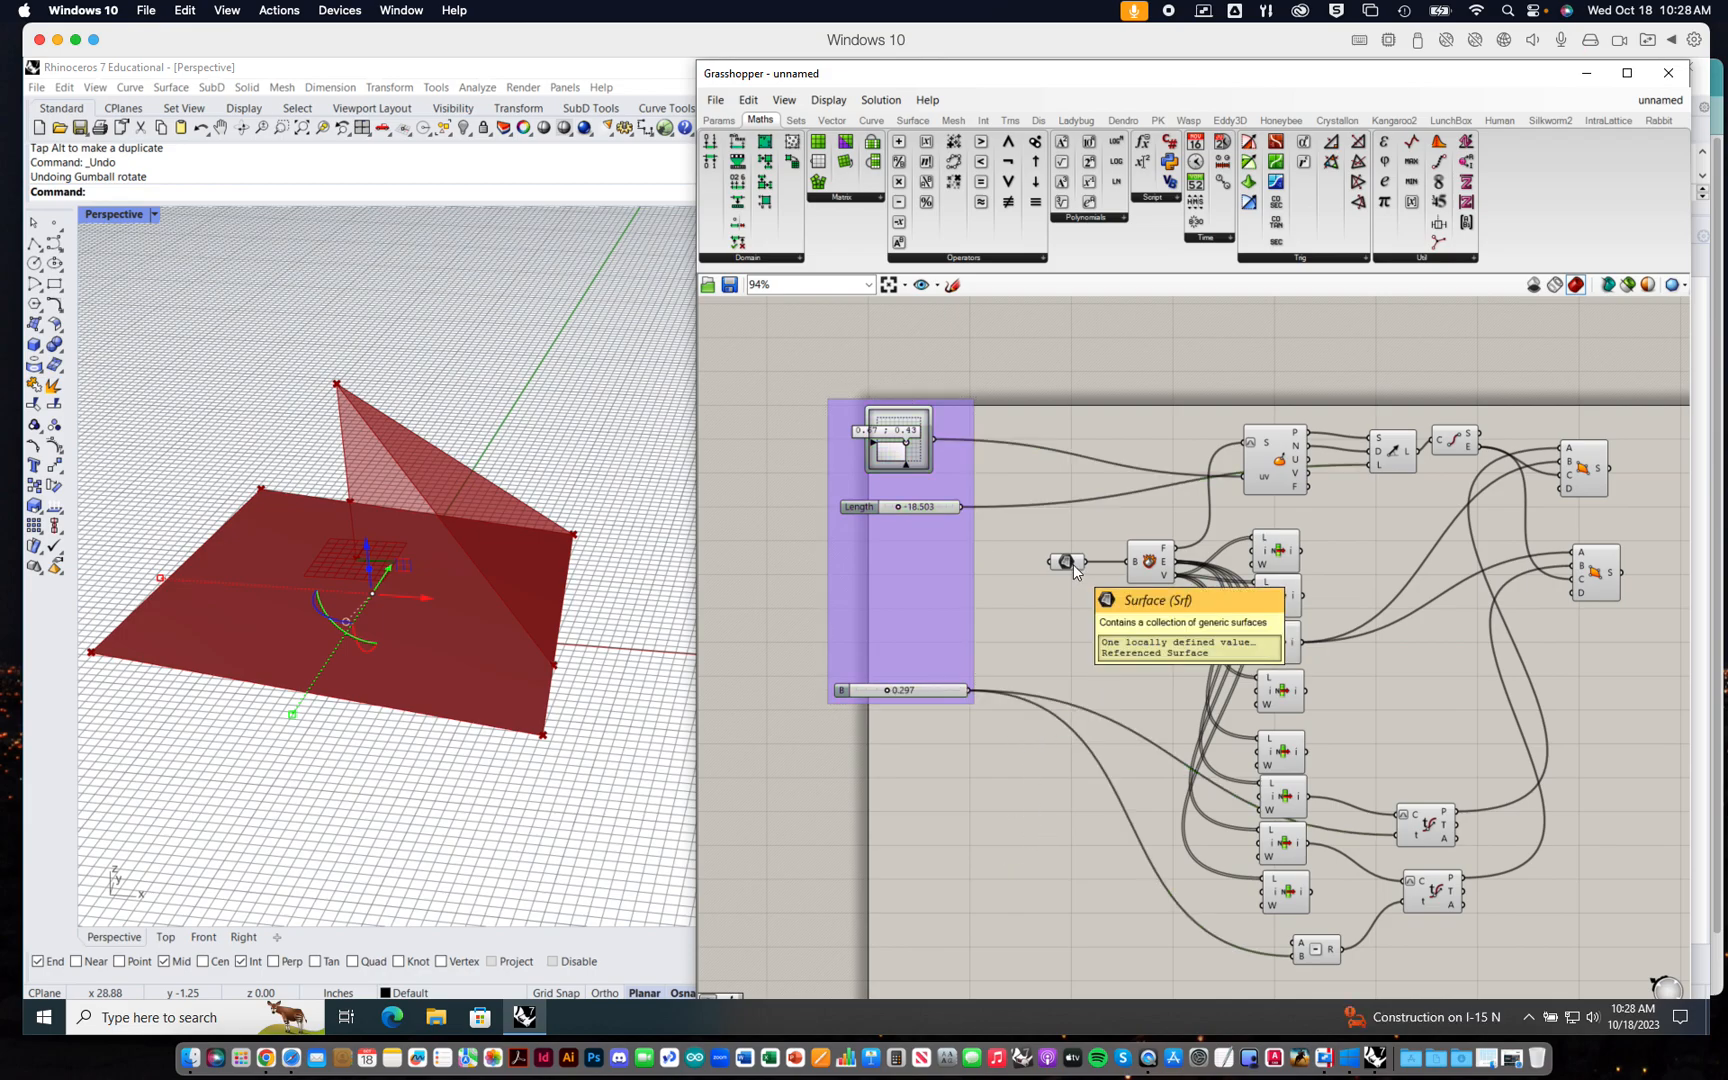
# - Move the base Surface parameter to the left of the slider group
pyautogui.click(1045, 566)
pyautogui.moveTo(1042, 565); pyautogui.dragTo(741, 564)
pyautogui.moveTo(742, 626); pyautogui.dragTo(836, 629, button='right')
# - Move the four edge List Items, both Evaluate Curve components and the Subtraction component lower, away from the vertex List Items
pyautogui.moveTo(1179, 655); pyautogui.dragTo(997, 555, button='right')
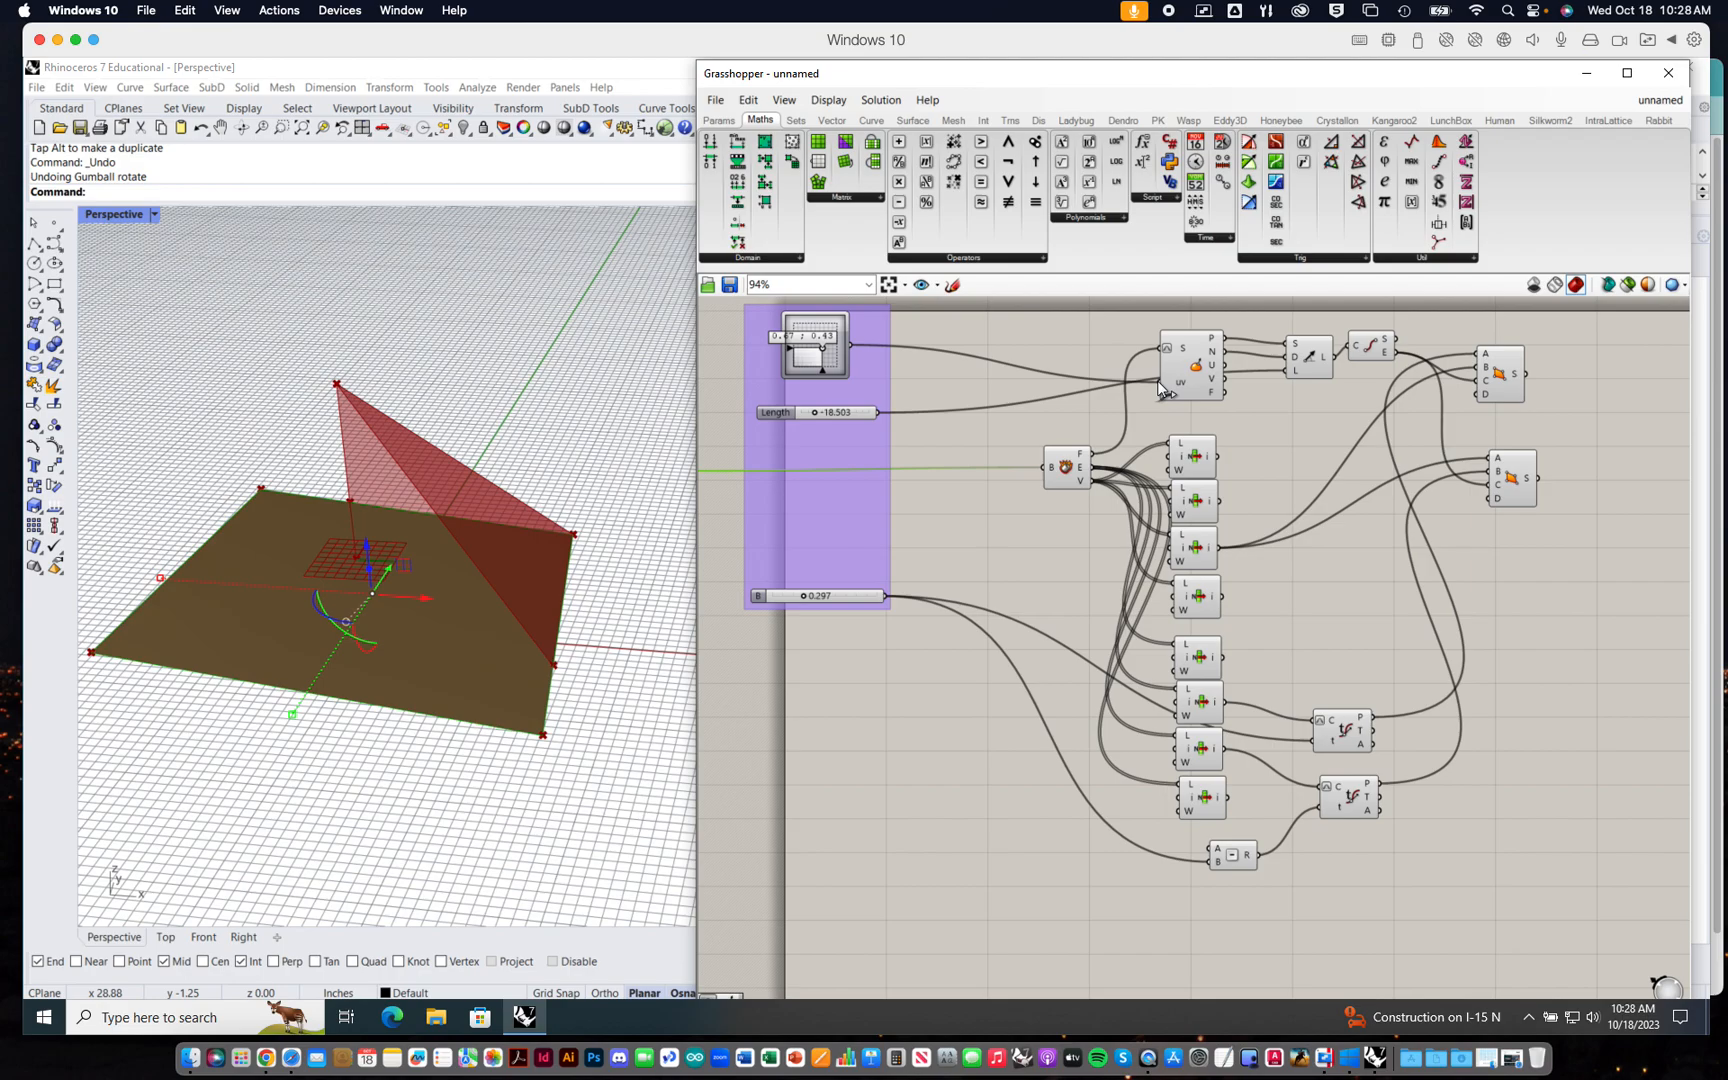
pyautogui.scroll(-2, 1257, 626)
pyautogui.moveTo(1169, 622); pyautogui.dragTo(1405, 940)
pyautogui.moveTo(1203, 715); pyautogui.dragTo(1192, 801)
pyautogui.click(965, 828)
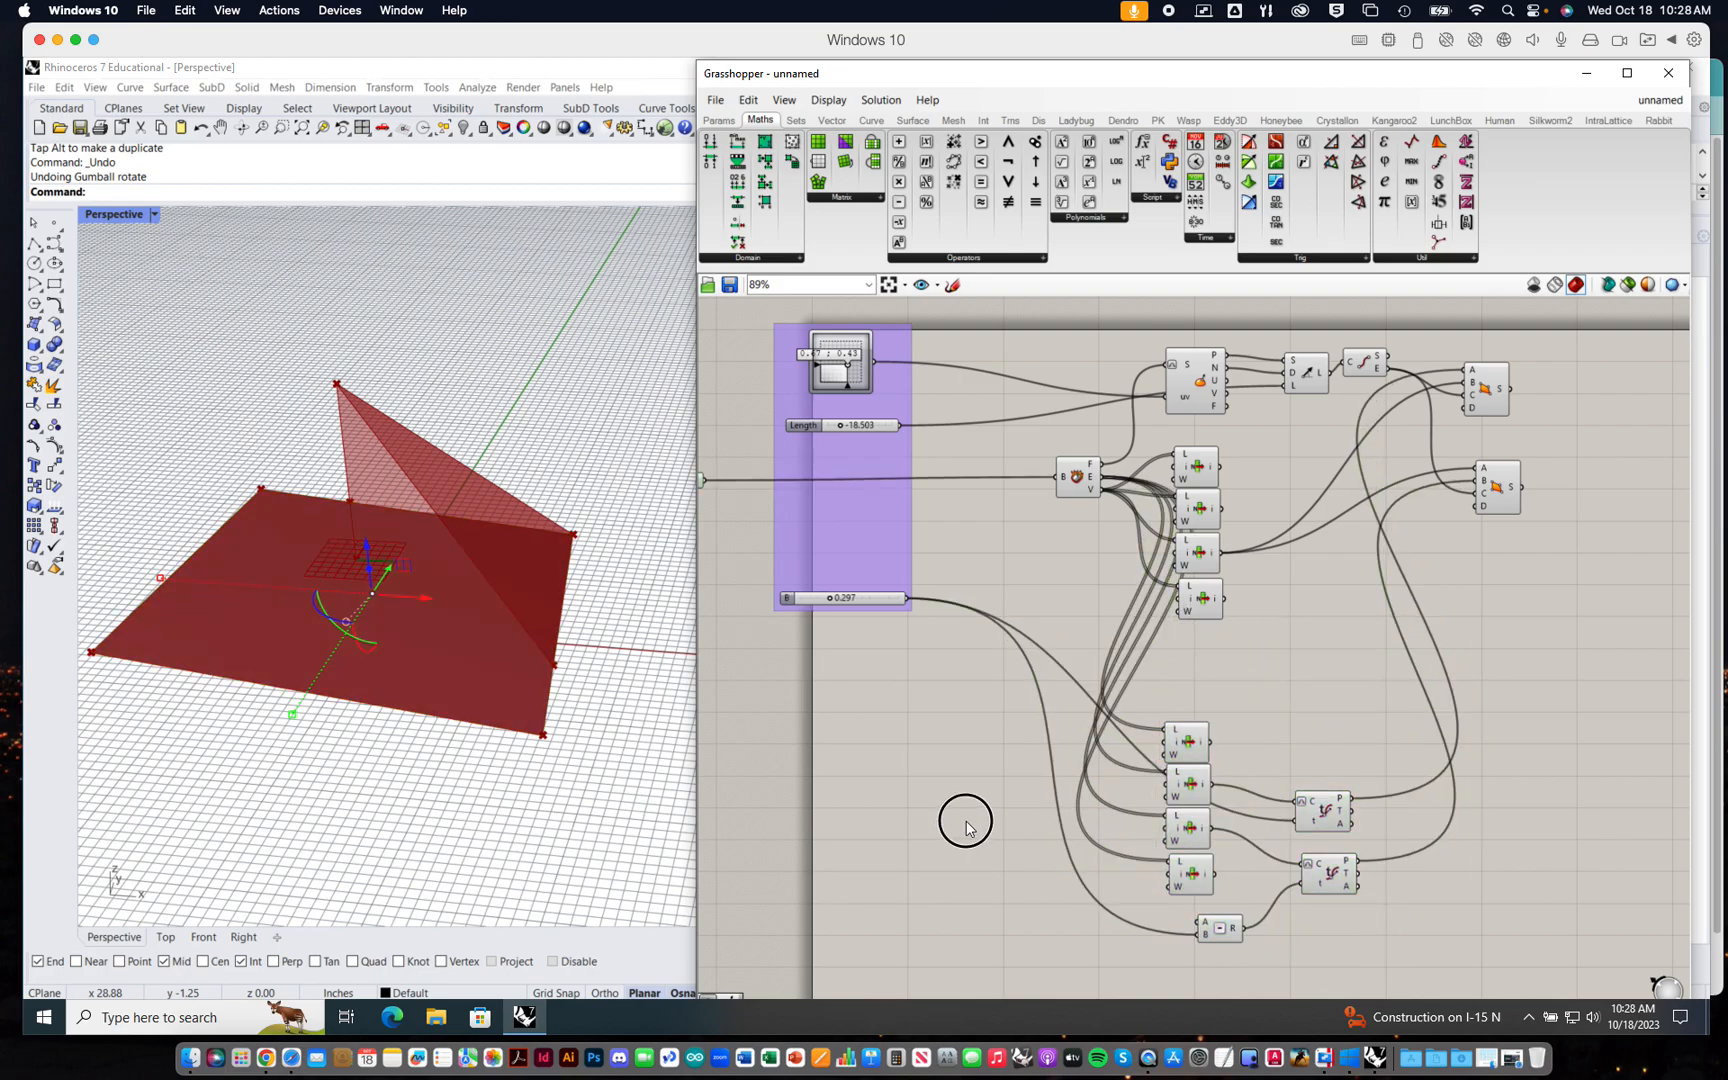
# - Move the Deconstruct Brep component closer to the slider group
pyautogui.moveTo(1087, 482); pyautogui.dragTo(1005, 485)
pyautogui.moveTo(1151, 441); pyautogui.dragTo(1260, 640)
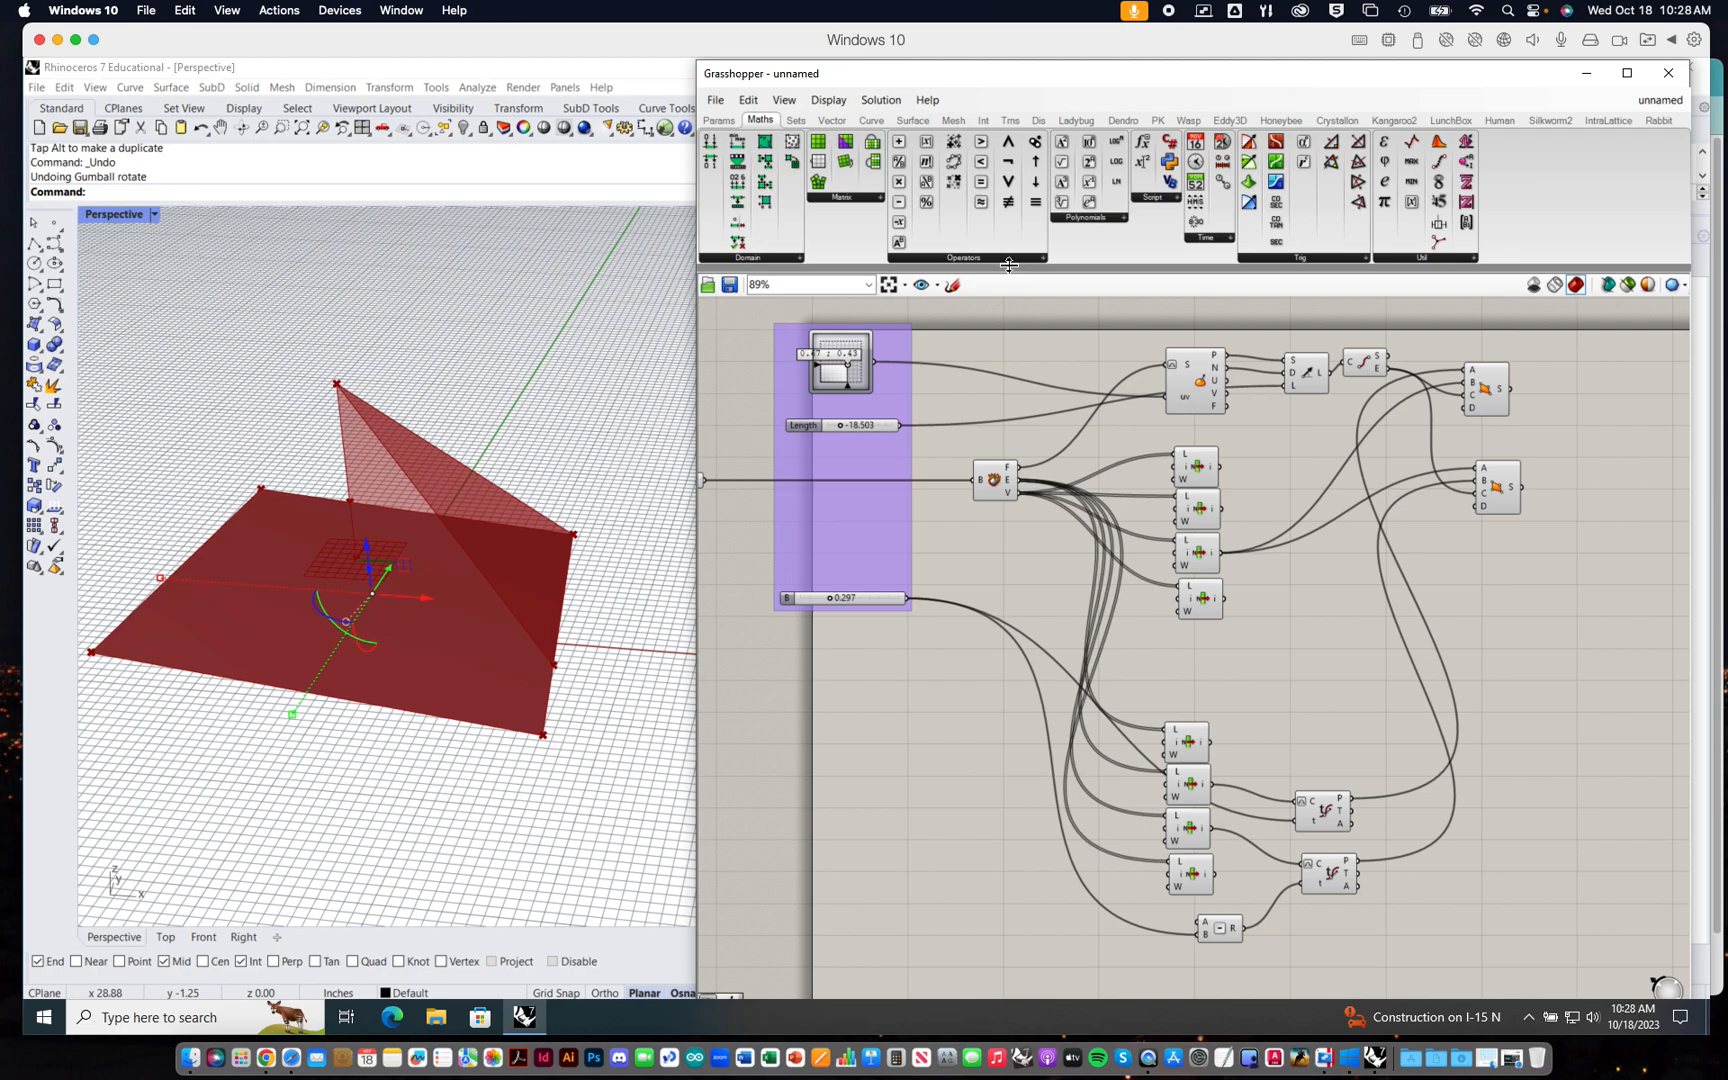
# - Add a panel beside the vertex List Items containing the text "Exploded Vertices from Quad"
pyautogui.click(719, 119)
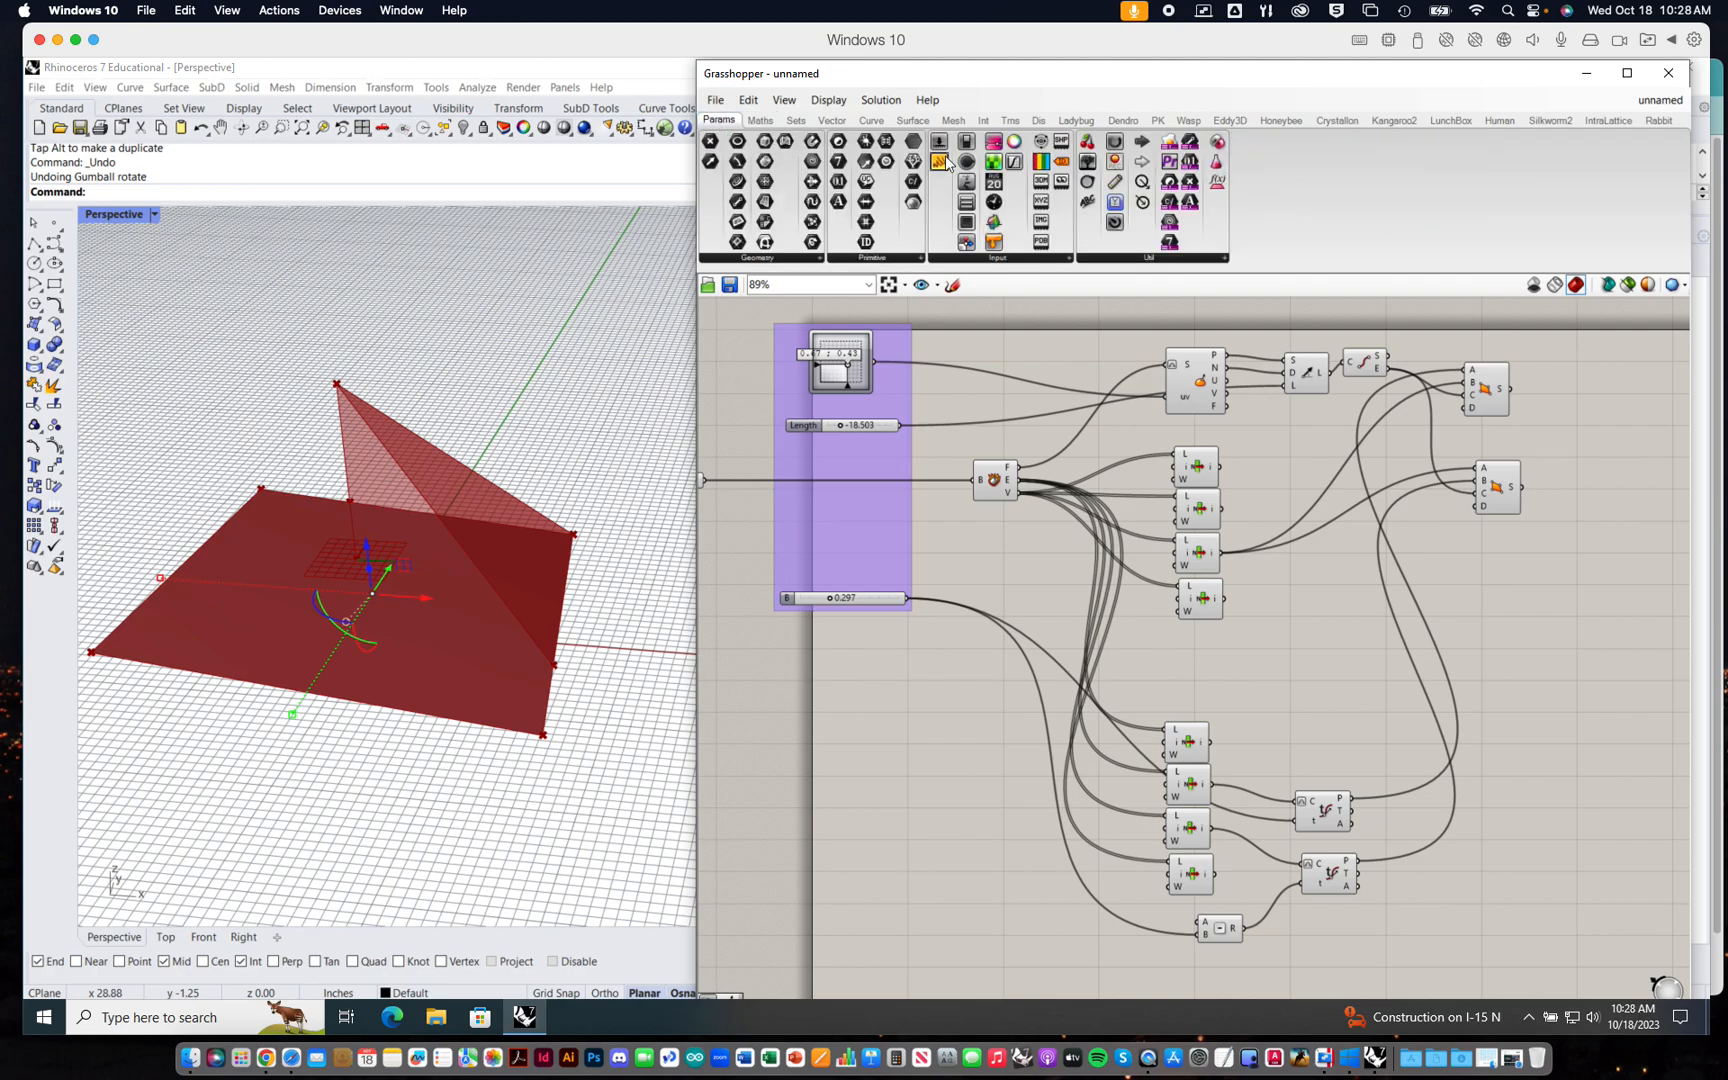
pyautogui.moveTo(942, 168); pyautogui.dragTo(1285, 531)
pyautogui.doubleClick(1287, 521)
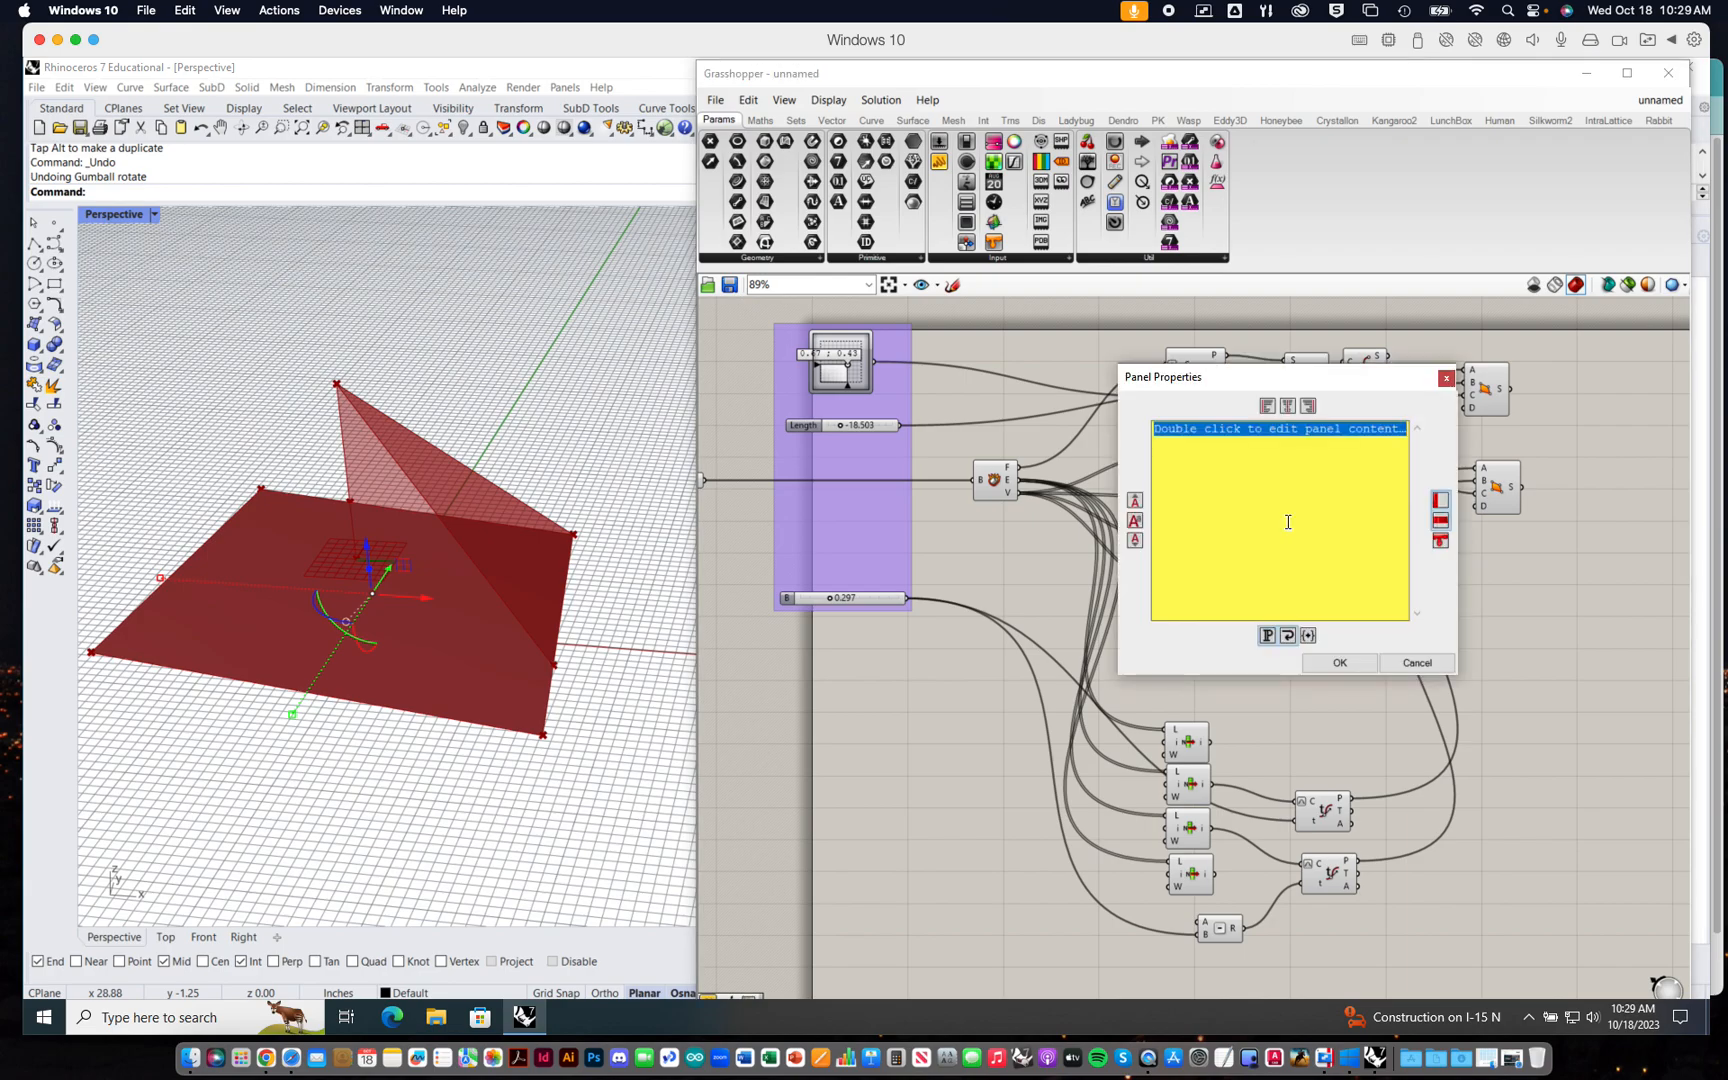
pyautogui.write('Explode')
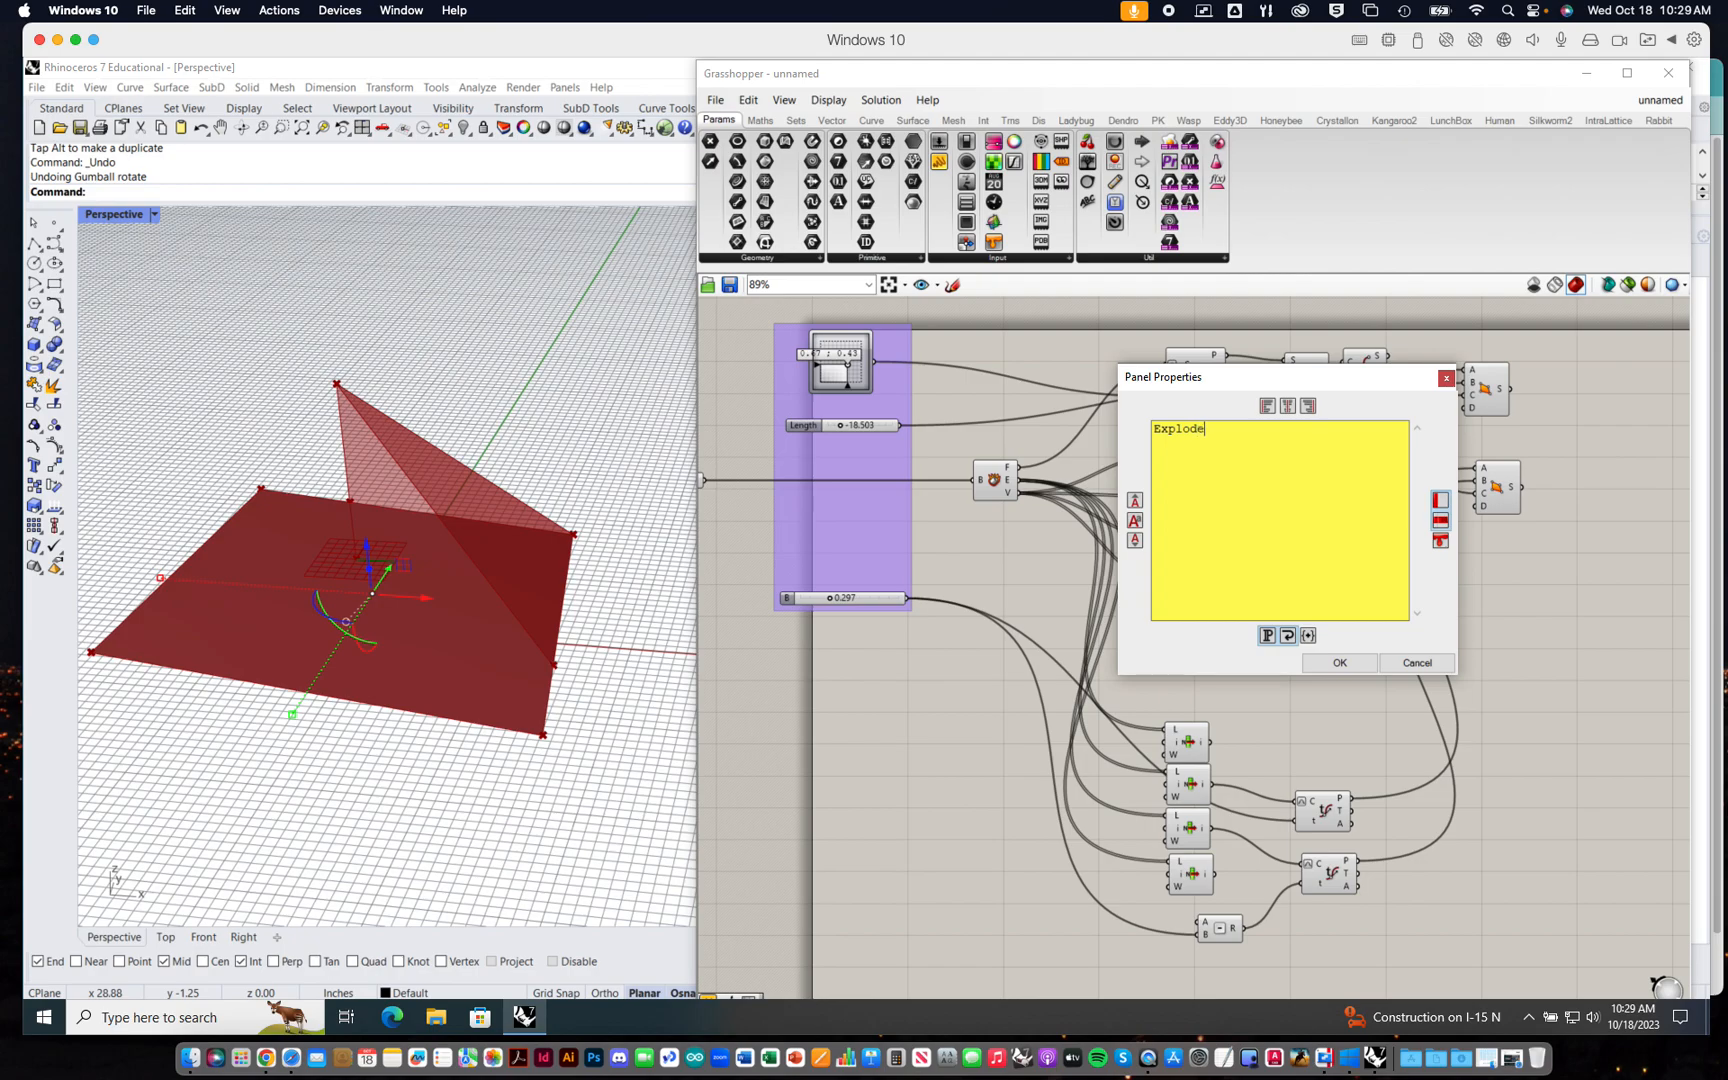
pyautogui.write('d Vertices from Quad')
pyautogui.click(1340, 663)
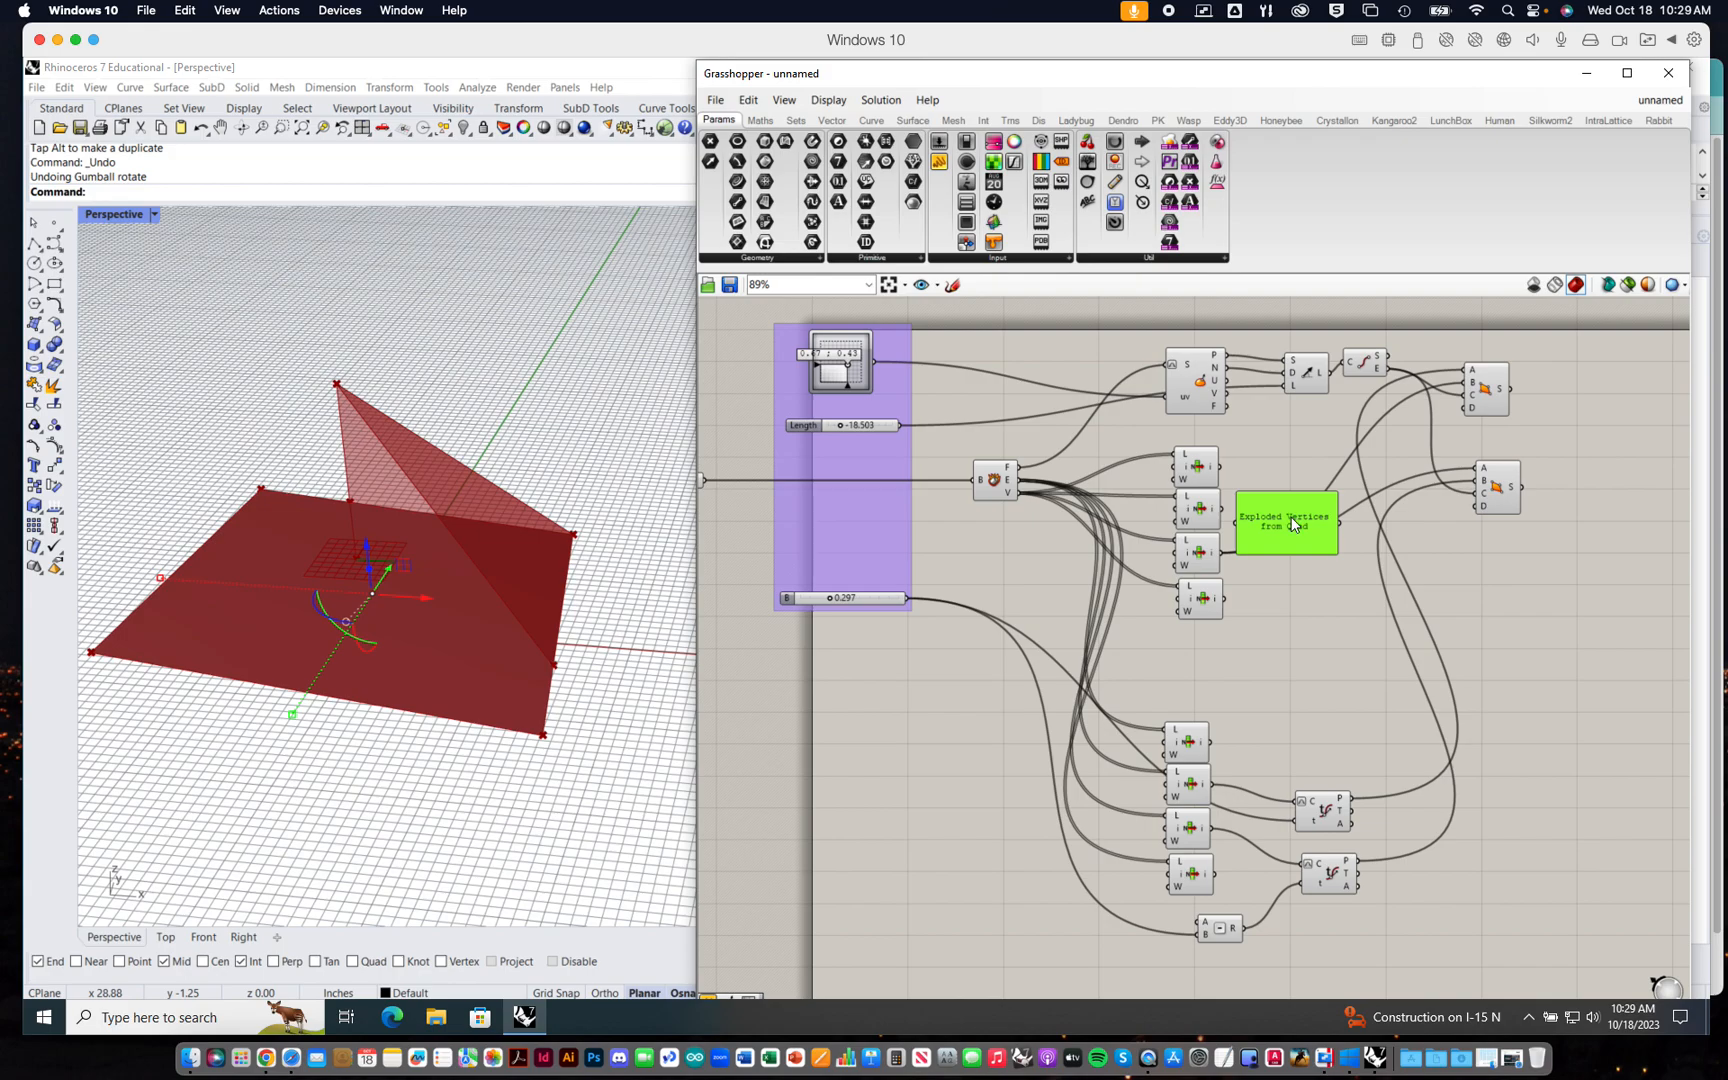
# - Duplicate the vertices panel next to the edge List Items and change its text to "Exploded Edges from Quad"
pyautogui.keyDown('alt'); pyautogui.moveTo(1296, 522); pyautogui.dragTo(1284, 740); pyautogui.keyUp('alt')
pyautogui.doubleClick(1284, 740)
pyautogui.moveTo(1216, 649); pyautogui.dragTo(1273, 649)
pyautogui.write('Edges from Quad')
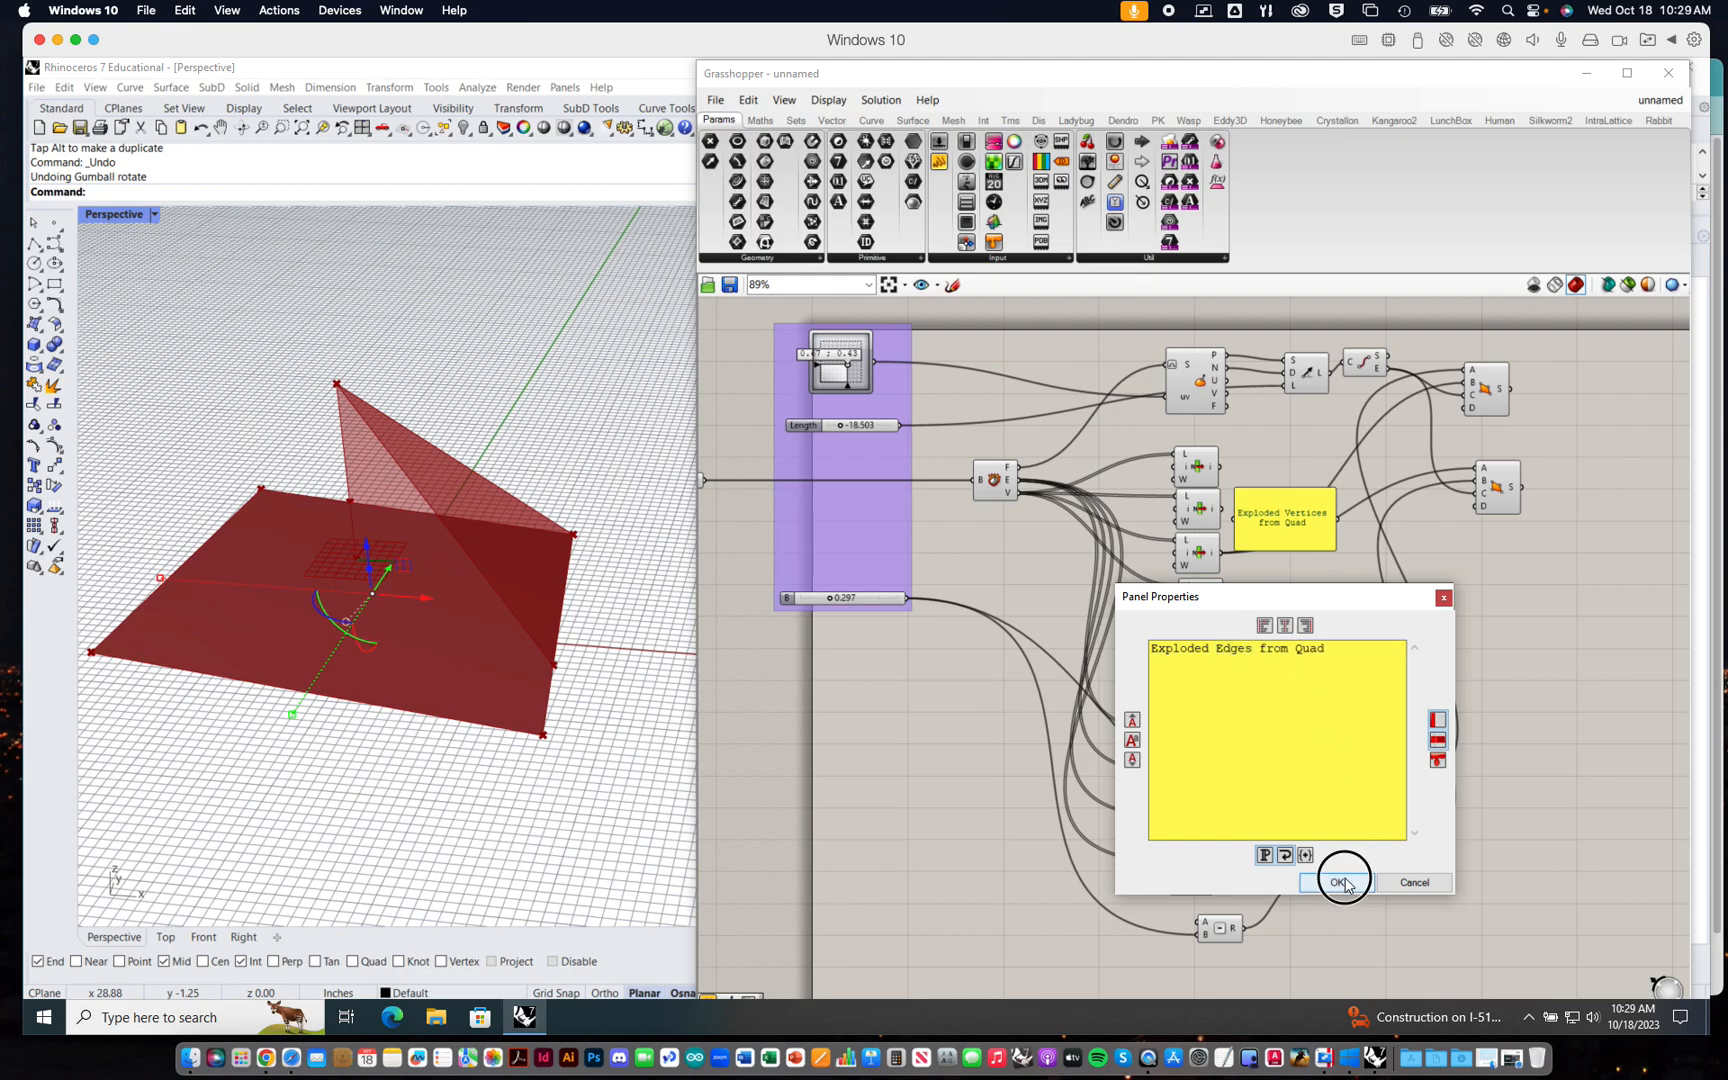
pyautogui.click(1342, 882)
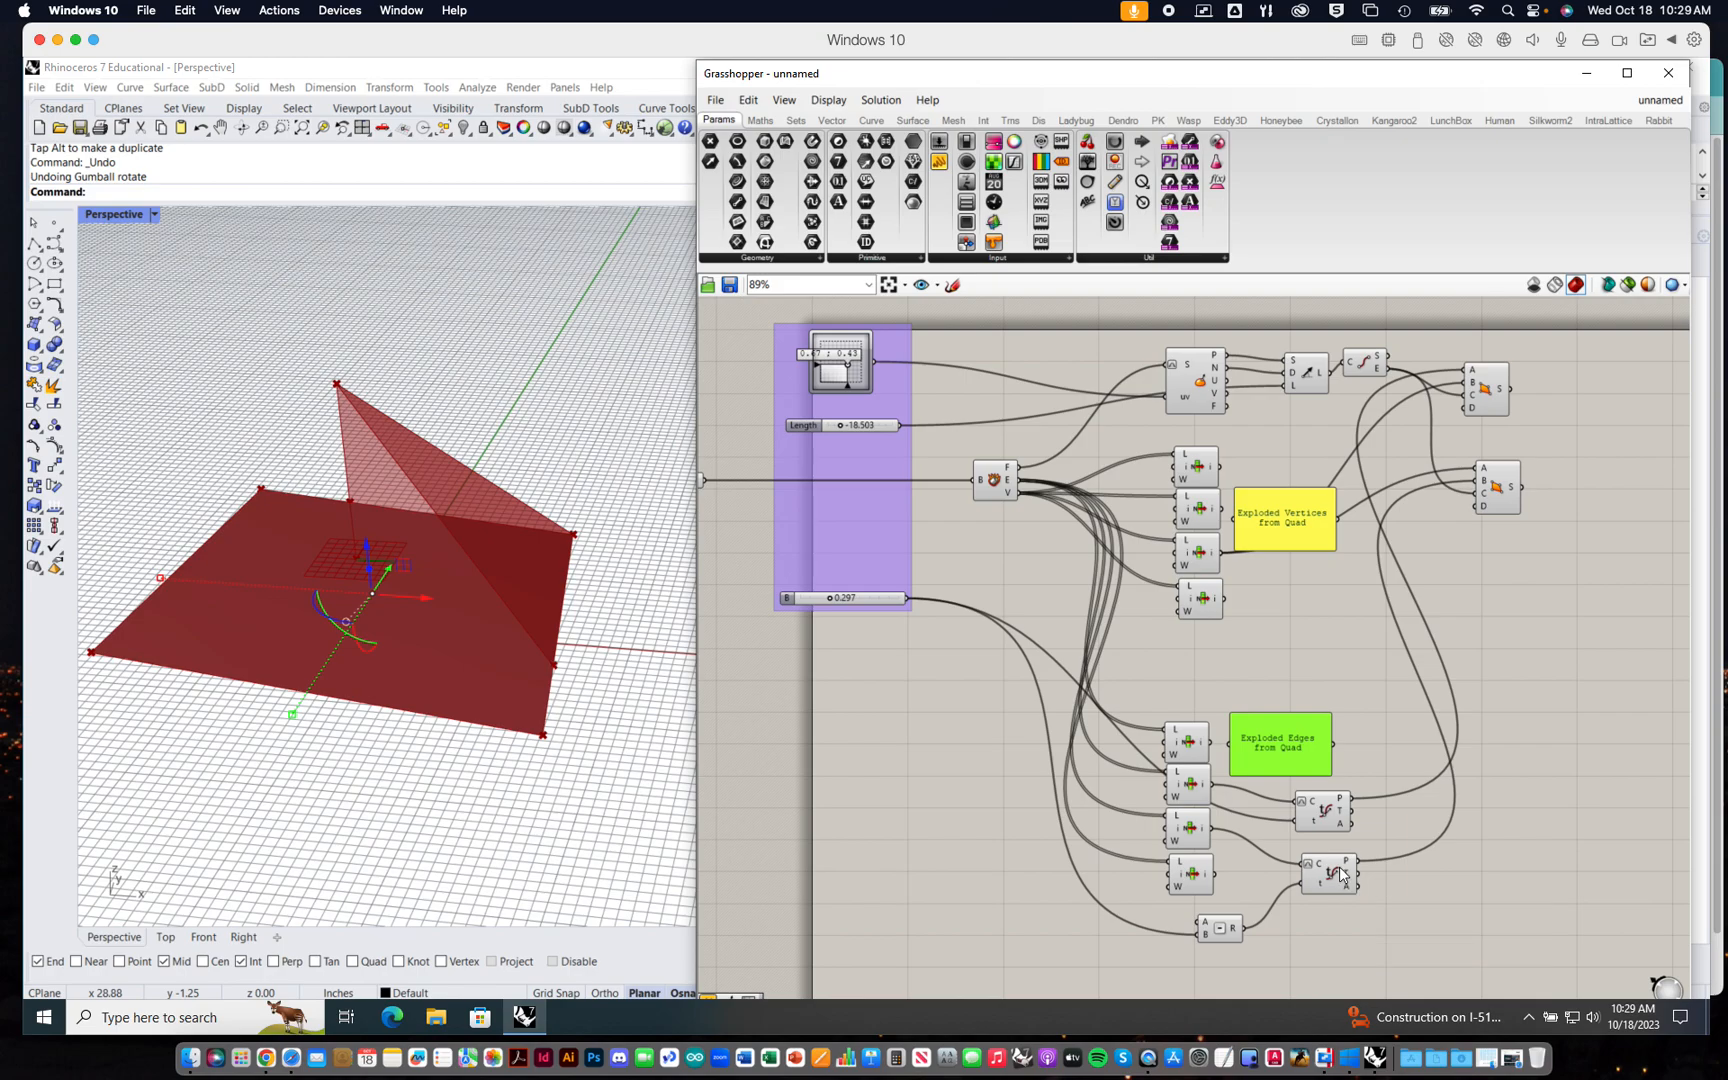
# - Align the four edge List Items in a column and line up the four vertex List Items in a column above them
pyautogui.moveTo(1130, 667); pyautogui.dragTo(1238, 896)
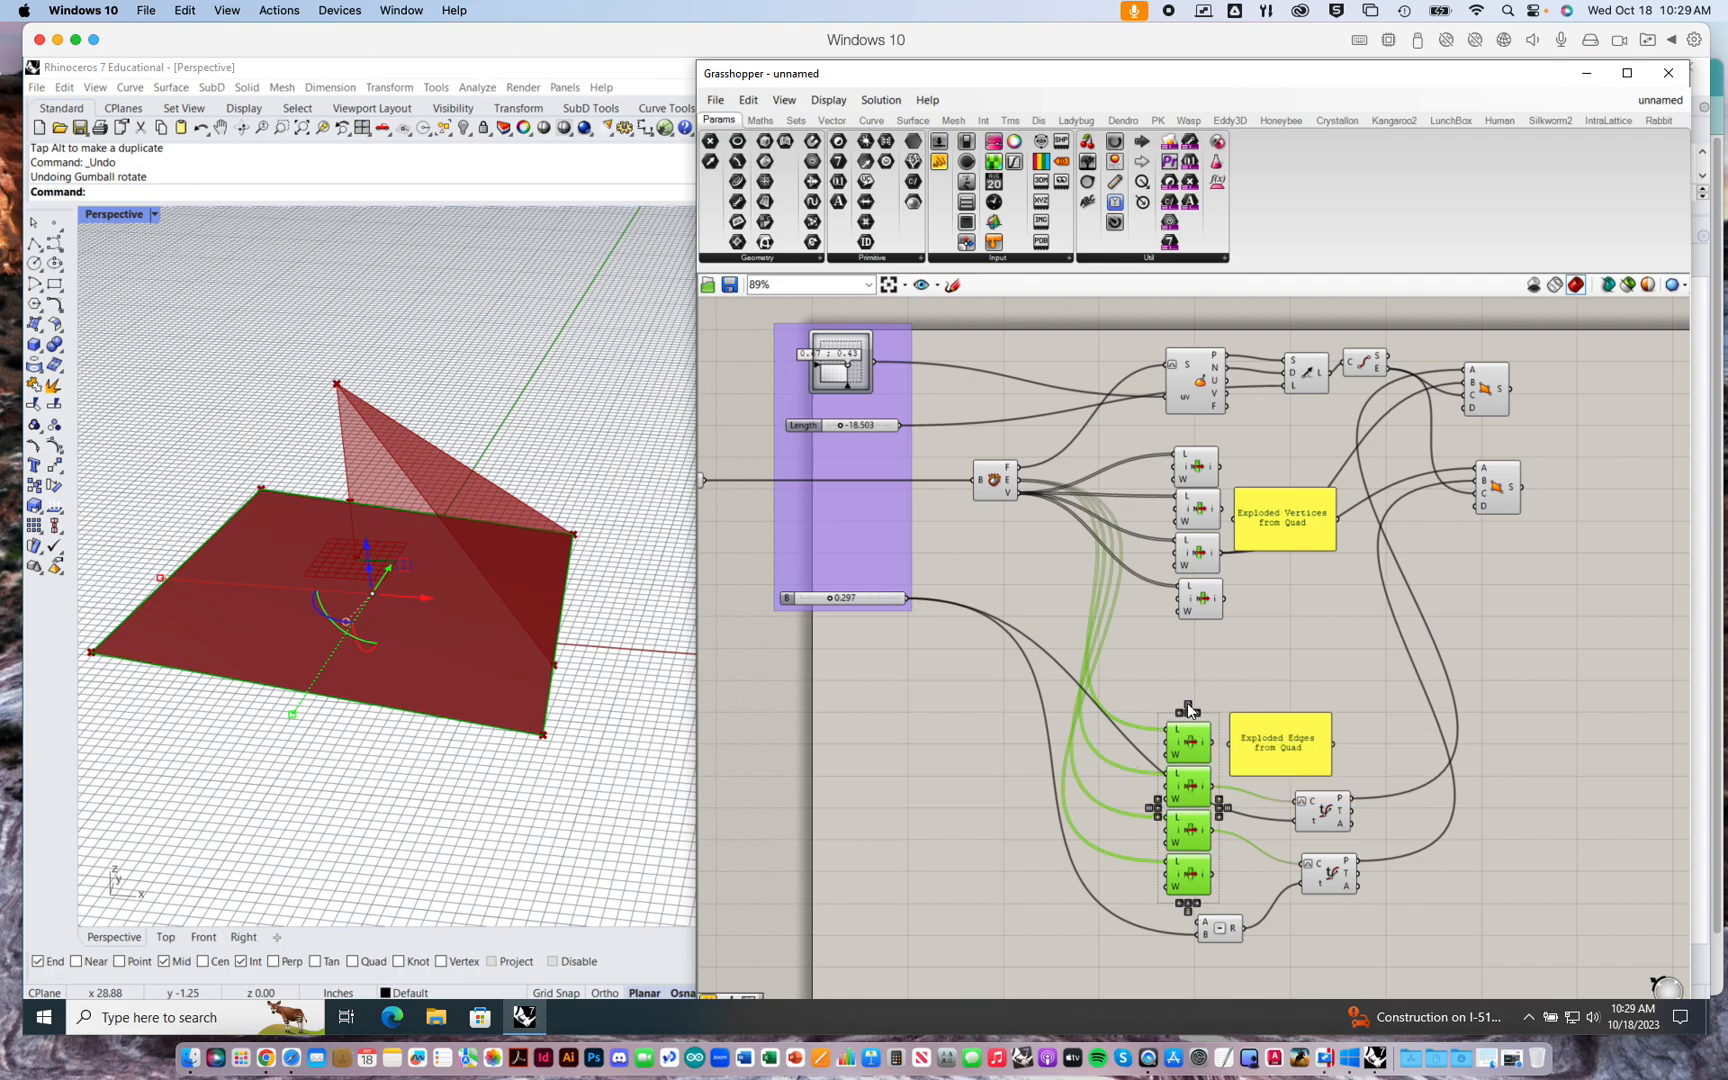
pyautogui.click(1035, 882)
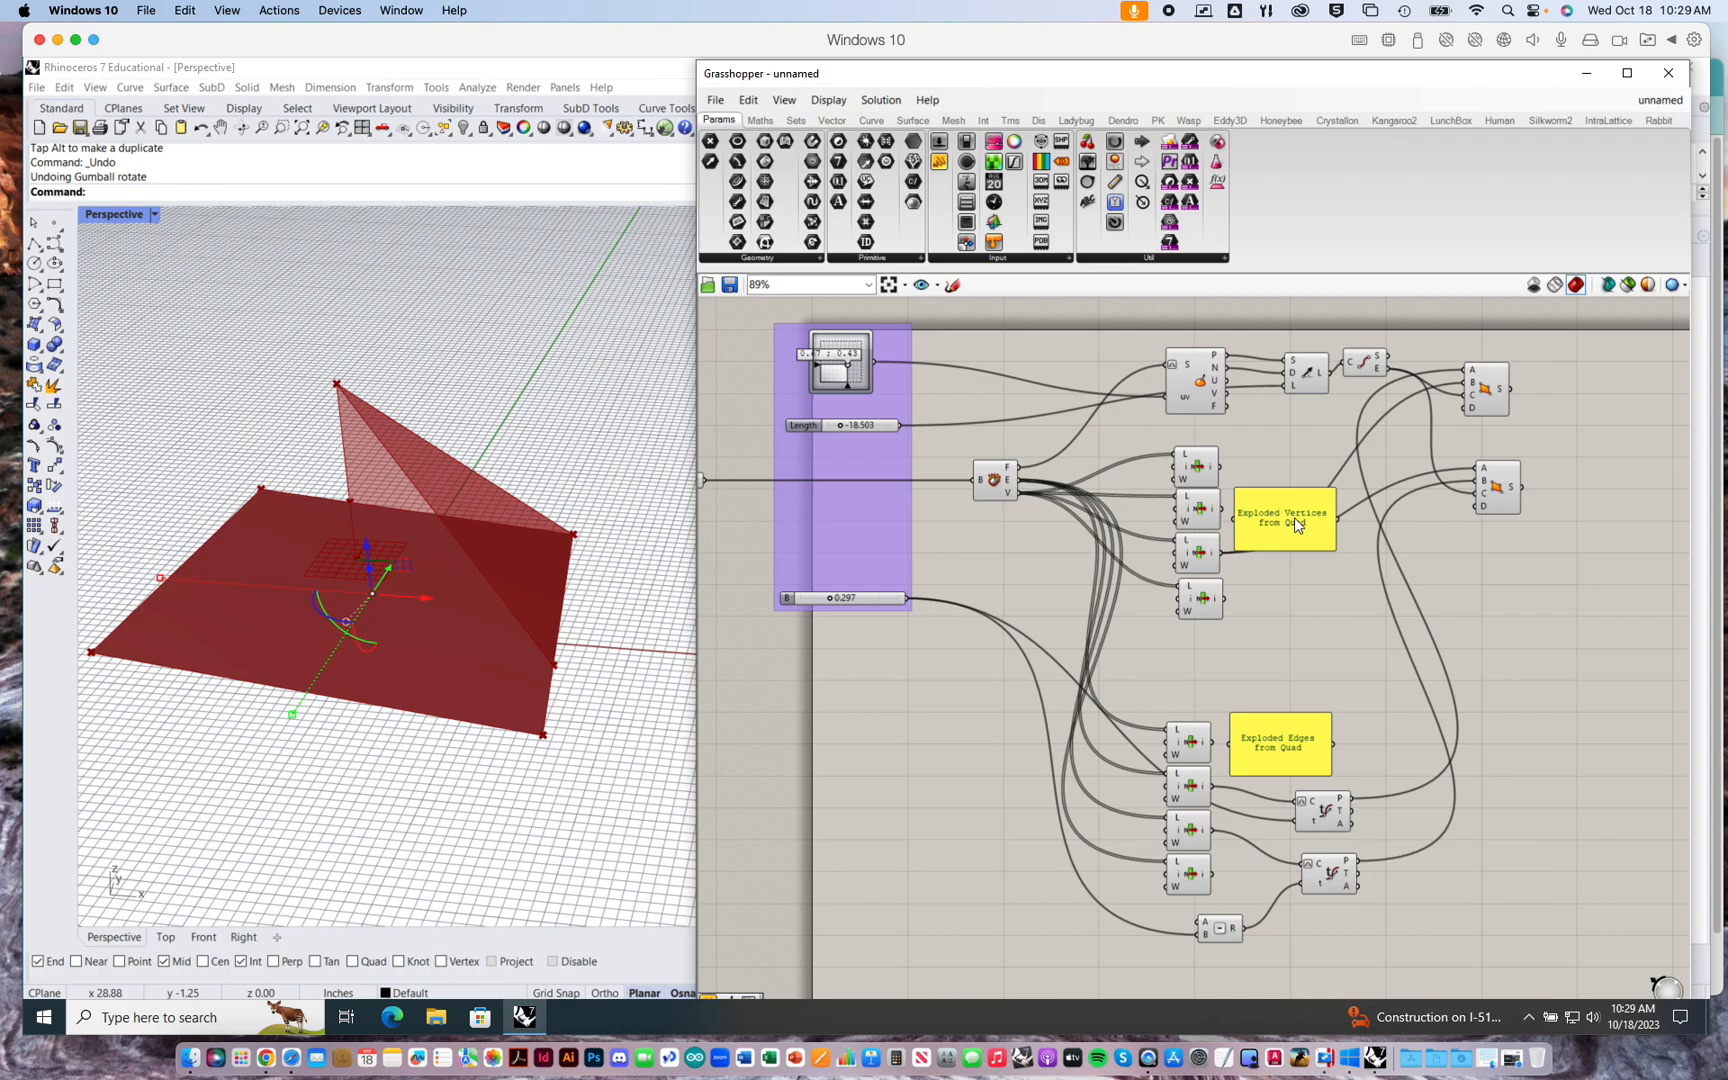
pyautogui.moveTo(1163, 437); pyautogui.dragTo(1258, 648)
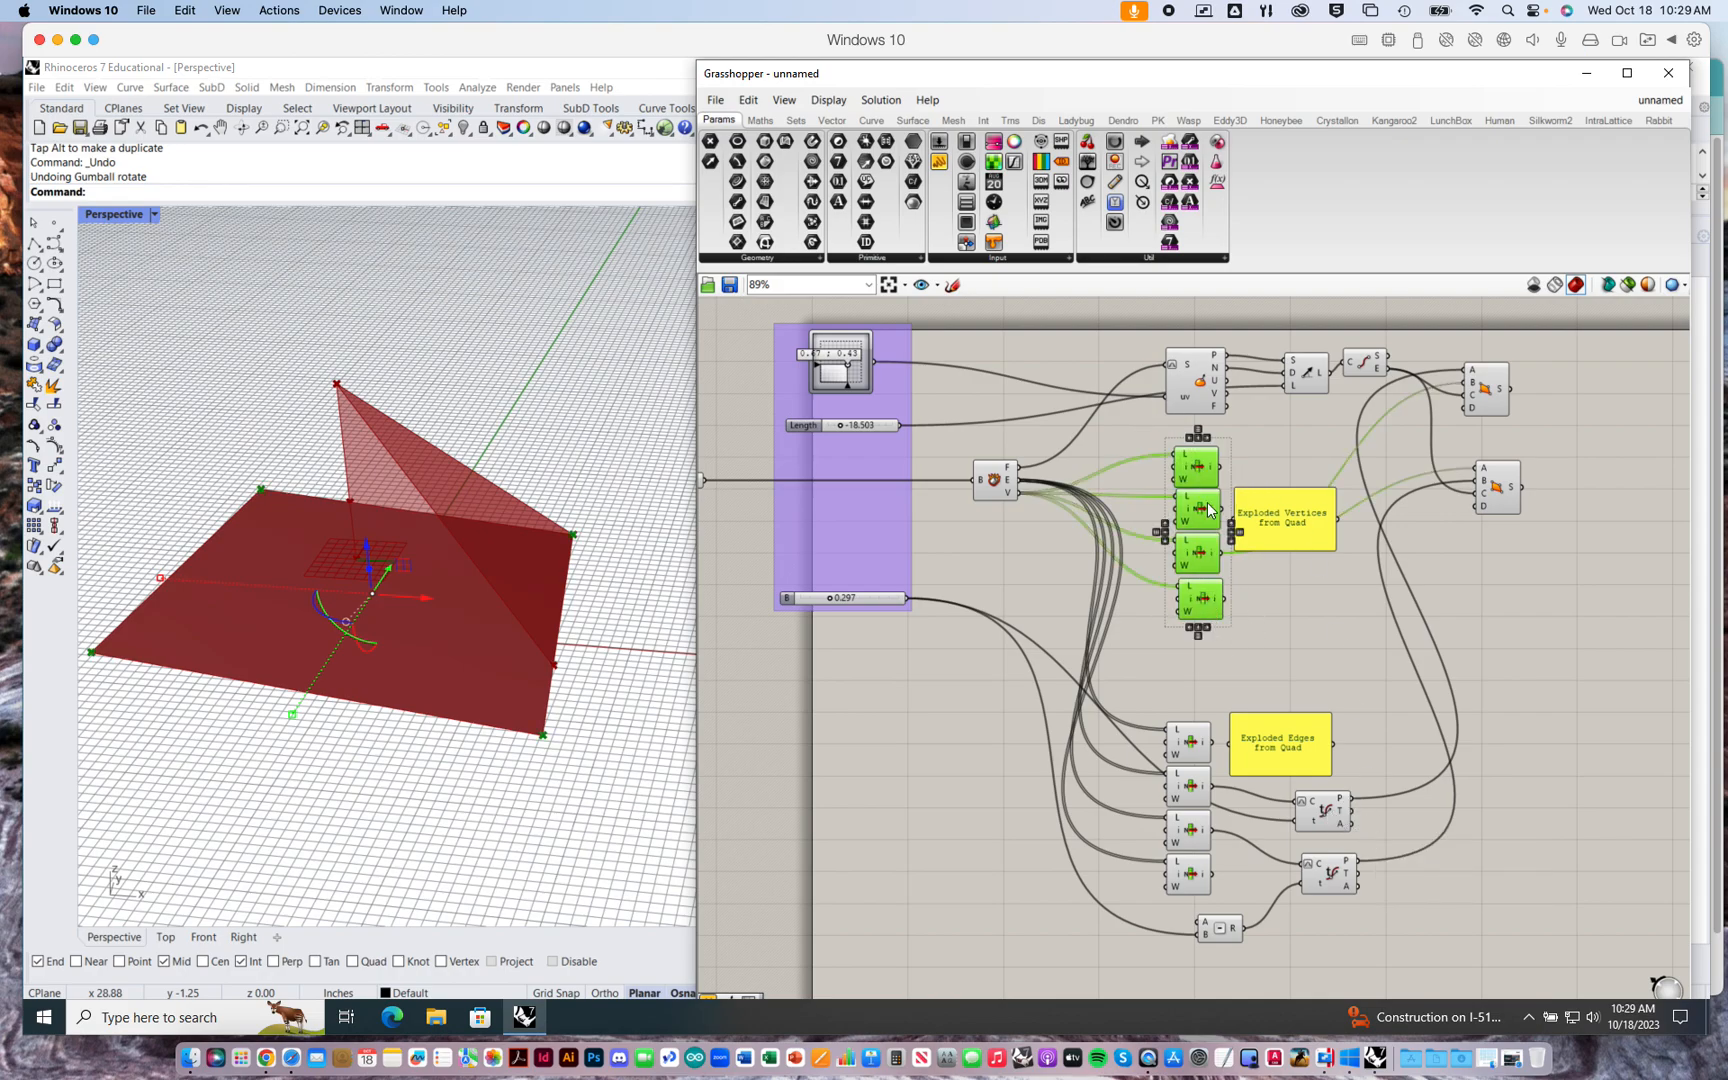
pyautogui.click(1199, 437)
pyautogui.moveTo(1197, 469); pyautogui.dragTo(1185, 470)
pyautogui.click(1341, 643)
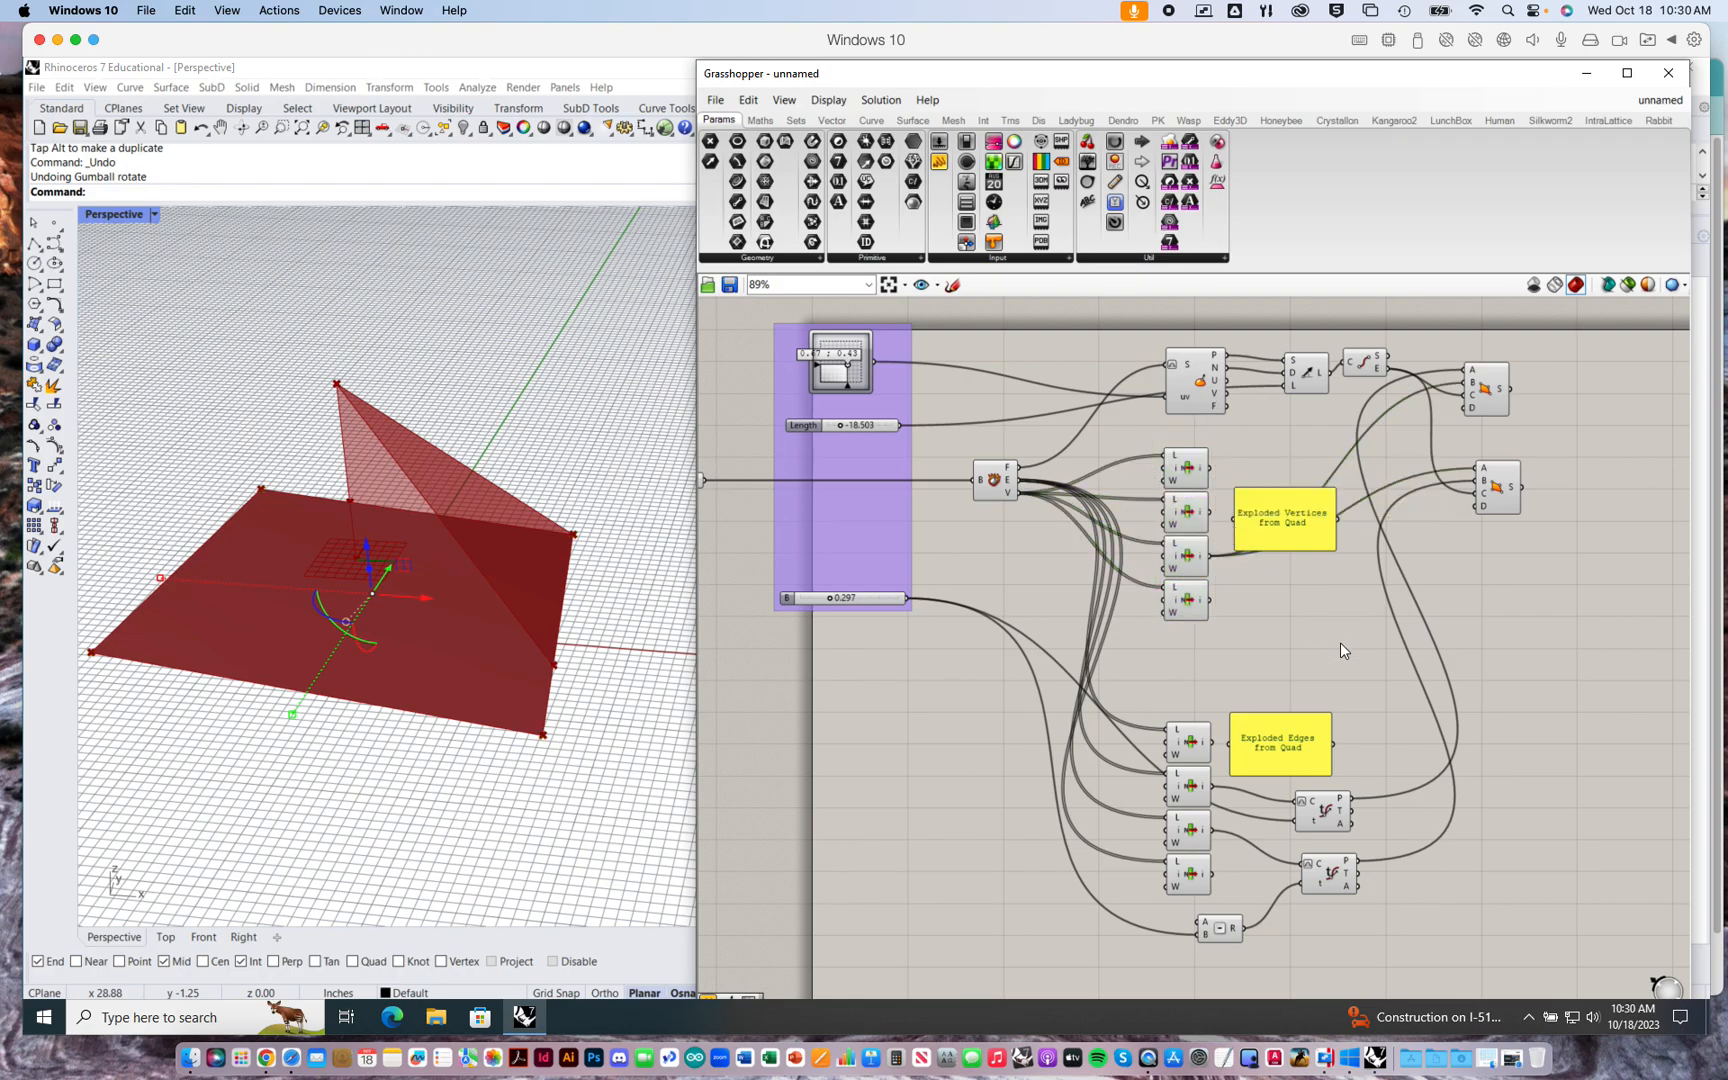
# - Move the Evaluate Surface and line components higher above the vertex List Items and shift both 4Point Surface components outward and up
pyautogui.moveTo(1200, 382); pyautogui.dragTo(1190, 343)
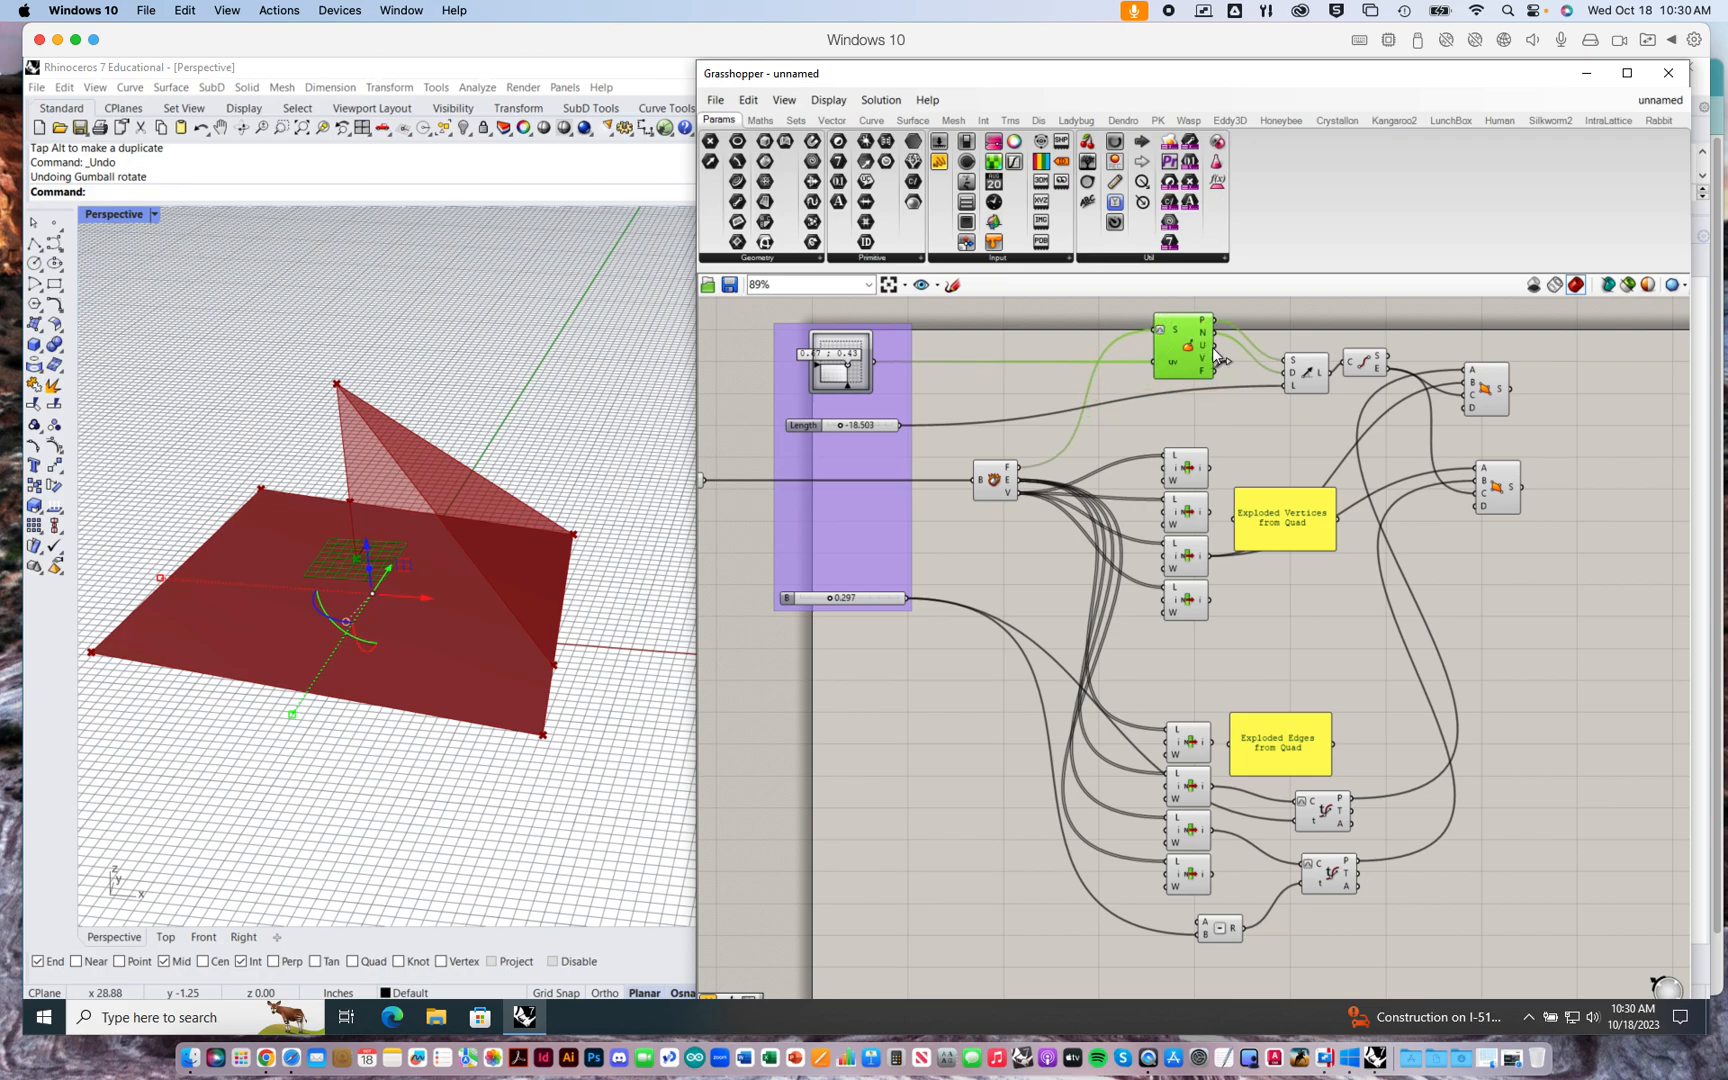
pyautogui.moveTo(1308, 378); pyautogui.dragTo(1360, 333)
pyautogui.moveTo(1478, 388); pyautogui.dragTo(1536, 355)
pyautogui.moveTo(1492, 490); pyautogui.dragTo(1550, 431)
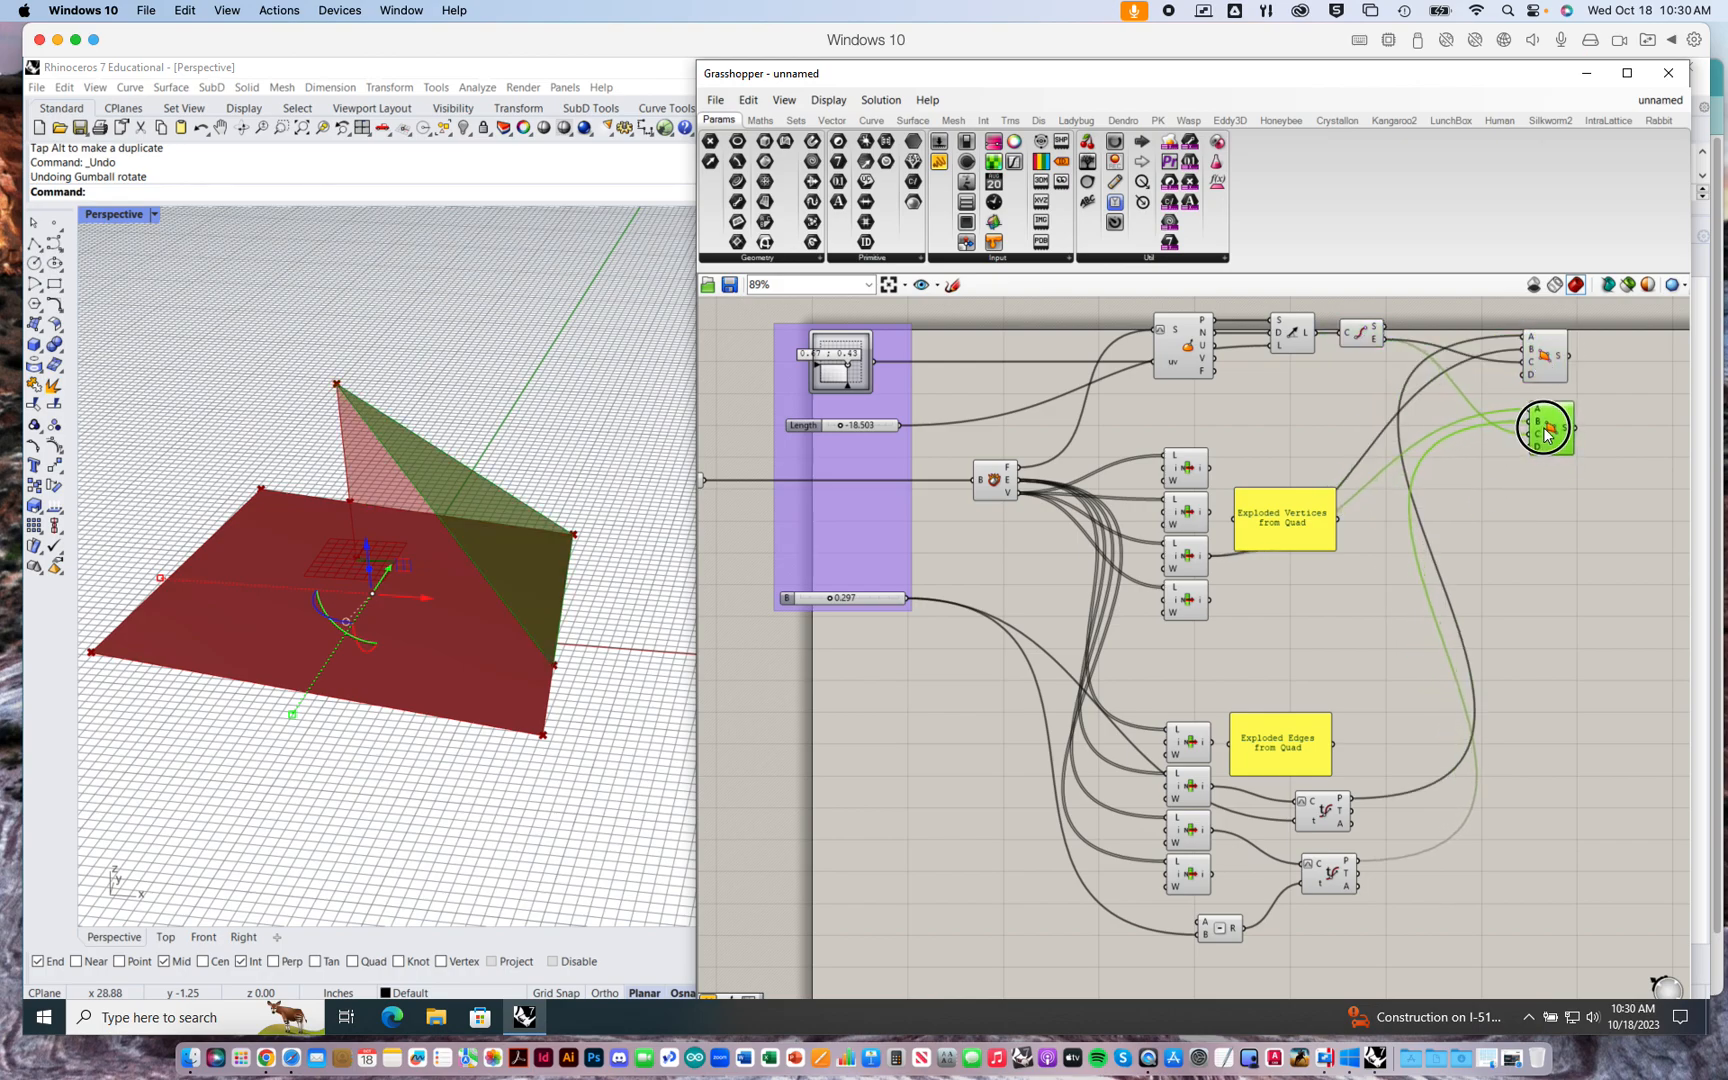
pyautogui.click(1617, 563)
pyautogui.moveTo(1617, 563); pyautogui.dragTo(1412, 599, button='right')
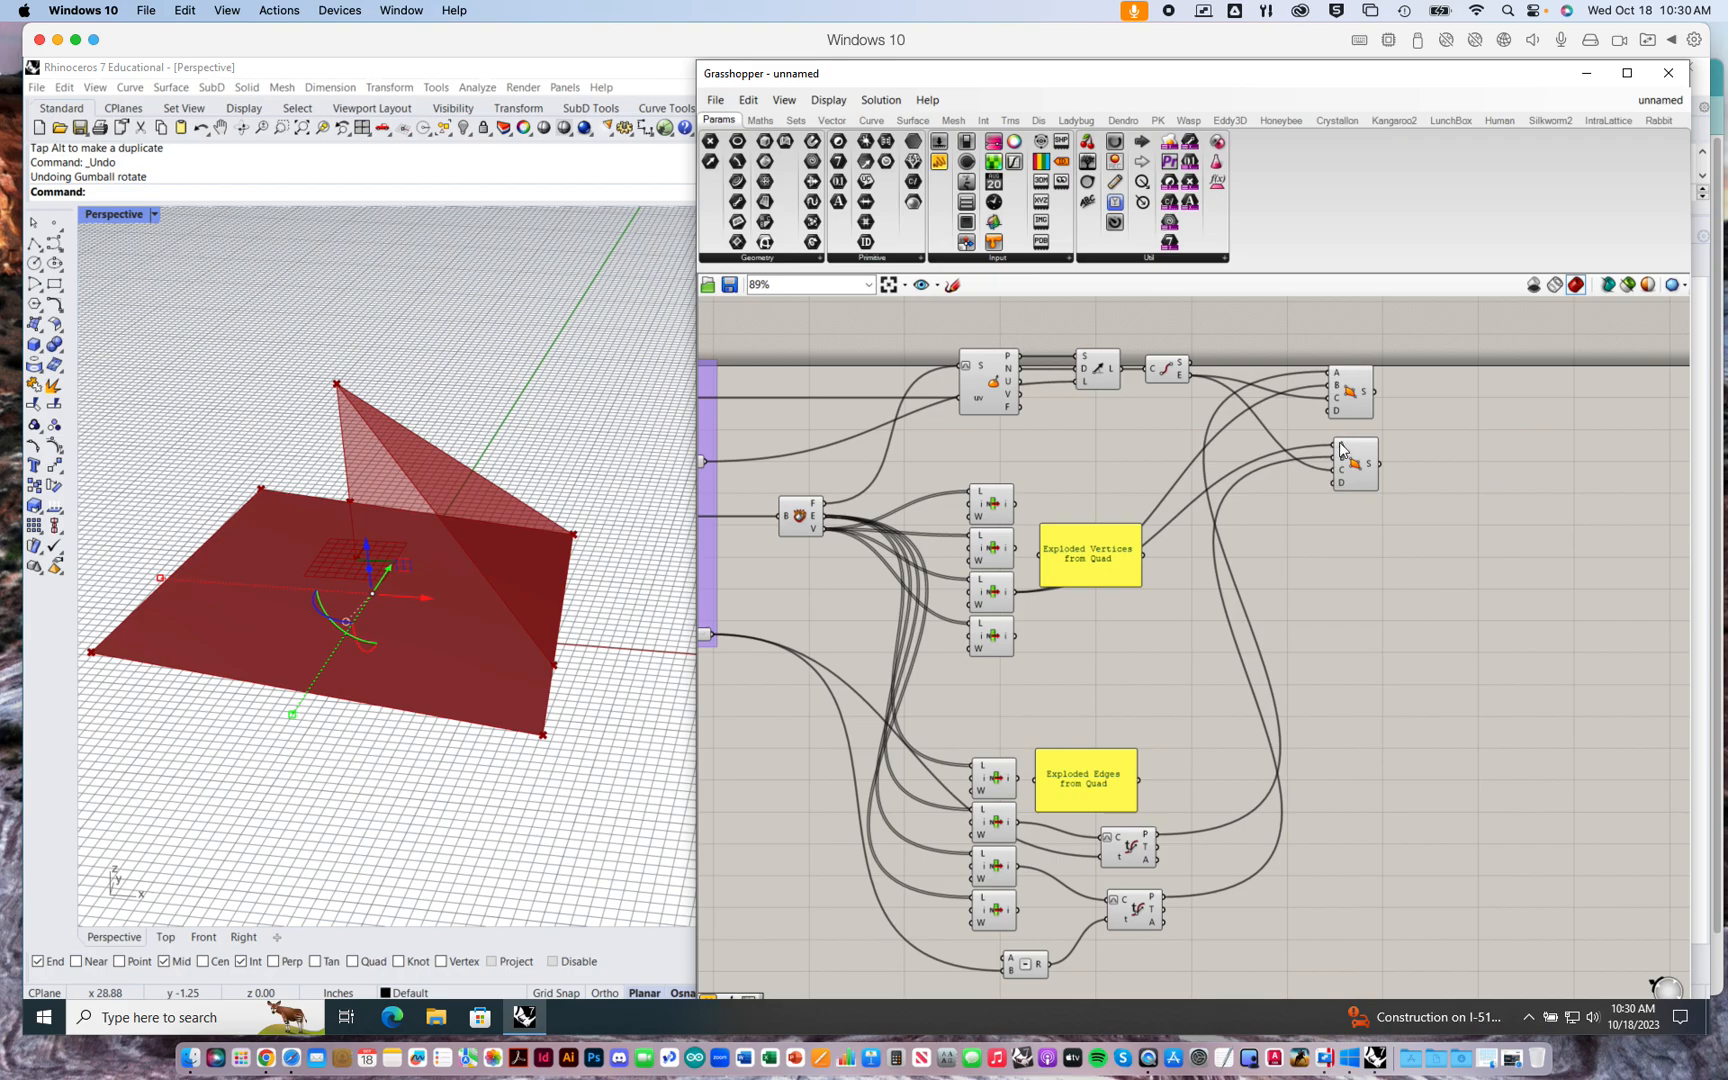
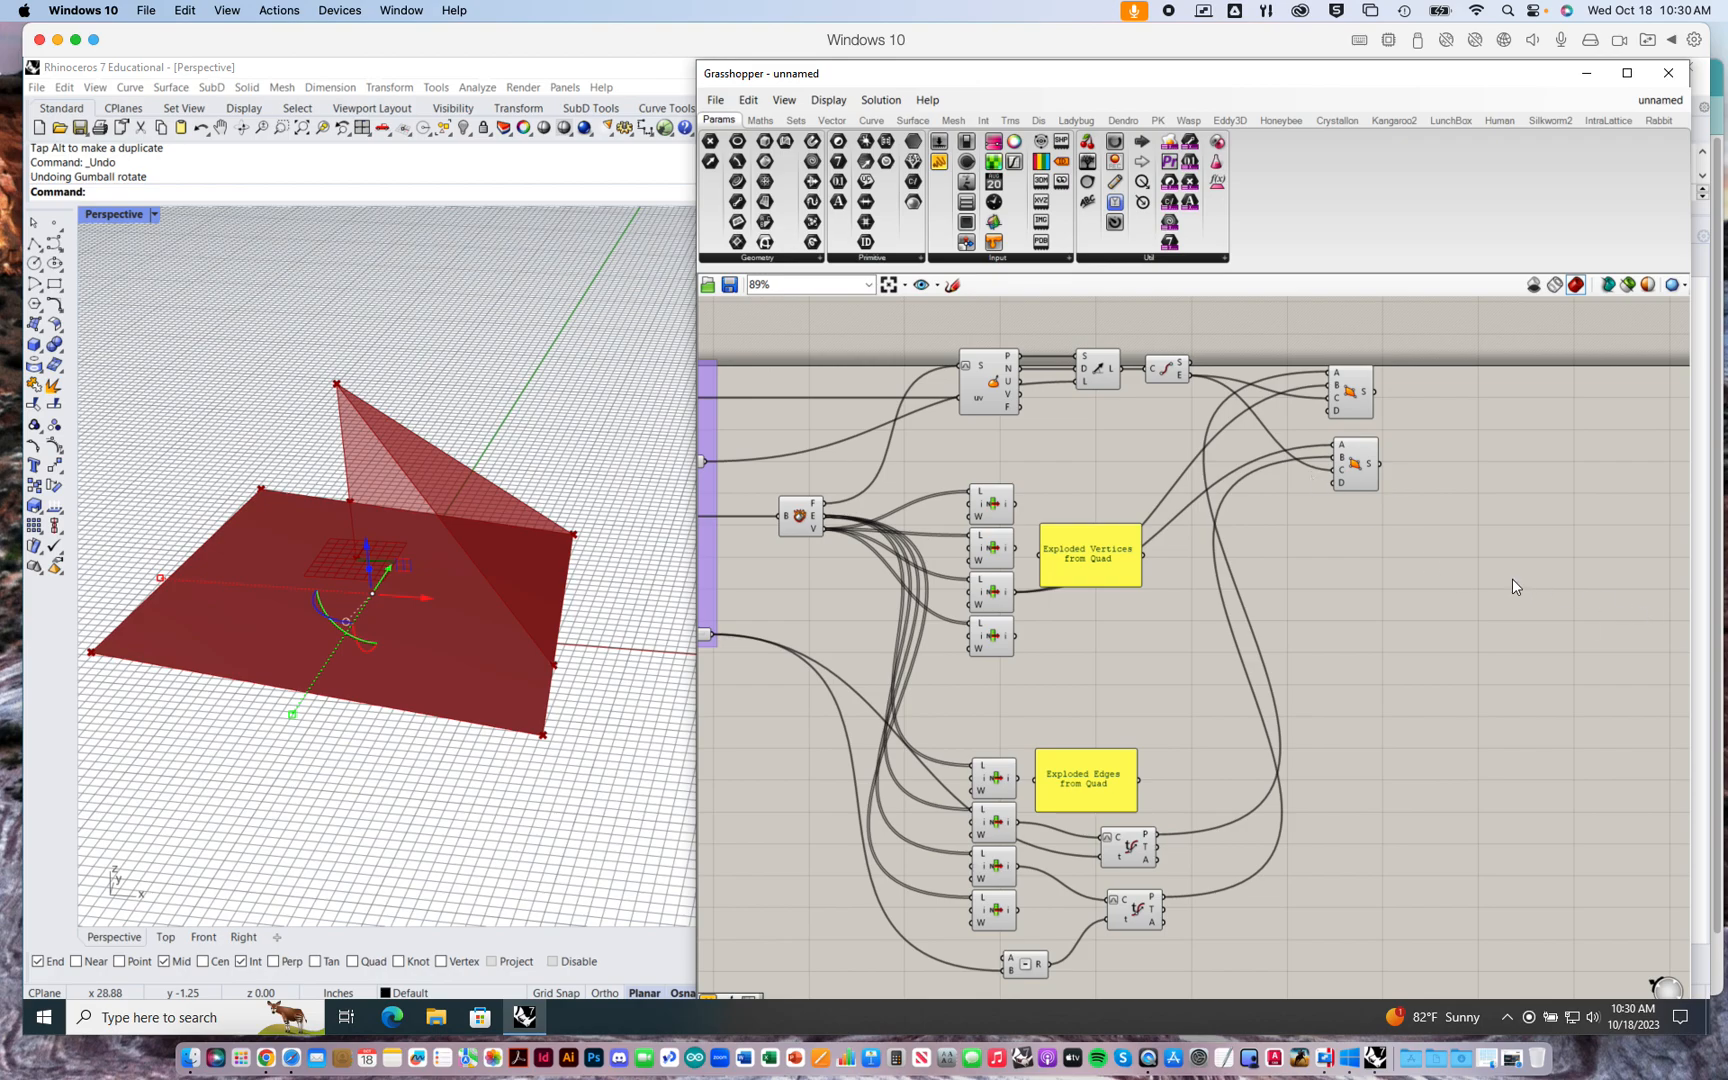
# - Align the two 4Point Surface components and move them down to the height between the vertex and edge List Items
pyautogui.moveTo(1441, 566); pyautogui.dragTo(1419, 558, button='right')
pyautogui.moveTo(1274, 340); pyautogui.dragTo(1365, 410)
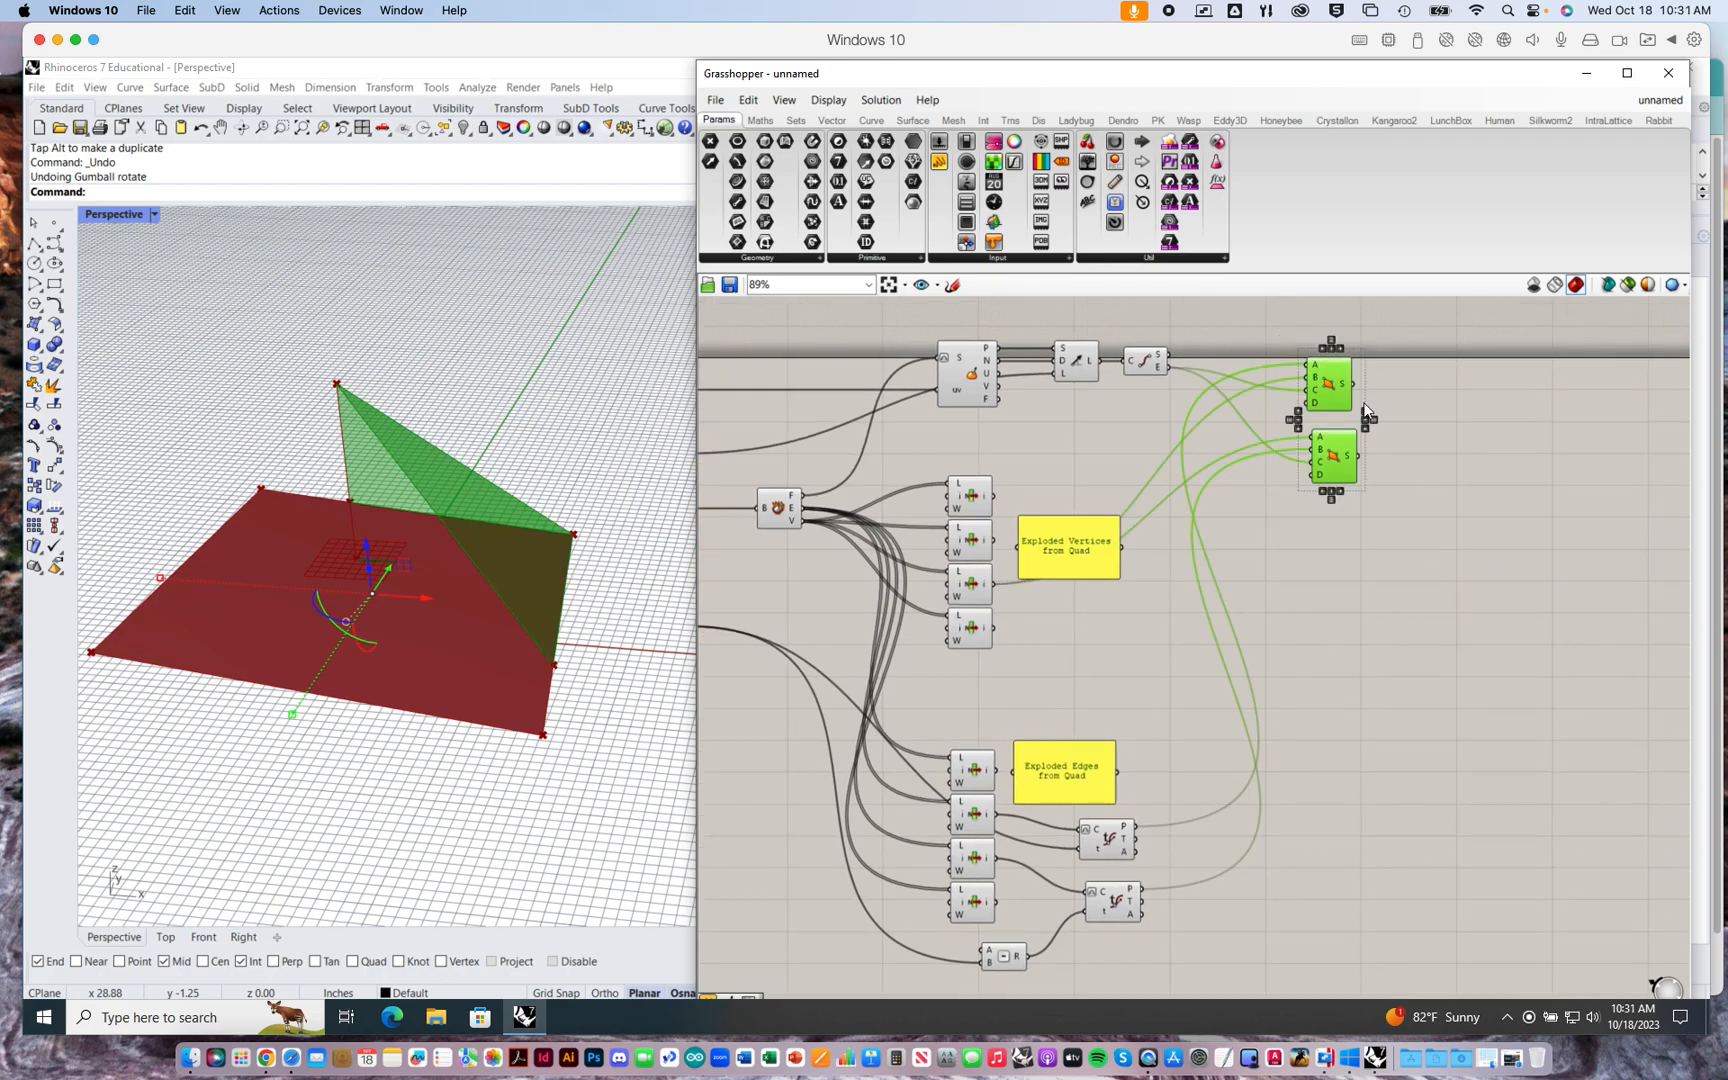
pyautogui.click(1331, 346)
pyautogui.moveTo(1326, 387); pyautogui.dragTo(1354, 624)
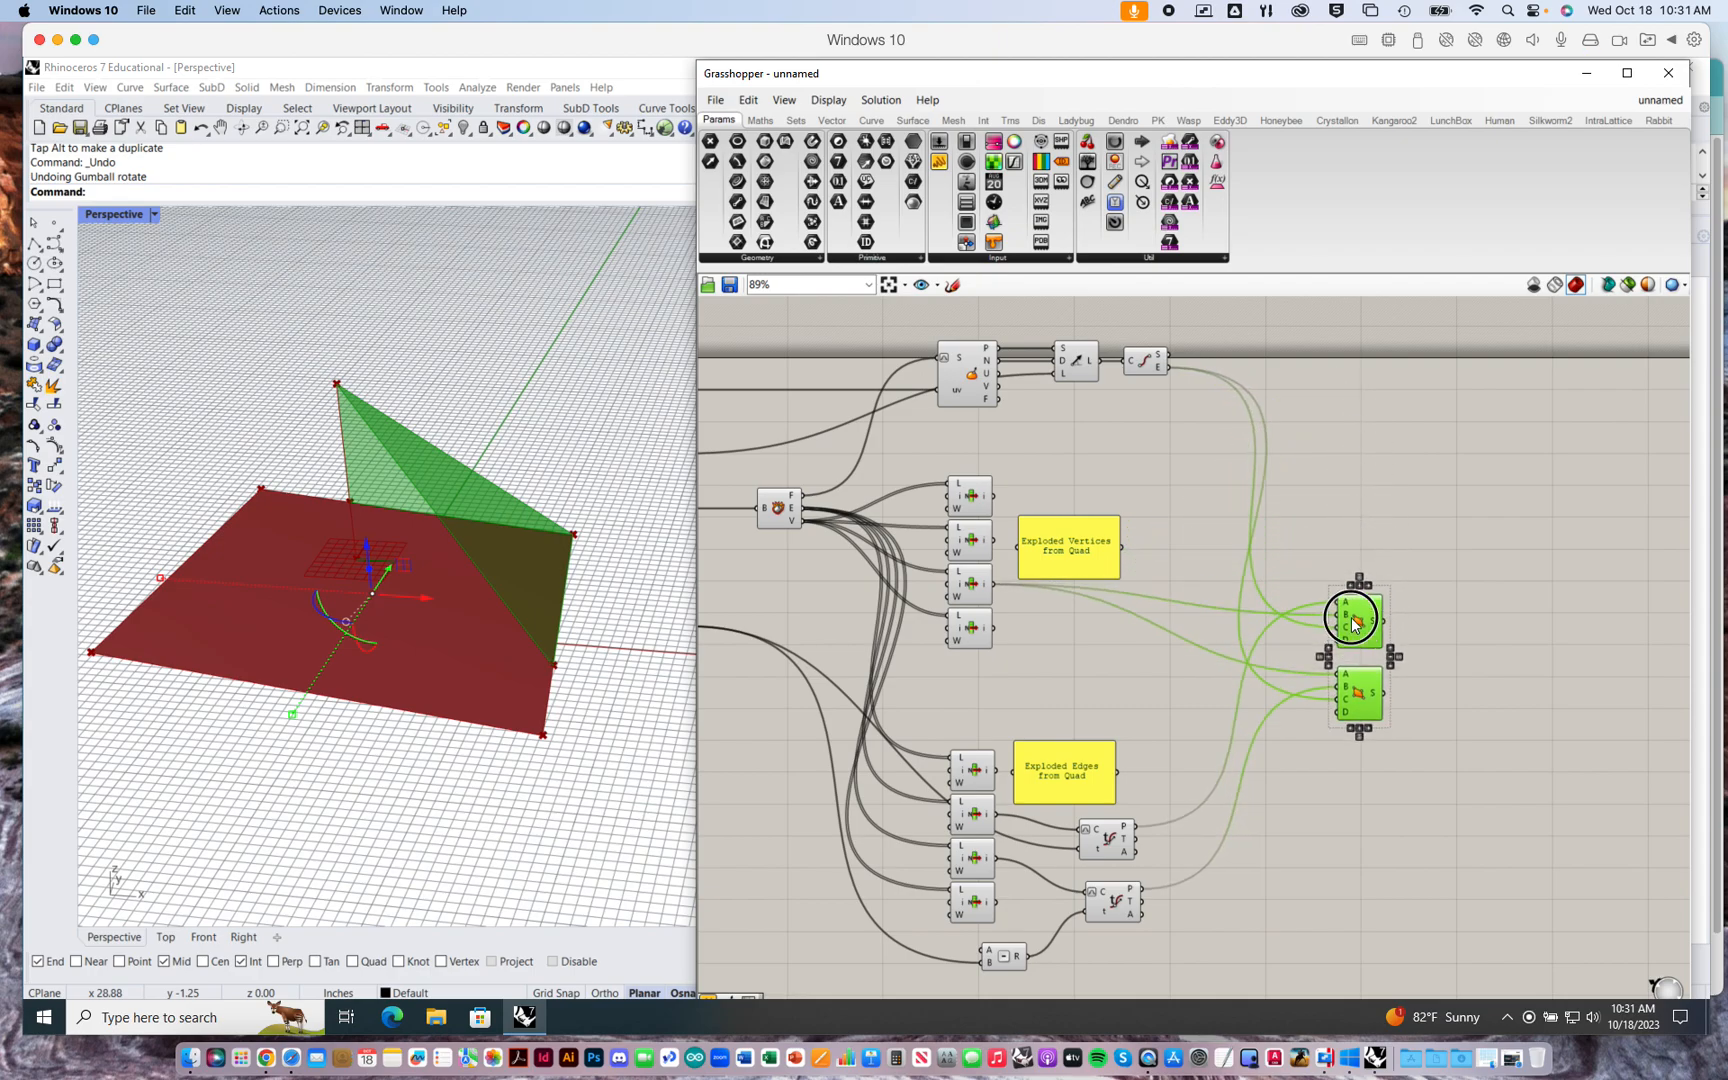
pyautogui.click(1580, 570)
pyautogui.scroll(-1, 1530, 630)
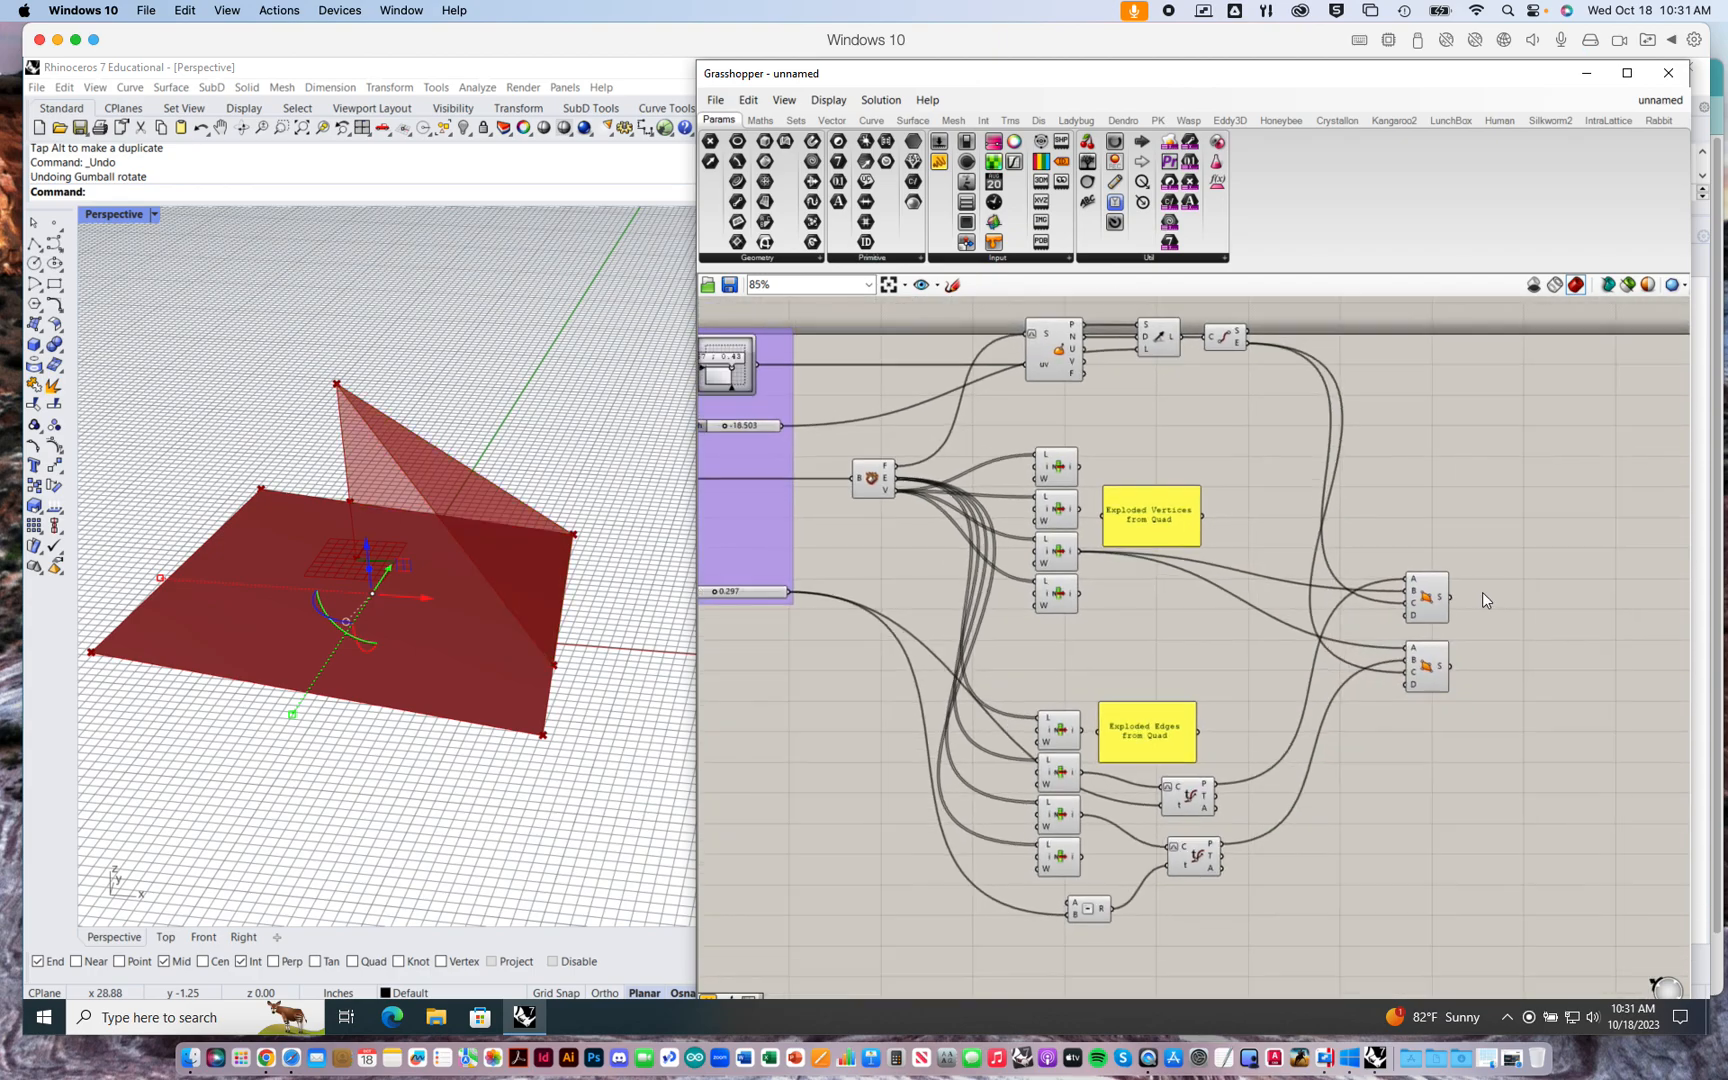
# - Save the definition on the Desktop as "367 Project 2 Junk Delete Me Later"
pyautogui.scroll(-2, 1486, 594)
pyautogui.click(731, 286)
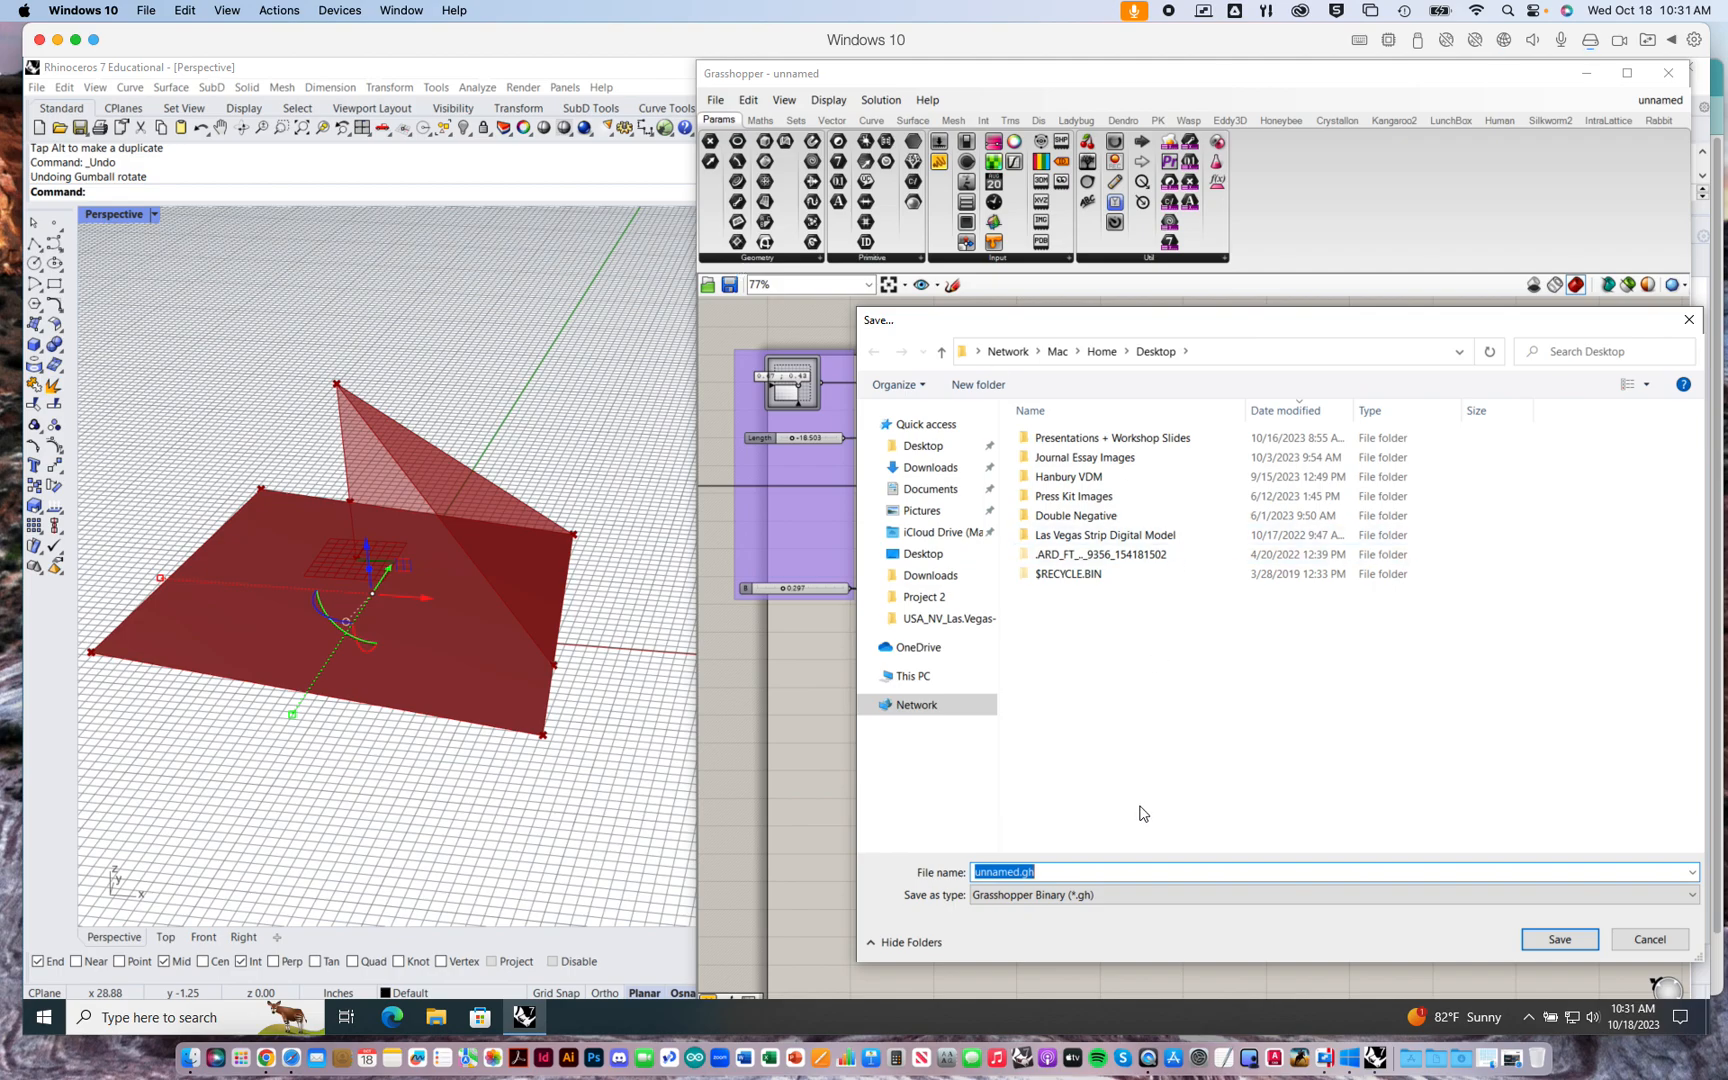
pyautogui.write('367 Project 2 Junk Delete Me Late')
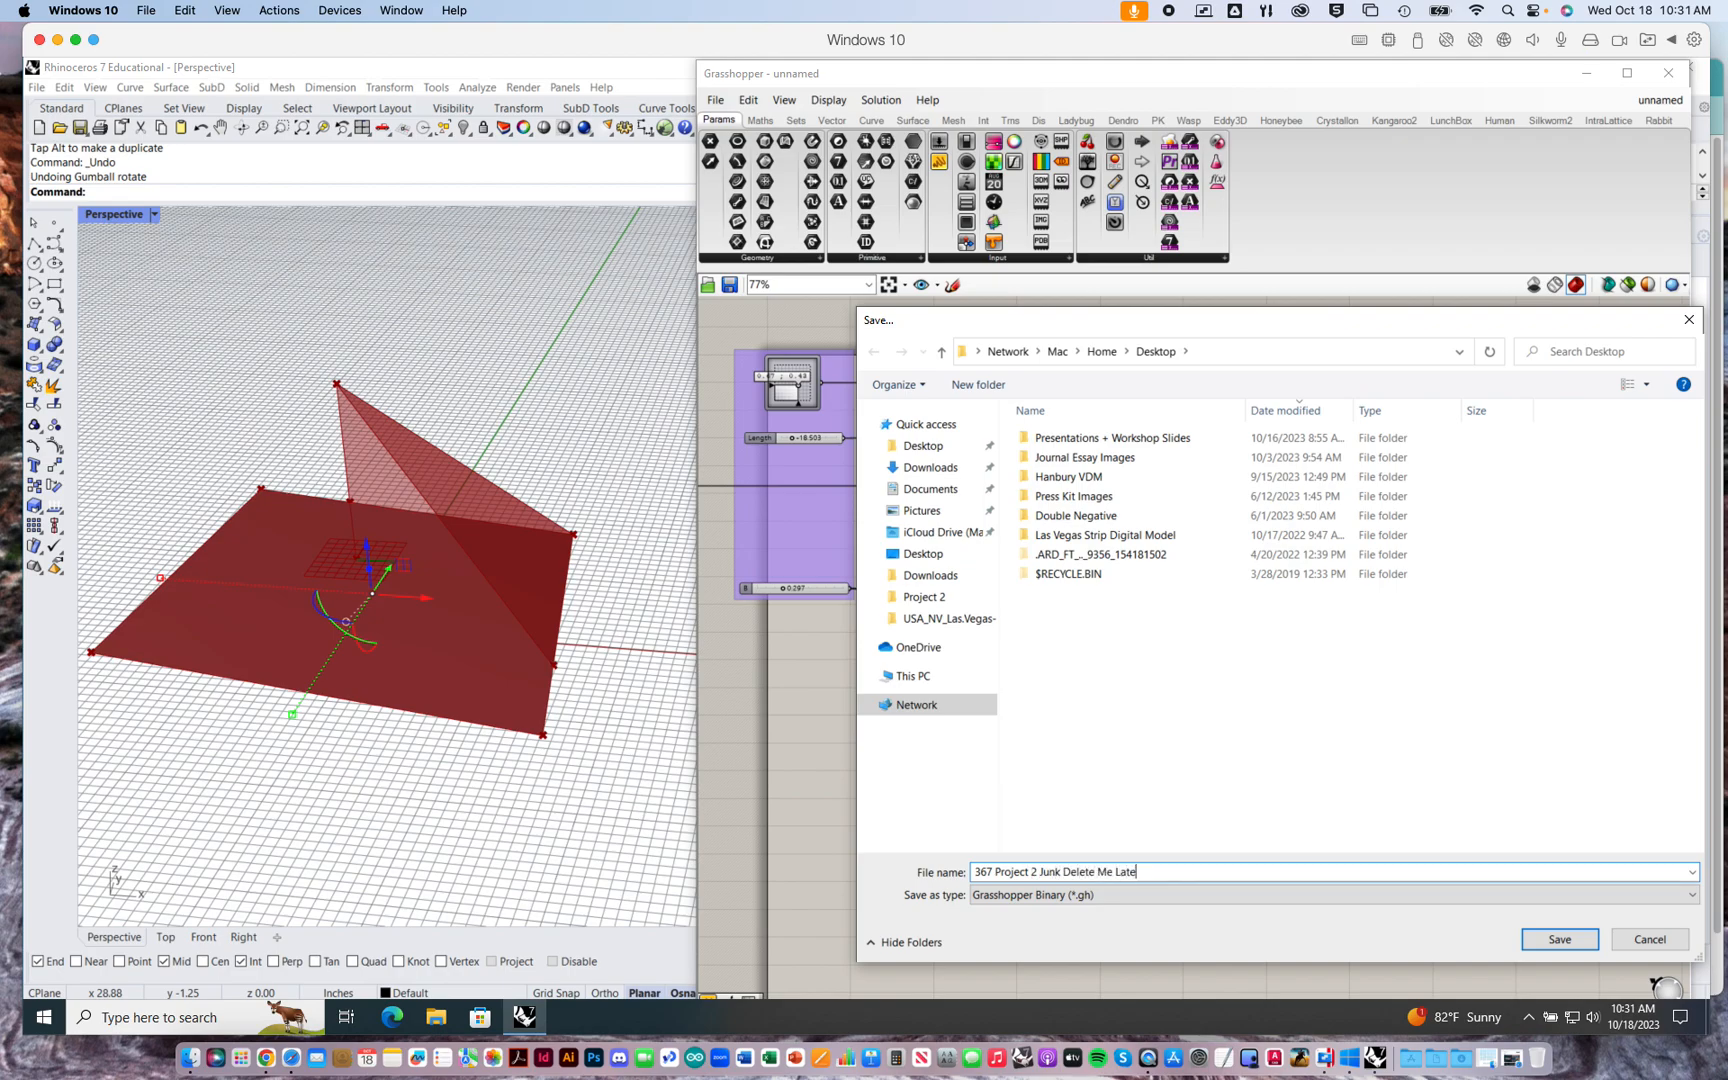
pyautogui.write('r')
pyautogui.press('Return')
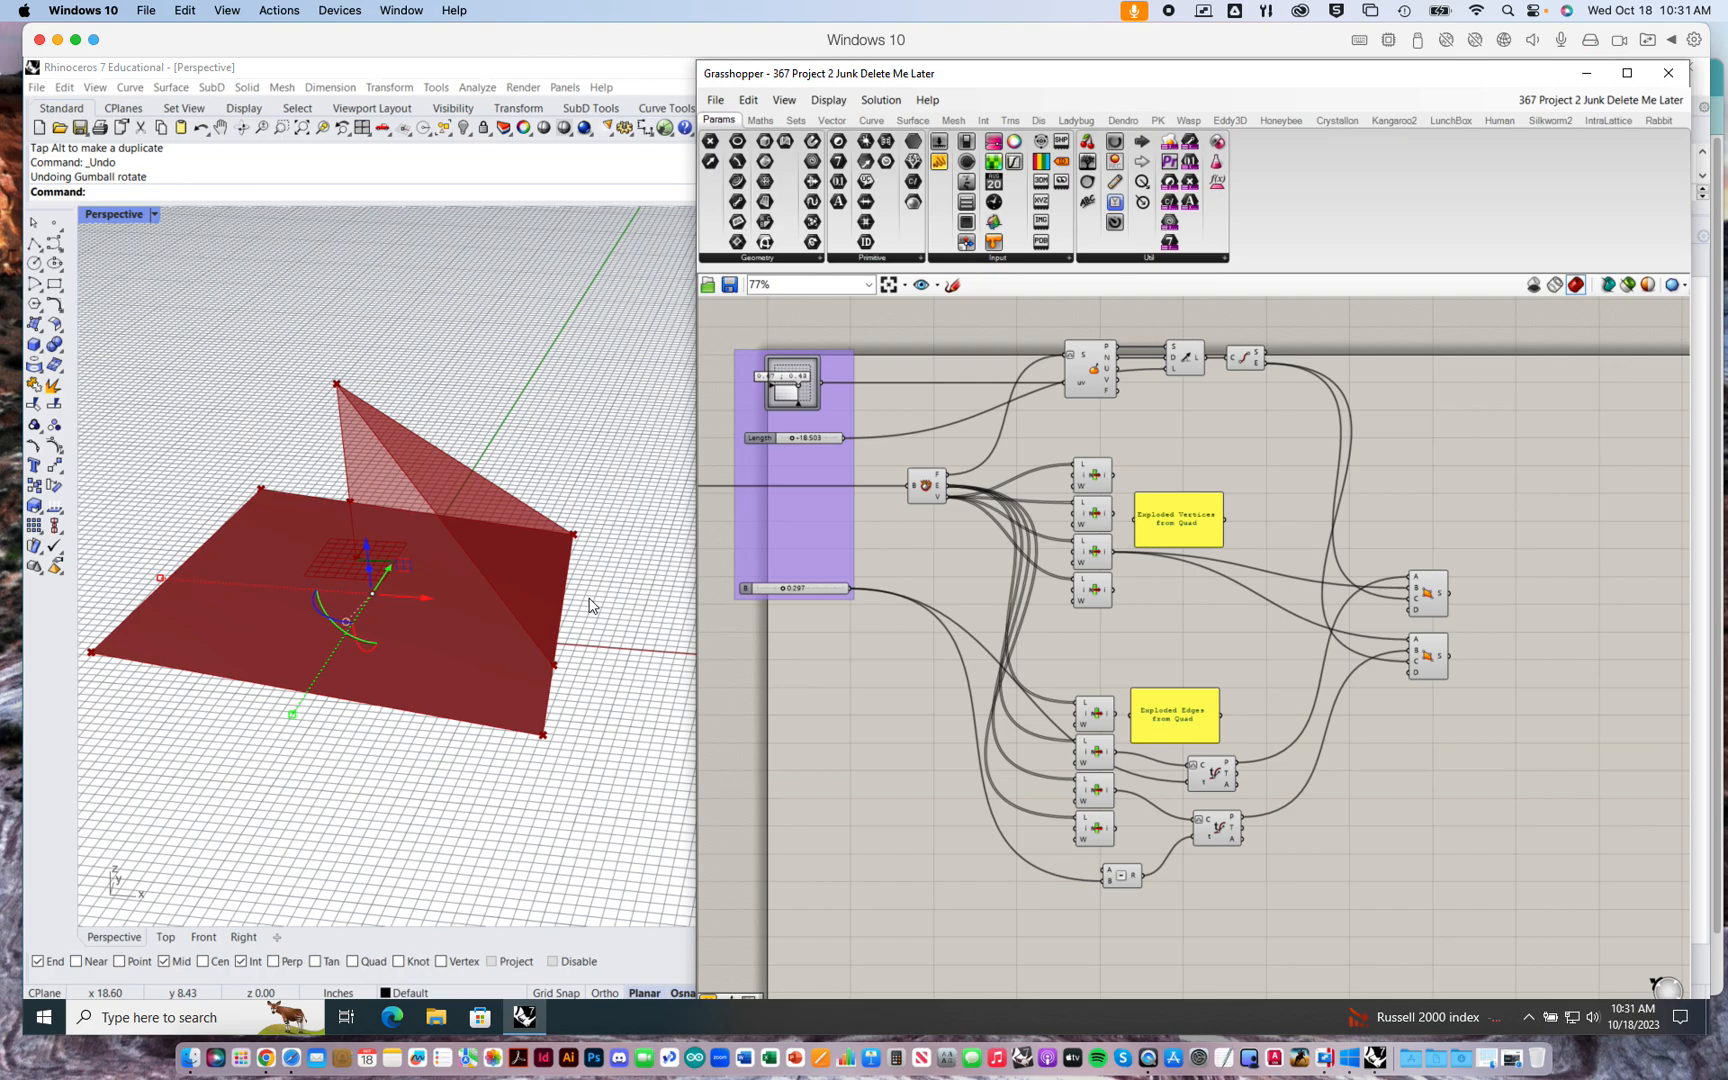
# - Duplicate the two Evaluate Curve components with their wires and place the copies below the Subtraction component
pyautogui.moveTo(1248, 688); pyautogui.dragTo(1178, 591, button='right')
pyautogui.click(1140, 676)
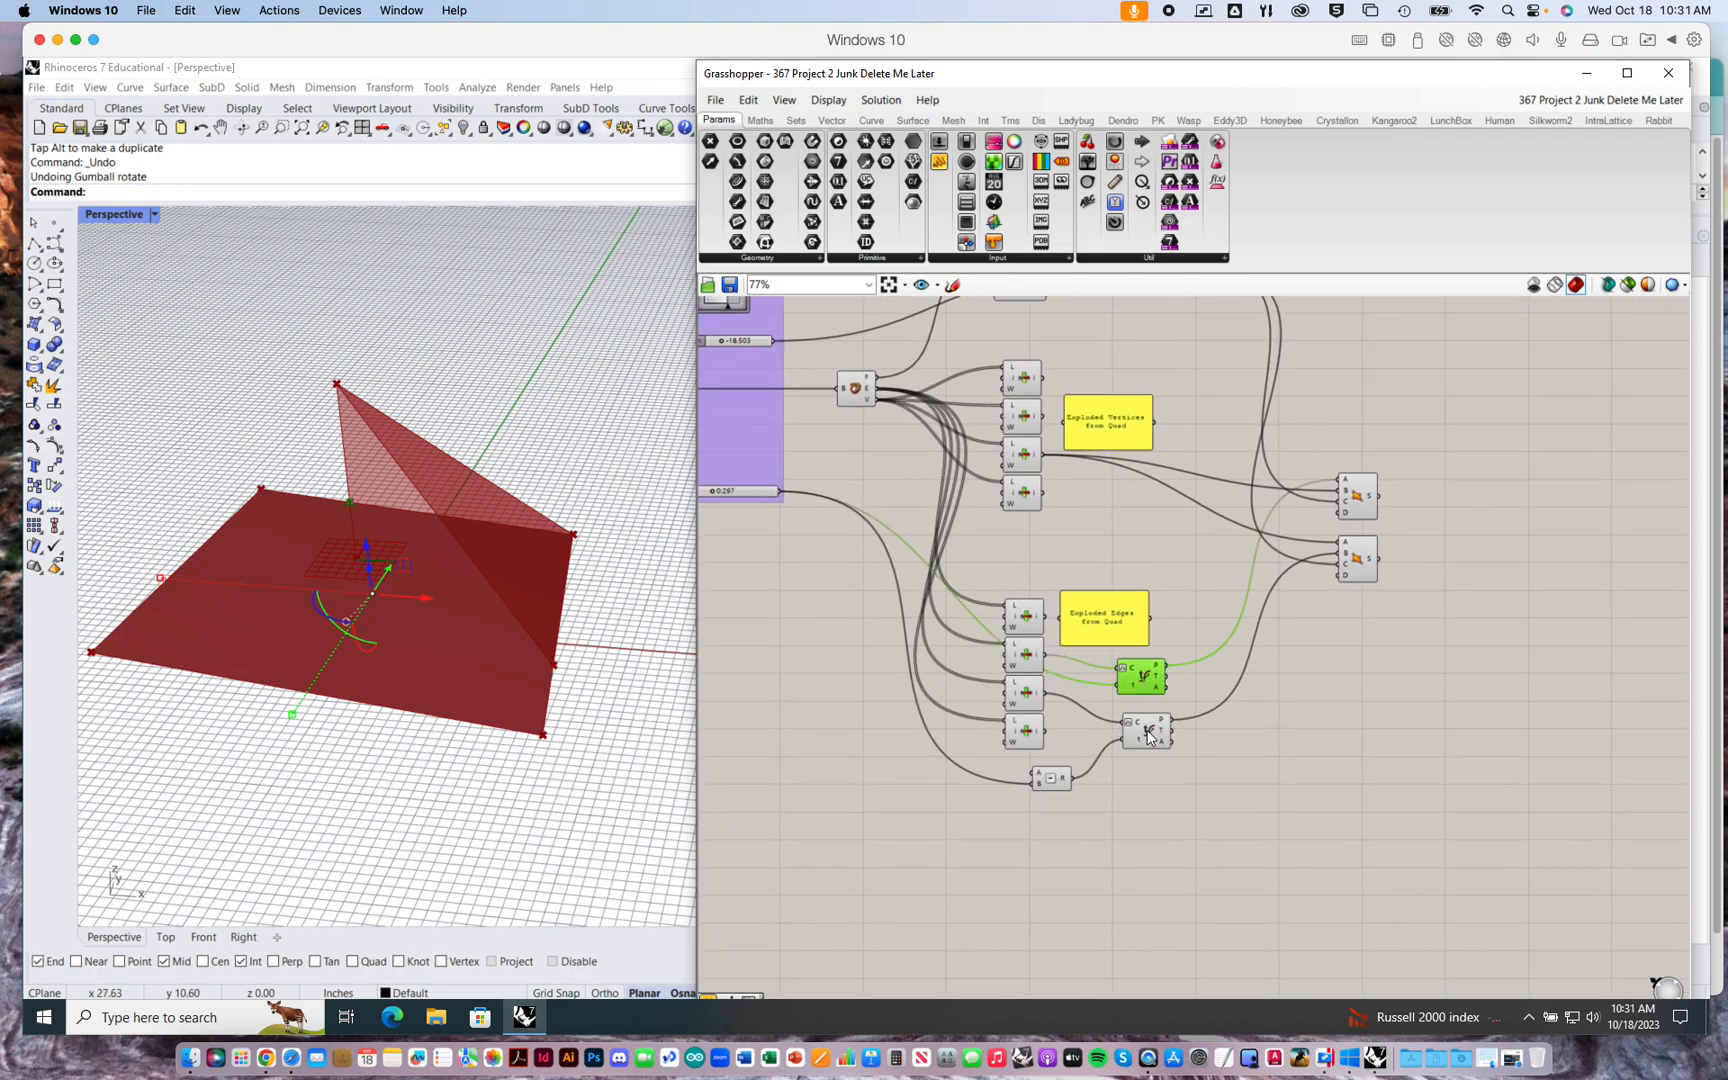
pyautogui.keyDown('shift'); pyautogui.click(1148, 736); pyautogui.keyUp('shift')
pyautogui.keyDown('alt'); pyautogui.moveTo(1147, 690); pyautogui.dragTo(1159, 826); pyautogui.keyUp('alt')
pyautogui.scroll(5, 1294, 730)
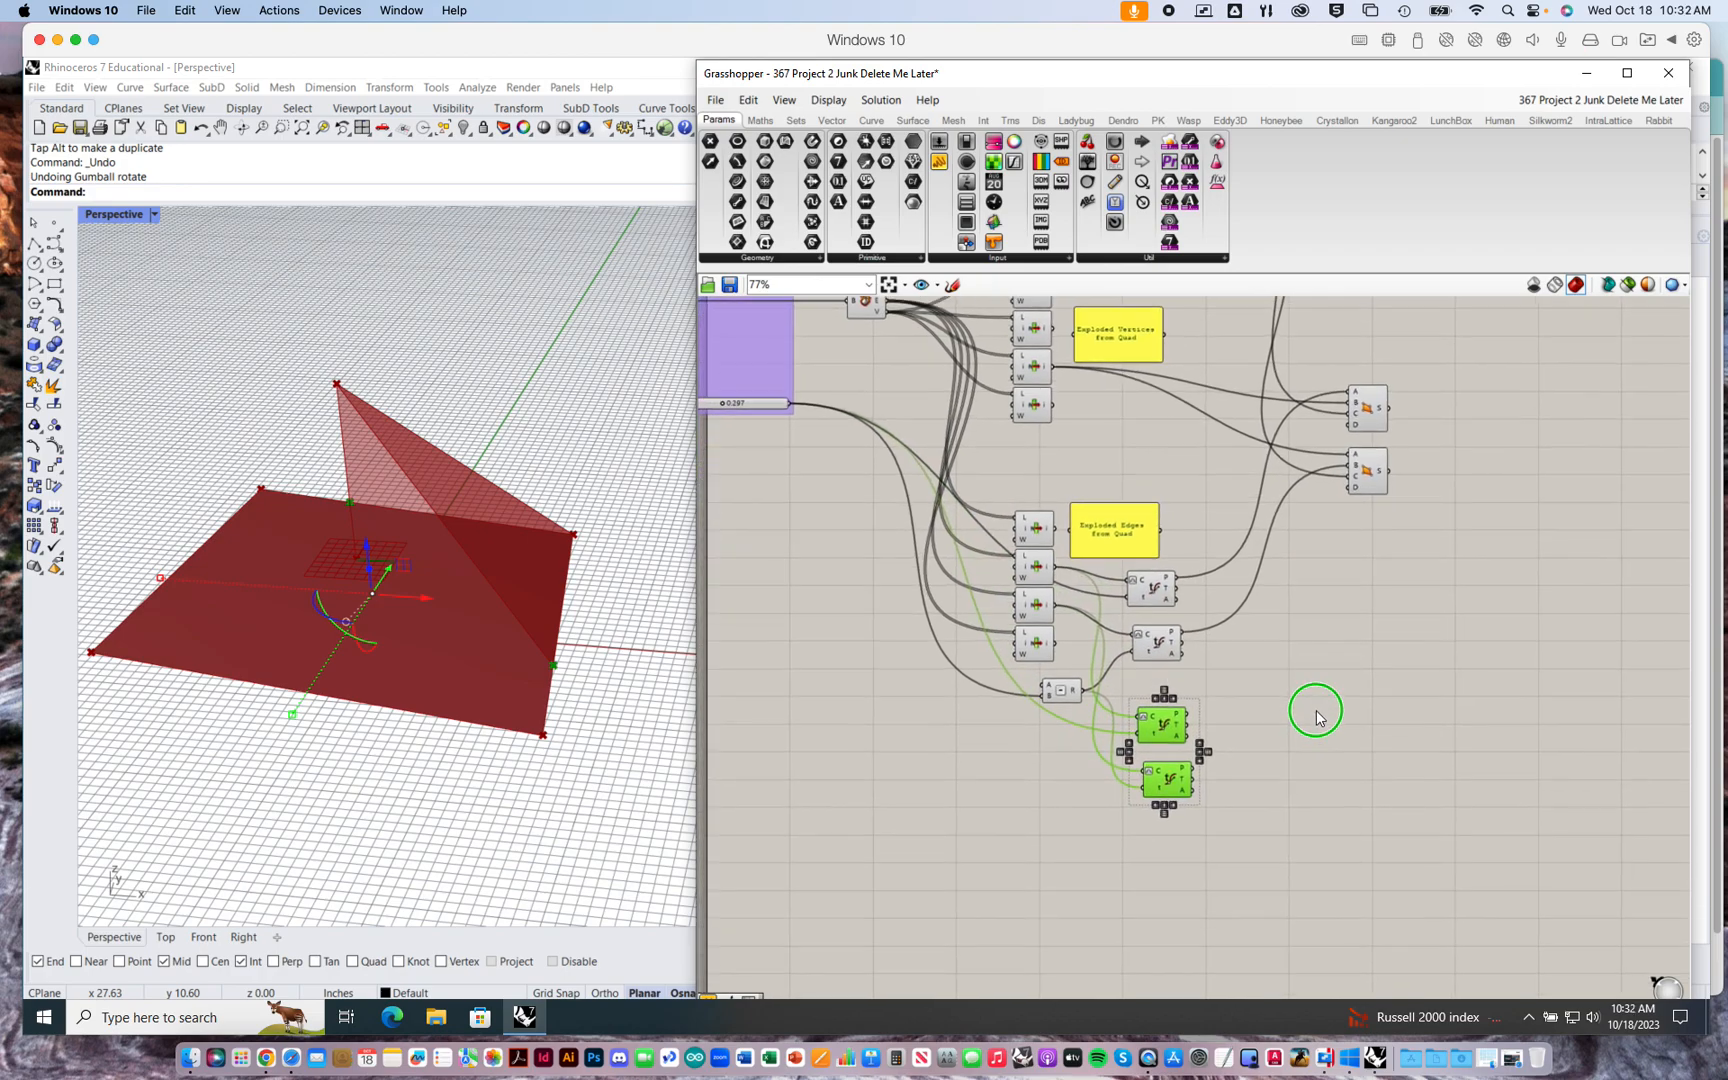
pyautogui.scroll(-3, 1296, 735)
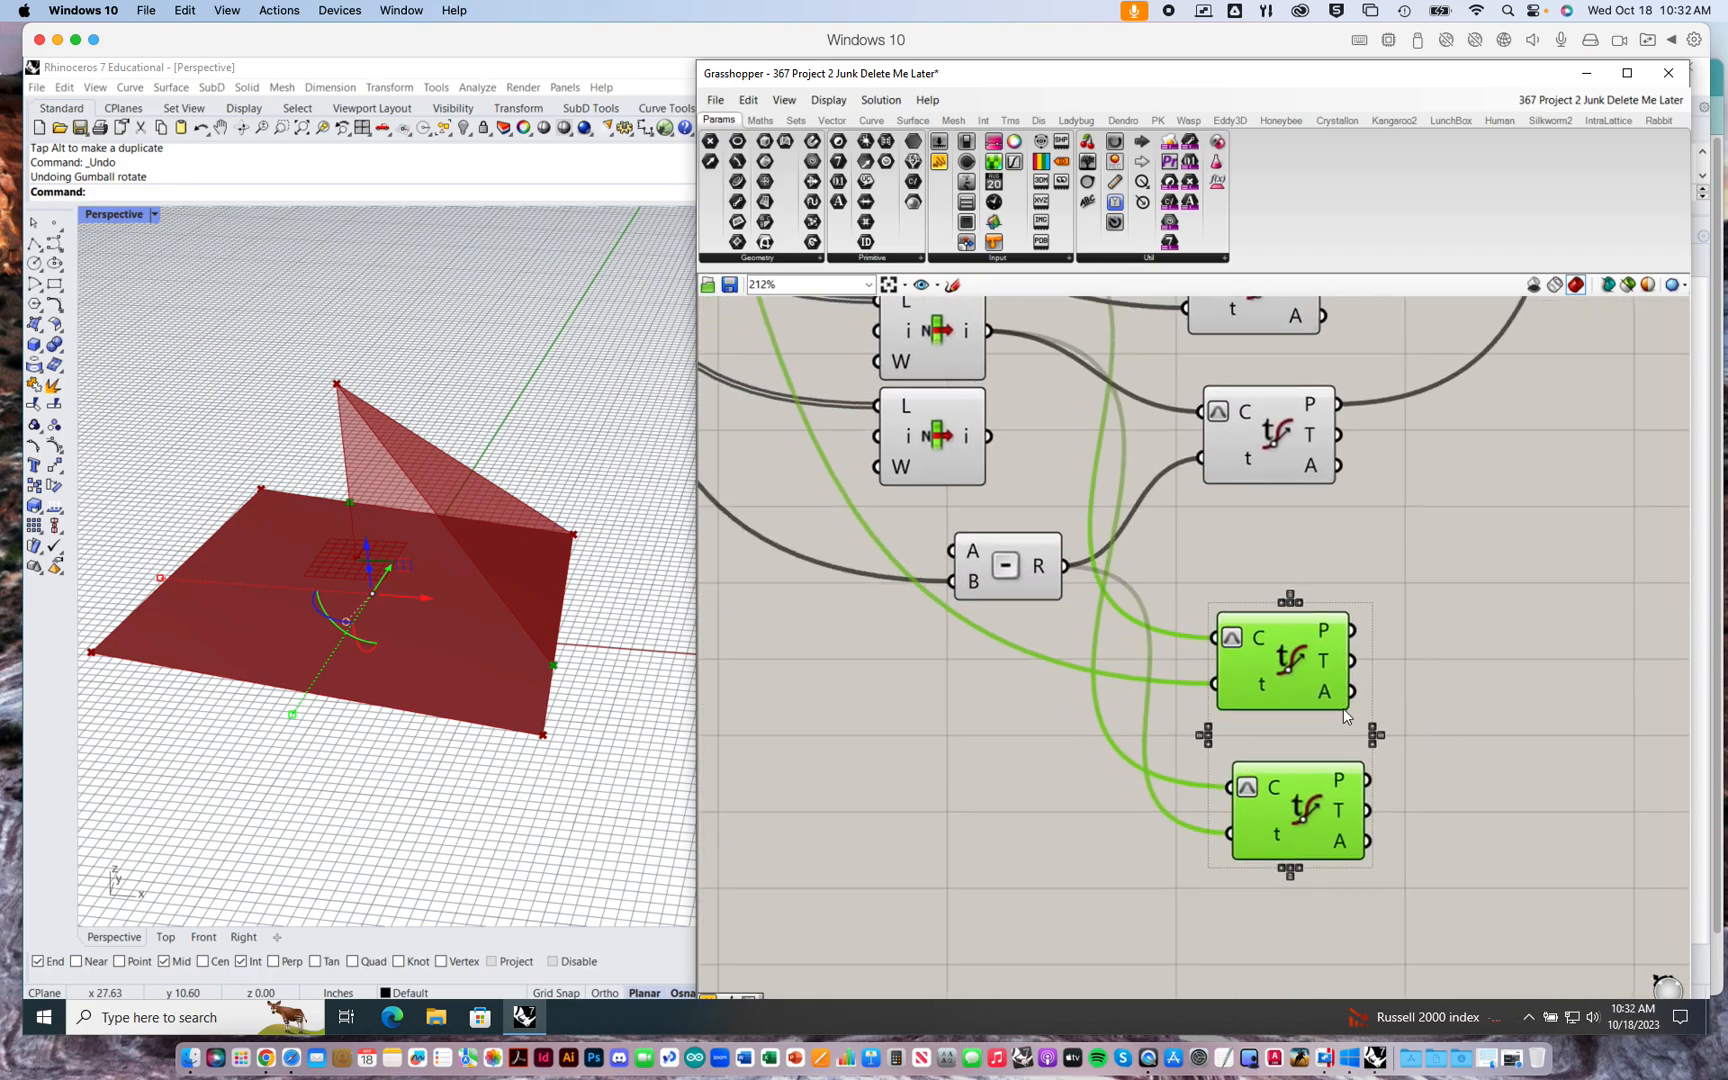
pyautogui.moveTo(1525, 667); pyautogui.dragTo(1502, 660, button='right')
pyautogui.moveTo(1280, 673); pyautogui.dragTo(1342, 713)
pyautogui.click(1566, 674)
# - Connect the Subtraction result to the t input of the first copied Evaluate Curve in place of the slider
pyautogui.moveTo(1566, 674); pyautogui.dragTo(1418, 692, button='right')
pyautogui.scroll(1, 1489, 703)
pyautogui.rightClick(1489, 708)
pyautogui.click(1384, 664)
pyautogui.click(1408, 636)
pyautogui.scroll(-6, 1507, 678)
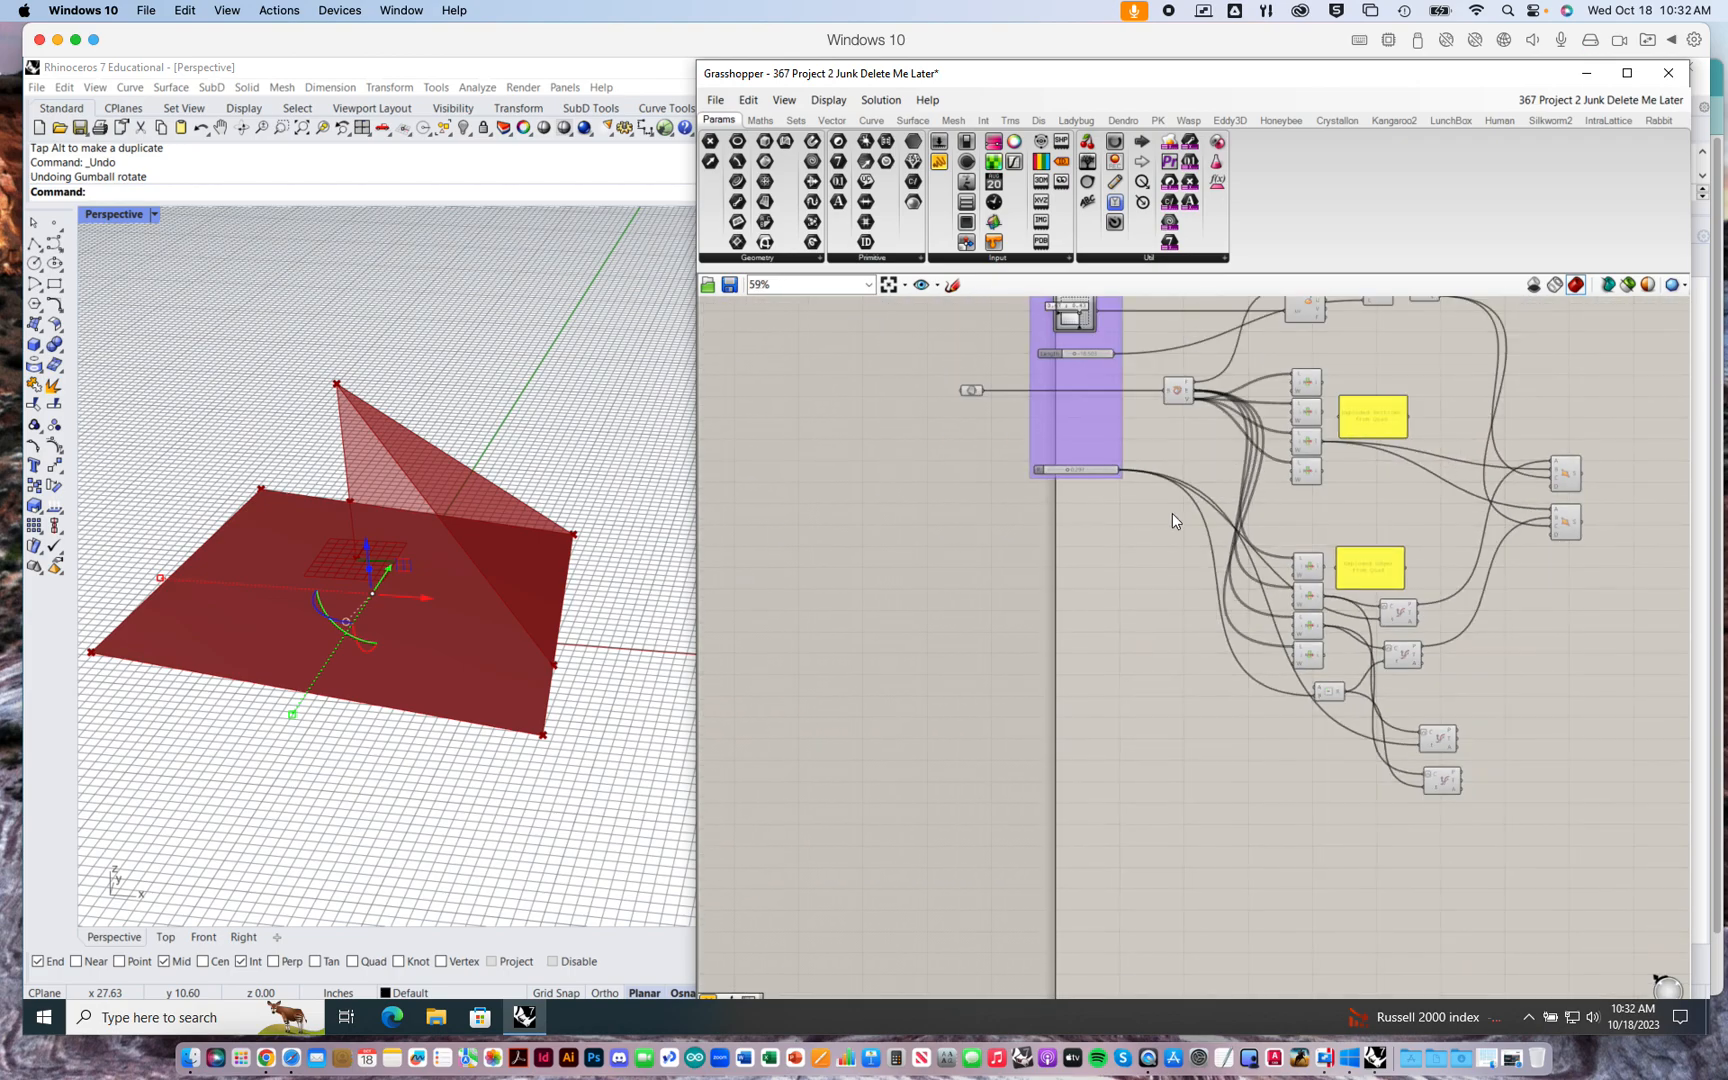
pyautogui.scroll(8, 1436, 688)
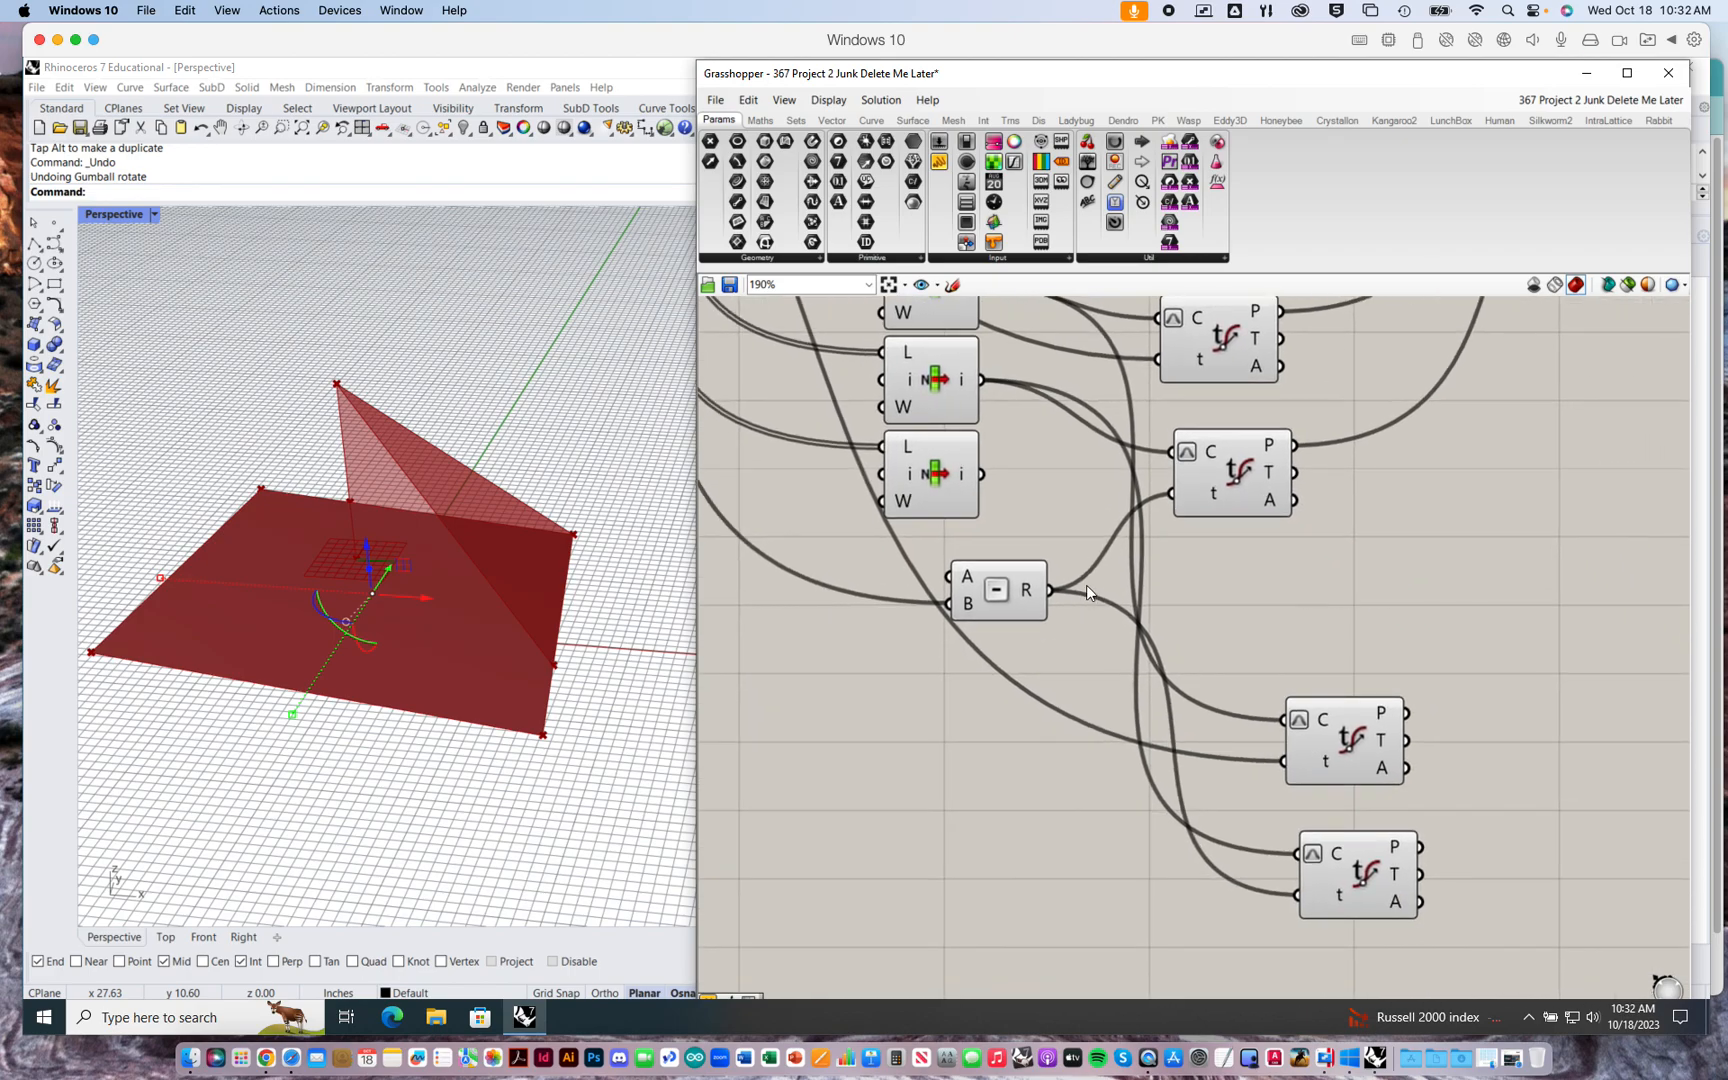
pyautogui.moveTo(1045, 589); pyautogui.dragTo(1287, 762)
pyautogui.click(1320, 757)
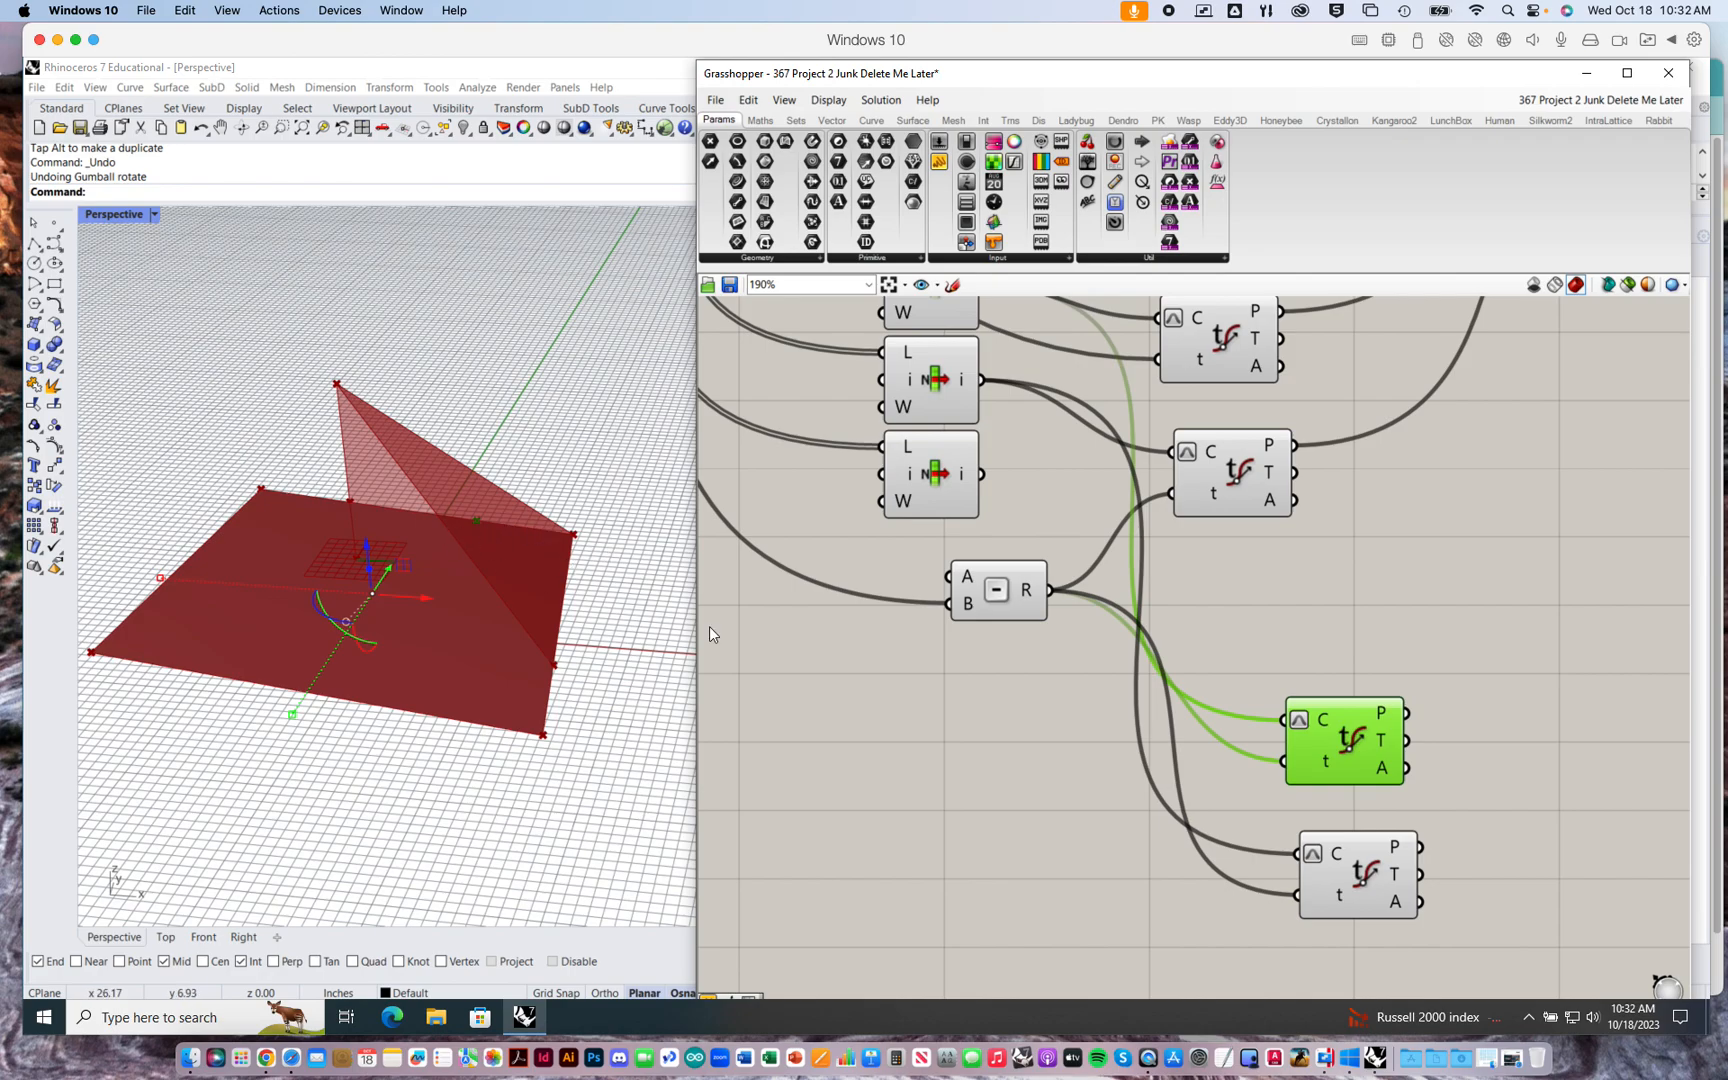
# - Connect the edge-parameter slider to the second copied Evaluate Curve's t input in place of the Subtraction result, and raise the slider to 0.459
pyautogui.moveTo(1007, 743); pyautogui.dragTo(1179, 824, button='right')
pyautogui.scroll(-2, 1040, 726)
pyautogui.scroll(-2, 1129, 773)
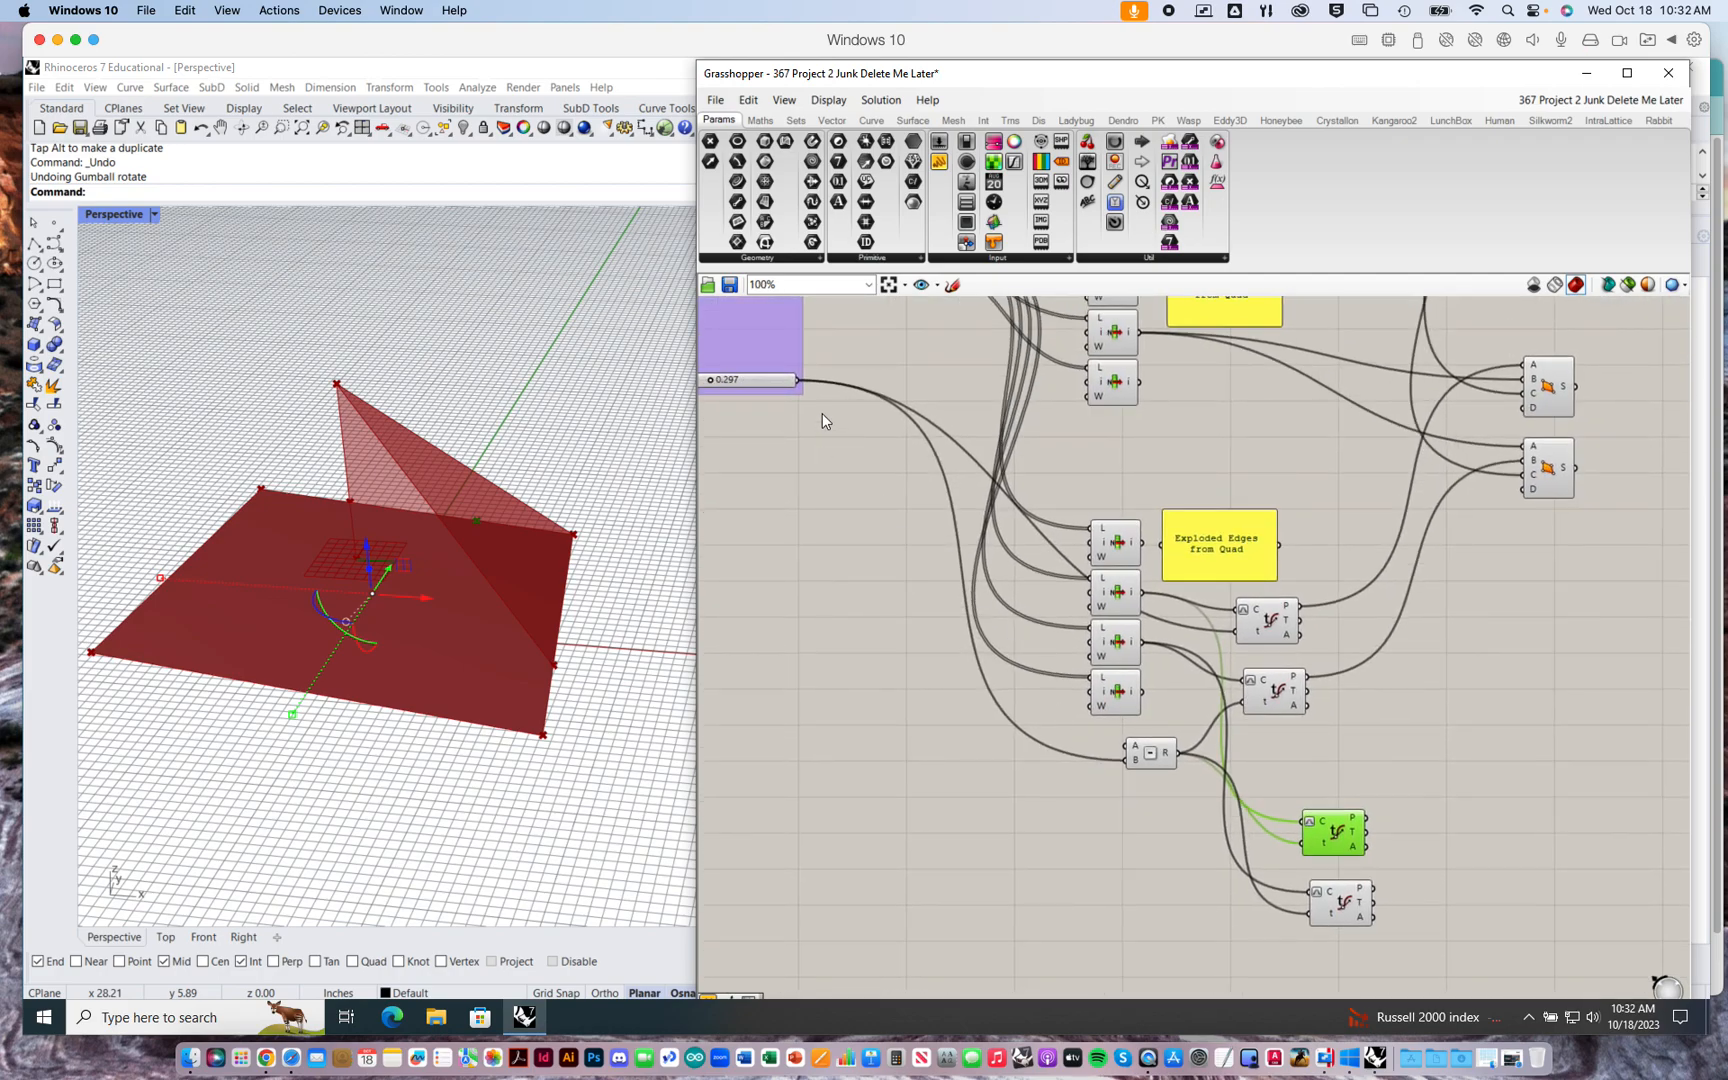
pyautogui.moveTo(799, 381); pyautogui.dragTo(1311, 912)
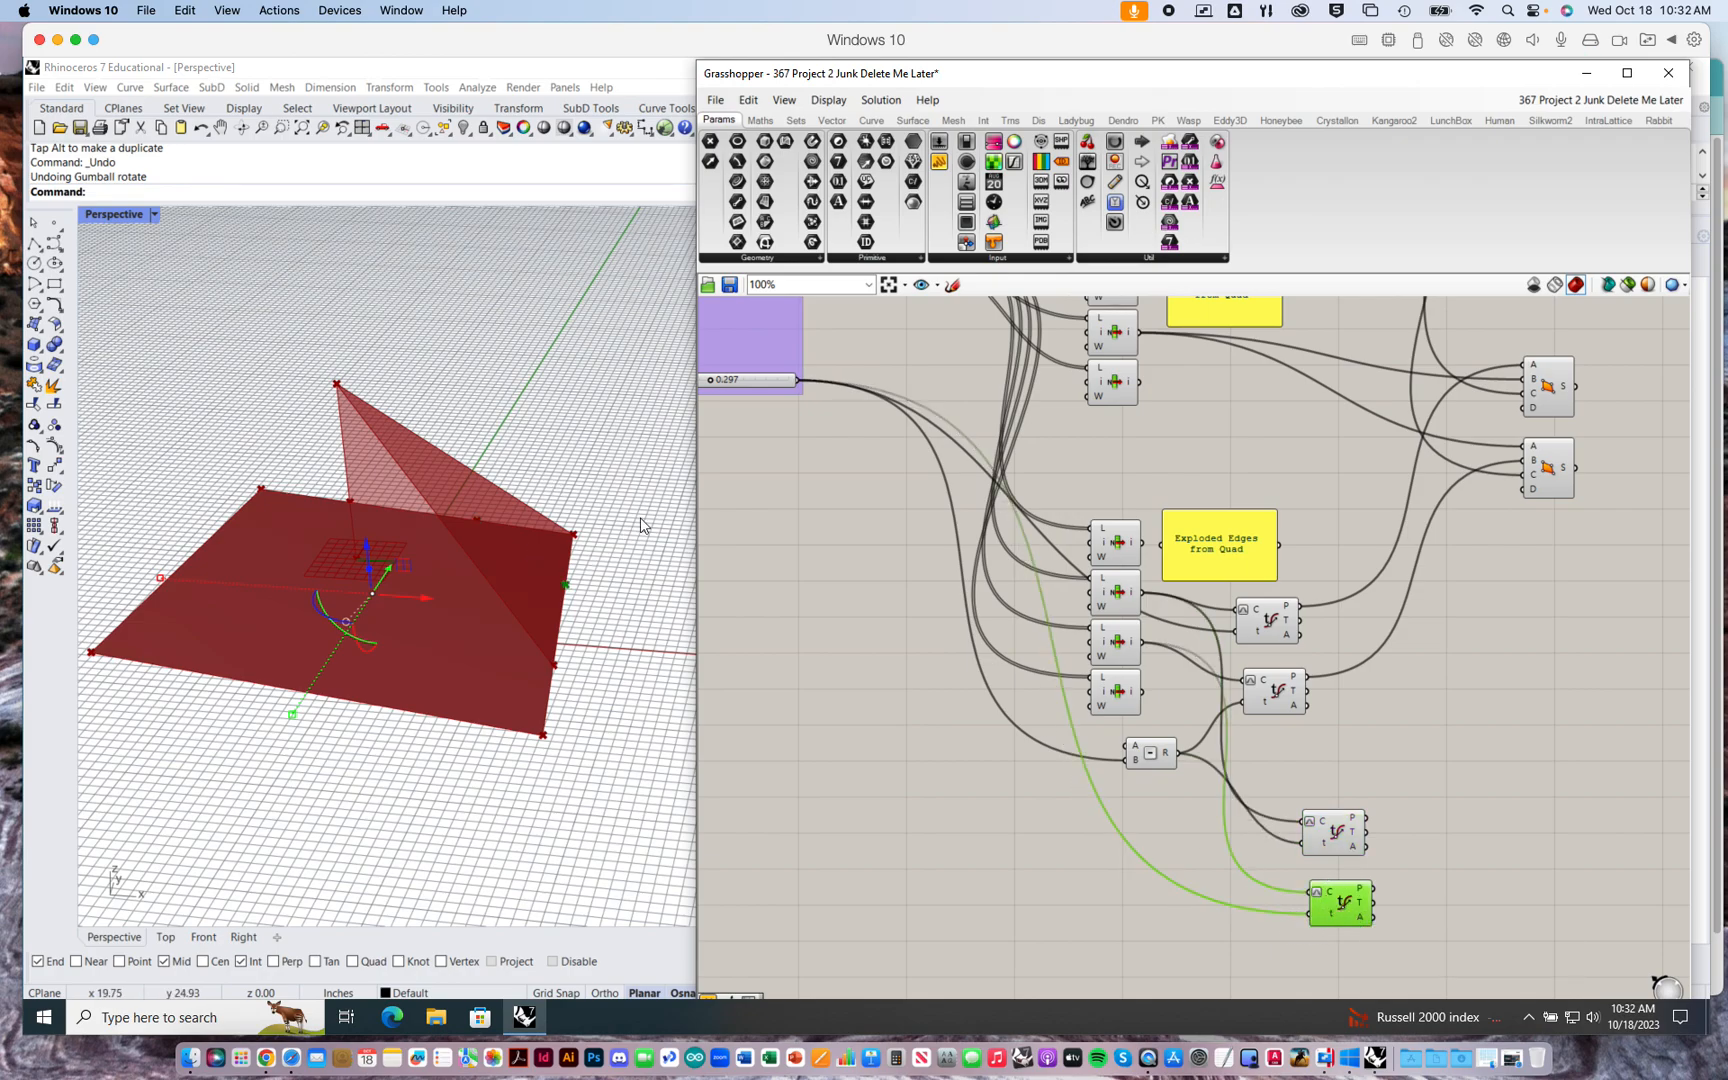
pyautogui.moveTo(712, 385); pyautogui.dragTo(728, 380)
pyautogui.moveTo(729, 419); pyautogui.dragTo(856, 446, button='right')
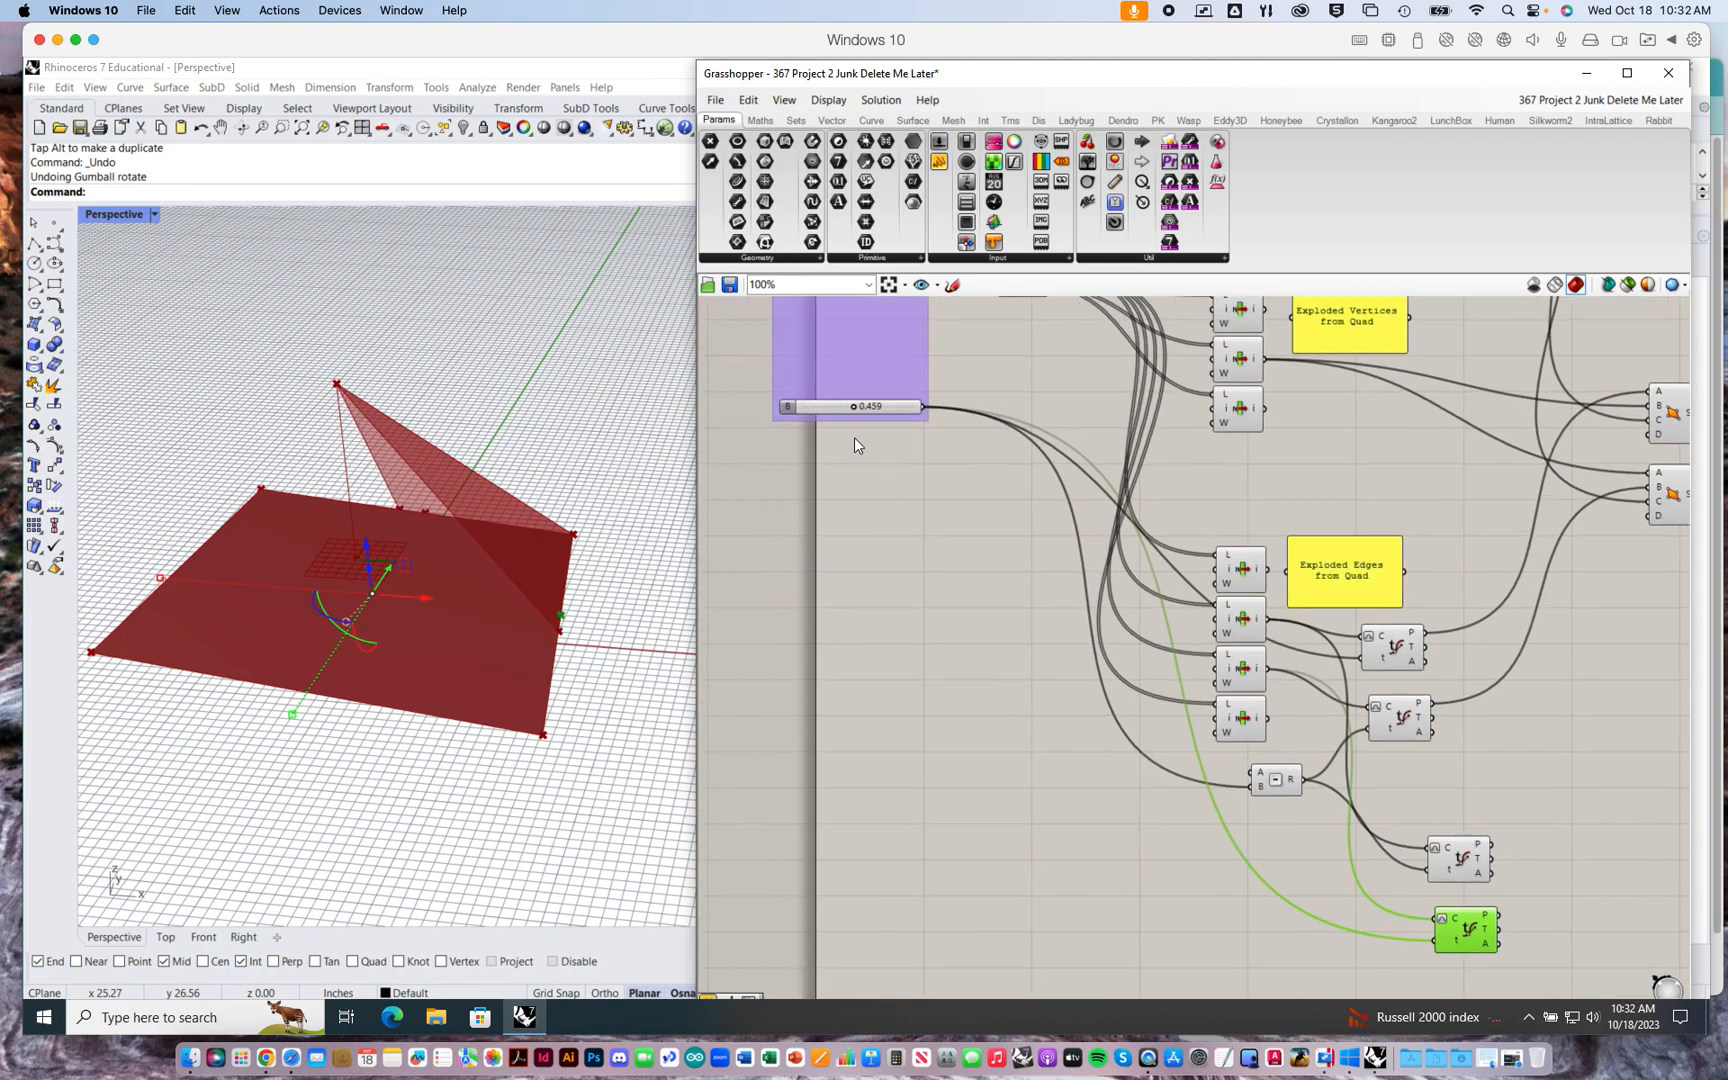
# - Set the maximum of the edge-parameter slider to 0.499
pyautogui.doubleClick(832, 409)
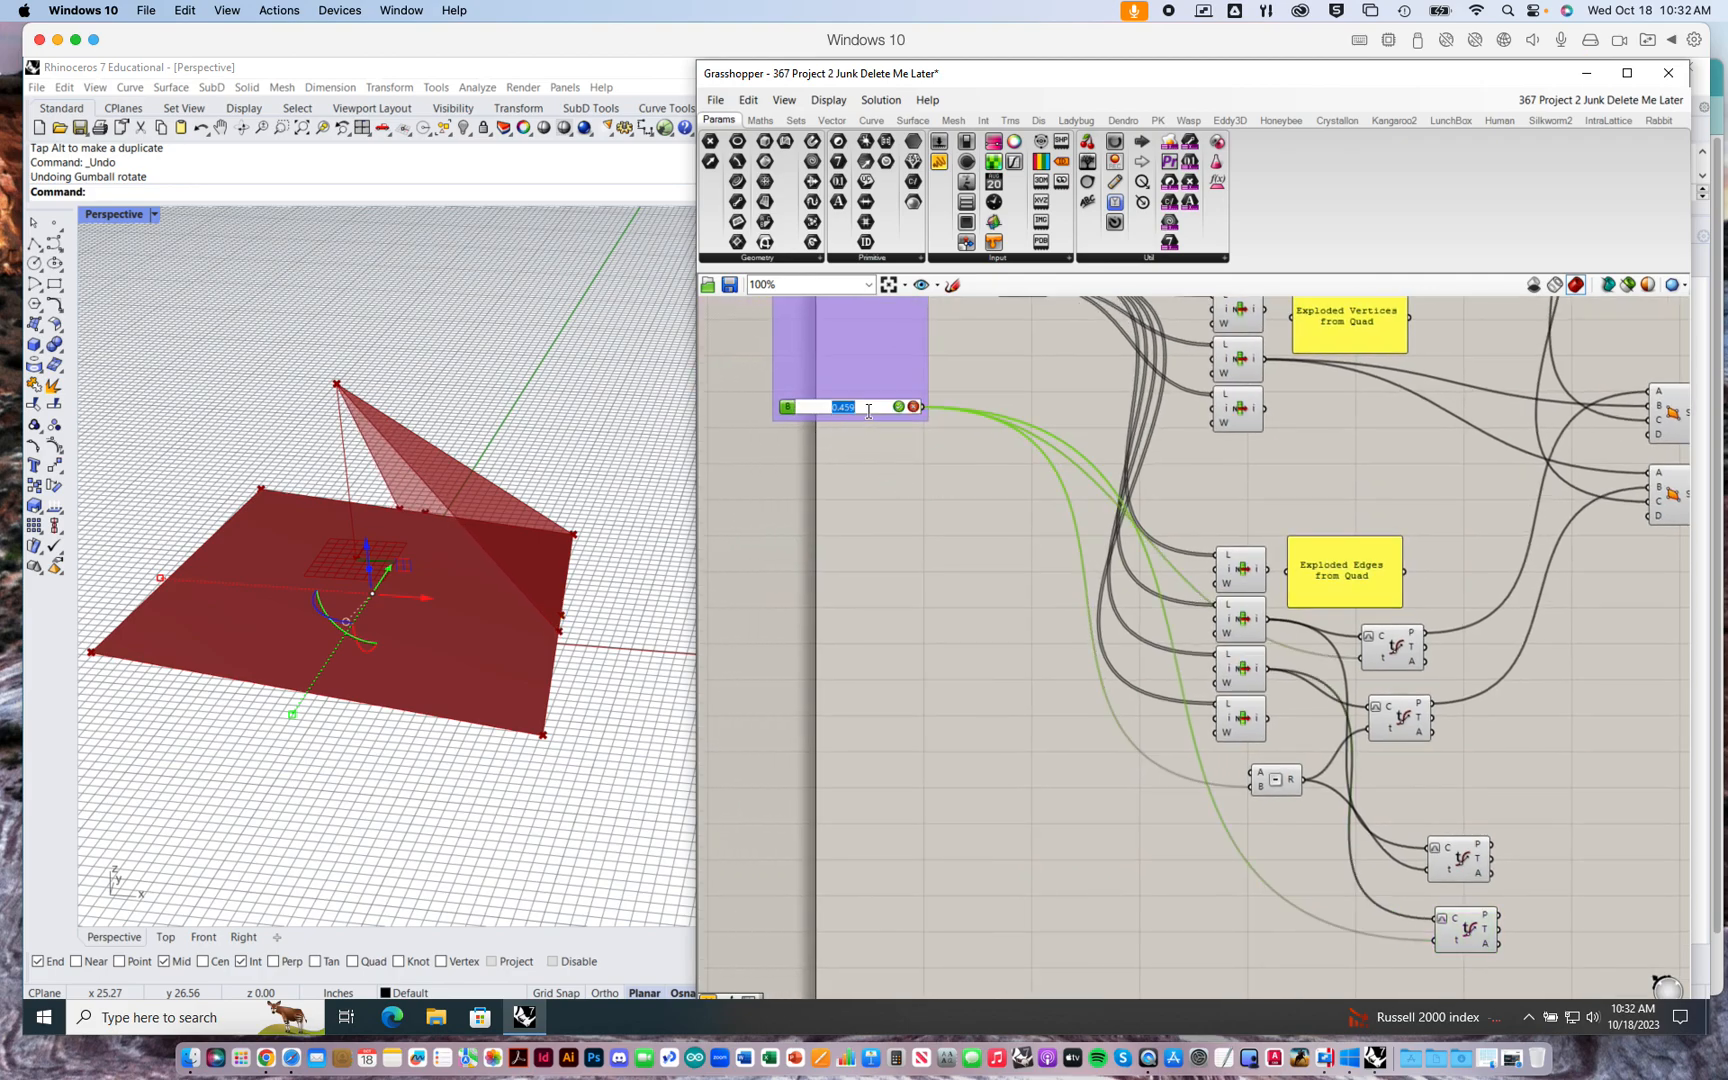
pyautogui.click(809, 446)
pyautogui.doubleClick(789, 407)
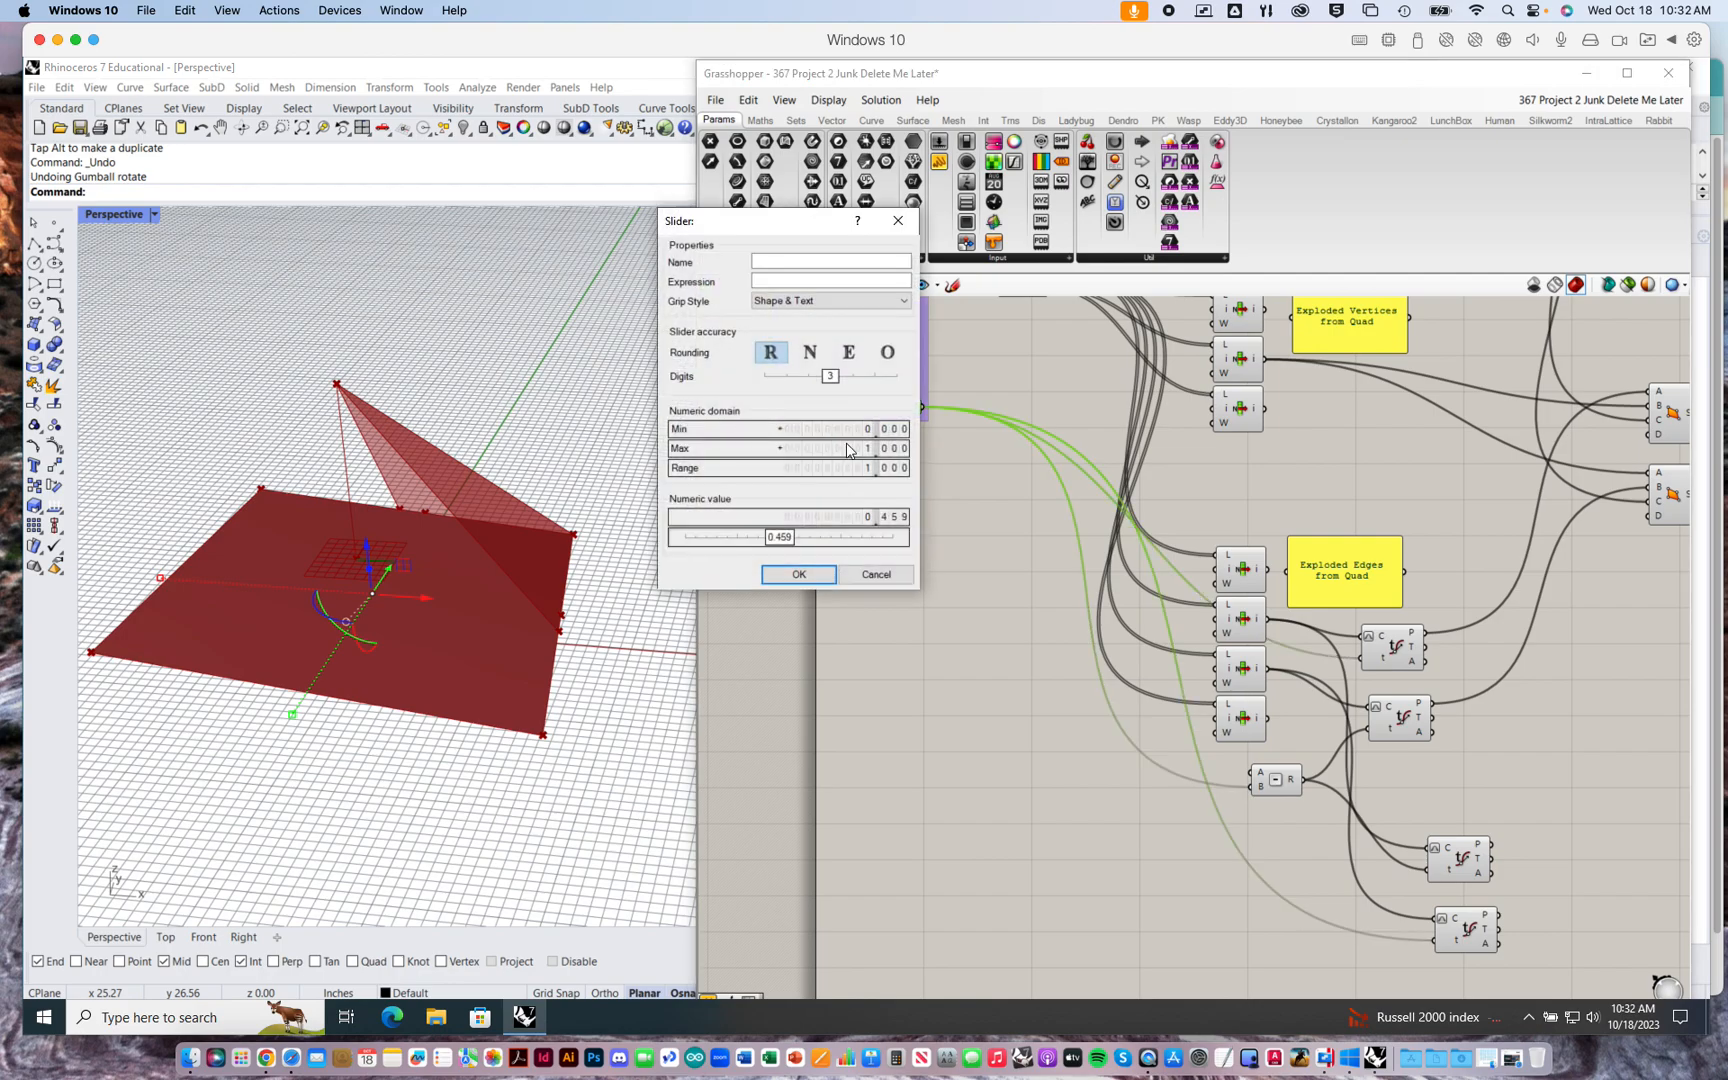
pyautogui.doubleClick(846, 447)
pyautogui.write('.499')
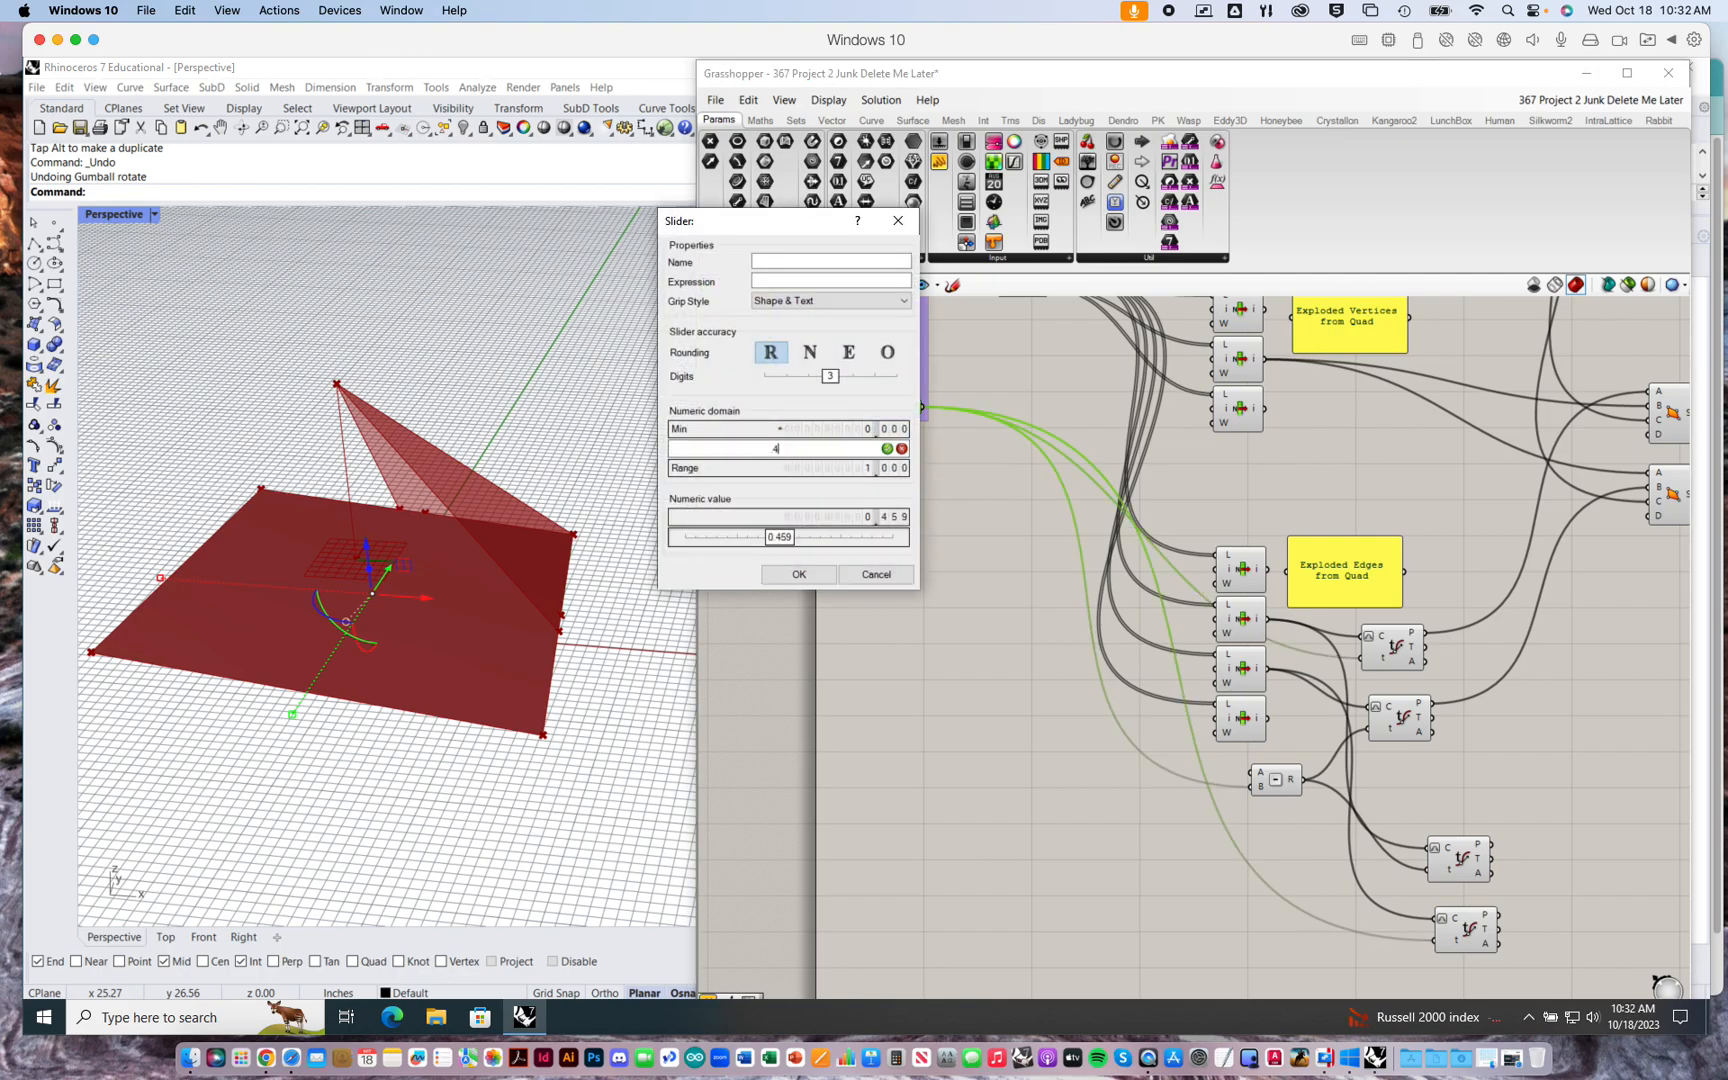
pyautogui.click(821, 574)
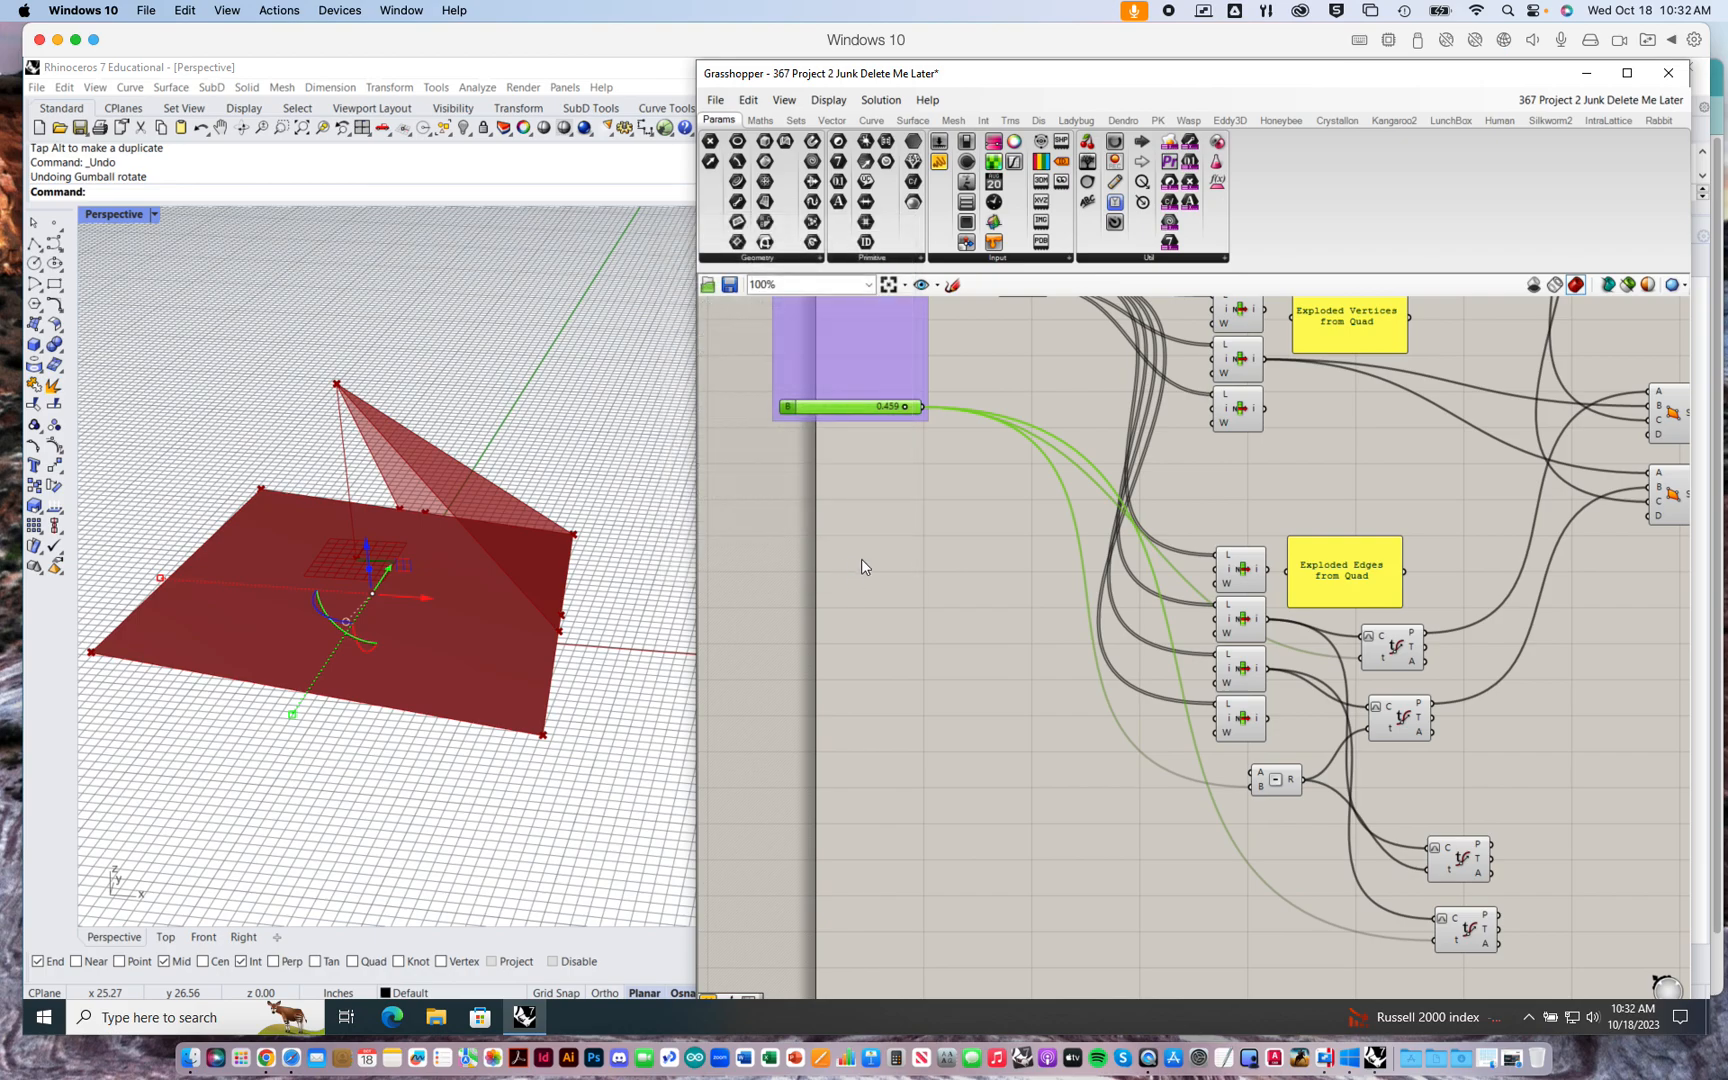
# - Set the maximum of the edge-parameter slider to 0.35 and lower its value to 0.251
pyautogui.moveTo(903, 405); pyautogui.dragTo(860, 406)
pyautogui.doubleClick(812, 405)
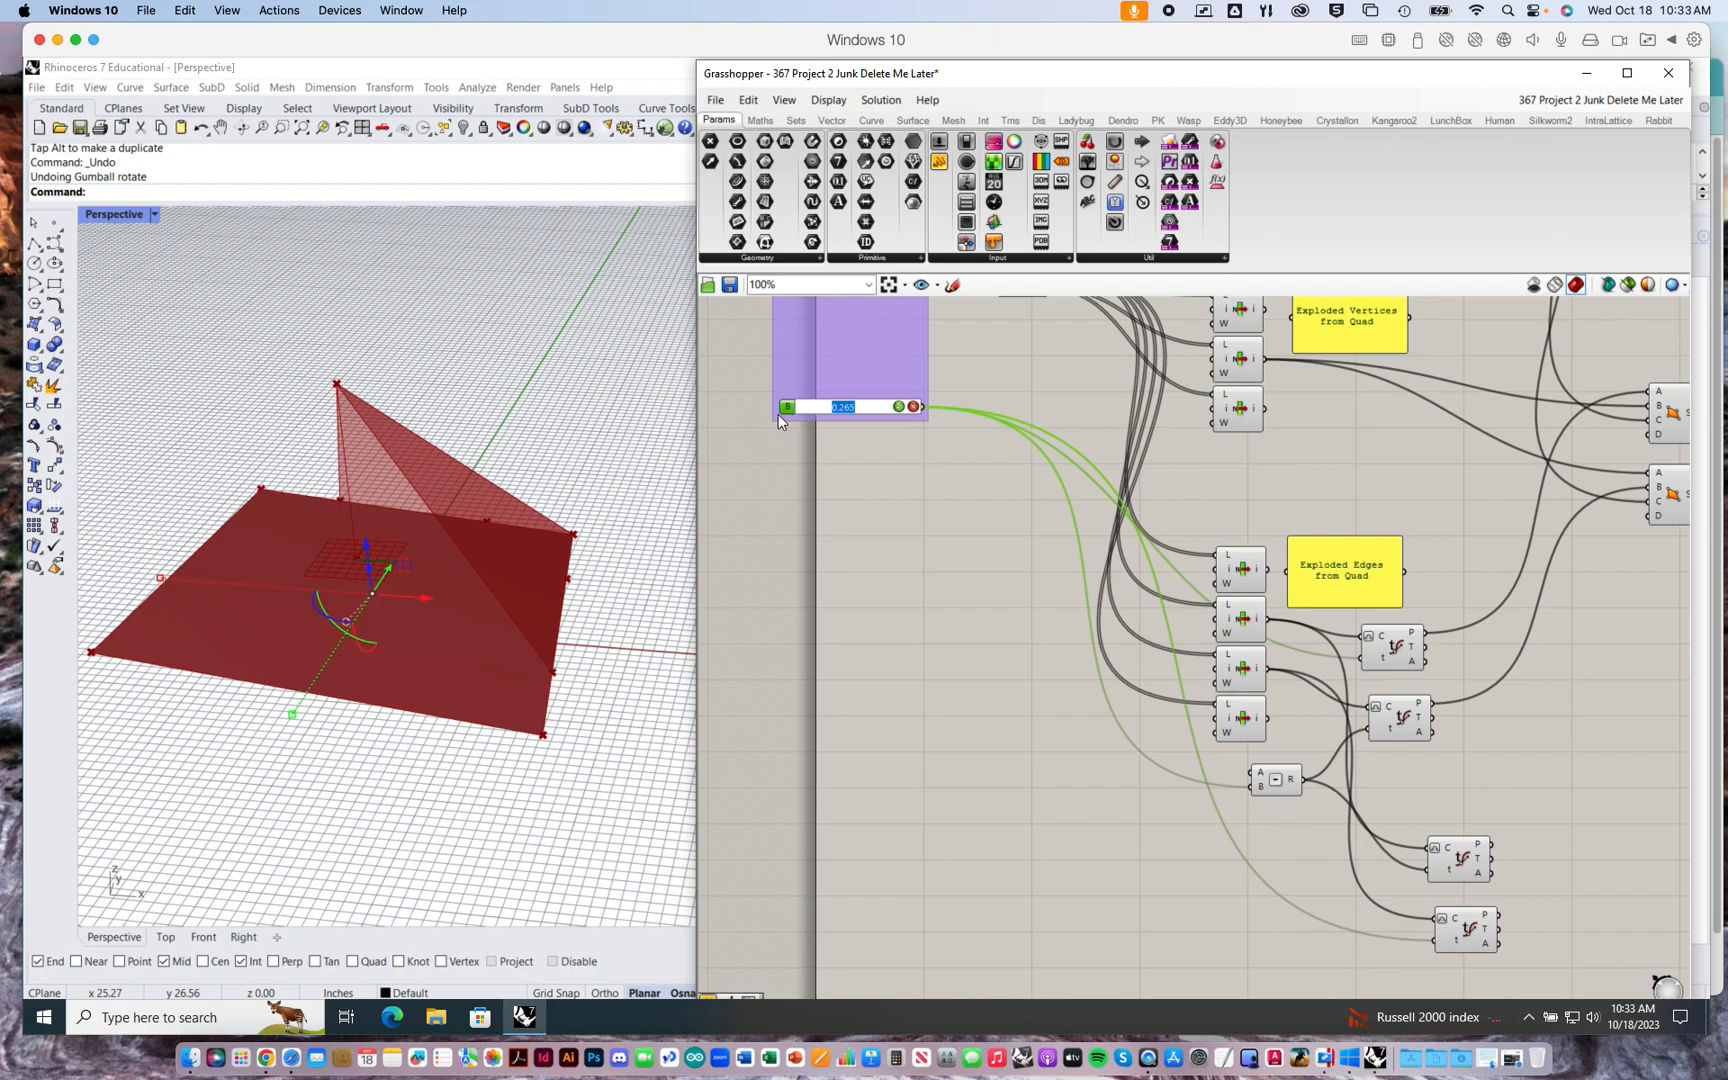
pyautogui.click(786, 408)
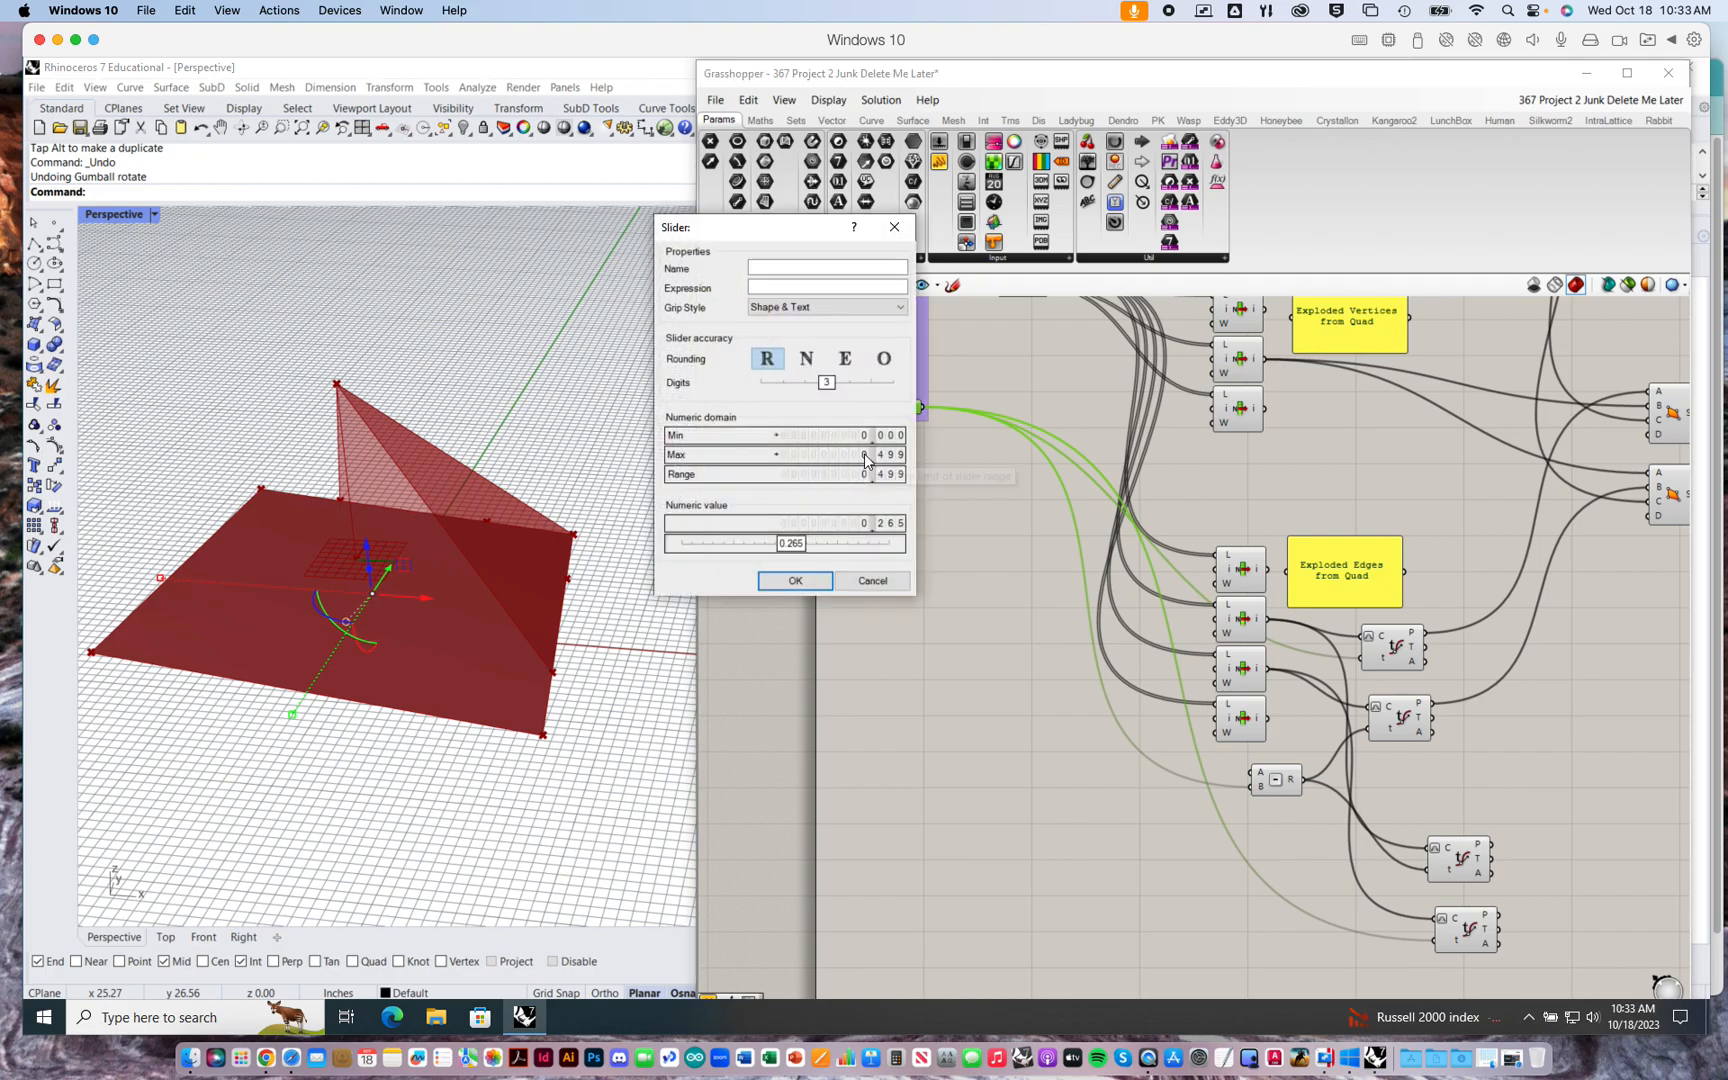
pyautogui.doubleClick(849, 455)
pyautogui.write('.35')
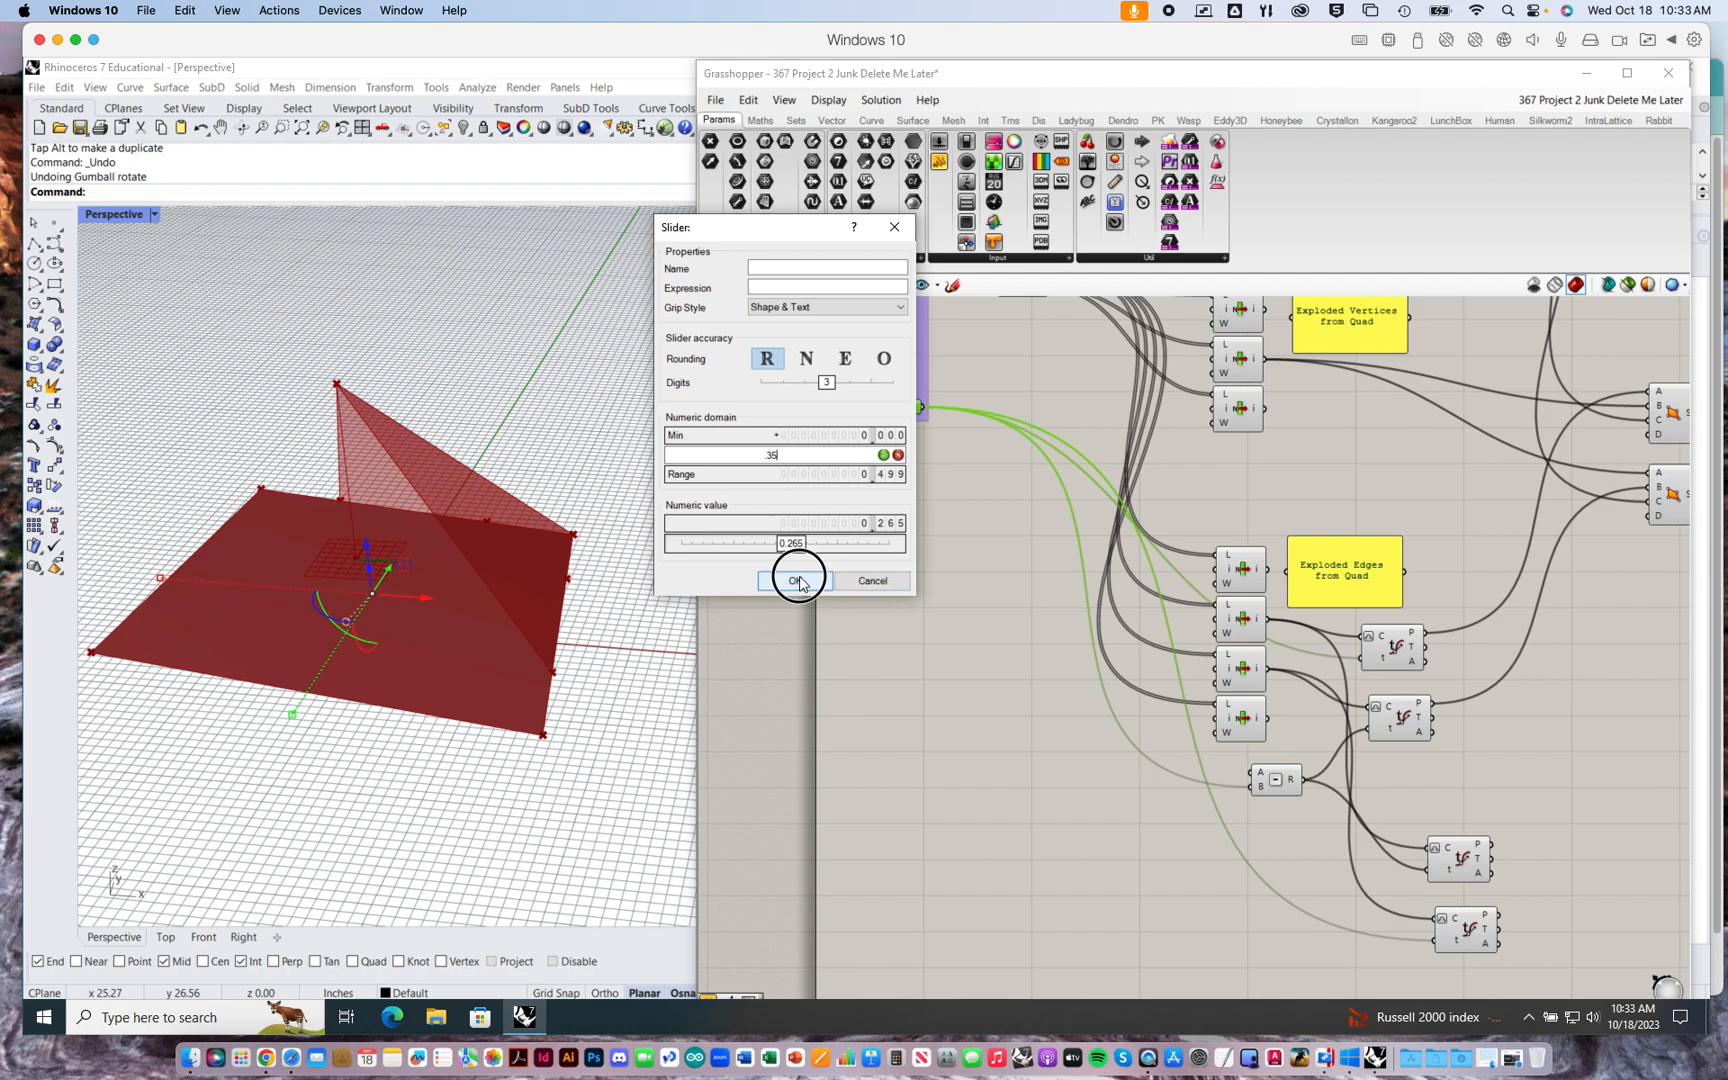
pyautogui.click(797, 581)
pyautogui.moveTo(884, 407)
pyautogui.mouseDown()
pyautogui.moveTo(822, 405)
pyautogui.moveTo(946, 407)
pyautogui.moveTo(823, 409)
pyautogui.moveTo(882, 405)
pyautogui.mouseUp()
# - Place an Iso Curve component beside the two copied Evaluate Curve components
pyautogui.moveTo(1277, 958); pyautogui.dragTo(1180, 860, button='right')
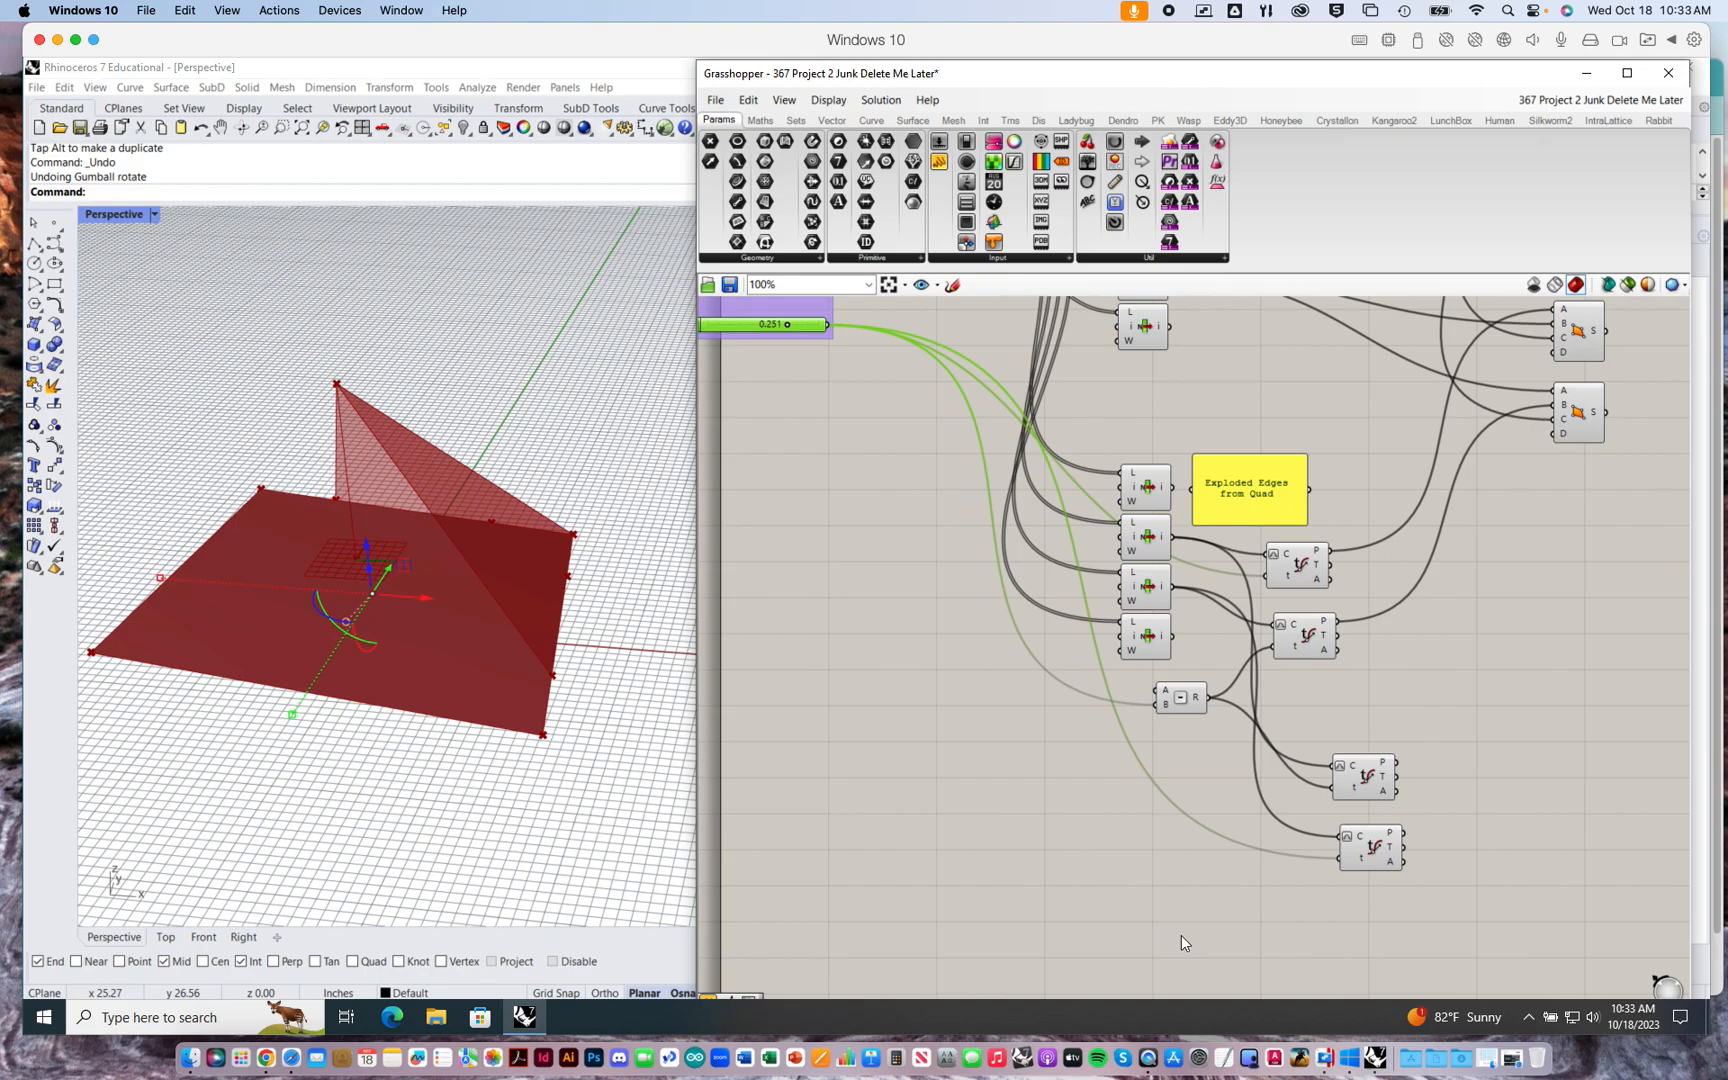
pyautogui.moveTo(1546, 762); pyautogui.dragTo(1406, 668, button='right')
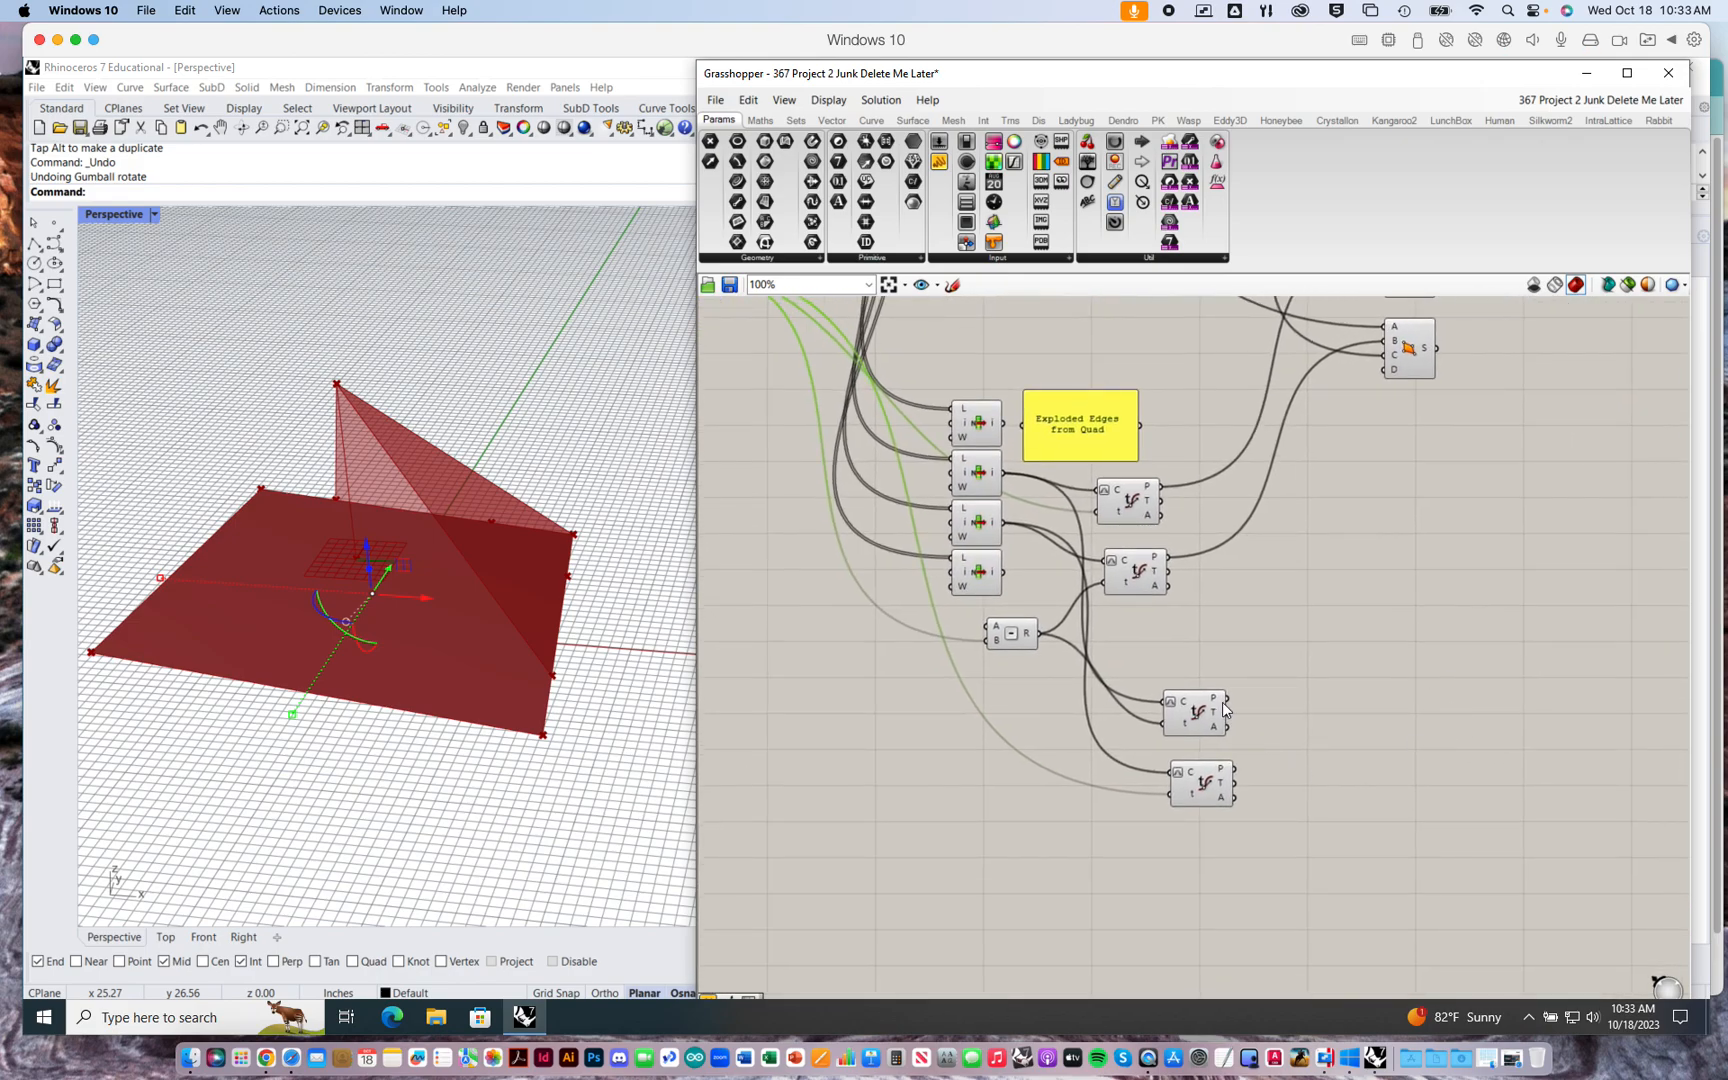
pyautogui.moveTo(1215, 703)
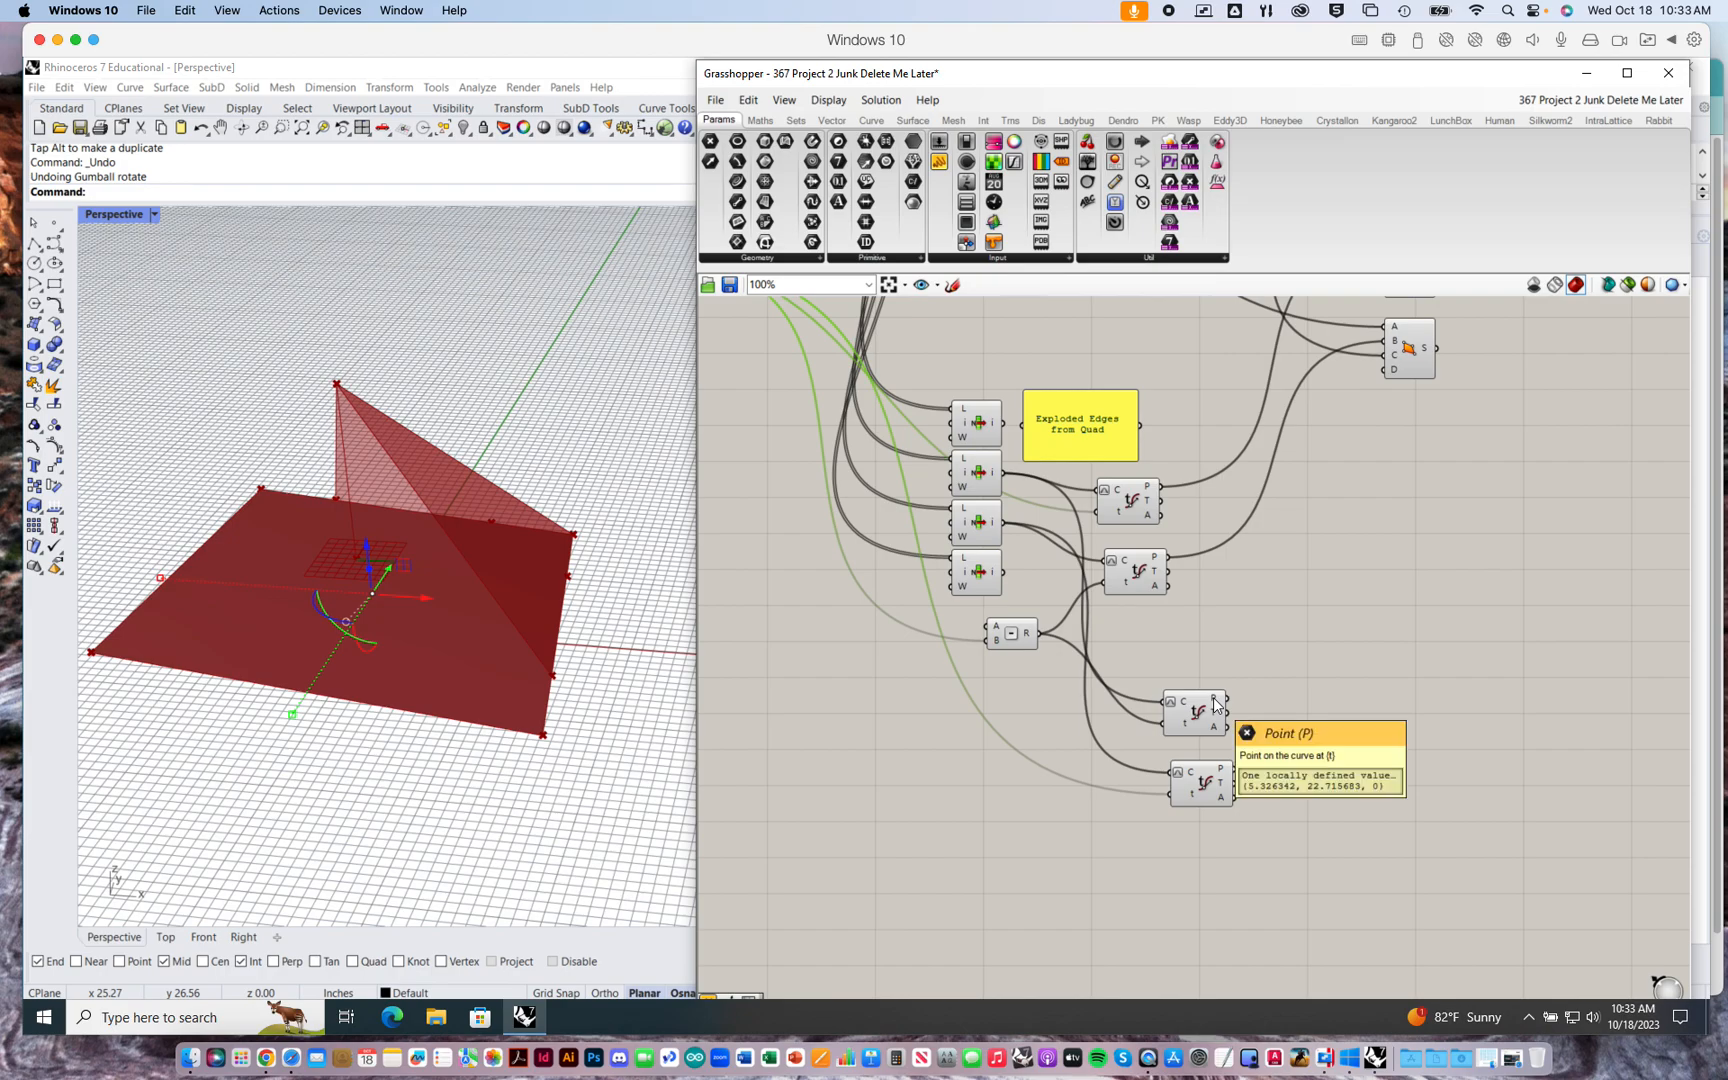
pyautogui.click(909, 122)
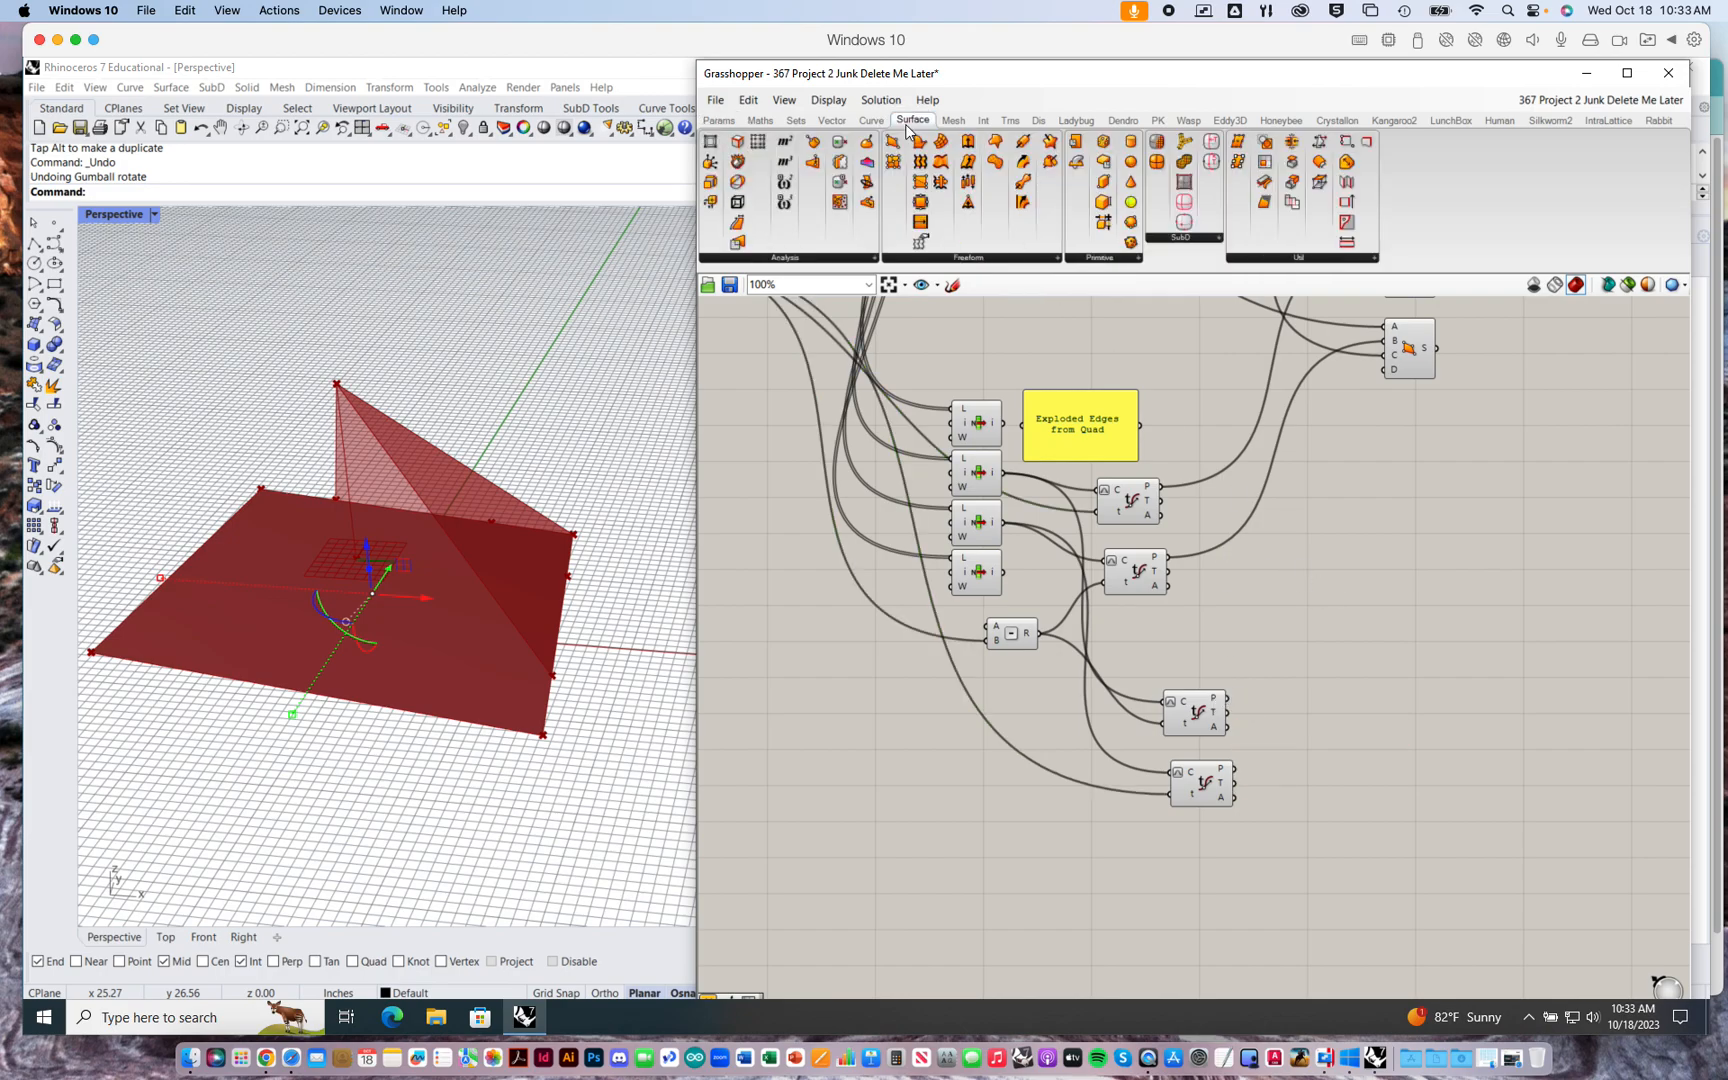
pyautogui.click(828, 258)
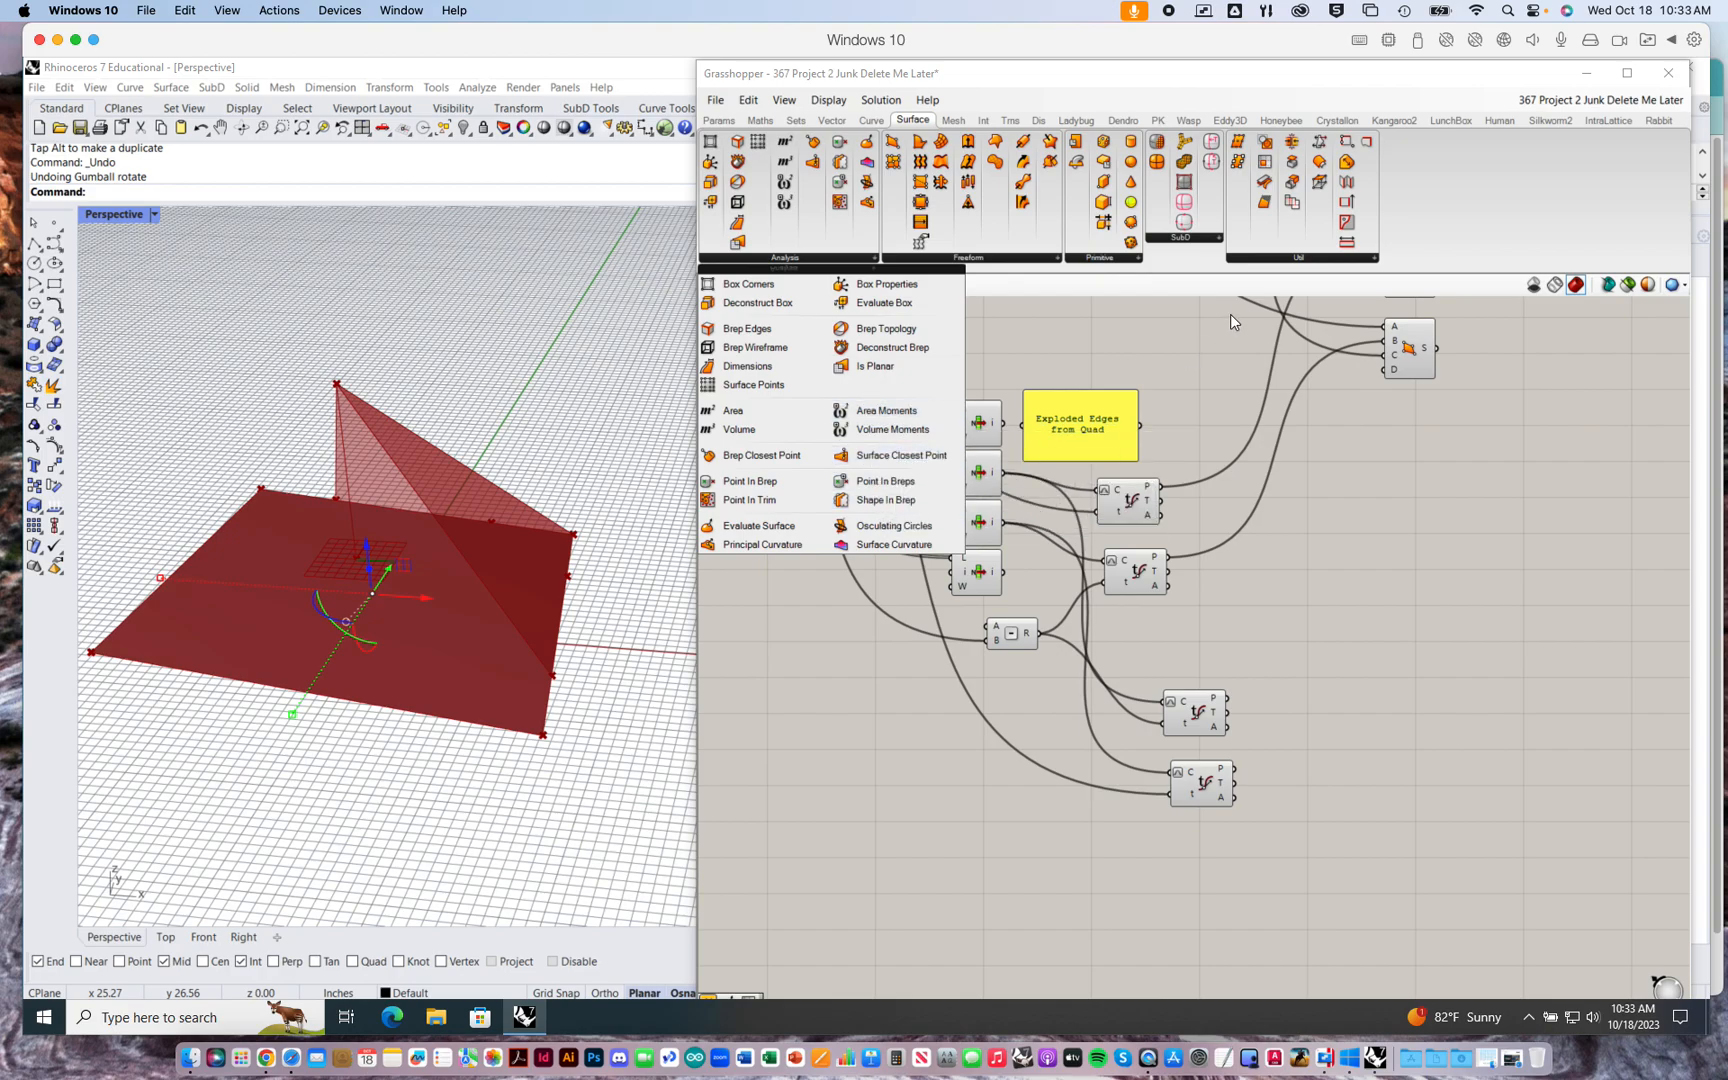
pyautogui.click(1280, 262)
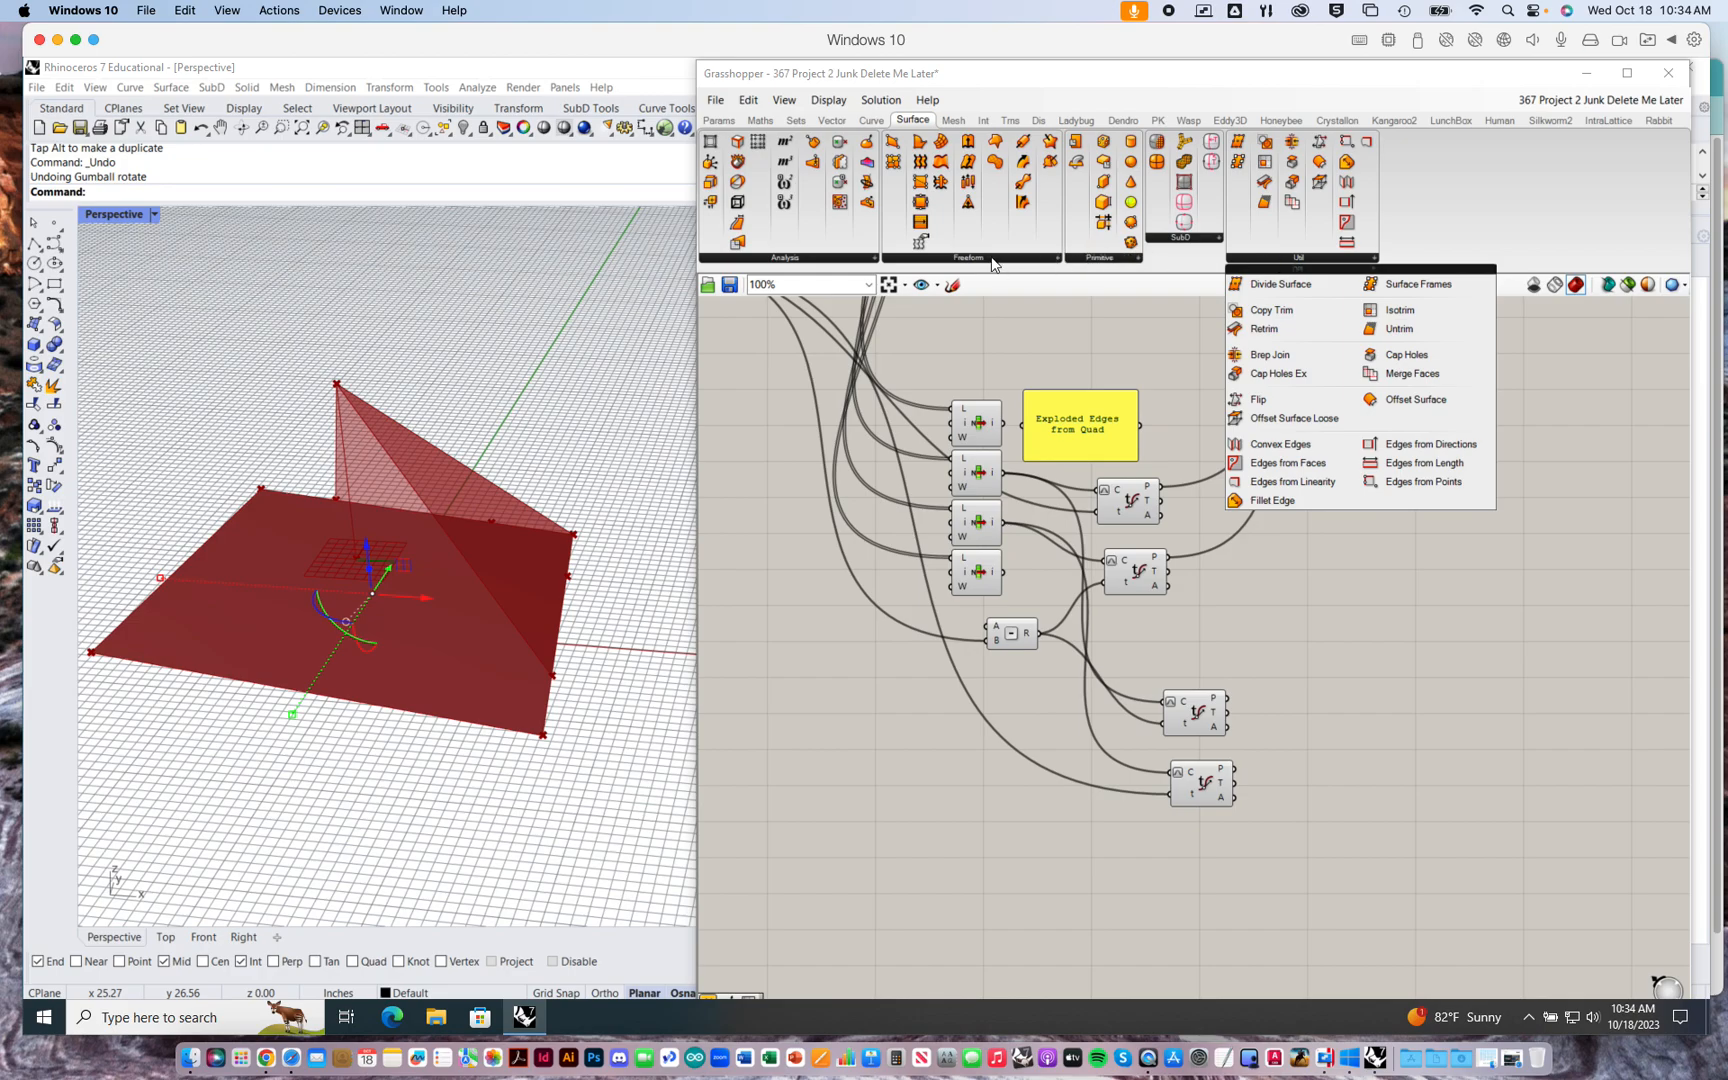
pyautogui.click(857, 262)
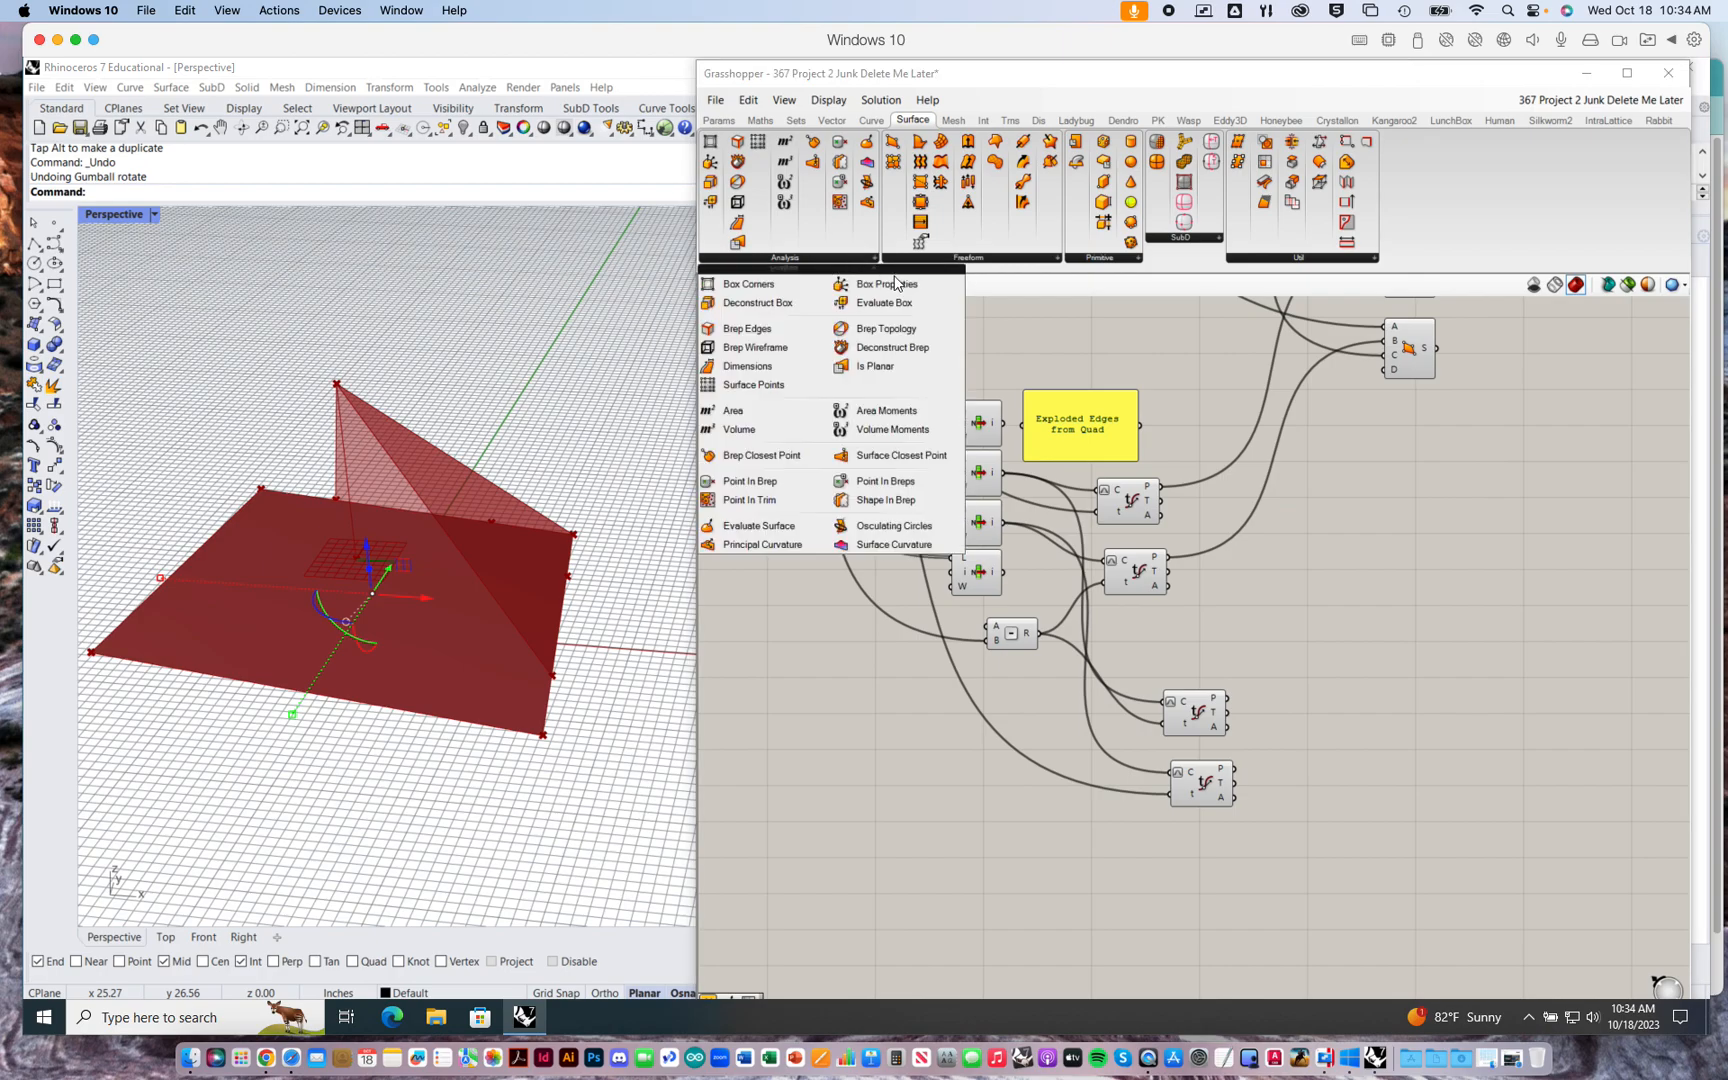
pyautogui.click(871, 121)
pyautogui.click(1196, 262)
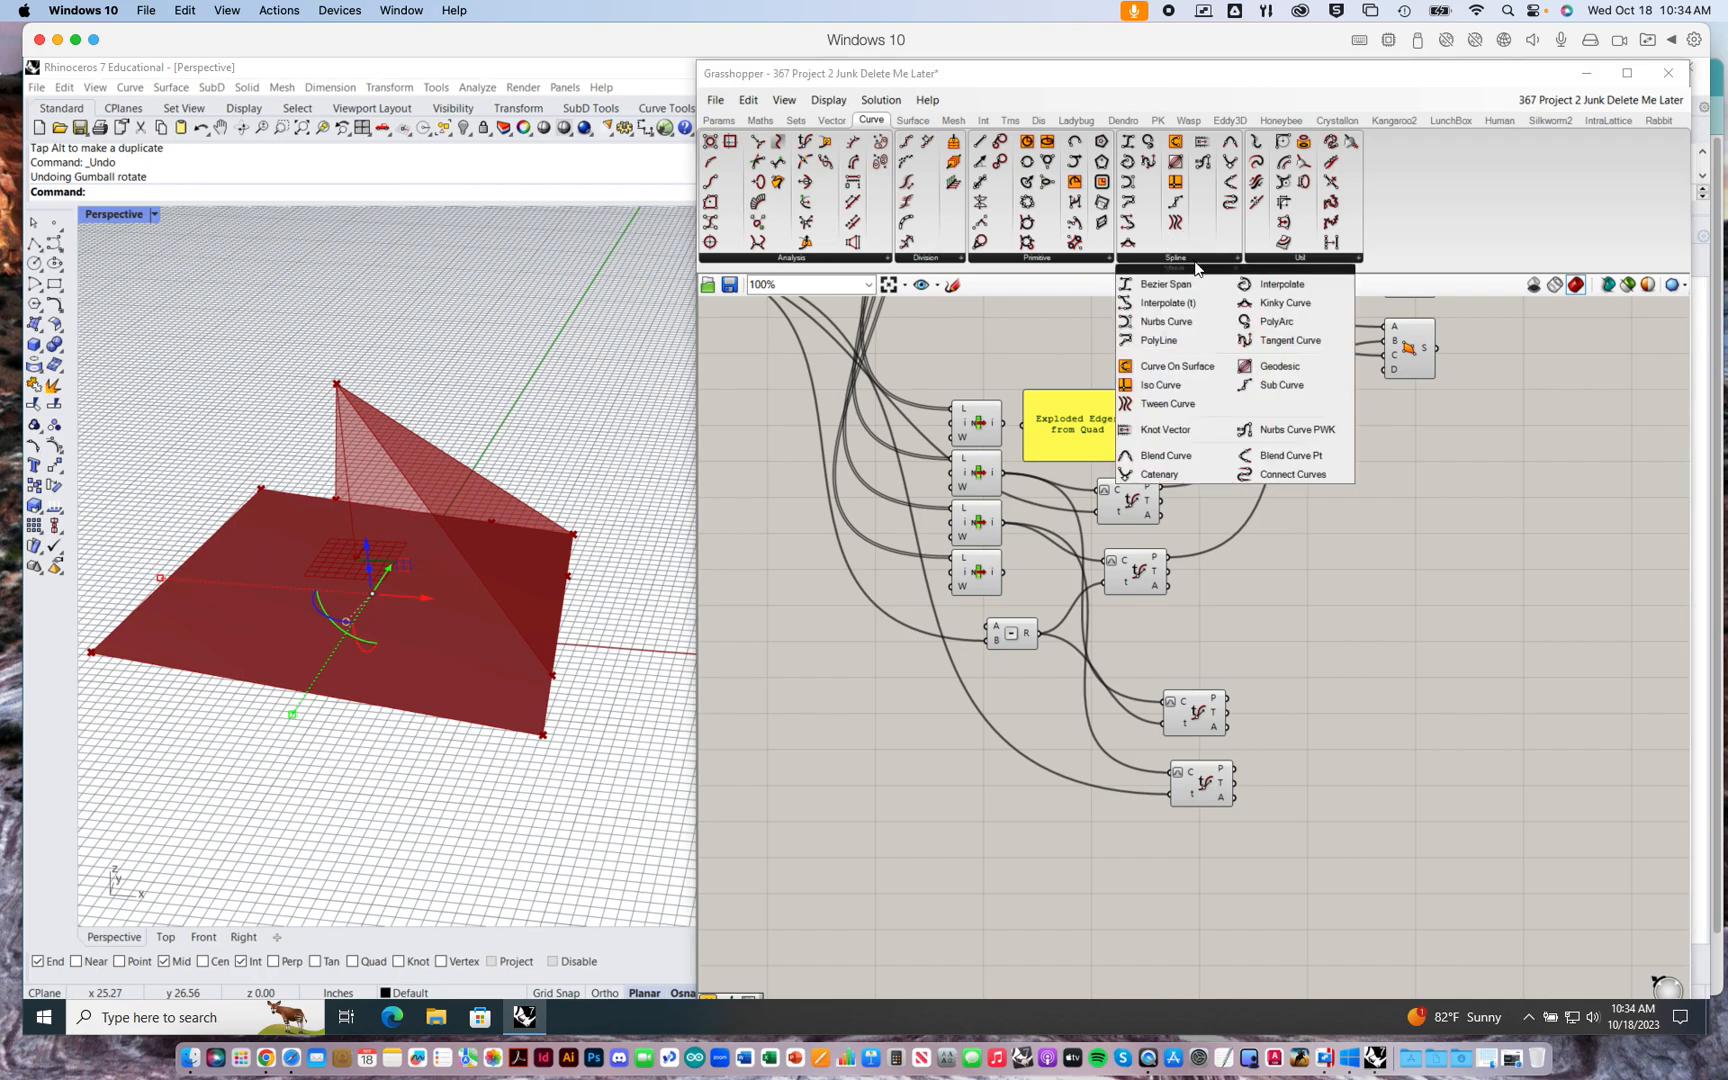
pyautogui.click(1171, 388)
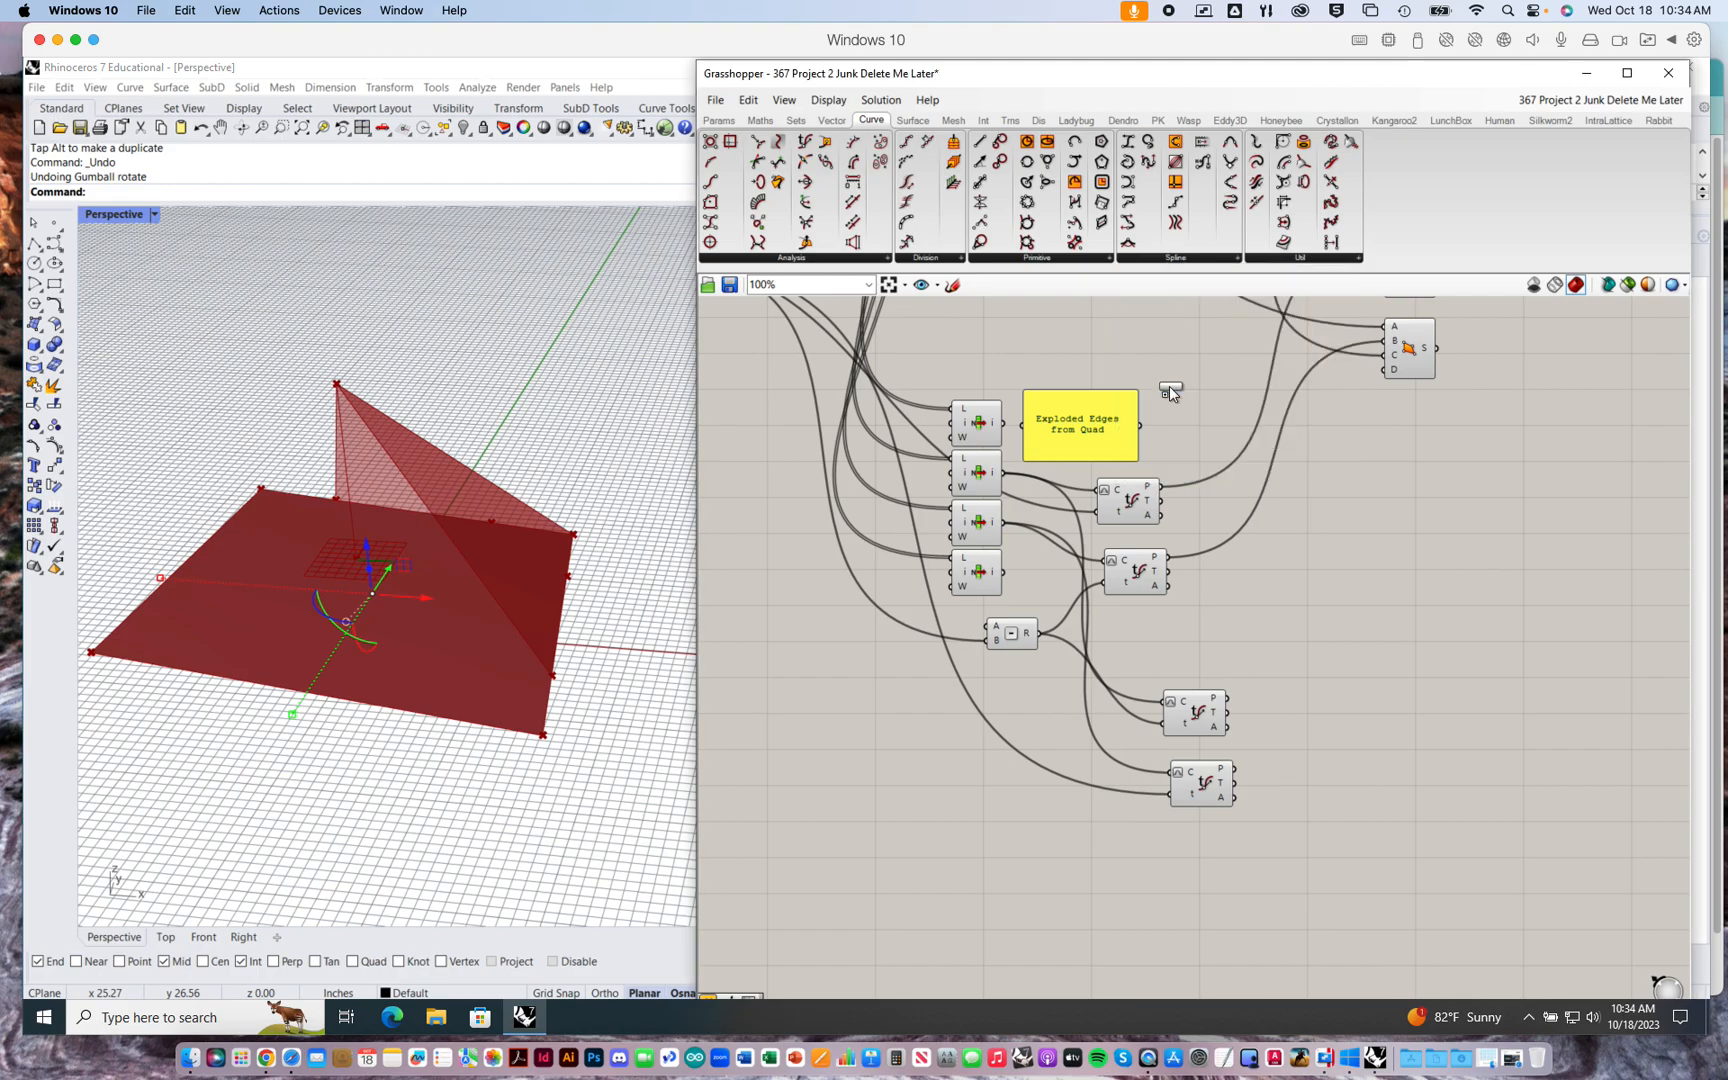
pyautogui.click(1358, 711)
pyautogui.moveTo(1376, 622); pyautogui.dragTo(1322, 598, button='right')
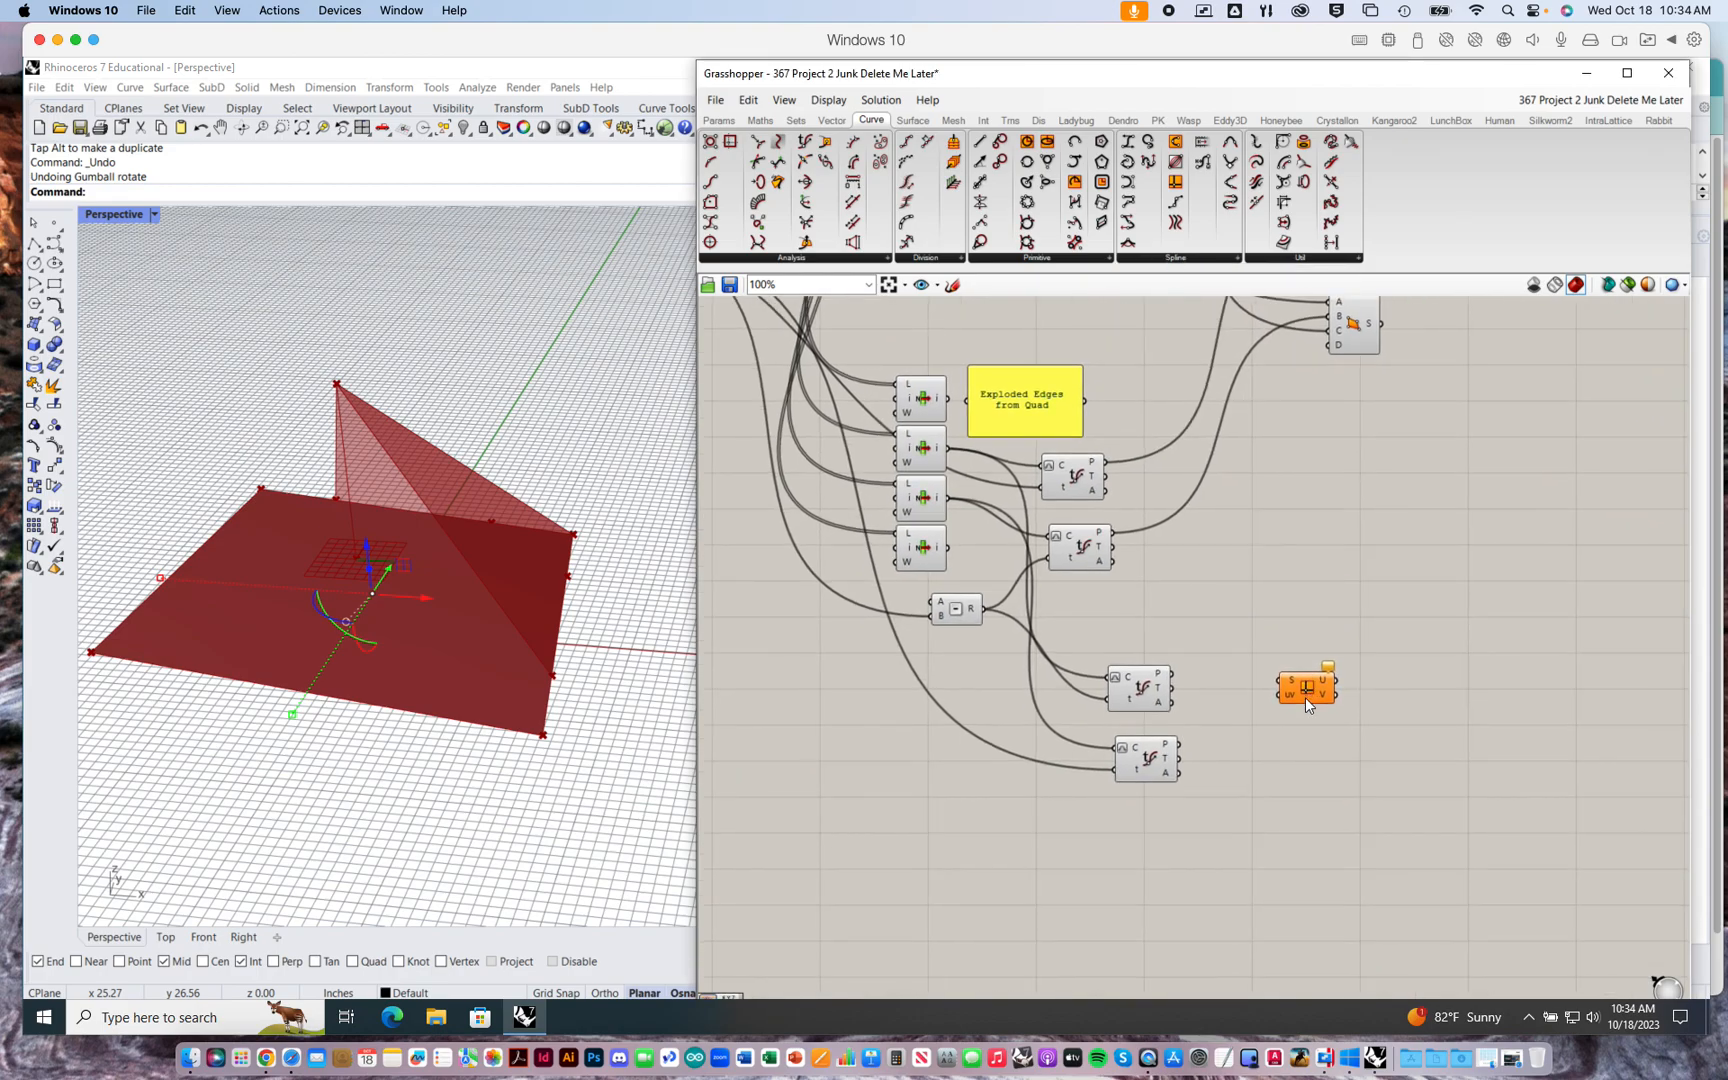
pyautogui.scroll(4, 1305, 697)
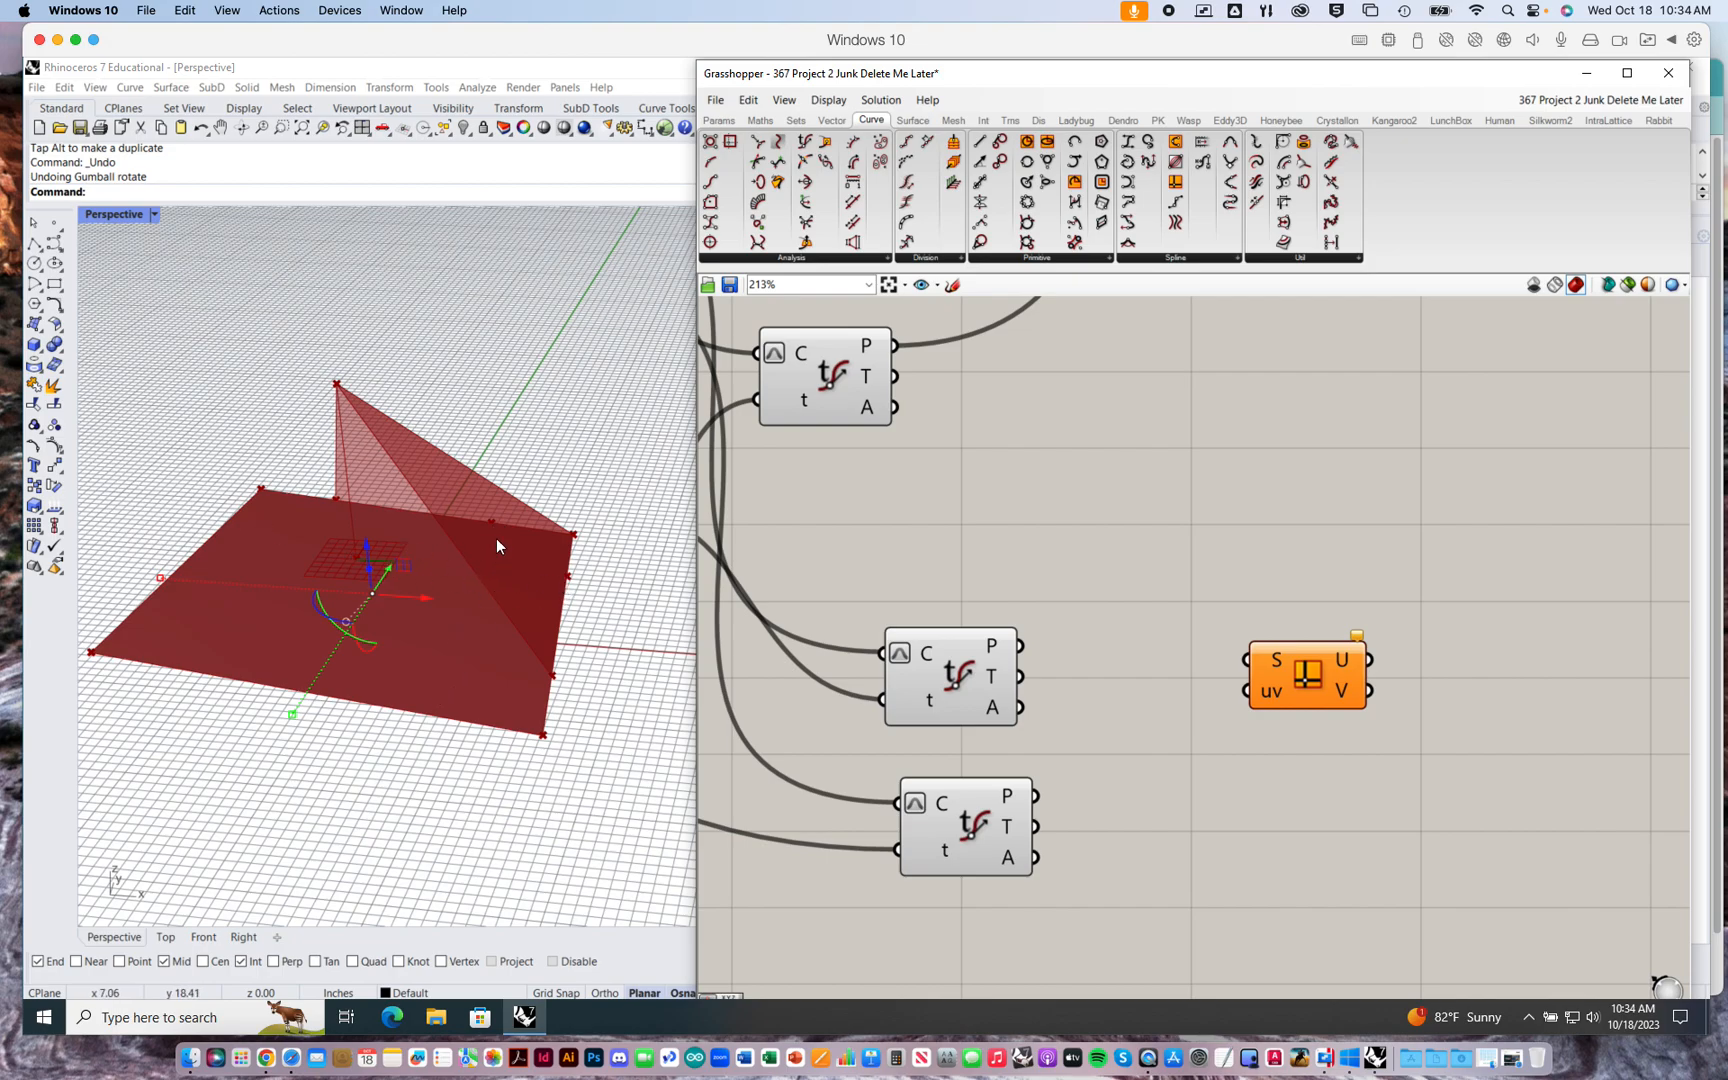
pyautogui.moveTo(1117, 625); pyautogui.dragTo(1199, 633, button='right')
pyautogui.scroll(-4, 1197, 630)
pyautogui.scroll(1, 1197, 630)
pyautogui.moveTo(1197, 630); pyautogui.dragTo(1355, 657, button='right')
pyautogui.click(1338, 683)
pyautogui.scroll(-1, 1355, 657)
pyautogui.scroll(-2, 1354, 649)
pyautogui.moveTo(1326, 588); pyautogui.dragTo(1308, 644, button='right')
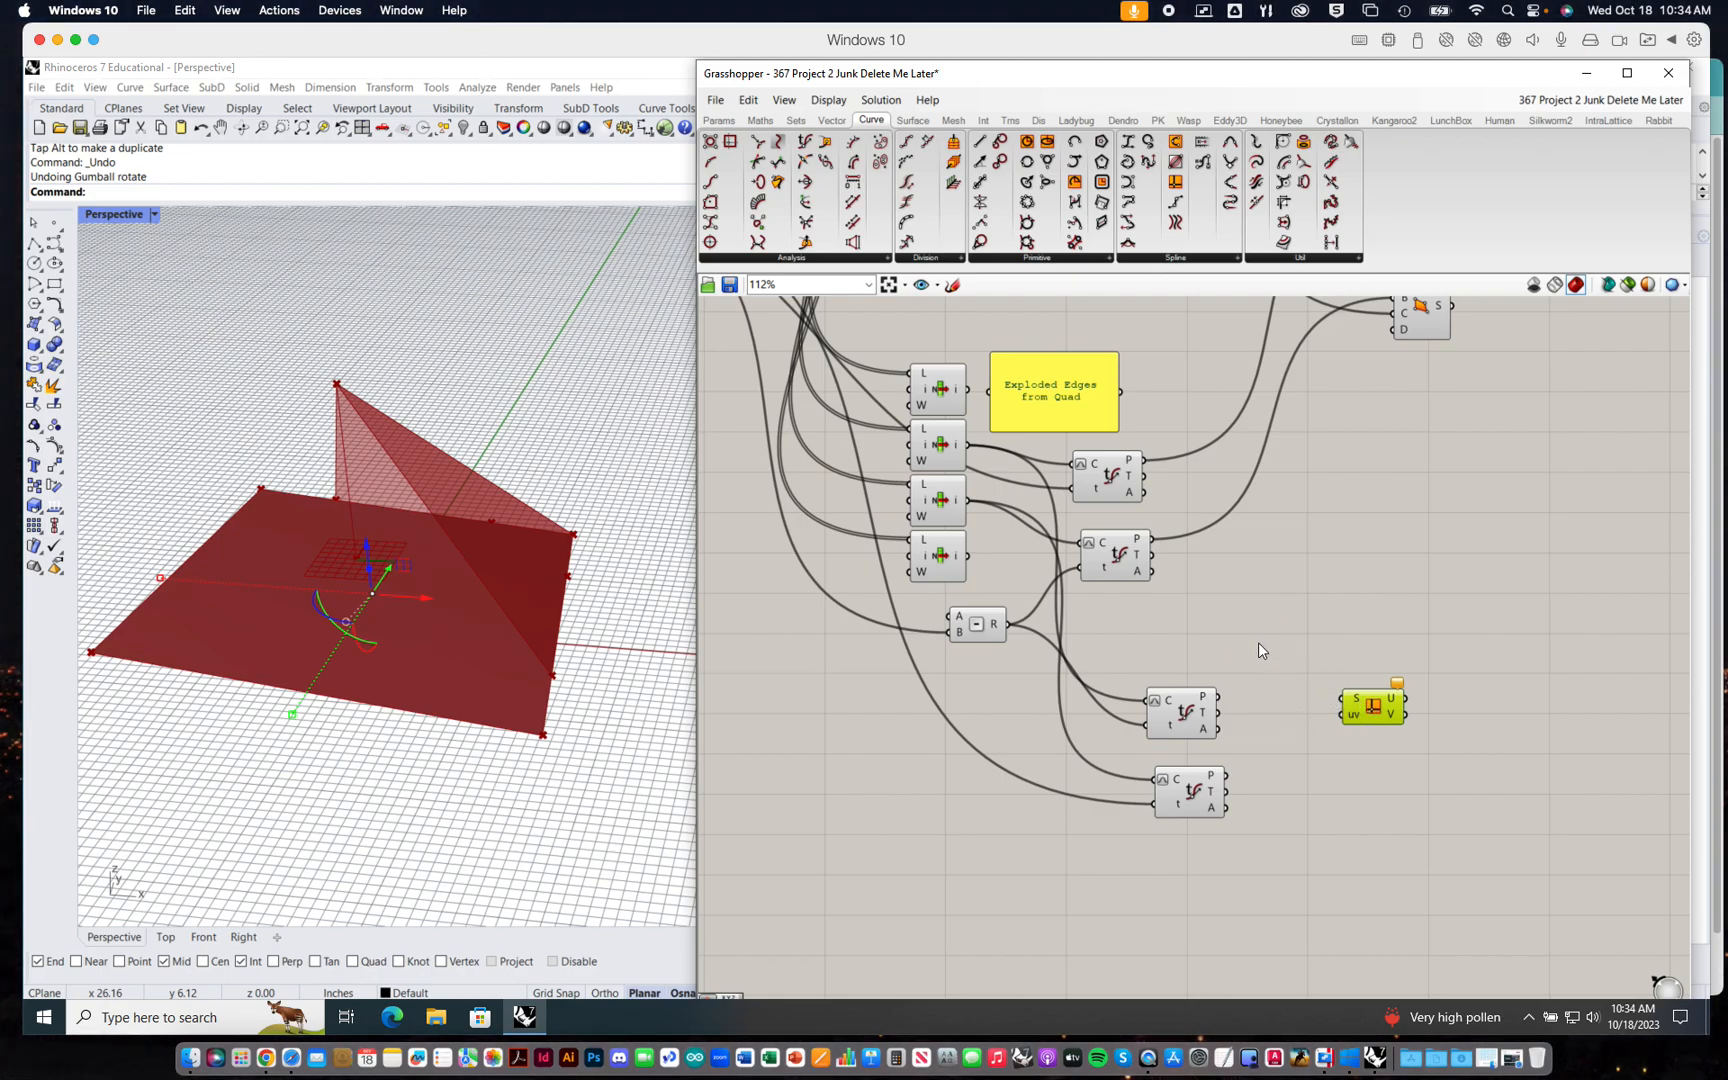
pyautogui.moveTo(1258, 643); pyautogui.dragTo(1254, 642, button='right')
pyautogui.moveTo(1202, 703)
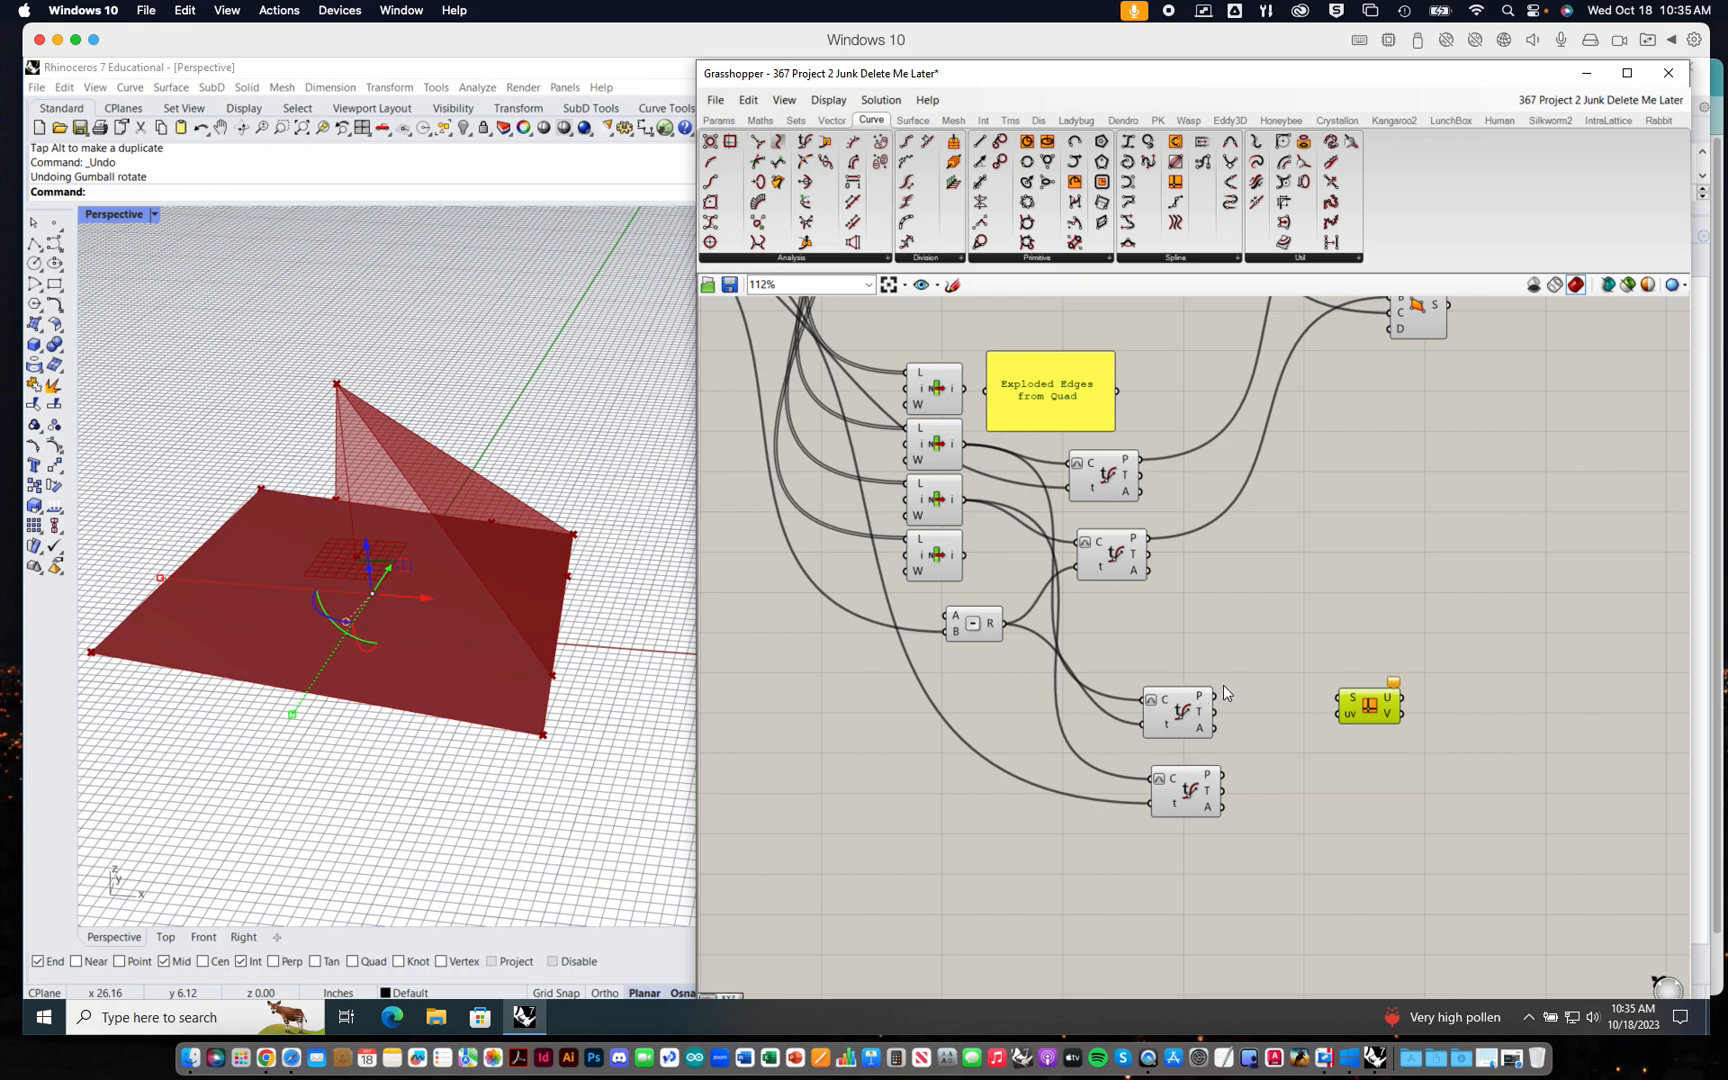
pyautogui.moveTo(1216, 630); pyautogui.dragTo(1224, 626, button='right')
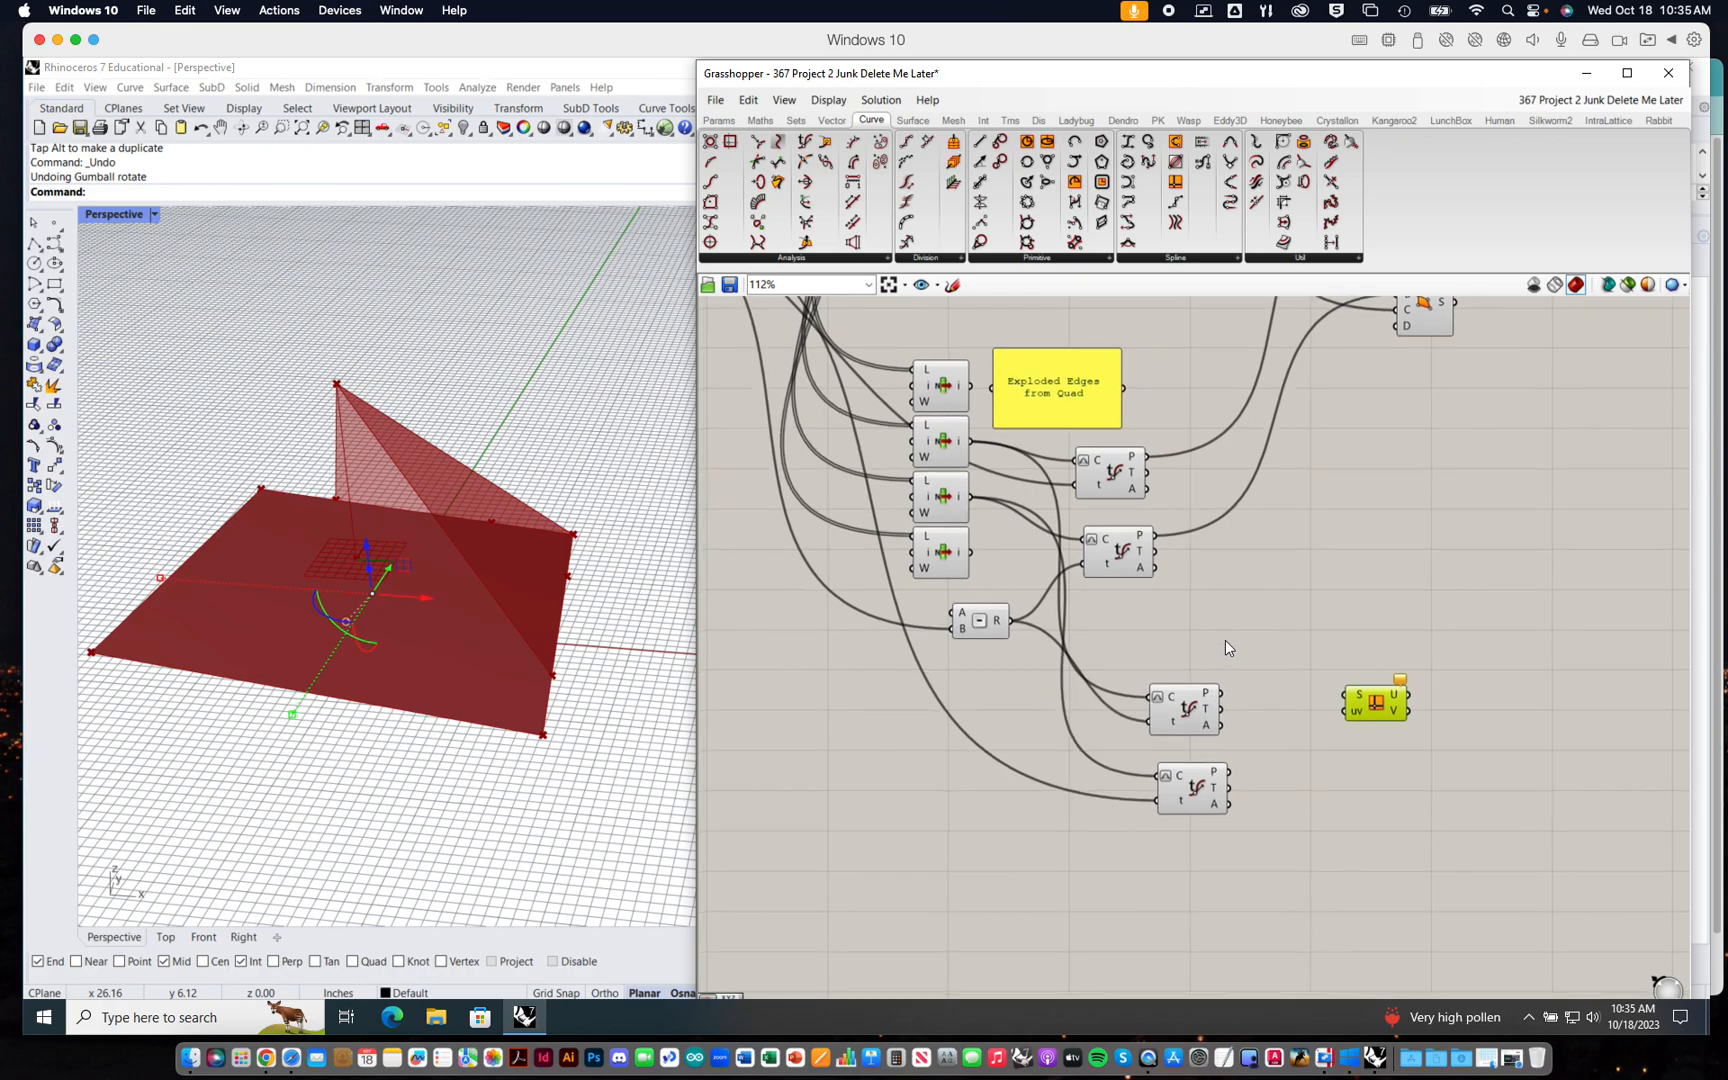
pyautogui.moveTo(1304, 522); pyautogui.dragTo(1328, 531, button='right')
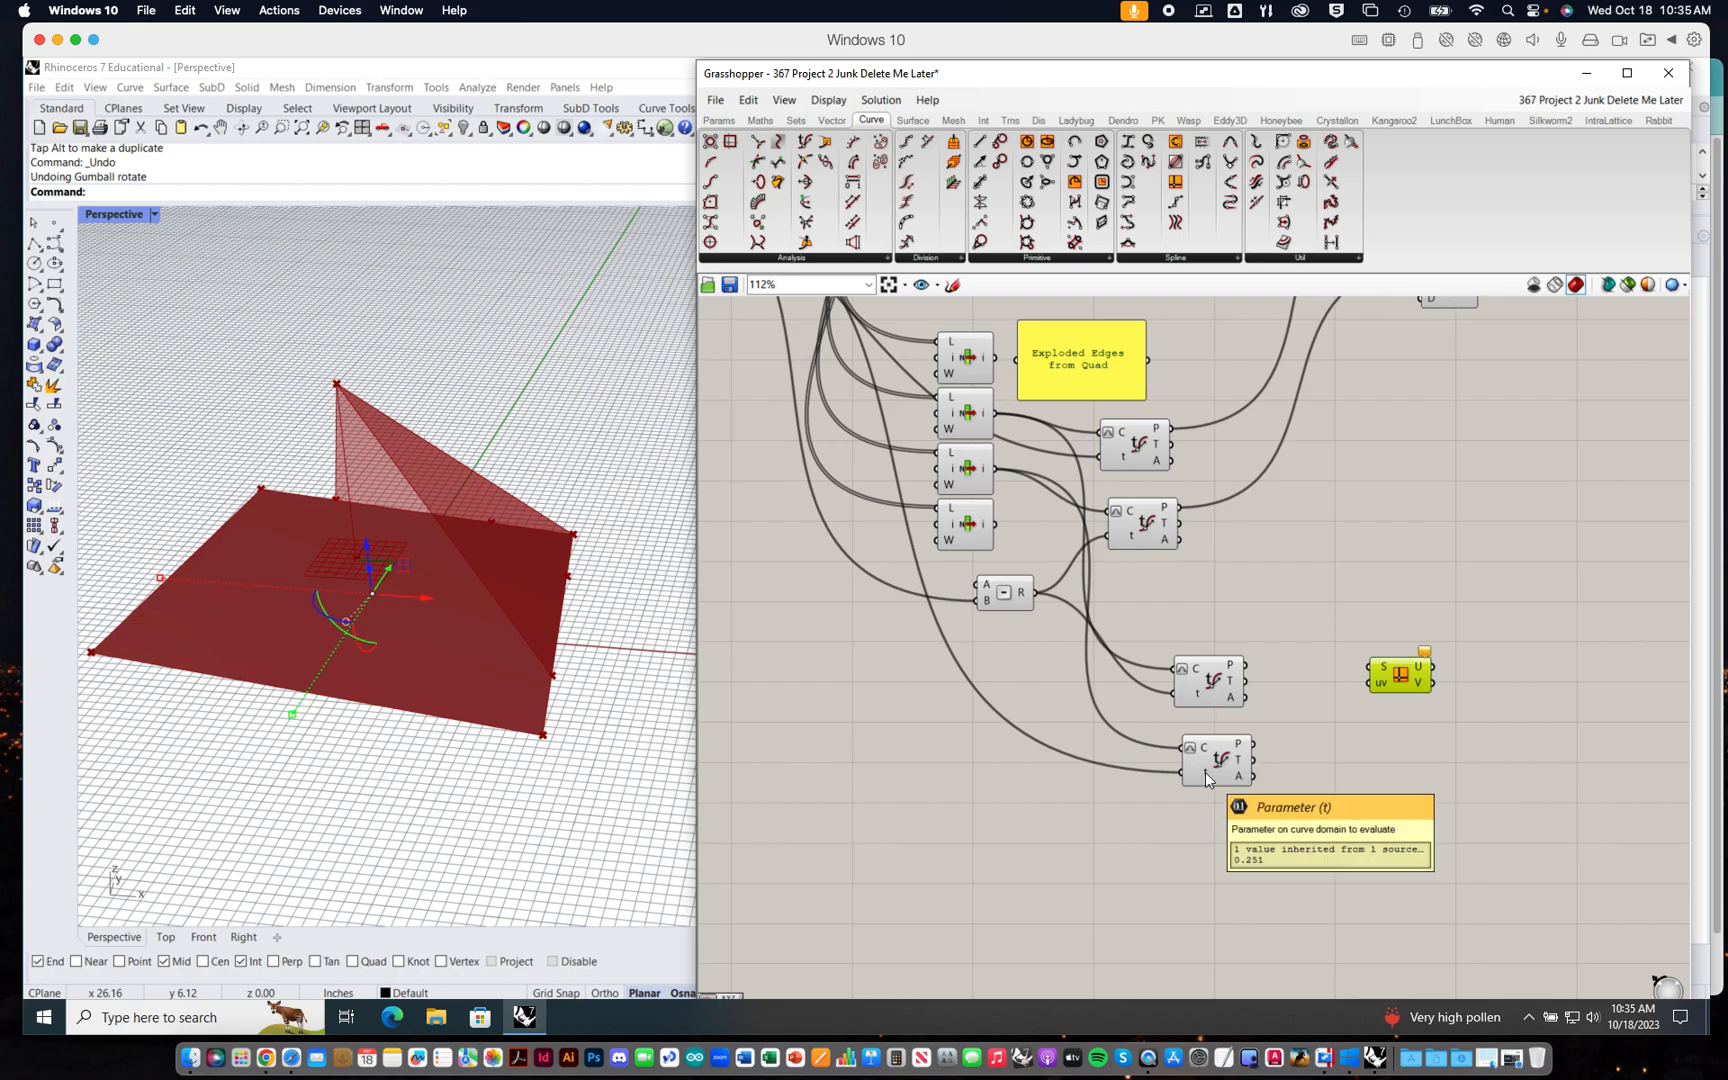
pyautogui.moveTo(1185, 600)
pyautogui.mouseDown(button='right')
pyautogui.moveTo(1210, 607)
pyautogui.moveTo(1194, 607)
pyautogui.mouseUp(button='right')
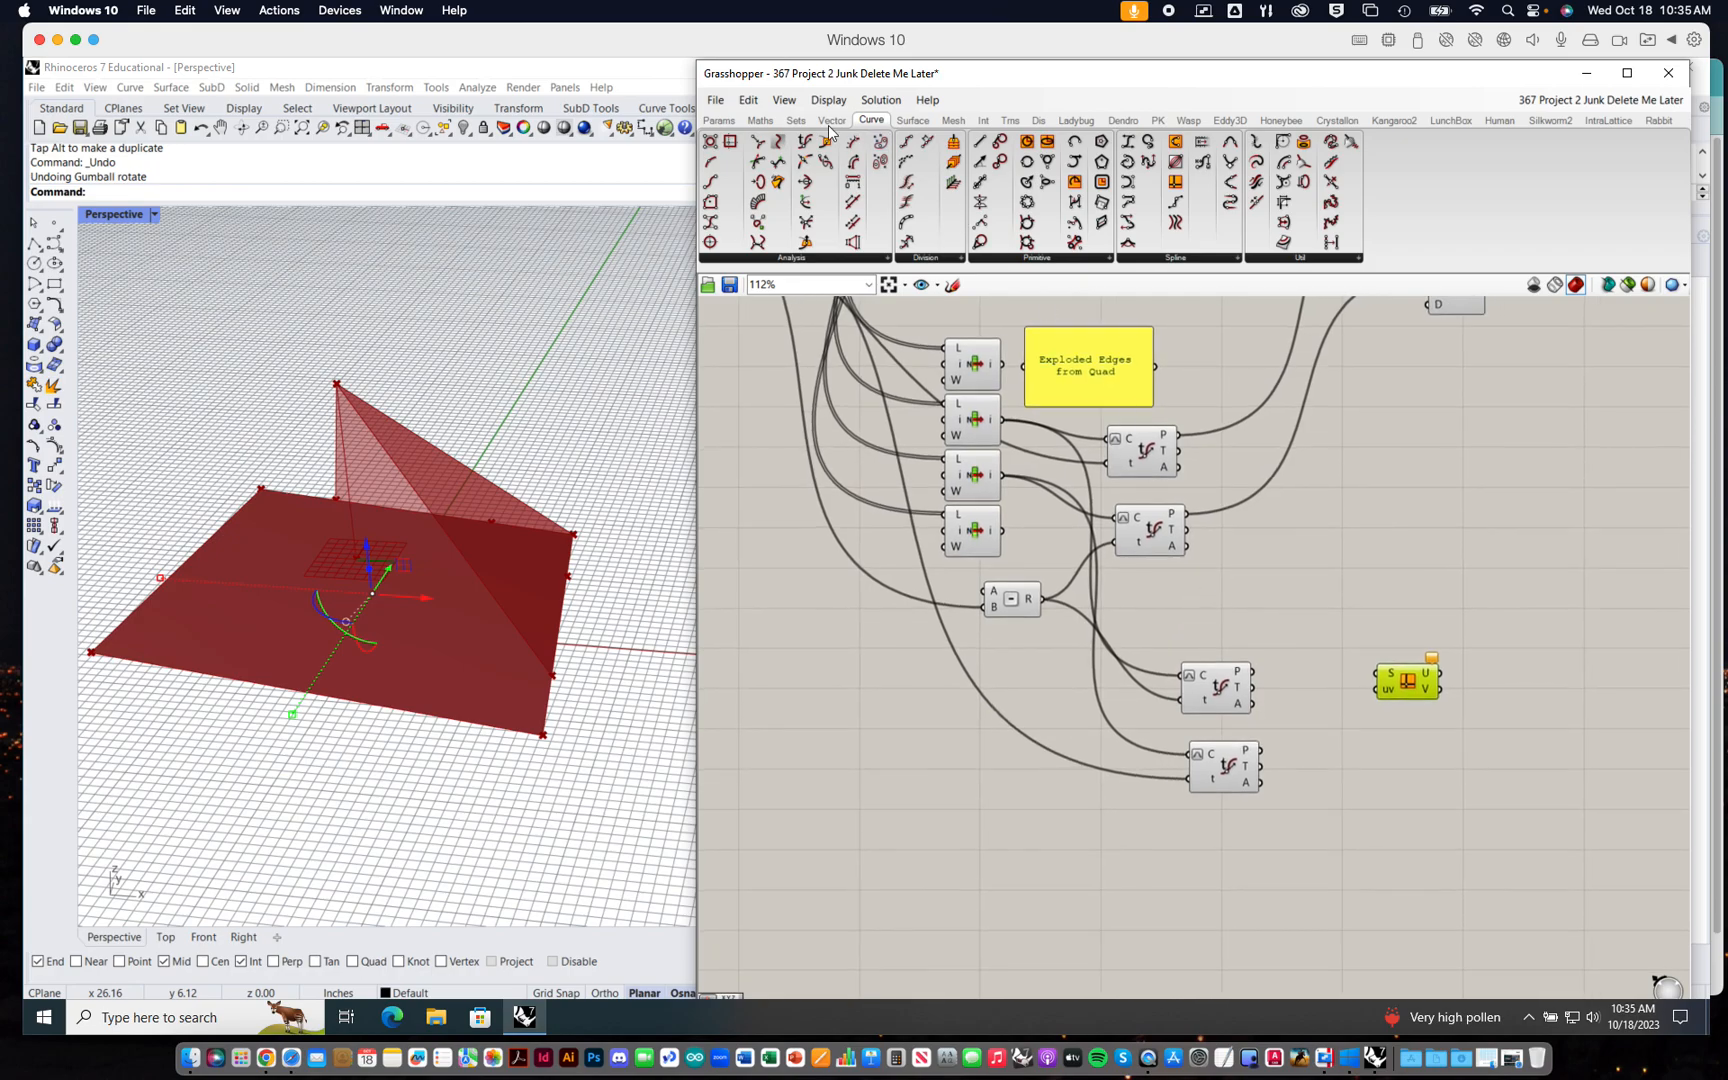
# - Place a Construct Point component below the Iso Curve and connect the Subtraction result to its X input
pyautogui.click(722, 122)
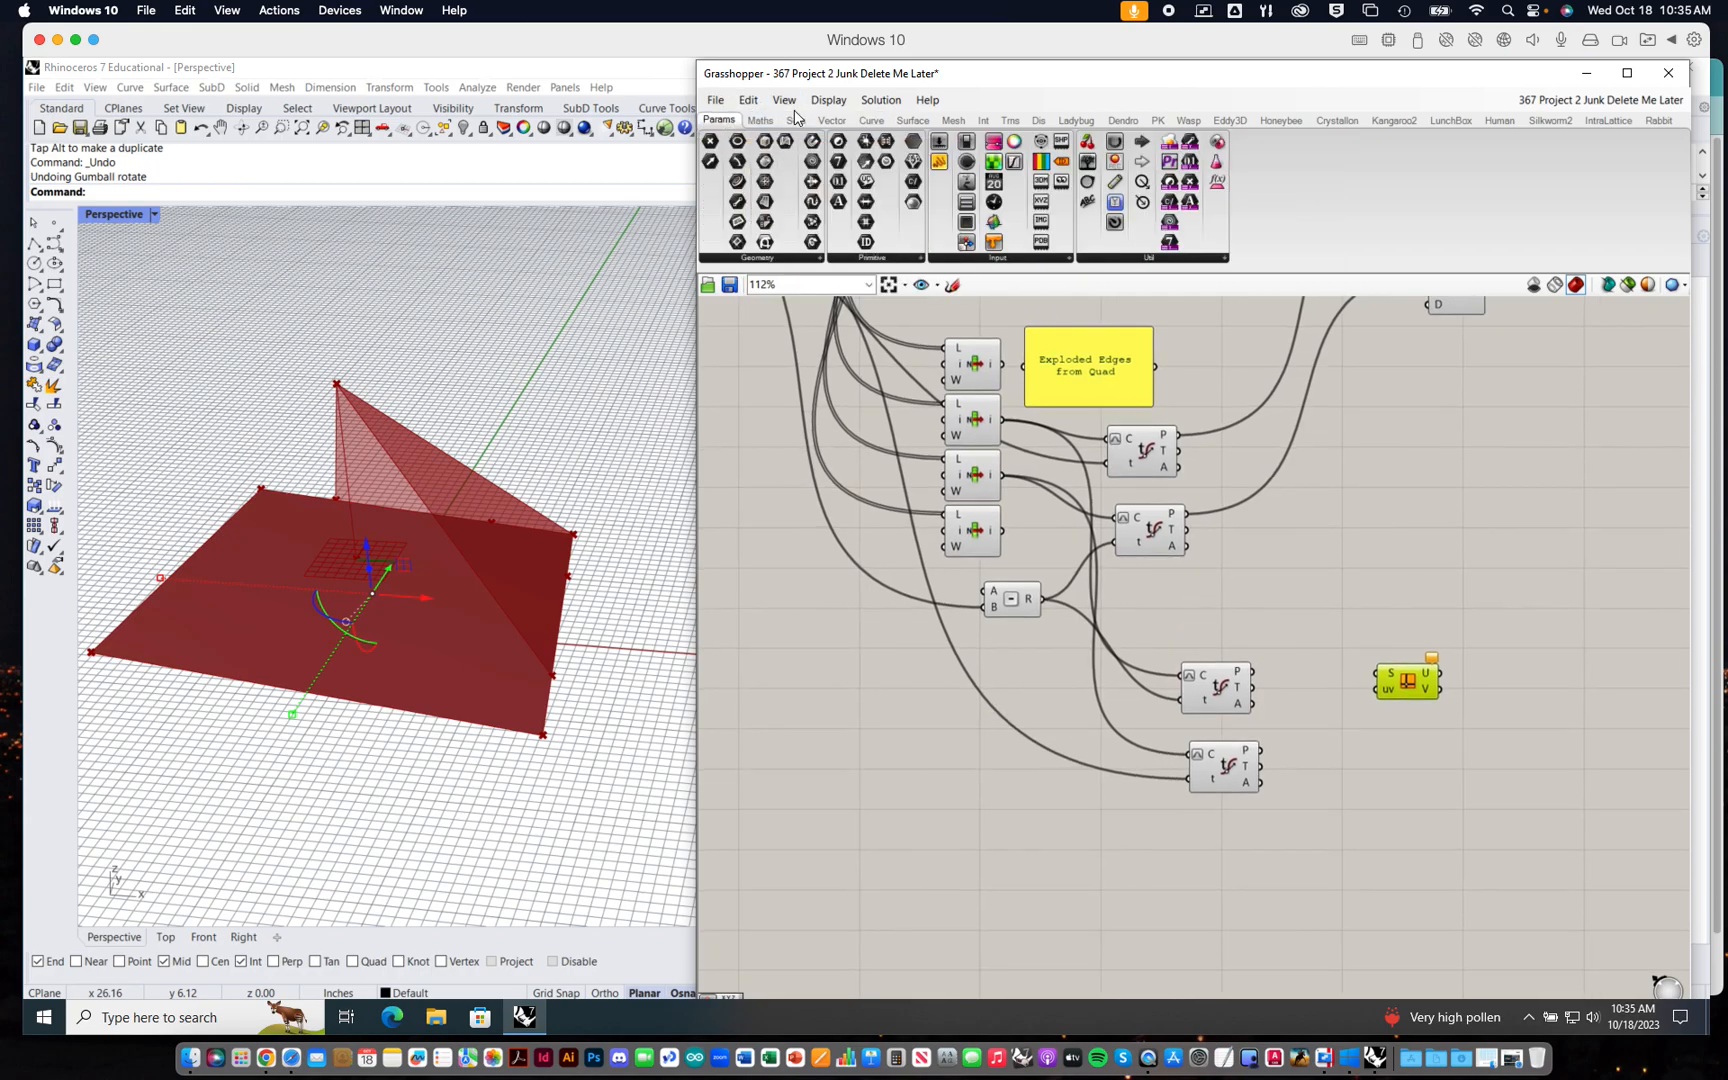
pyautogui.click(831, 120)
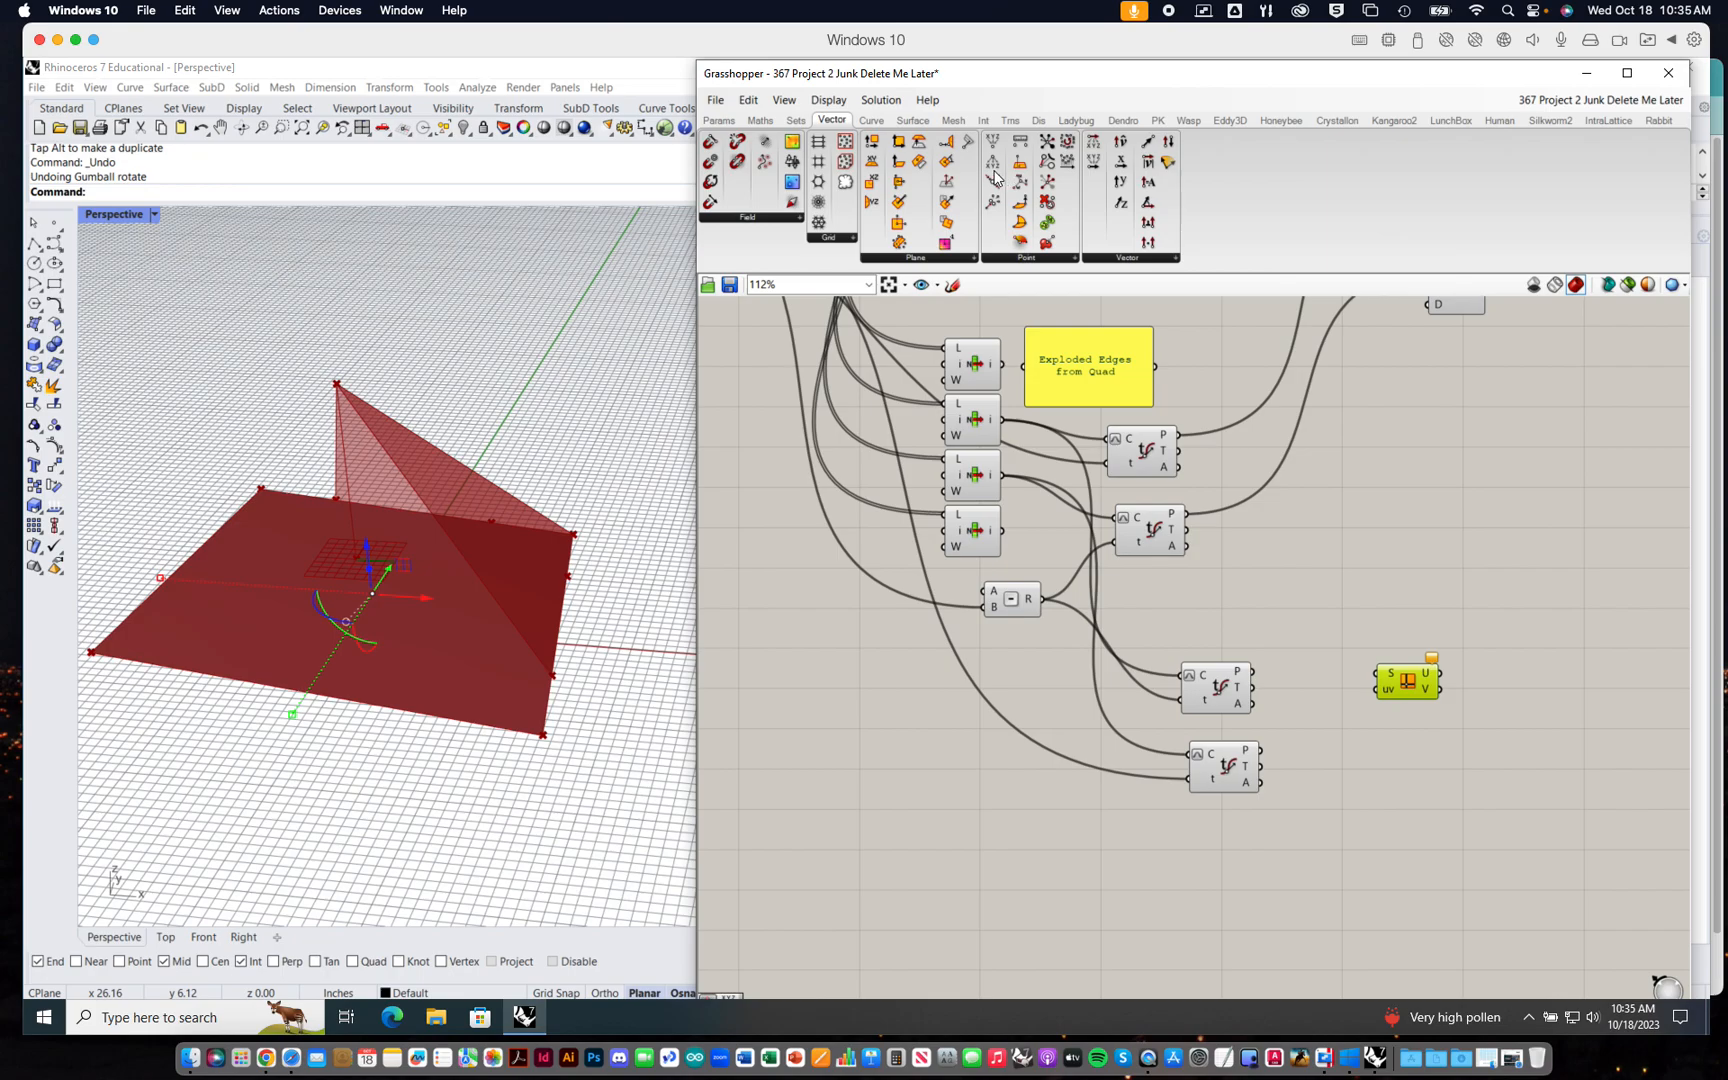
pyautogui.click(997, 144)
pyautogui.click(1354, 800)
pyautogui.moveTo(1311, 720); pyautogui.dragTo(1301, 687, button='right')
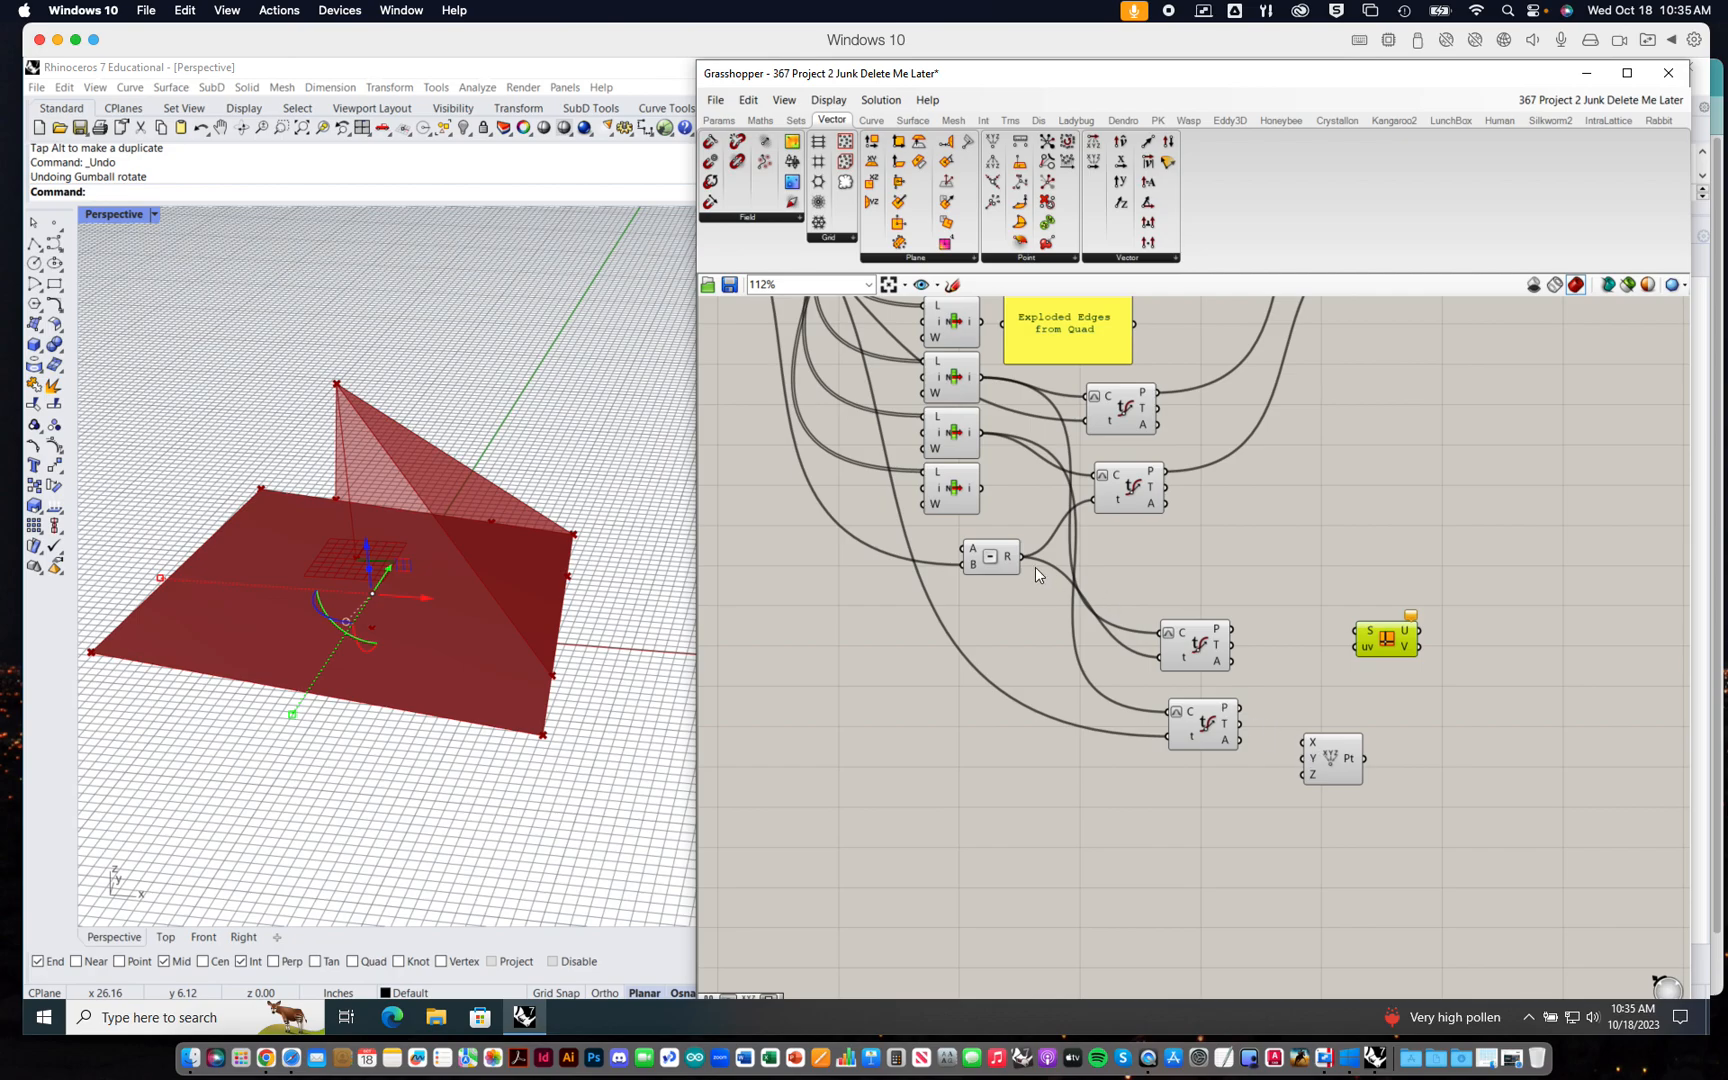
pyautogui.moveTo(1022, 565); pyautogui.dragTo(1303, 742)
# - Connect the edge-parameter slider to the Construct Point's Y input
pyautogui.moveTo(968, 679); pyautogui.dragTo(1031, 820, button='right')
pyautogui.moveTo(997, 712); pyautogui.dragTo(1027, 771, button='right')
pyautogui.scroll(-3, 1013, 725)
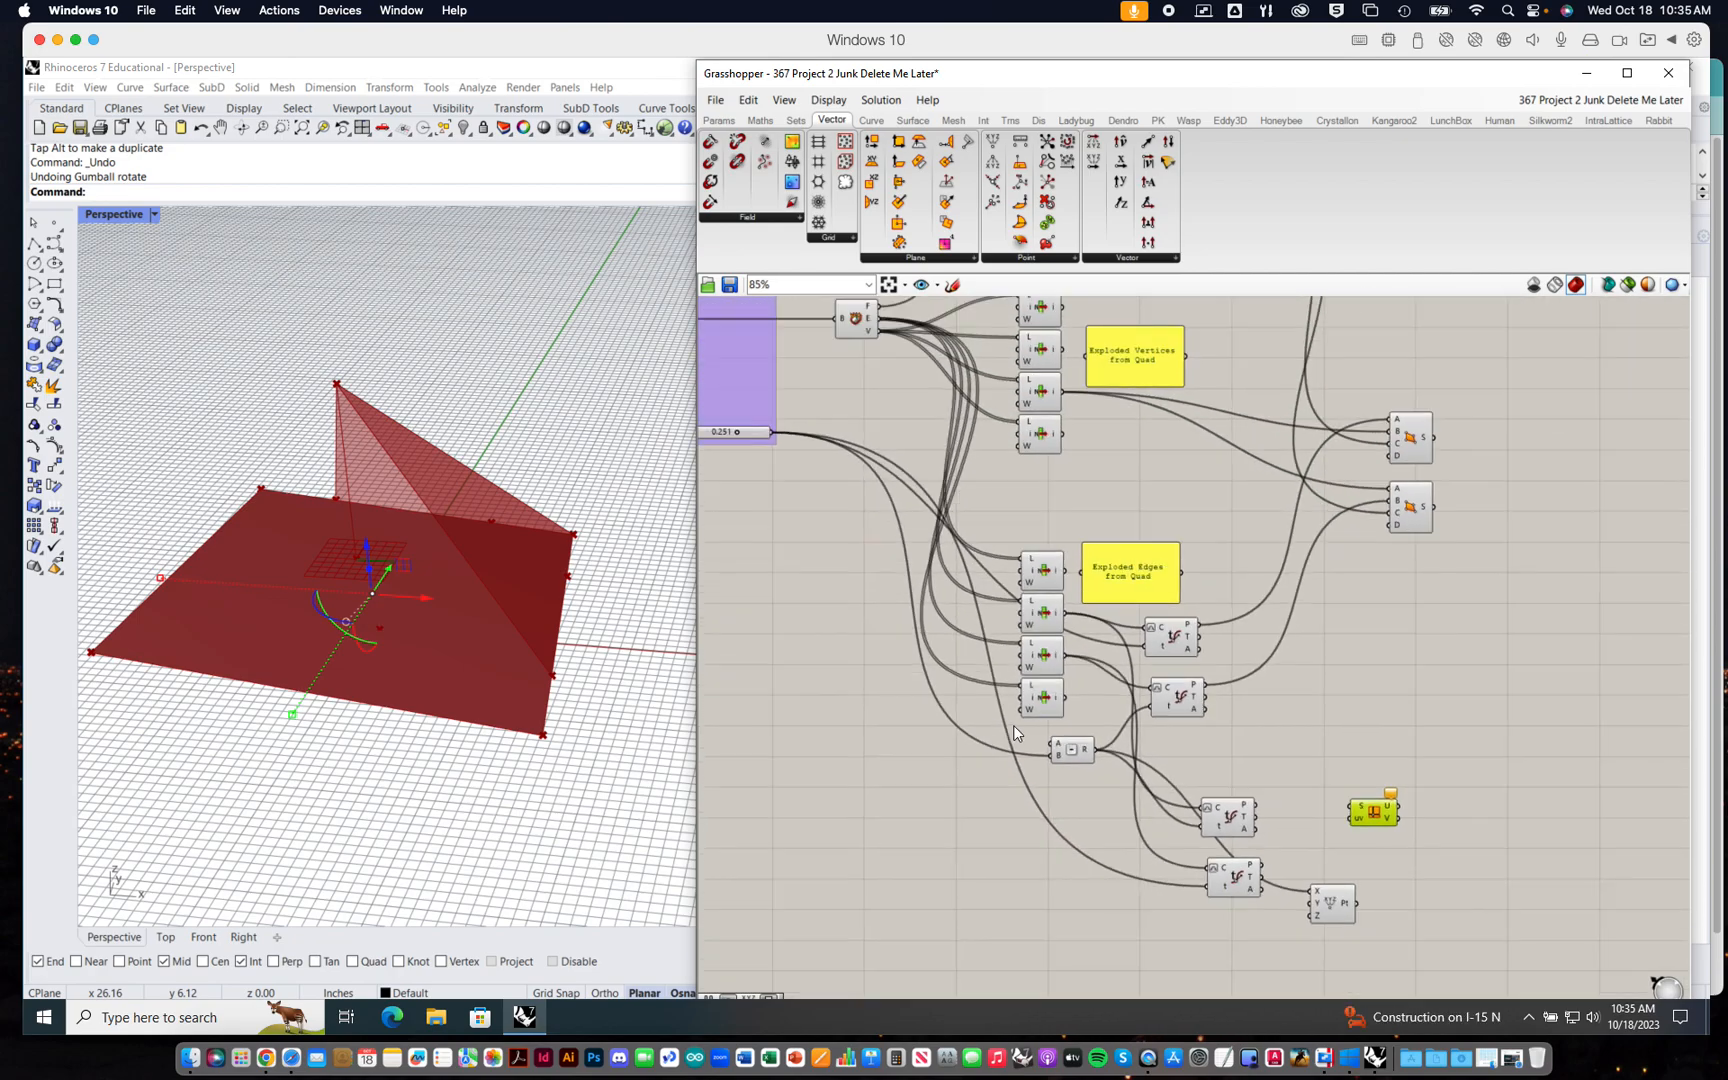
pyautogui.moveTo(918, 551); pyautogui.dragTo(924, 517, button='right')
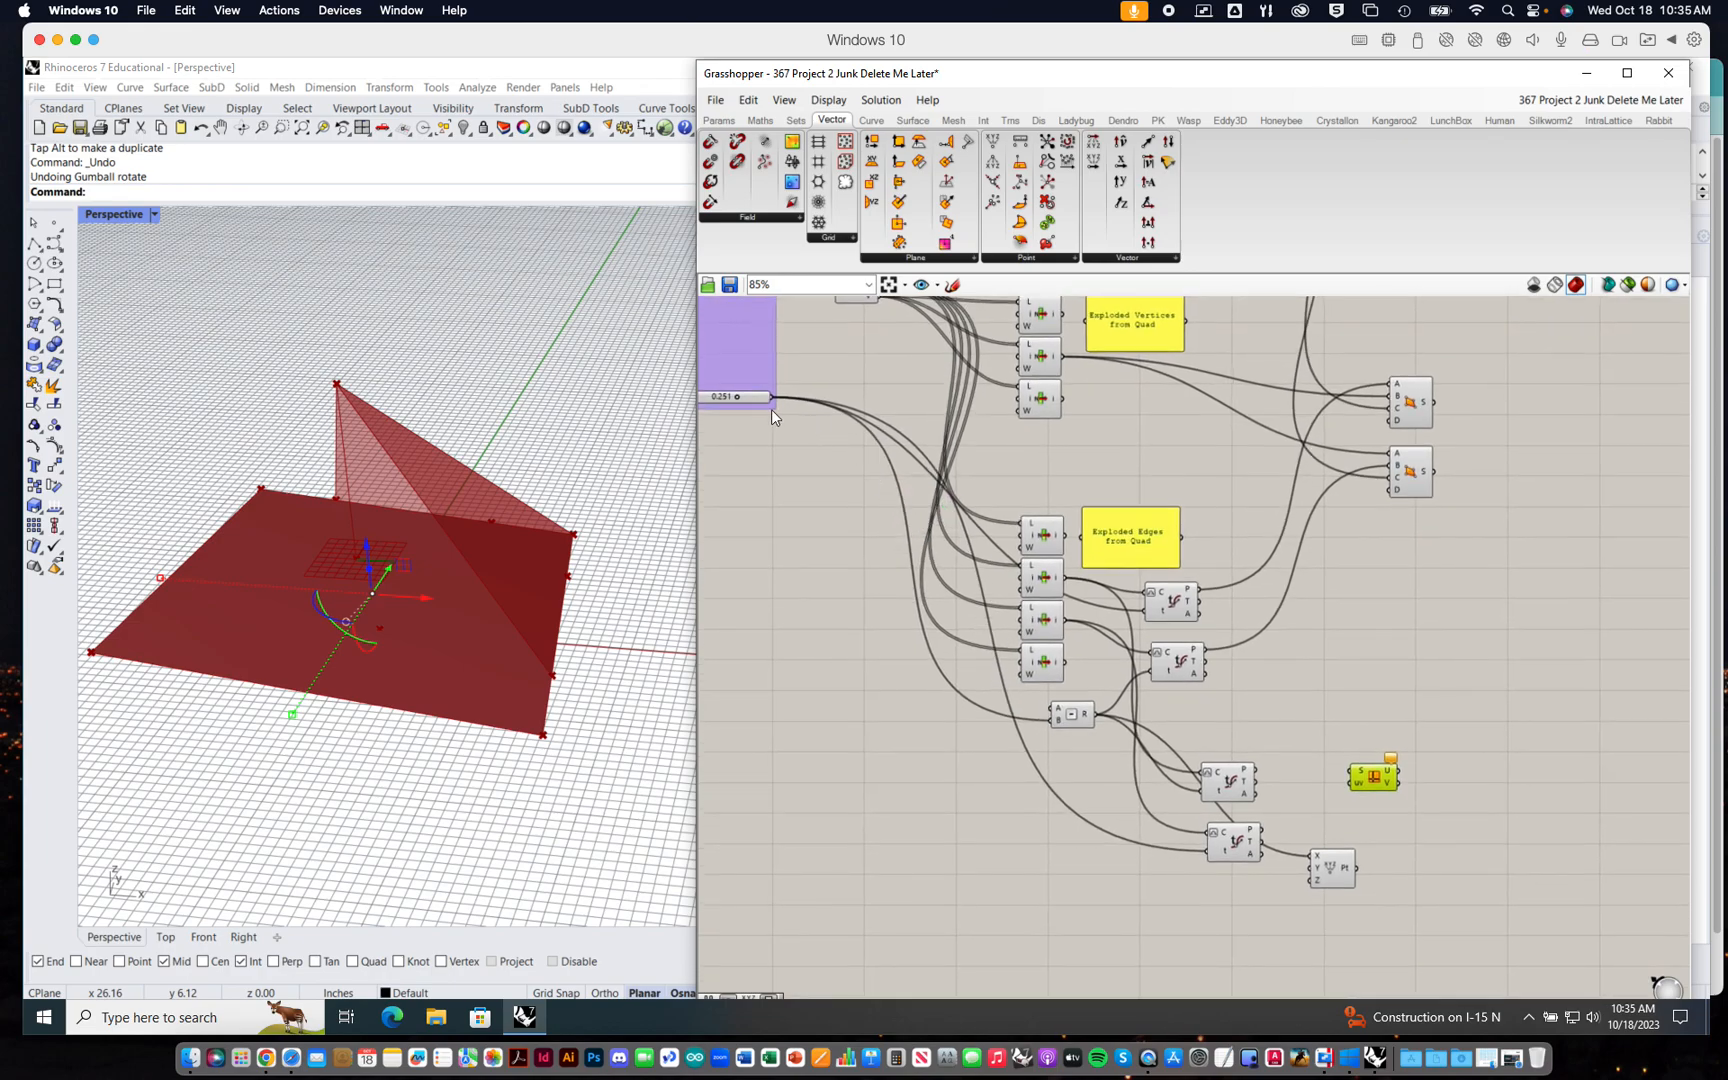
pyautogui.moveTo(771, 398); pyautogui.dragTo(1316, 868)
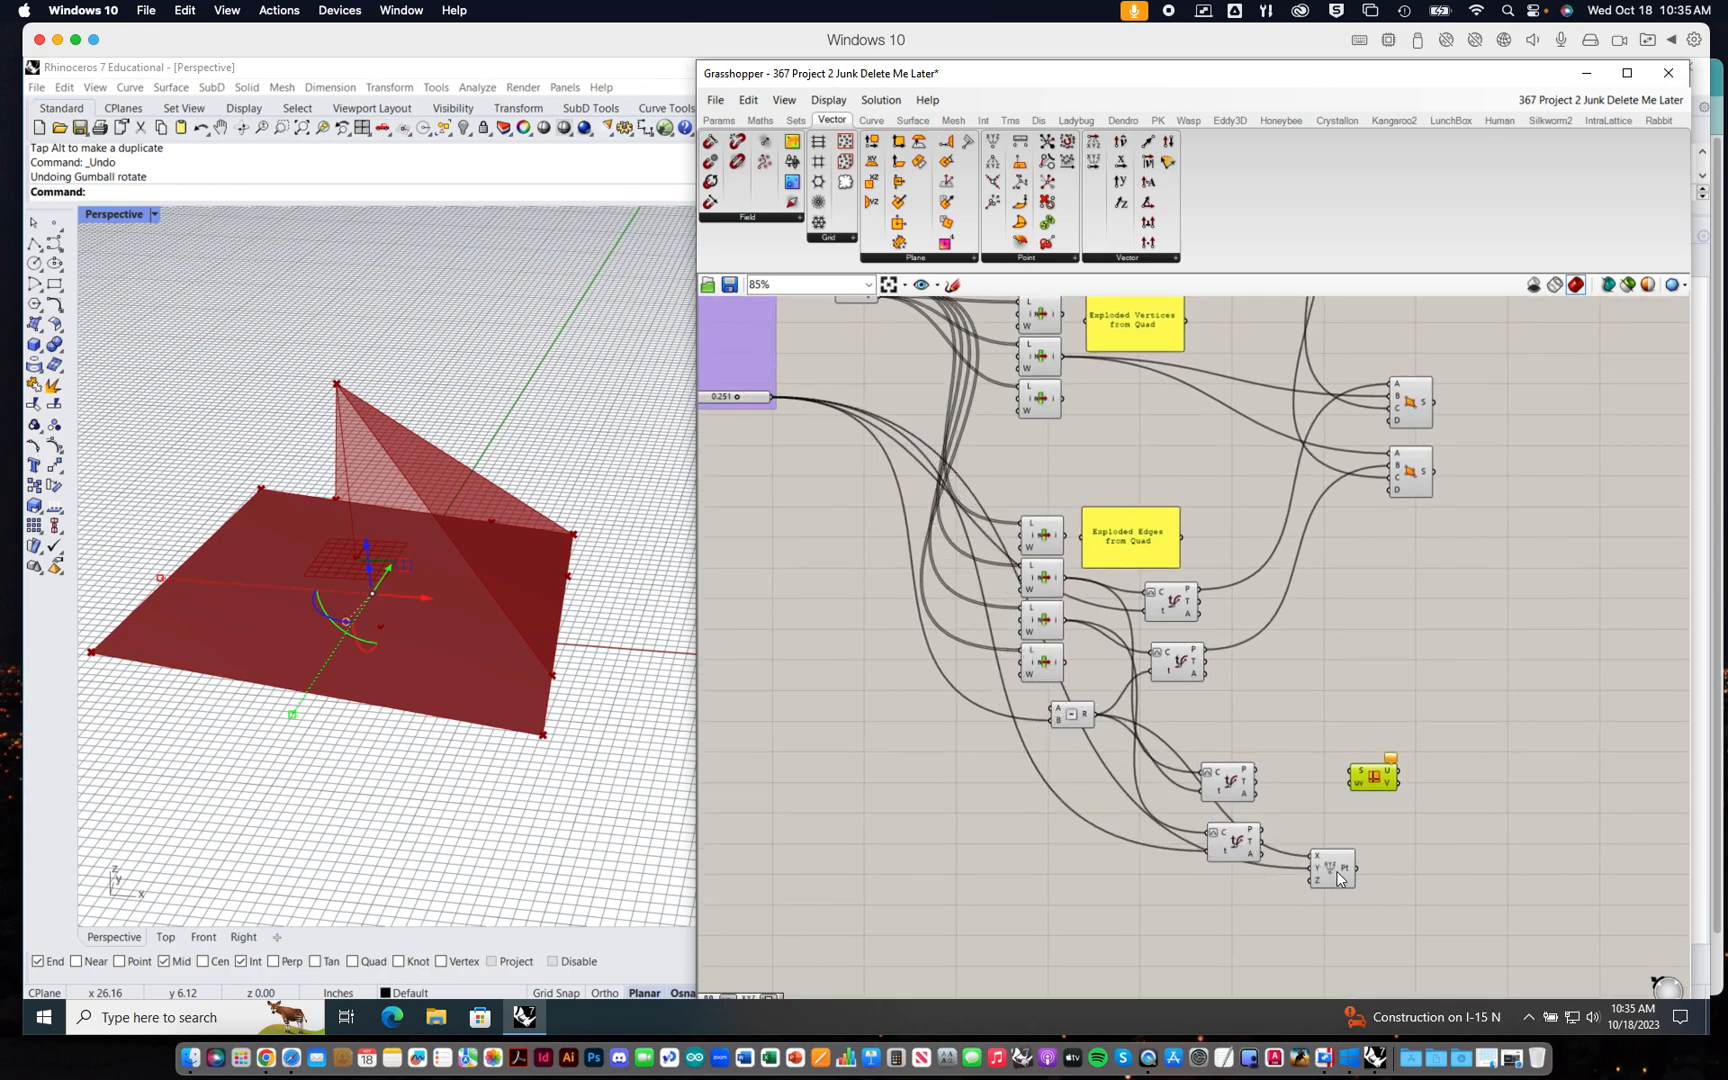
# - Connect the Construct Point's Pt output to the Iso Curve's uv input
pyautogui.moveTo(1345, 872)
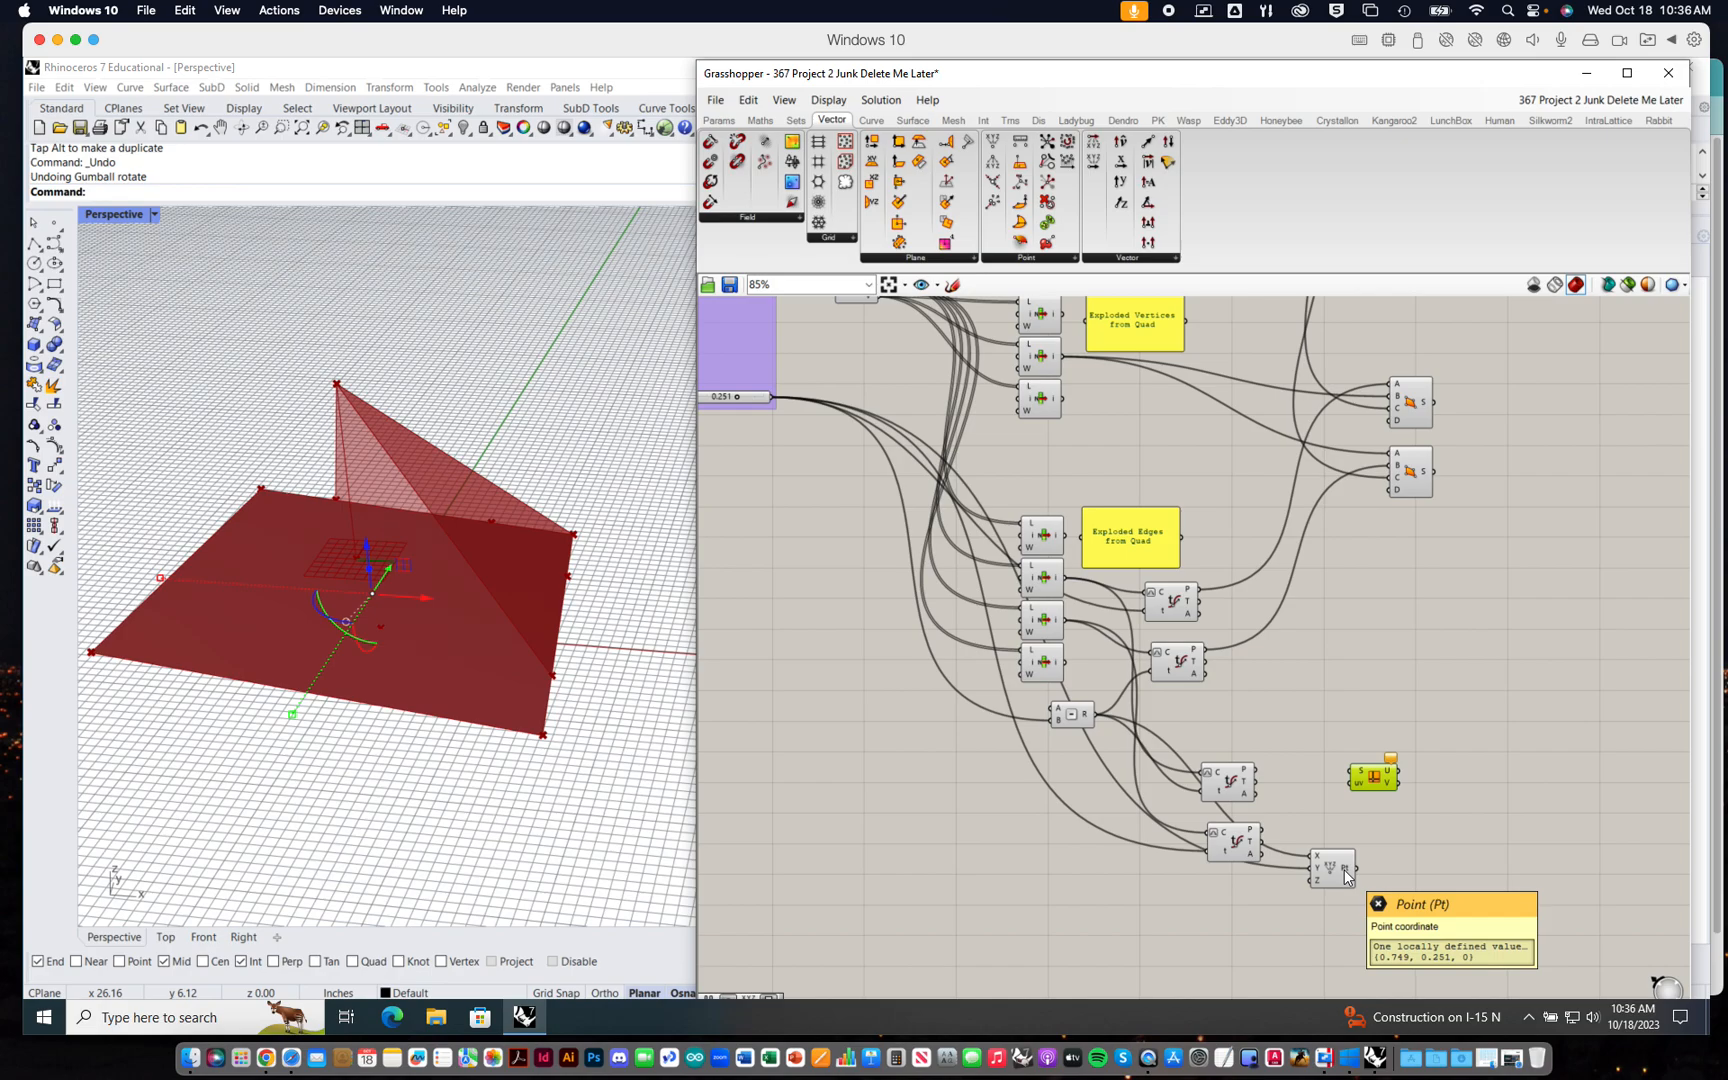
pyautogui.click(1350, 866)
pyautogui.moveTo(1356, 867); pyautogui.dragTo(1352, 783)
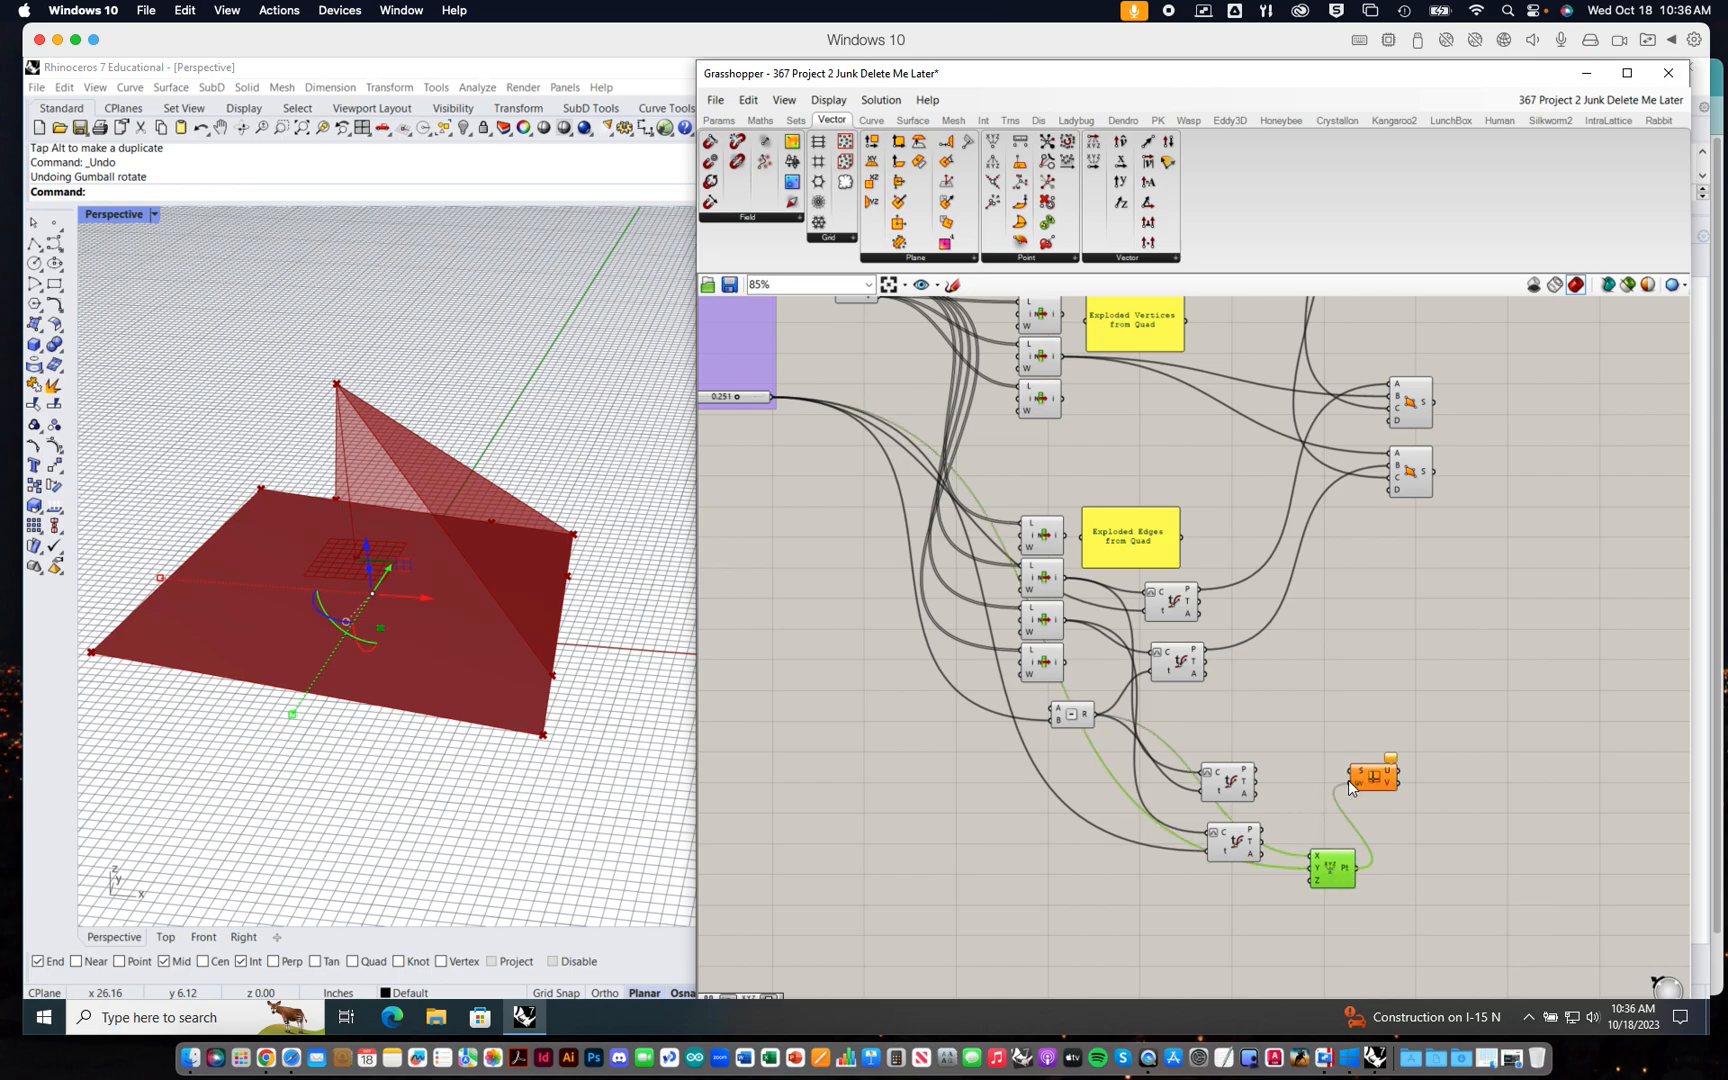
# - Connect the Deconstruct Brep's F output to the Iso Curve's S input and reparameterize that input
pyautogui.moveTo(1446, 844); pyautogui.dragTo(1532, 855, button='right')
pyautogui.moveTo(1112, 566); pyautogui.dragTo(1188, 566, button='right')
pyautogui.click(1100, 333)
pyautogui.moveTo(1100, 333); pyautogui.dragTo(1551, 818)
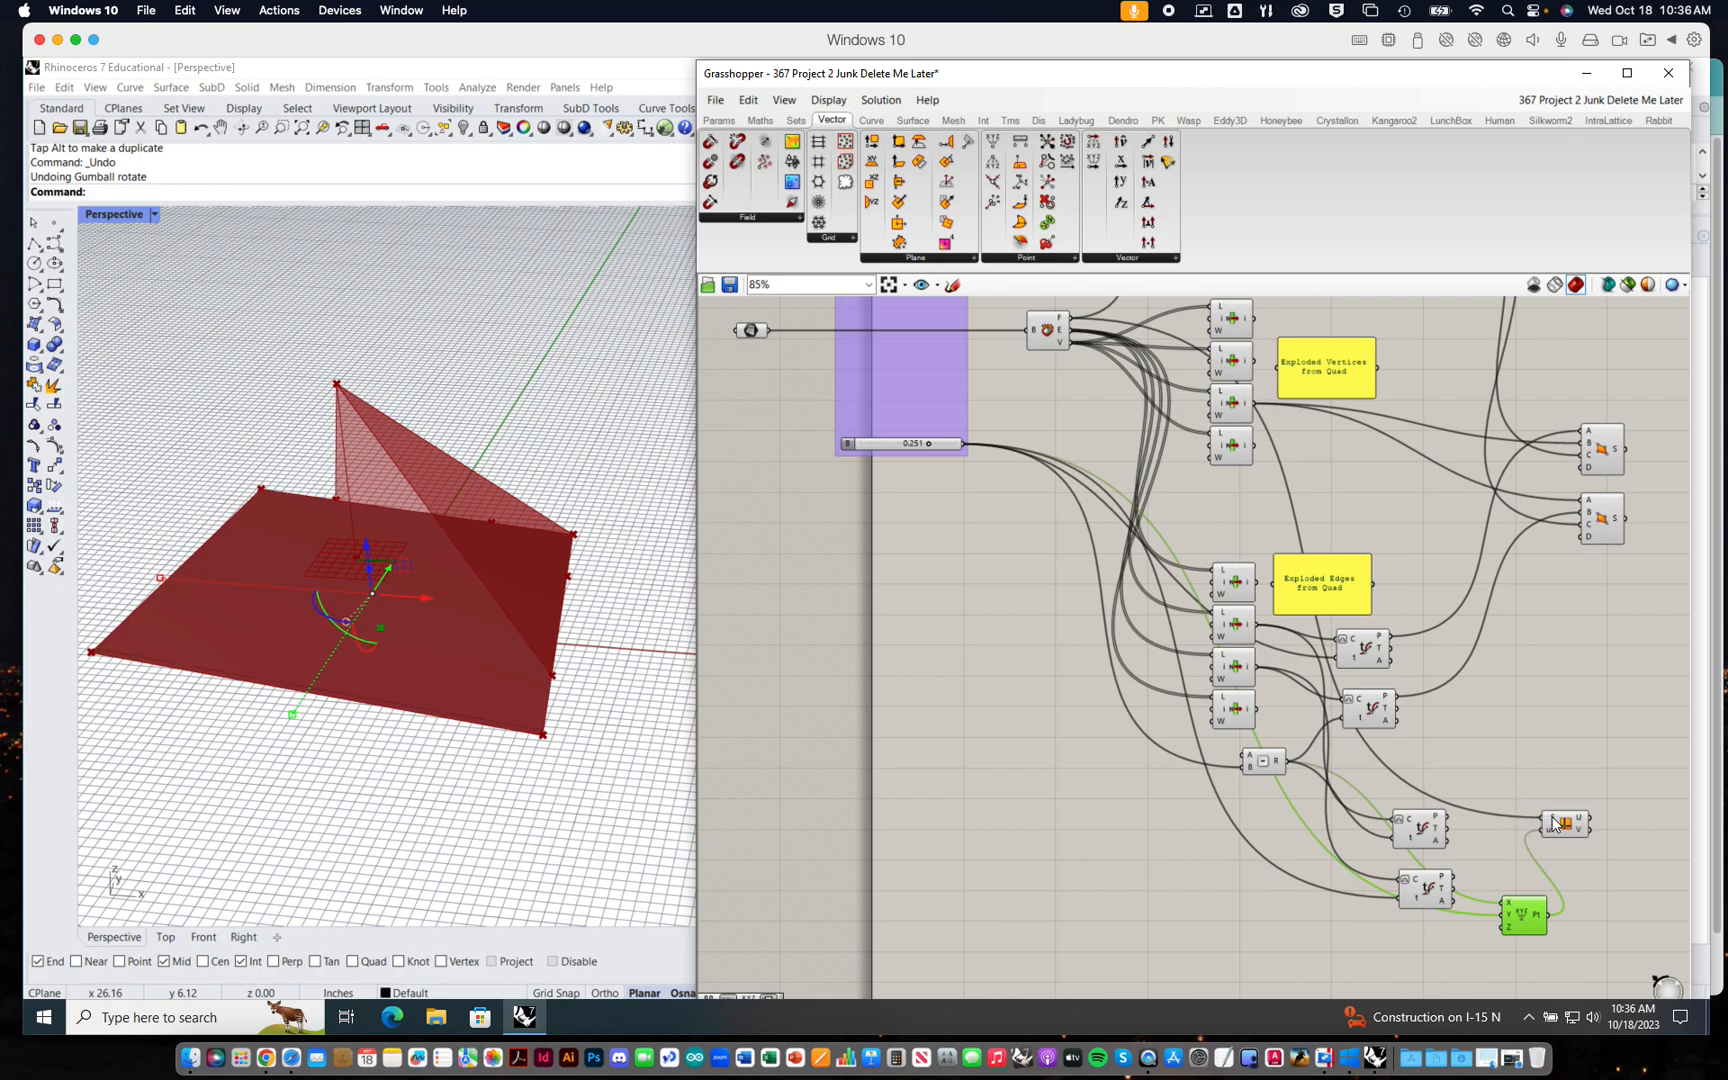
pyautogui.rightClick(1554, 821)
pyautogui.click(1567, 842)
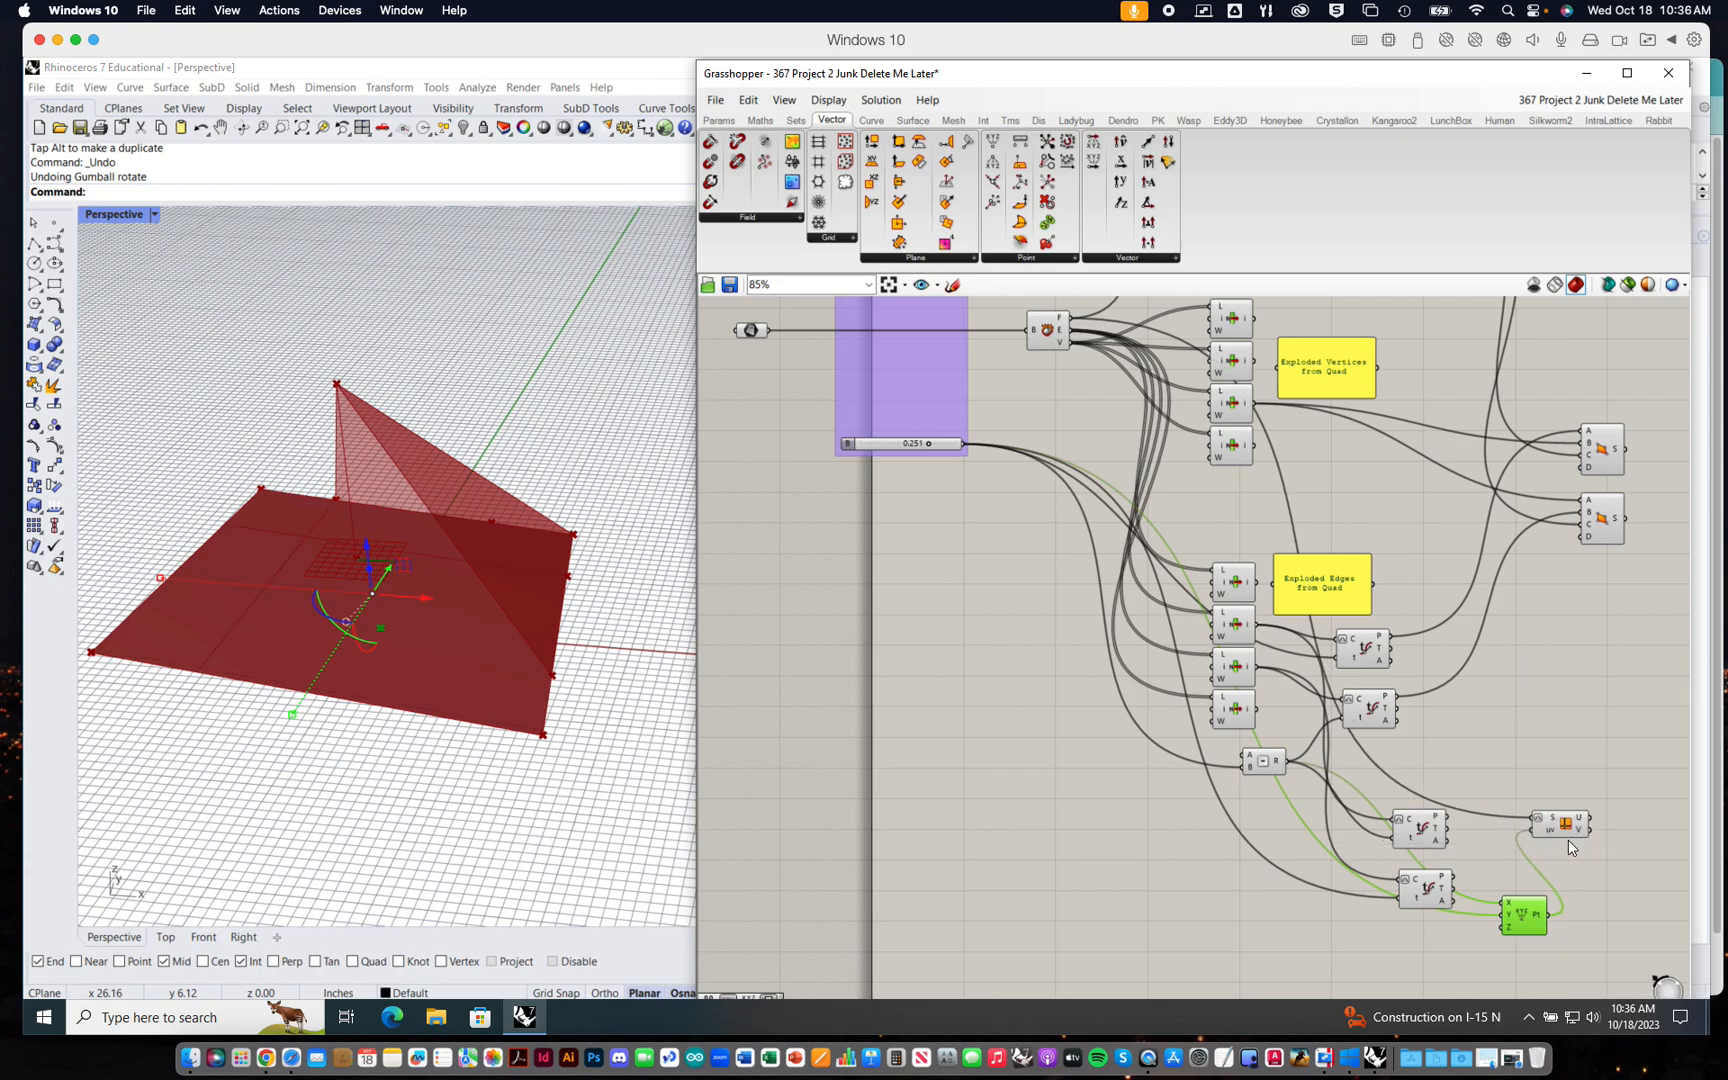
# - Examine in the Rhino viewport which isocurves and edge points the Iso Curve, Construct Point and Evaluate Curve components produce
pyautogui.click(1563, 824)
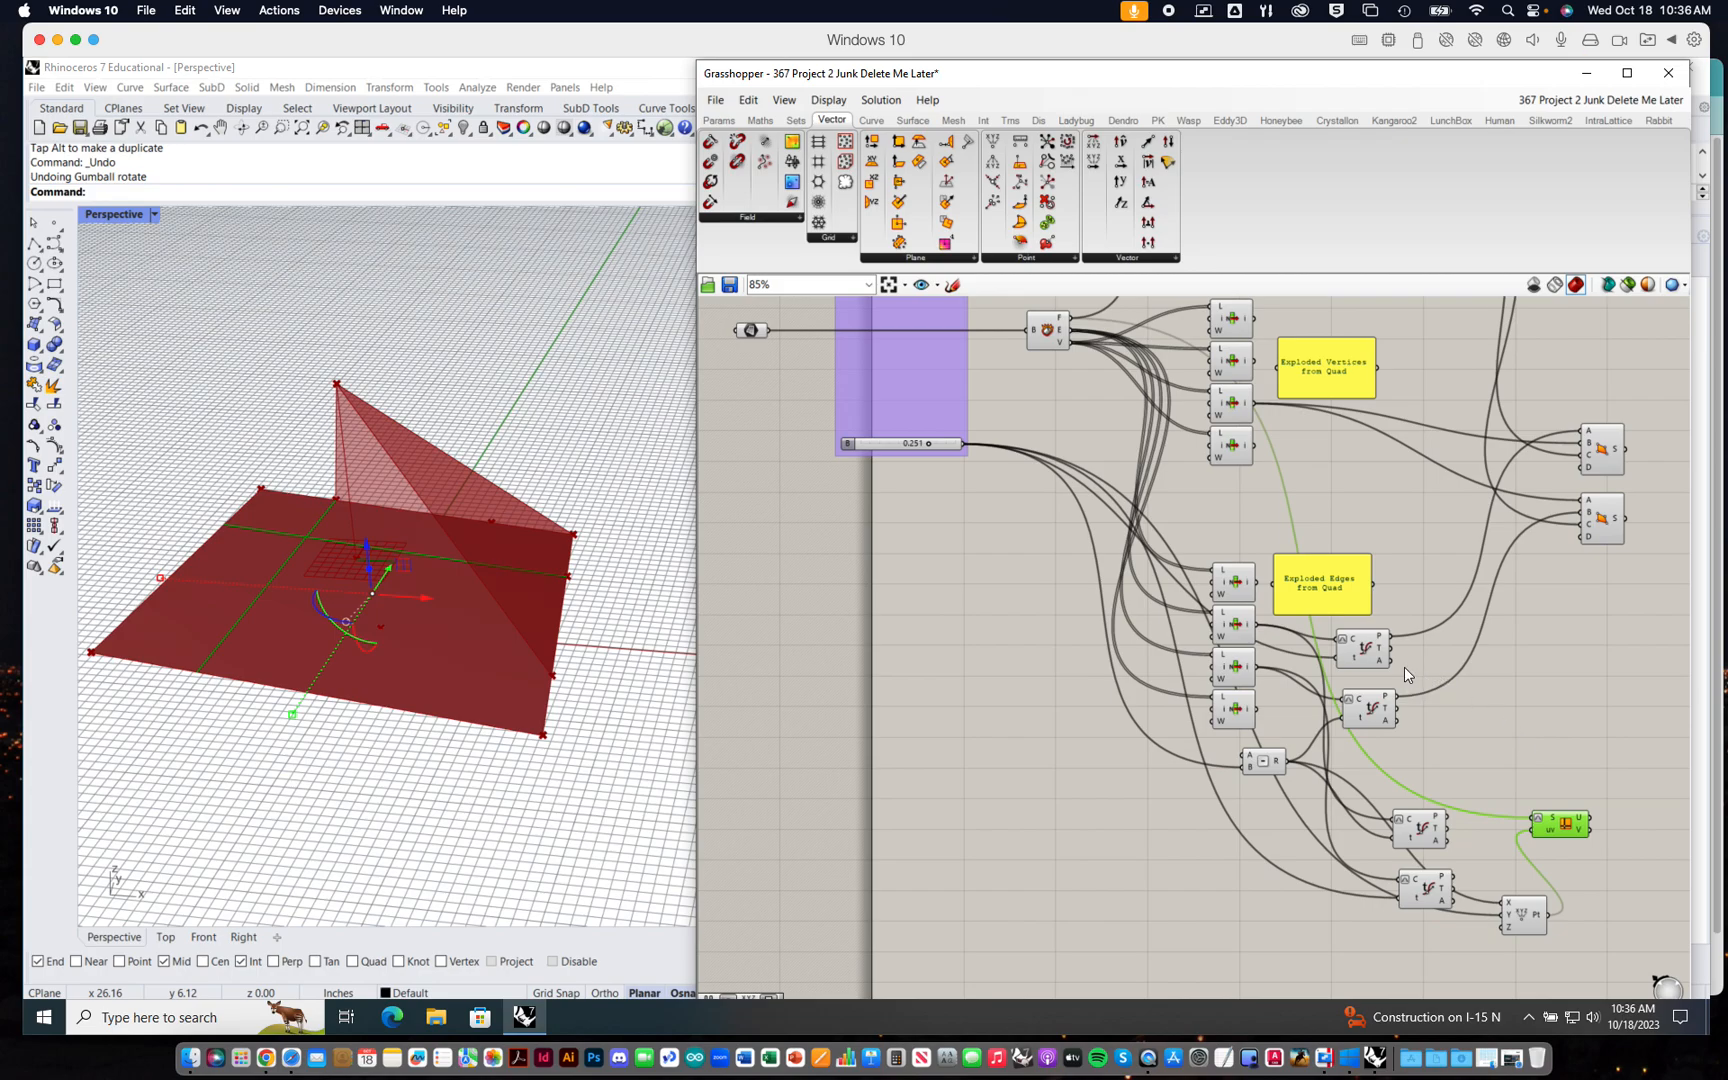
pyautogui.moveTo(1209, 818); pyautogui.dragTo(1153, 799, button='right')
pyautogui.moveTo(1353, 665); pyautogui.dragTo(1316, 657, button='right')
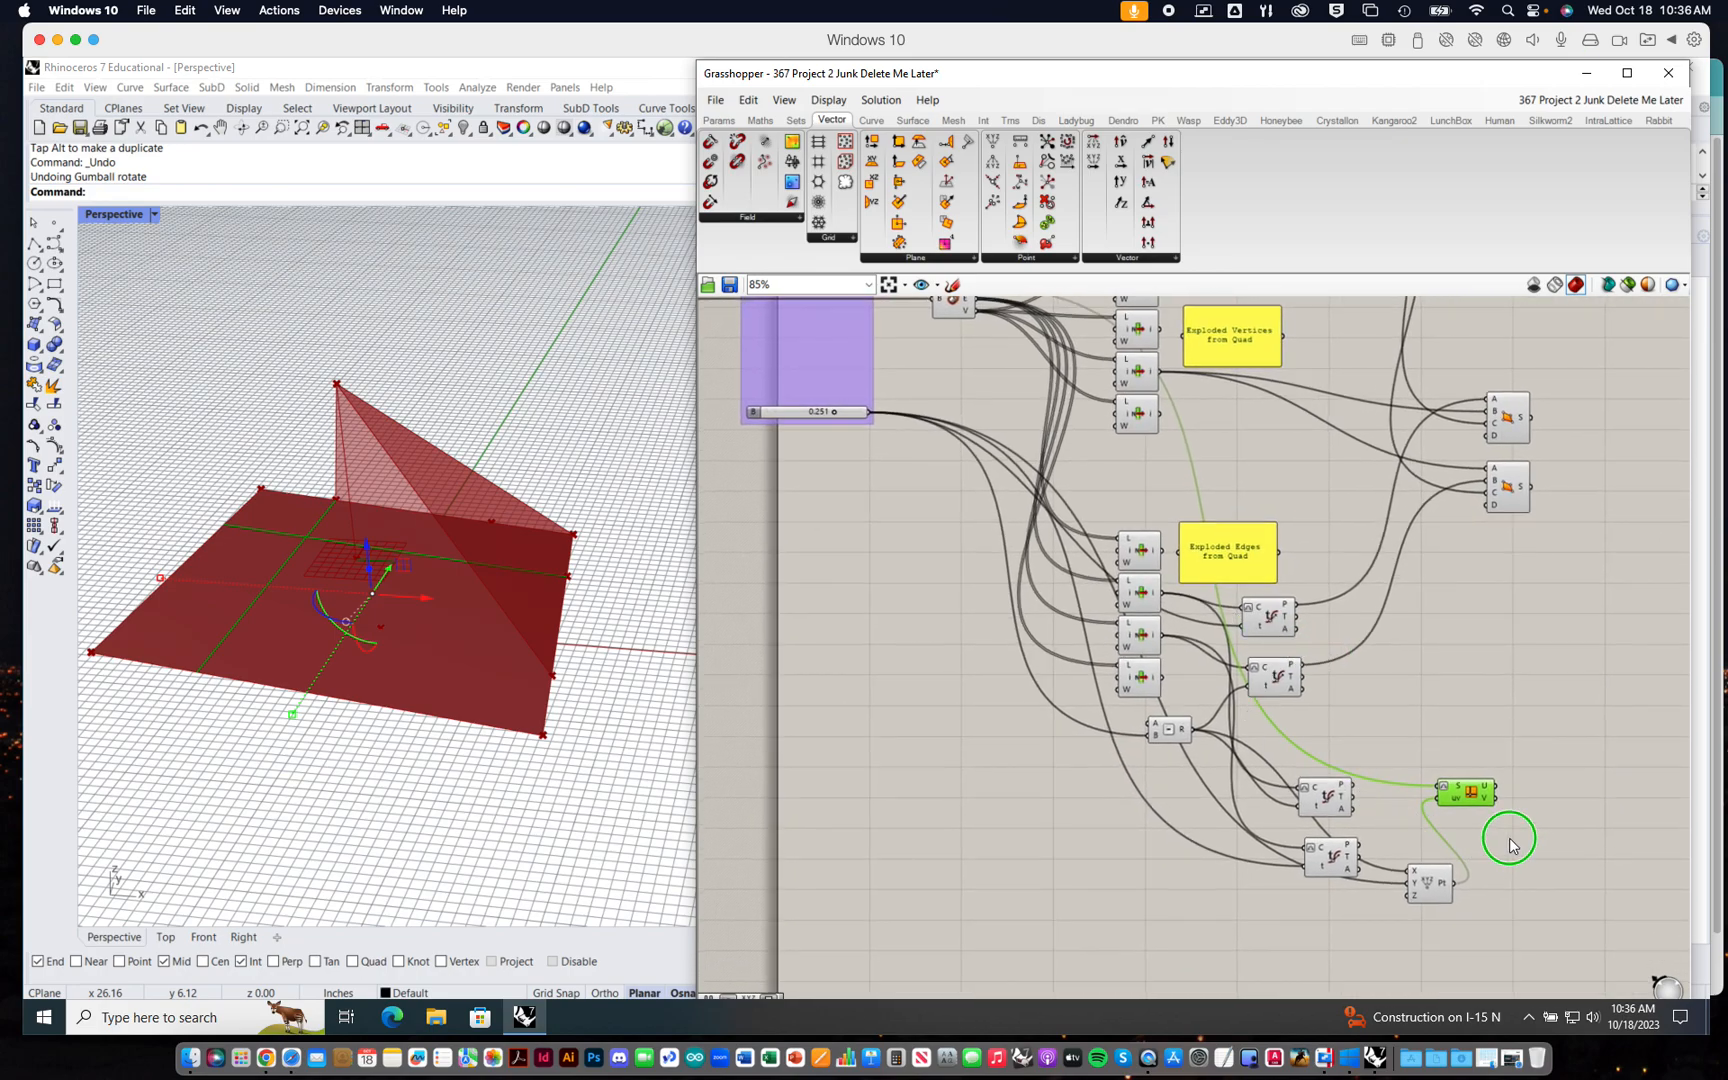
pyautogui.moveTo(1504, 841); pyautogui.dragTo(1482, 825, button='right')
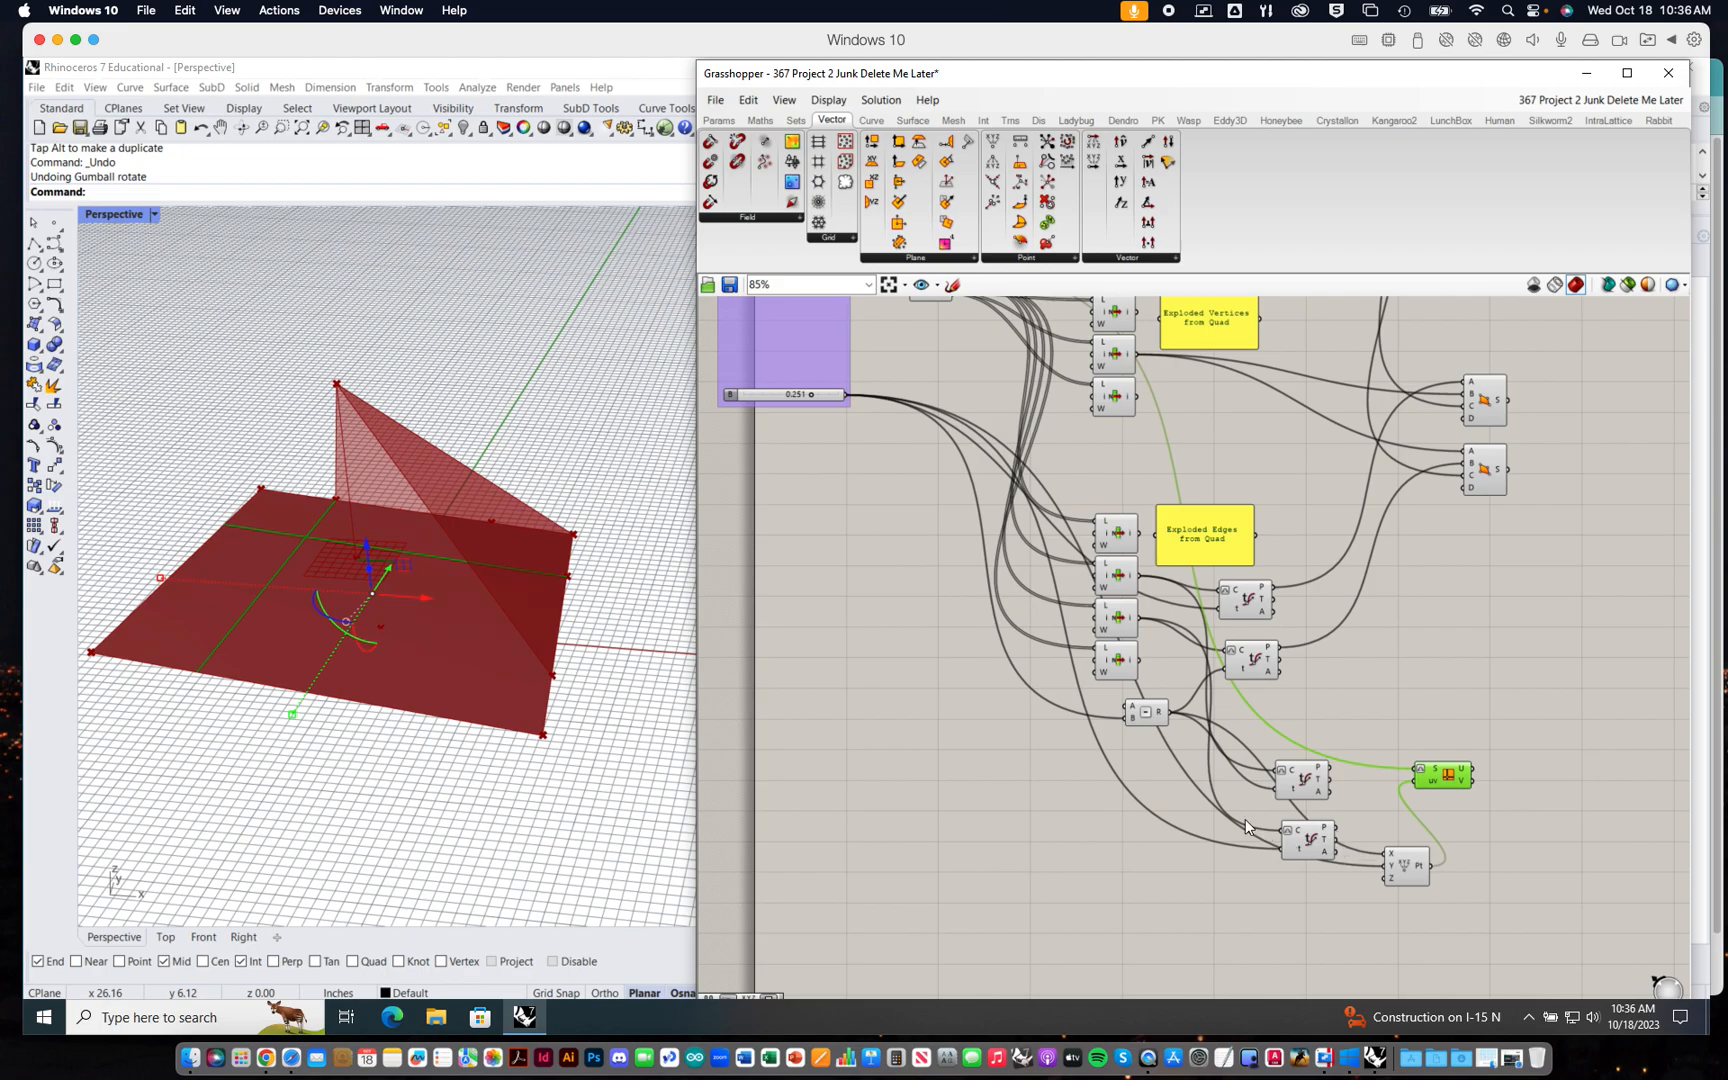
pyautogui.click(1420, 874)
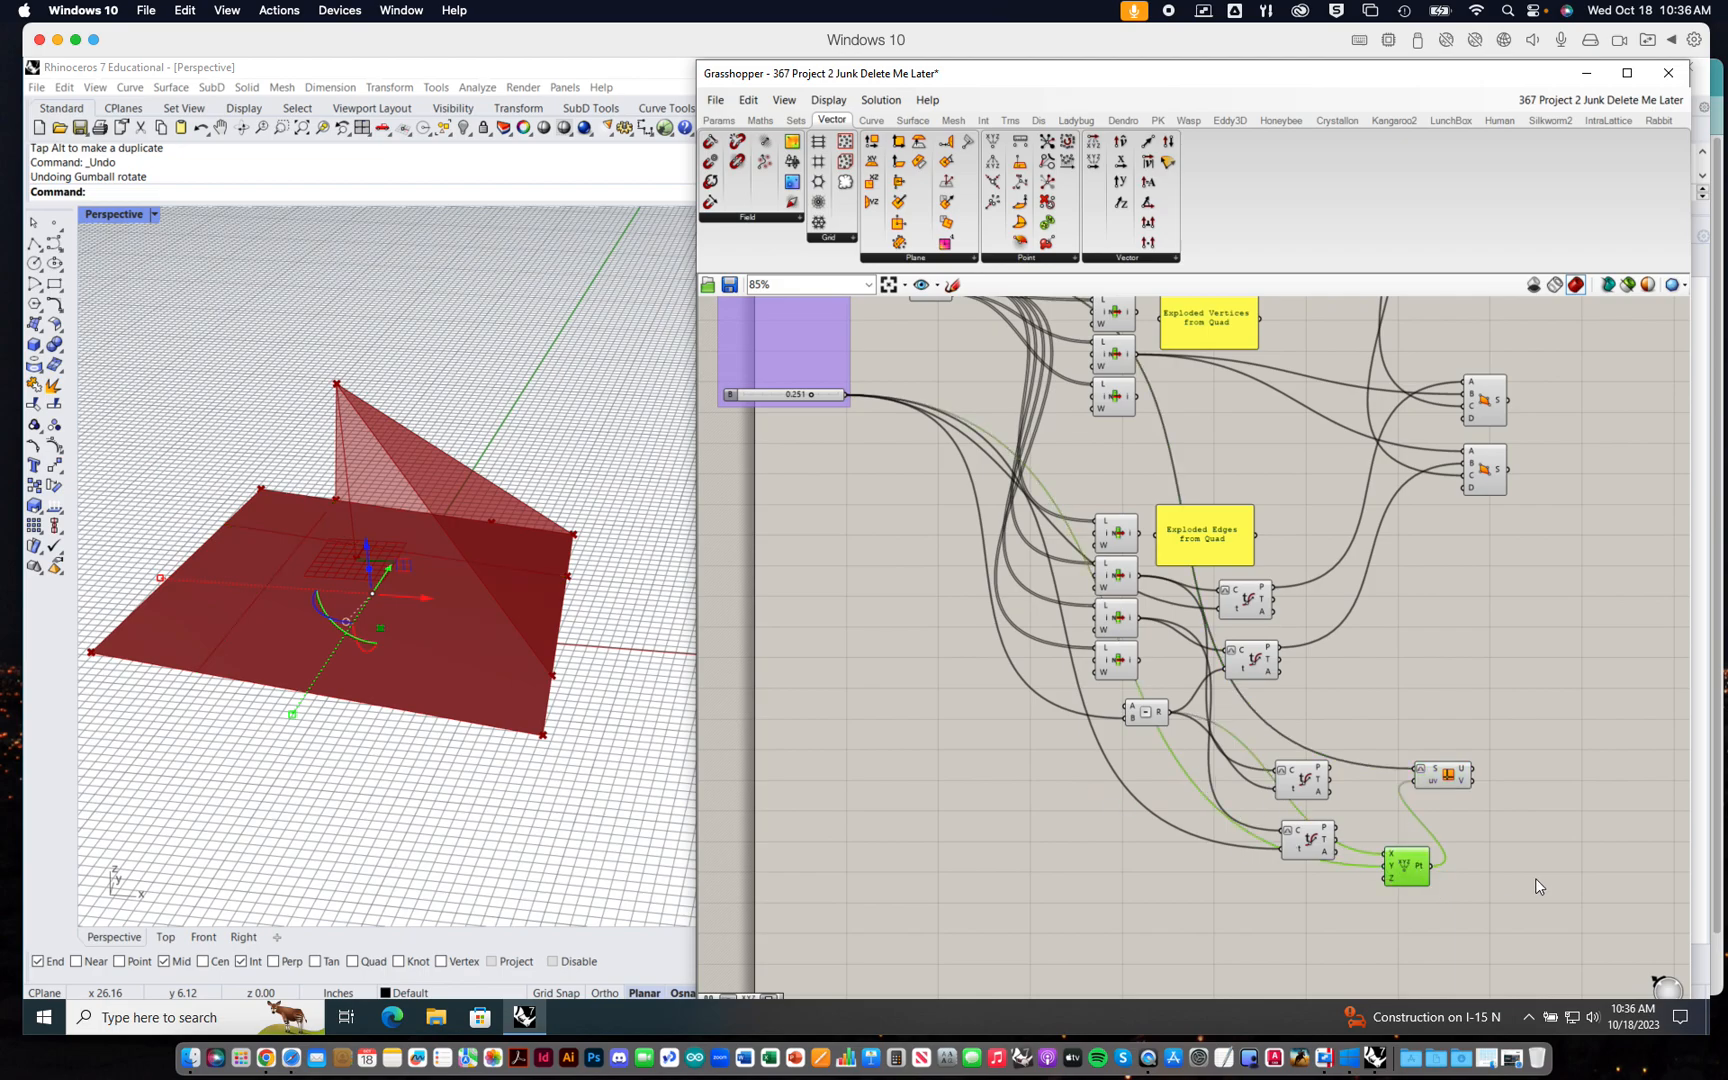
pyautogui.click(1440, 780)
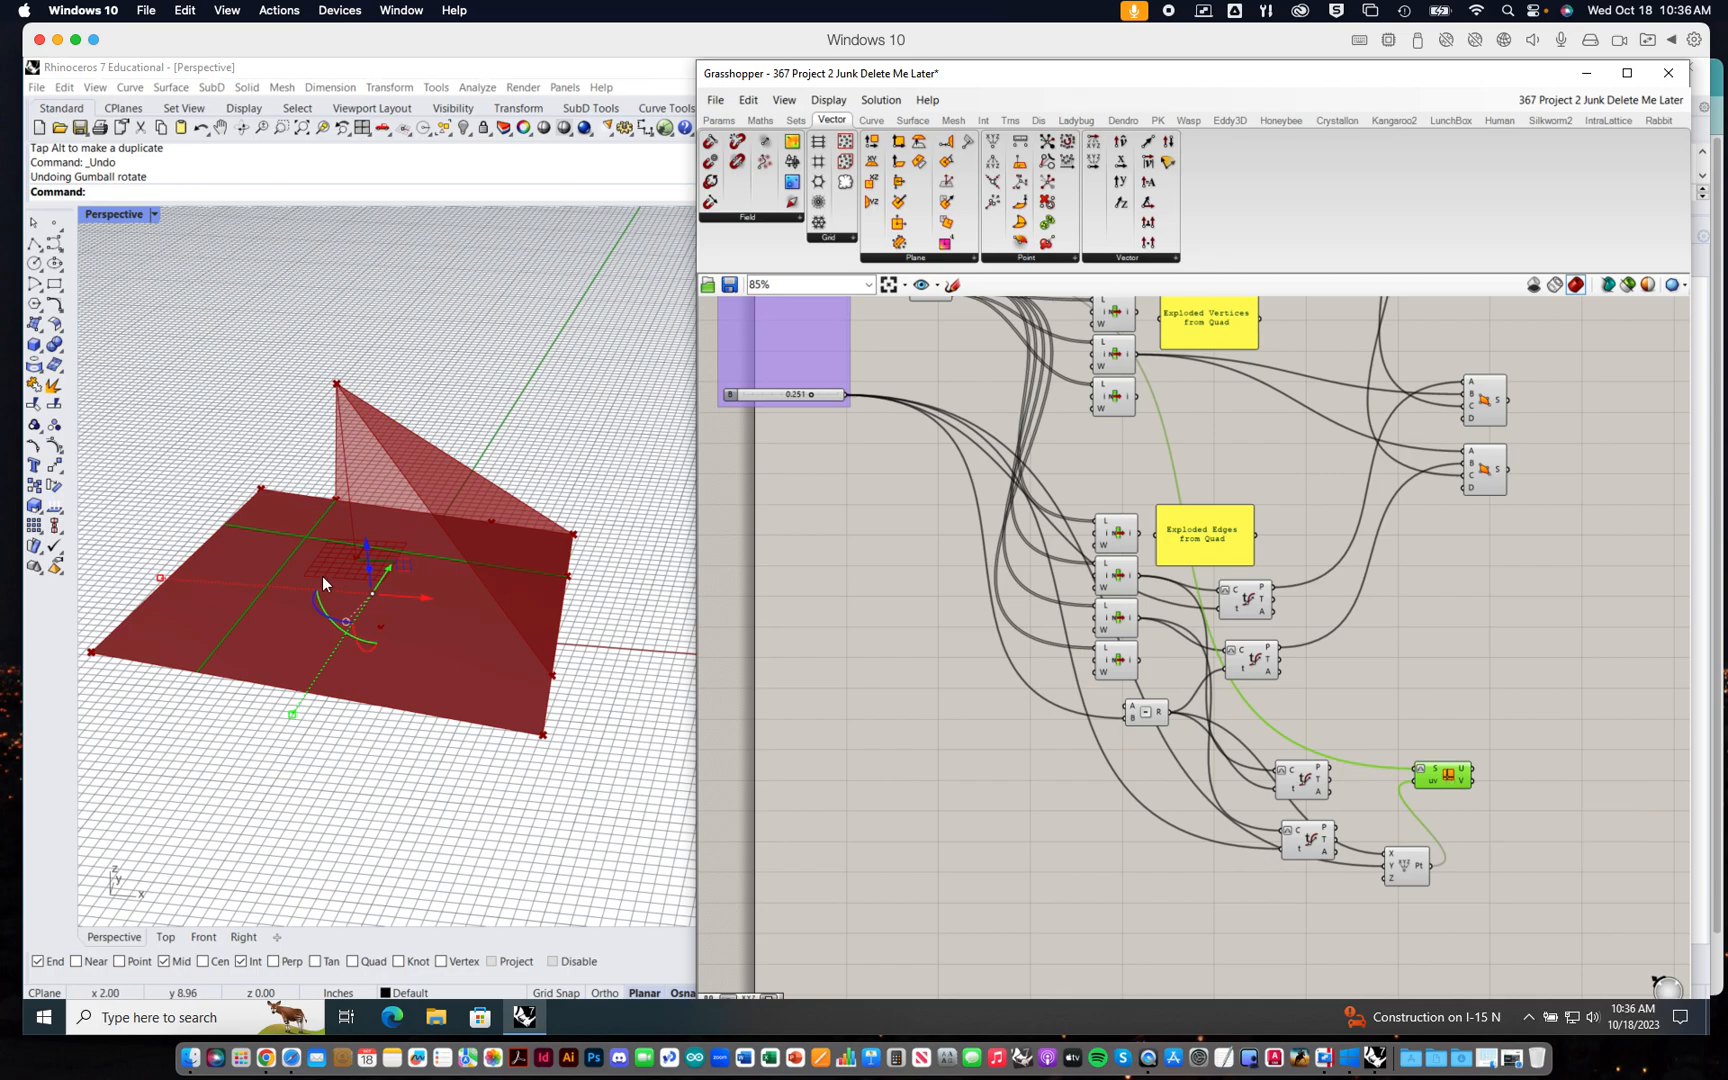
pyautogui.click(1255, 662)
pyautogui.click(1244, 595)
pyautogui.click(1304, 777)
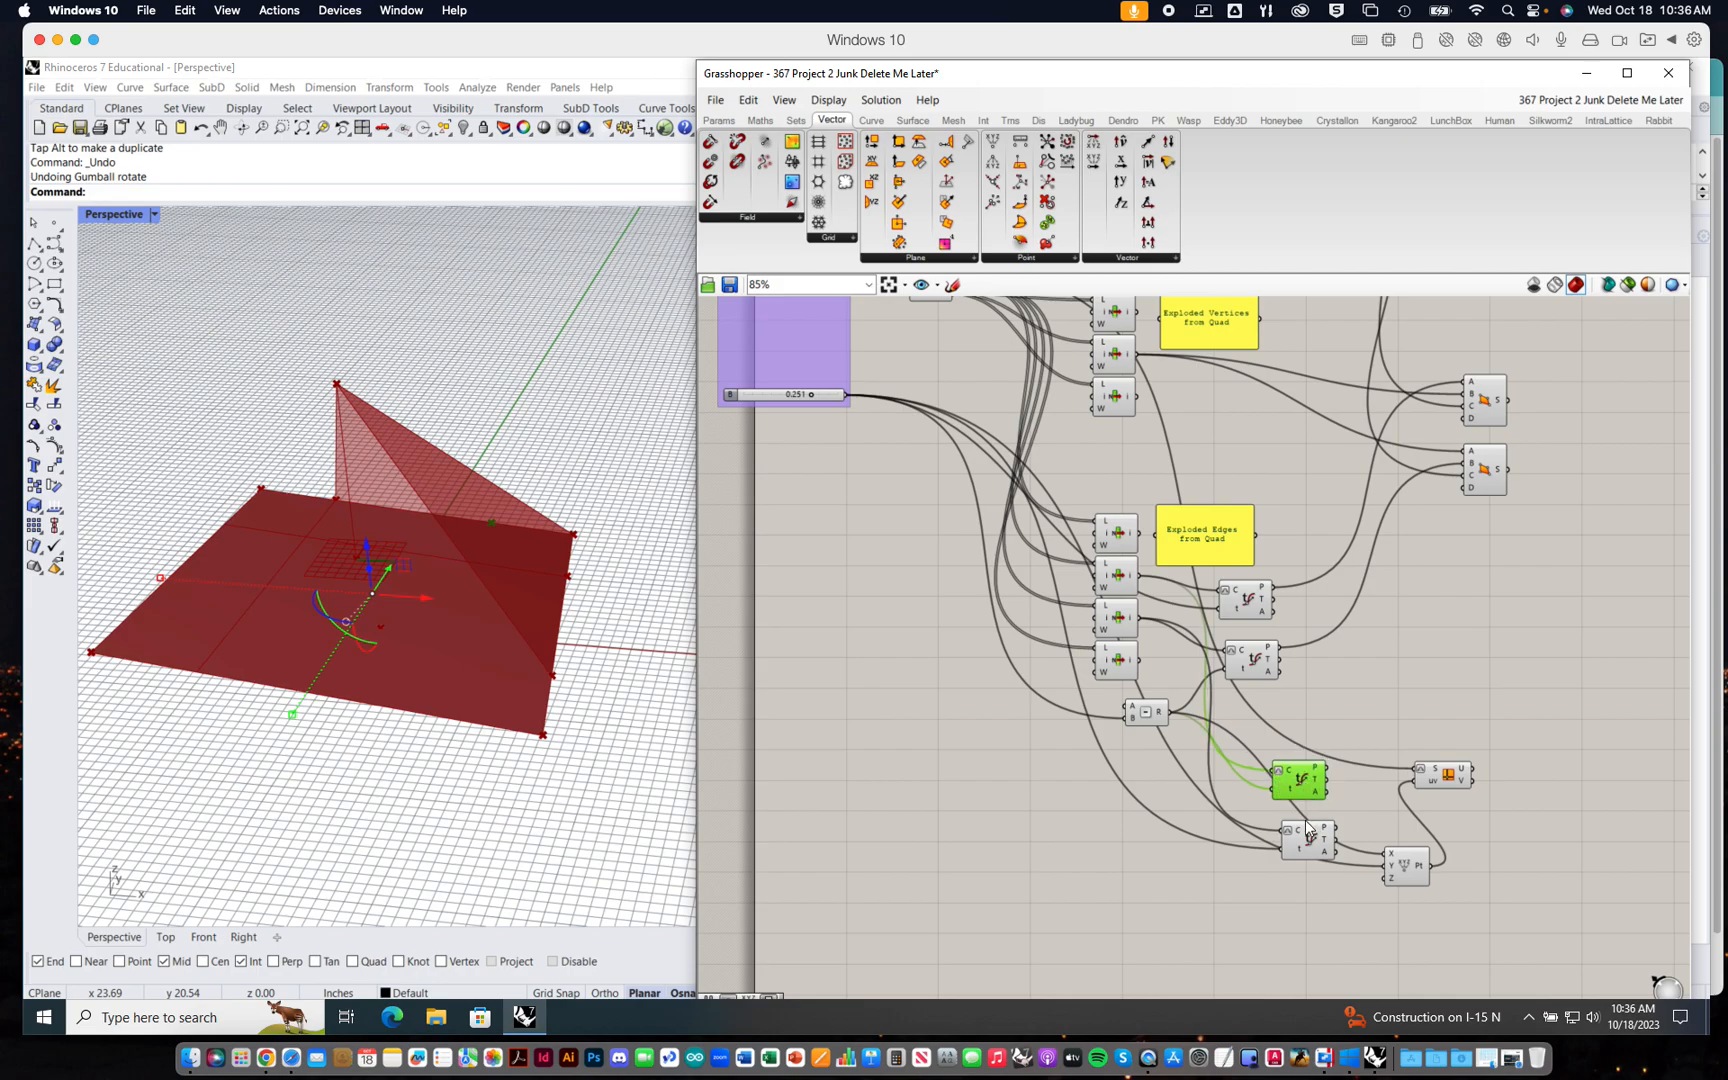
# - Align the third Evaluate Curve above the fourth one and examine the Iso Curve's isocurves and its Construct Point wiring
pyautogui.moveTo(1294, 789)
pyautogui.mouseDown()
pyautogui.moveTo(1340, 792)
pyautogui.moveTo(1303, 792)
pyautogui.mouseUp()
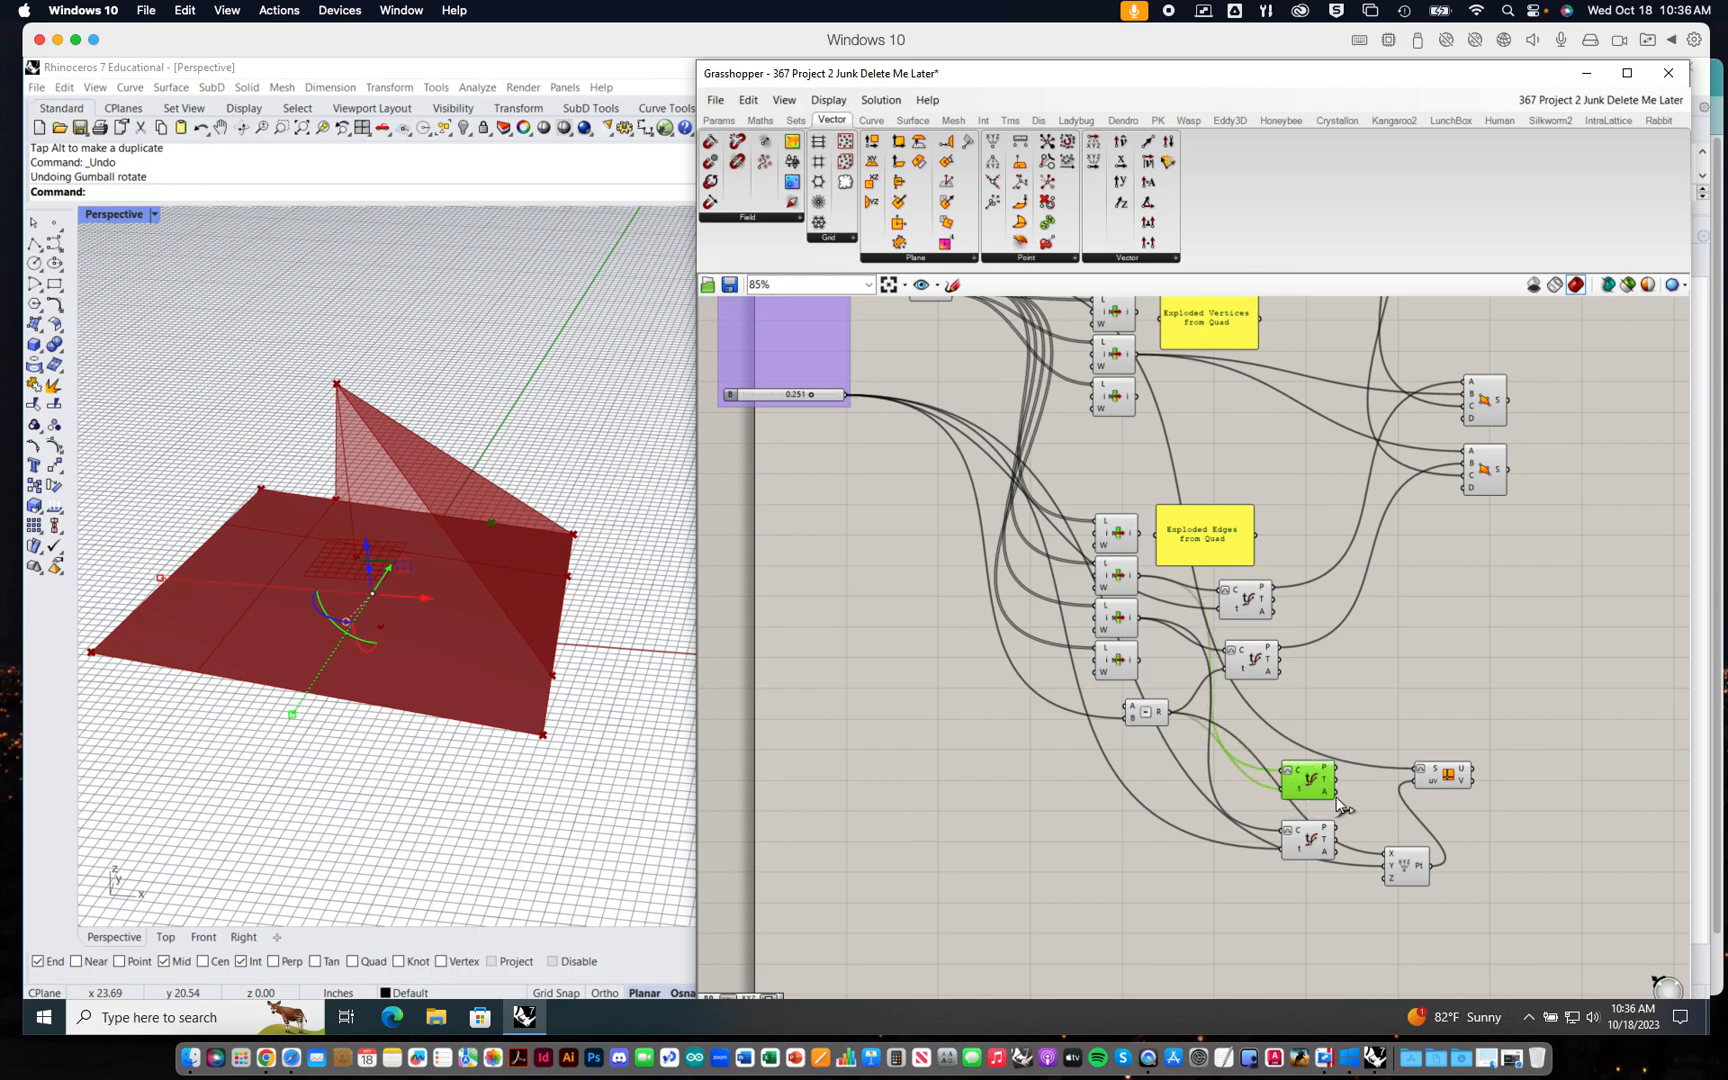
pyautogui.click(1405, 876)
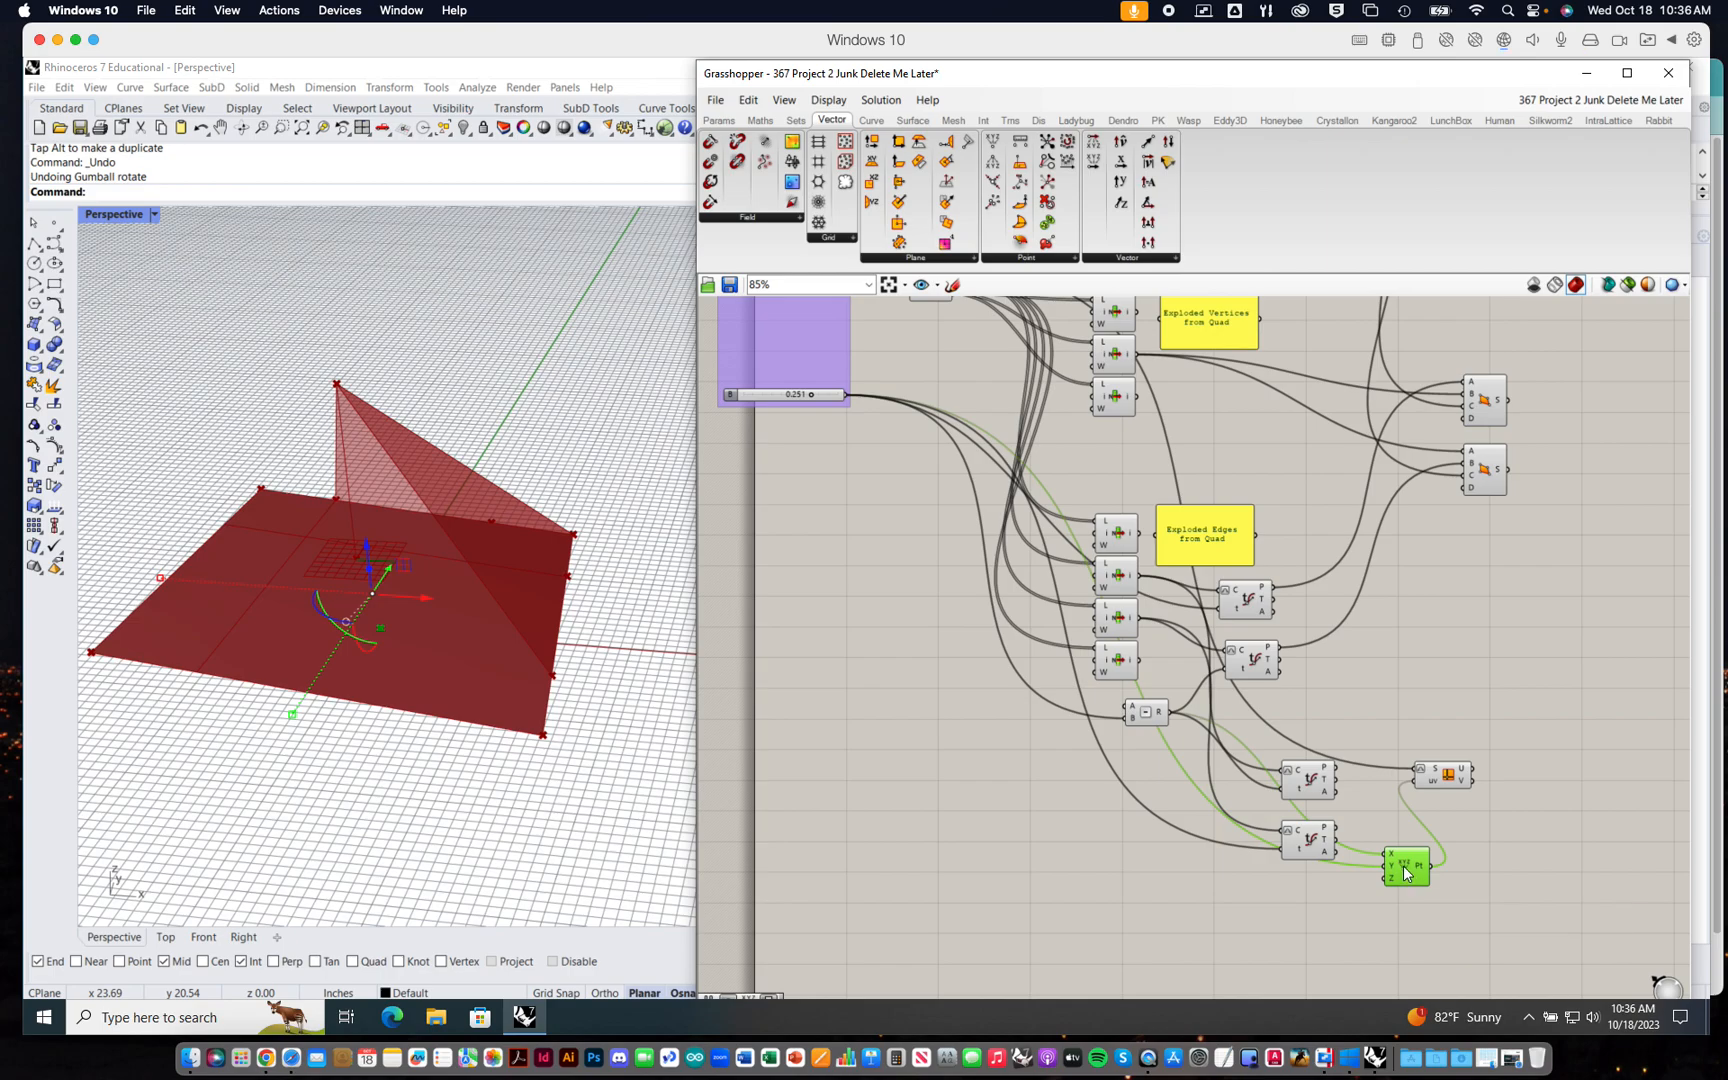
pyautogui.moveTo(1321, 764)
pyautogui.mouseDown(button='right')
pyautogui.moveTo(1340, 806)
pyautogui.moveTo(1322, 786)
pyautogui.mouseUp(button='right')
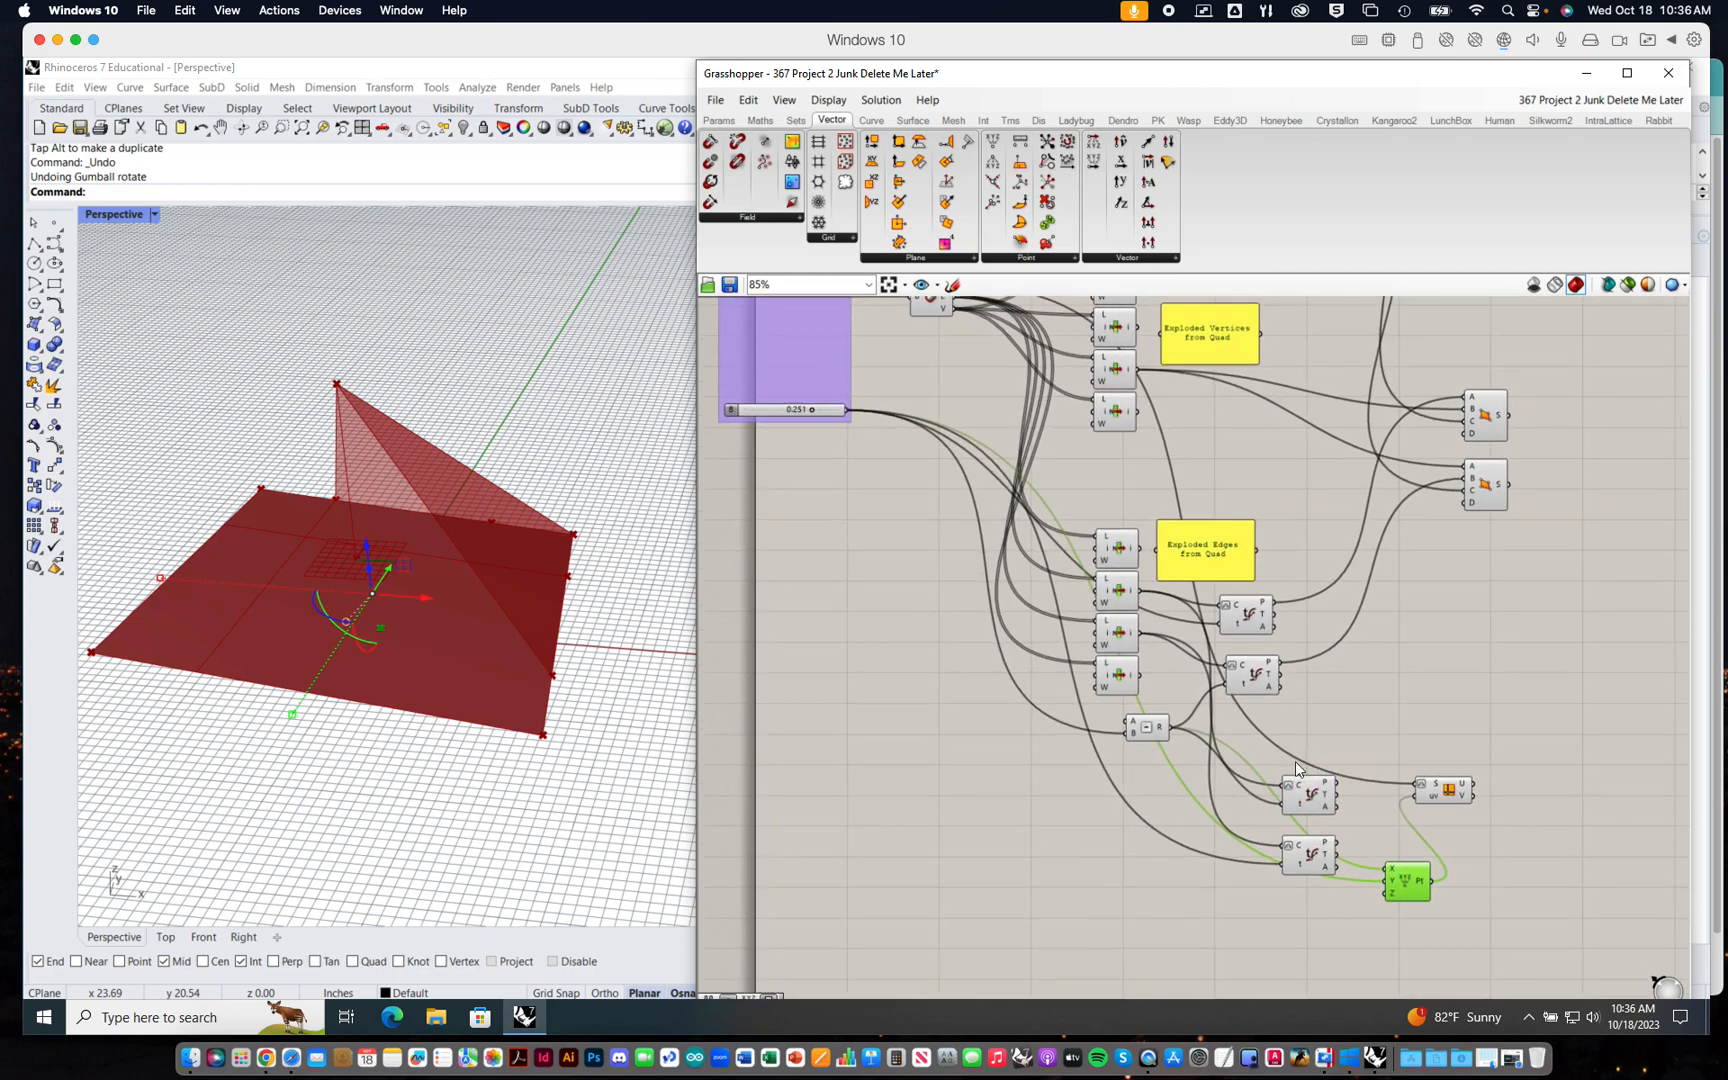
pyautogui.click(879, 531)
pyautogui.moveTo(847, 410); pyautogui.dragTo(988, 778)
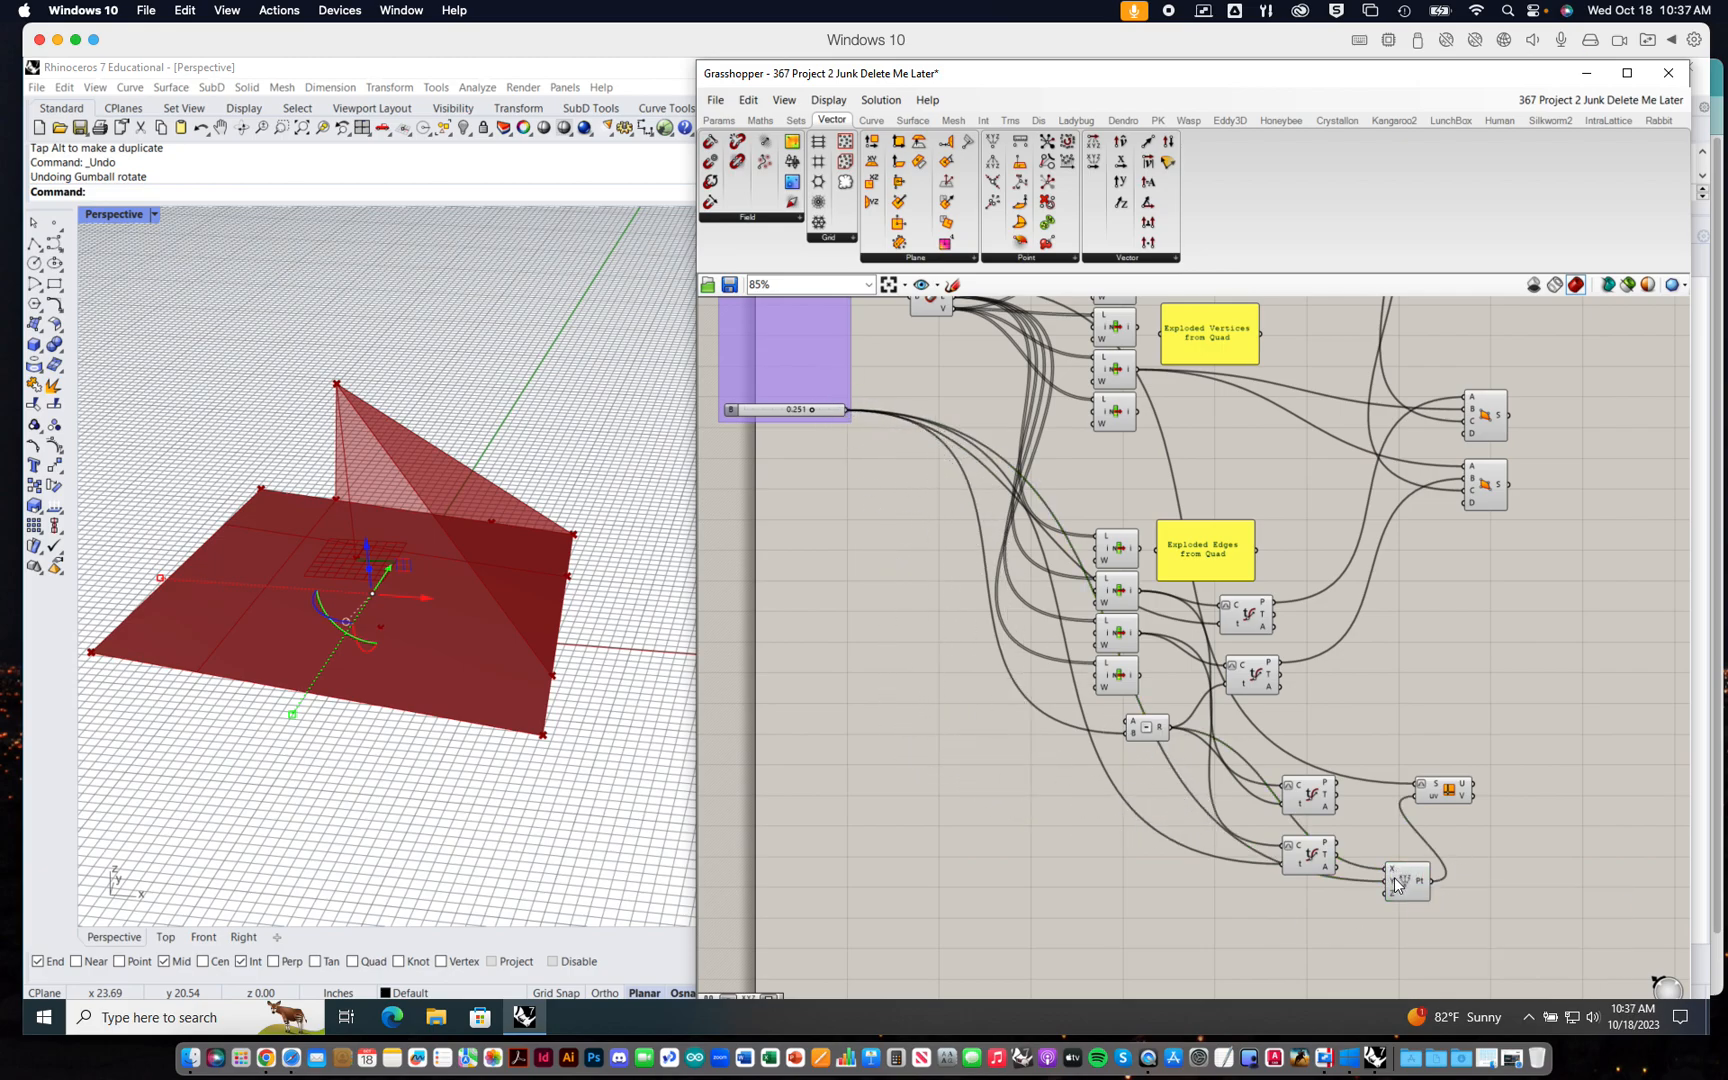
pyautogui.click(1449, 795)
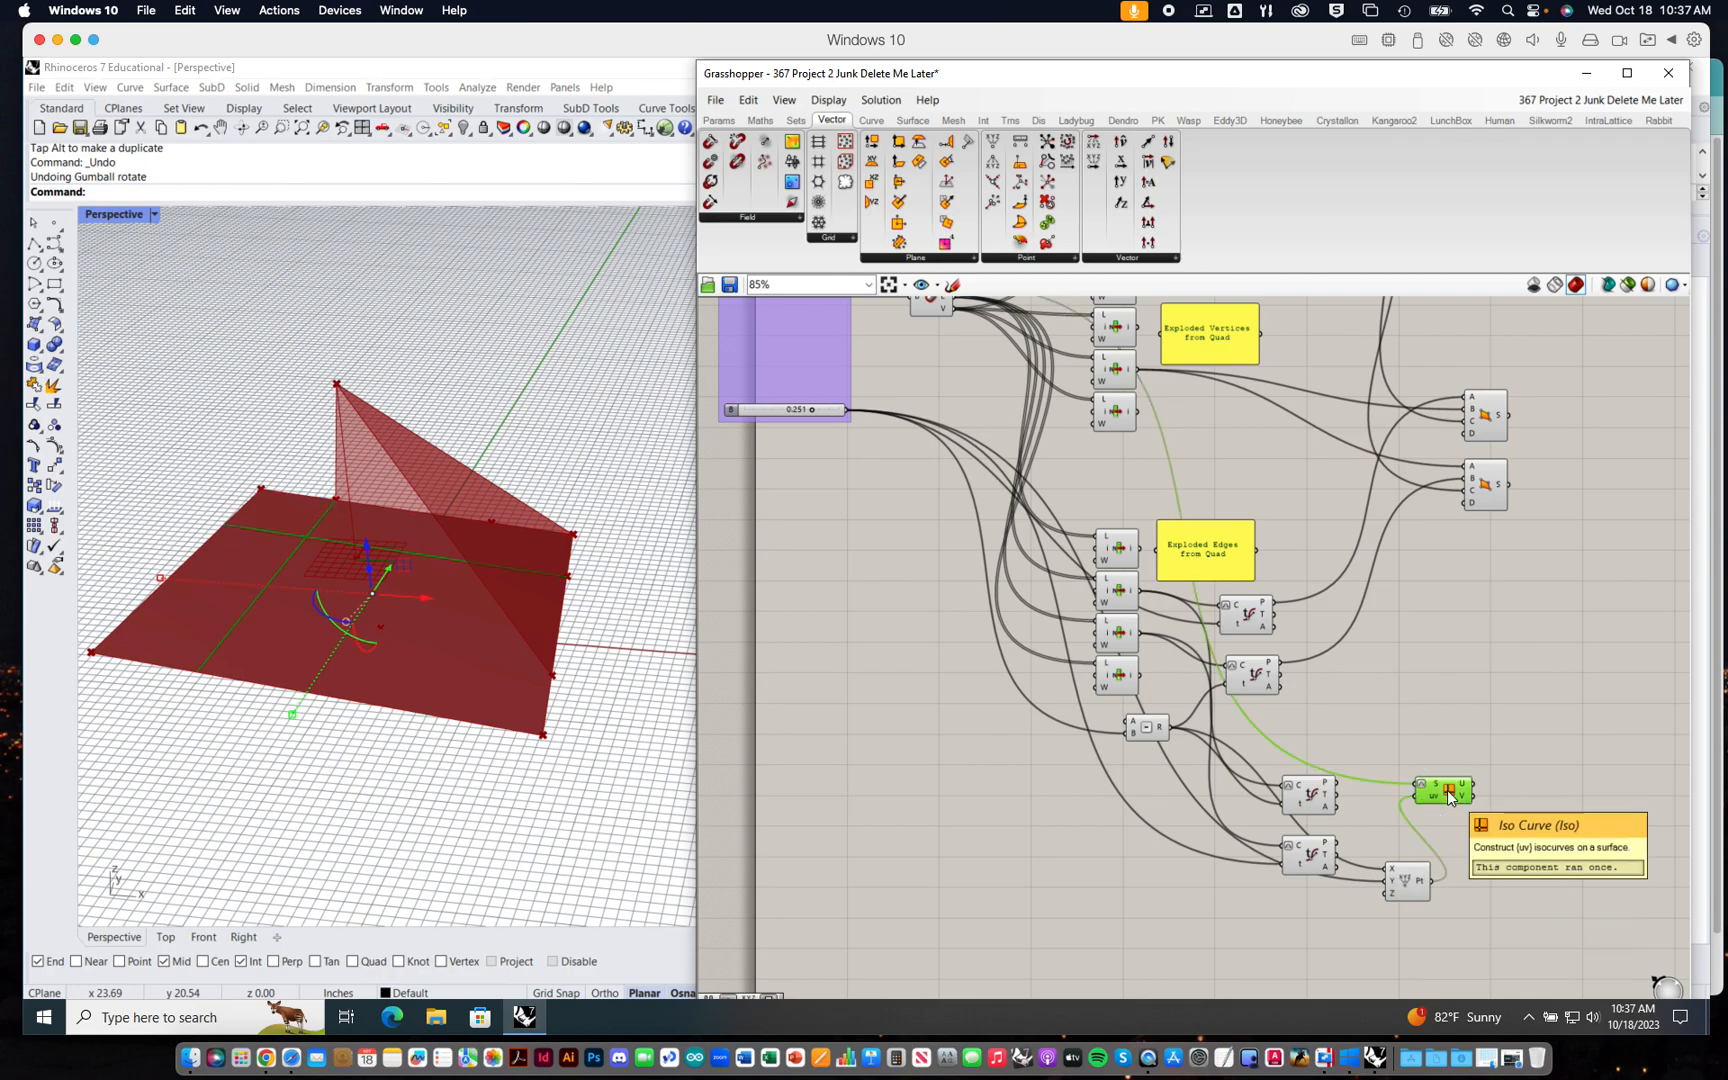
pyautogui.click(1449, 717)
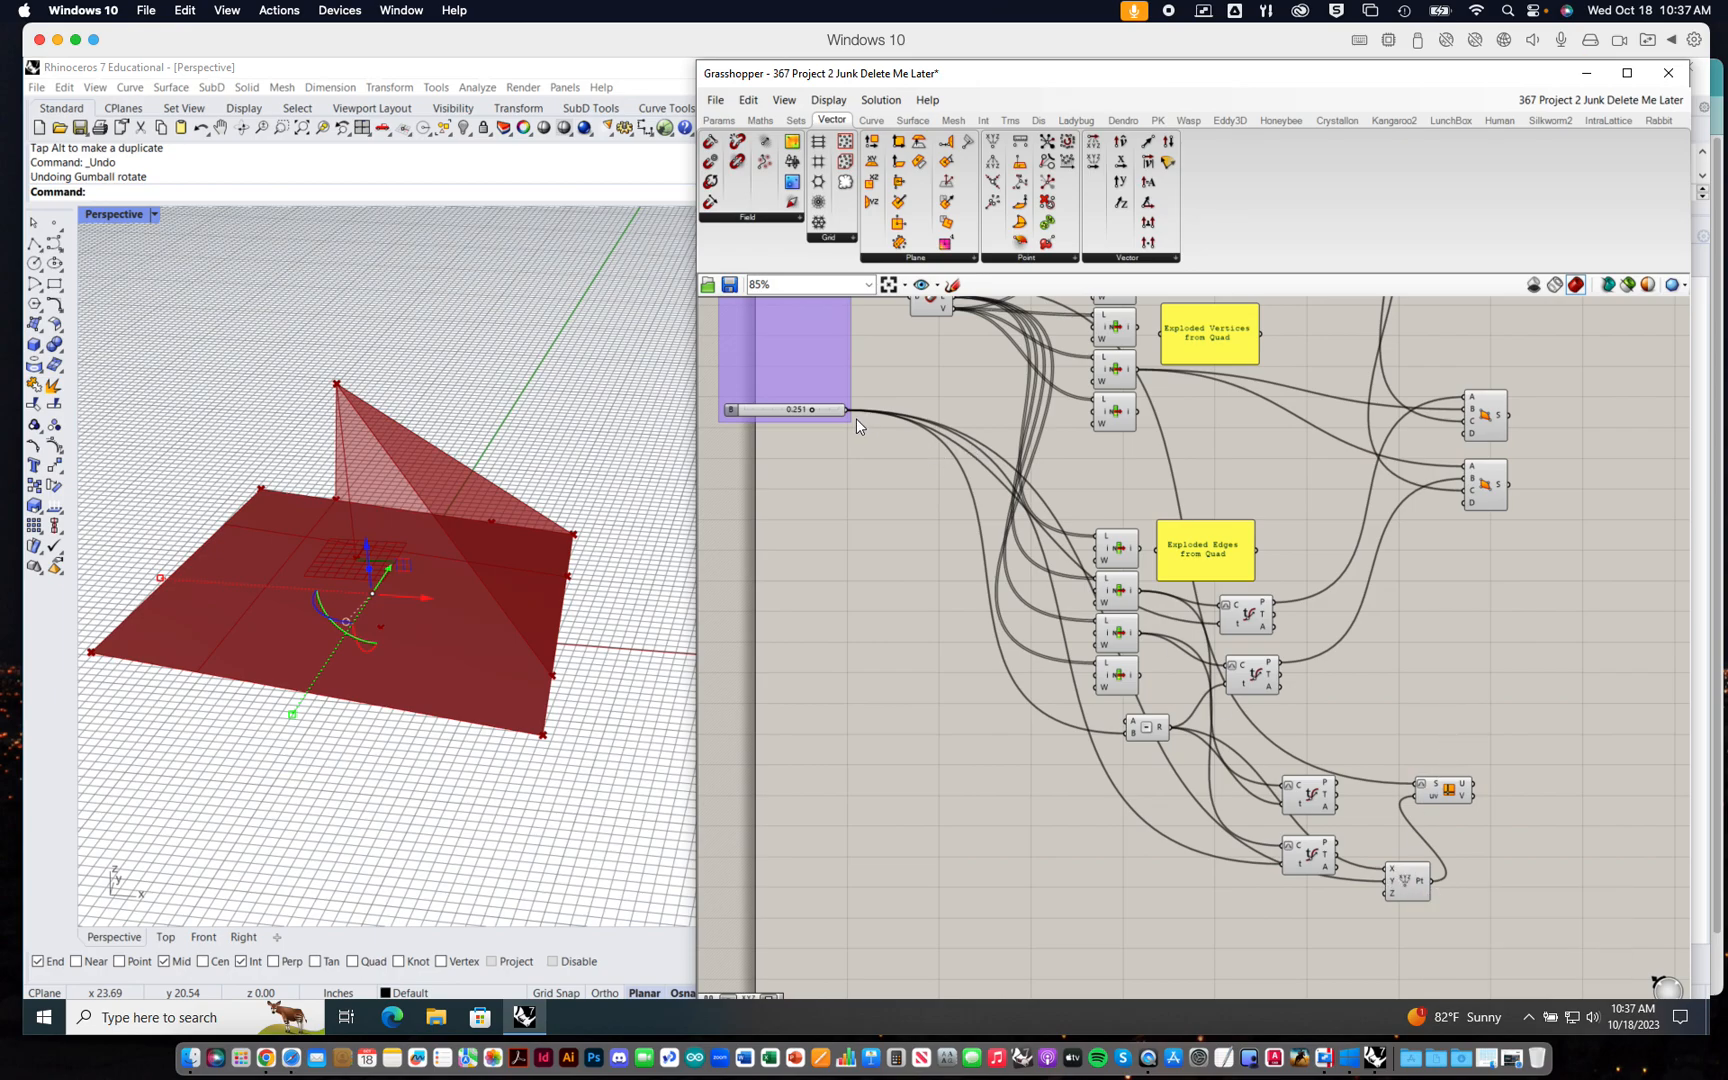
# - Replace the slider connection on the Construct Point's Y input with the Subtraction's R output and check the resulting isocurves
pyautogui.moveTo(846, 410); pyautogui.dragTo(1171, 728)
pyautogui.moveTo(1170, 726); pyautogui.dragTo(1413, 888)
pyautogui.moveTo(1169, 728); pyautogui.dragTo(1382, 882)
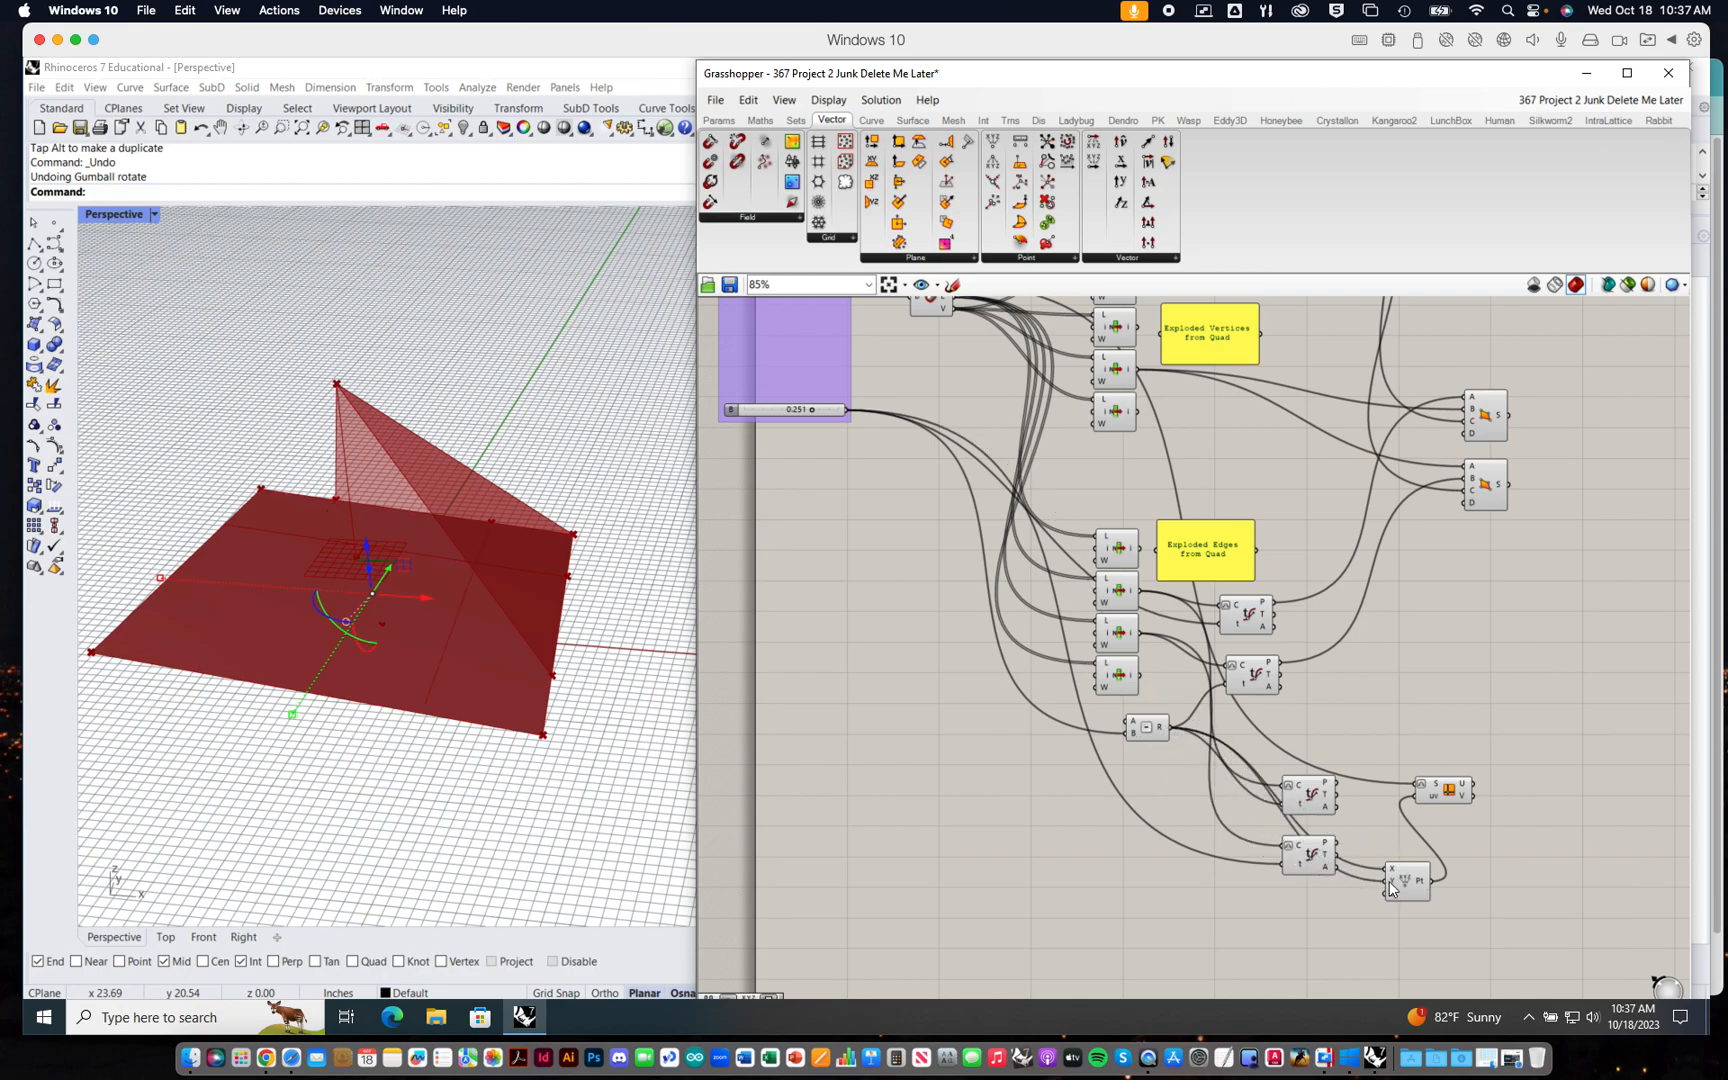
pyautogui.click(1389, 882)
pyautogui.click(1451, 792)
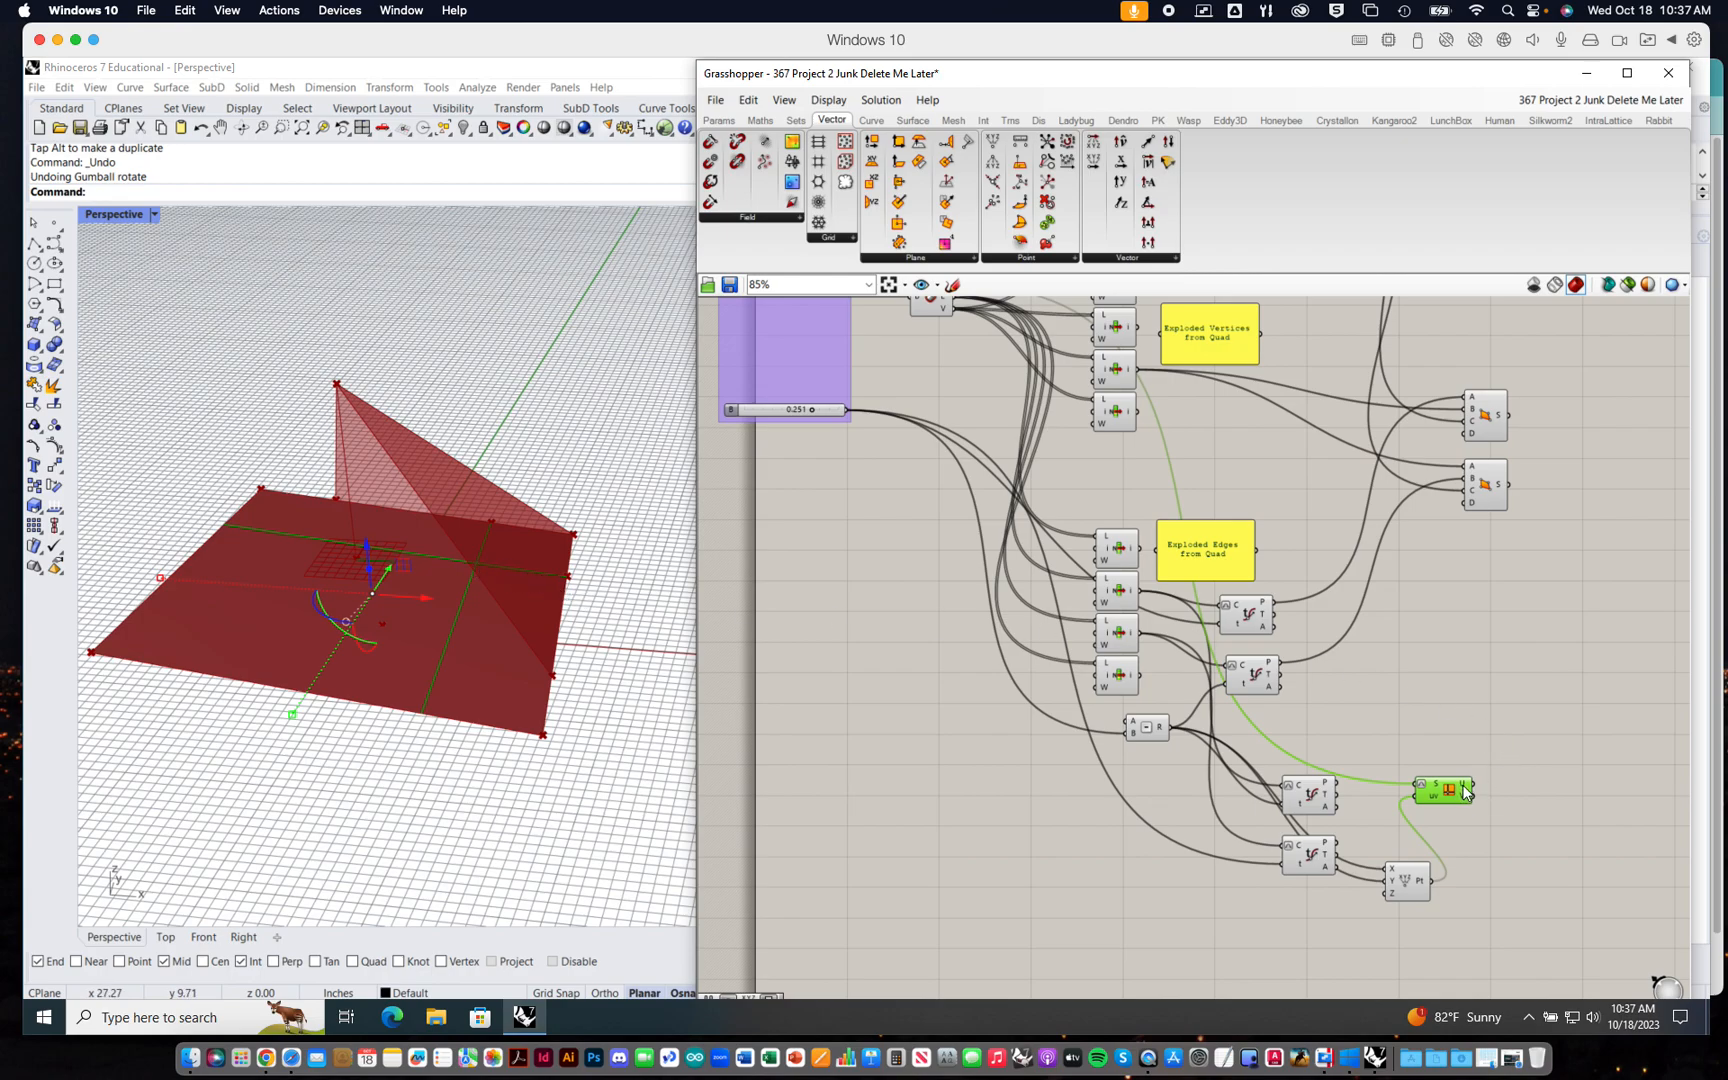
# - Turn off the preview of the two 4Point Surface components
pyautogui.moveTo(1490, 685); pyautogui.dragTo(1413, 670, button='right')
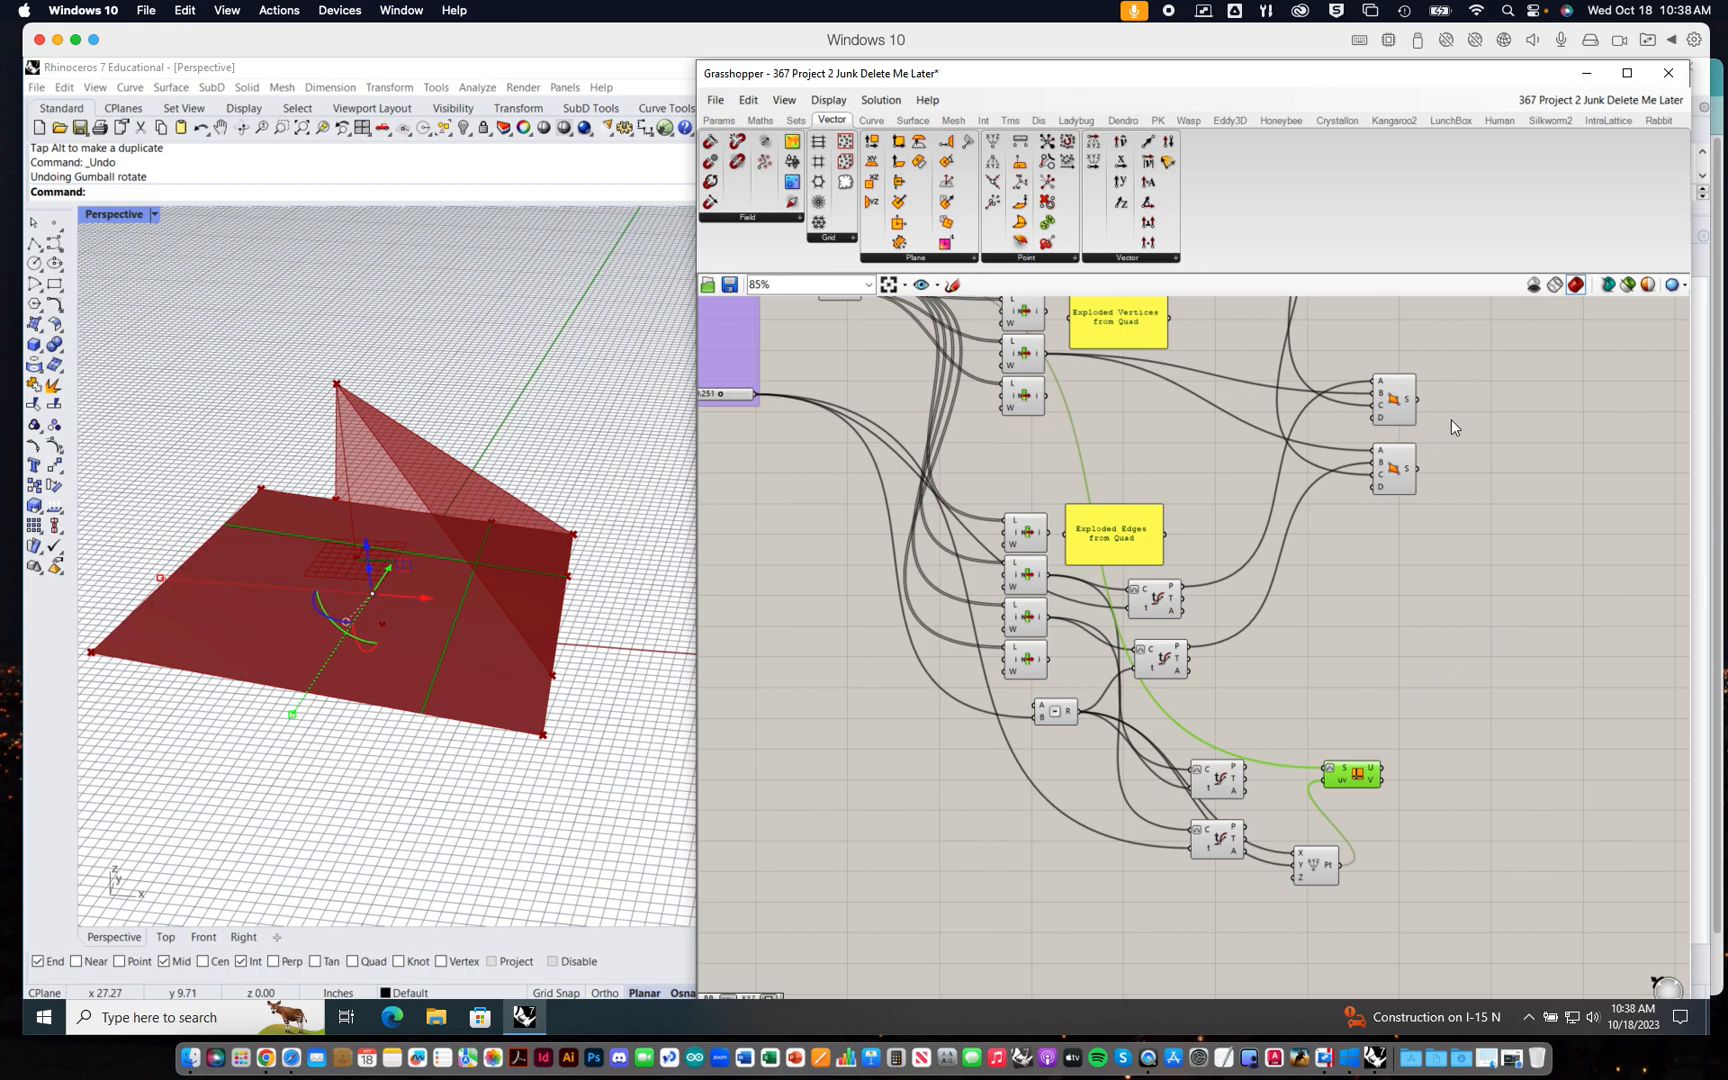
pyautogui.moveTo(1450, 348); pyautogui.dragTo(1359, 541)
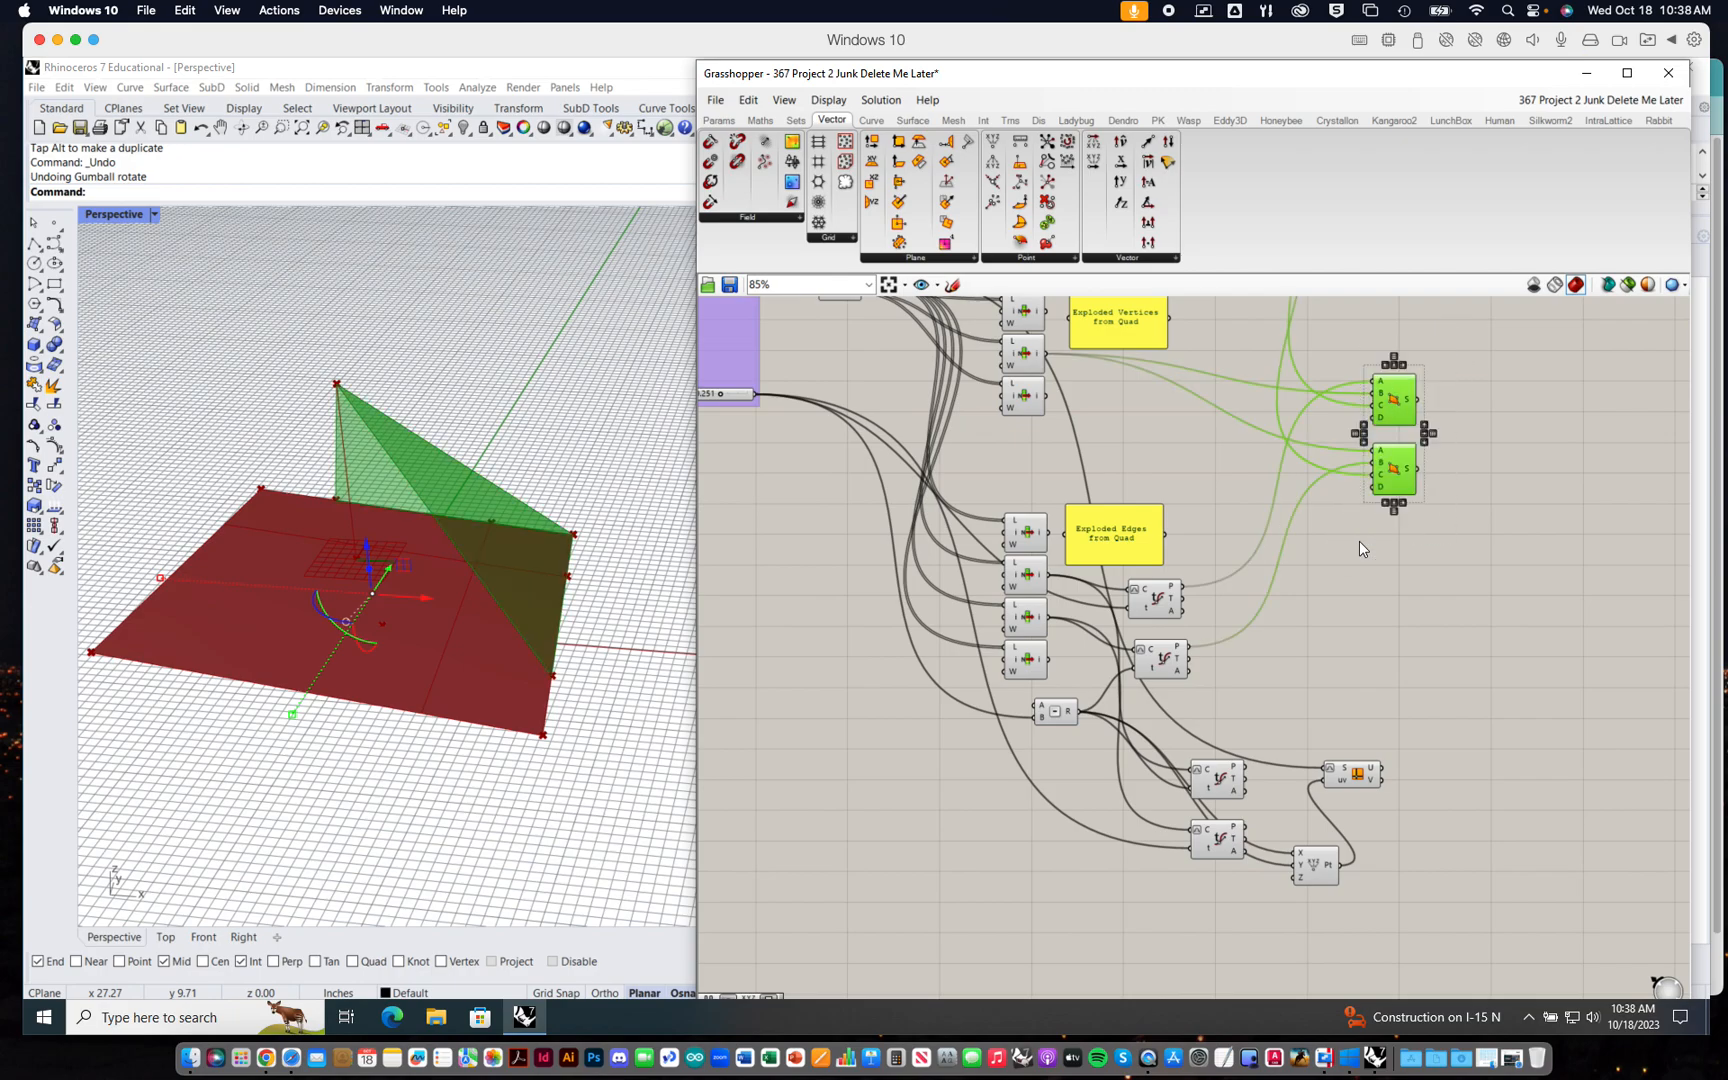
pyautogui.rightClick(1397, 403)
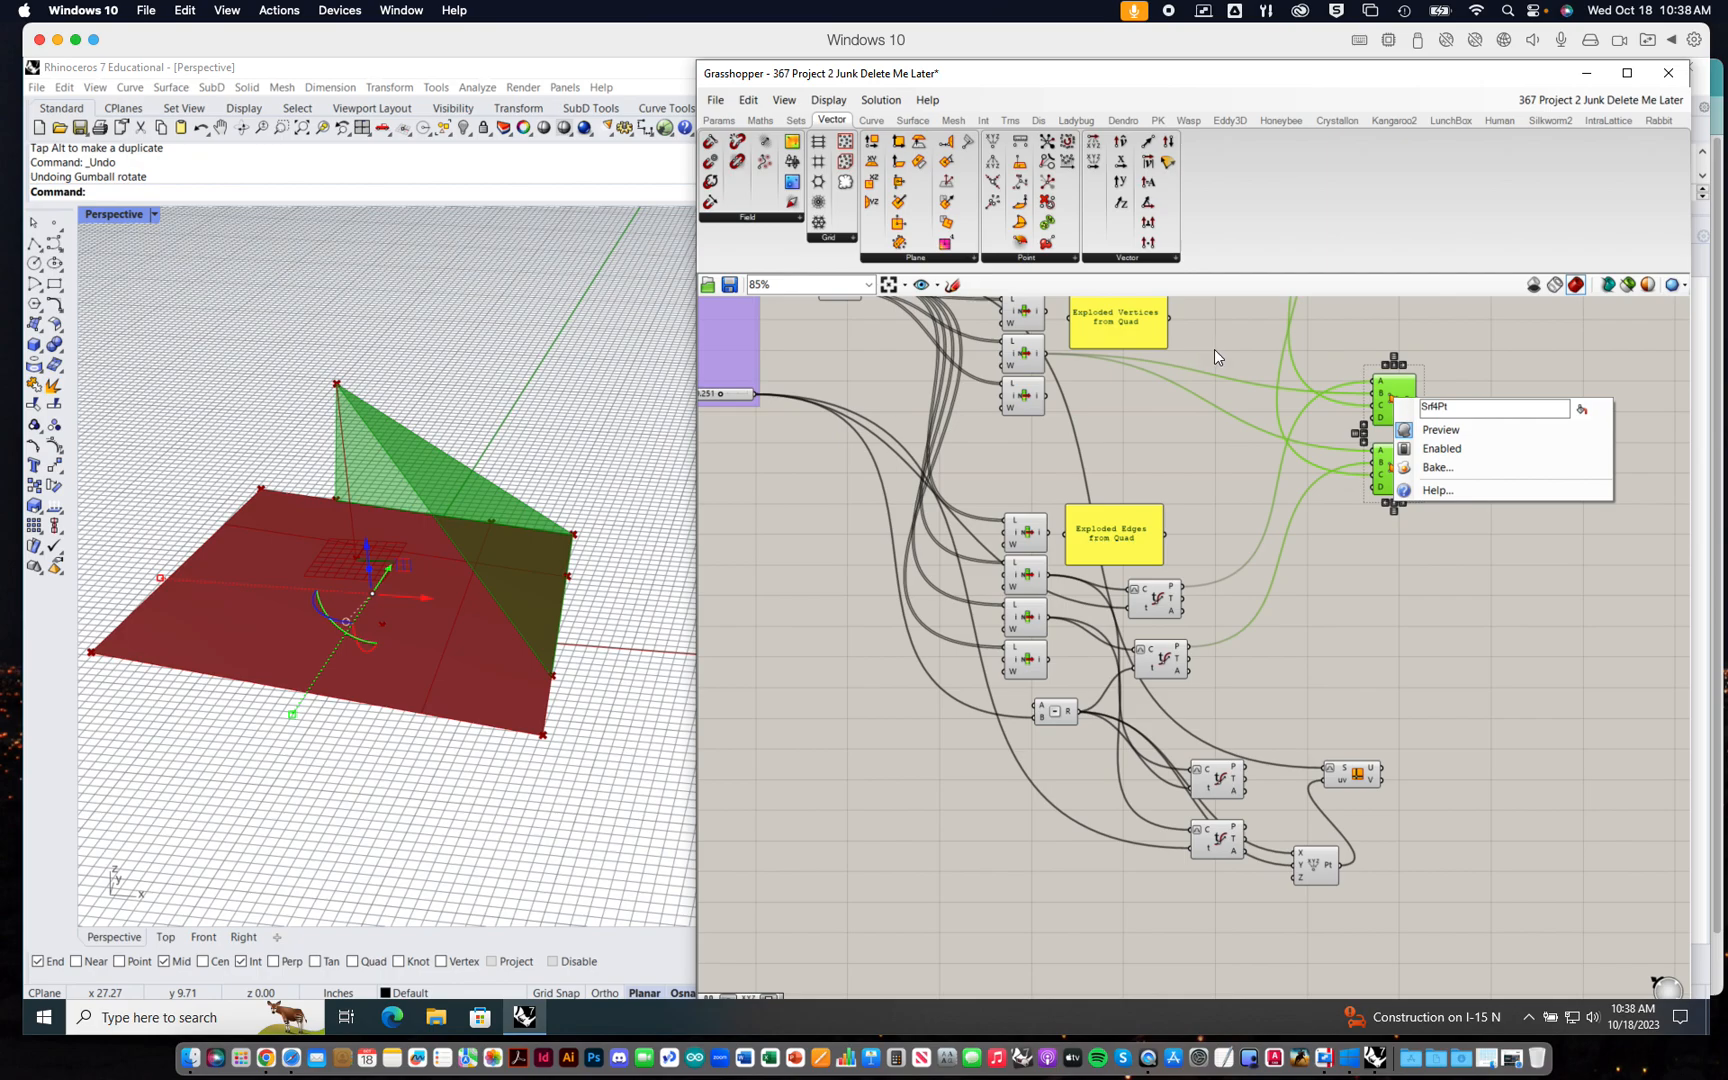
pyautogui.click(879, 100)
pyautogui.click(940, 313)
pyautogui.rightClick(1526, 513)
pyautogui.rightClick(1475, 527)
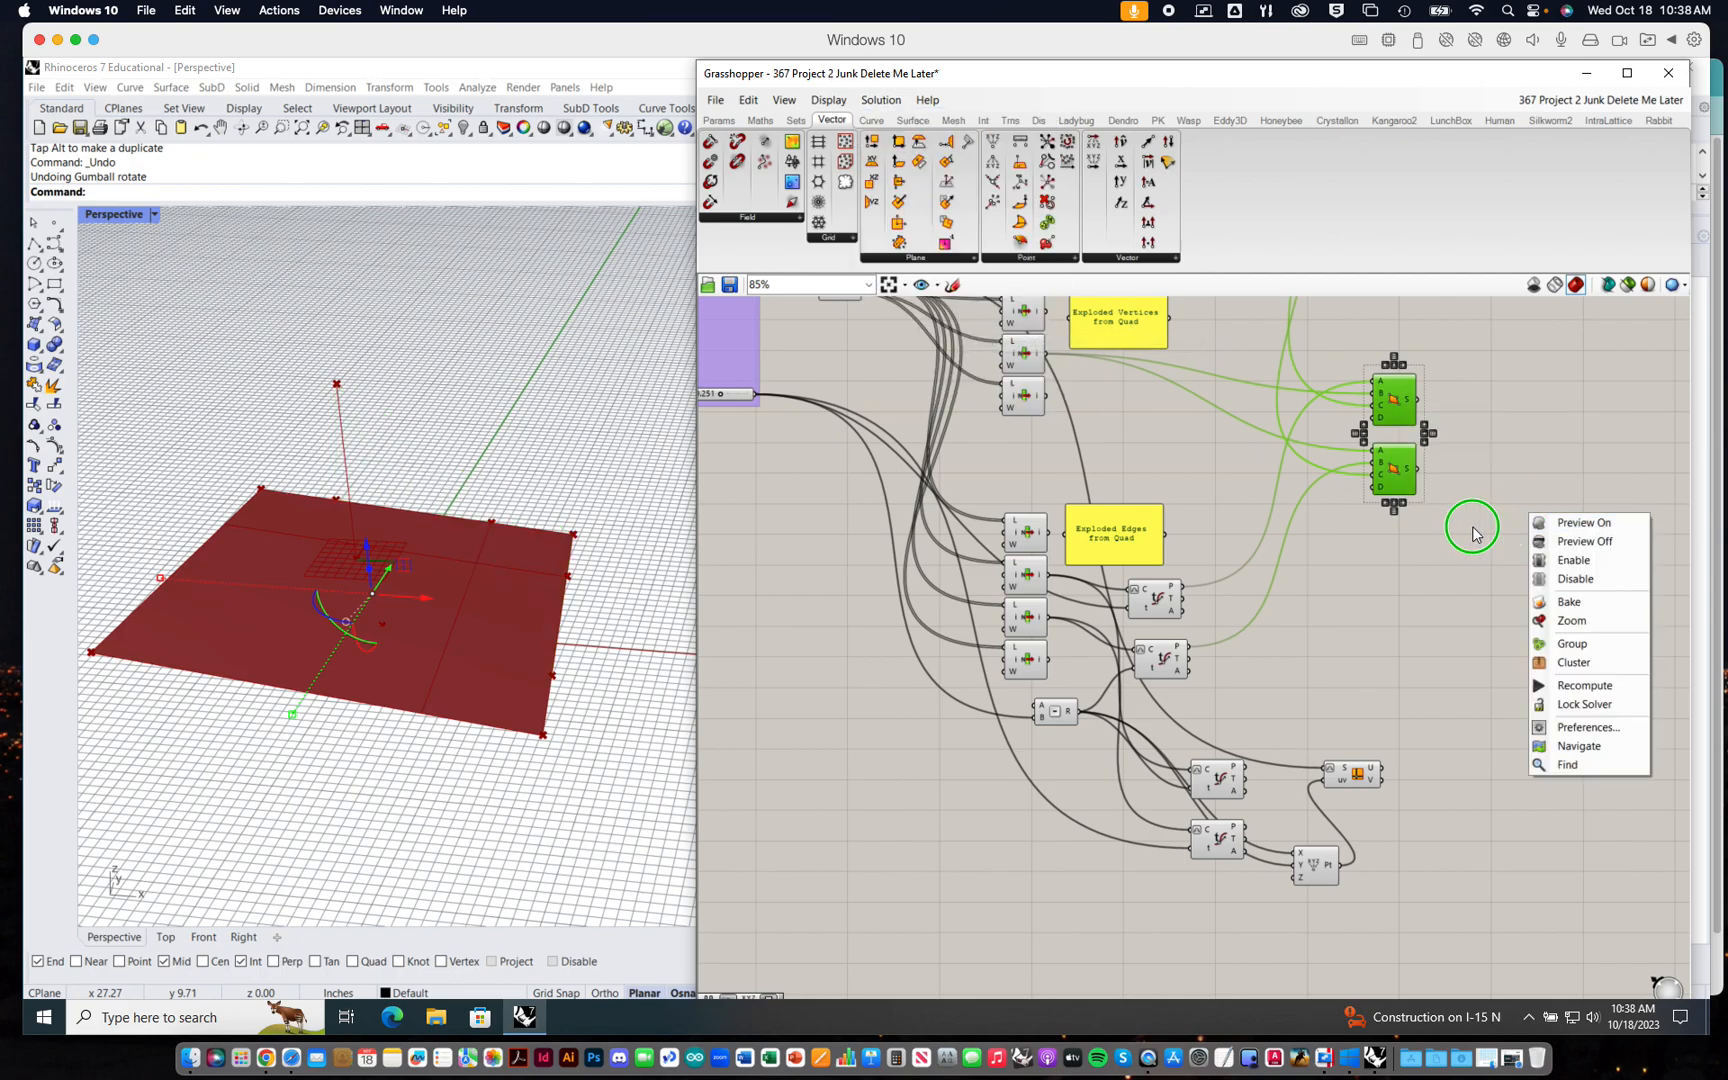
pyautogui.click(1521, 409)
pyautogui.moveTo(555, 583)
pyautogui.mouseDown(button='right')
pyautogui.moveTo(513, 594)
pyautogui.moveTo(521, 579)
pyautogui.mouseUp(button='right')
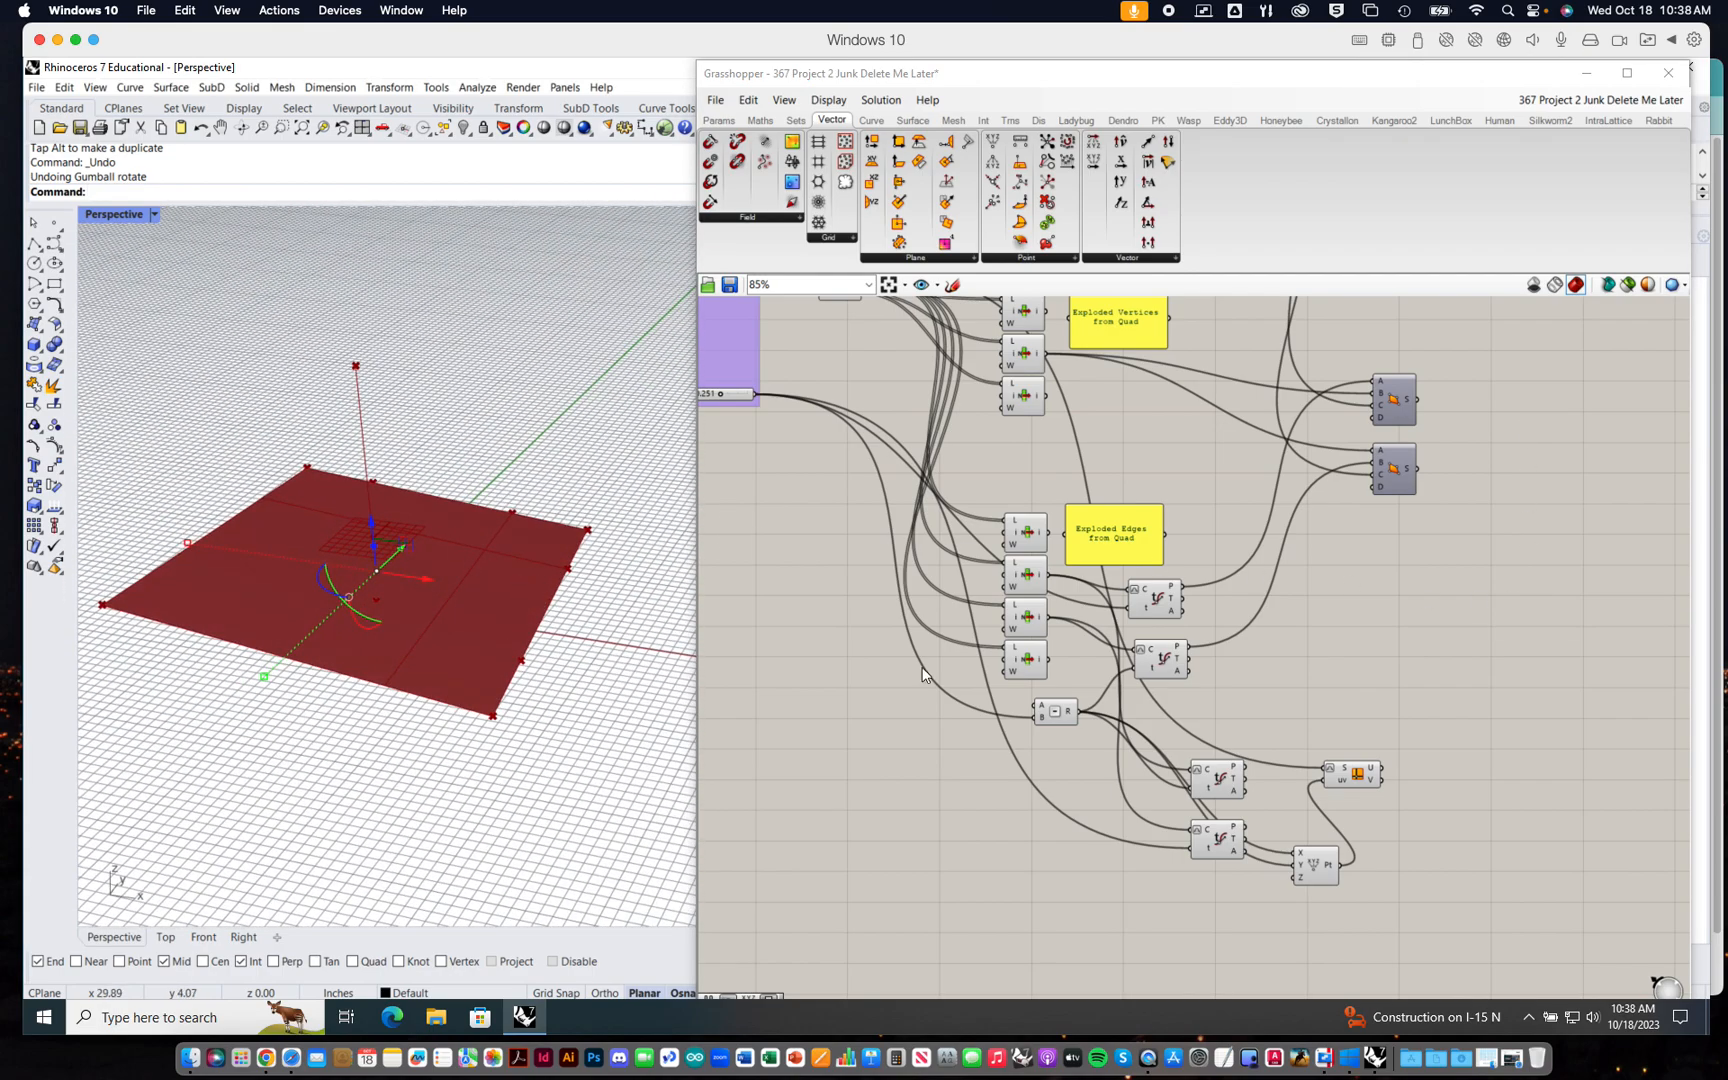
# - Add an Evaluate Curve component beside the Iso Curve component
pyautogui.click(1352, 773)
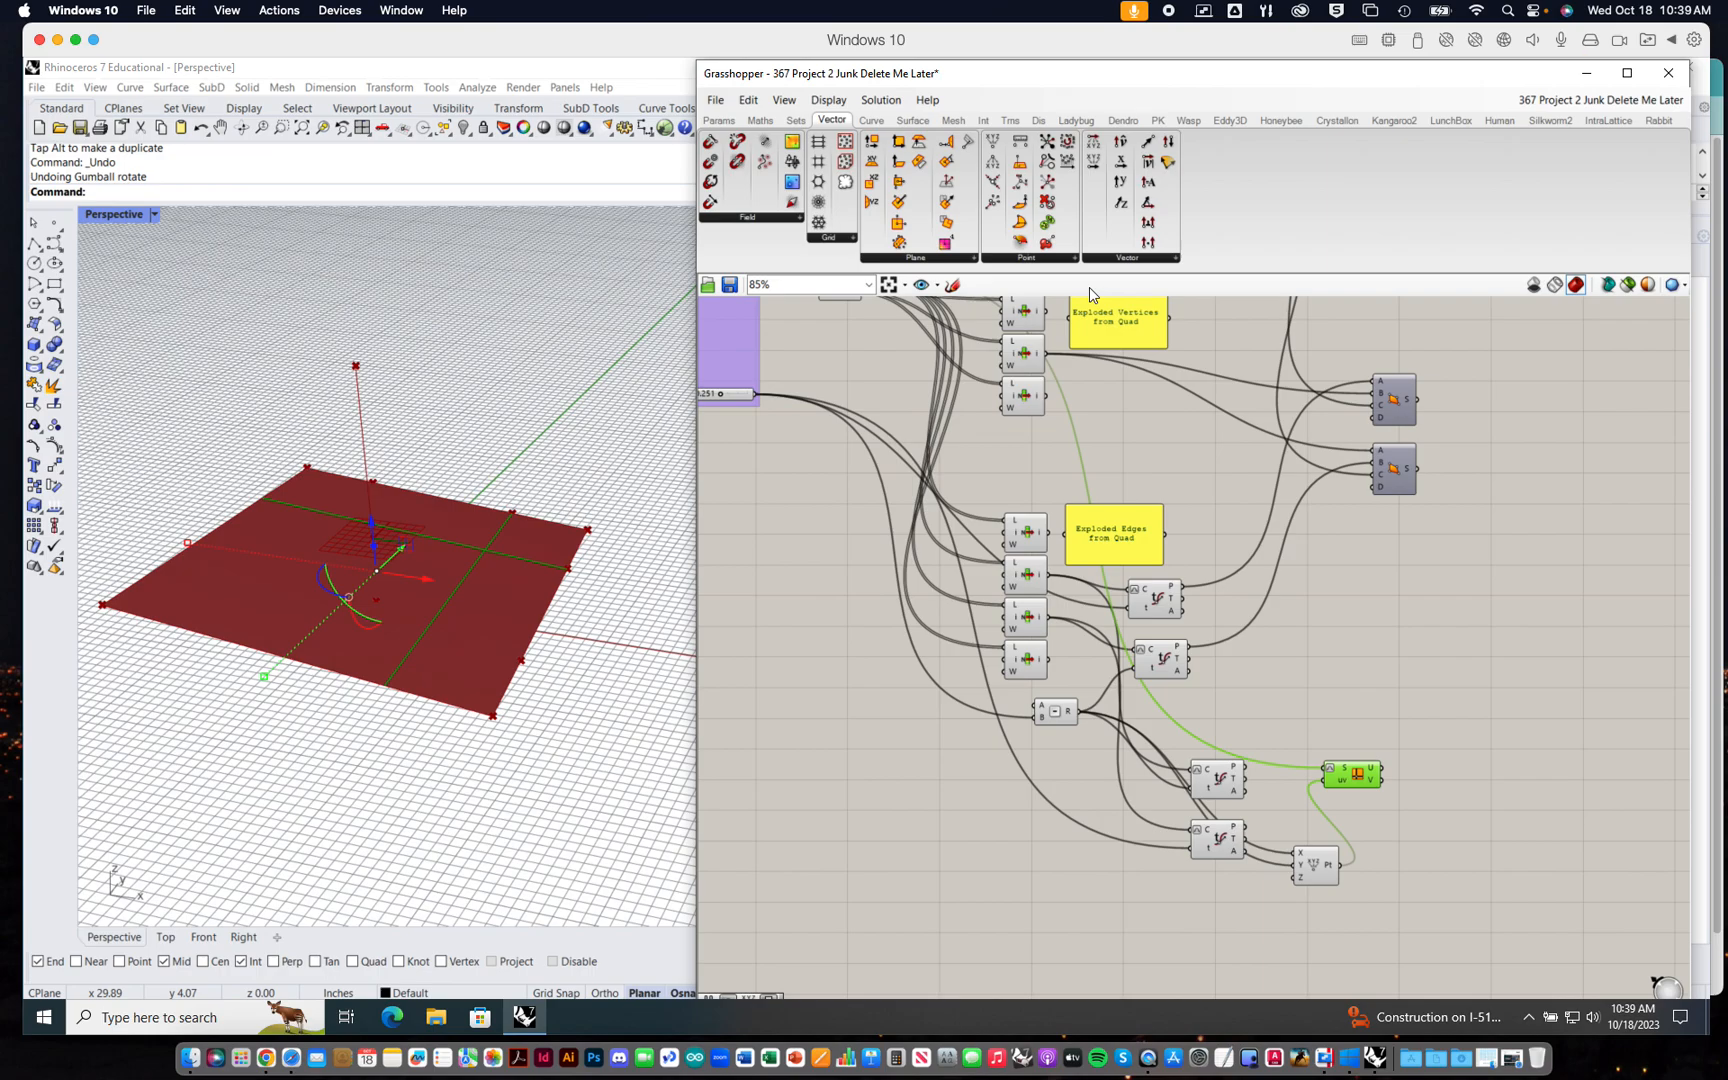
pyautogui.click(1092, 58)
pyautogui.click(1331, 806)
pyautogui.scroll(4, 1233, 726)
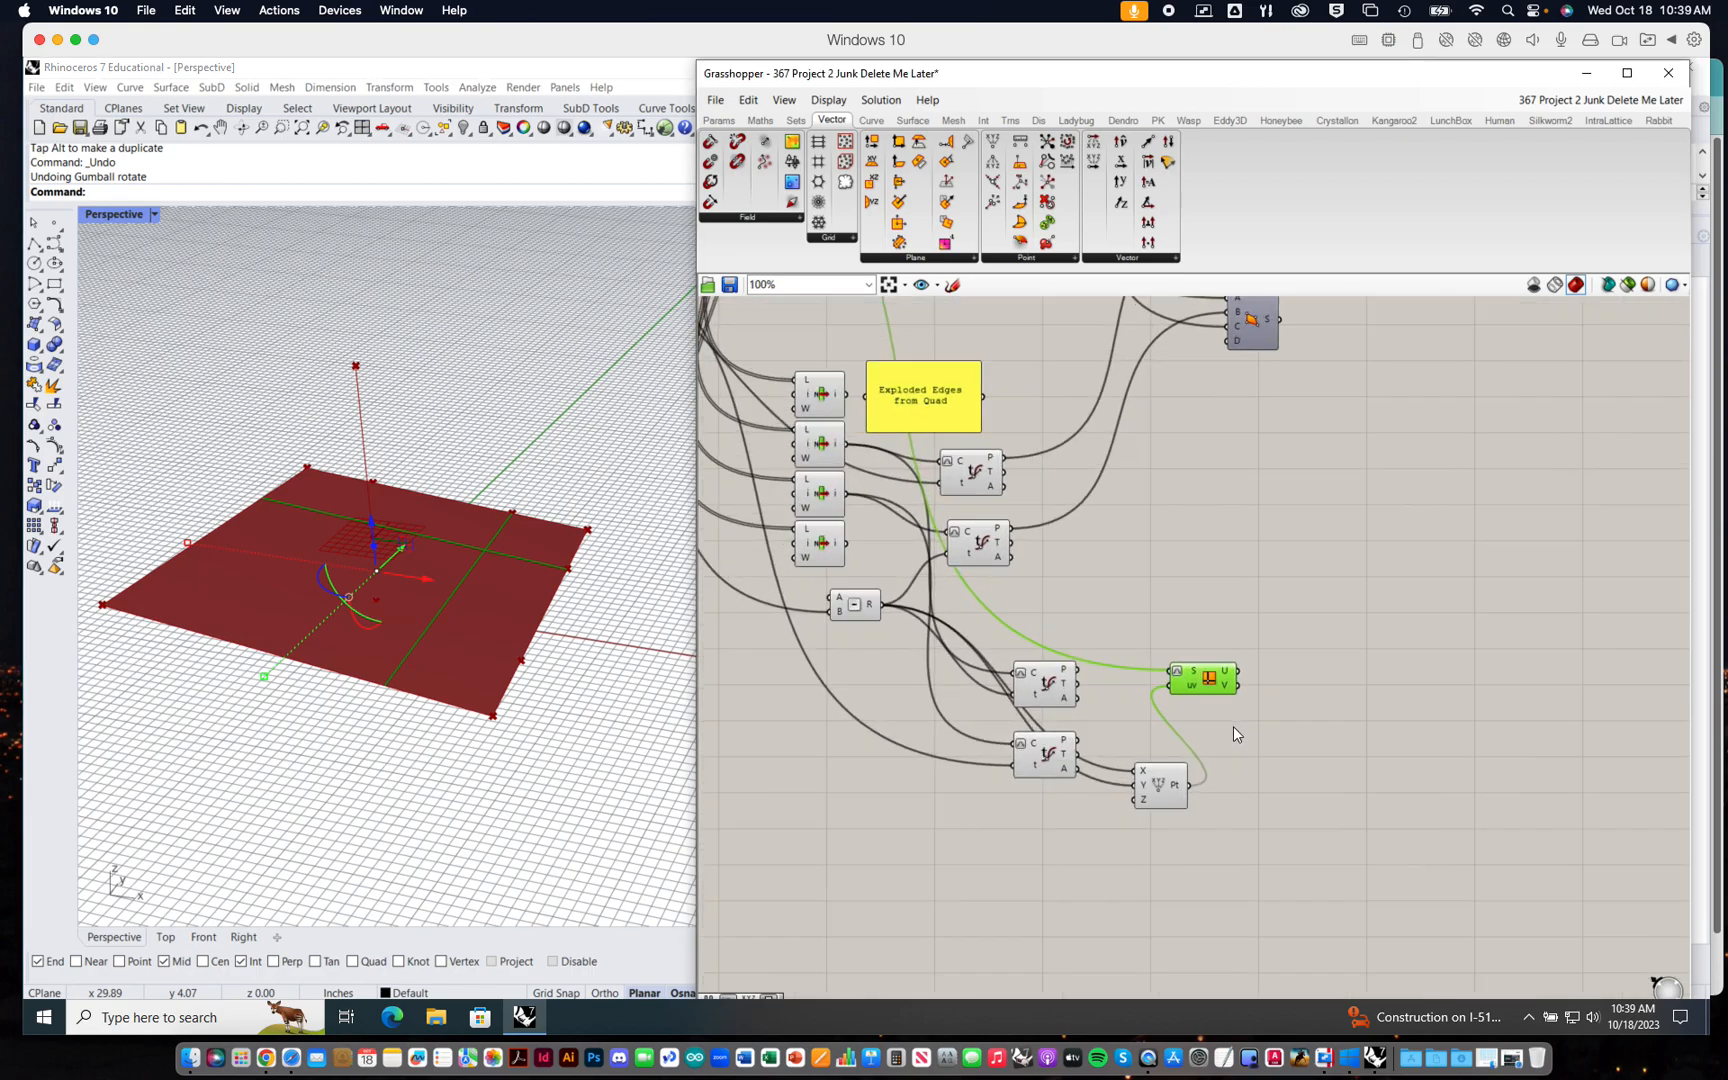
pyautogui.click(871, 120)
pyautogui.click(836, 260)
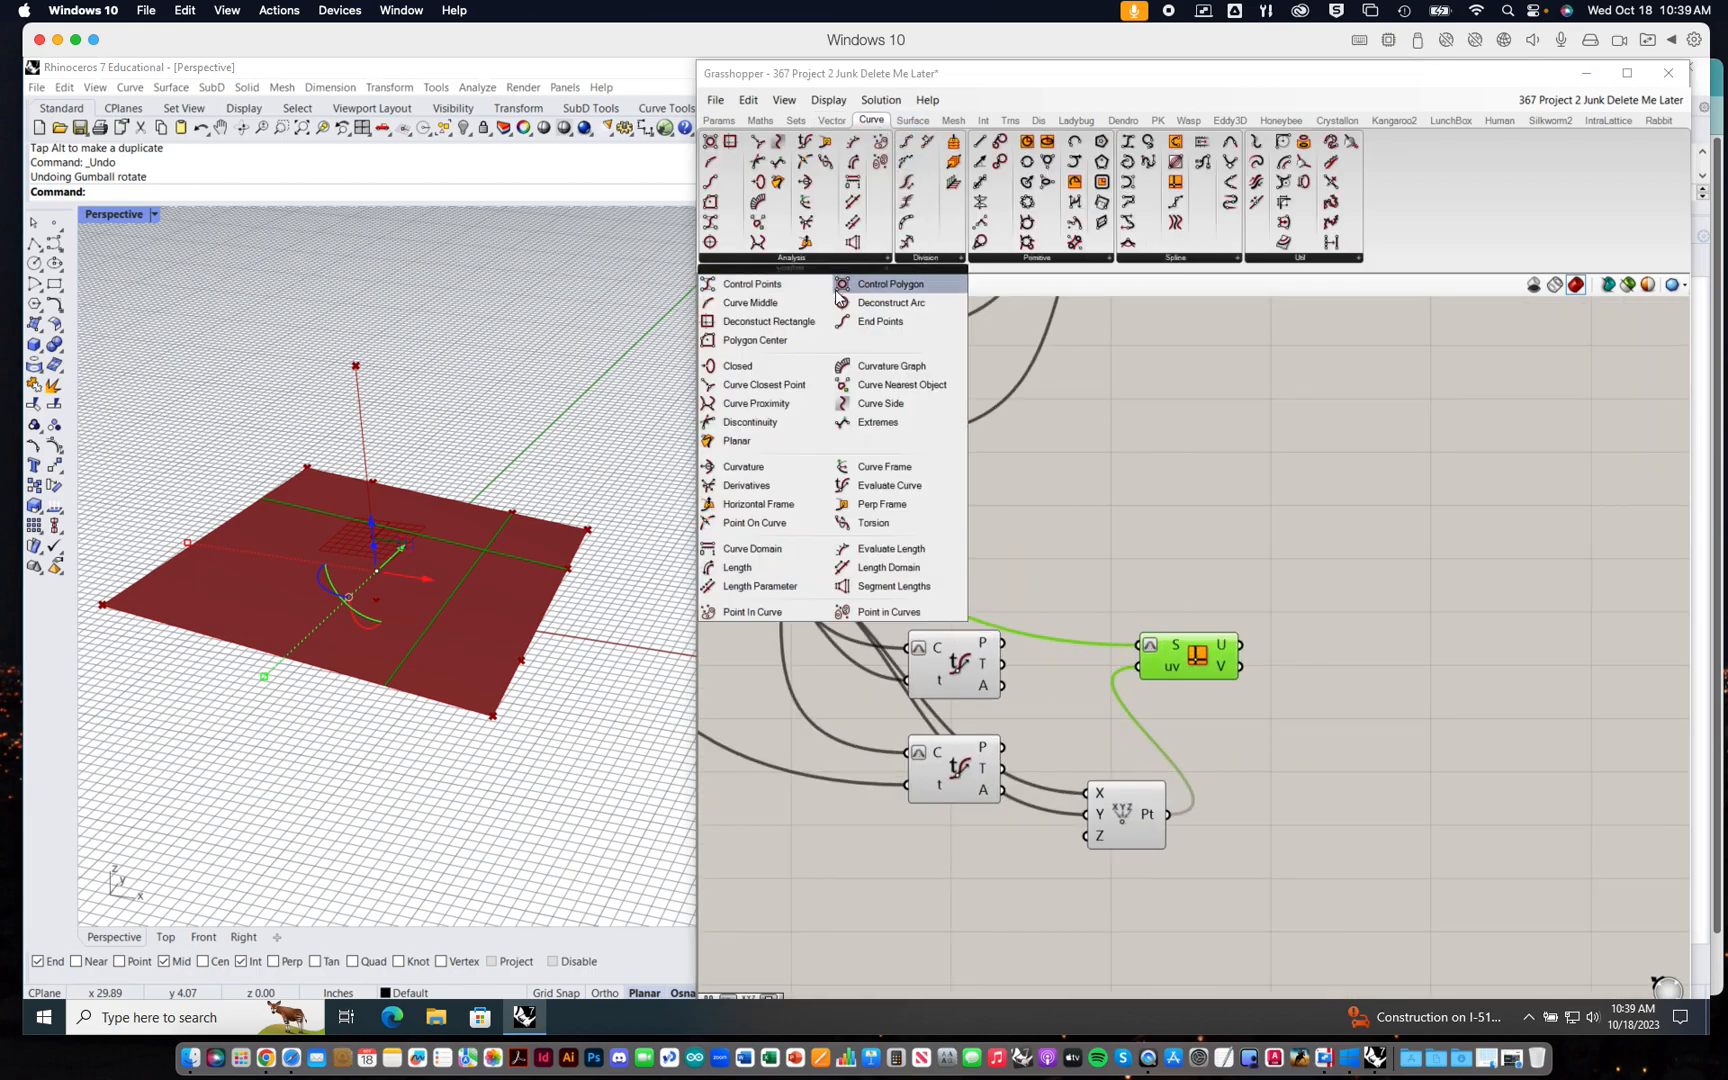
pyautogui.click(885, 487)
pyautogui.click(1392, 680)
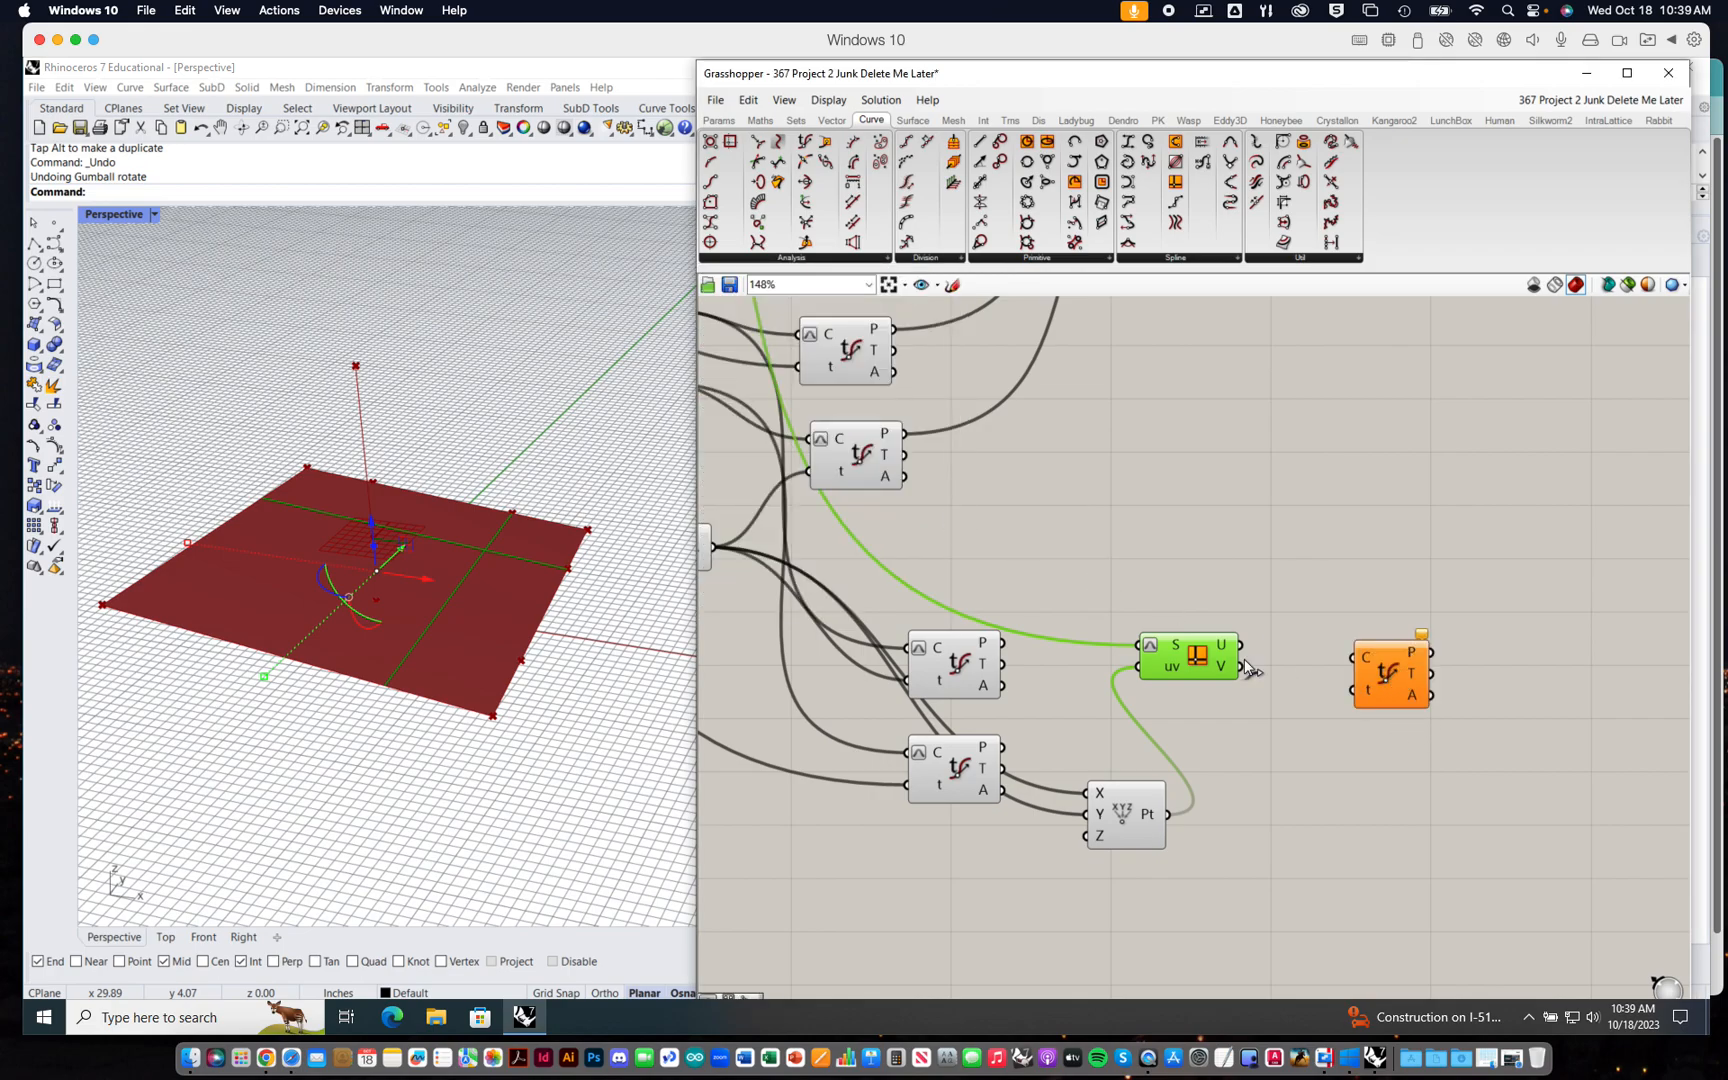
# - Connect the Iso Curve's U output to the new Evaluate Curve's C input and reparameterize that input
pyautogui.moveTo(1241, 652); pyautogui.dragTo(1460, 659)
pyautogui.rightClick(1366, 658)
pyautogui.click(1435, 842)
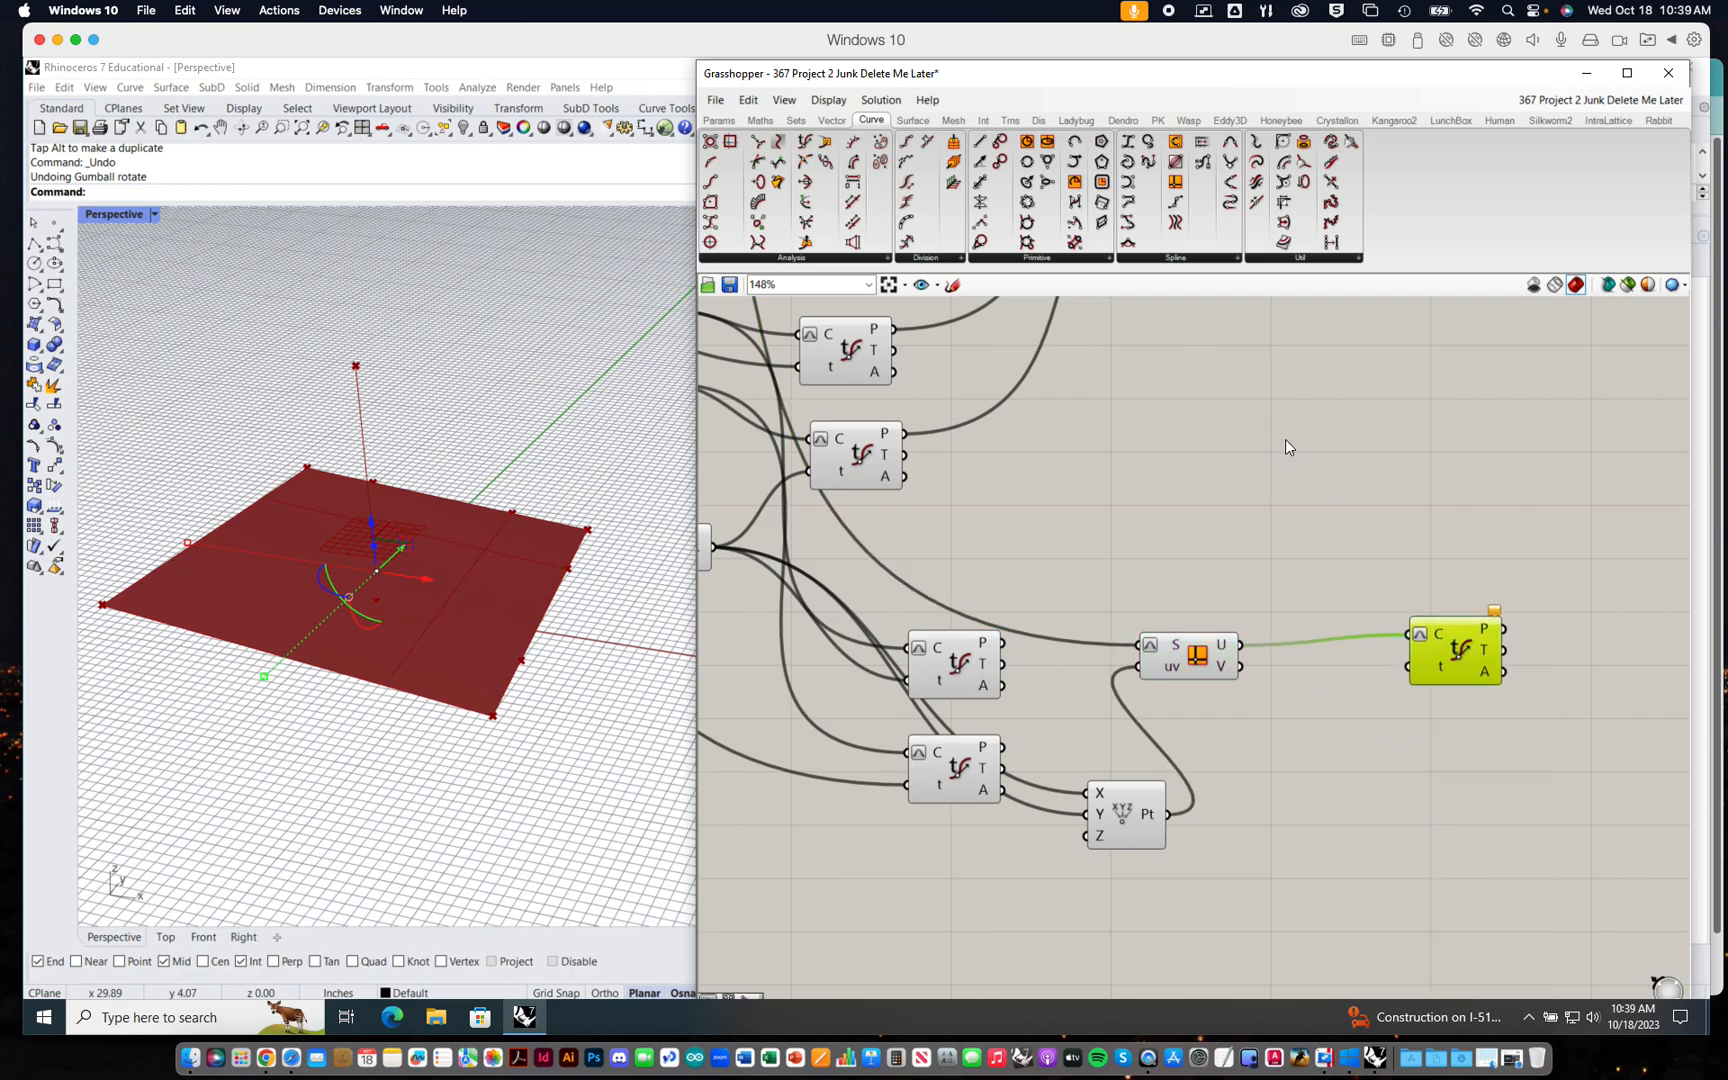
# - Add a number slider and connect it to the new Evaluate Curve's t input
pyautogui.click(718, 120)
pyautogui.click(940, 141)
pyautogui.click(1309, 750)
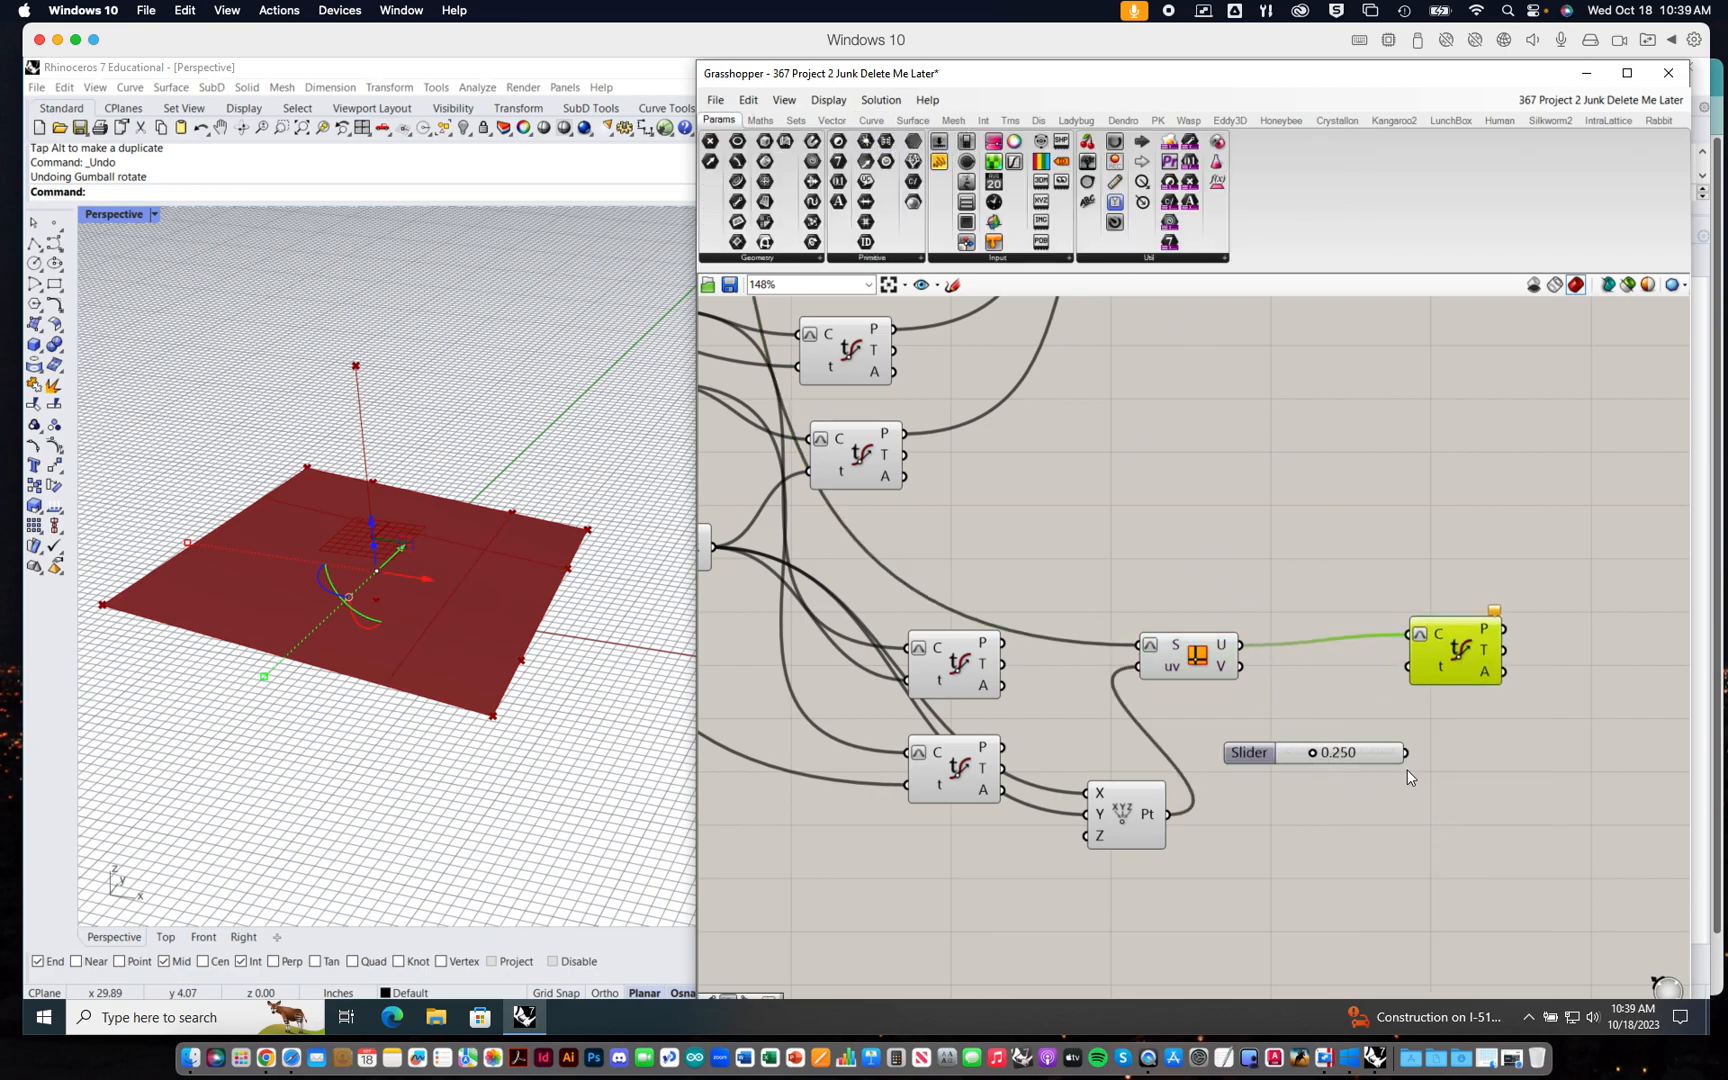
pyautogui.moveTo(1403, 752); pyautogui.dragTo(1486, 663)
pyautogui.moveTo(1342, 752); pyautogui.dragTo(1401, 752)
# - Duplicate the Evaluate Curve, feed its C input from the Iso Curve's V output, and set the shared parameter slider to 0.878
pyautogui.moveTo(1494, 667); pyautogui.dragTo(1567, 790)
pyautogui.moveTo(1241, 666); pyautogui.dragTo(1512, 766)
pyautogui.moveTo(1408, 753)
pyautogui.mouseDown()
pyautogui.moveTo(1385, 750)
pyautogui.moveTo(1404, 753)
pyautogui.mouseUp()
pyautogui.click(1531, 674)
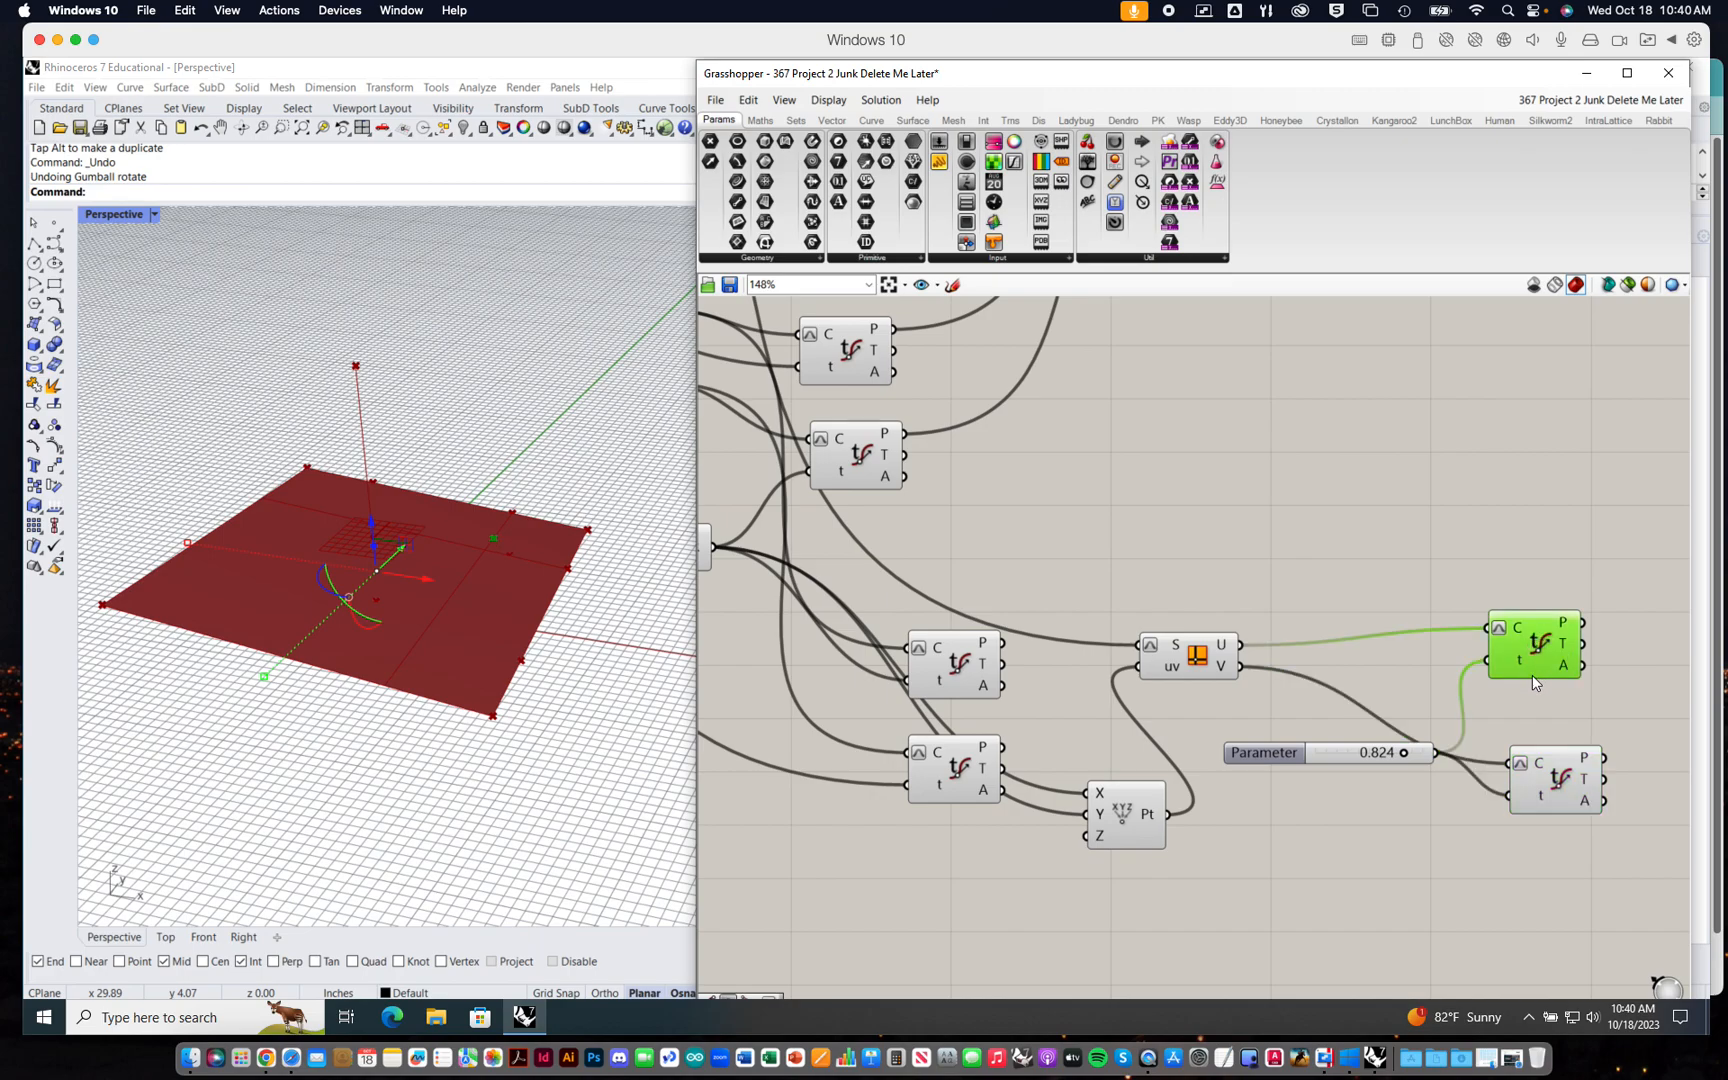
pyautogui.keyDown('shift'); pyautogui.click(1553, 783); pyautogui.keyUp('shift')
pyautogui.moveTo(1404, 756); pyautogui.dragTo(1407, 757)
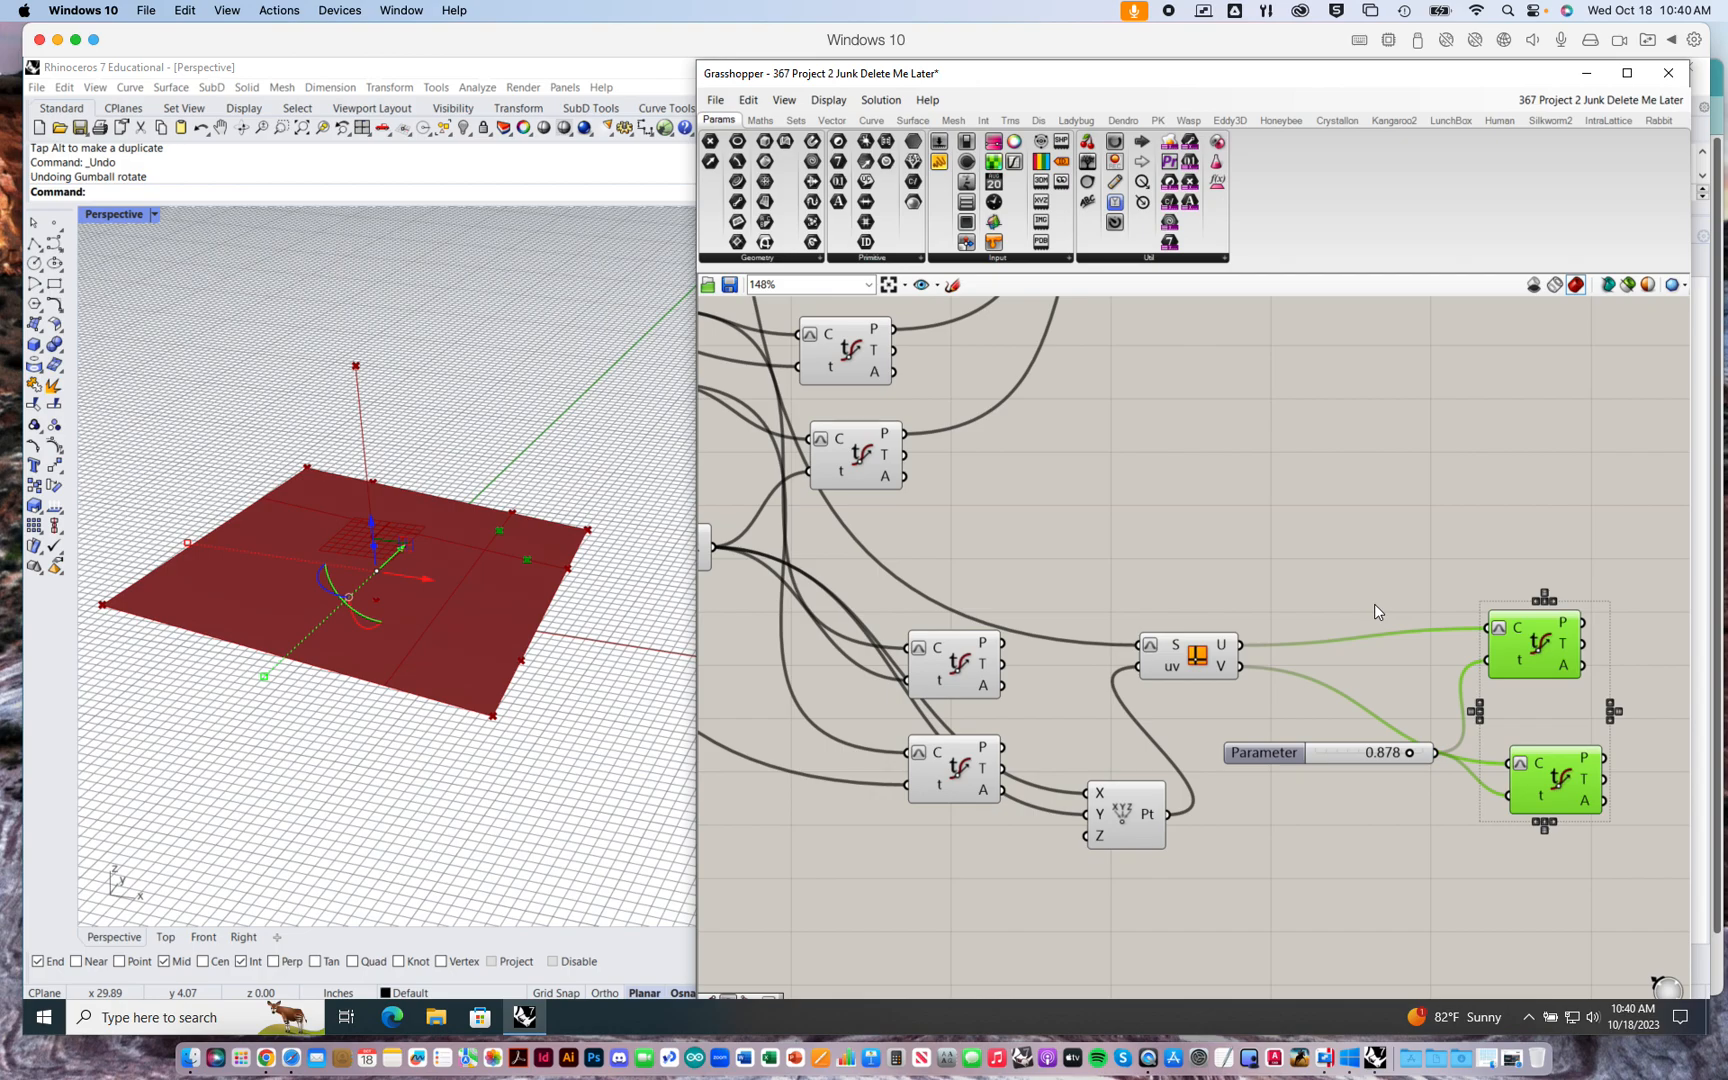
# - Turn off the preview of the two lower edge Evaluate Curve components beside the Construct Point
pyautogui.click(1376, 577)
pyautogui.moveTo(1374, 568); pyautogui.dragTo(1334, 621, button='right')
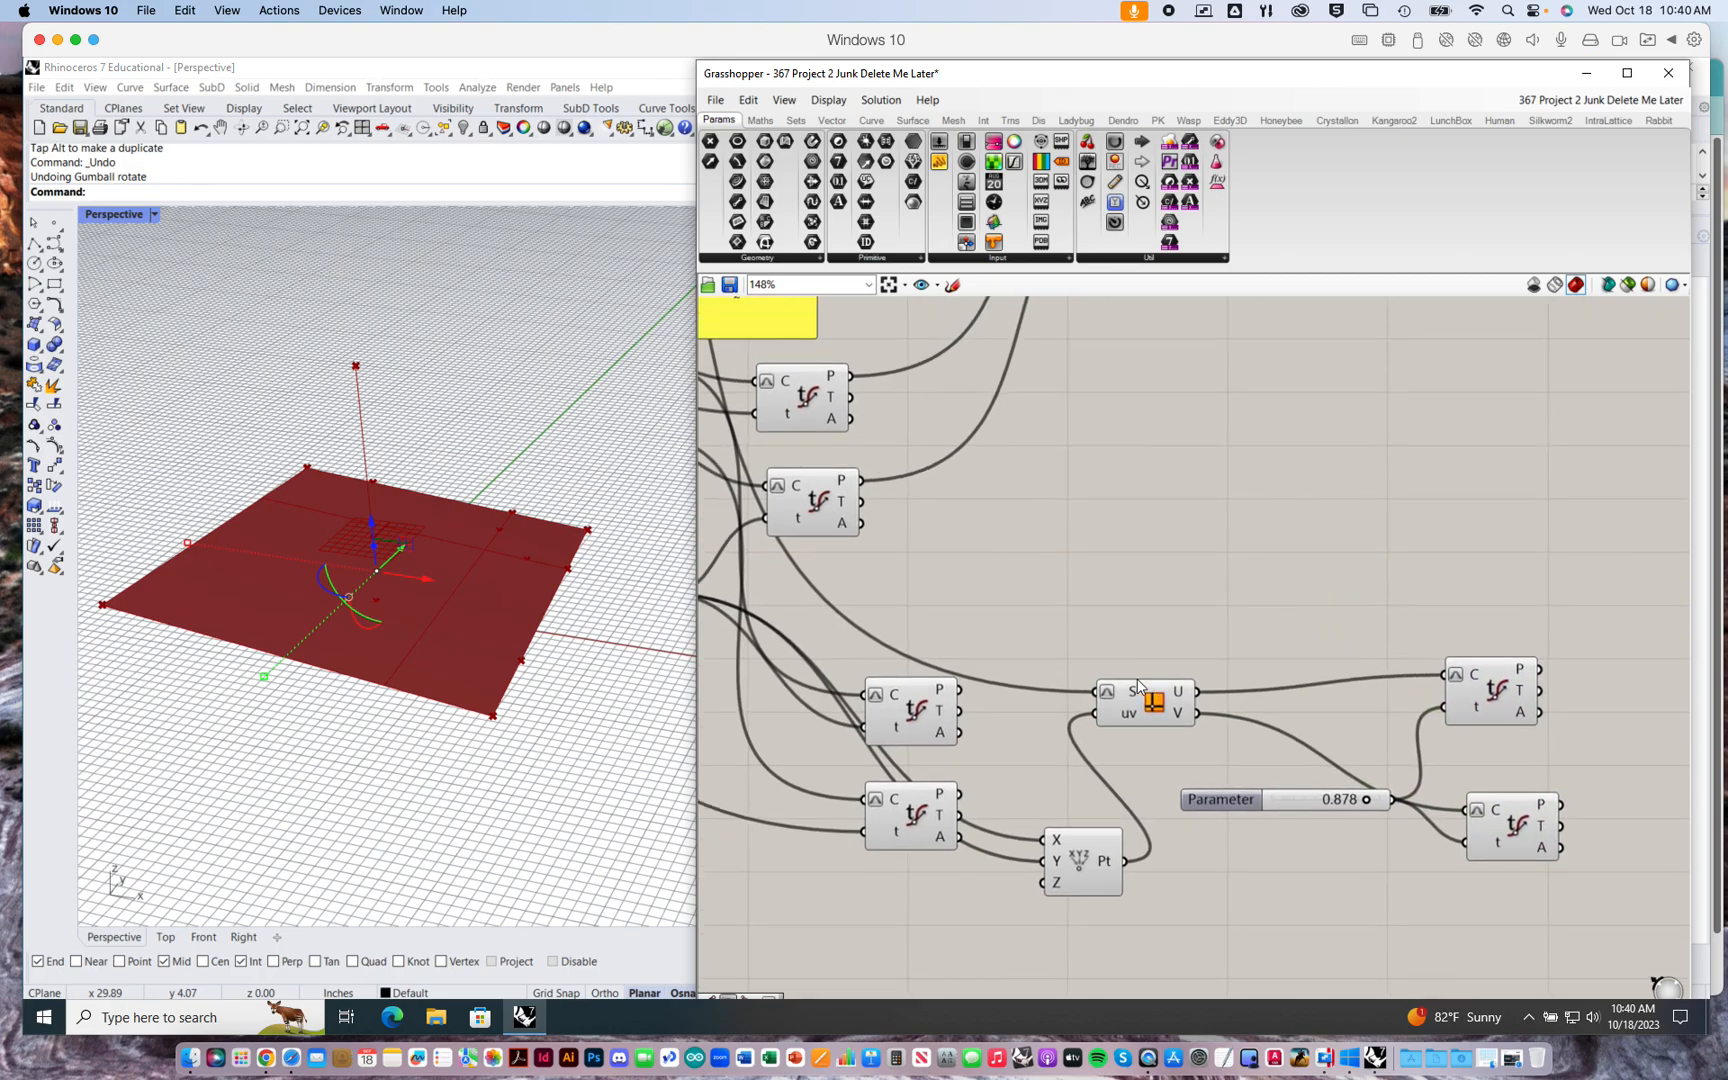
pyautogui.click(925, 718)
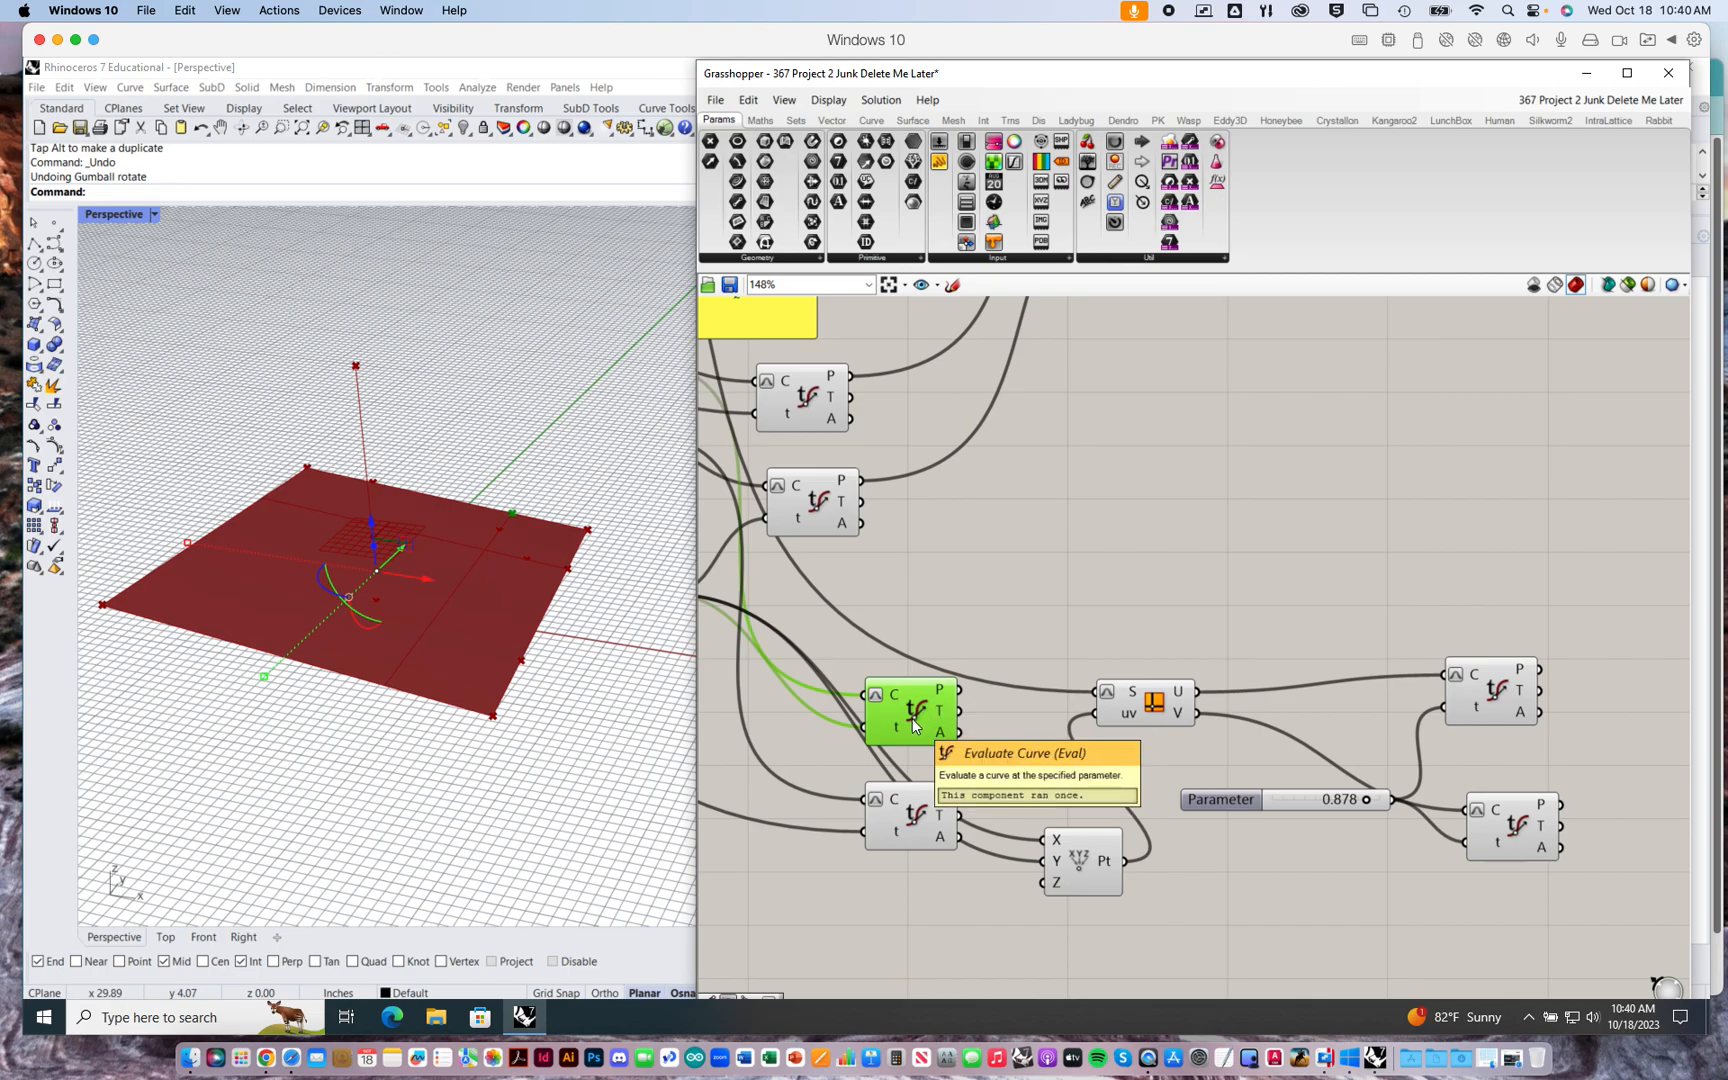
pyautogui.rightClick(913, 718)
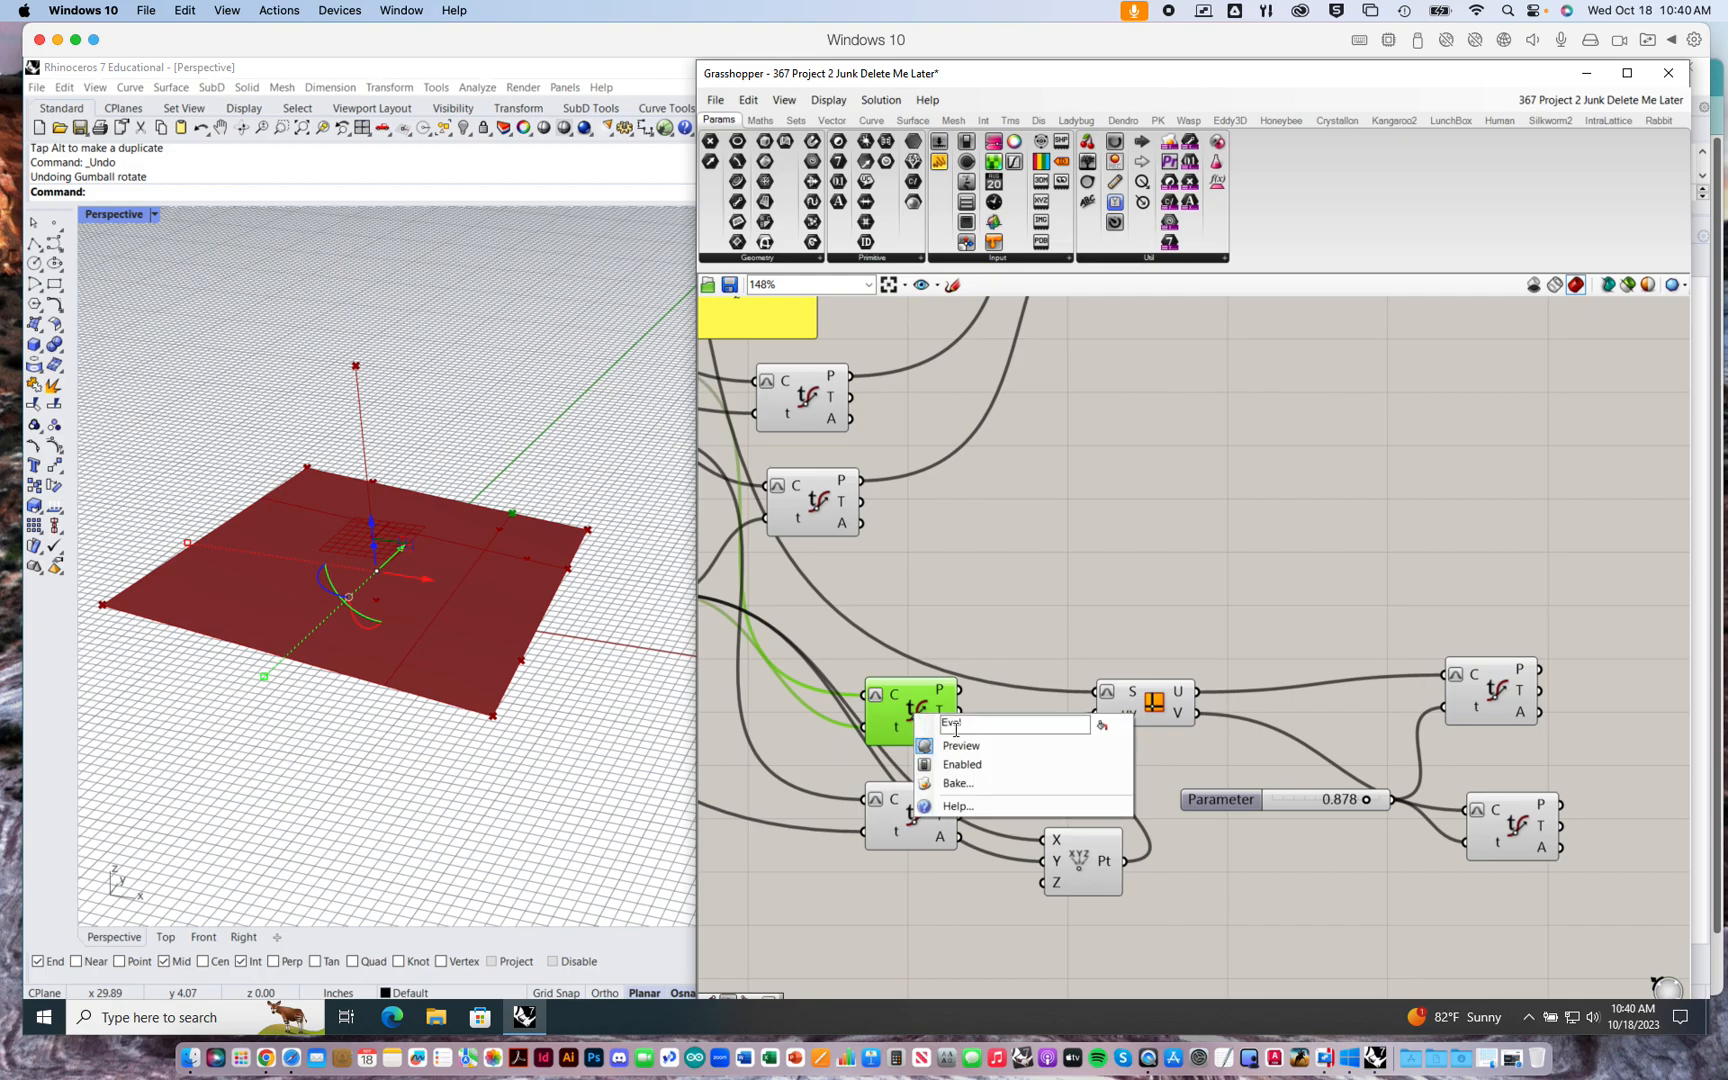
pyautogui.click(960, 746)
pyautogui.click(916, 820)
pyautogui.rightClick(916, 820)
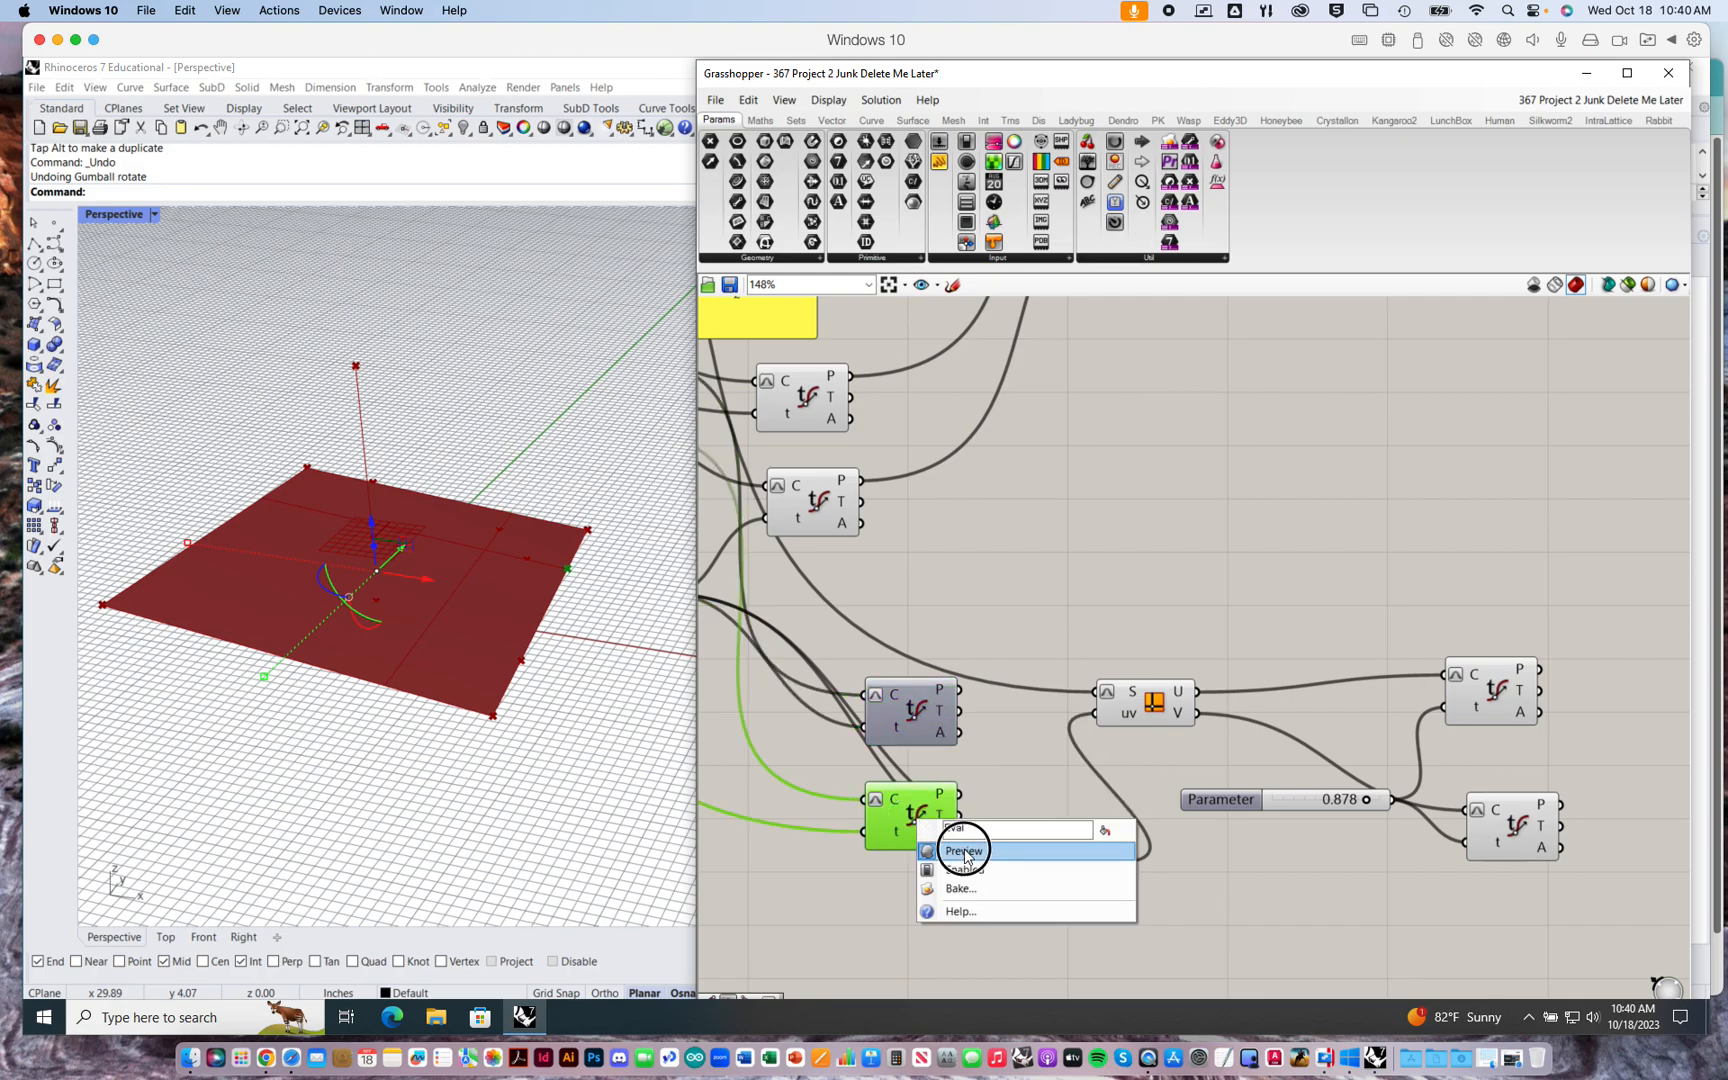
pyautogui.click(963, 851)
# - Examine in the viewport which edge and isocurve points the remaining visible Evaluate Curve components produce
pyautogui.scroll(-1, 1030, 702)
pyautogui.click(862, 450)
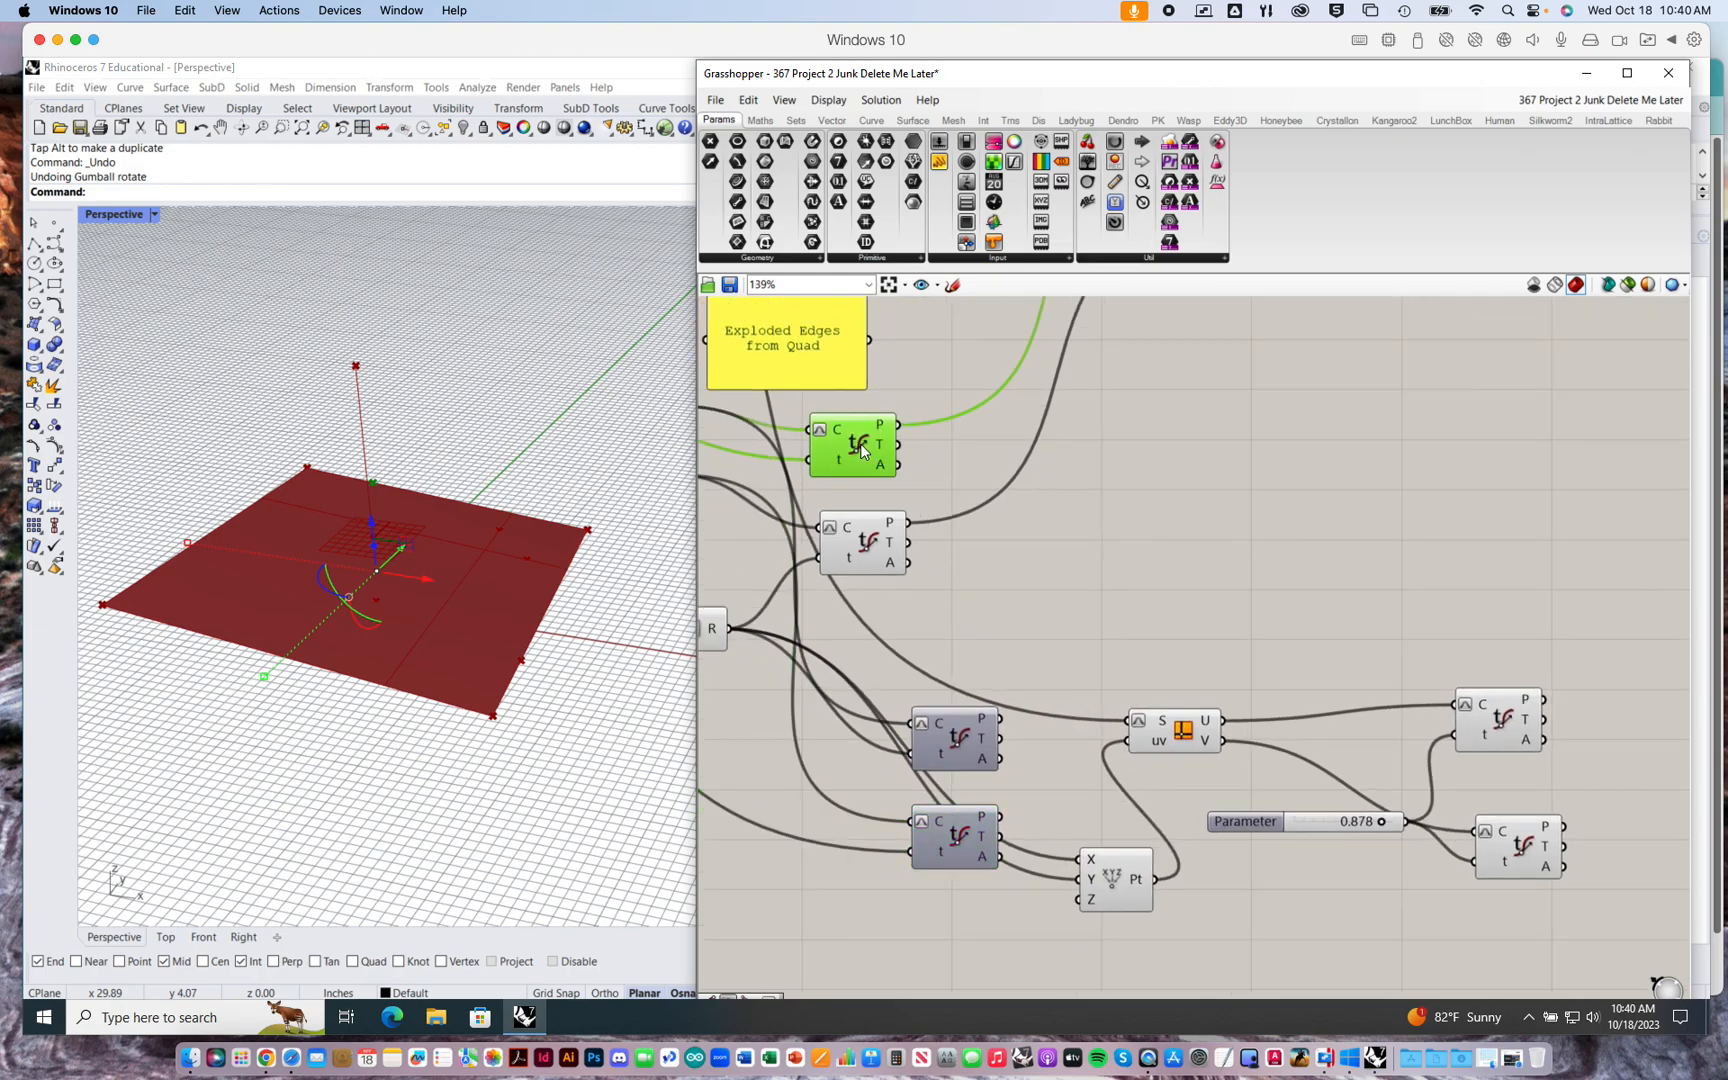
pyautogui.click(869, 545)
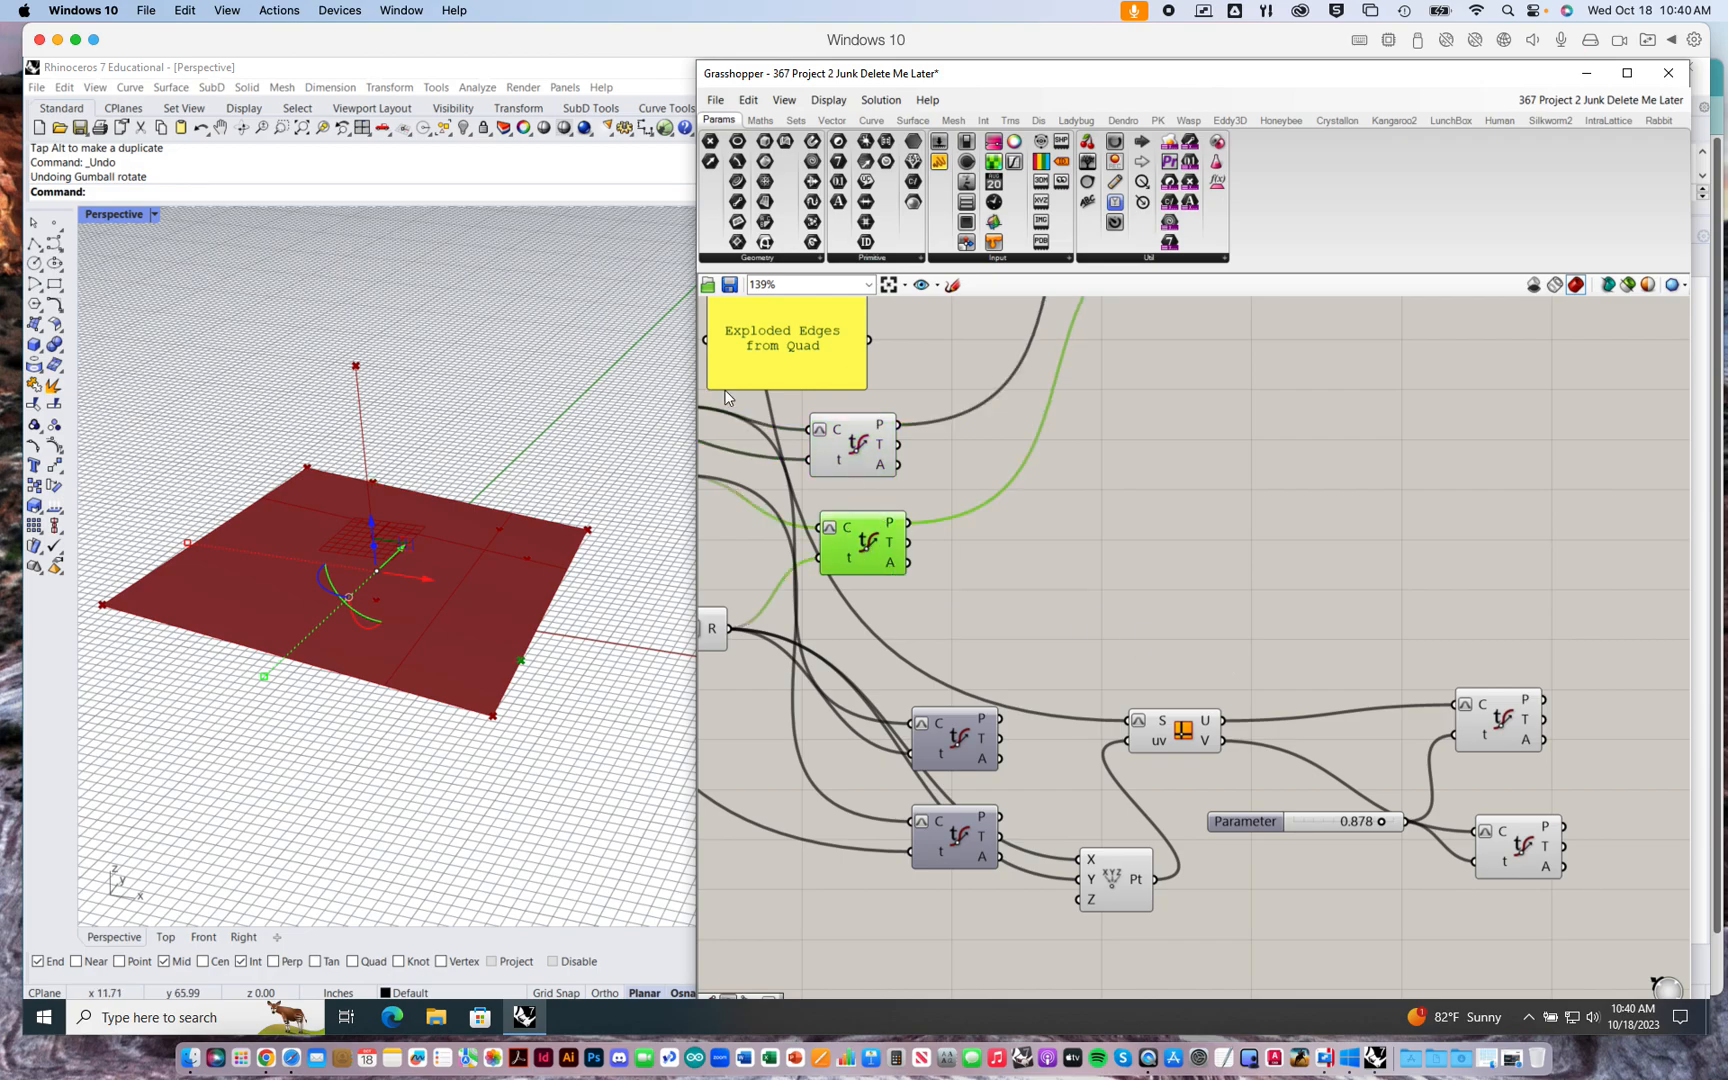
pyautogui.click(860, 449)
pyautogui.click(1552, 729)
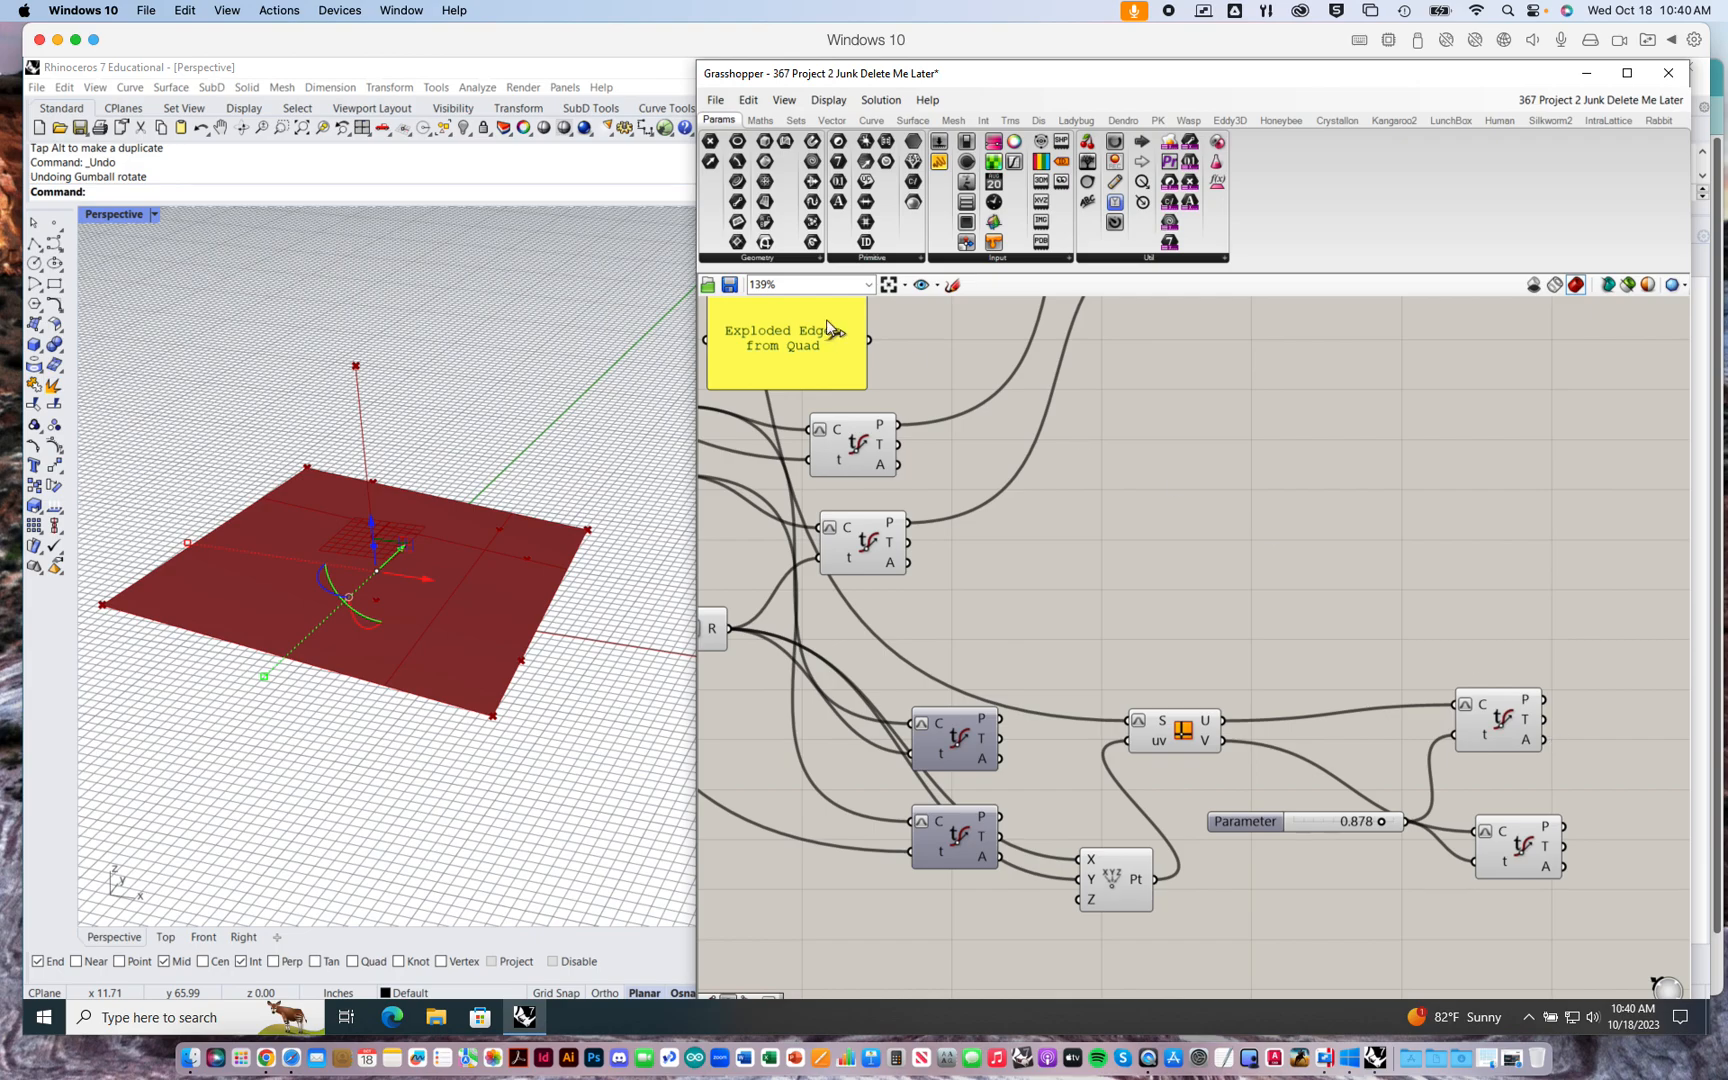
pyautogui.click(1506, 719)
pyautogui.moveTo(1427, 523); pyautogui.dragTo(1365, 608, button='right')
pyautogui.scroll(-1, 1365, 608)
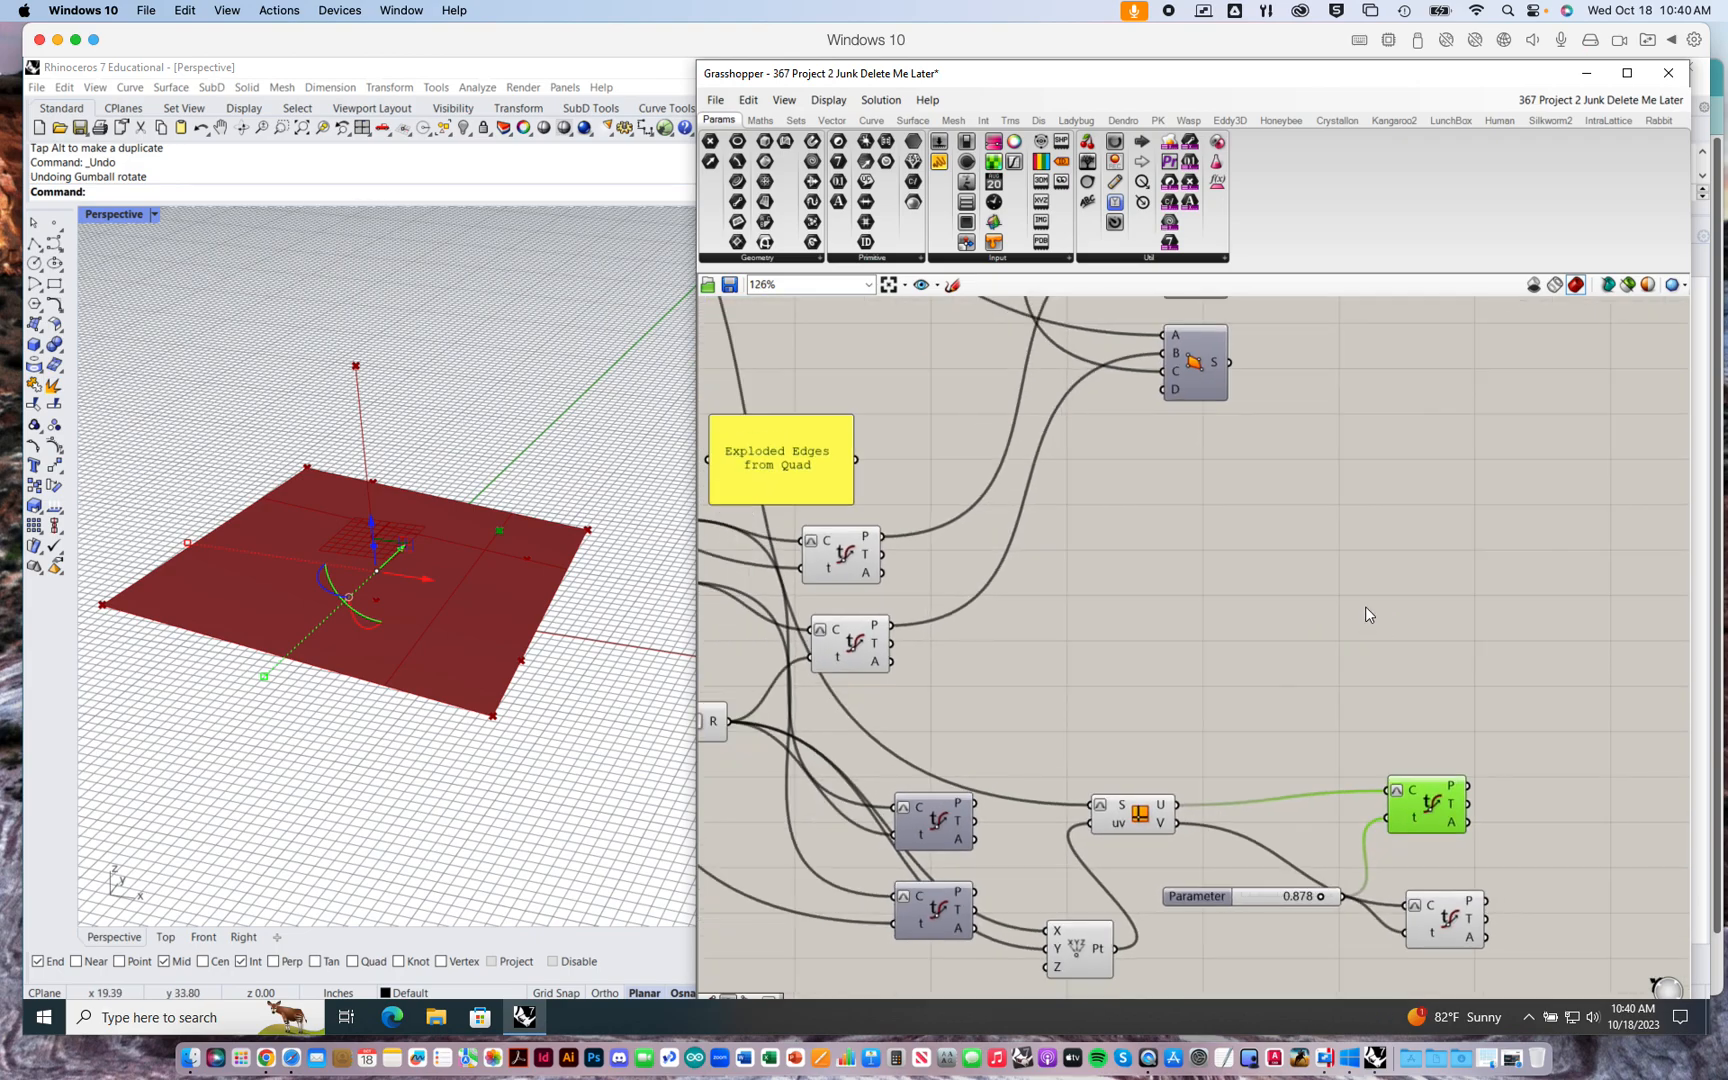
# - Add a third 4Point Surface component above the isocurve Evaluate Curve components
pyautogui.click(906, 122)
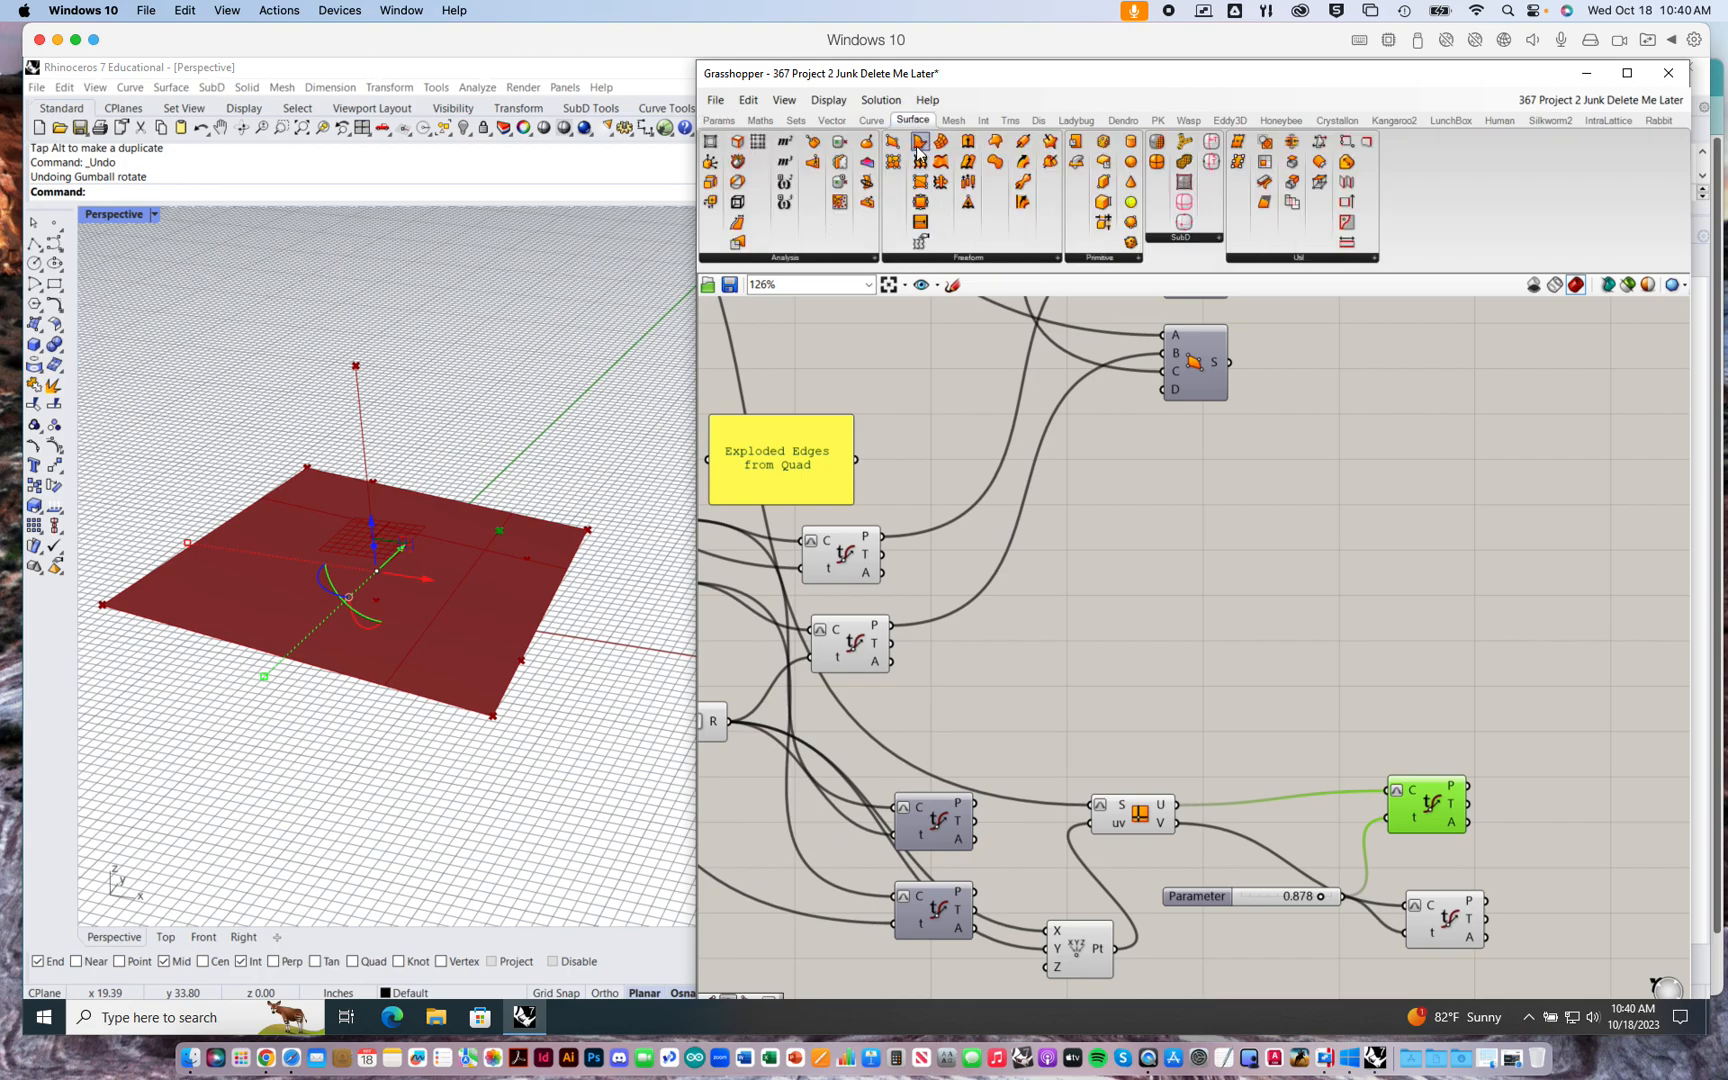
pyautogui.click(952, 259)
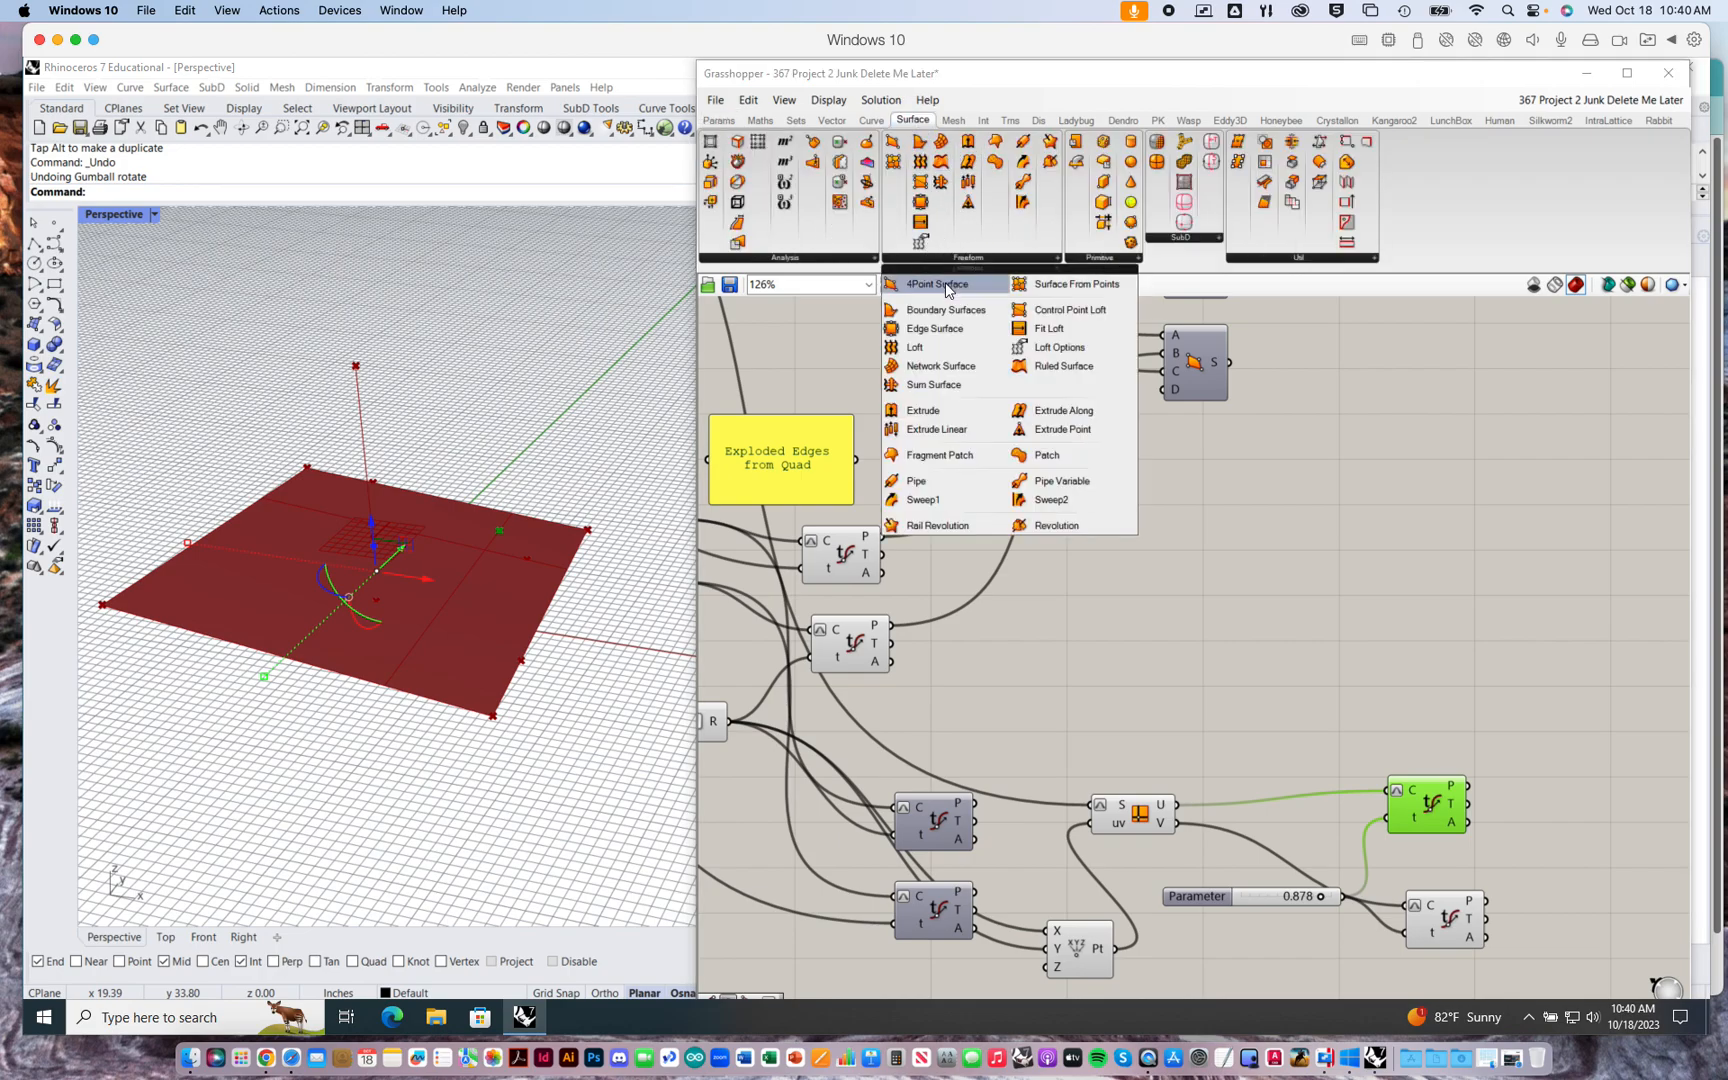
pyautogui.click(935, 292)
pyautogui.click(1357, 625)
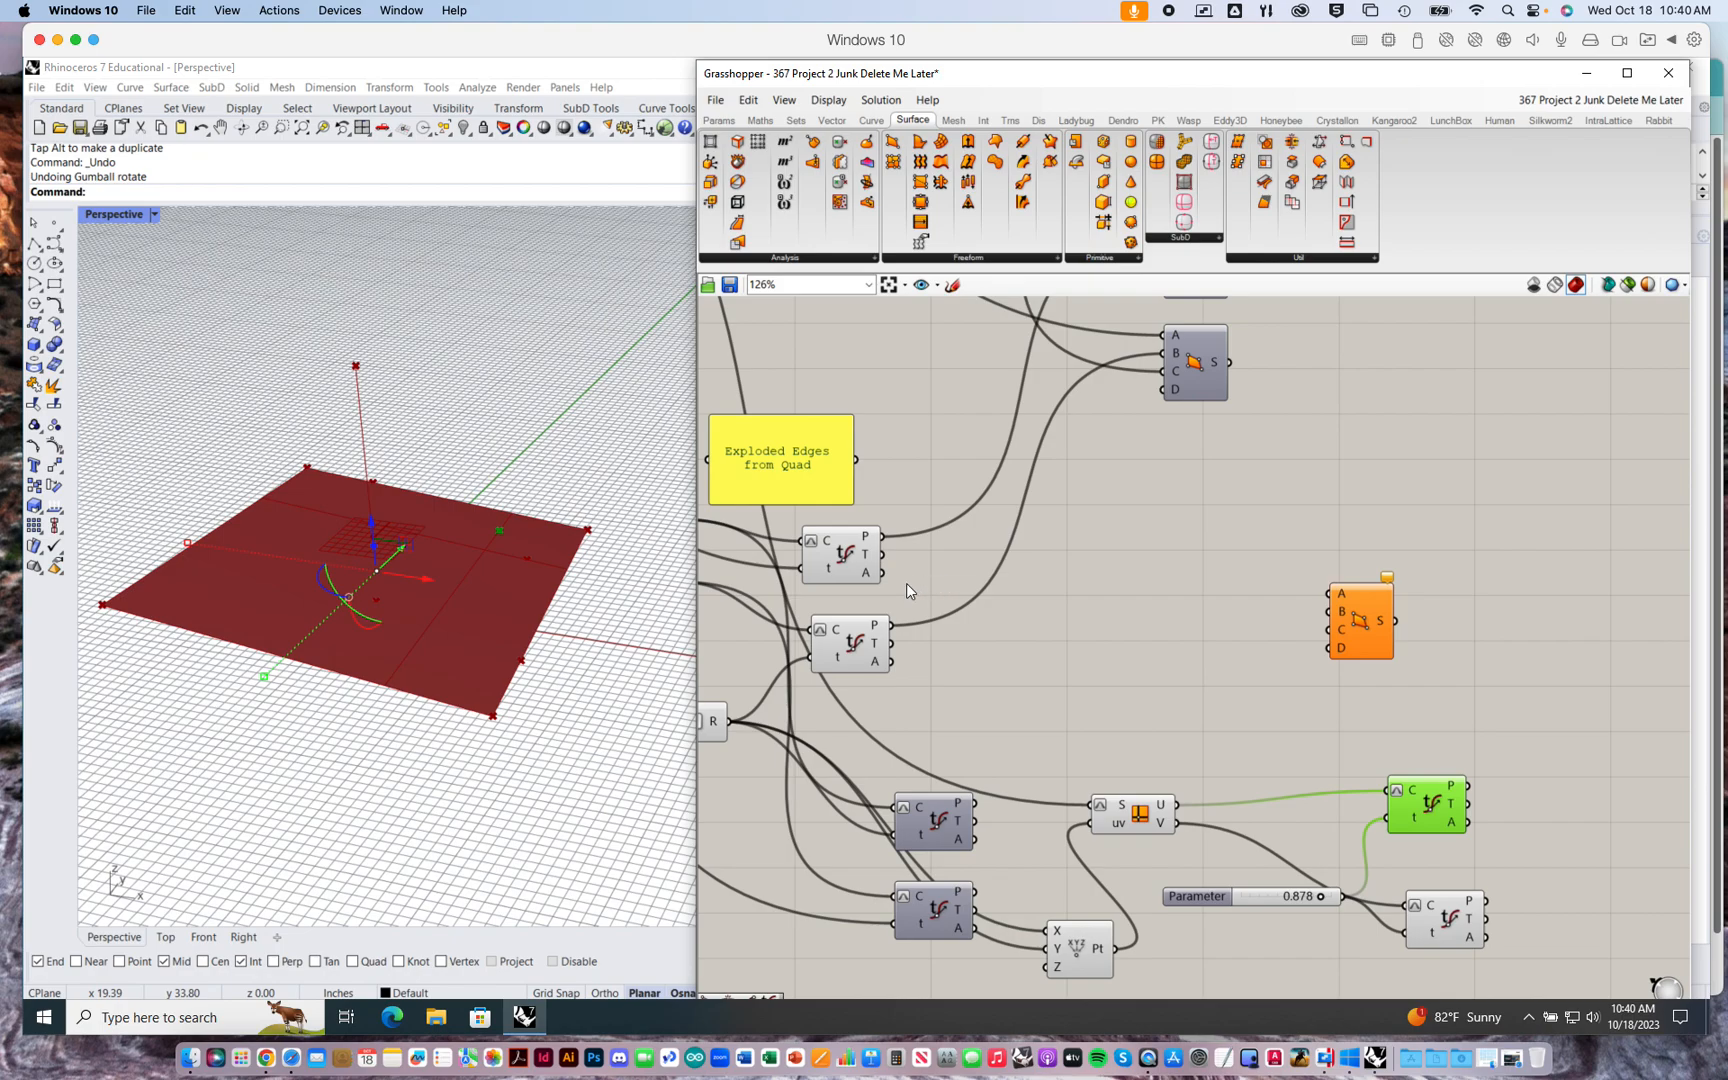
# - Feed the third 4Point Surface's A from the upper edge Evaluate Curve's P, and B from the U-isocurve Evaluate Curve's P
pyautogui.click(851, 642)
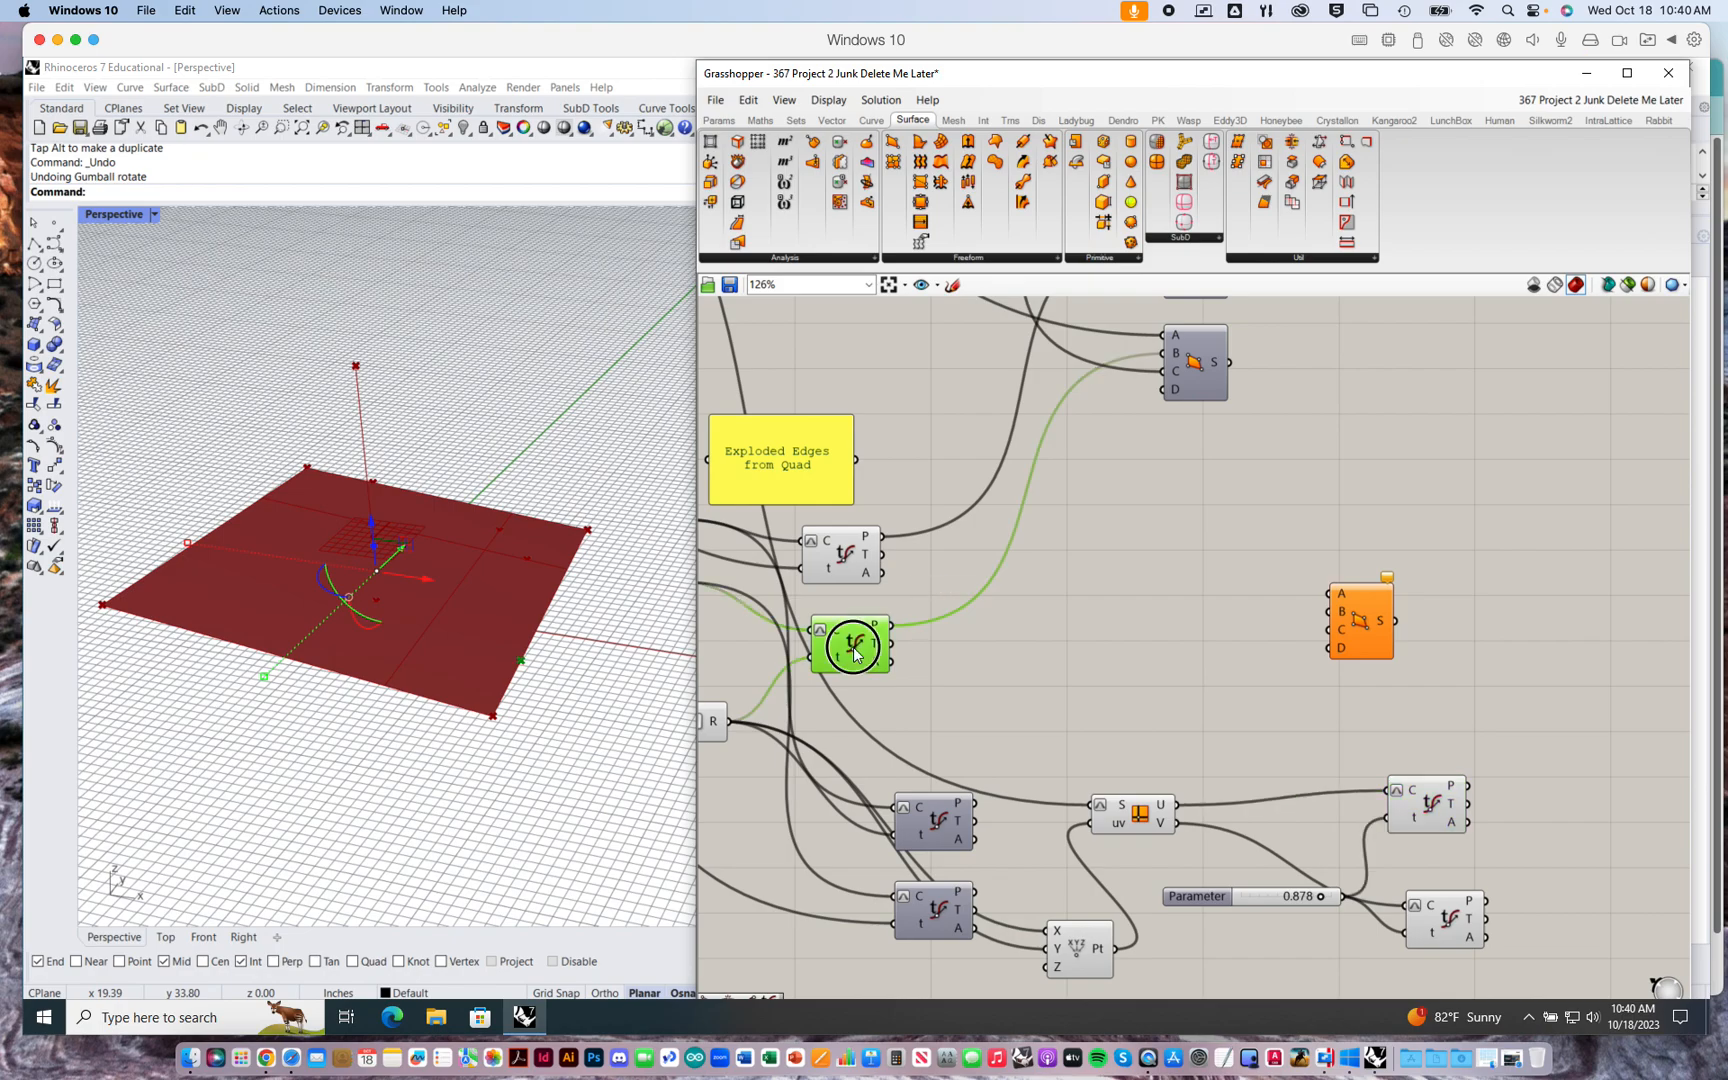
pyautogui.click(846, 560)
pyautogui.moveTo(880, 537); pyautogui.dragTo(1332, 598)
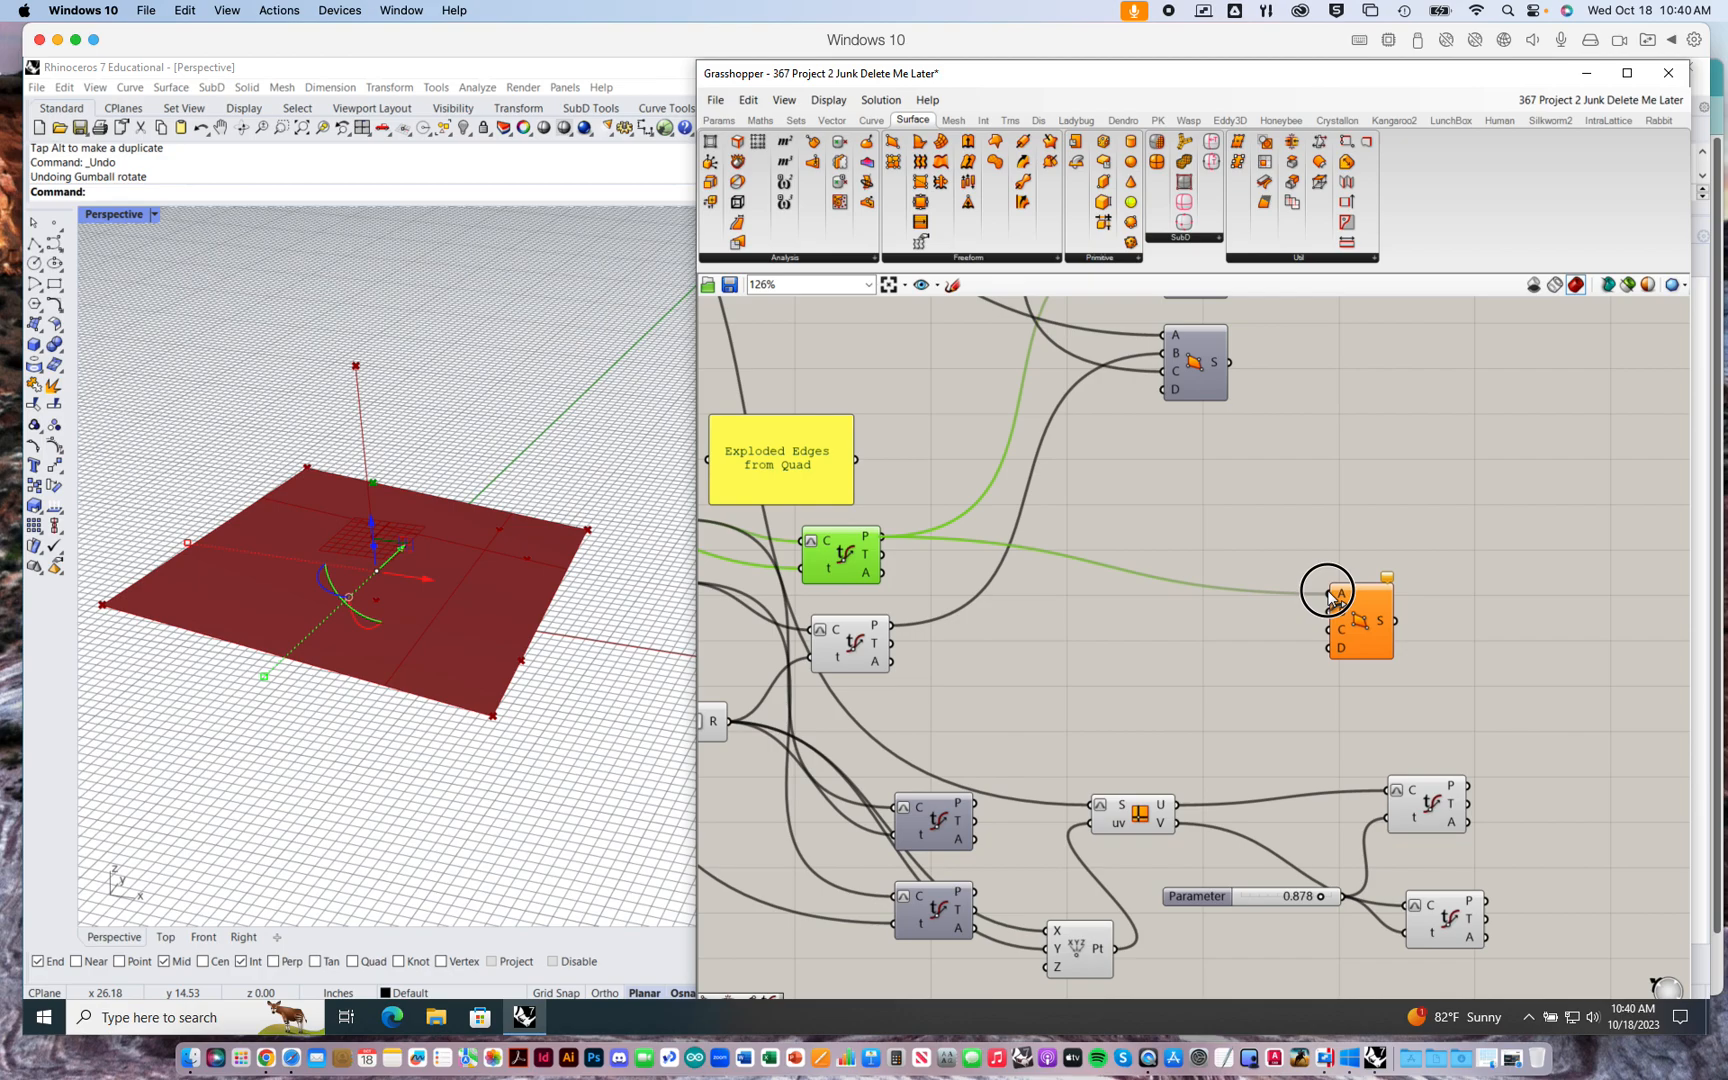
pyautogui.click(1430, 802)
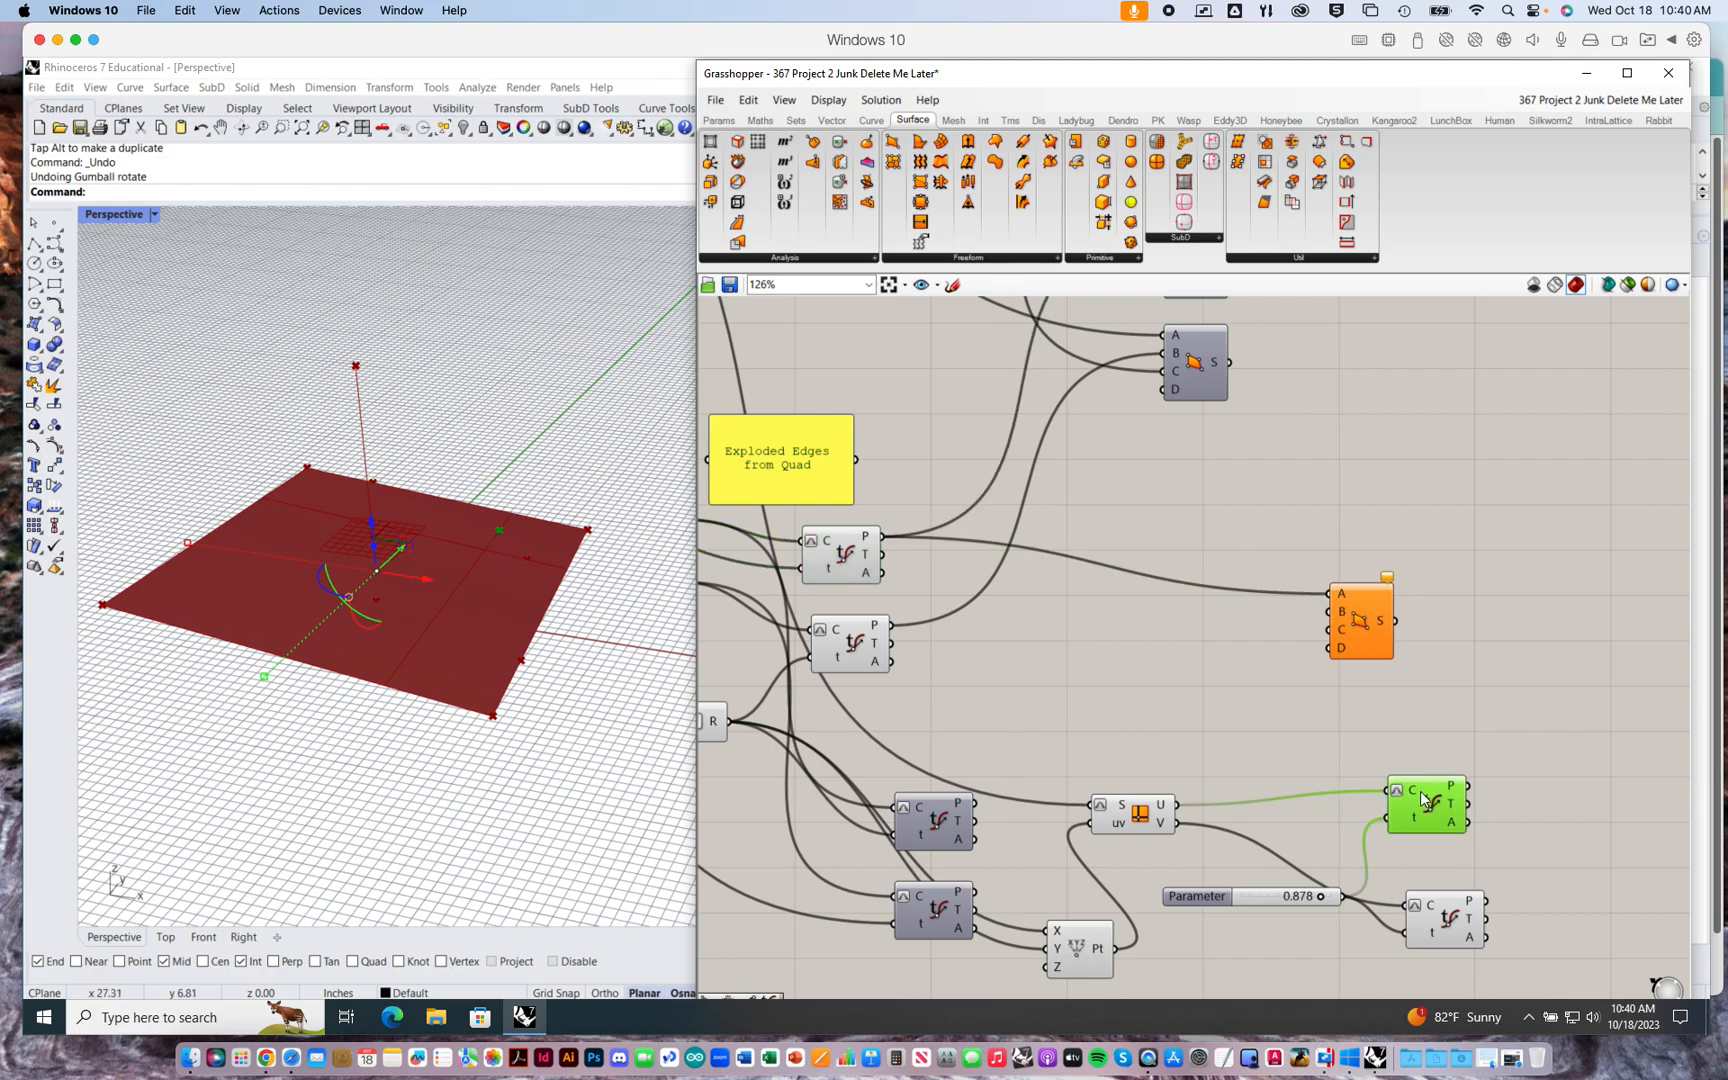
pyautogui.moveTo(1467, 787); pyautogui.dragTo(1460, 609)
# - Connect the End Points component's E output to the third 4Point Surface's C input
pyautogui.moveTo(1351, 594); pyautogui.dragTo(1325, 730, button='right')
pyautogui.scroll(-1, 1304, 661)
pyautogui.moveTo(1289, 668); pyautogui.dragTo(1279, 748, button='right')
pyautogui.moveTo(1260, 662); pyautogui.dragTo(1263, 764, button='right')
pyautogui.moveTo(1355, 624); pyautogui.dragTo(1352, 540, button='right')
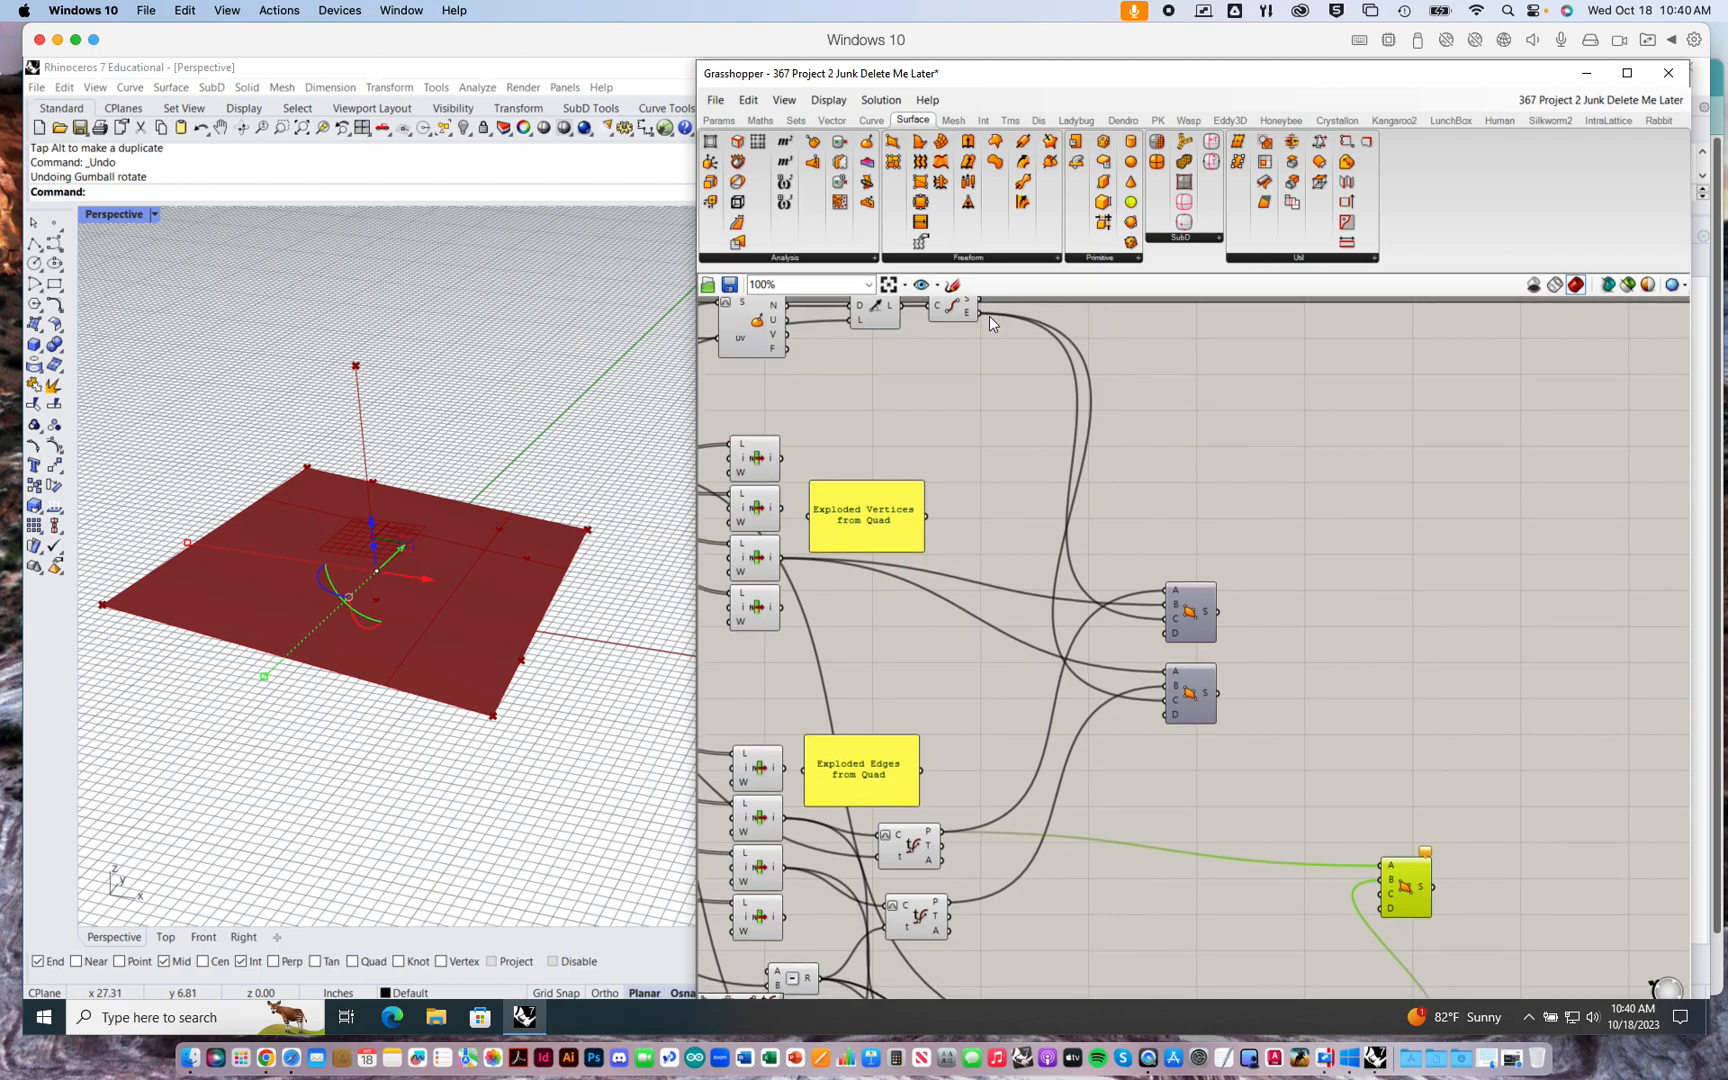
pyautogui.moveTo(981, 312); pyautogui.dragTo(1382, 898)
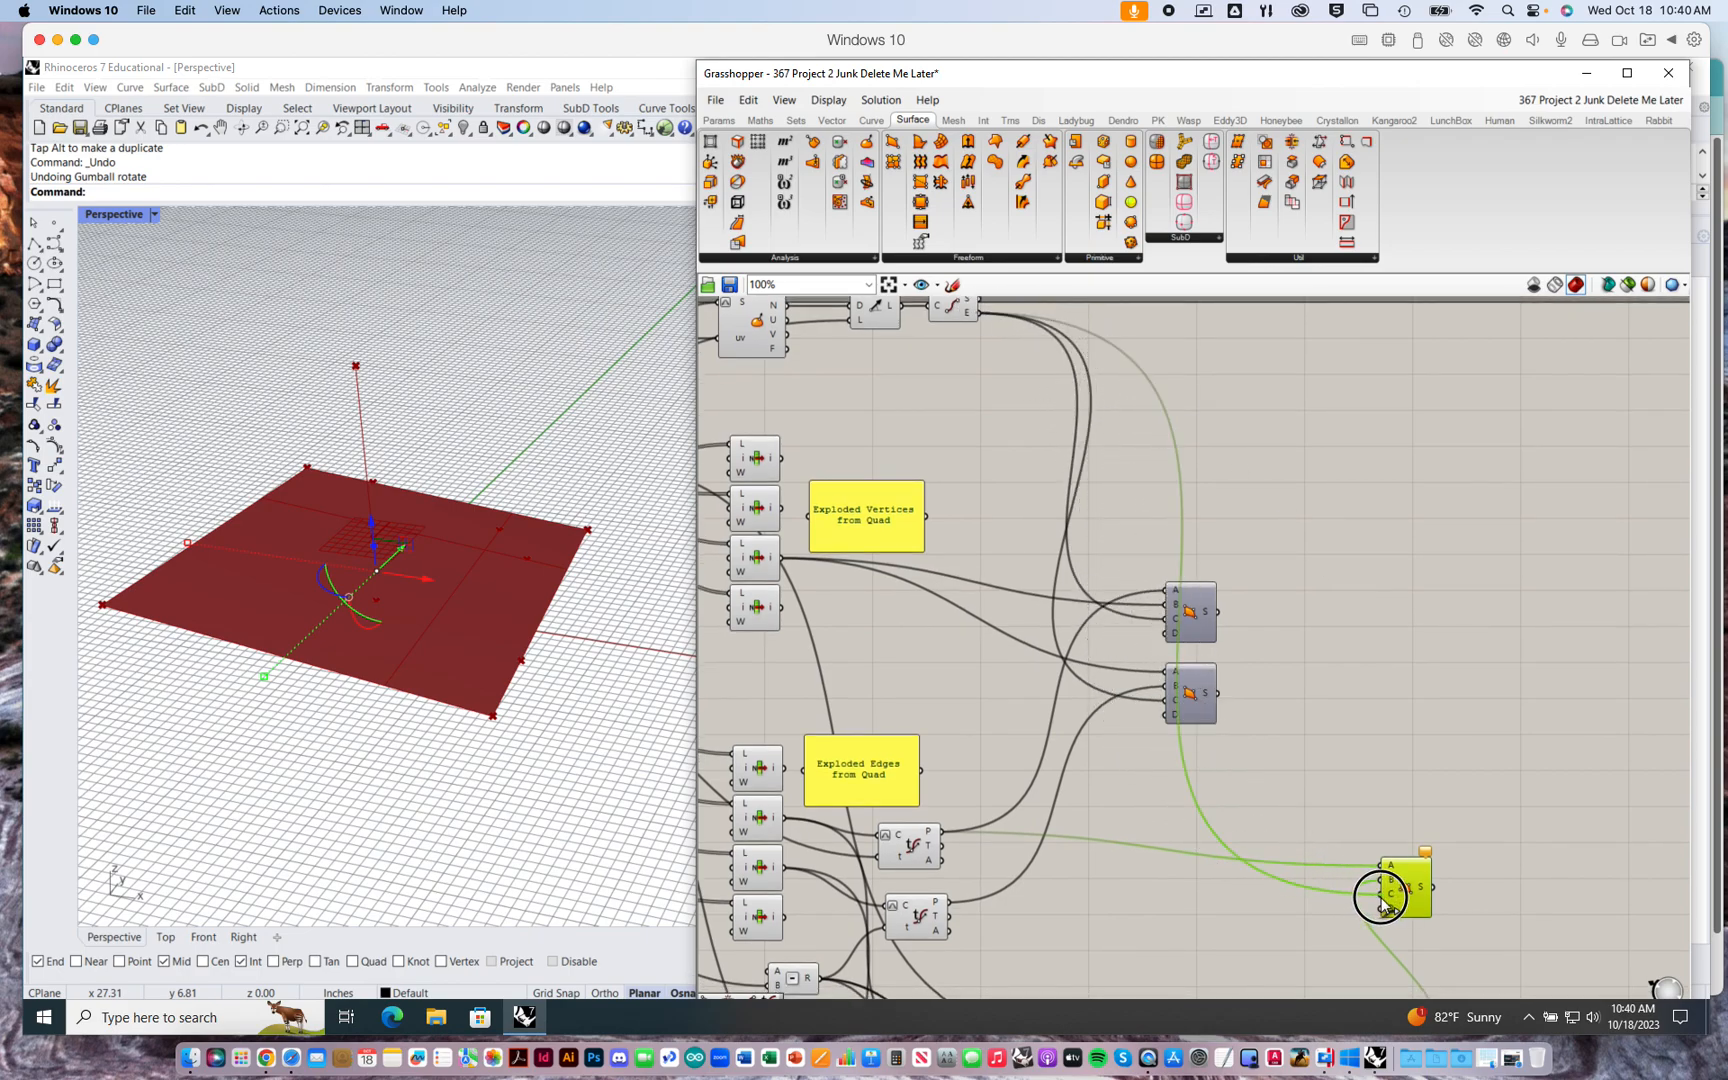
pyautogui.moveTo(1435, 760); pyautogui.dragTo(1335, 651, button='right')
pyautogui.moveTo(1325, 785); pyautogui.dragTo(1378, 777)
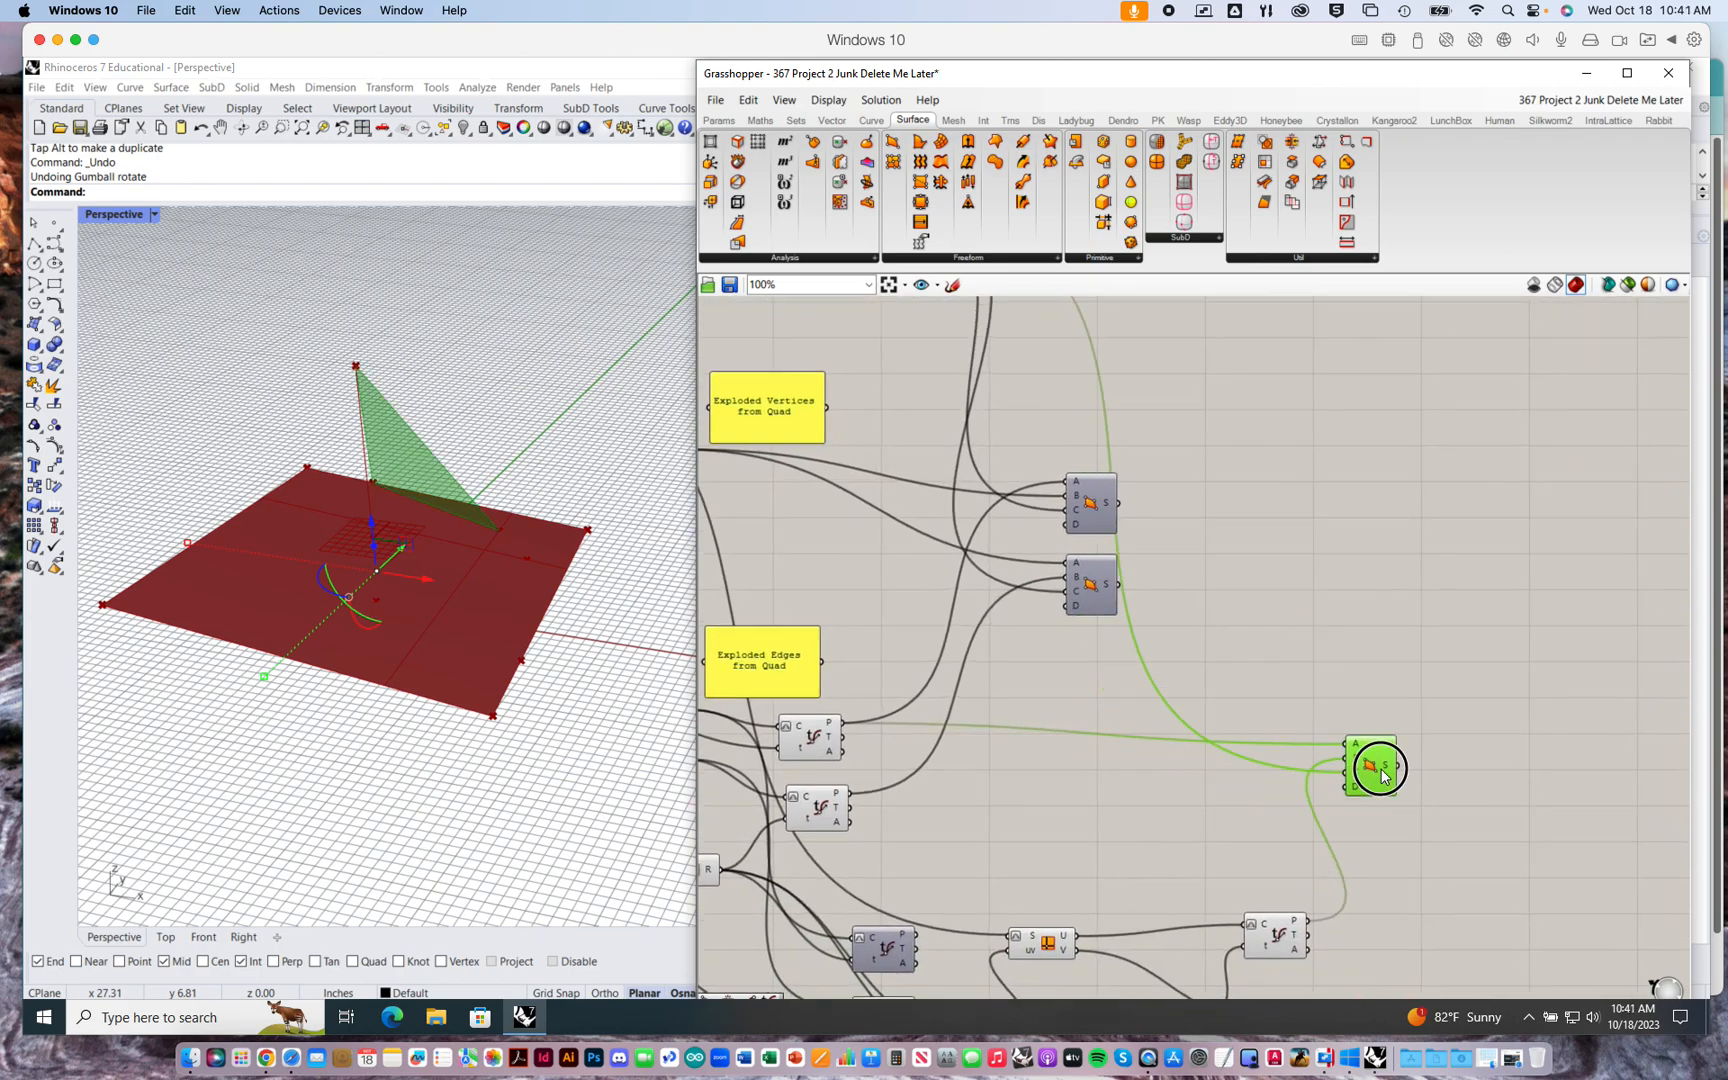
# - Set the Parameter slider of the isocurve Evaluate Curve components to 0.858
pyautogui.scroll(-3, 1169, 841)
pyautogui.click(1185, 898)
pyautogui.moveTo(1185, 898); pyautogui.dragTo(1188, 893)
pyautogui.click(1494, 775)
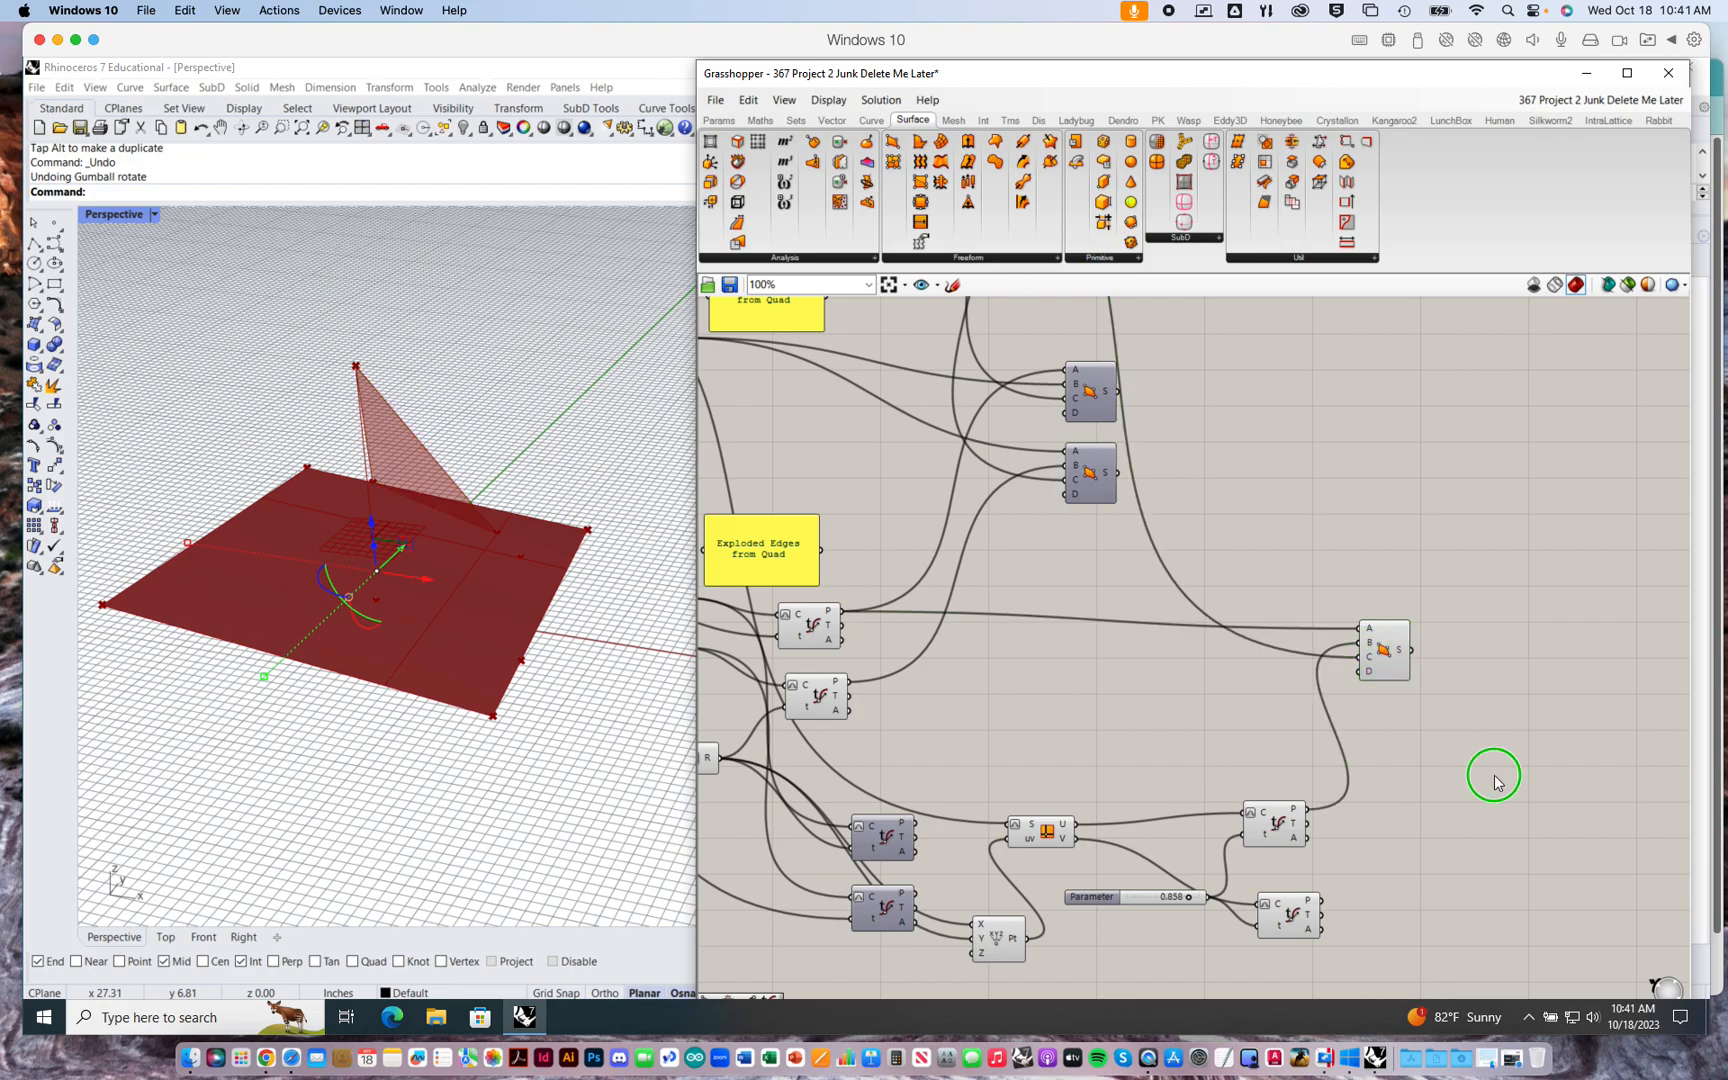
# - Add three more 4Point Surface components stacked below the third one
pyautogui.moveTo(1494, 775); pyautogui.dragTo(1480, 755, button='right')
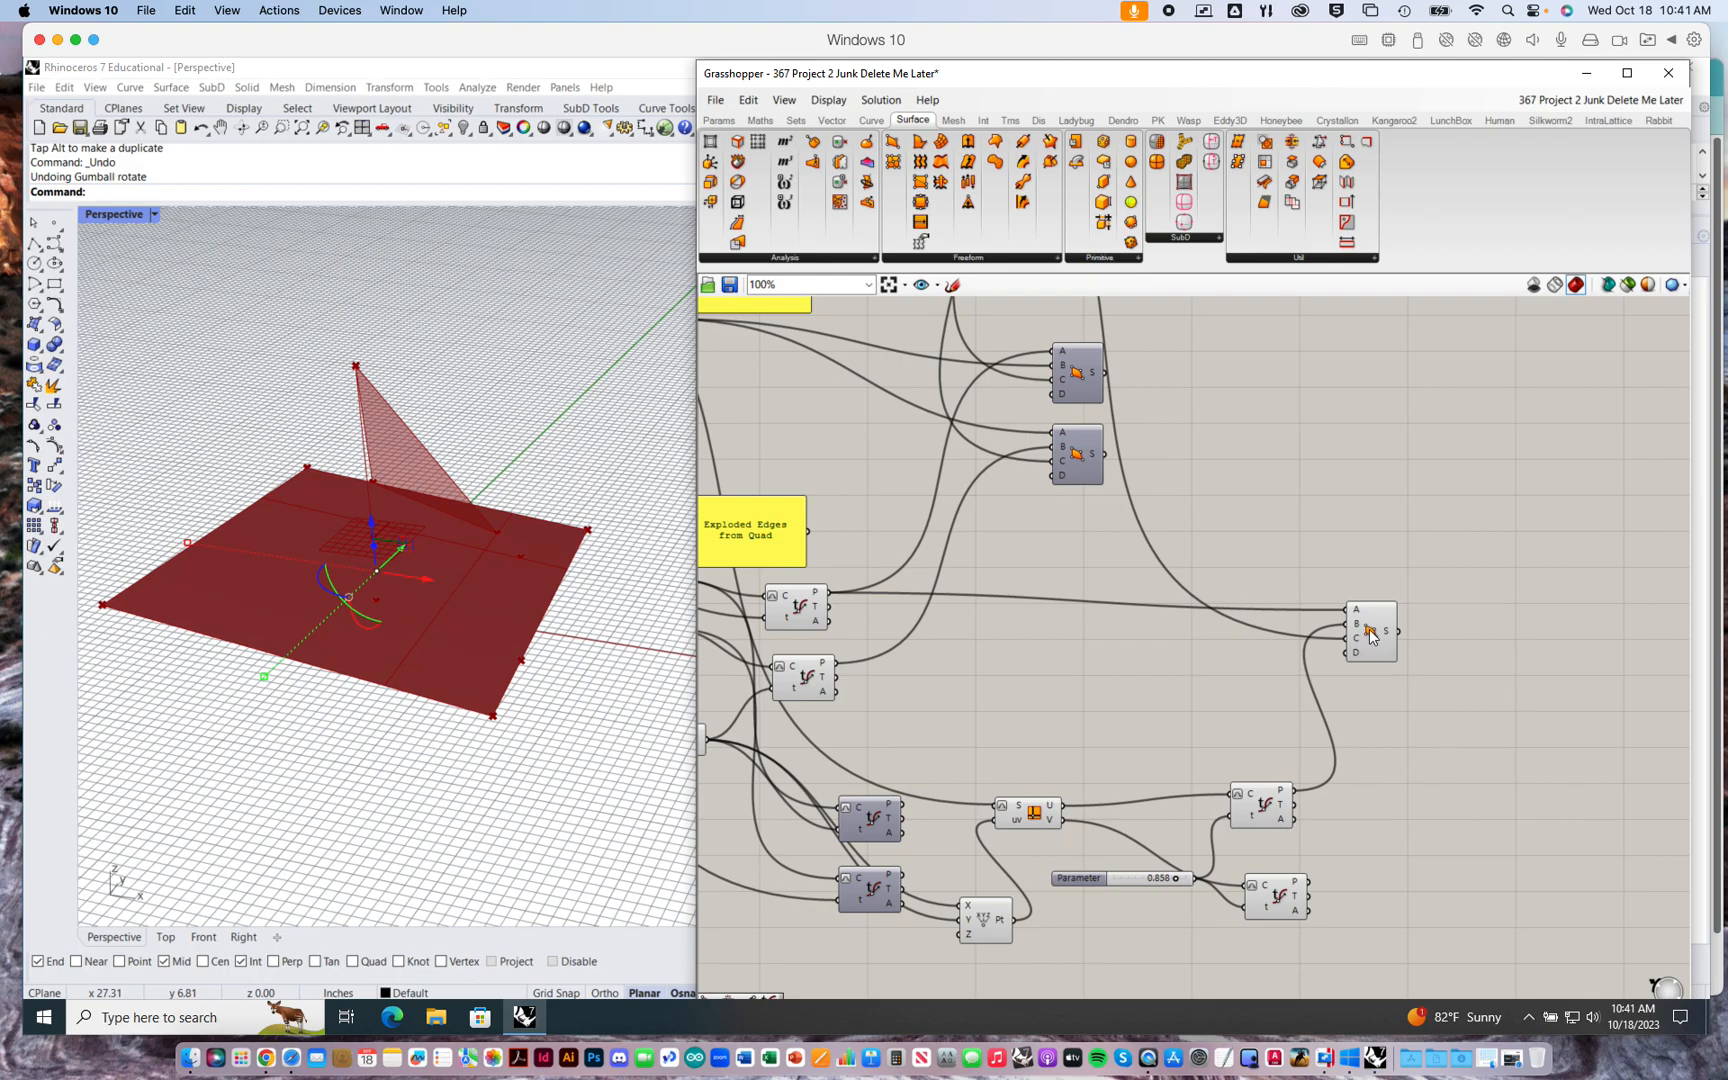
pyautogui.moveTo(900, 137); pyautogui.dragTo(1366, 708)
pyautogui.moveTo(893, 141); pyautogui.dragTo(1407, 815)
pyautogui.moveTo(893, 141); pyautogui.dragTo(1432, 906)
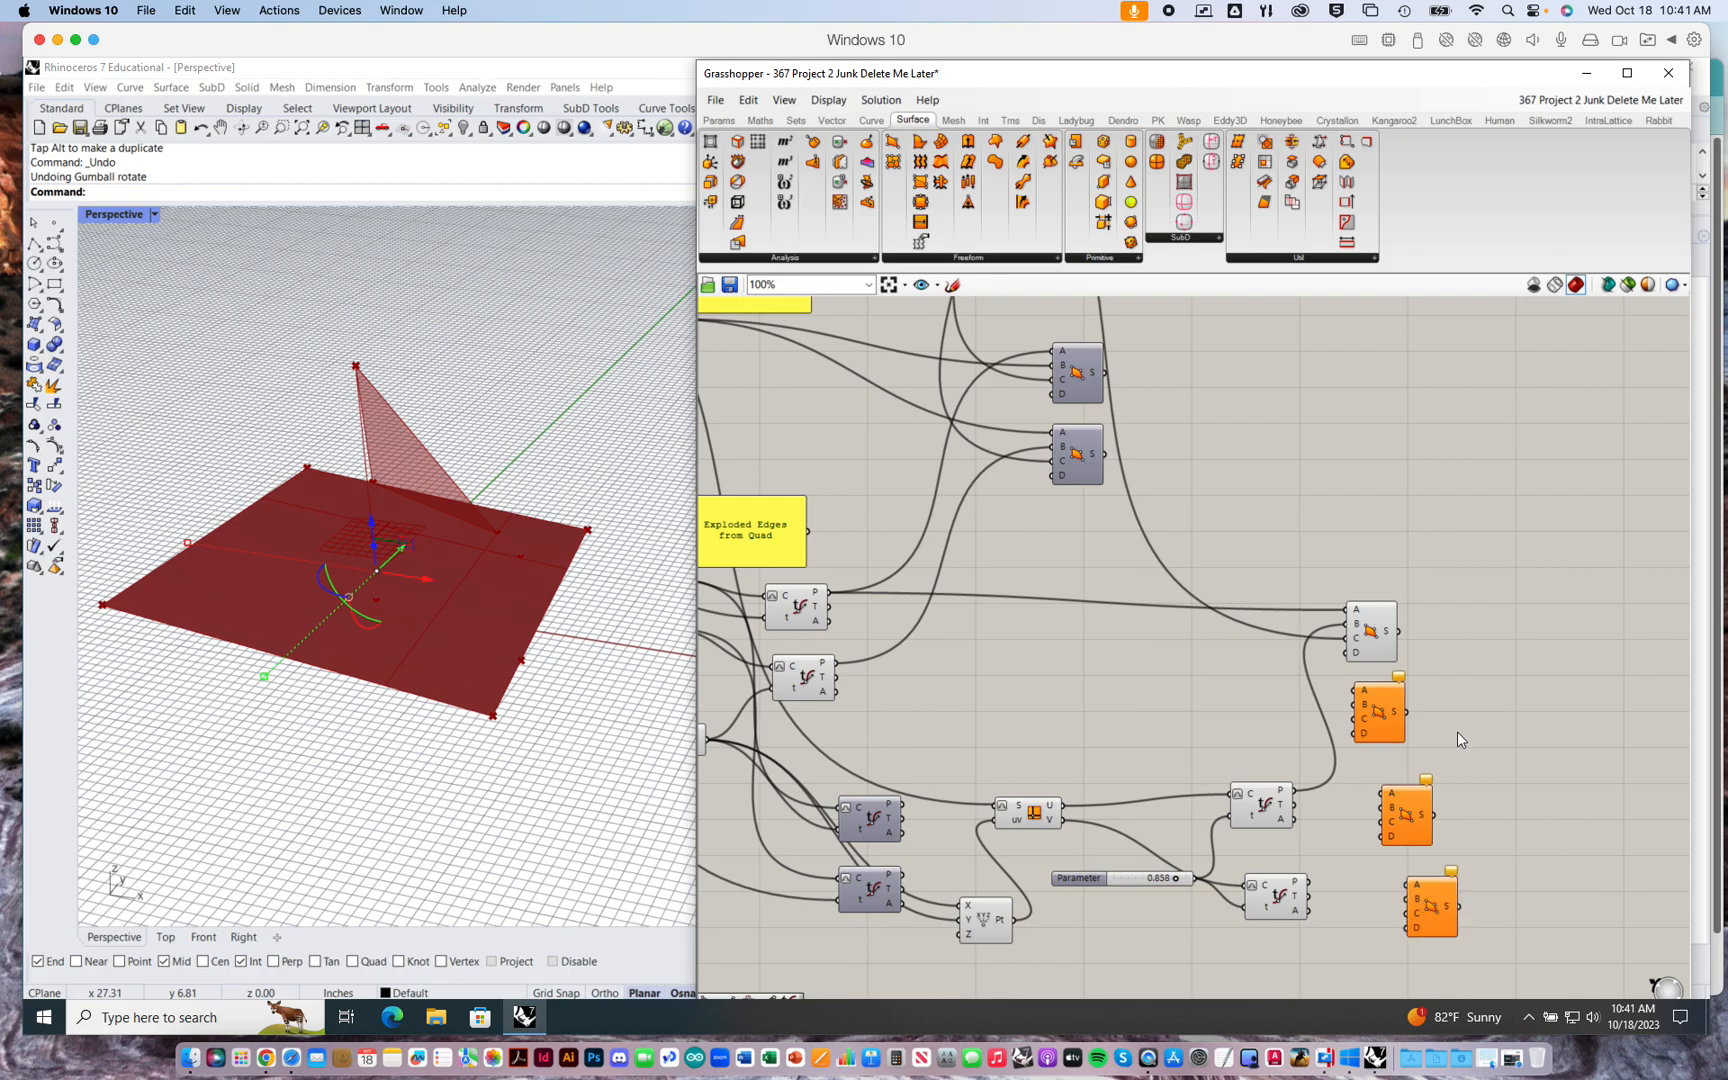
# - Feed the middle new 4Point Surface's A from the U-isocurve Evaluate Curve's P, and B from the third vertex List Item
pyautogui.click(1369, 629)
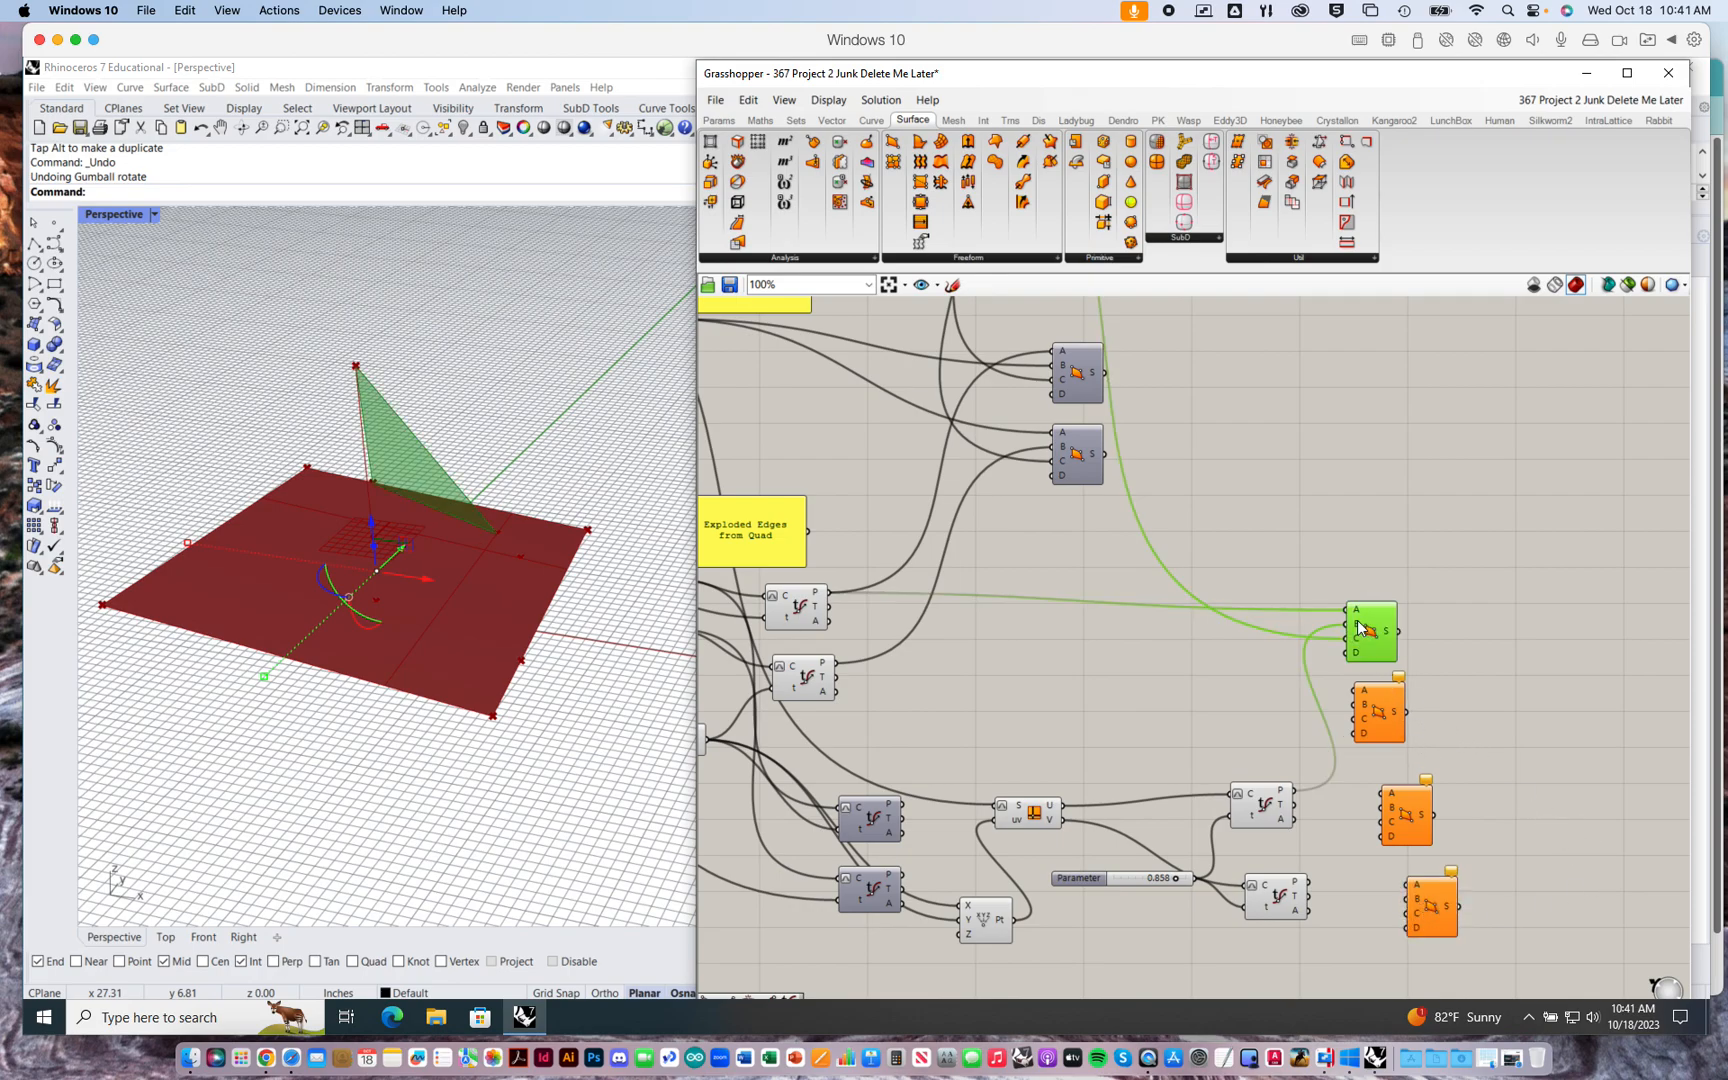
pyautogui.moveTo(1300, 794); pyautogui.dragTo(1383, 794)
pyautogui.moveTo(1018, 612); pyautogui.dragTo(1071, 653, button='right')
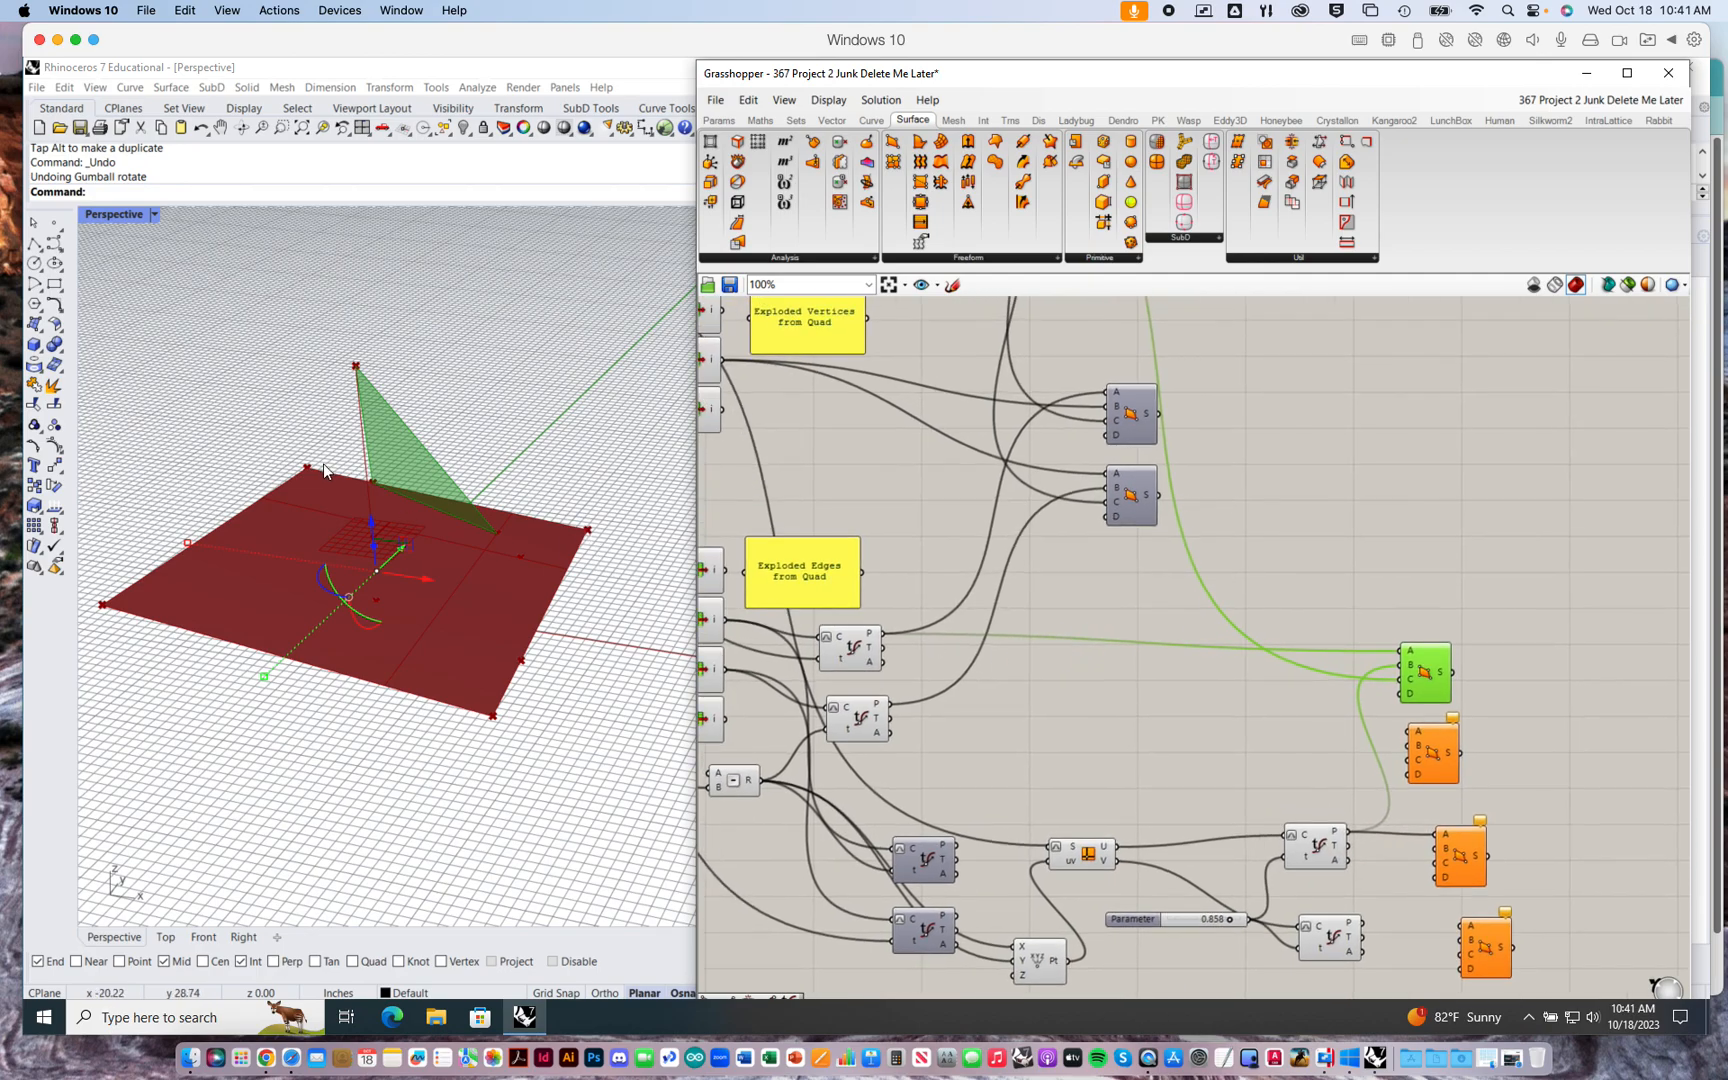
pyautogui.scroll(-3, 1088, 649)
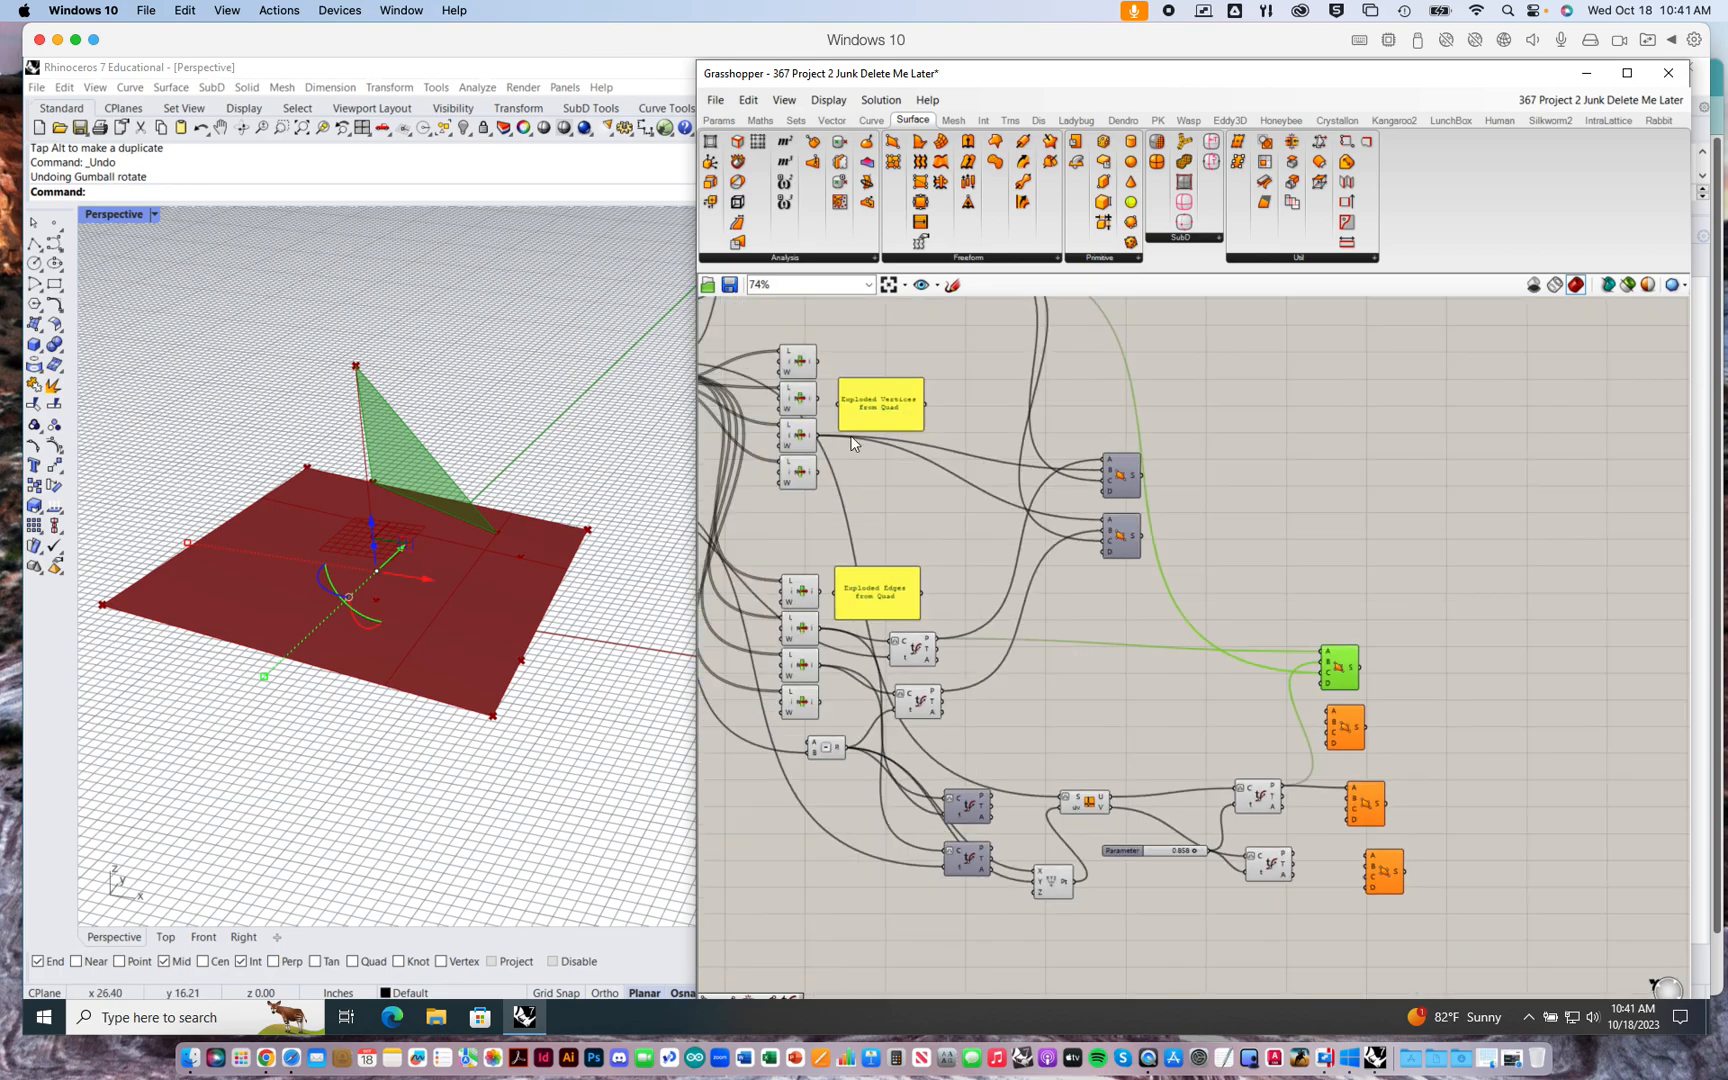
pyautogui.moveTo(818, 441); pyautogui.dragTo(1348, 806)
# - Place the partly wired 4Point Surface directly below the third one and feed its C input from the End Points' E output
pyautogui.moveTo(1359, 738); pyautogui.dragTo(1488, 809)
pyautogui.click(1366, 798)
pyautogui.moveTo(1366, 770); pyautogui.dragTo(1368, 702)
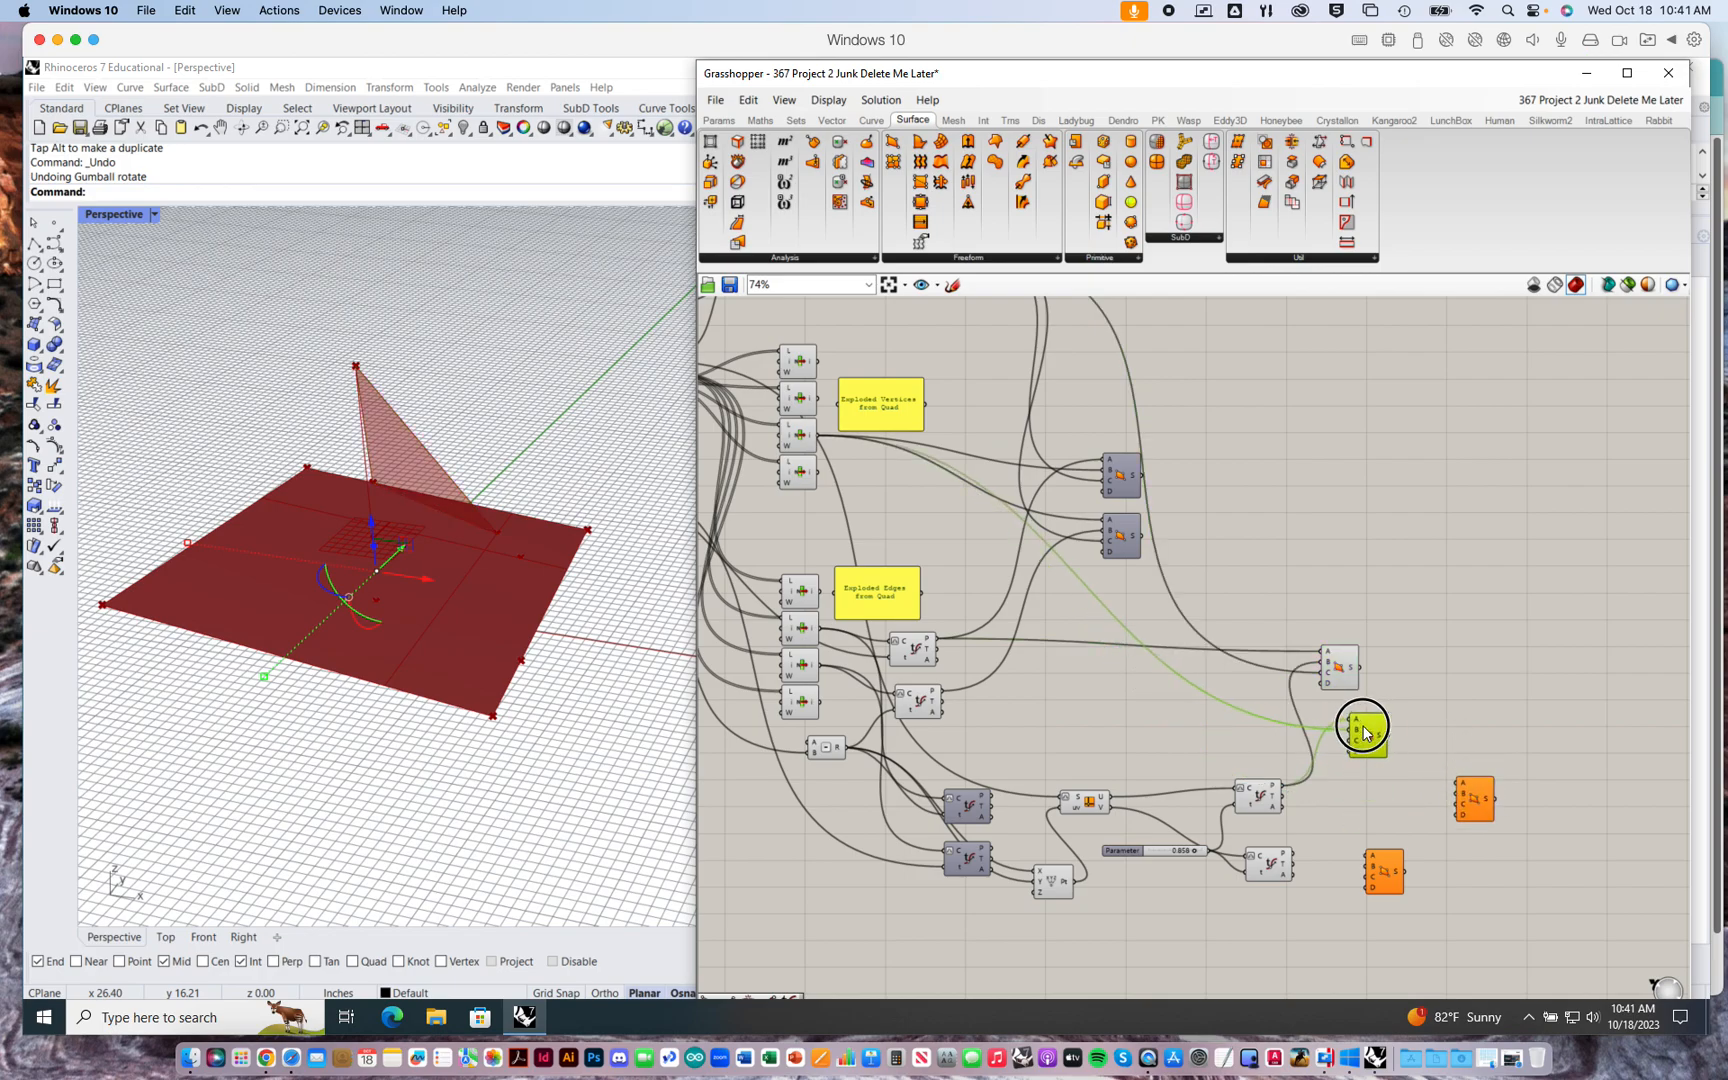
pyautogui.moveTo(1179, 475); pyautogui.dragTo(1188, 567, button='right')
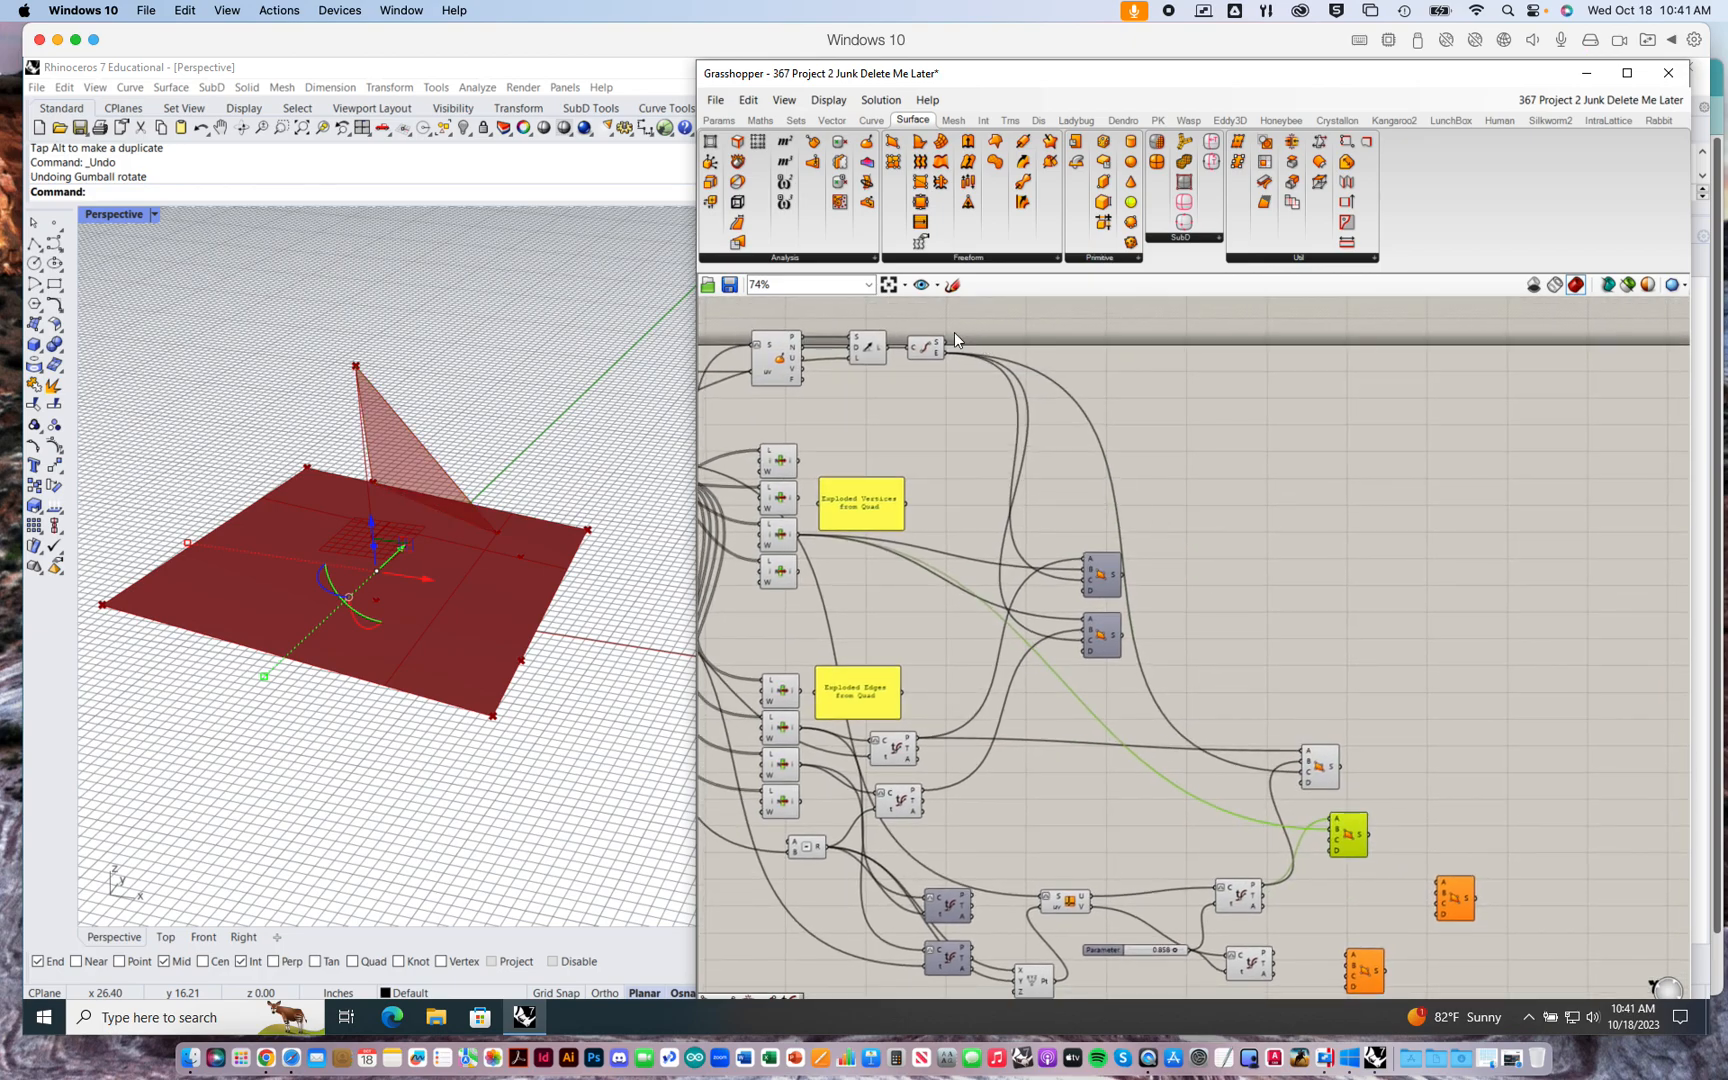
pyautogui.moveTo(945, 355); pyautogui.dragTo(1334, 836)
pyautogui.moveTo(386, 328); pyautogui.dragTo(501, 517, button='right')
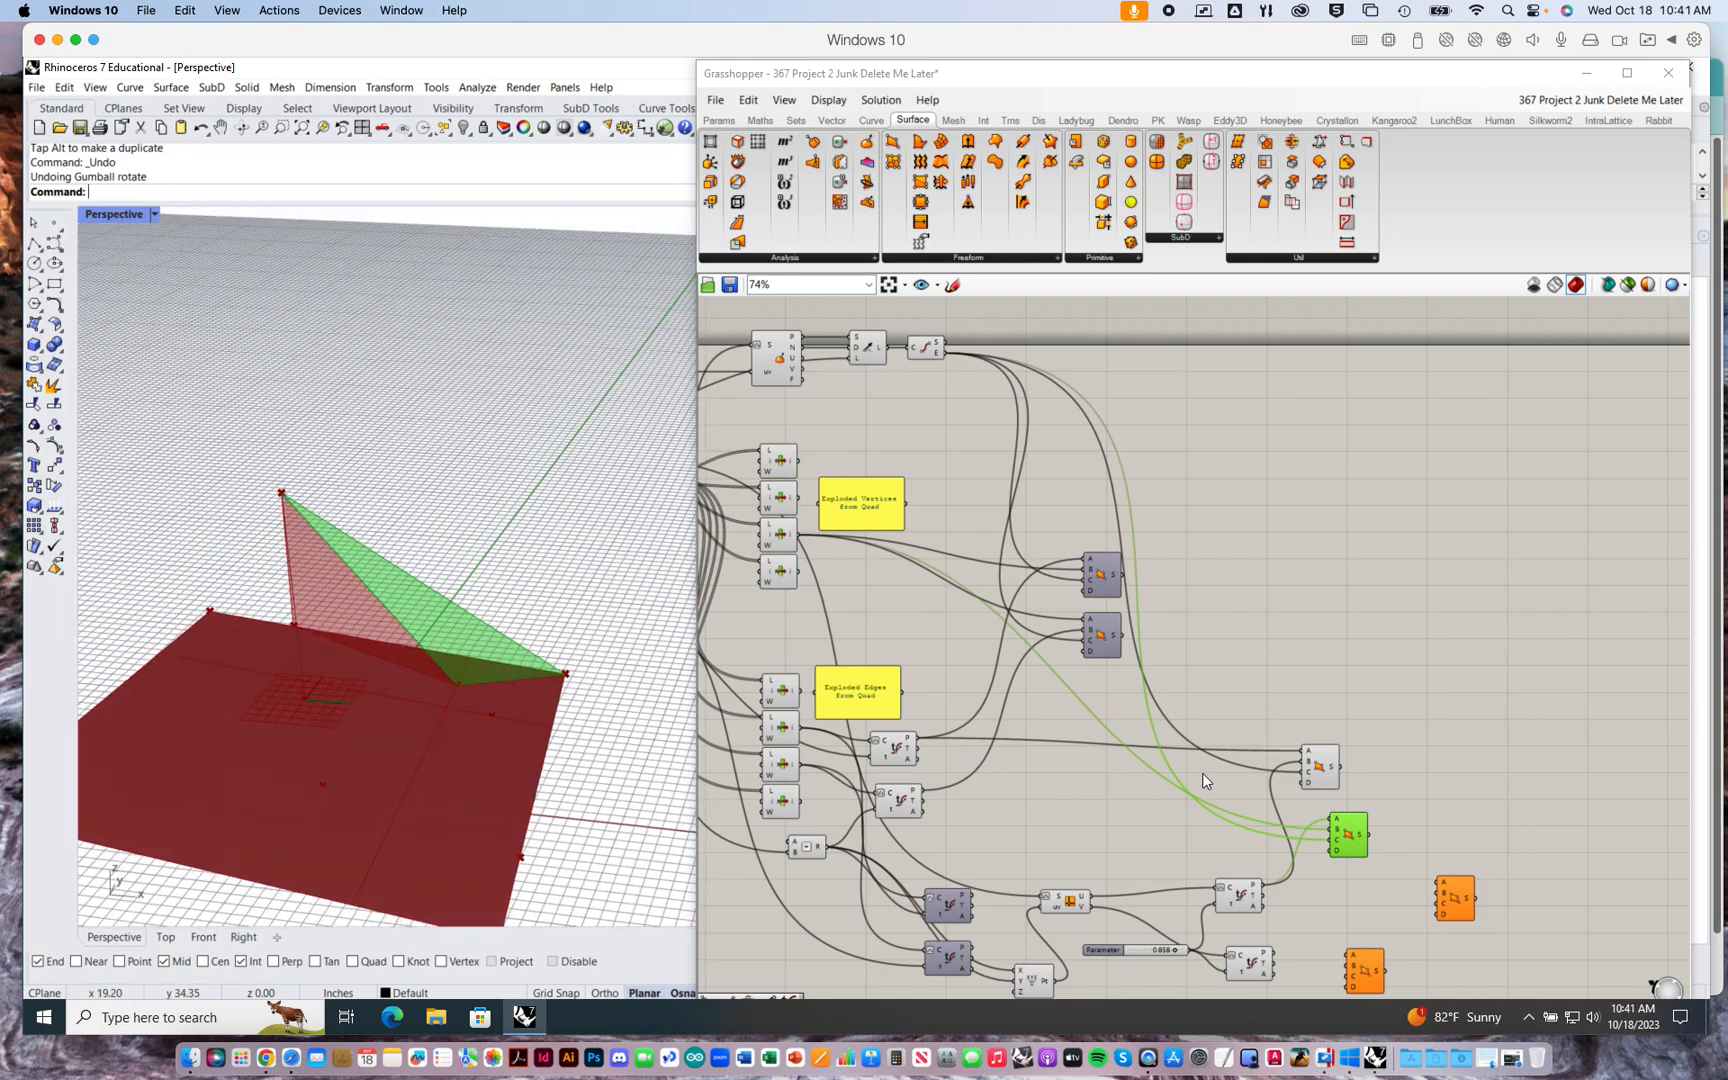
# - Test the folded surfaces by setting the B slider to 0.320 and the Parameter slider to 0.769
pyautogui.scroll(-1, 1026, 867)
pyautogui.moveTo(1026, 867); pyautogui.dragTo(1355, 705, button='right')
pyautogui.scroll(2, 1332, 713)
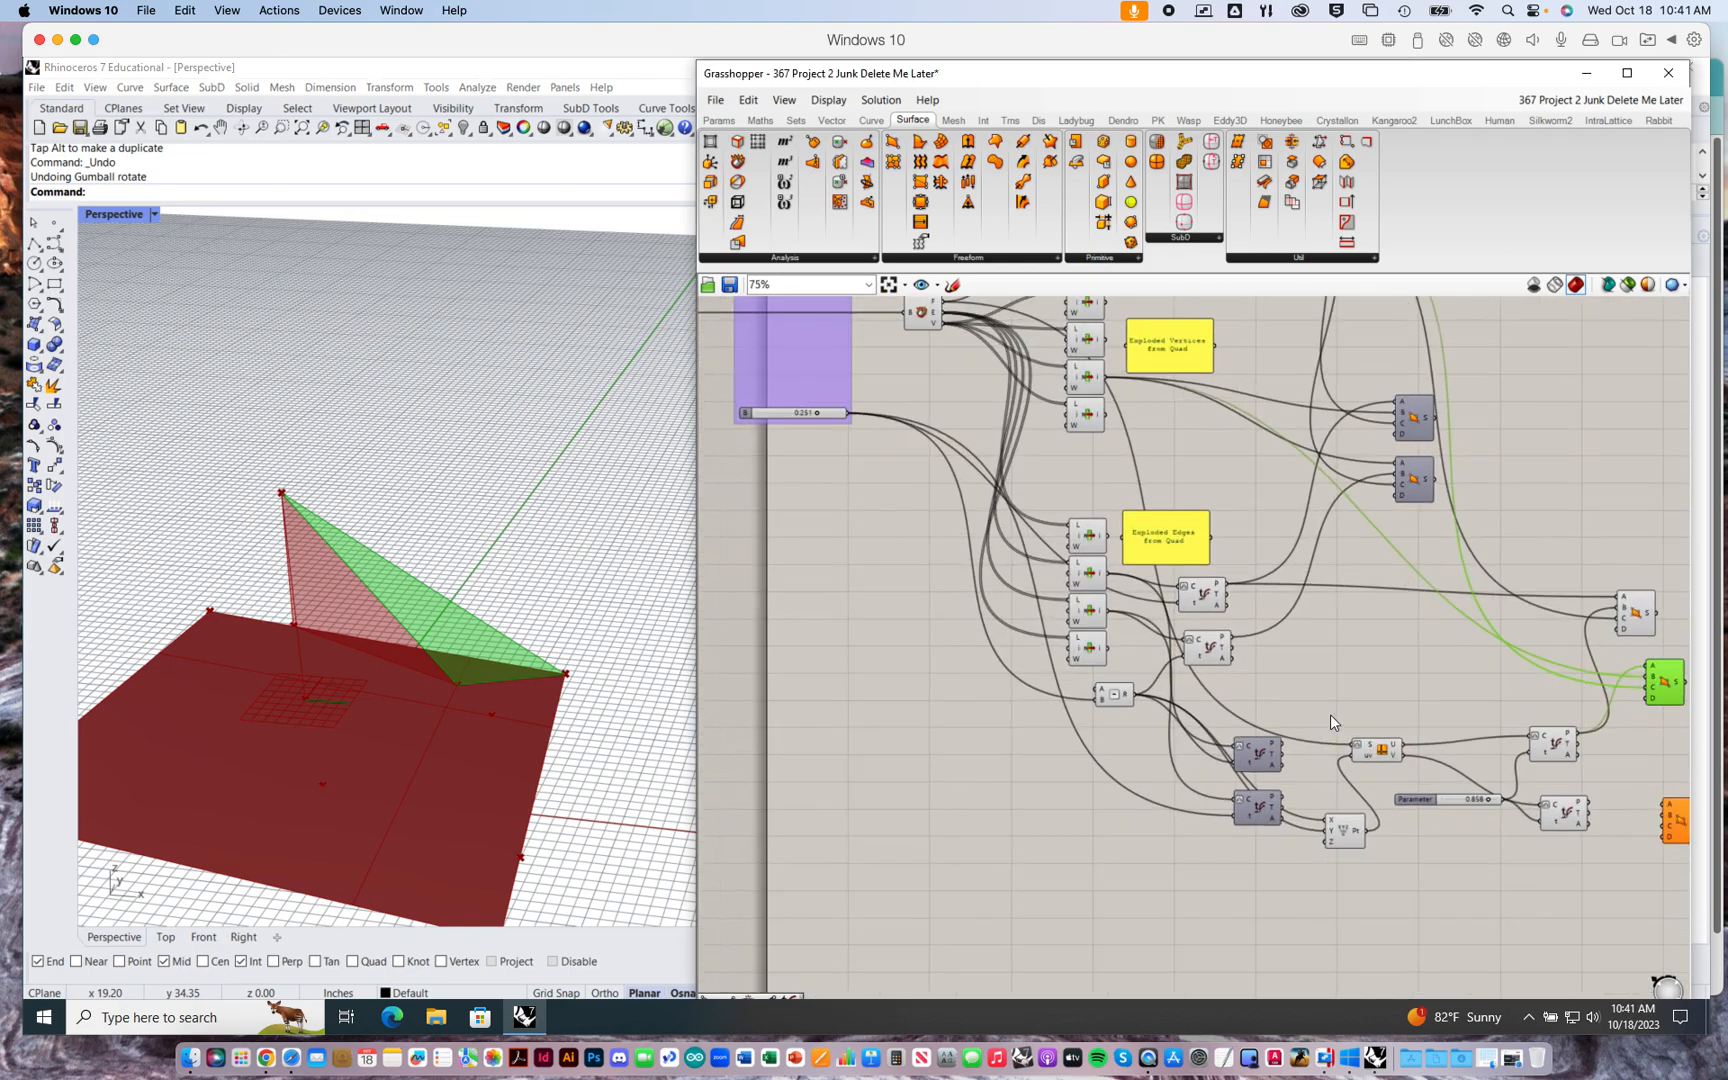
pyautogui.moveTo(795, 401); pyautogui.dragTo(811, 400)
pyautogui.moveTo(1343, 616); pyautogui.dragTo(1261, 579, button='right')
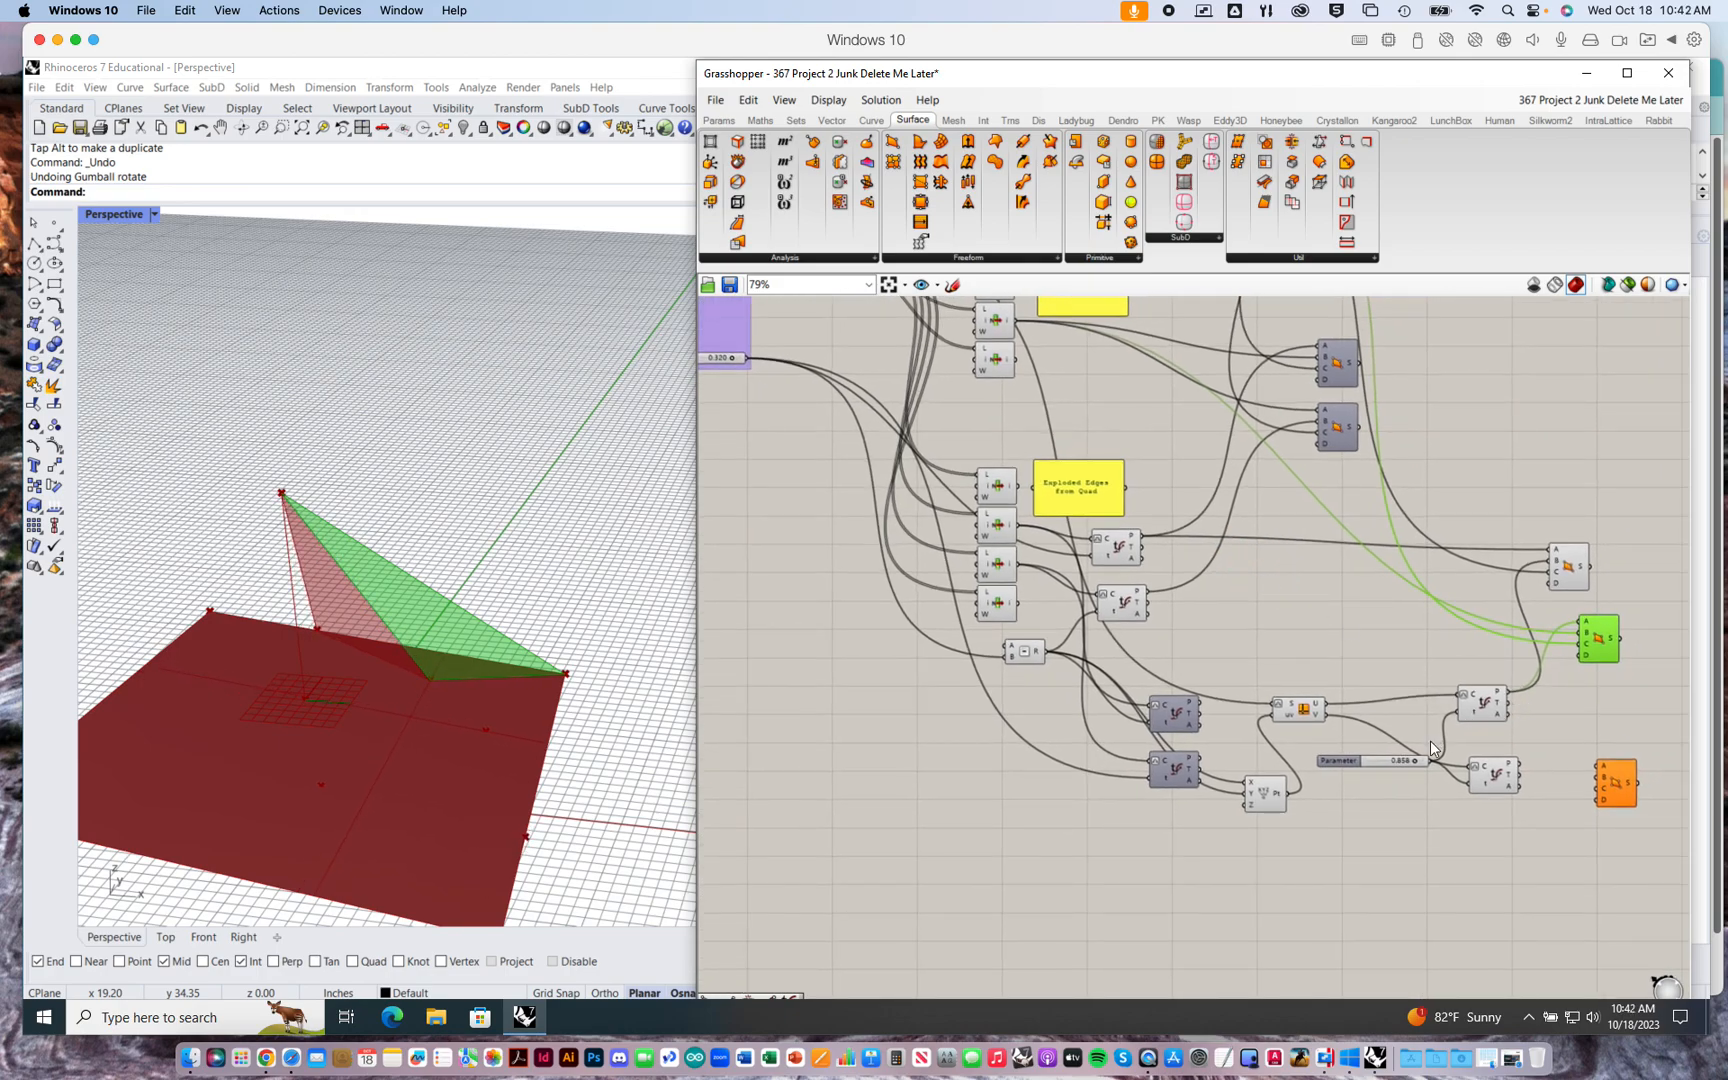
pyautogui.moveTo(1413, 759); pyautogui.dragTo(1408, 765)
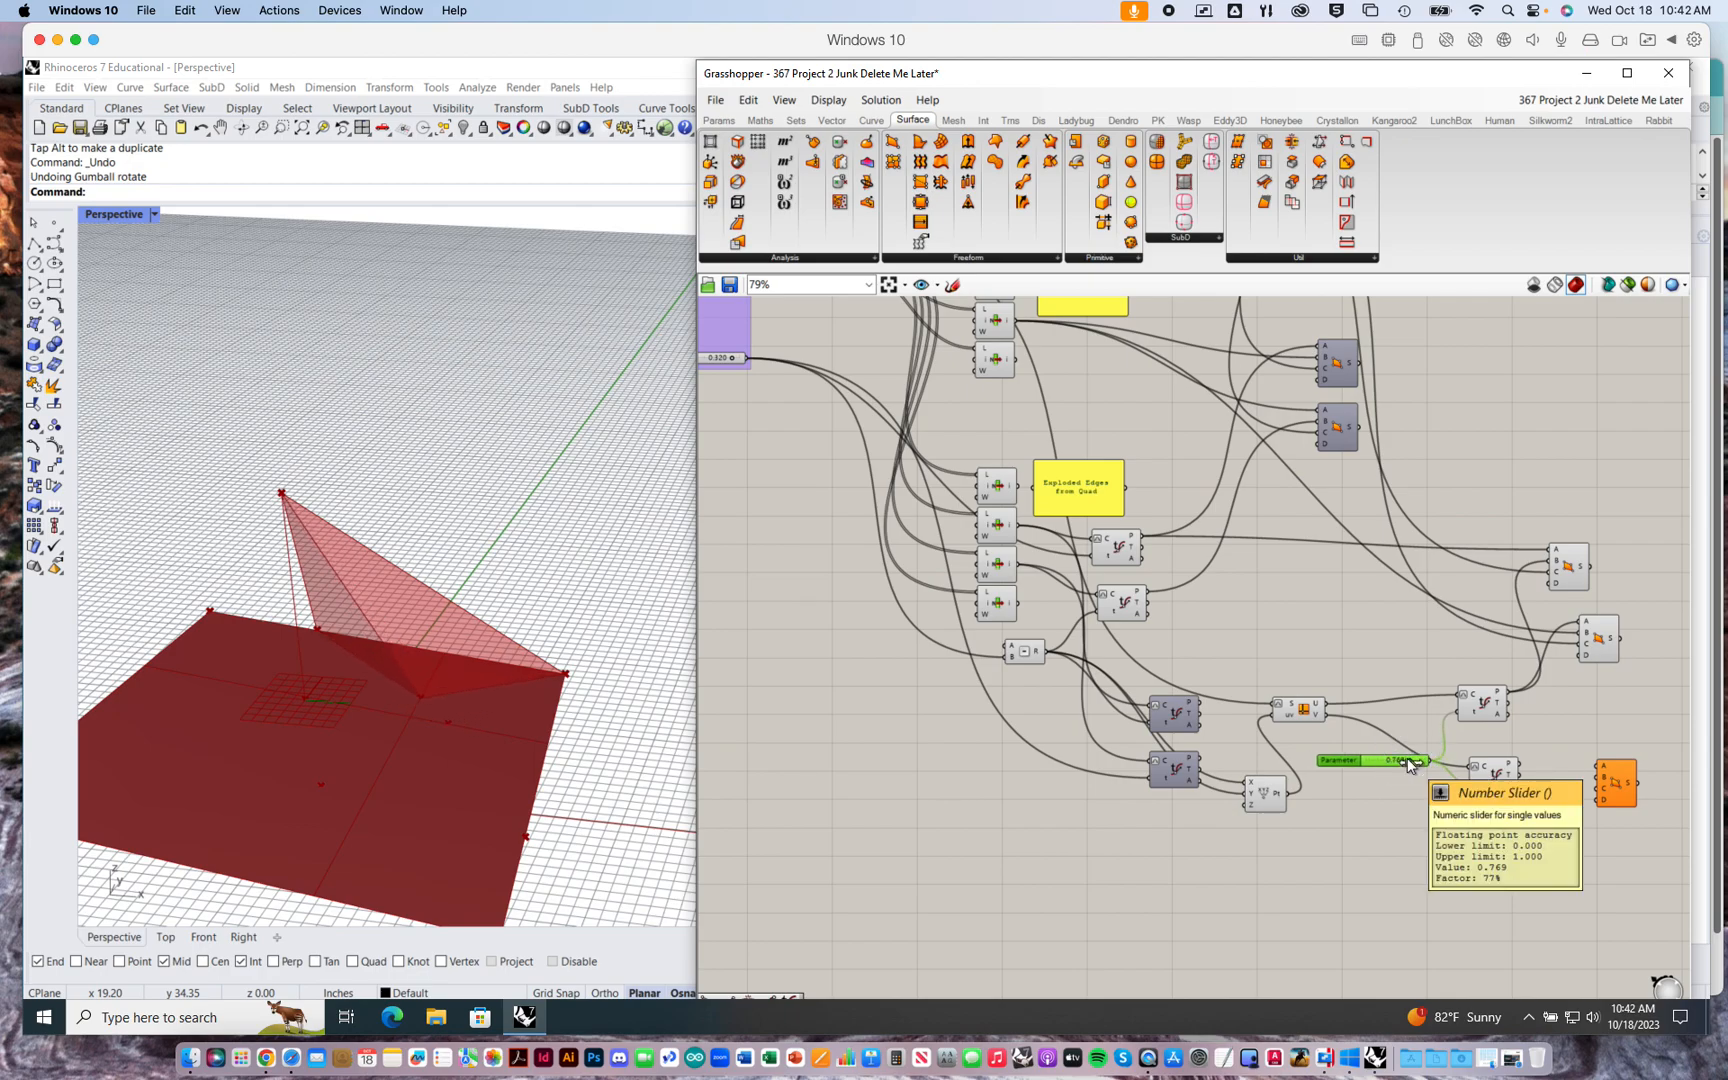
# - Connect the V-isocurve Evaluate Curve's P output to the B input of the unwired 4Point Surface that was set aside
pyautogui.moveTo(1480, 724); pyautogui.dragTo(1375, 698, button='right')
pyautogui.scroll(1, 1567, 749)
pyautogui.moveTo(1601, 763); pyautogui.dragTo(1520, 730, button='right')
pyautogui.click(1451, 703)
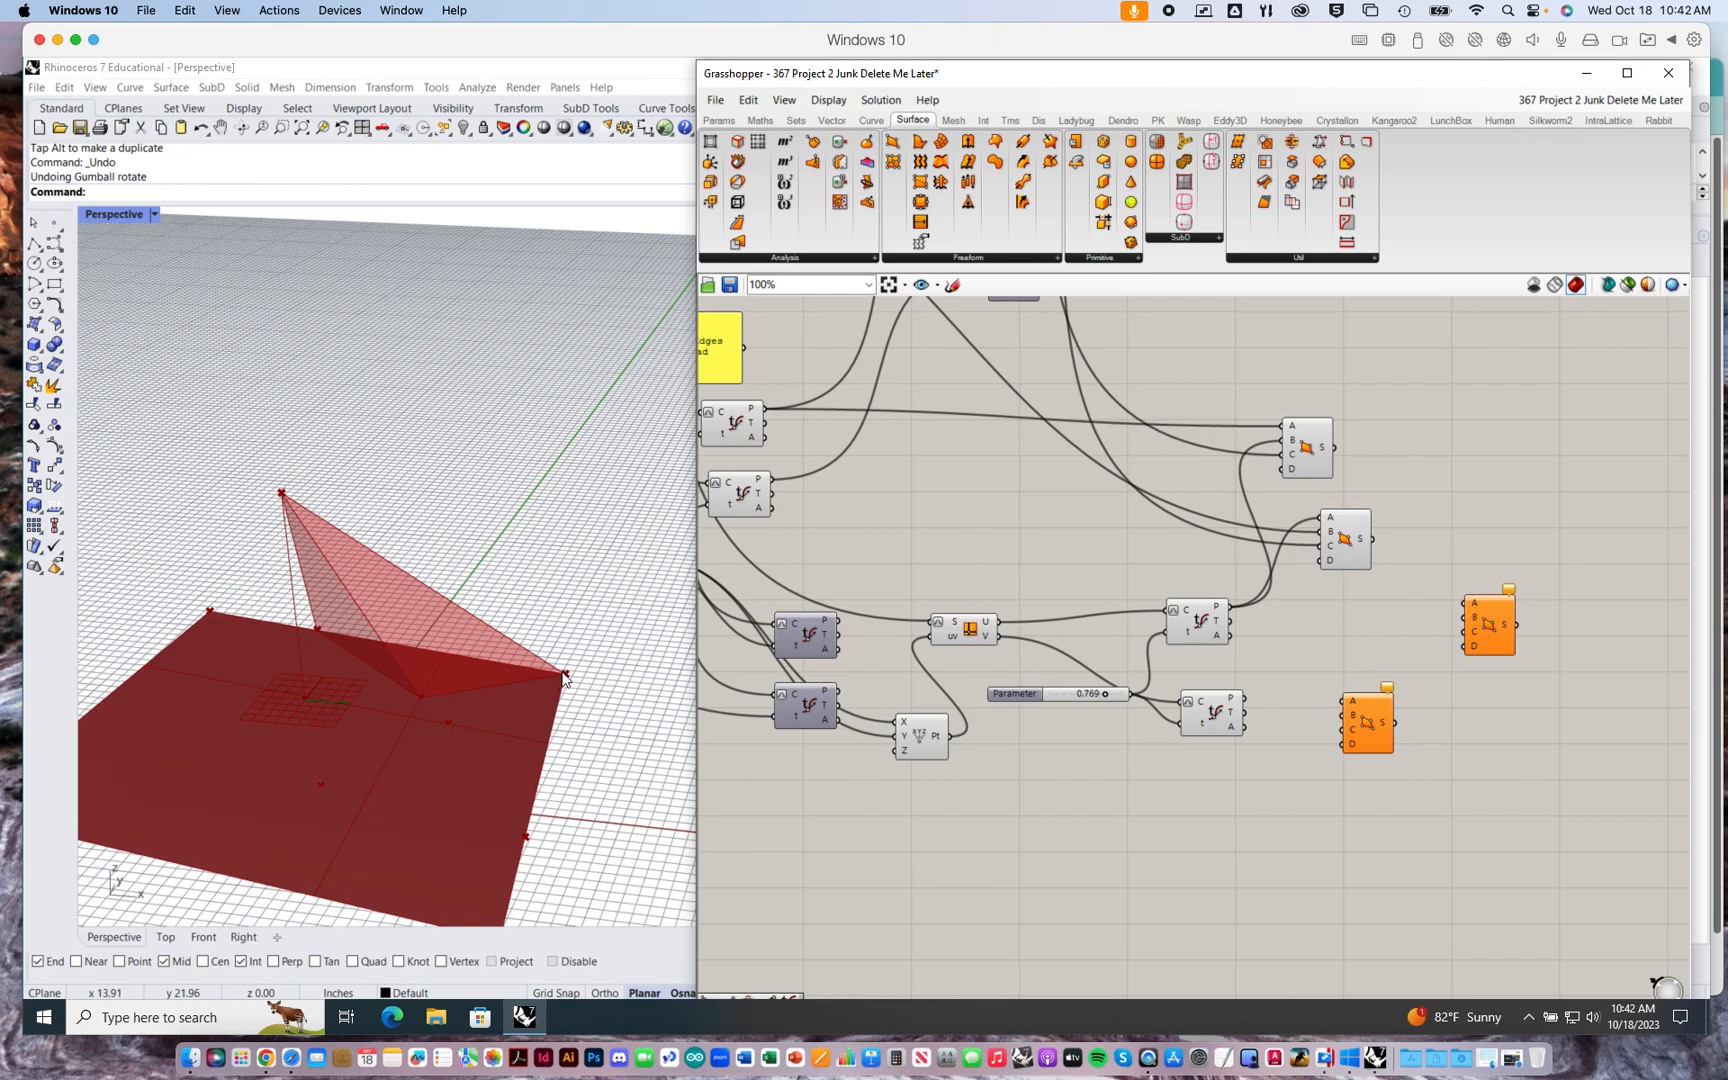
pyautogui.moveTo(563, 725); pyautogui.dragTo(479, 720, button='right')
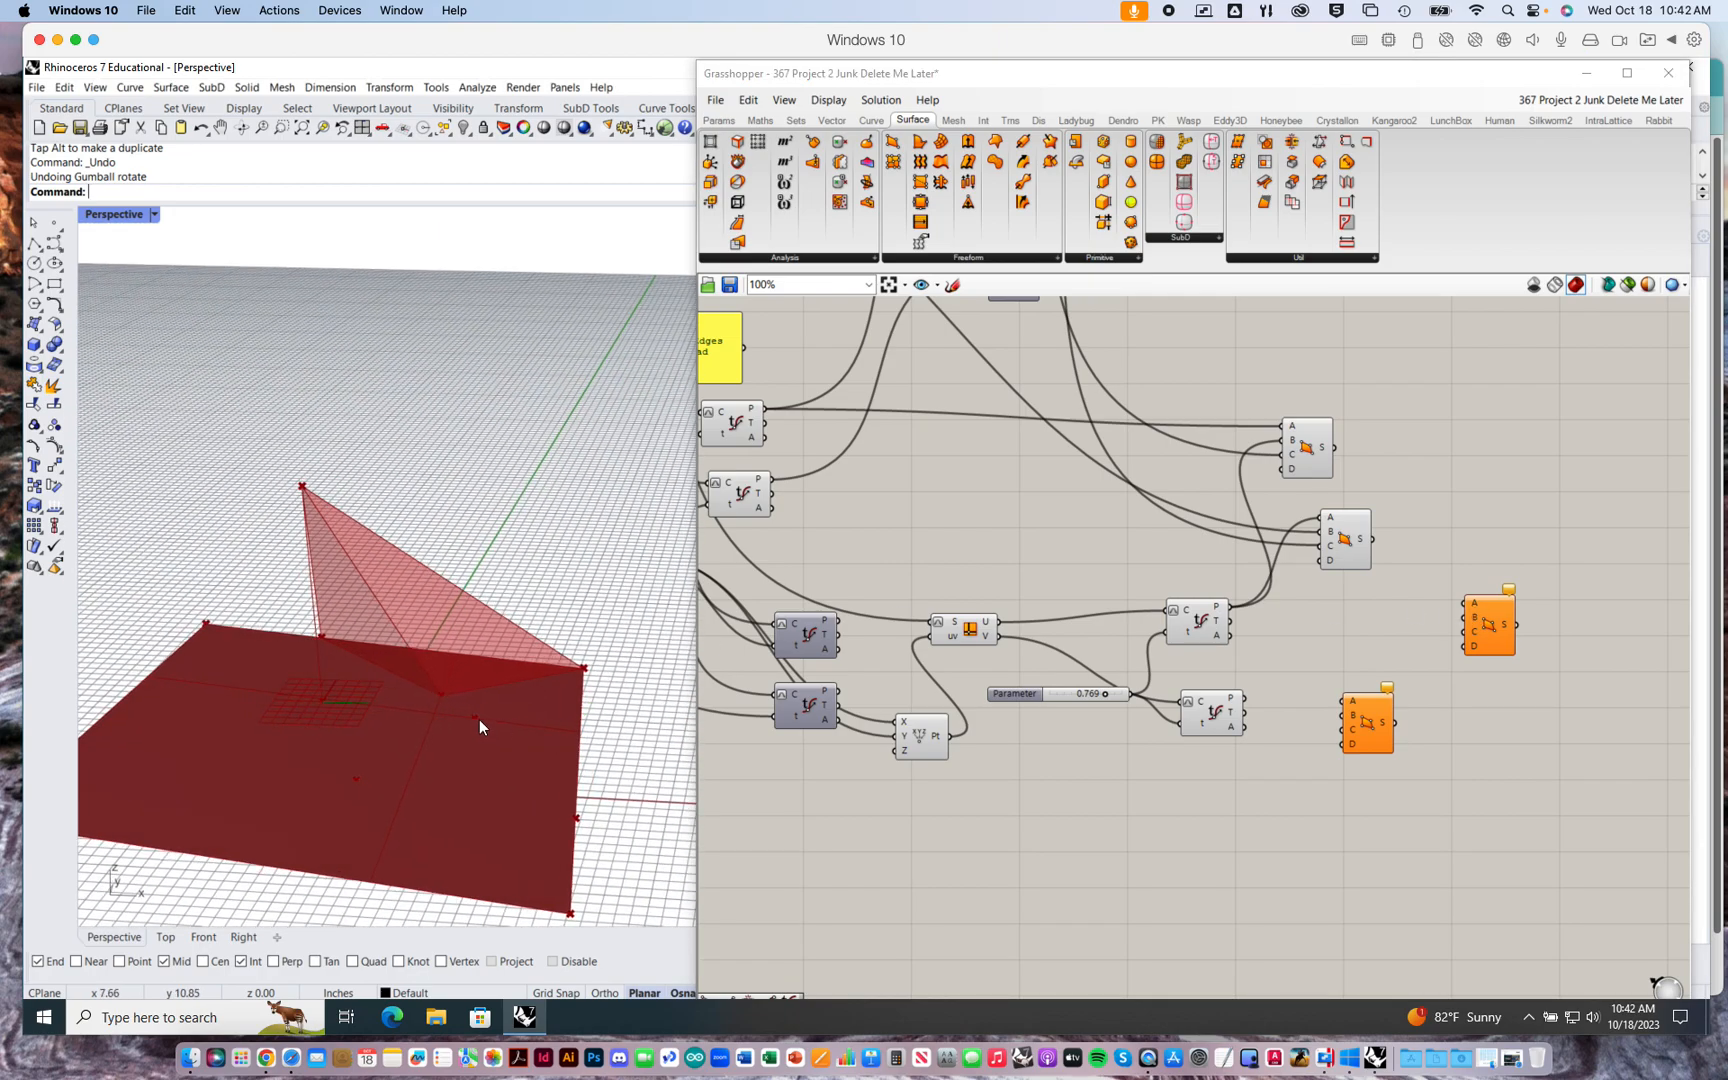
pyautogui.click(1208, 632)
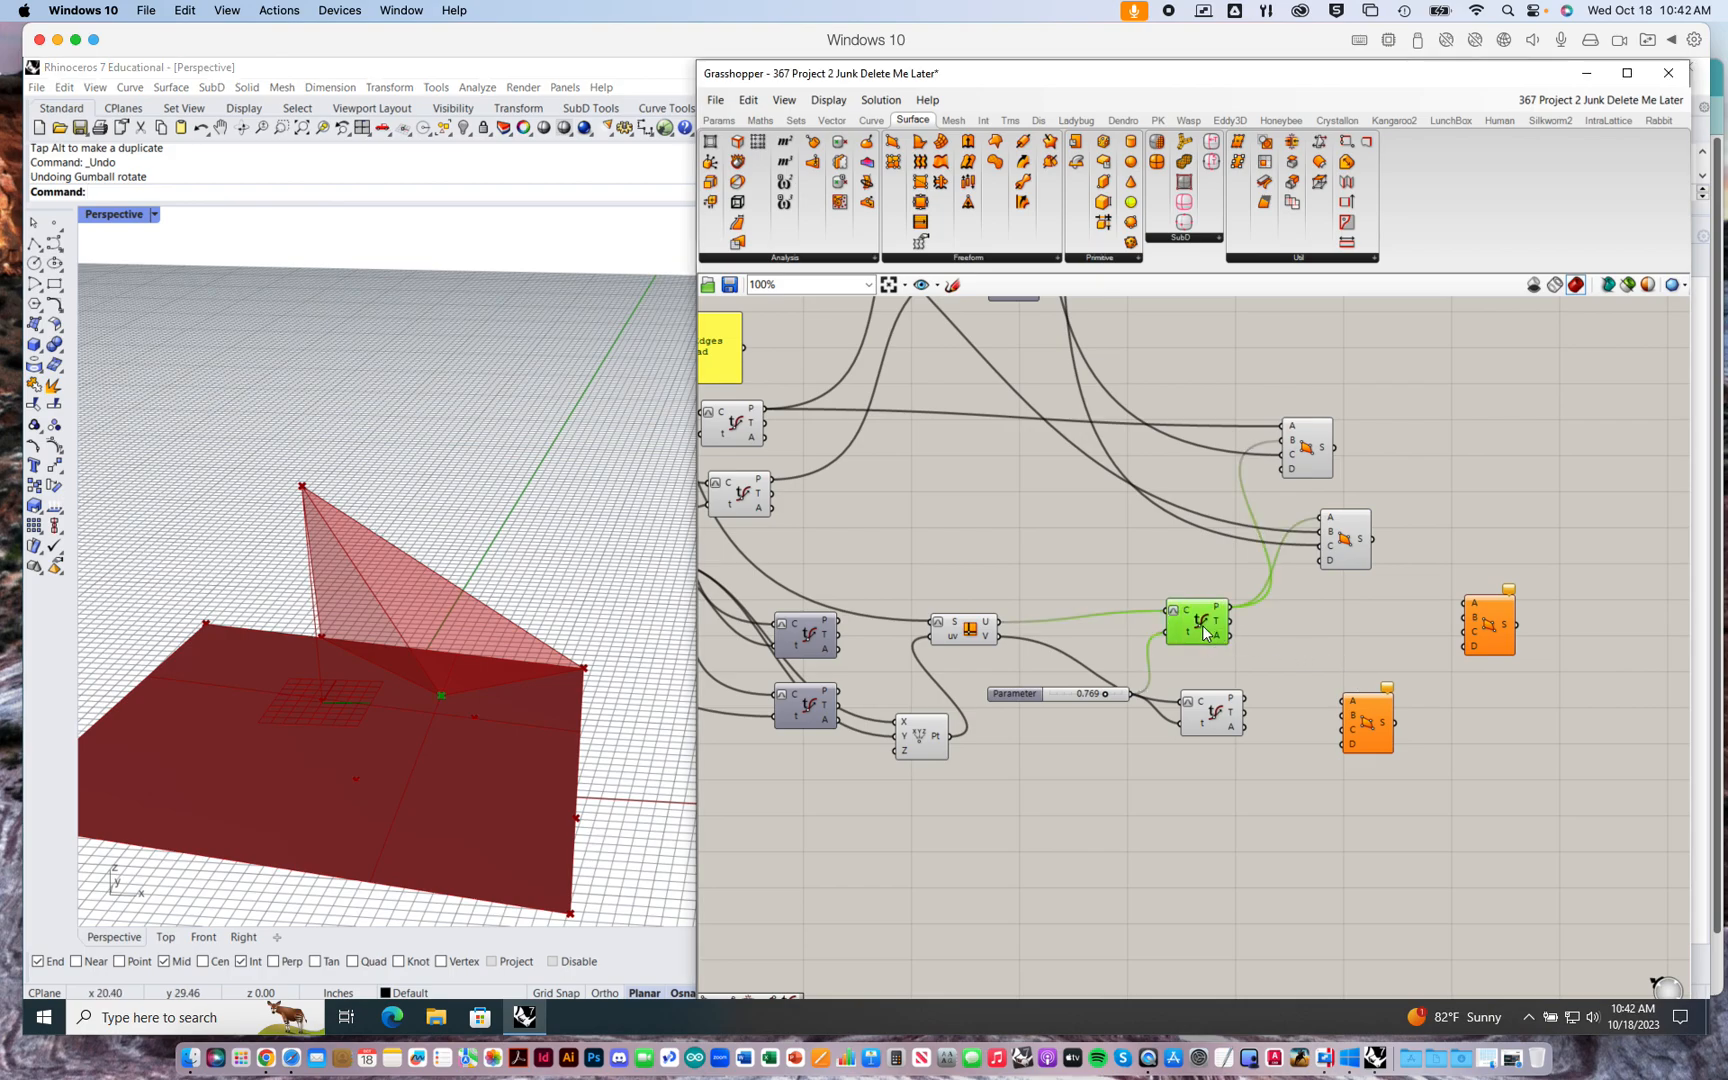
pyautogui.click(1211, 715)
pyautogui.moveTo(1247, 706); pyautogui.dragTo(1464, 617)
# - Feed this 4Point Surface's A from the third vertex List Item and C from the End Points' E, and place it above the last unwired one
pyautogui.moveTo(1319, 651); pyautogui.dragTo(1293, 681, button='right')
pyautogui.scroll(-2, 1346, 664)
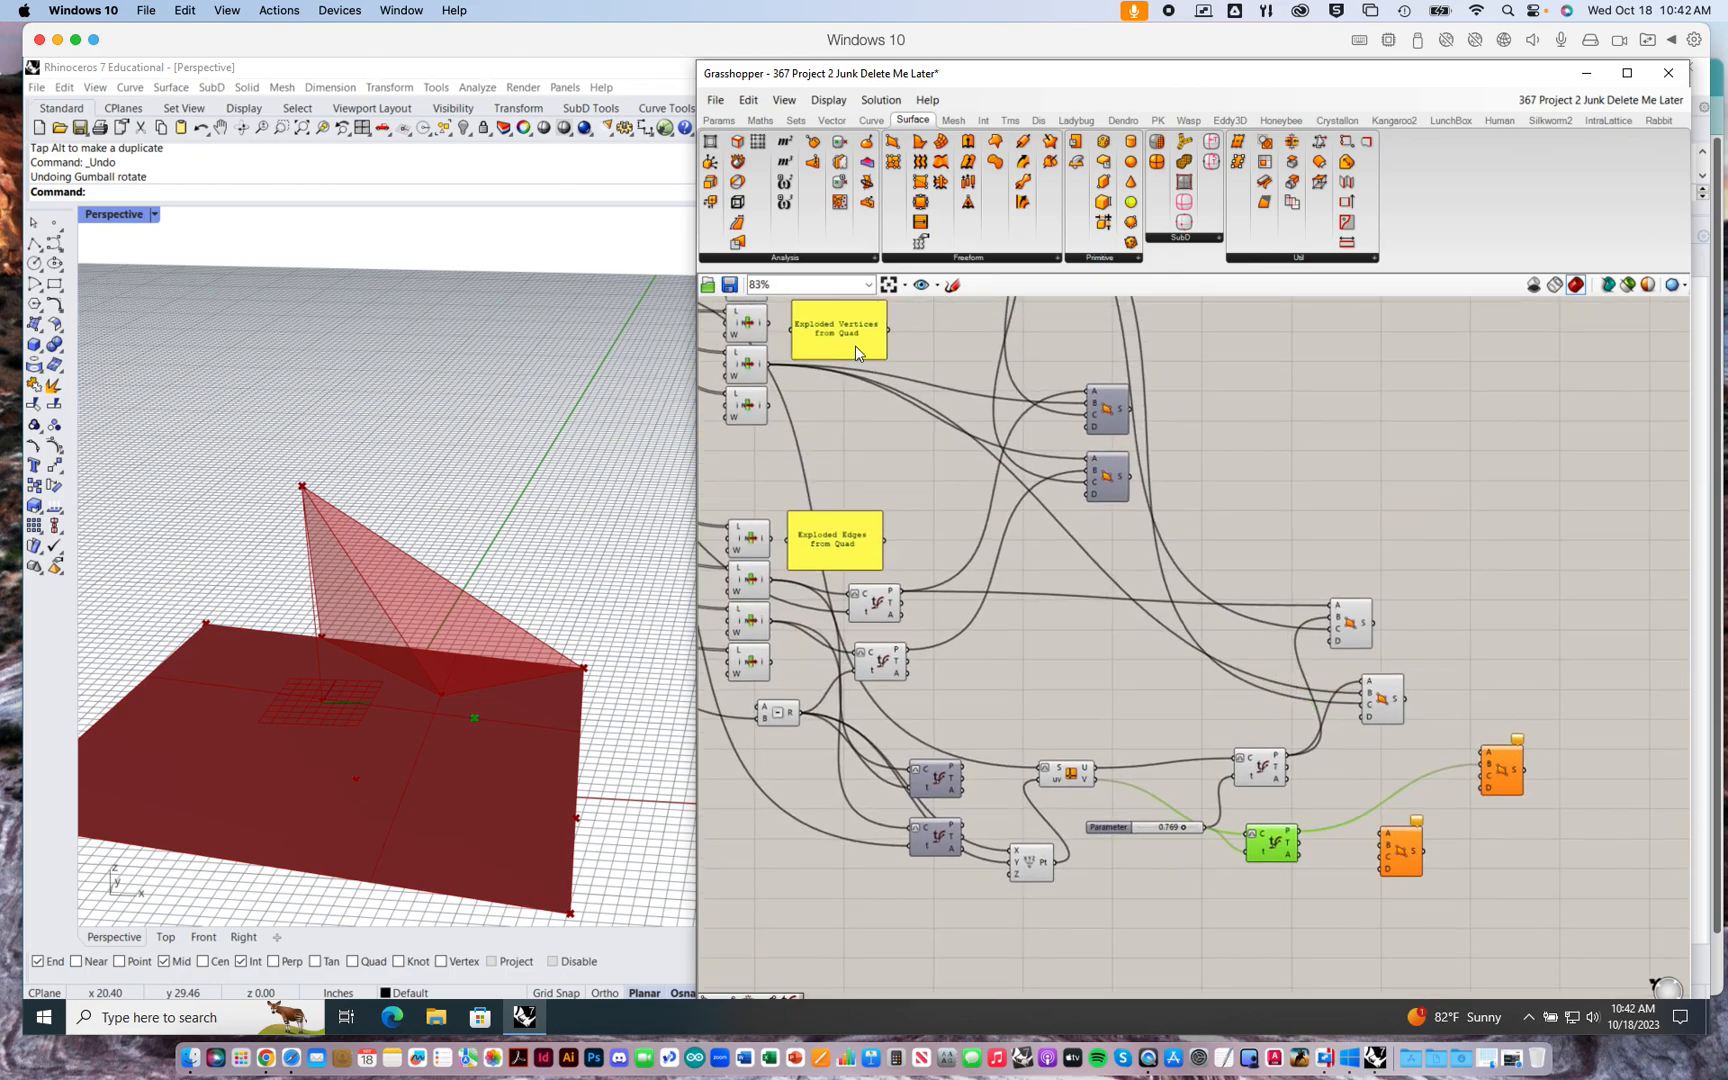
pyautogui.moveTo(771, 368); pyautogui.dragTo(1280, 409)
pyautogui.moveTo(1372, 477); pyautogui.dragTo(1434, 727, button='right')
pyautogui.moveTo(990, 411); pyautogui.dragTo(1502, 756)
pyautogui.moveTo(1521, 770); pyautogui.dragTo(1342, 483, button='right')
pyautogui.moveTo(1340, 476); pyautogui.dragTo(1316, 752)
# - Connect the V-isocurve Evaluate Curve's P output to the last 4Point Surface's A input
pyautogui.moveTo(528, 664)
pyautogui.mouseDown(button='right')
pyautogui.moveTo(492, 712)
pyautogui.moveTo(386, 744)
pyautogui.moveTo(282, 706)
pyautogui.moveTo(476, 722)
pyautogui.moveTo(505, 720)
pyautogui.moveTo(517, 692)
pyautogui.mouseUp(button='right')
pyautogui.moveTo(1512, 862); pyautogui.dragTo(1525, 825, button='right')
pyautogui.scroll(1, 1293, 818)
pyautogui.scroll(2, 1293, 818)
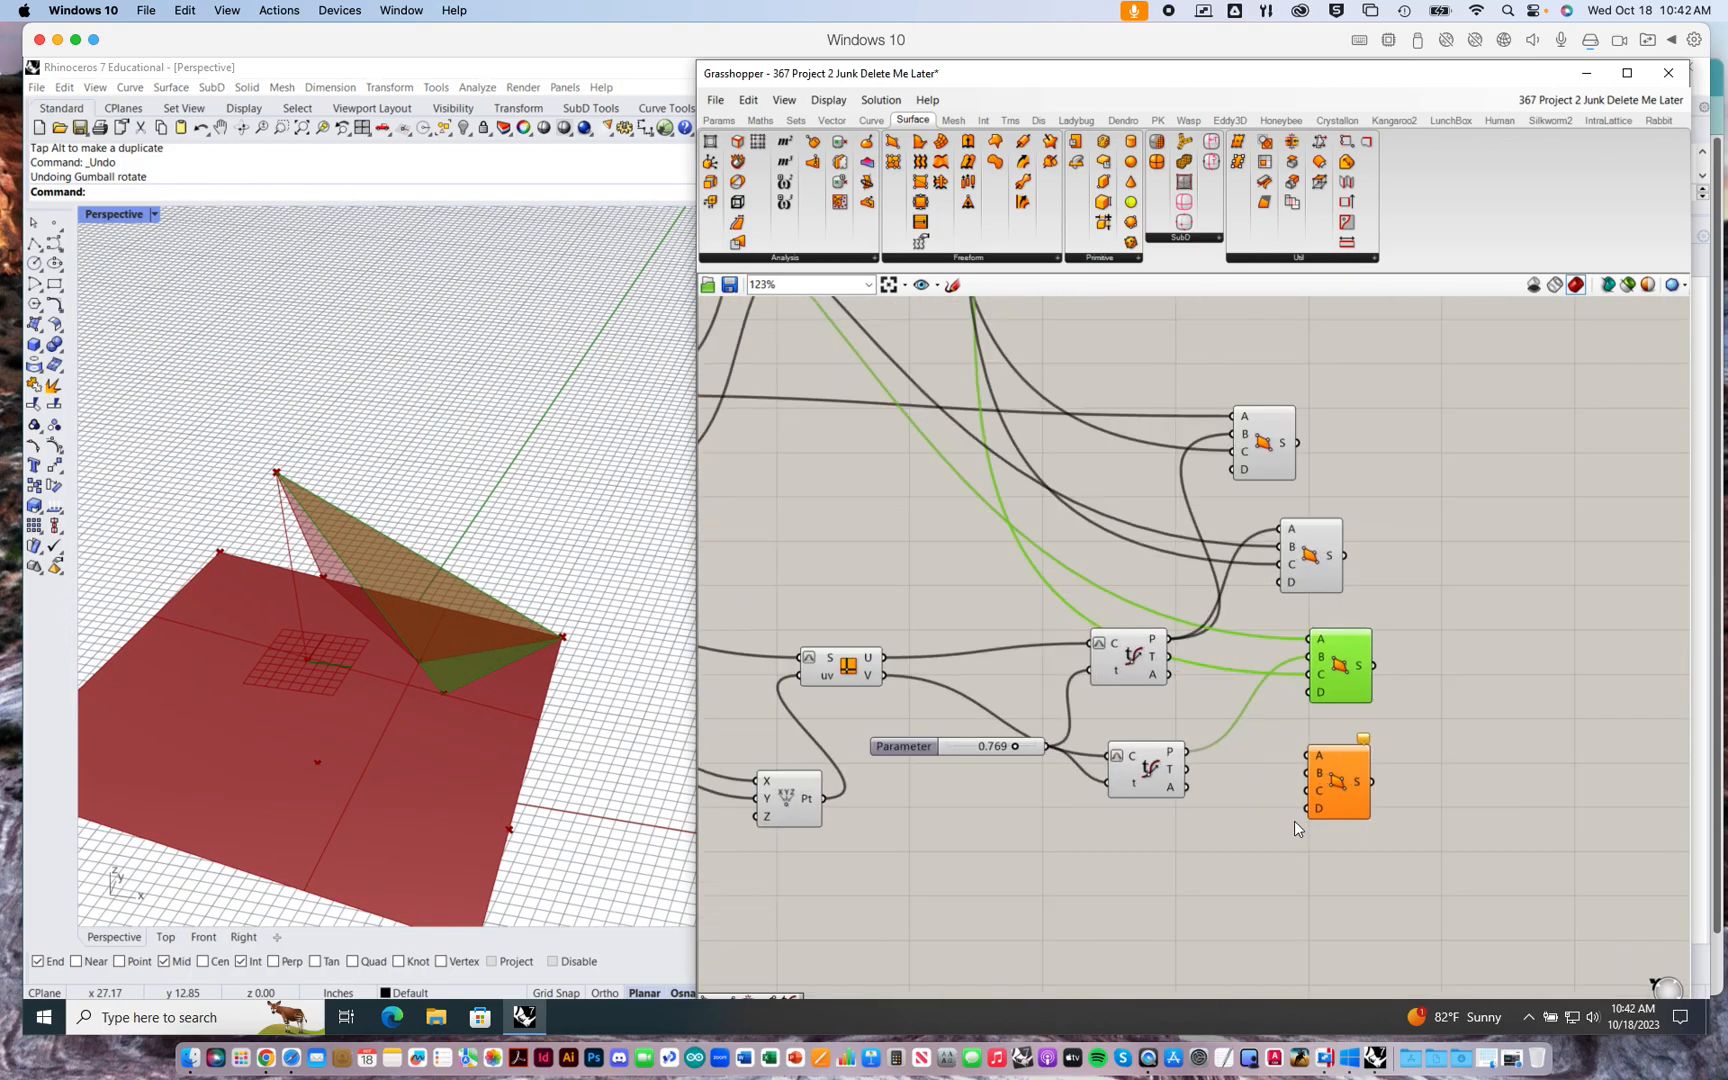
pyautogui.click(1168, 772)
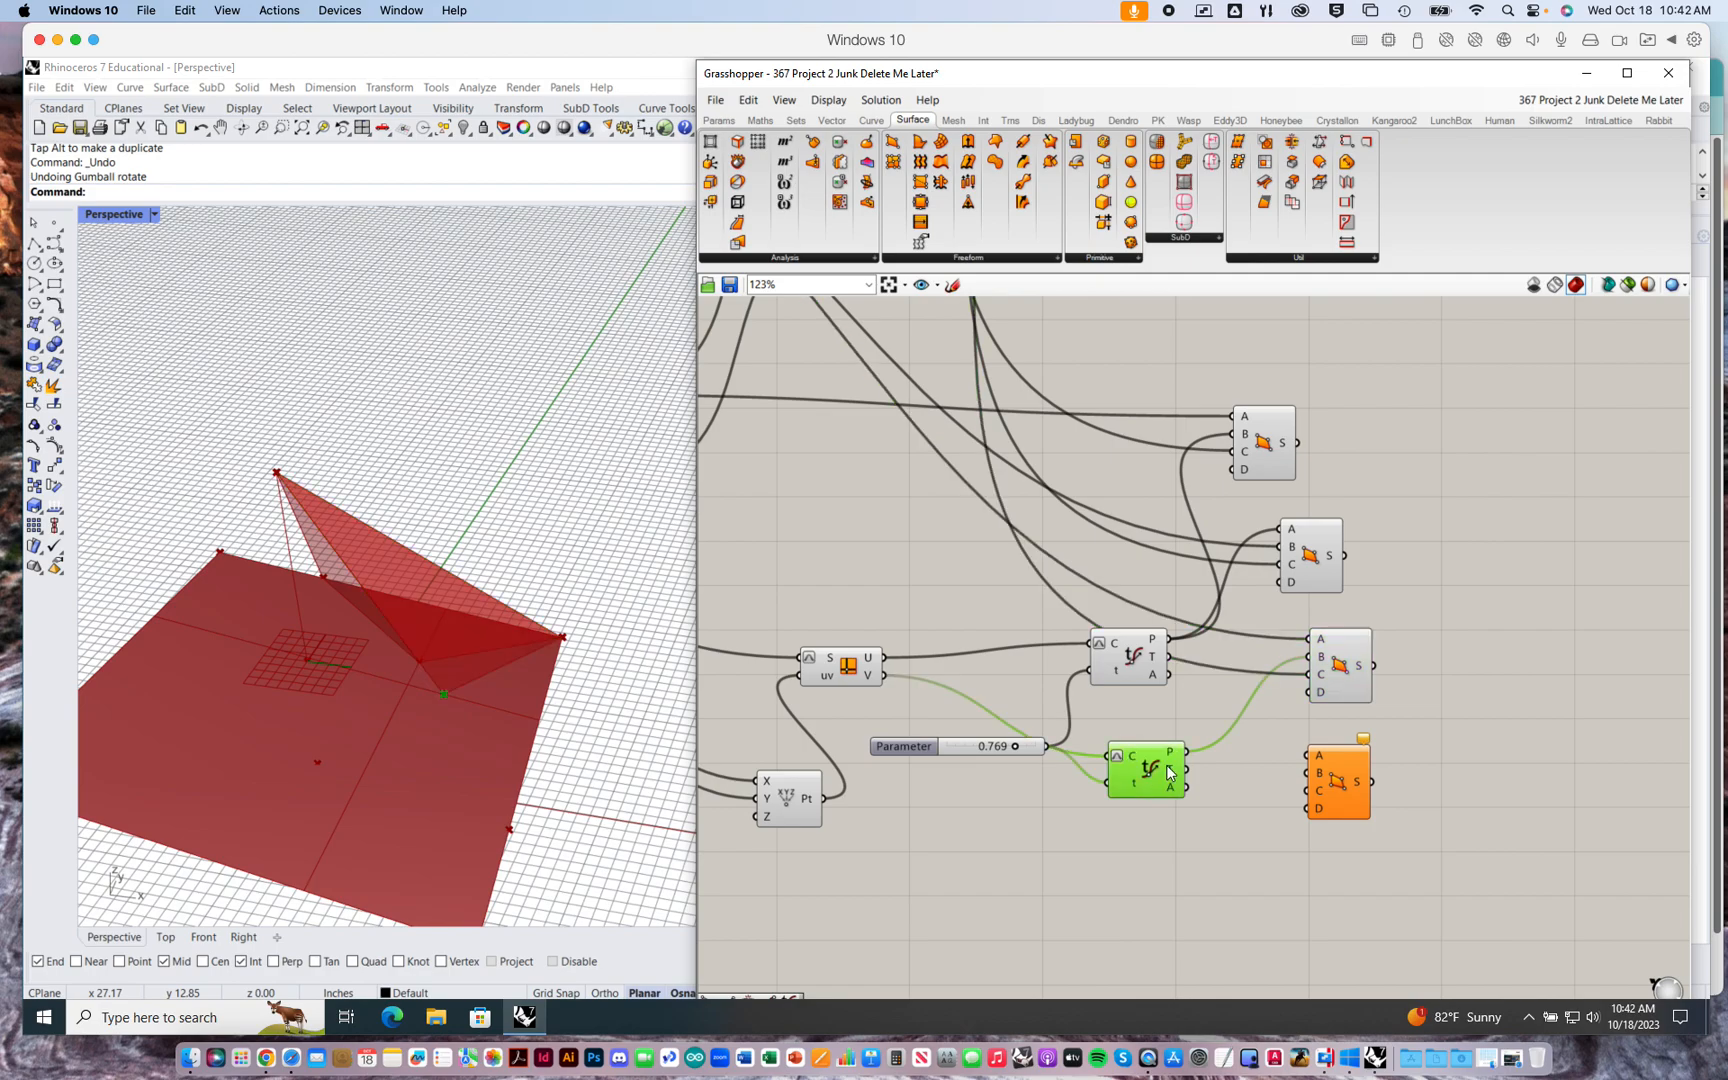
pyautogui.moveTo(1188, 755); pyautogui.dragTo(1290, 768)
pyautogui.scroll(-3, 1189, 825)
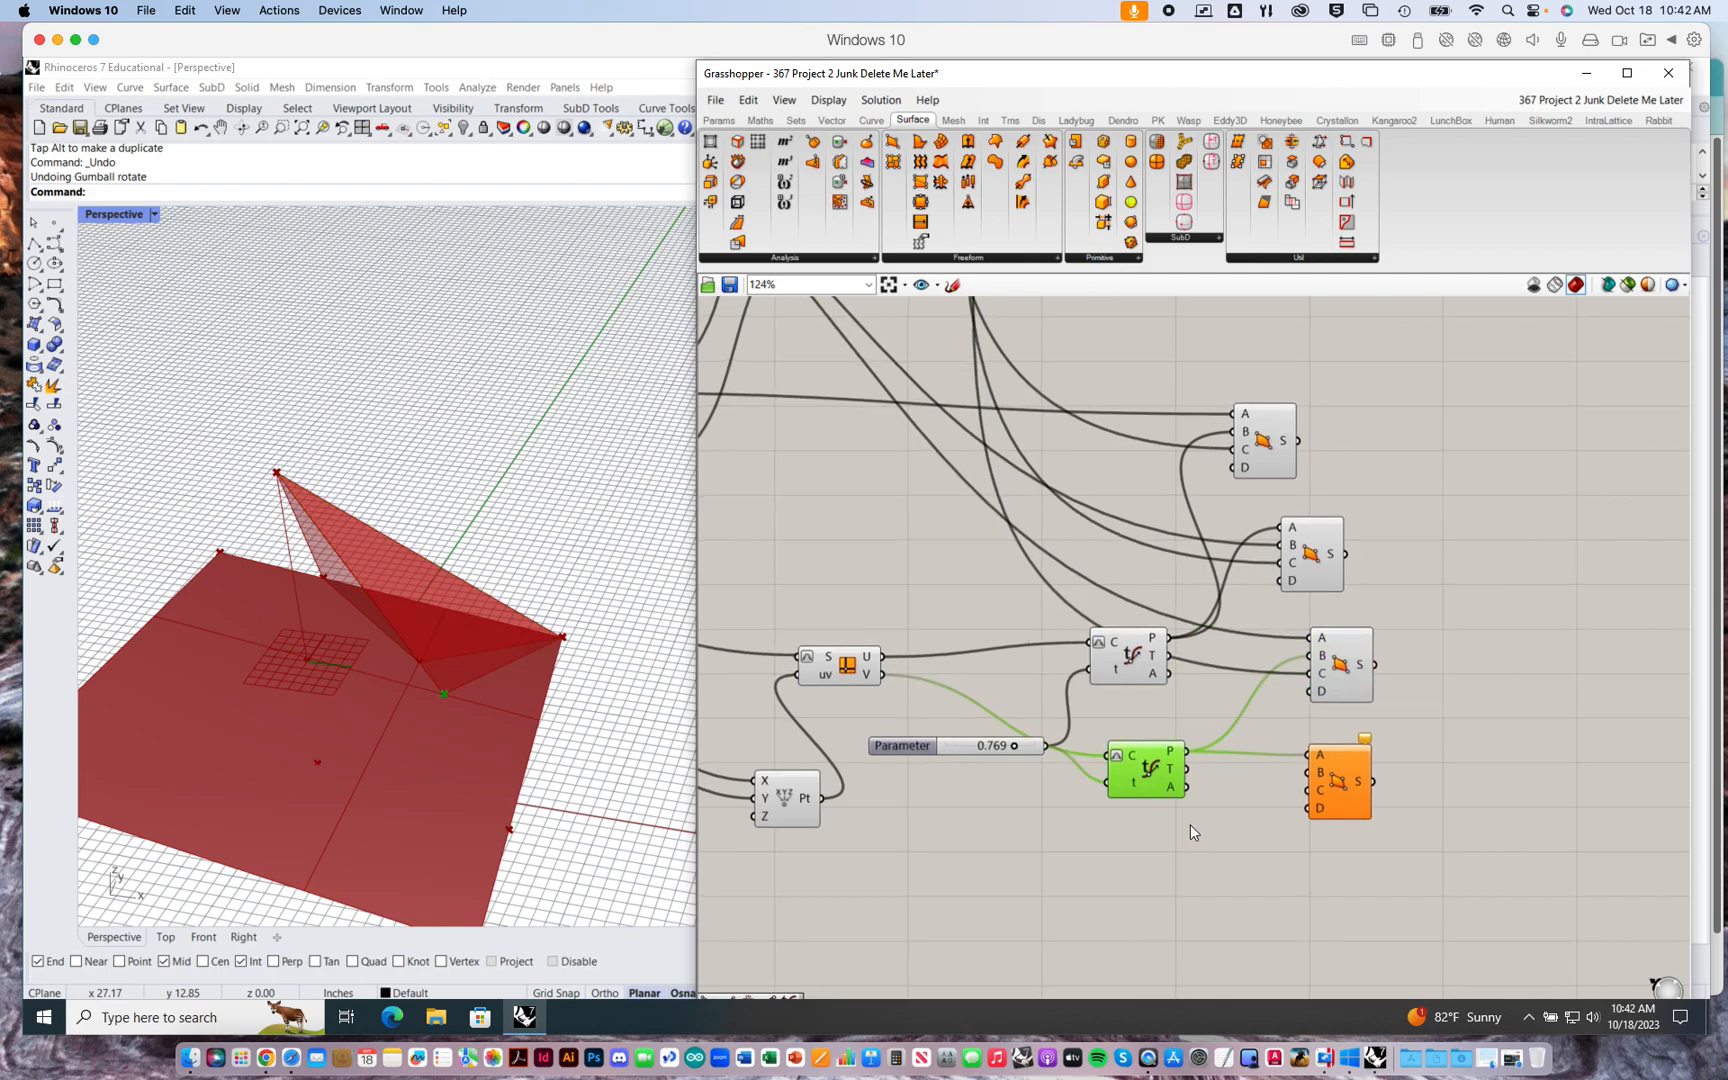
# - Feed the last 4Point Surface's B from the lower Evaluate Curve beside the Exploded Edges panel, and C from the End Points' E output
pyautogui.moveTo(1187, 828); pyautogui.dragTo(1265, 836, button='right')
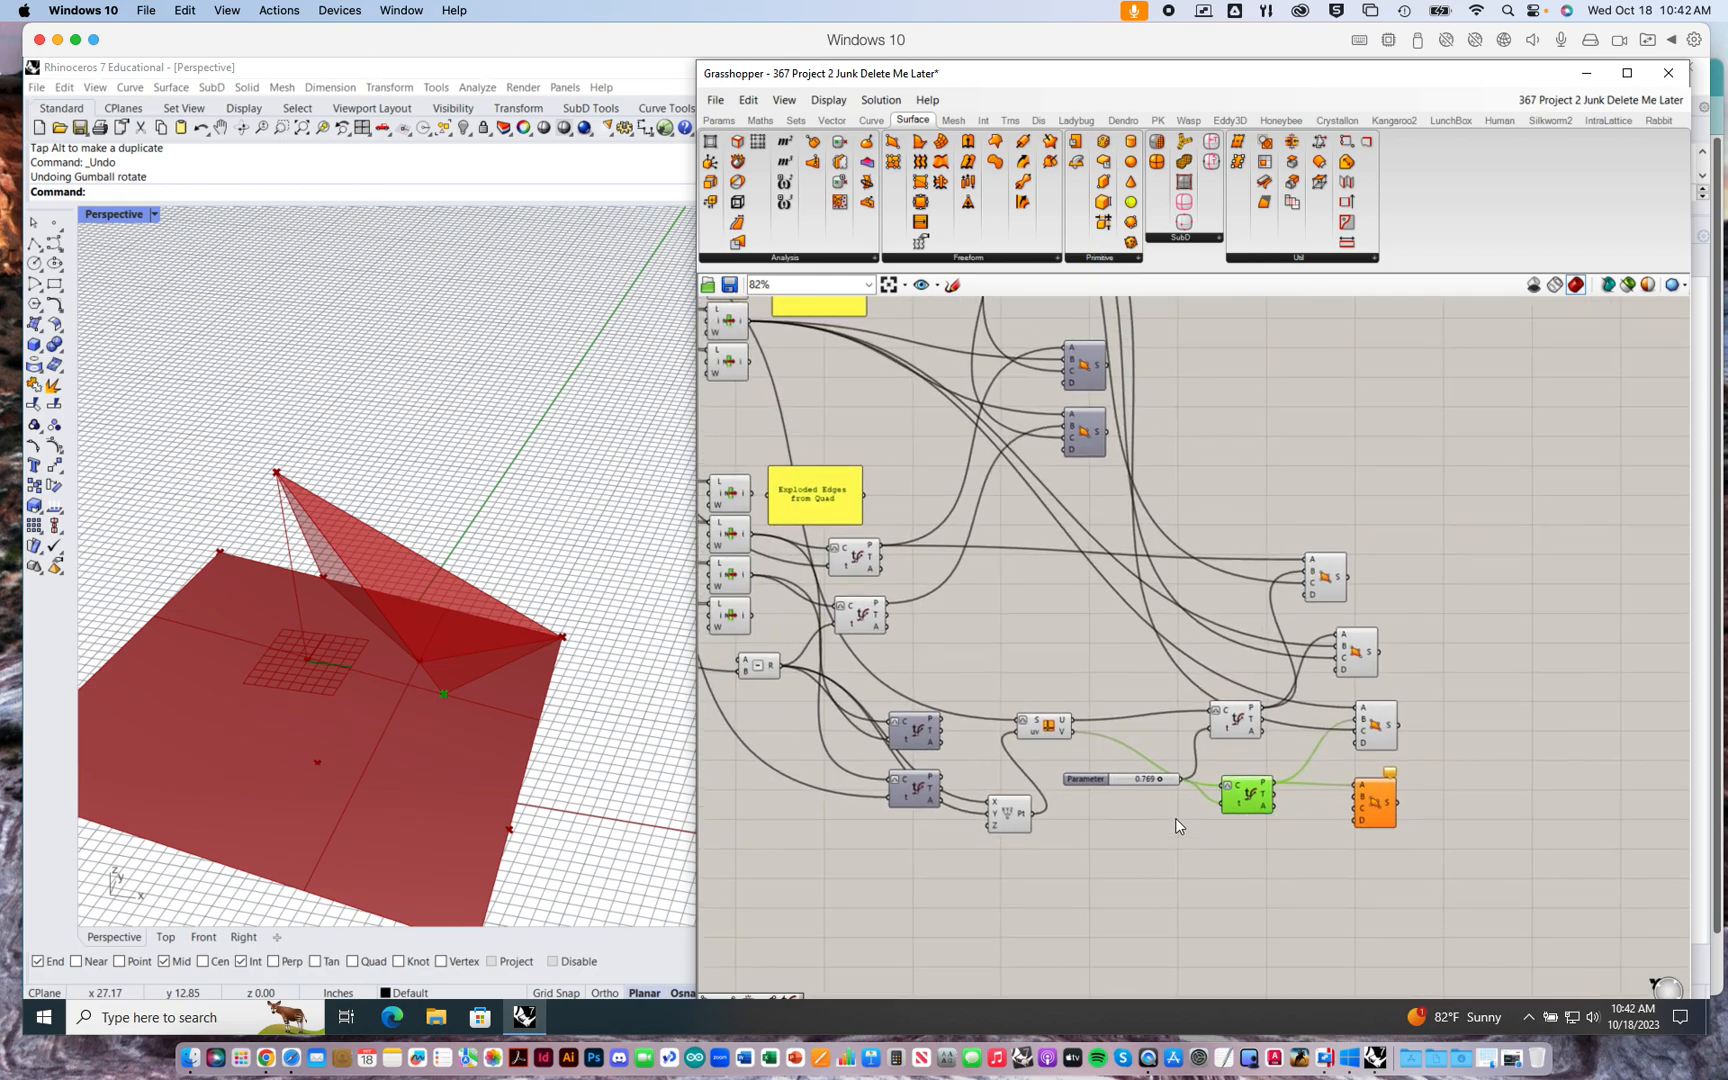
pyautogui.click(862, 614)
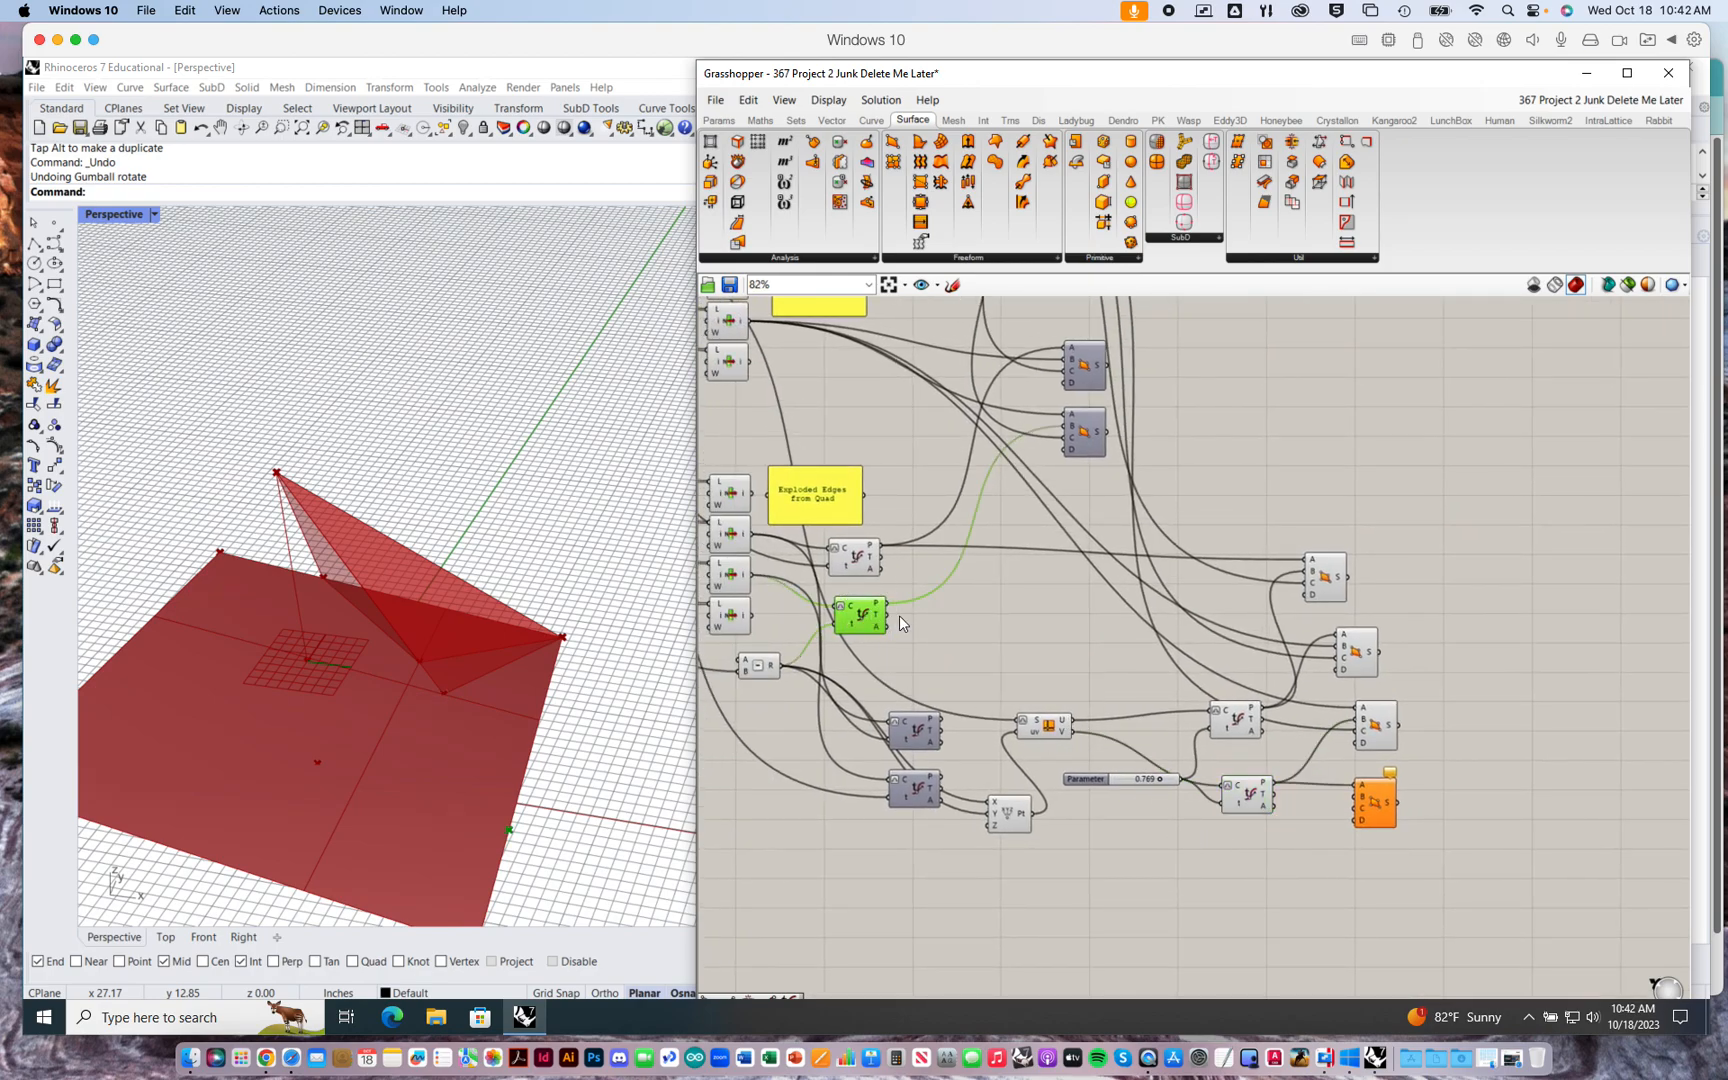
pyautogui.moveTo(888, 605); pyautogui.dragTo(1358, 797)
pyautogui.moveTo(1103, 600); pyautogui.dragTo(1193, 704, button='right')
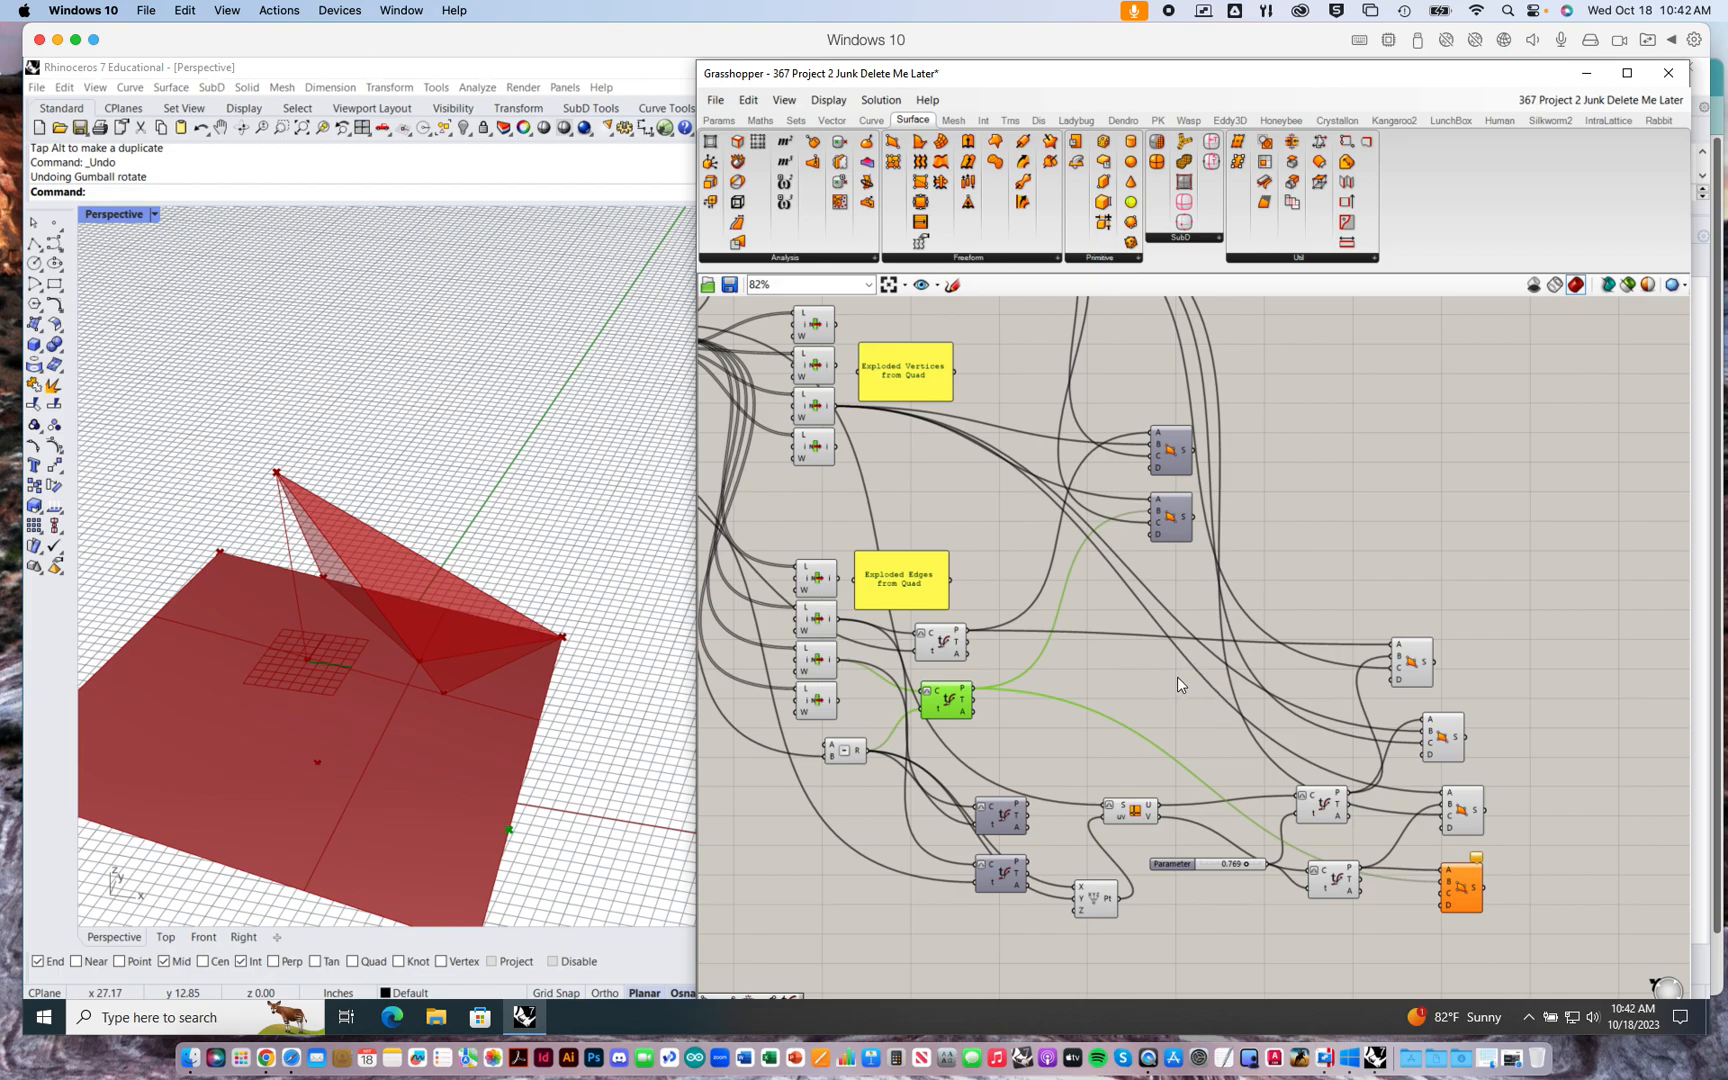
pyautogui.scroll(-3, 1180, 688)
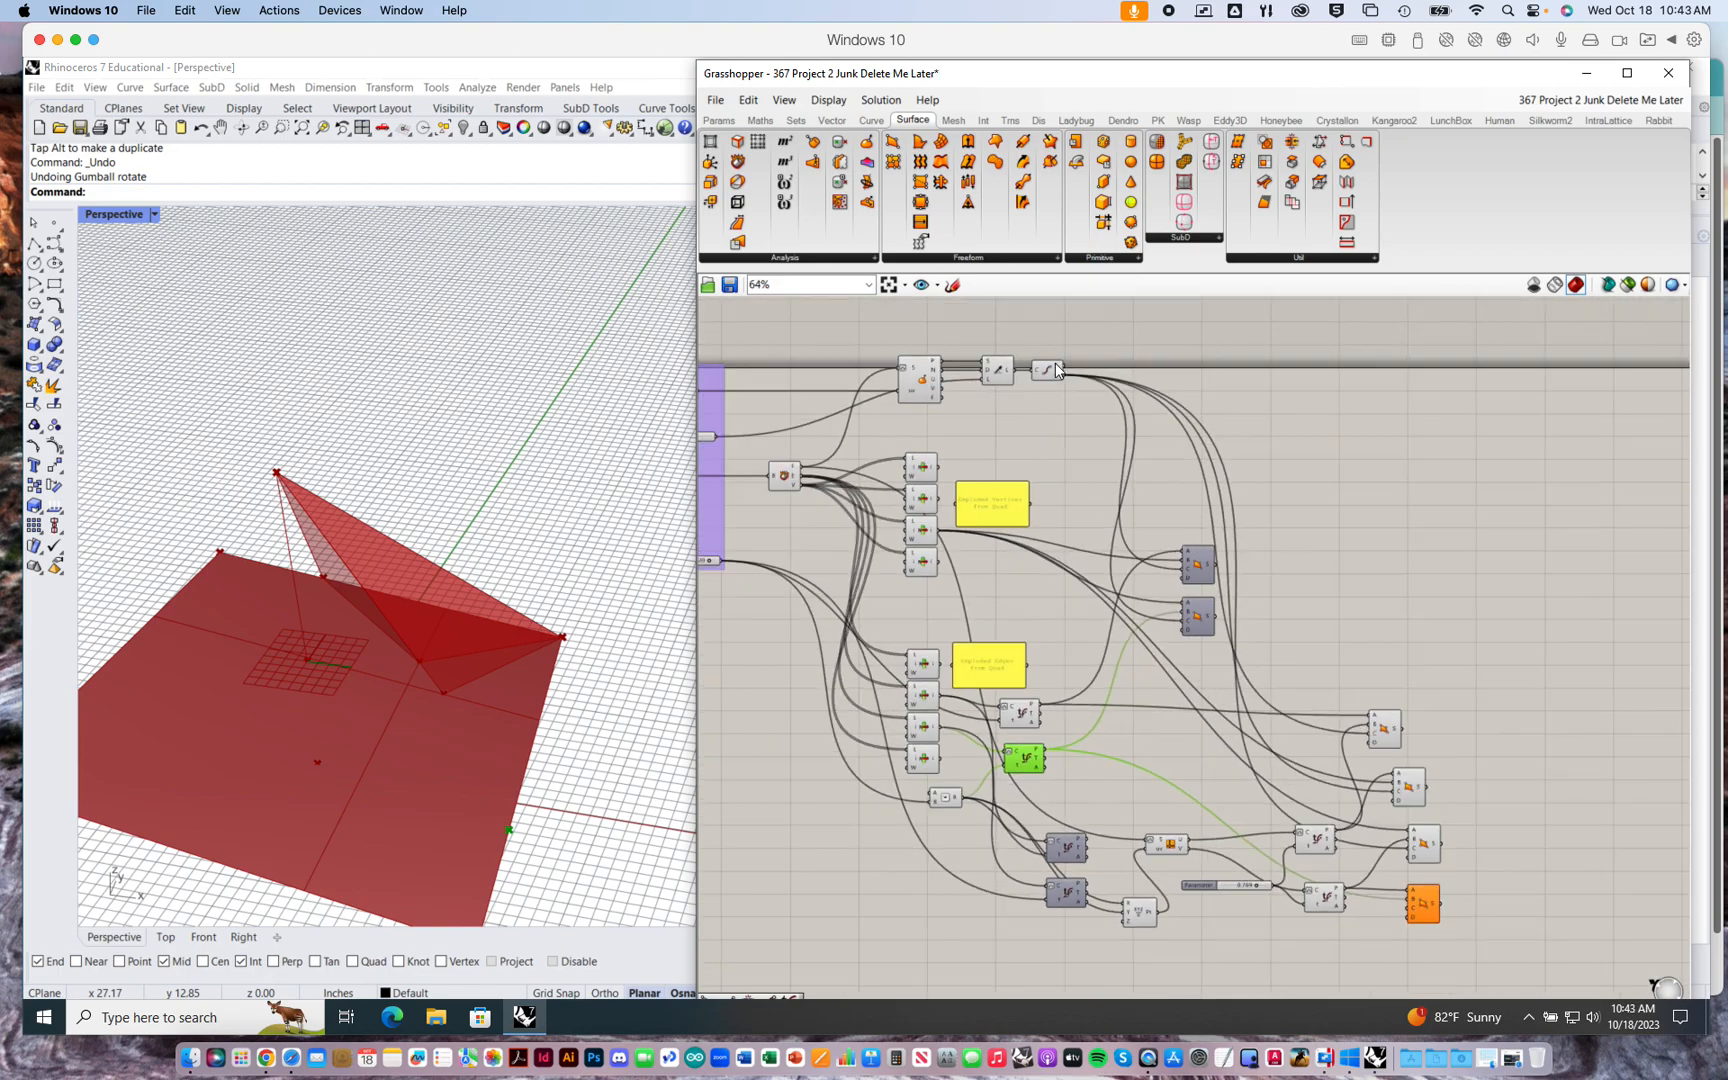
pyautogui.click(1422, 905)
pyautogui.moveTo(538, 664); pyautogui.dragTo(470, 765, button='right')
# - Shift the raised point with the MD Slider toward the low end of both axes, with its second coordinate at 0.21
pyautogui.moveTo(899, 745); pyautogui.dragTo(1166, 707, button='right')
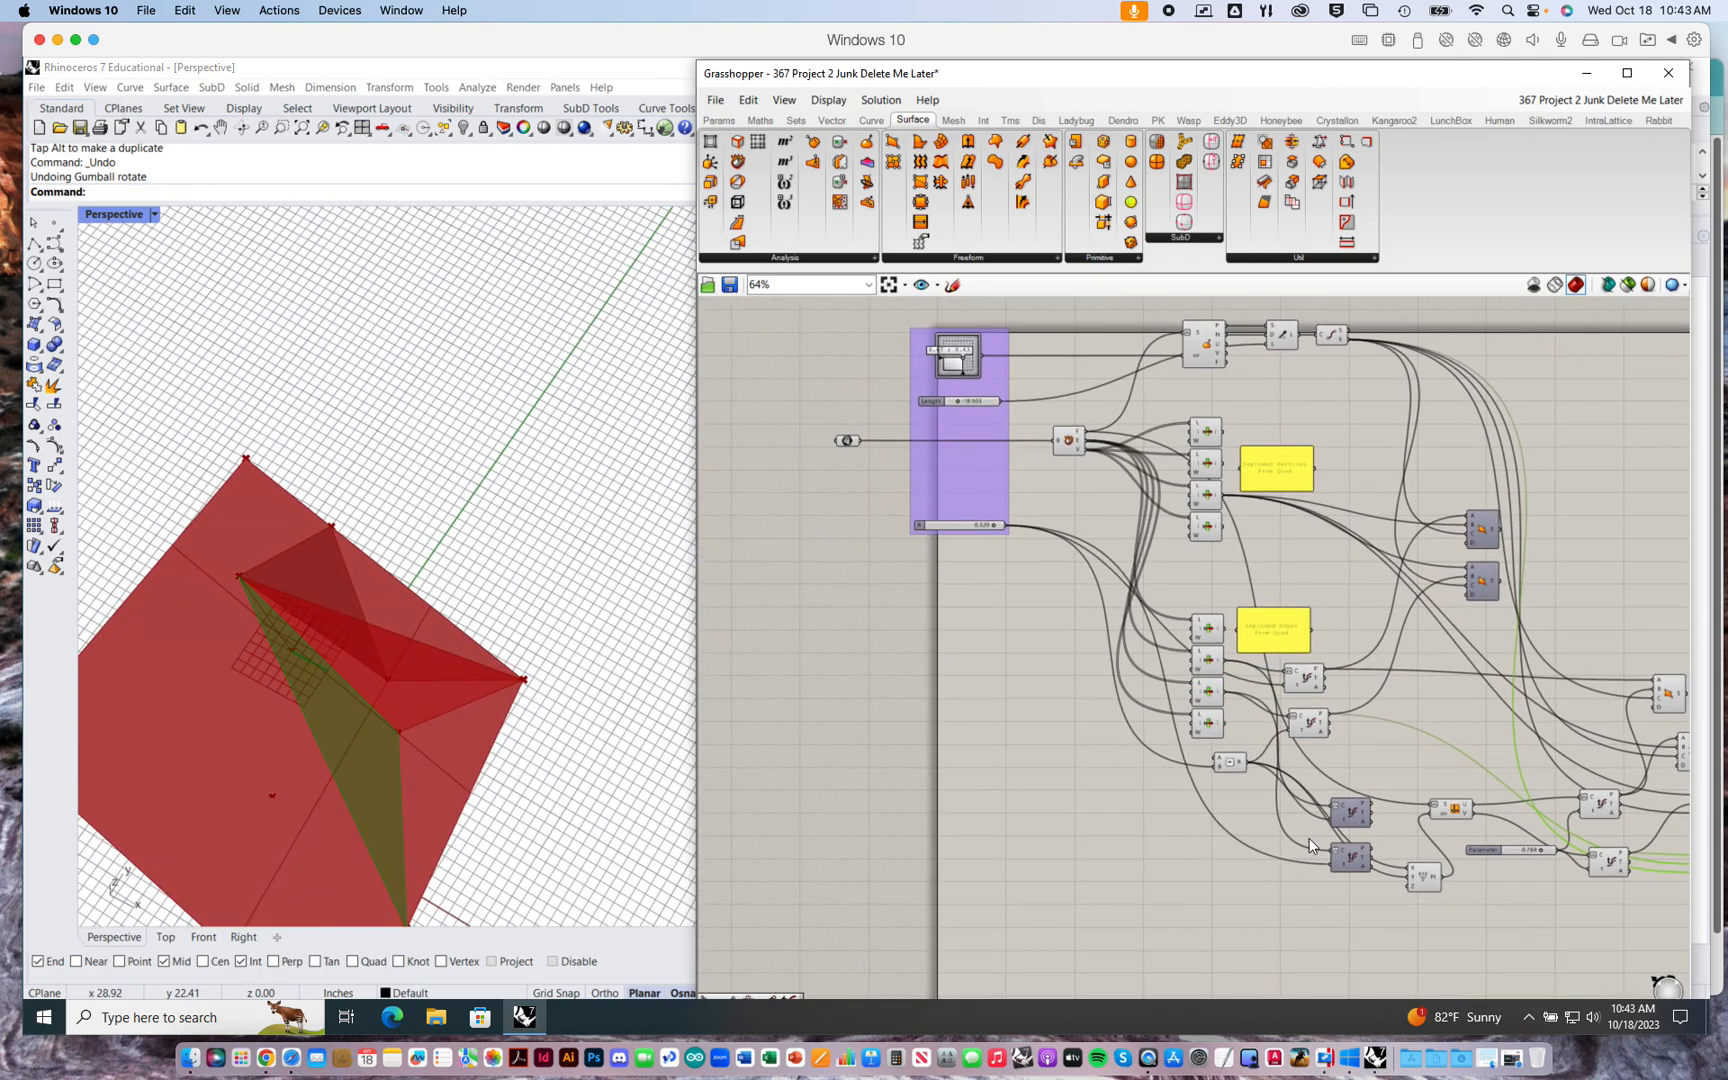
pyautogui.scroll(-1, 1293, 770)
pyautogui.scroll(4, 1293, 770)
pyautogui.moveTo(1075, 592); pyautogui.dragTo(1067, 835, button='right')
pyautogui.moveTo(841, 477)
pyautogui.mouseDown()
pyautogui.moveTo(819, 456)
pyautogui.moveTo(821, 473)
pyautogui.mouseUp()
pyautogui.moveTo(447, 699); pyautogui.dragTo(545, 575, button='right')
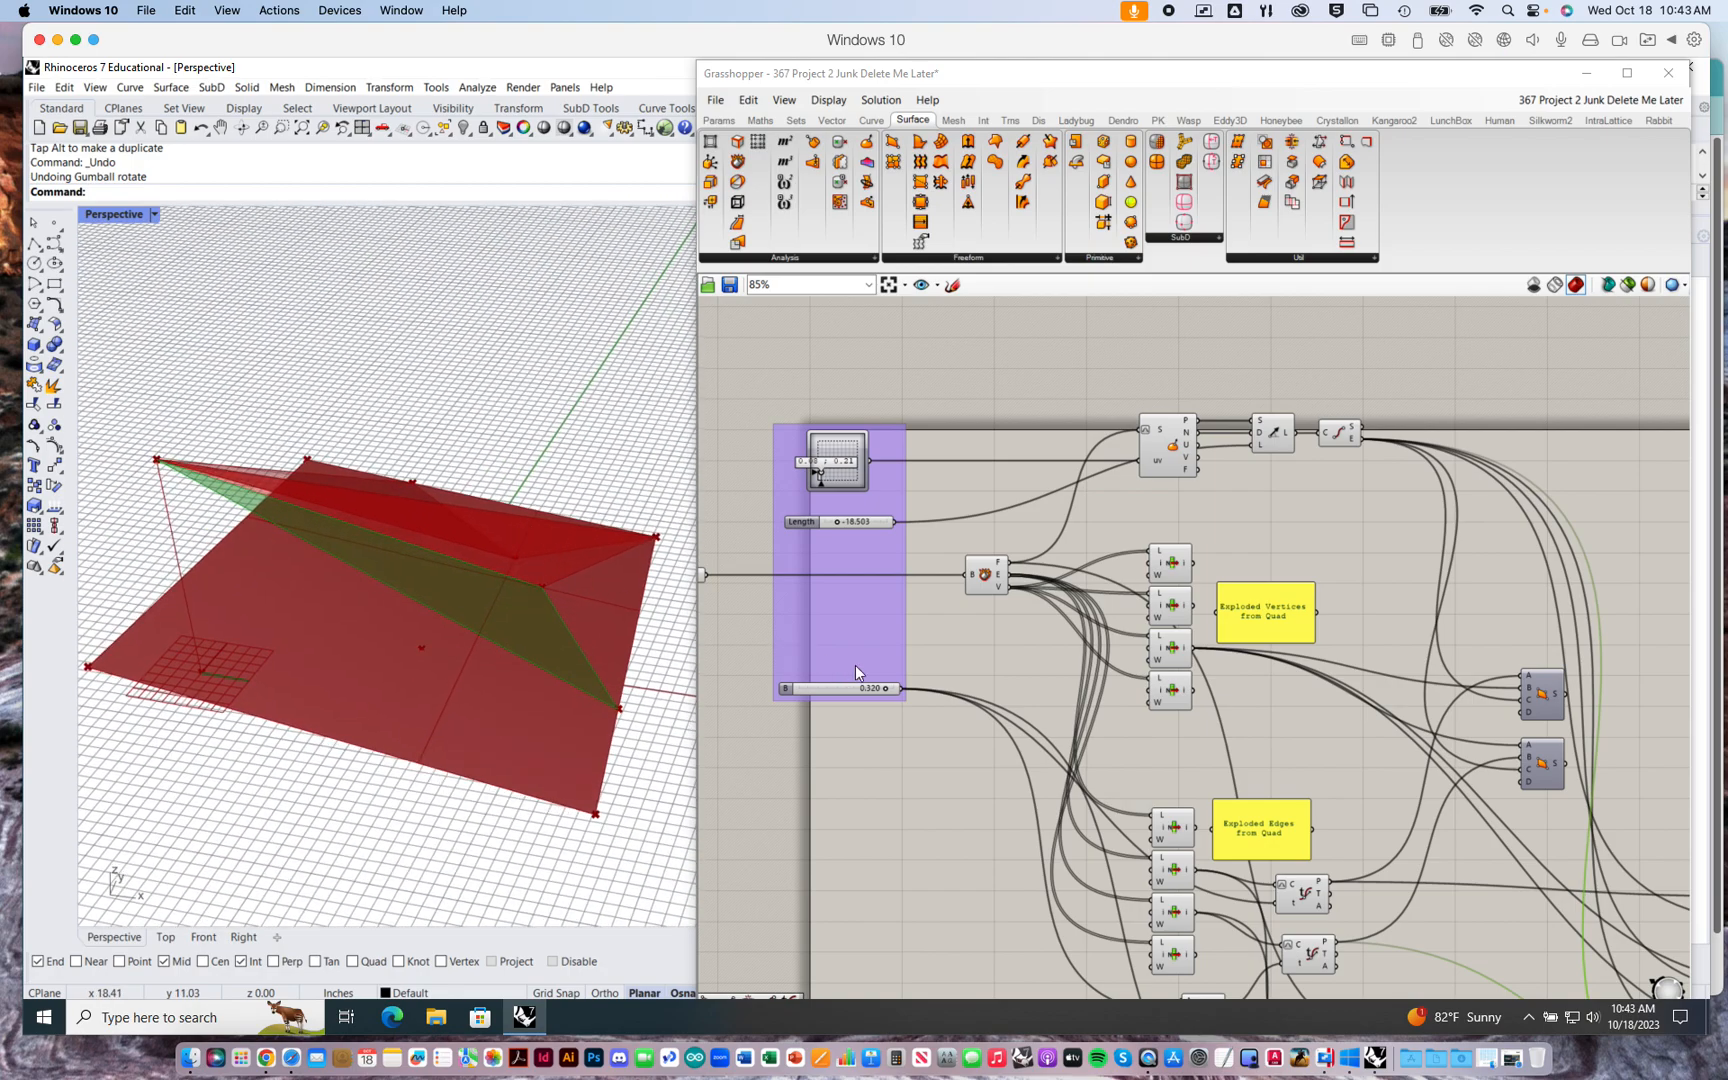
# - Test the component's shape by setting the B slider to 0.179 and the Length slider to -27.642
pyautogui.moveTo(817, 642); pyautogui.dragTo(926, 647, button='right')
pyautogui.moveTo(996, 694); pyautogui.dragTo(956, 690)
pyautogui.moveTo(1095, 740); pyautogui.dragTo(1096, 839, button='right')
pyautogui.moveTo(795, 491)
pyautogui.mouseDown()
pyautogui.moveTo(810, 490)
pyautogui.moveTo(776, 493)
pyautogui.mouseUp()
# - Set the Parameter slider to 0.945 and the B slider to 0.313
pyautogui.moveTo(943, 792); pyautogui.dragTo(867, 589, button='right')
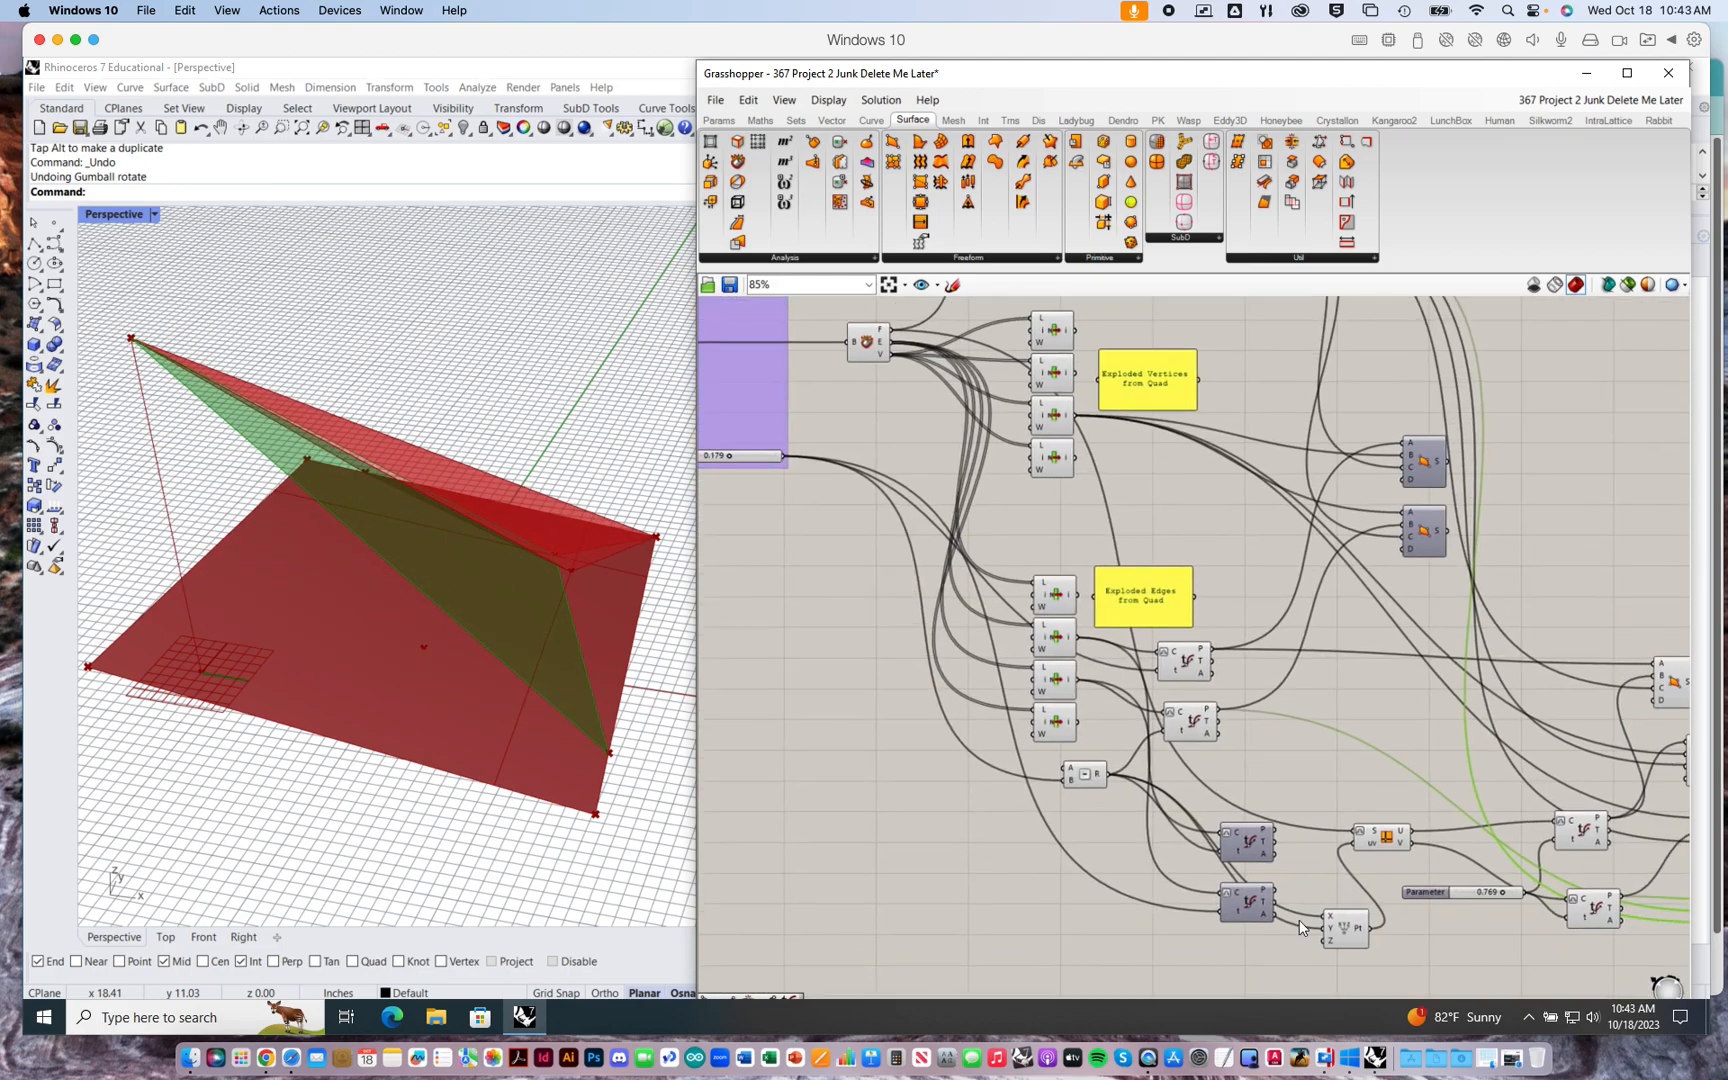
pyautogui.moveTo(1501, 891); pyautogui.dragTo(1513, 893)
pyautogui.moveTo(1476, 911); pyautogui.dragTo(1429, 864, button='right')
pyautogui.moveTo(1022, 753); pyautogui.dragTo(1206, 840, button='right')
pyautogui.moveTo(868, 496); pyautogui.dragTo(916, 500)
pyautogui.moveTo(567, 653); pyautogui.dragTo(536, 686, button='right')
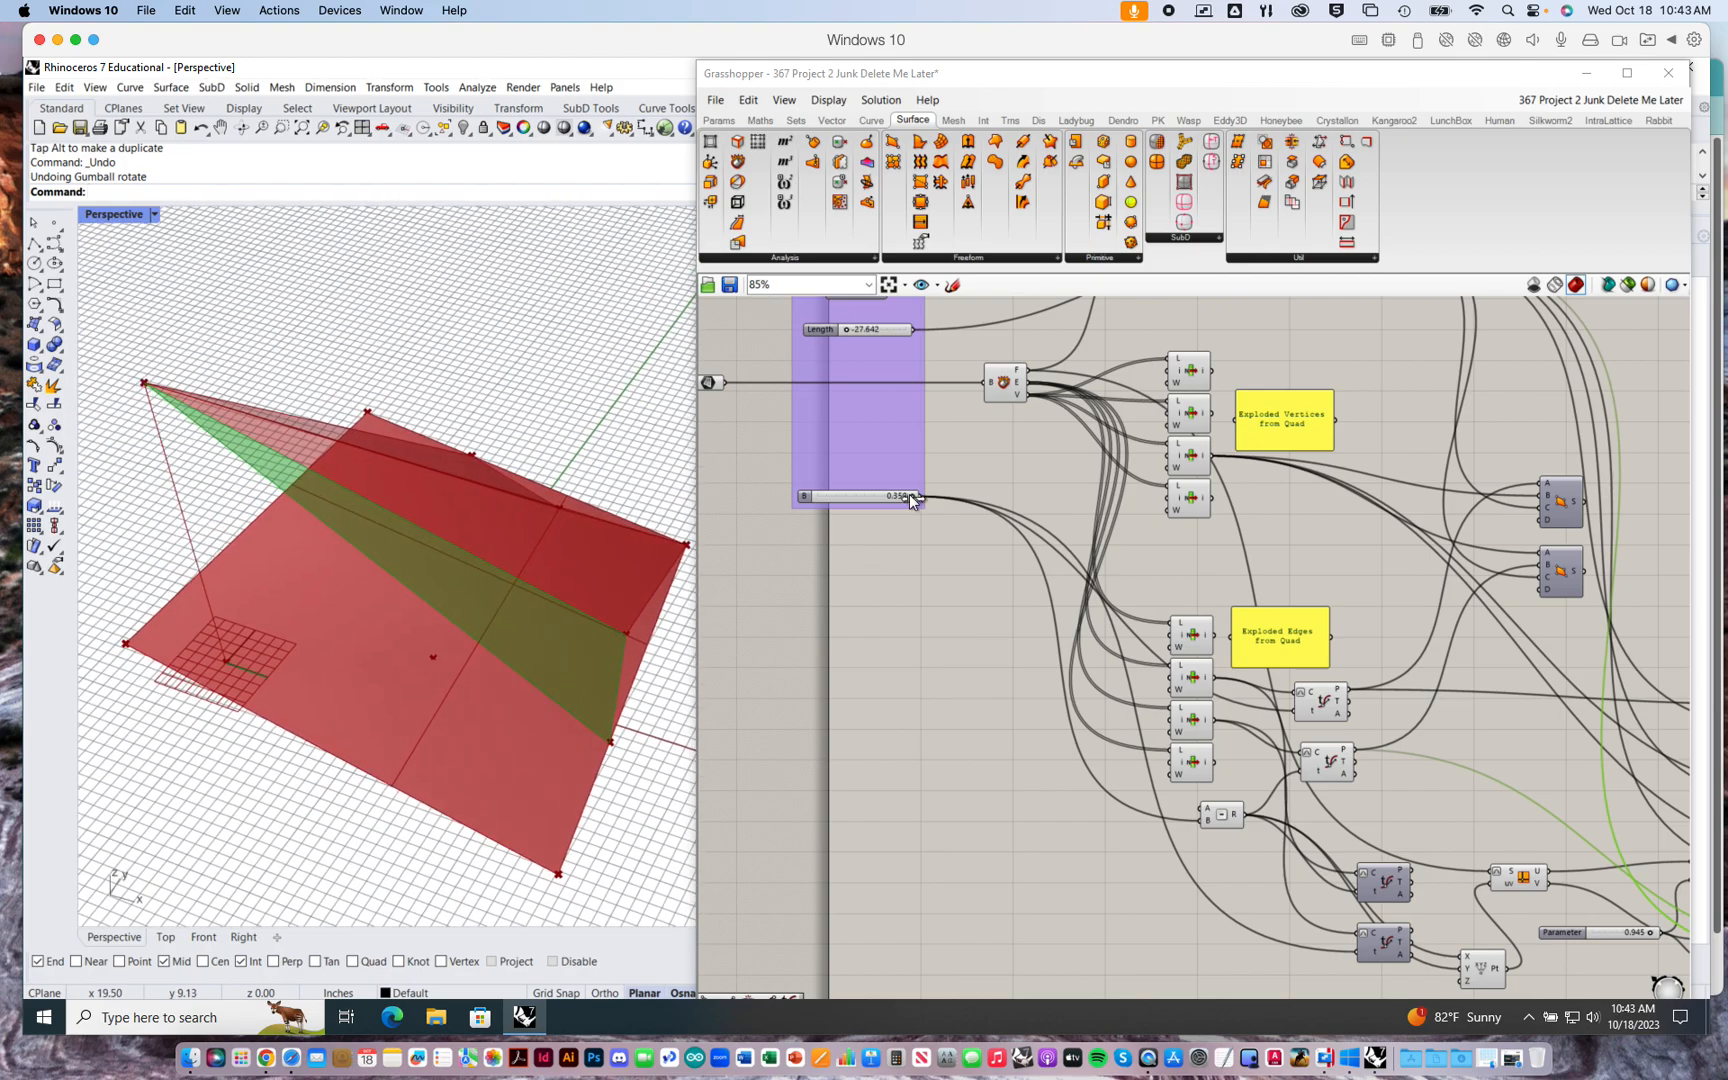
pyautogui.moveTo(910, 495)
pyautogui.mouseDown()
pyautogui.moveTo(886, 497)
pyautogui.moveTo(902, 499)
pyautogui.mouseUp()
# - Set the Length slider to -17.800 and the MD Slider to 0.5 ; 0.48
pyautogui.moveTo(850, 329); pyautogui.dragTo(854, 328)
pyautogui.moveTo(898, 674); pyautogui.dragTo(1108, 820, button='right')
pyautogui.moveTo(1055, 431); pyautogui.dragTo(1070, 425)
pyautogui.moveTo(545, 582); pyautogui.dragTo(508, 812, button='right')
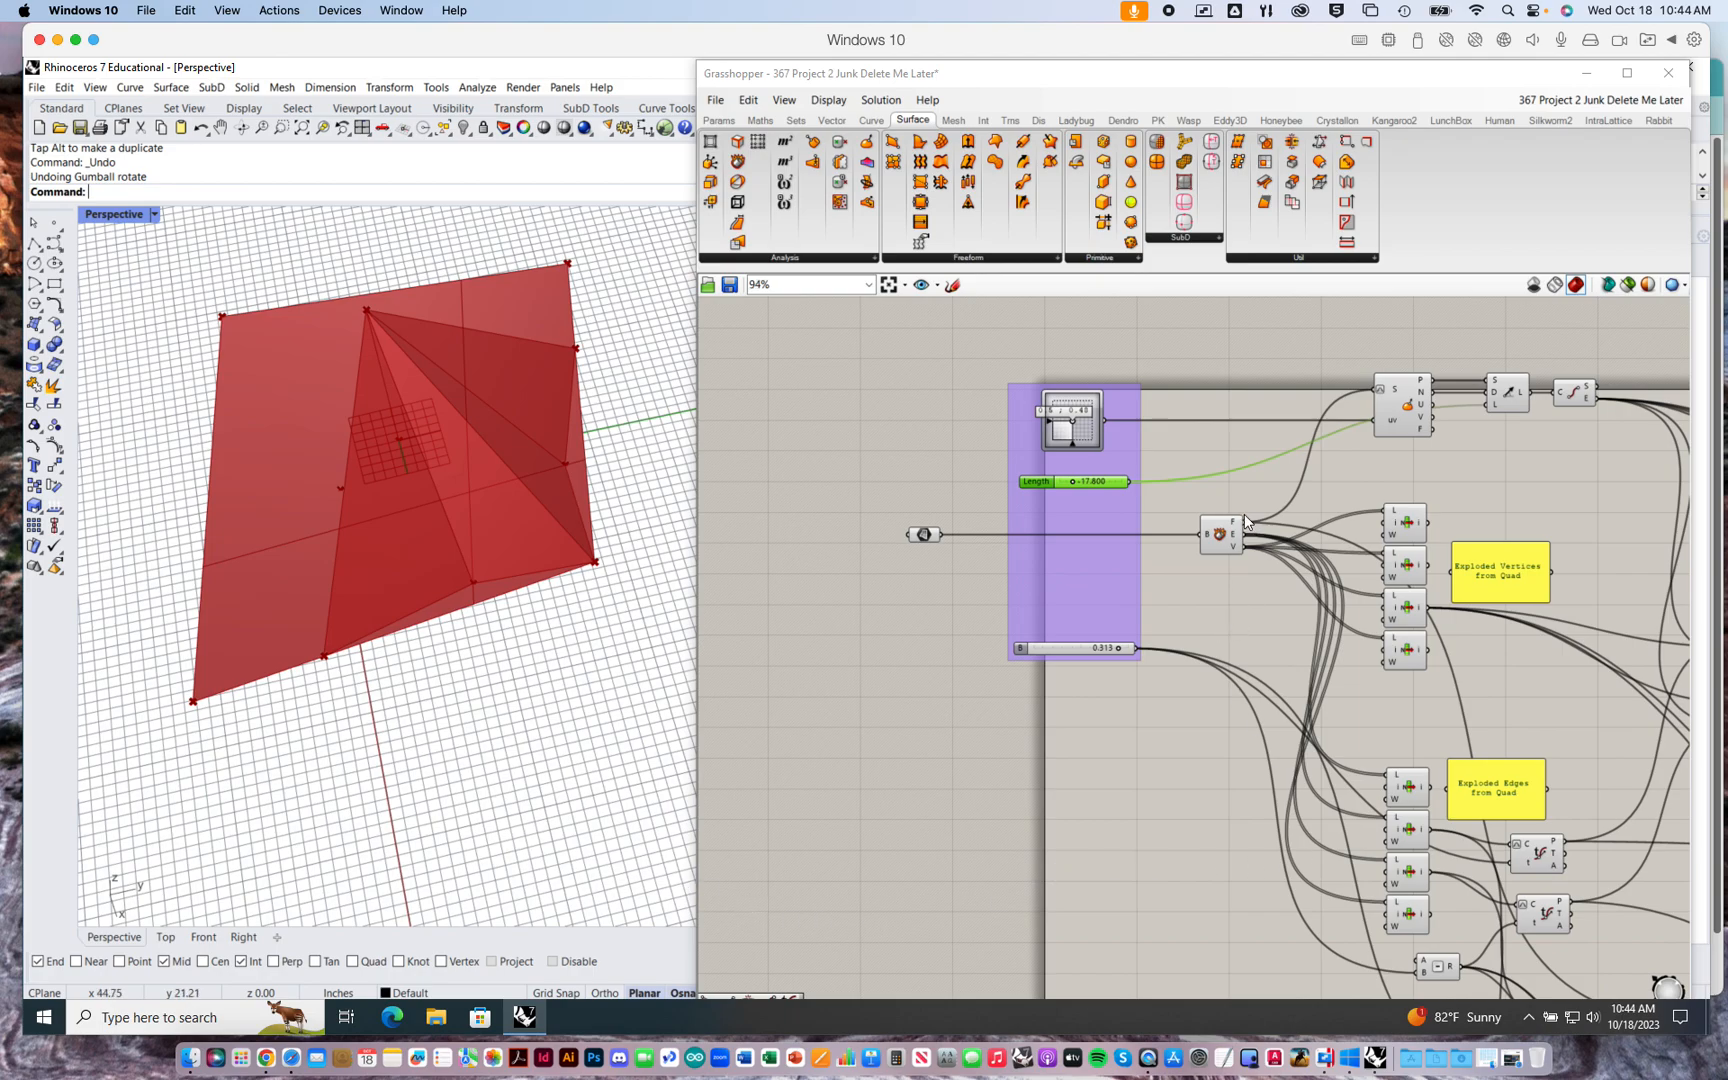
pyautogui.scroll(4, 1245, 521)
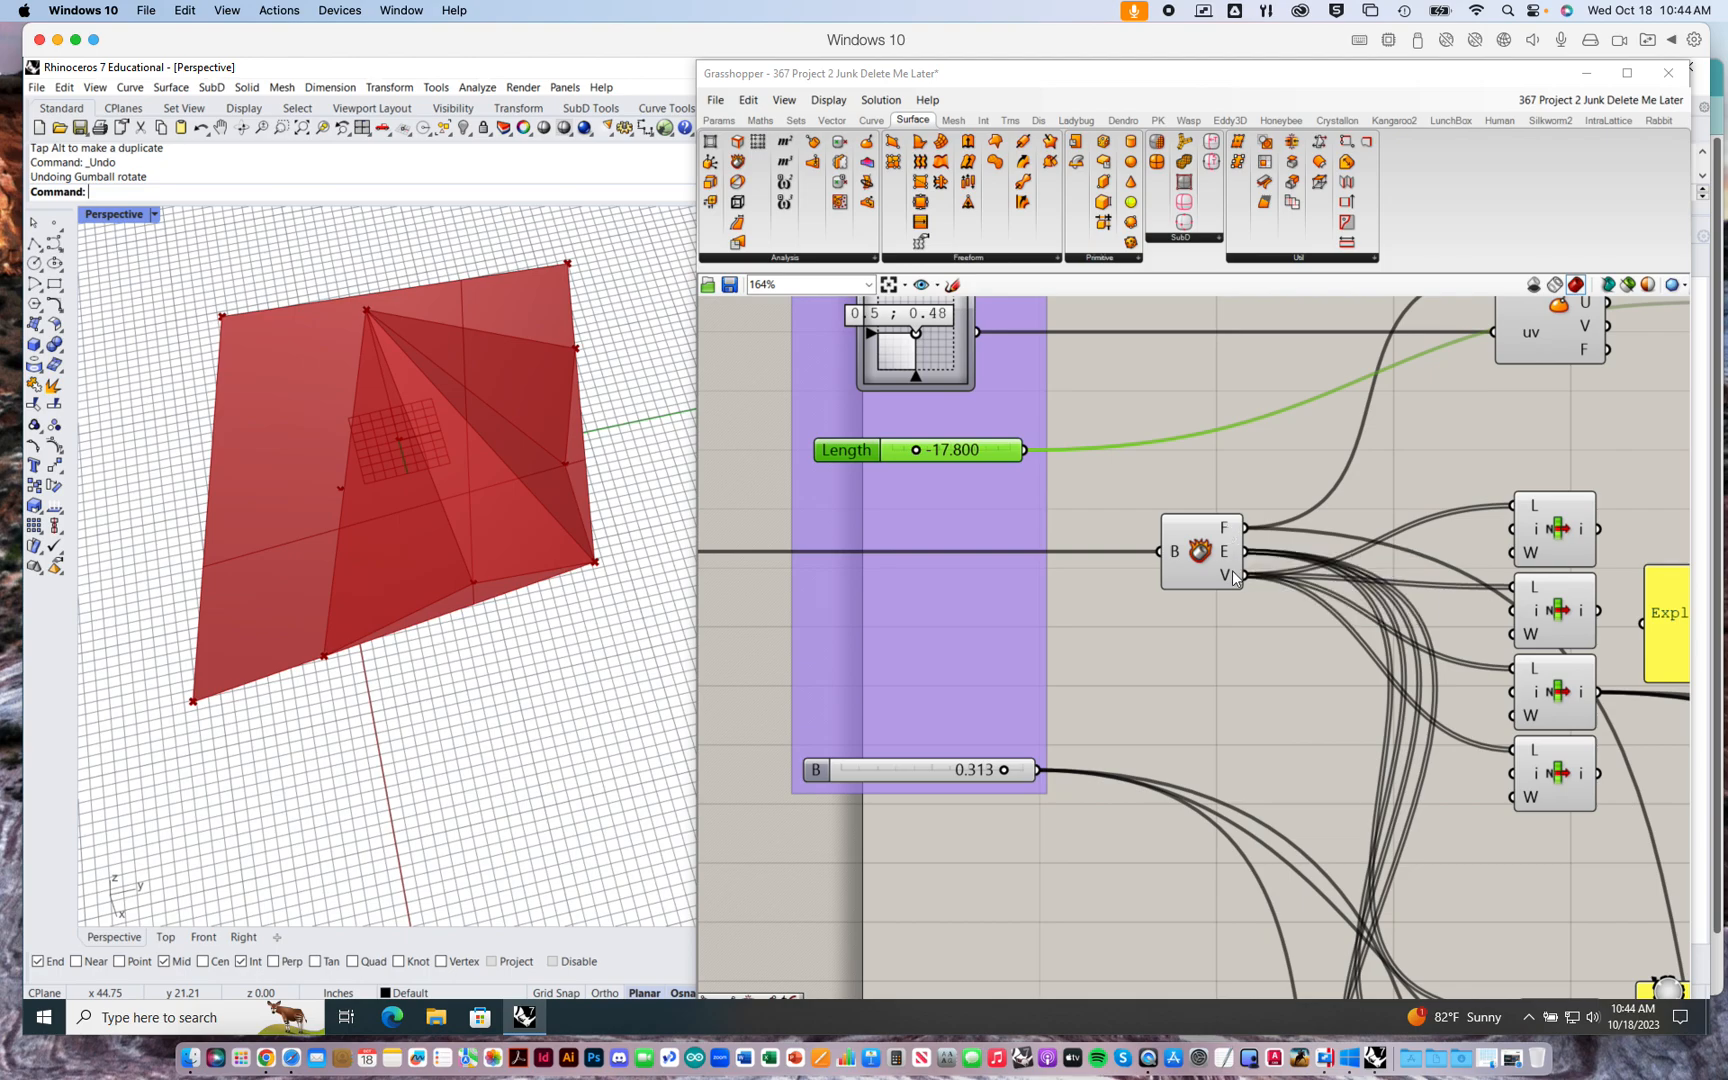
# - Save the shading component definition
pyautogui.scroll(-5, 1233, 567)
pyautogui.moveTo(1262, 602); pyautogui.dragTo(1302, 537, button='right')
pyautogui.scroll(3, 1103, 528)
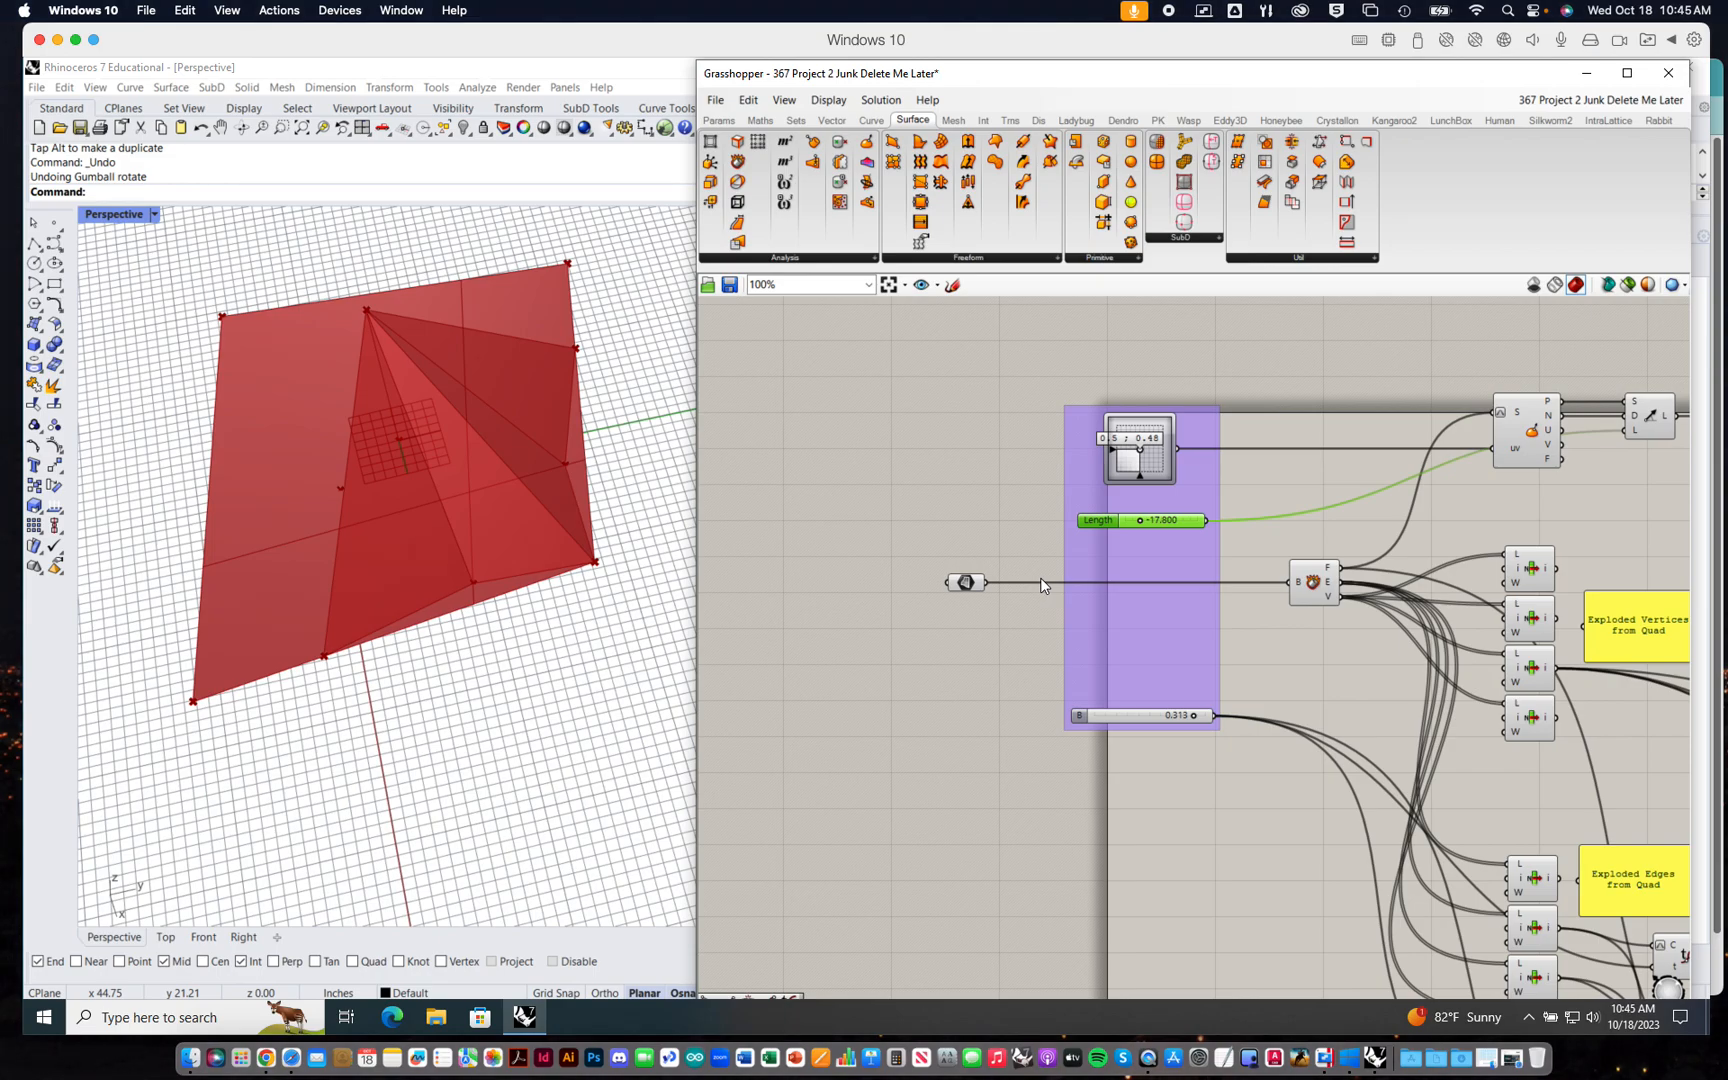
pyautogui.moveTo(840, 391); pyautogui.dragTo(820, 349, button='right')
pyautogui.click(730, 285)
# - Move the base surface parameter farther away from the purple slider group to make room for new components
pyautogui.moveTo(450, 540); pyautogui.dragTo(493, 536, button='right')
pyautogui.moveTo(961, 592); pyautogui.dragTo(1015, 599, button='right')
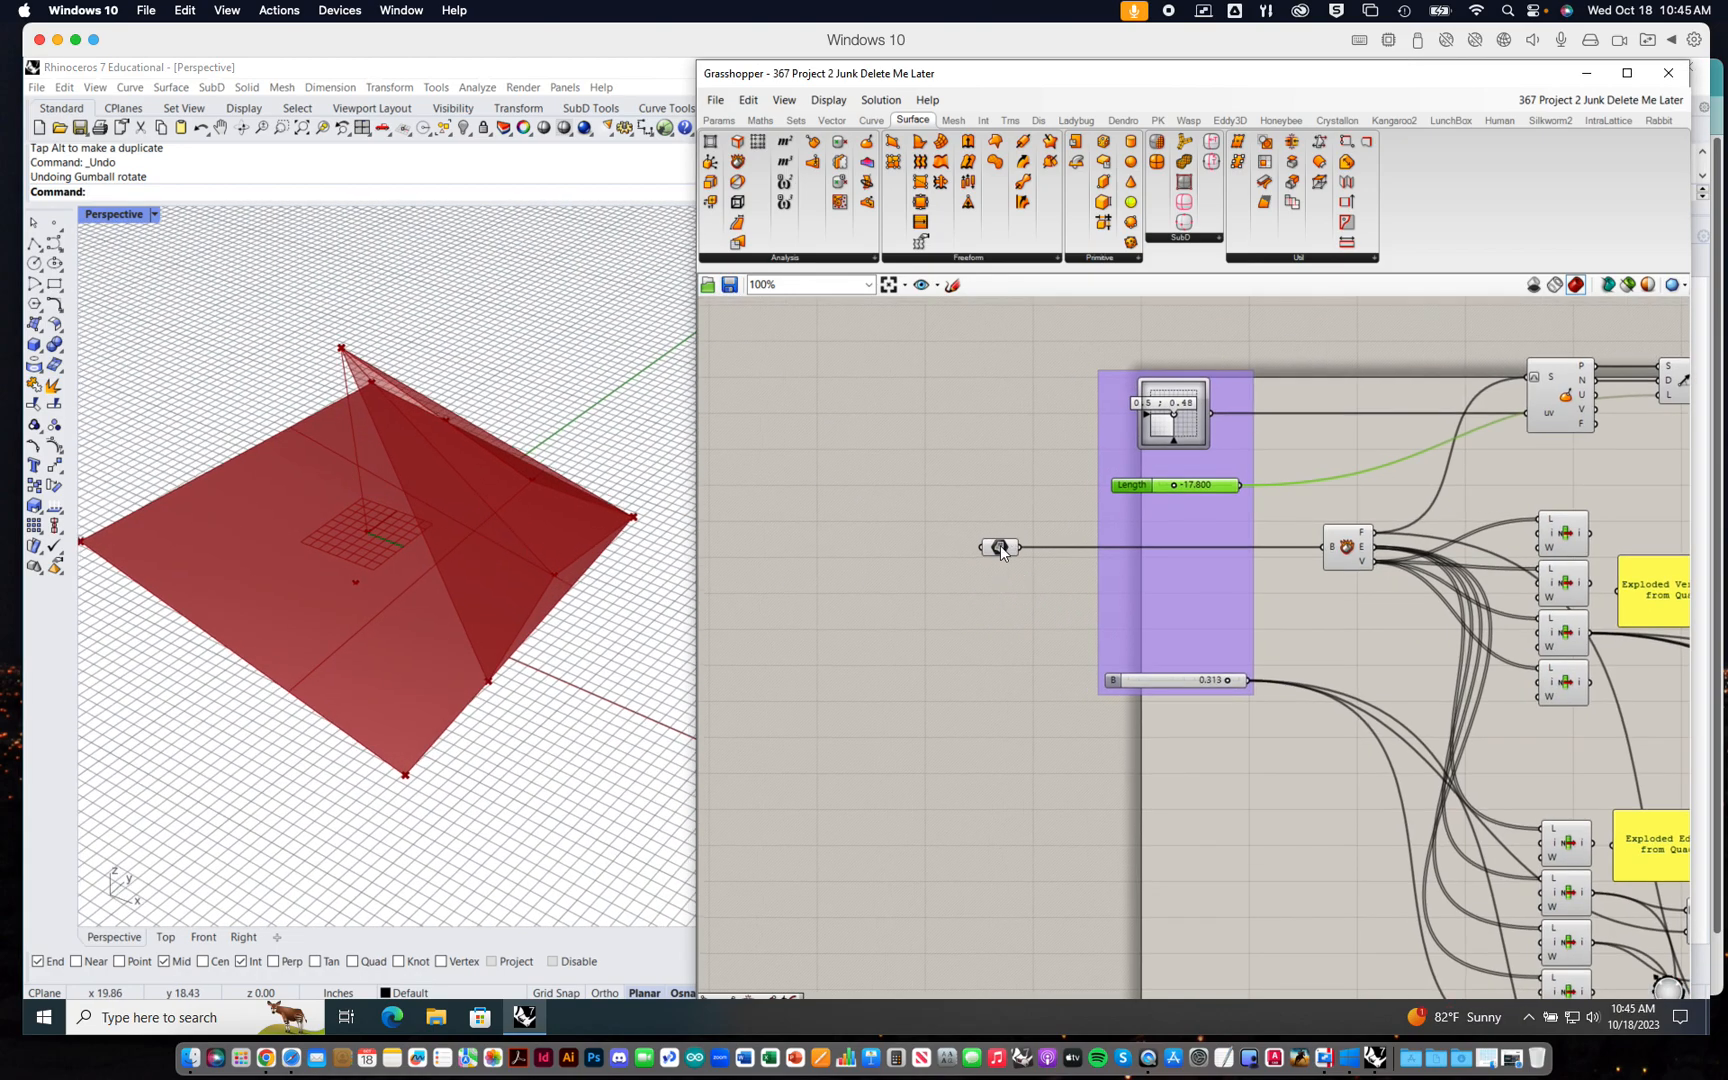
pyautogui.moveTo(997, 546); pyautogui.dragTo(950, 546)
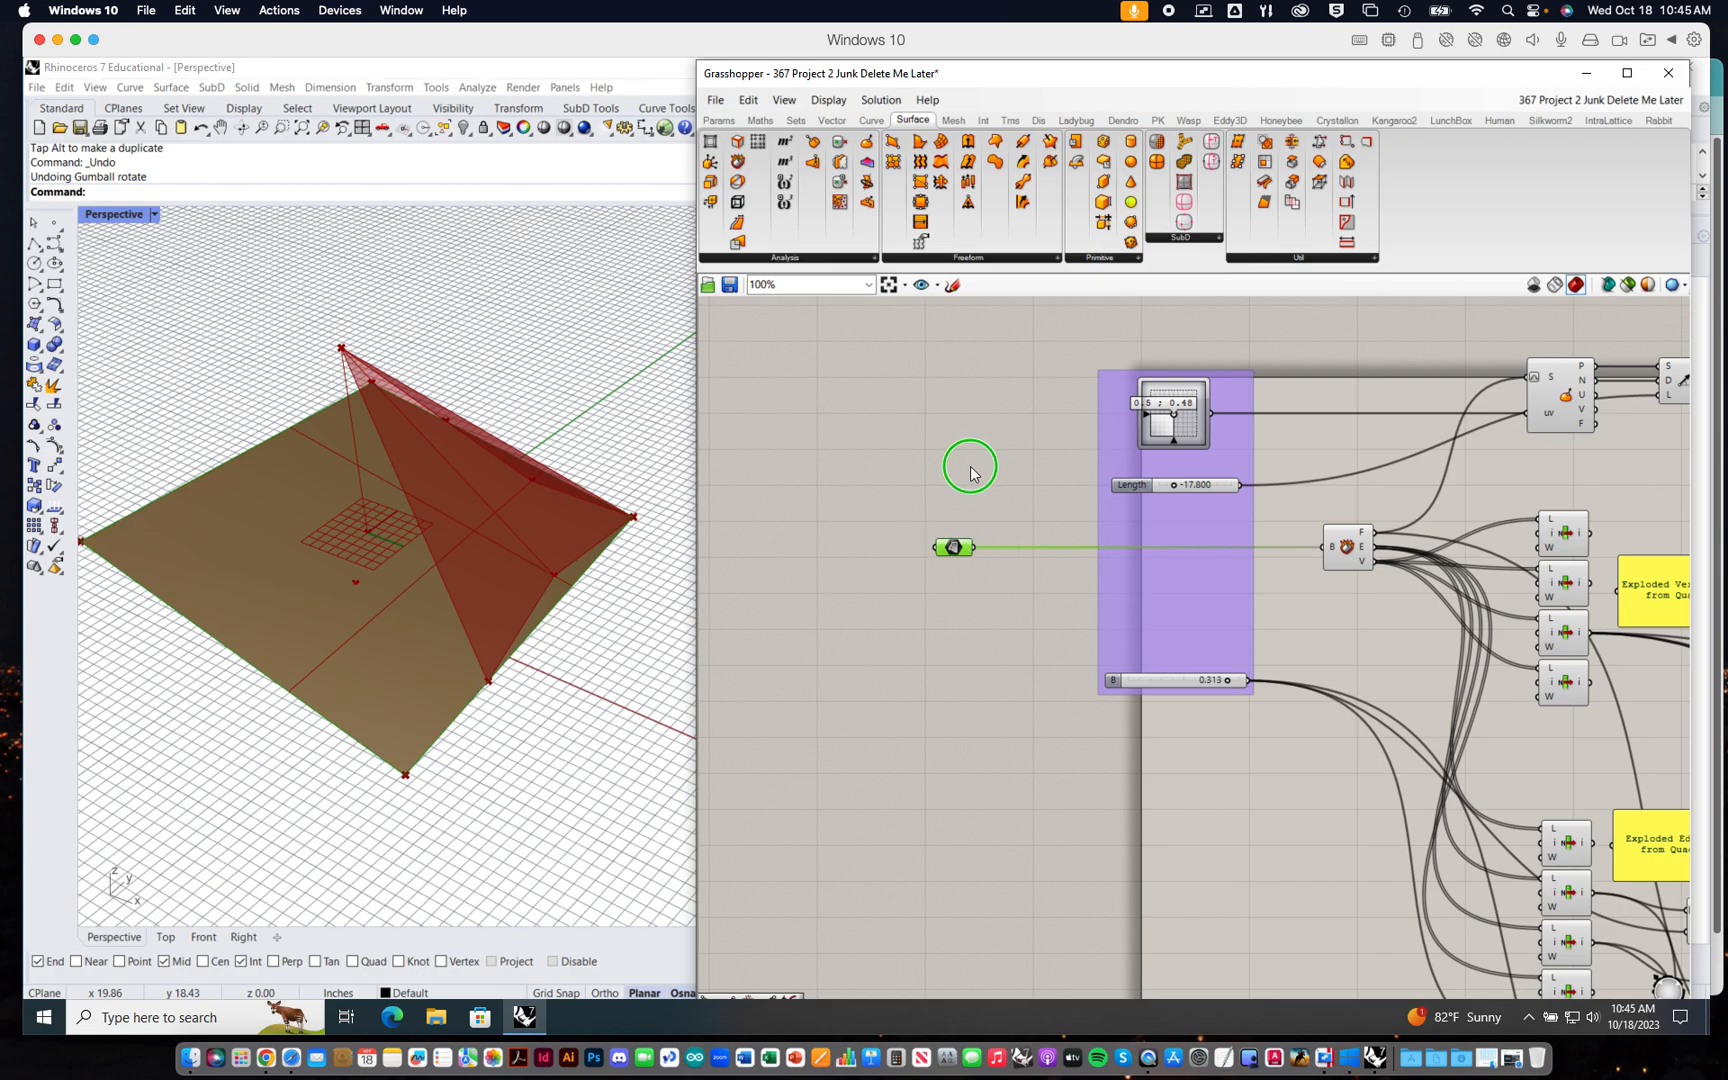
pyautogui.moveTo(973, 473); pyautogui.dragTo(955, 468, button='right')
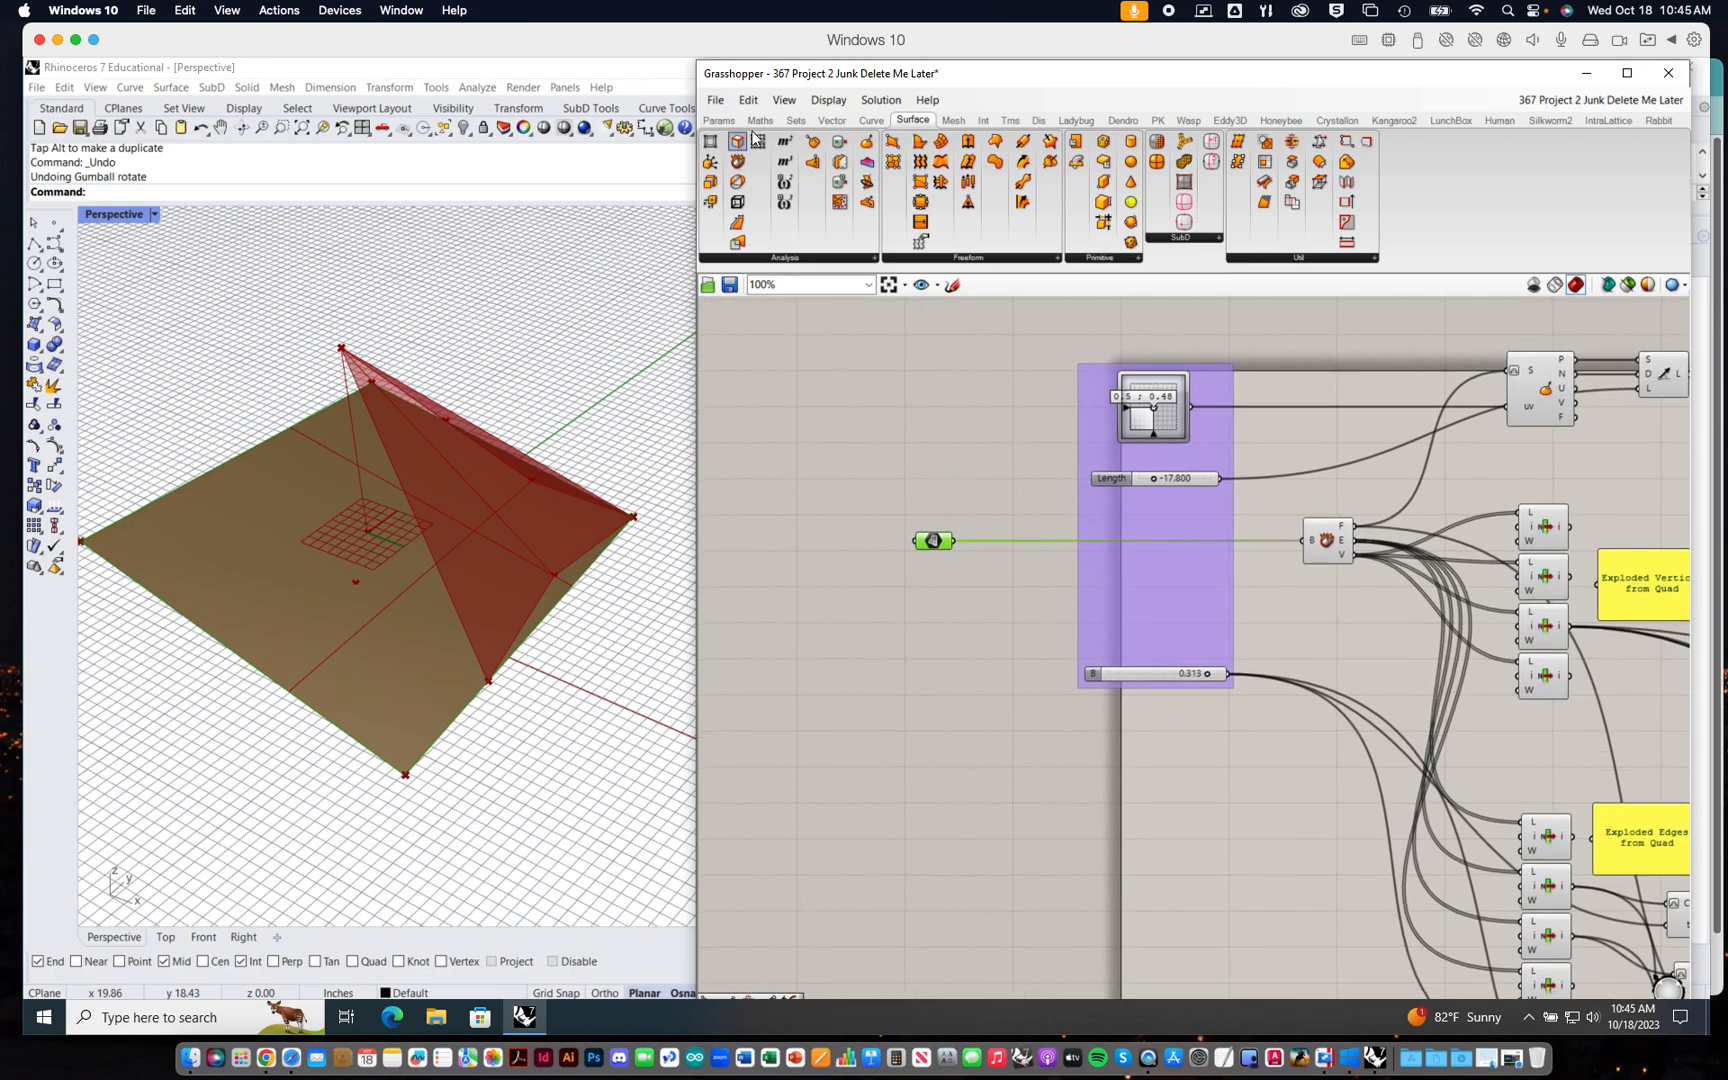
pyautogui.moveTo(933, 546); pyautogui.dragTo(910, 547)
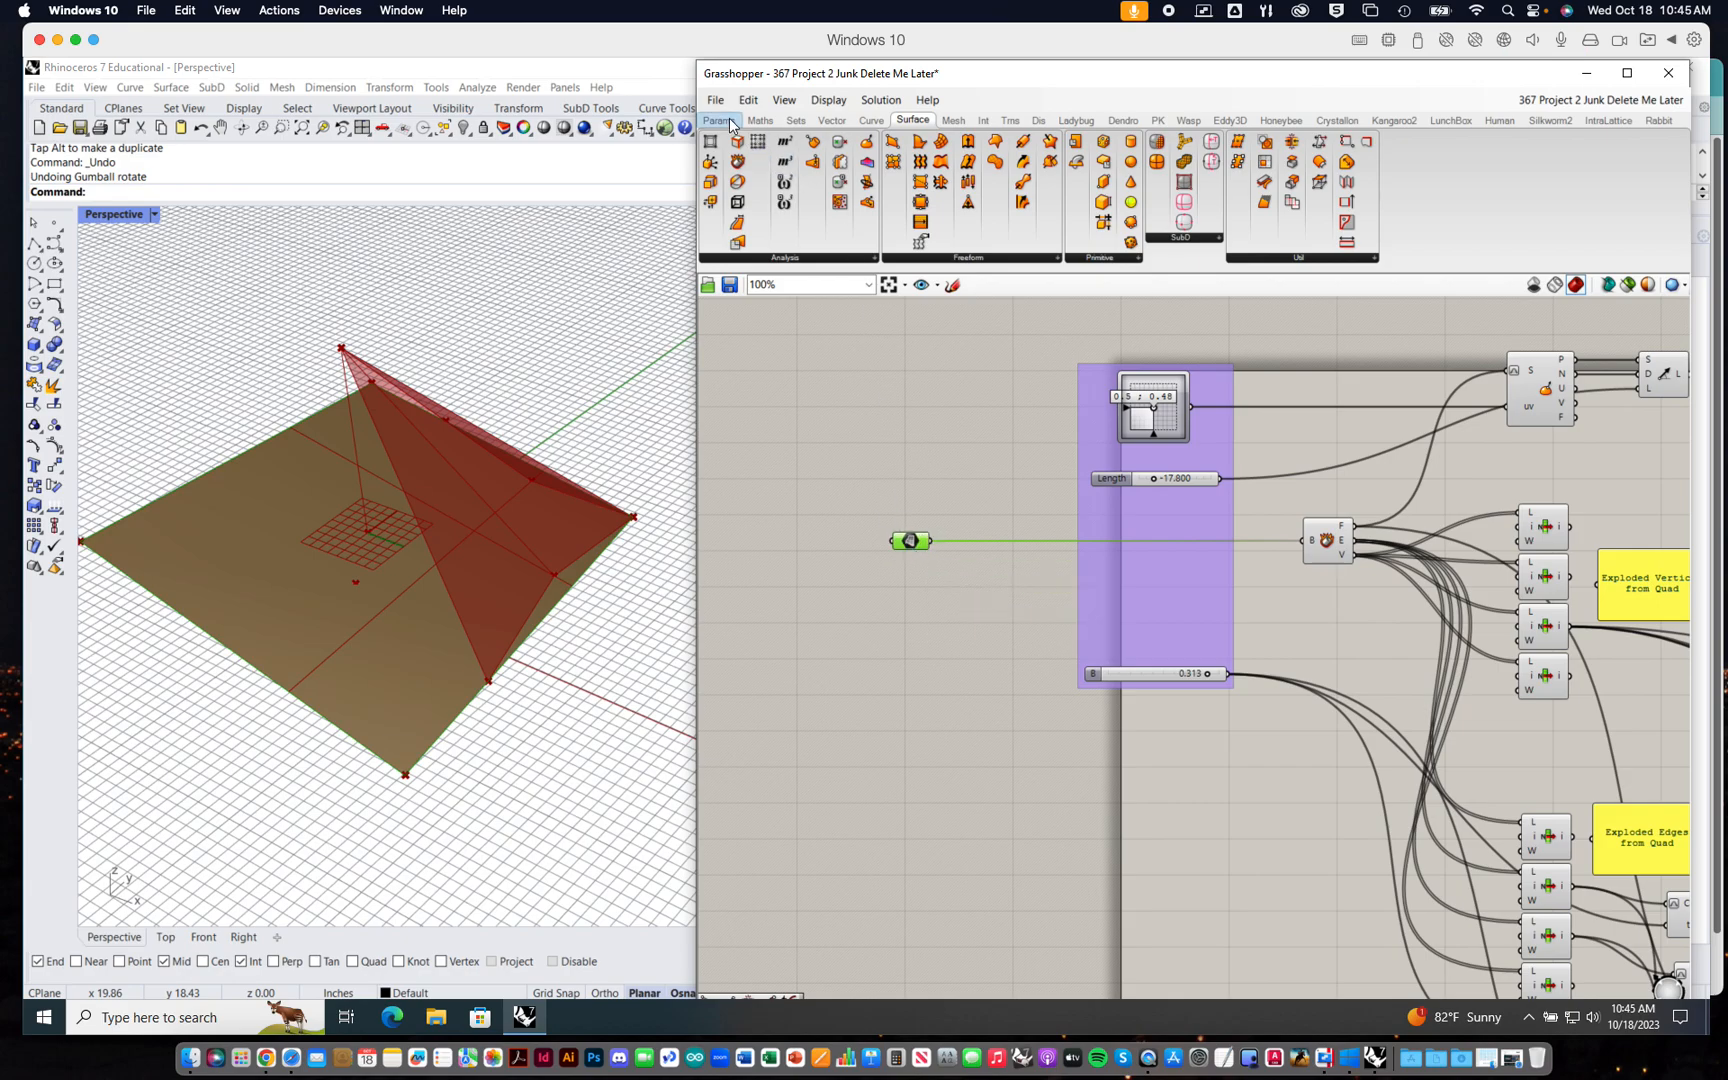
# - Place a Divide Domain² component beside the base surface parameter and feed the surface into its I input
pyautogui.click(796, 120)
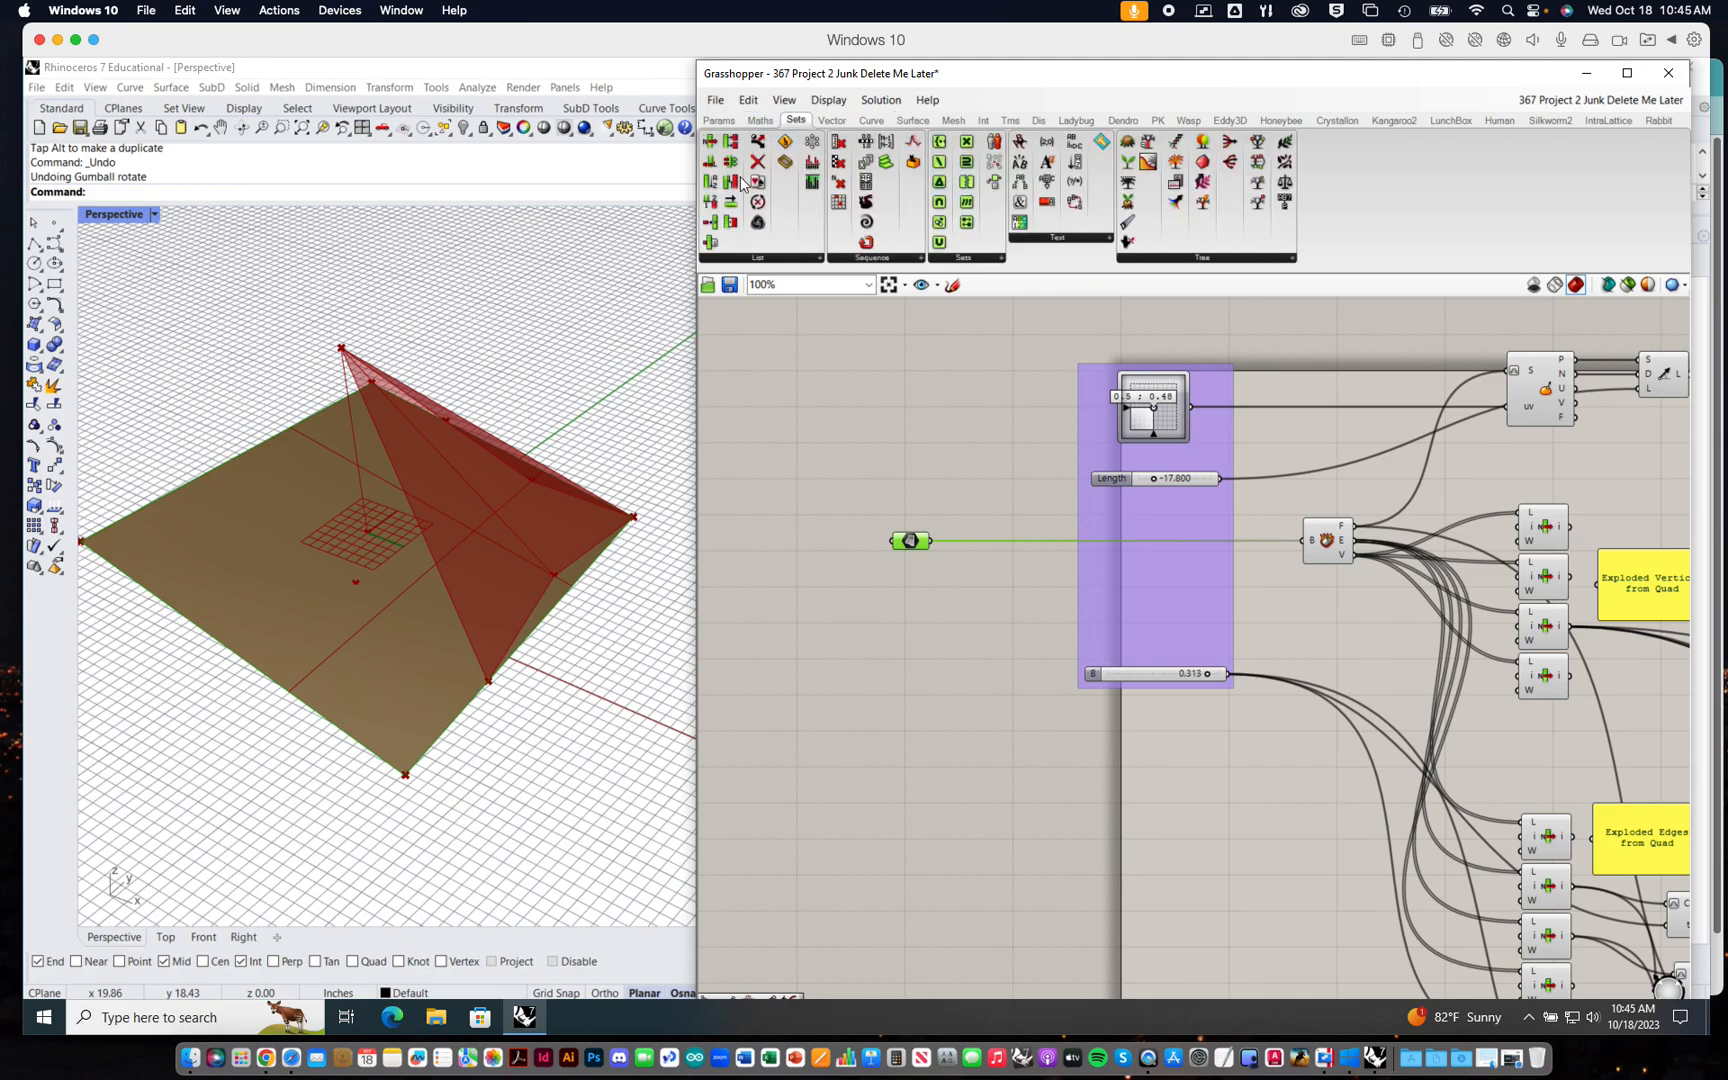
pyautogui.click(760, 120)
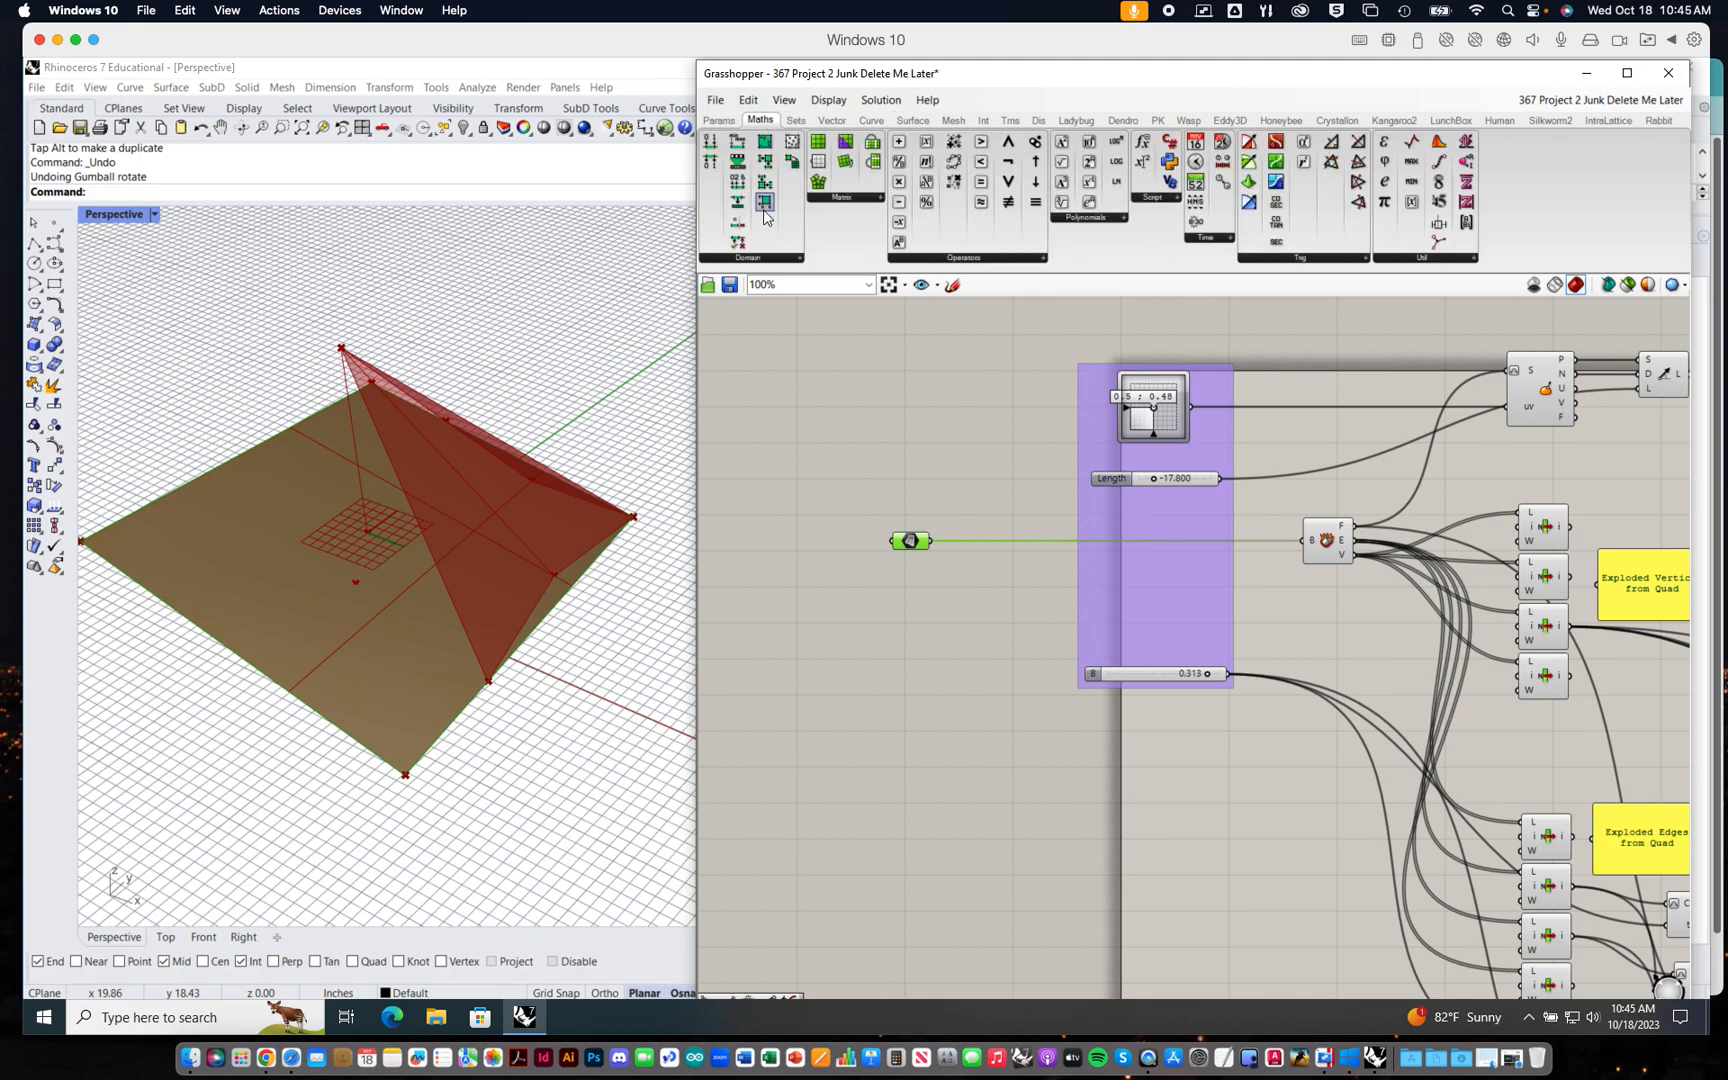
pyautogui.click(760, 258)
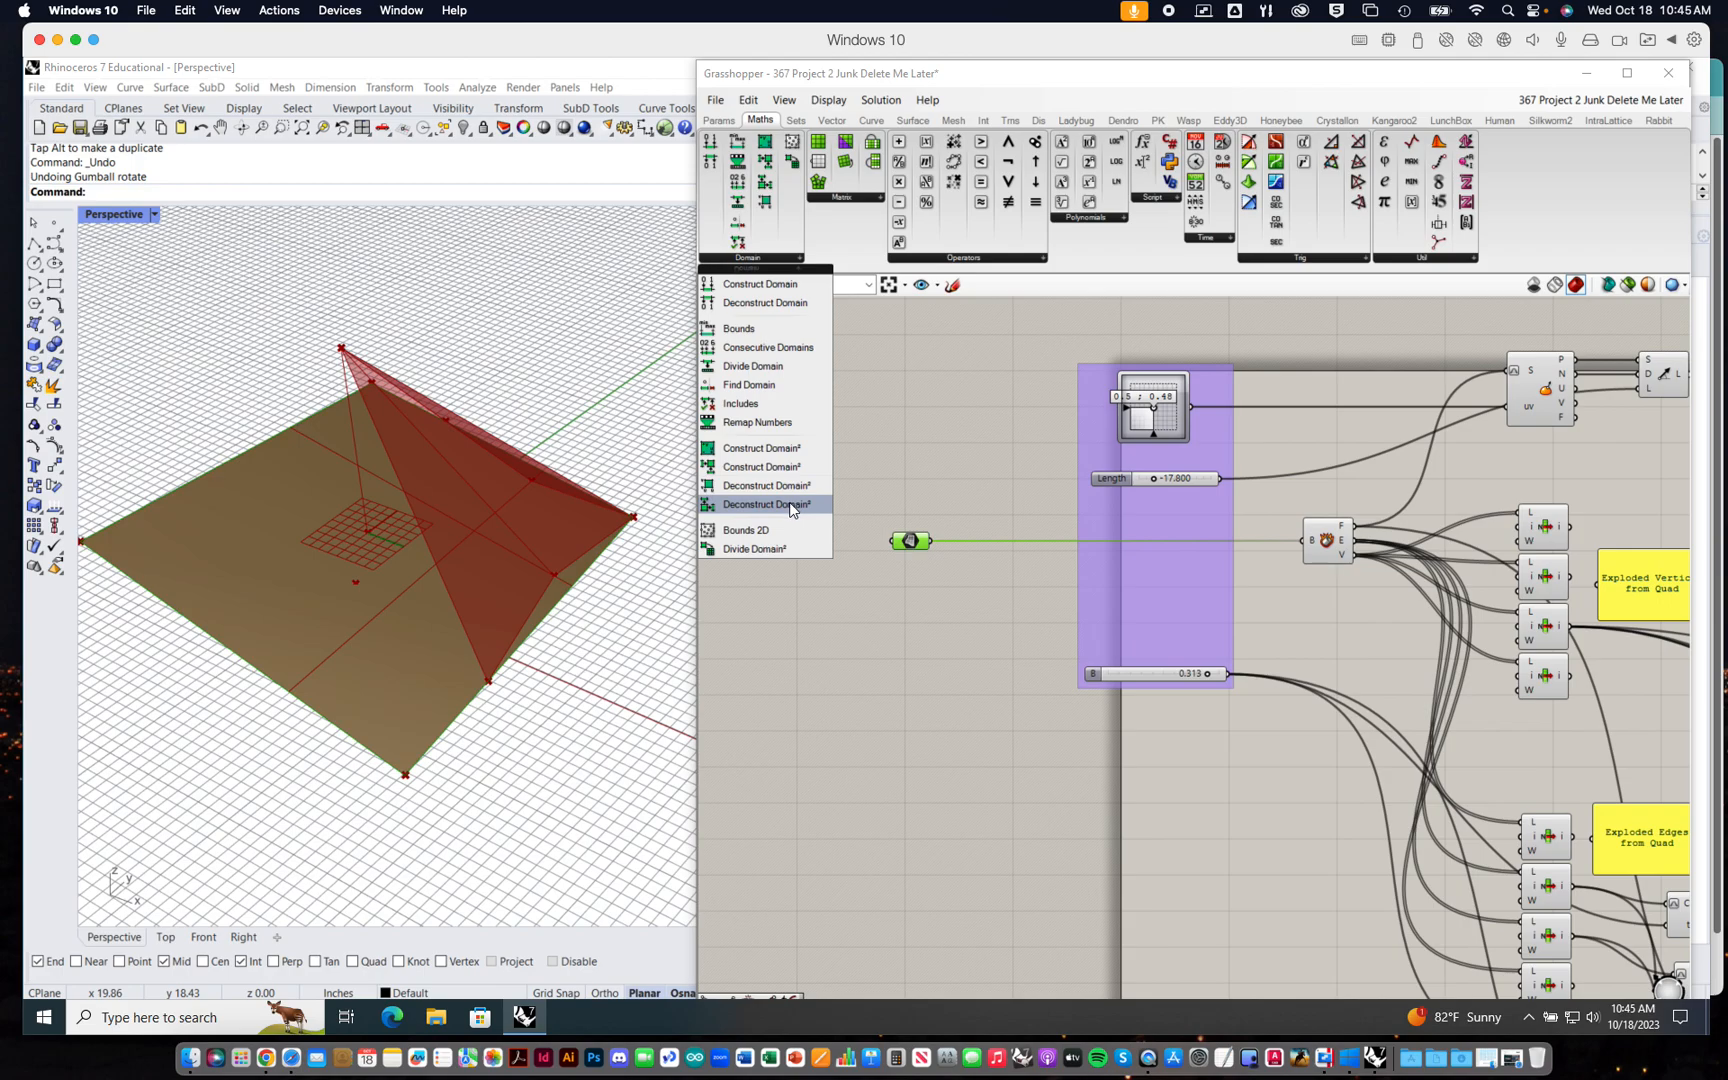
pyautogui.moveTo(775, 550); pyautogui.dragTo(1015, 592)
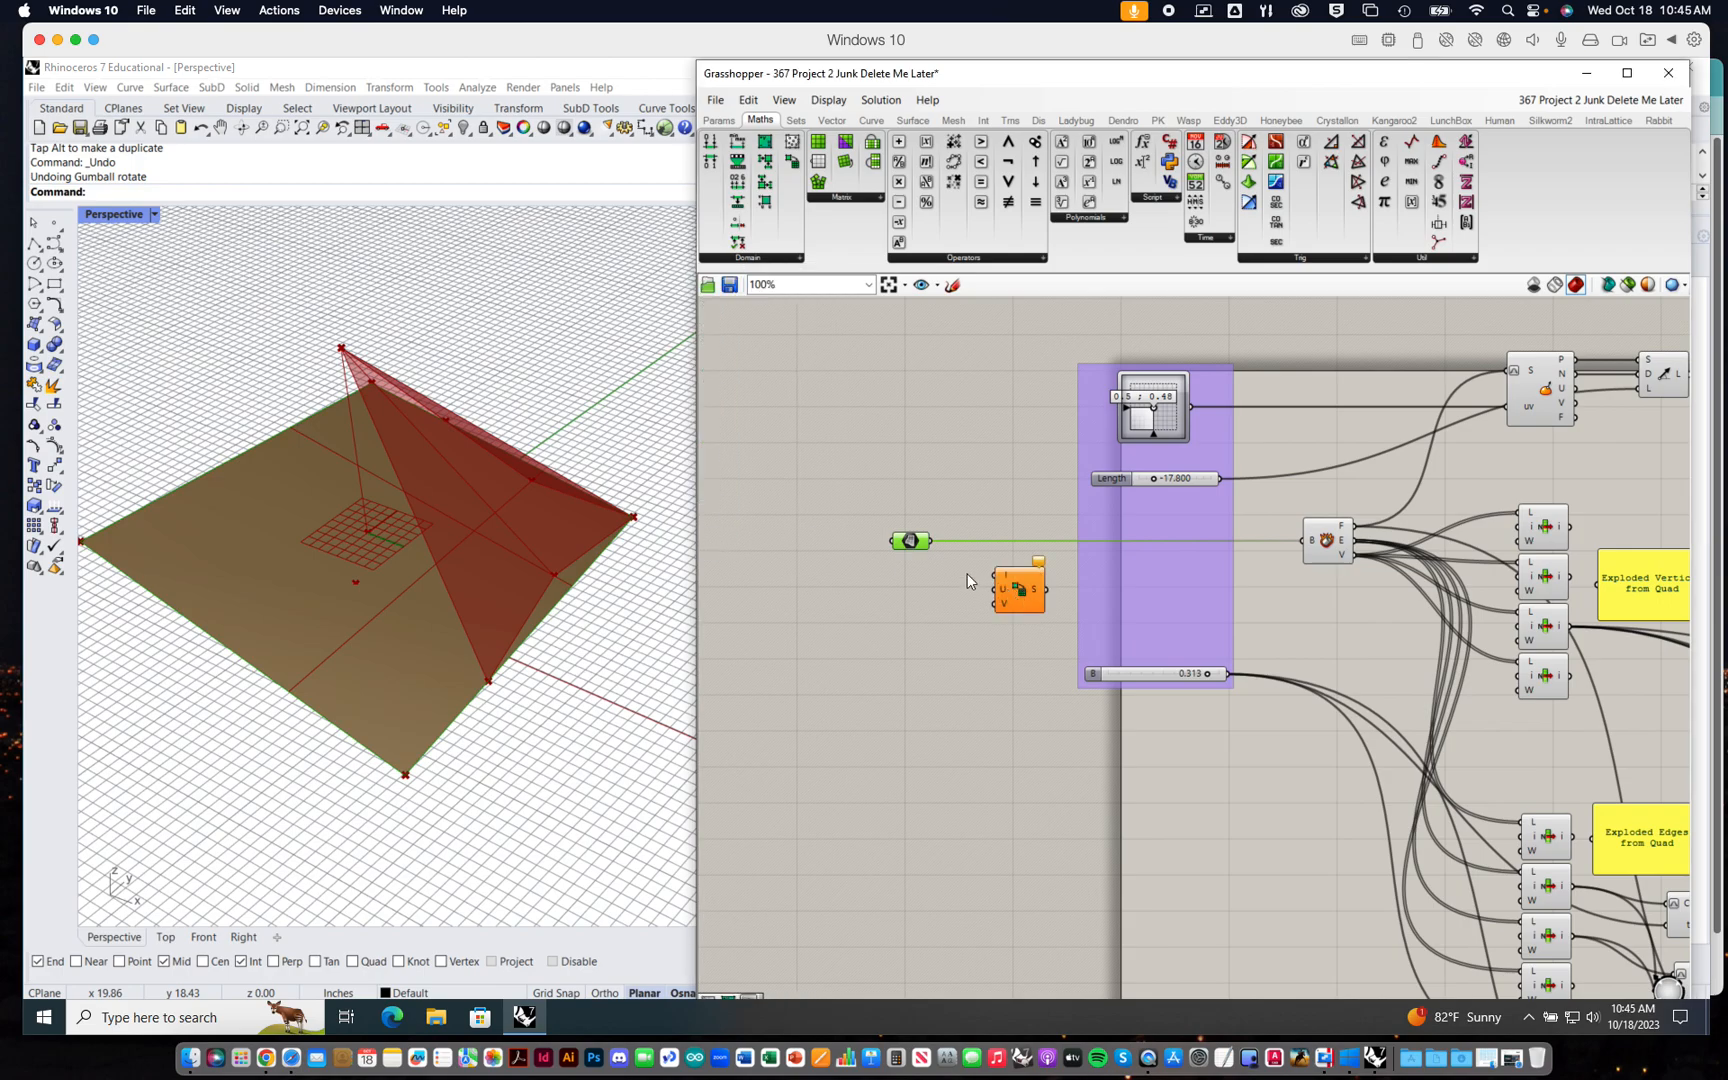
pyautogui.moveTo(931, 542); pyautogui.dragTo(996, 576)
pyautogui.moveTo(1008, 596); pyautogui.dragTo(1003, 590, button='right')
# - Add a number slider beside Divide Domain² and set its rounding to integers
pyautogui.click(733, 116)
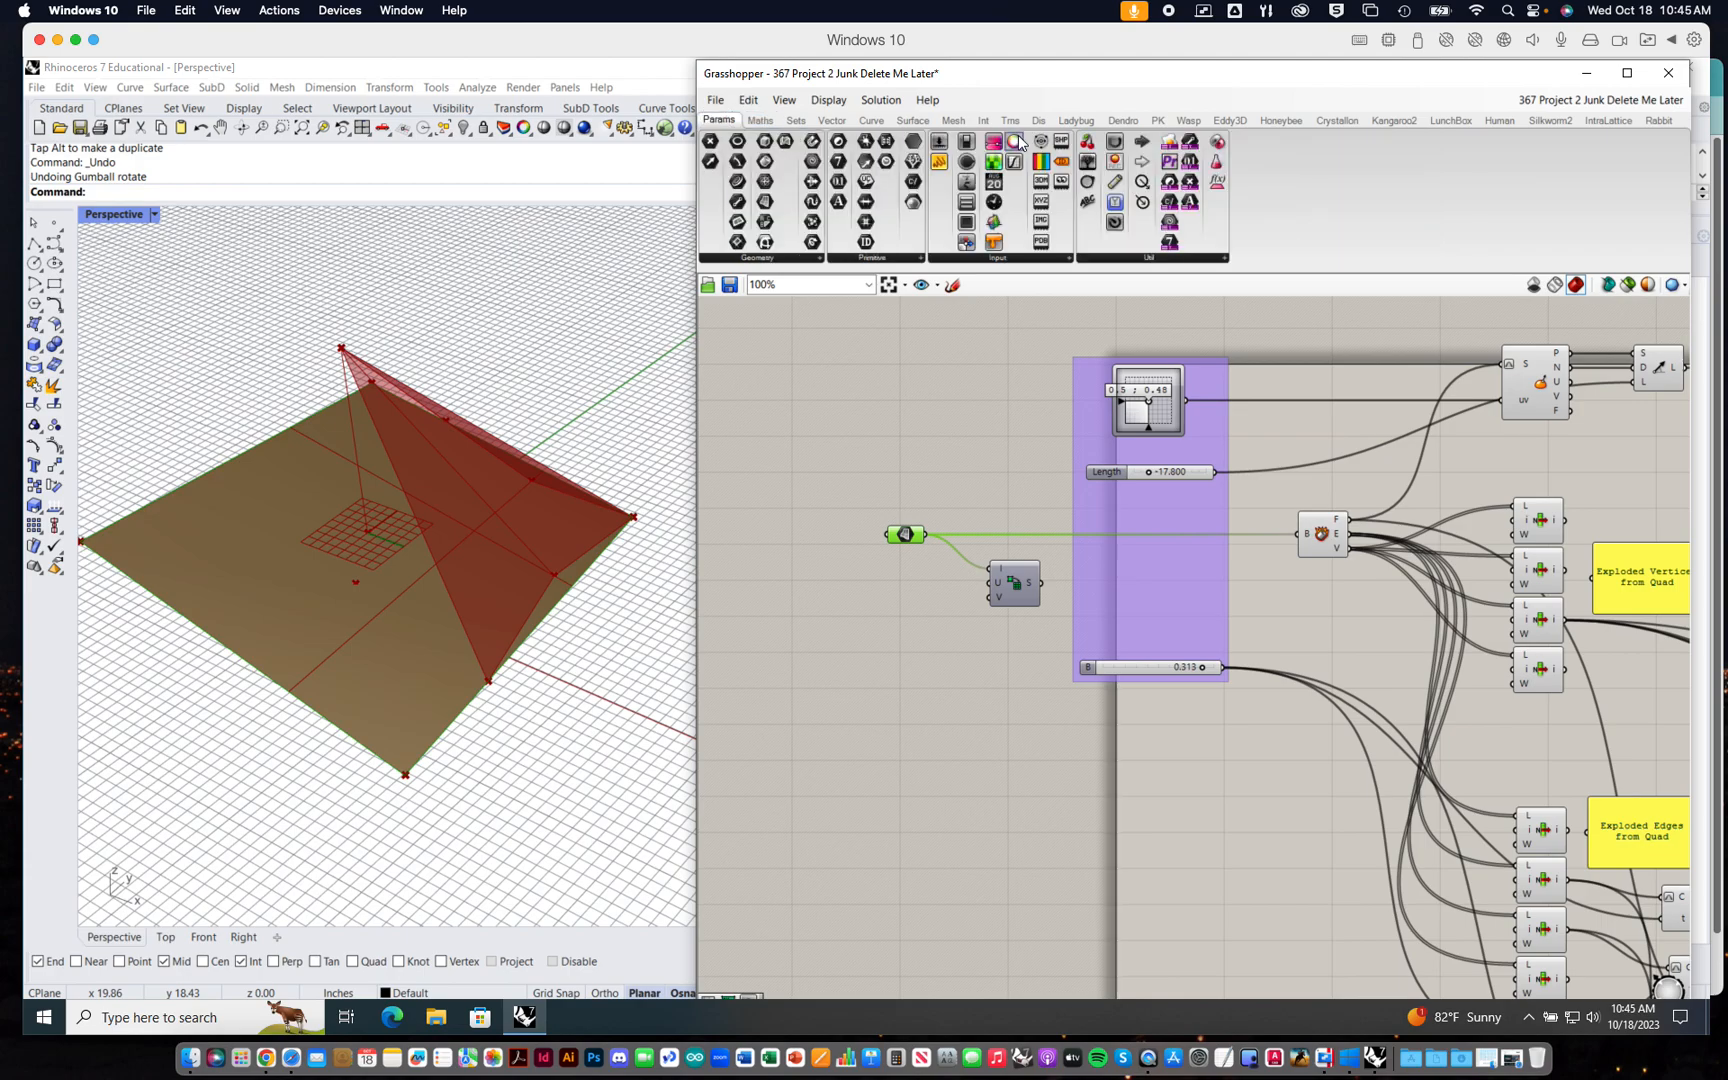
pyautogui.moveTo(951, 148); pyautogui.dragTo(992, 599)
pyautogui.click(879, 588)
pyautogui.doubleClick(879, 590)
pyautogui.click(899, 538)
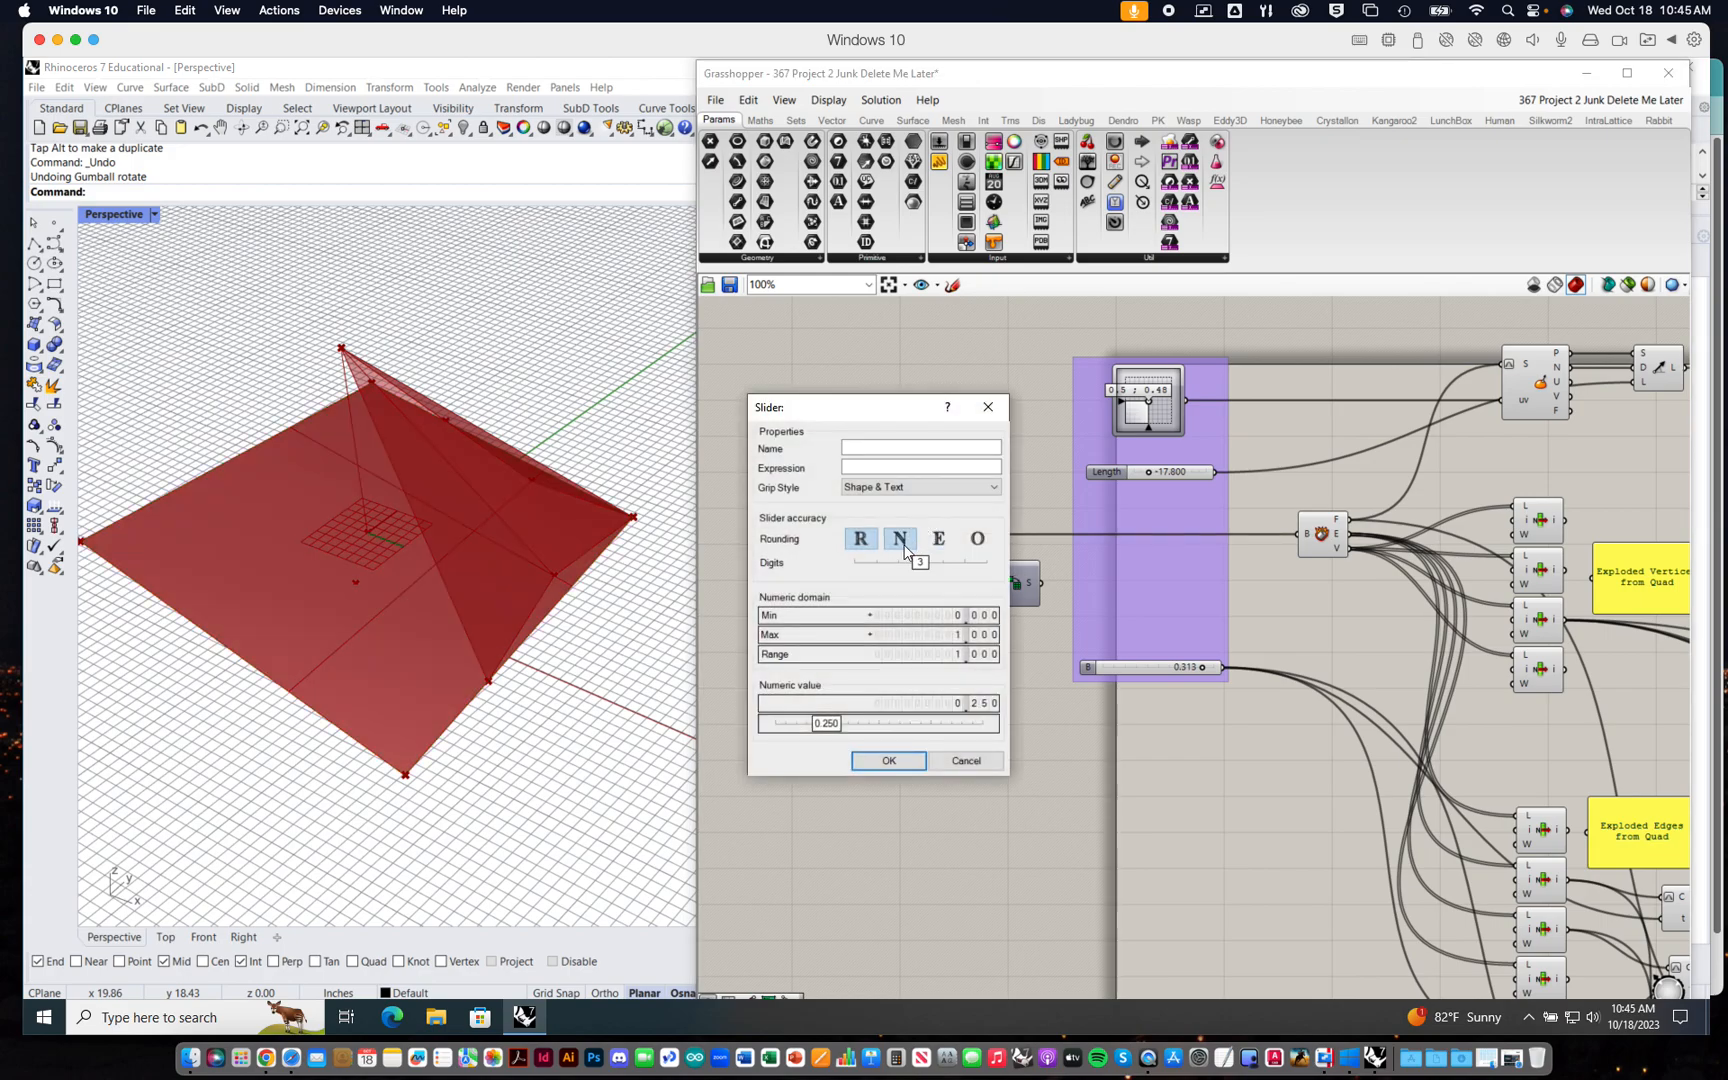
# - Set the slider's range from 1 to 10 and connect it to the U and V inputs of Divide Domain²
pyautogui.click(938, 616)
pyautogui.write('1')
pyautogui.press('Return')
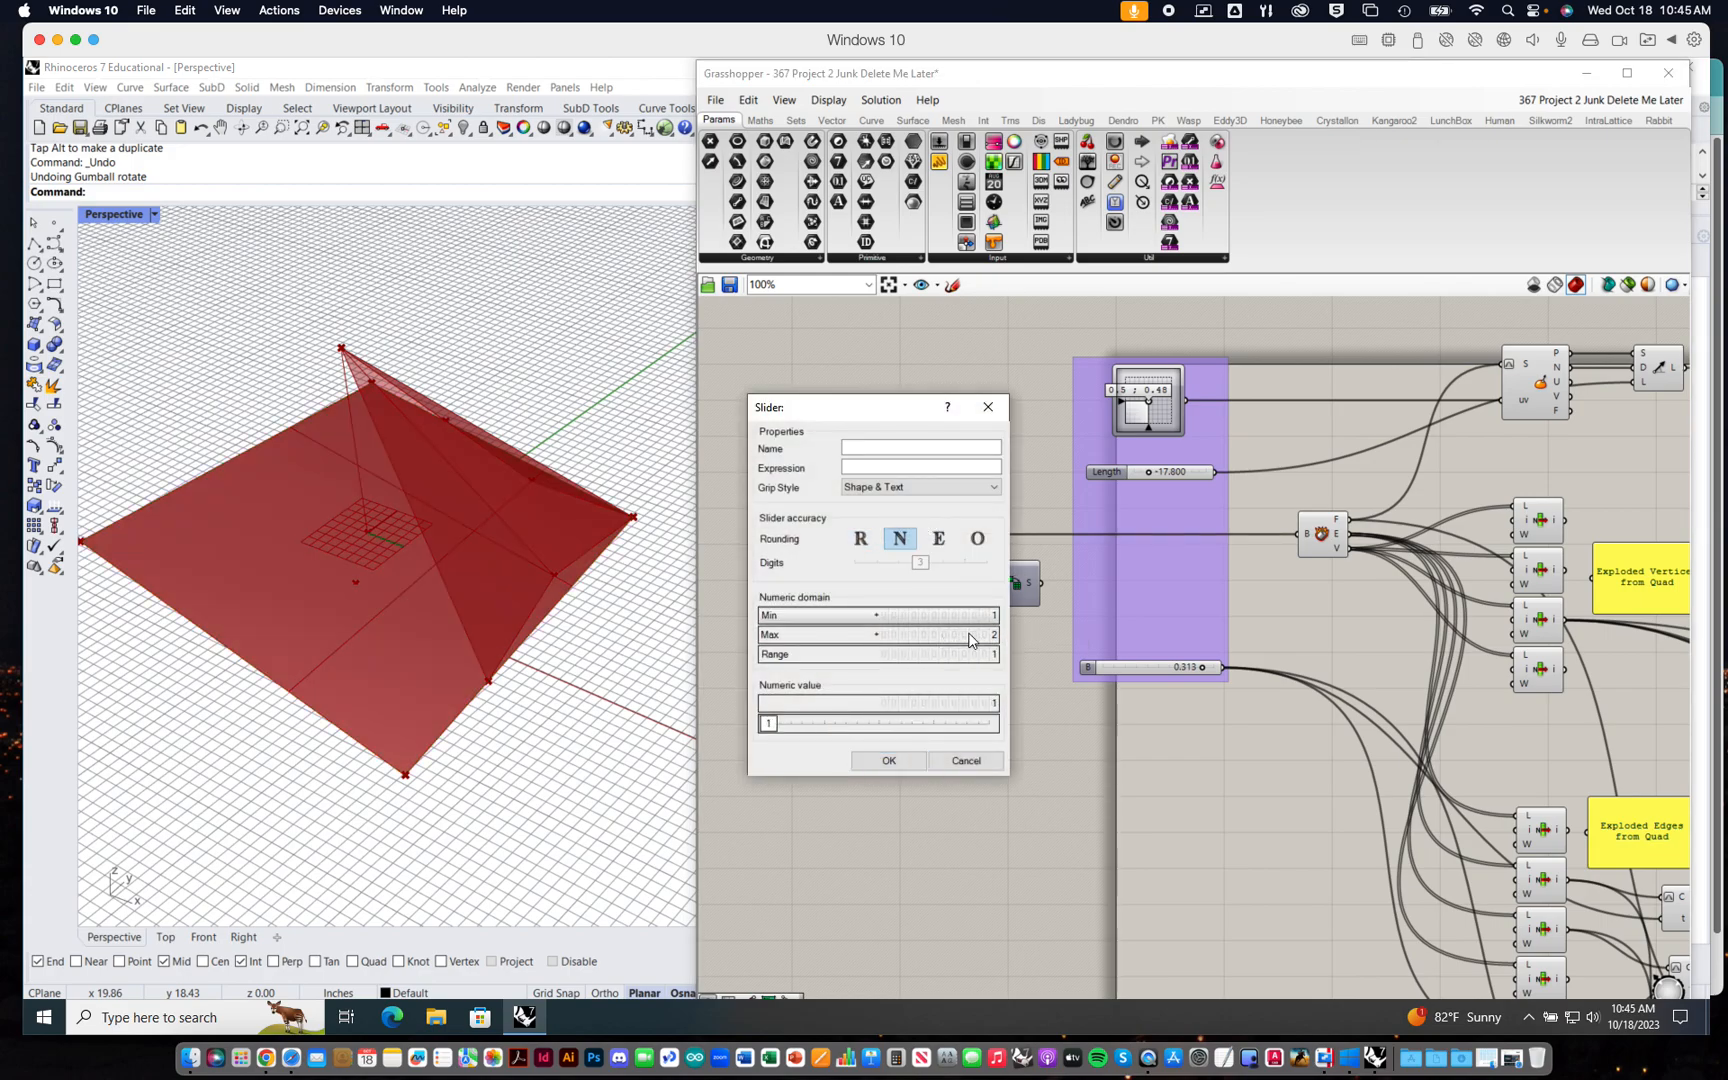
pyautogui.click(970, 634)
pyautogui.write('10')
pyautogui.press('Return')
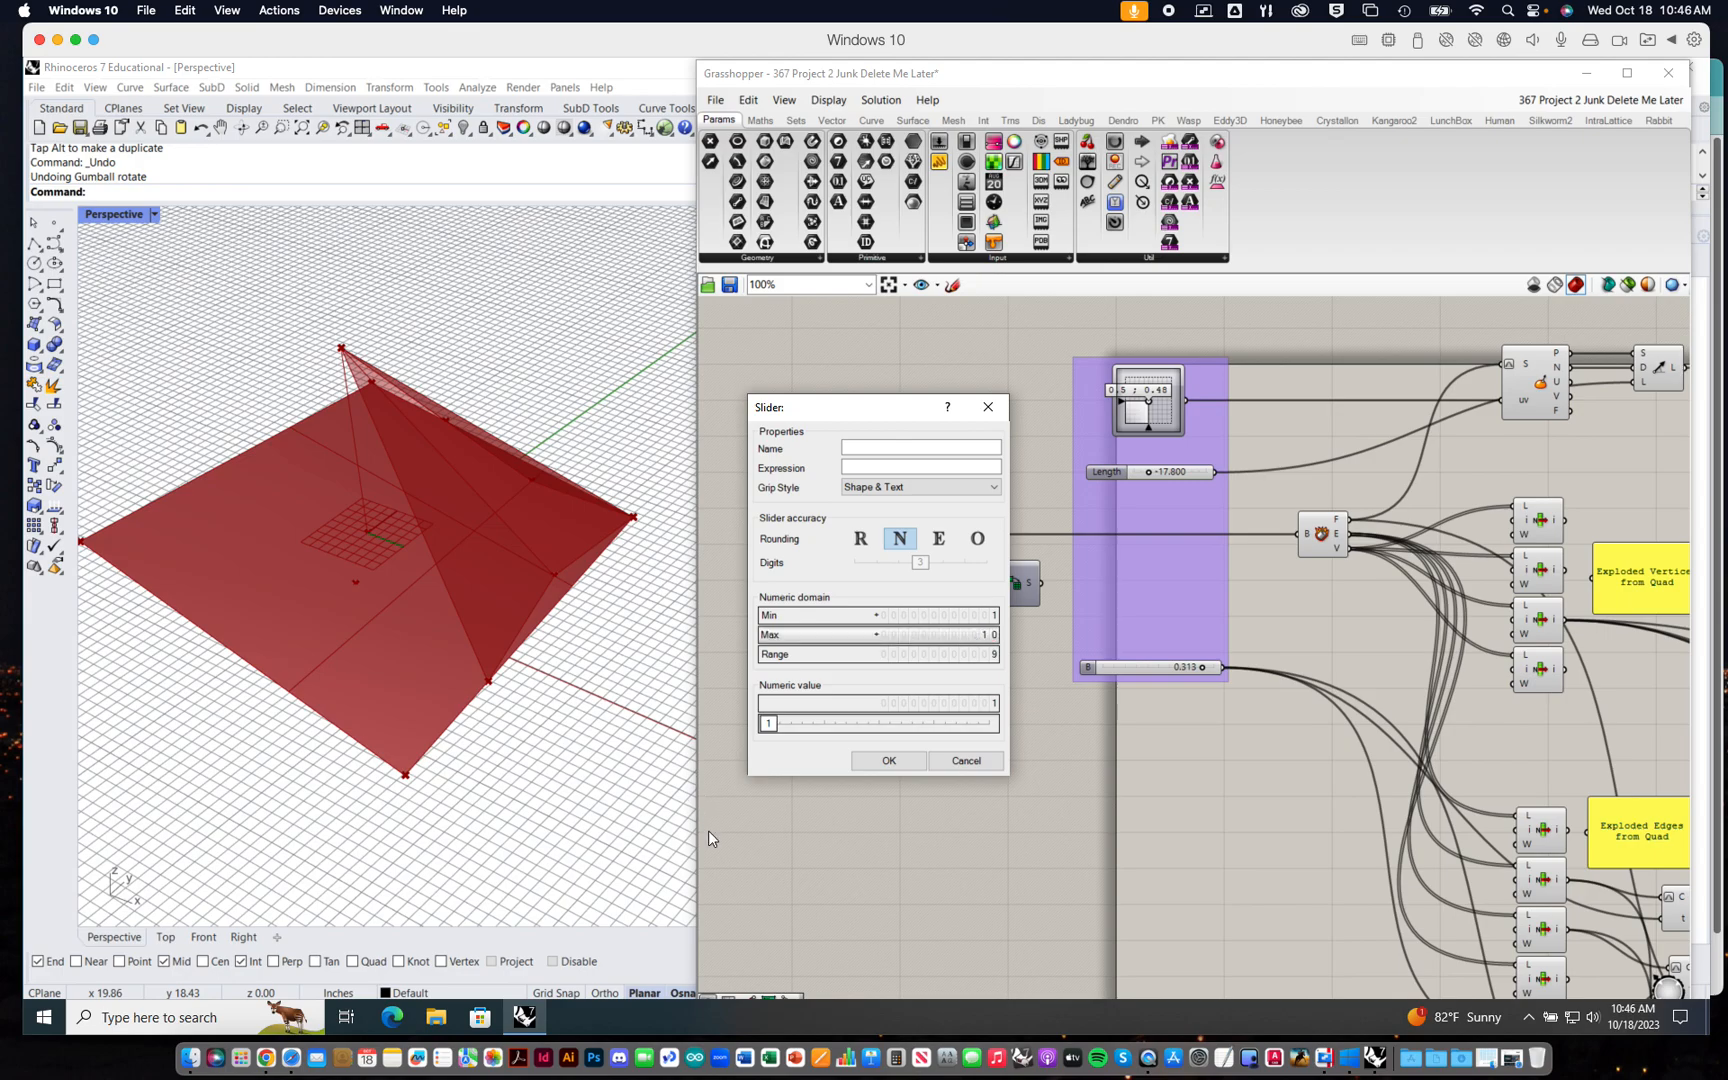
pyautogui.click(882, 762)
pyautogui.click(822, 594)
pyautogui.click(1014, 590)
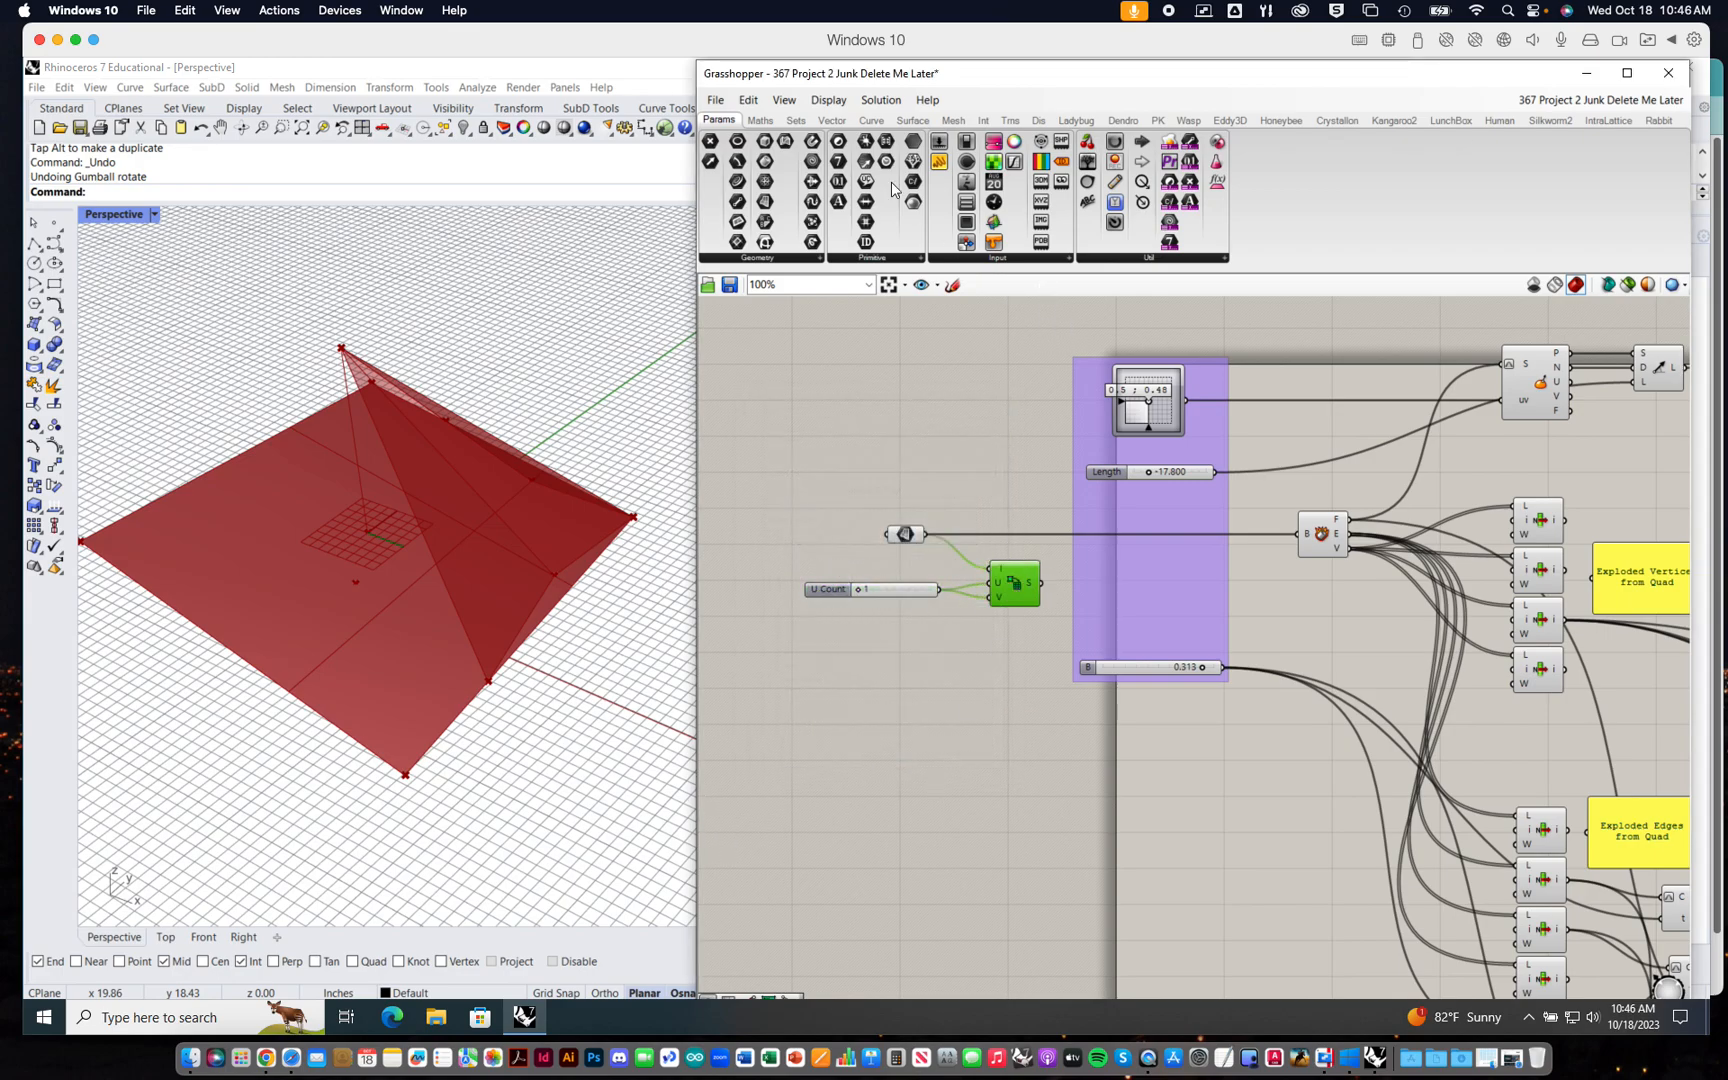
# - Add an Isotrim component fed by the base surface and the divided domain, and set the U Count slider to 6
pyautogui.click(908, 121)
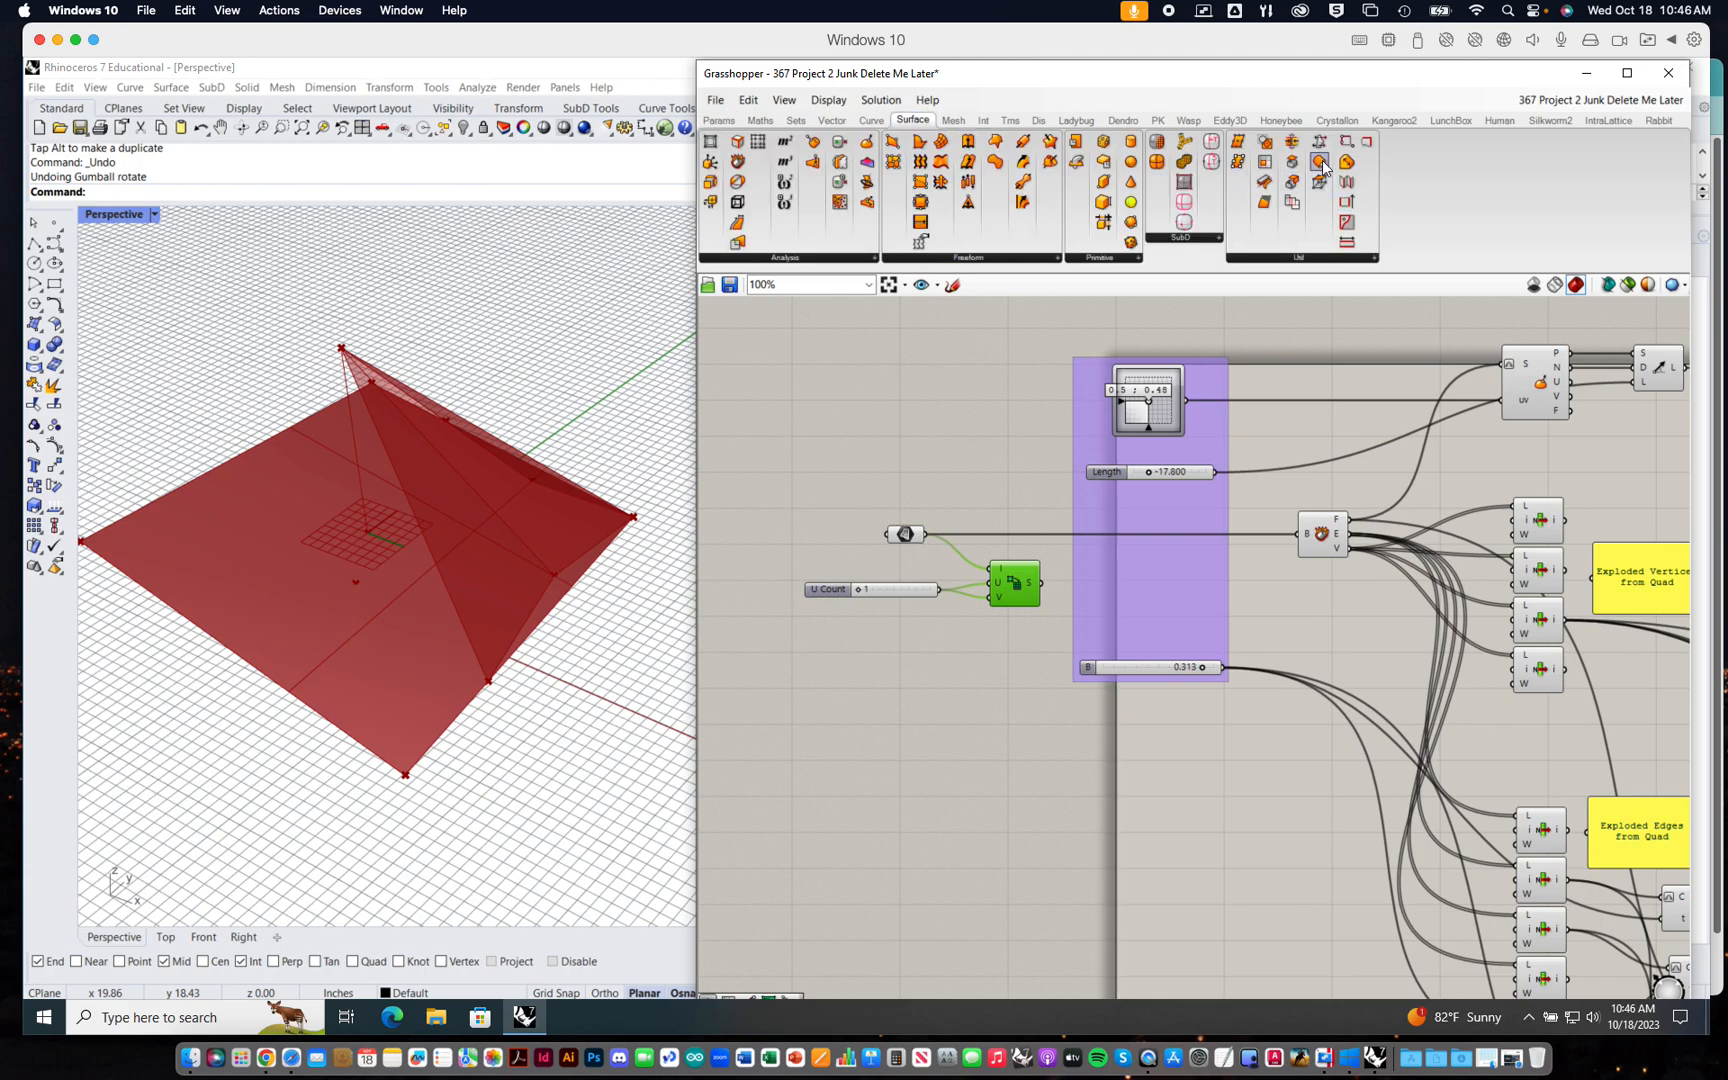
pyautogui.click(1297, 258)
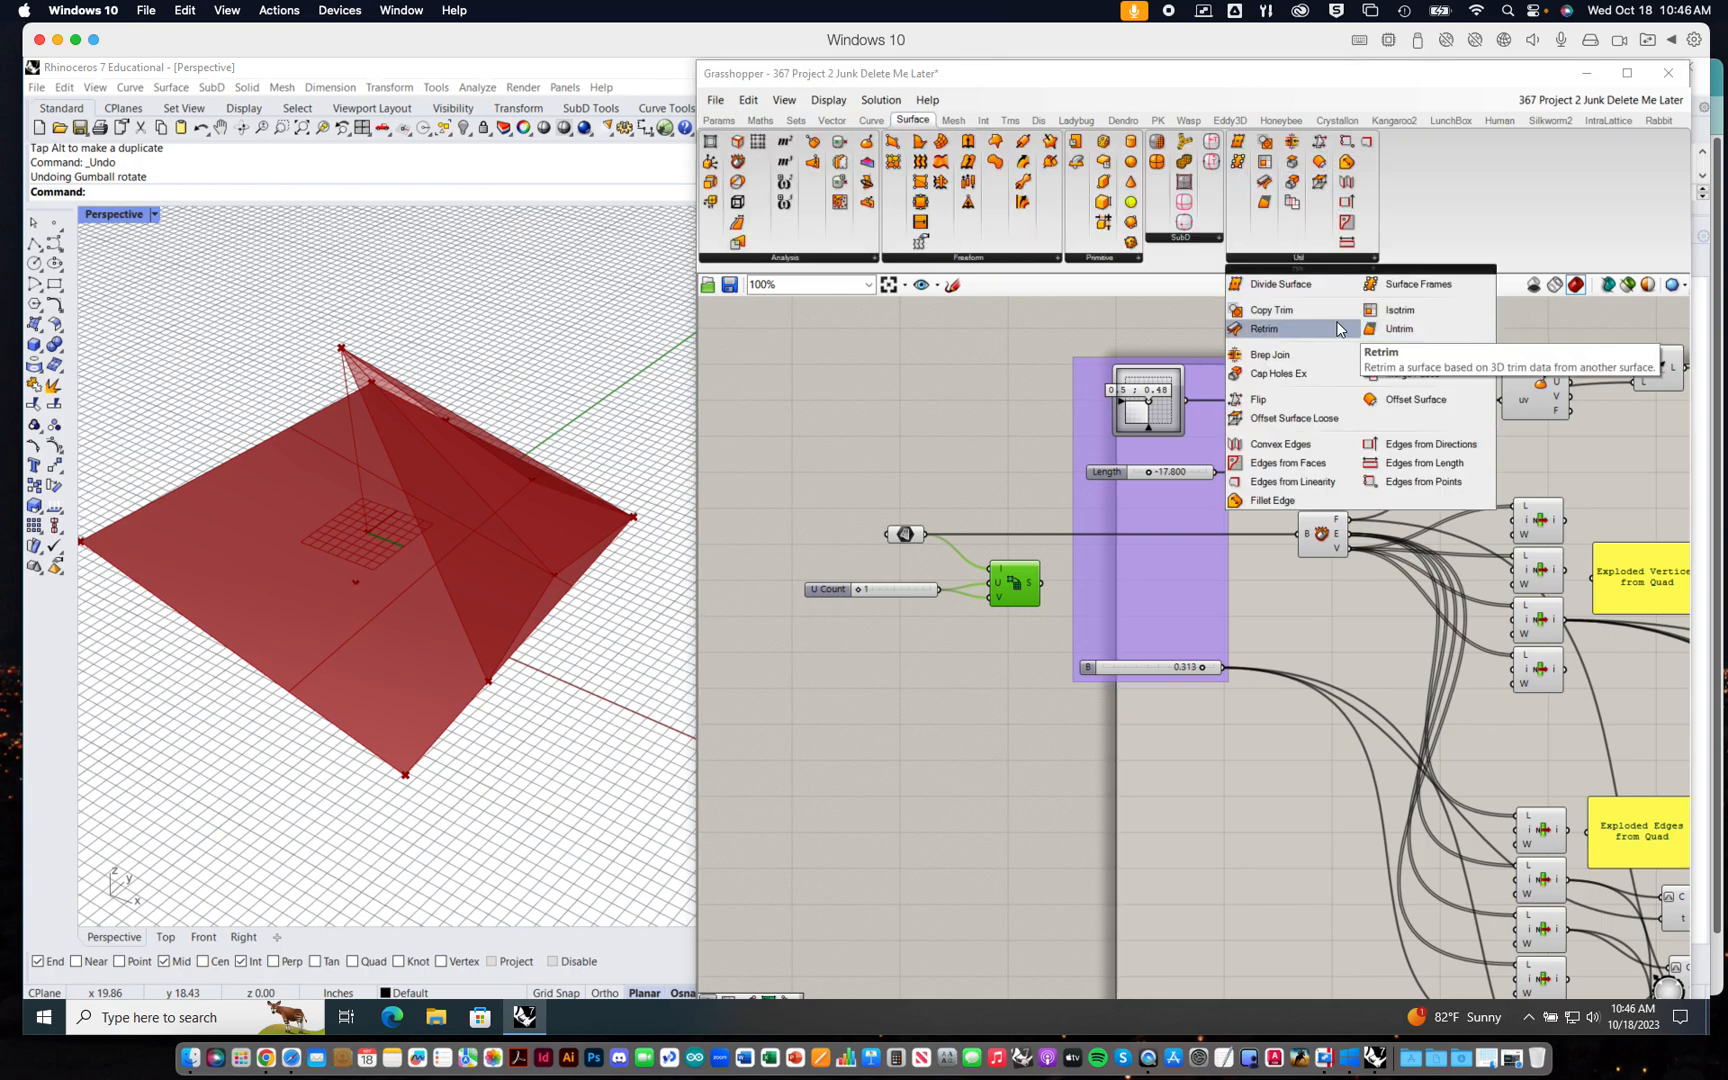
pyautogui.moveTo(1373, 350); pyautogui.dragTo(1111, 587)
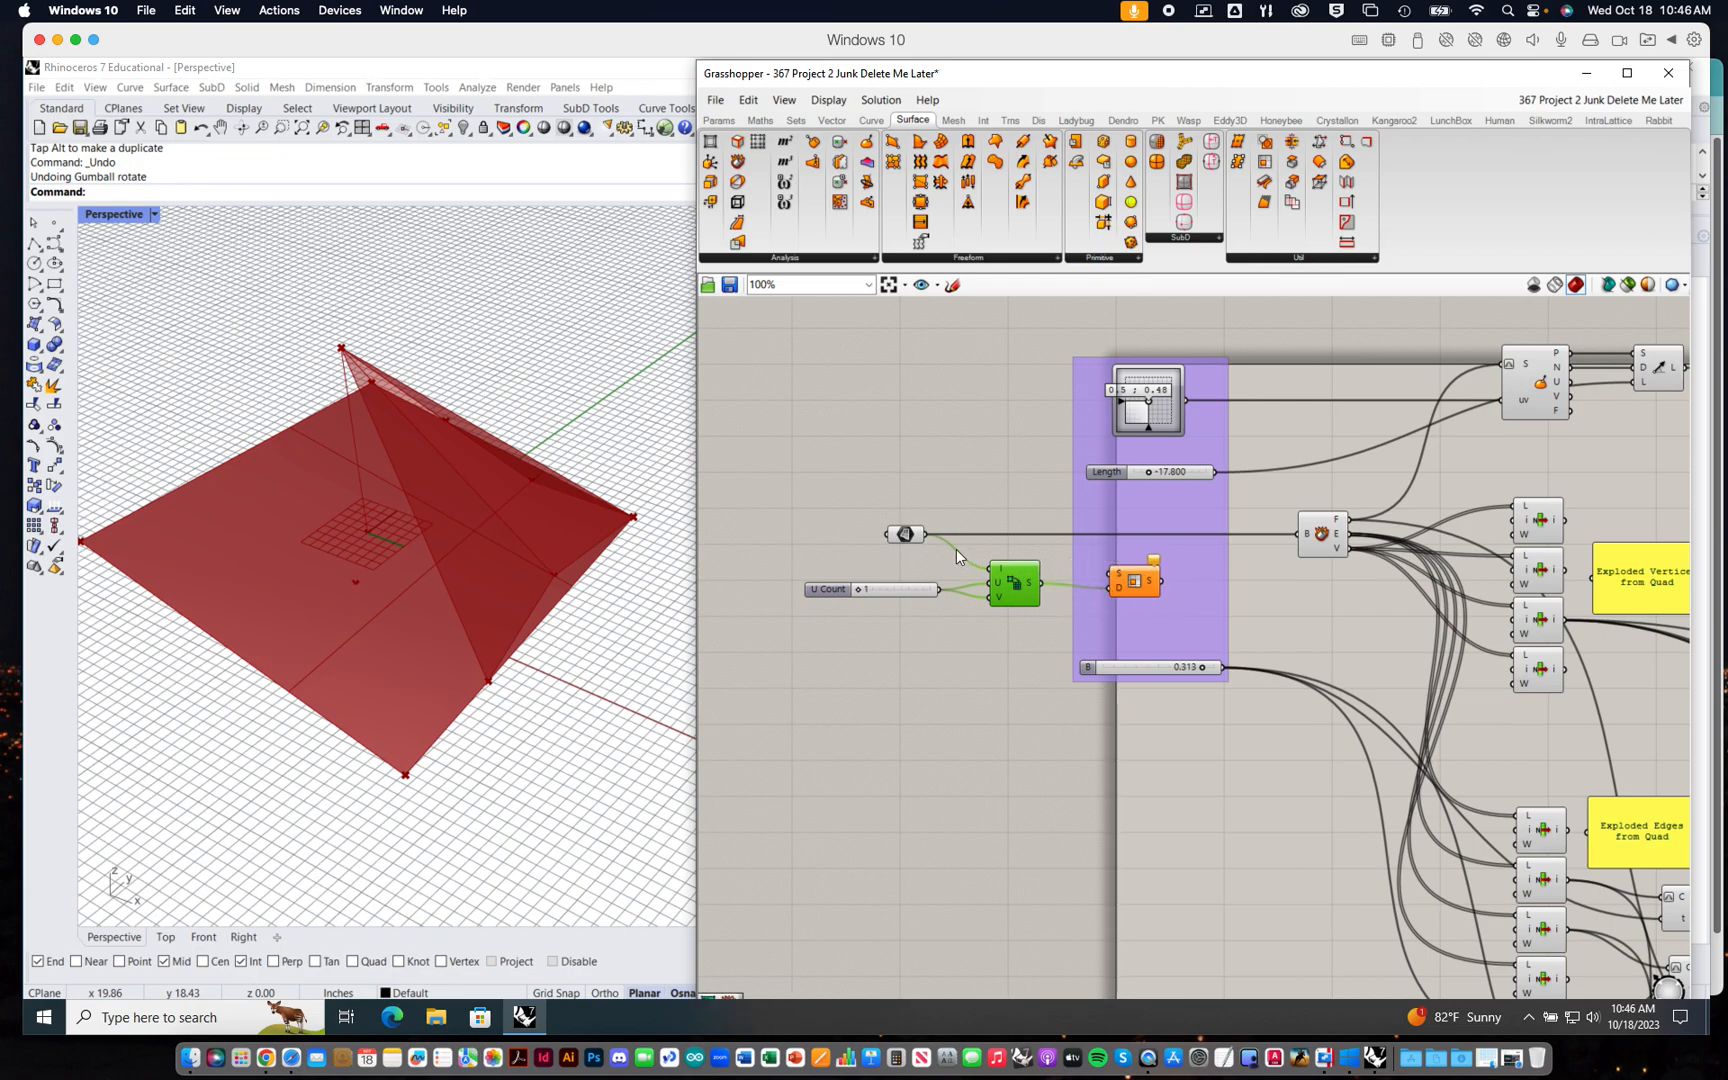
pyautogui.moveTo(929, 537); pyautogui.dragTo(1133, 582)
pyautogui.click(1133, 582)
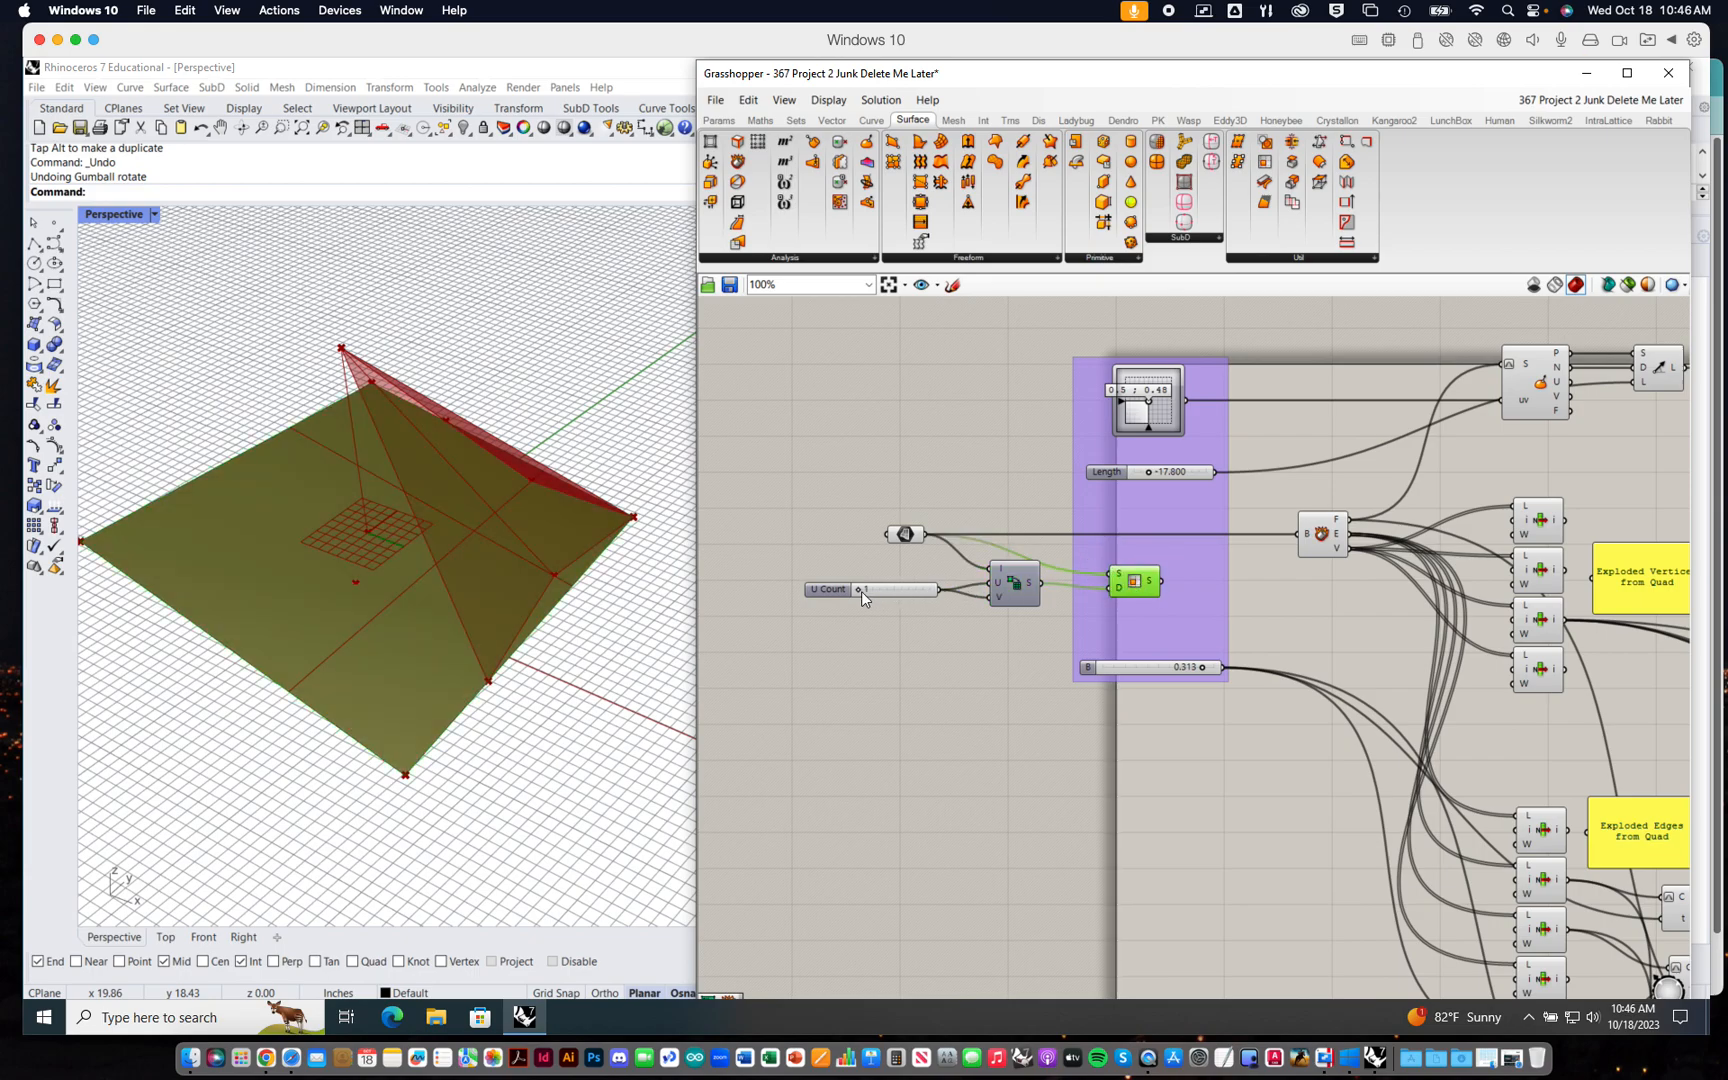
pyautogui.moveTo(862, 593); pyautogui.dragTo(900, 594)
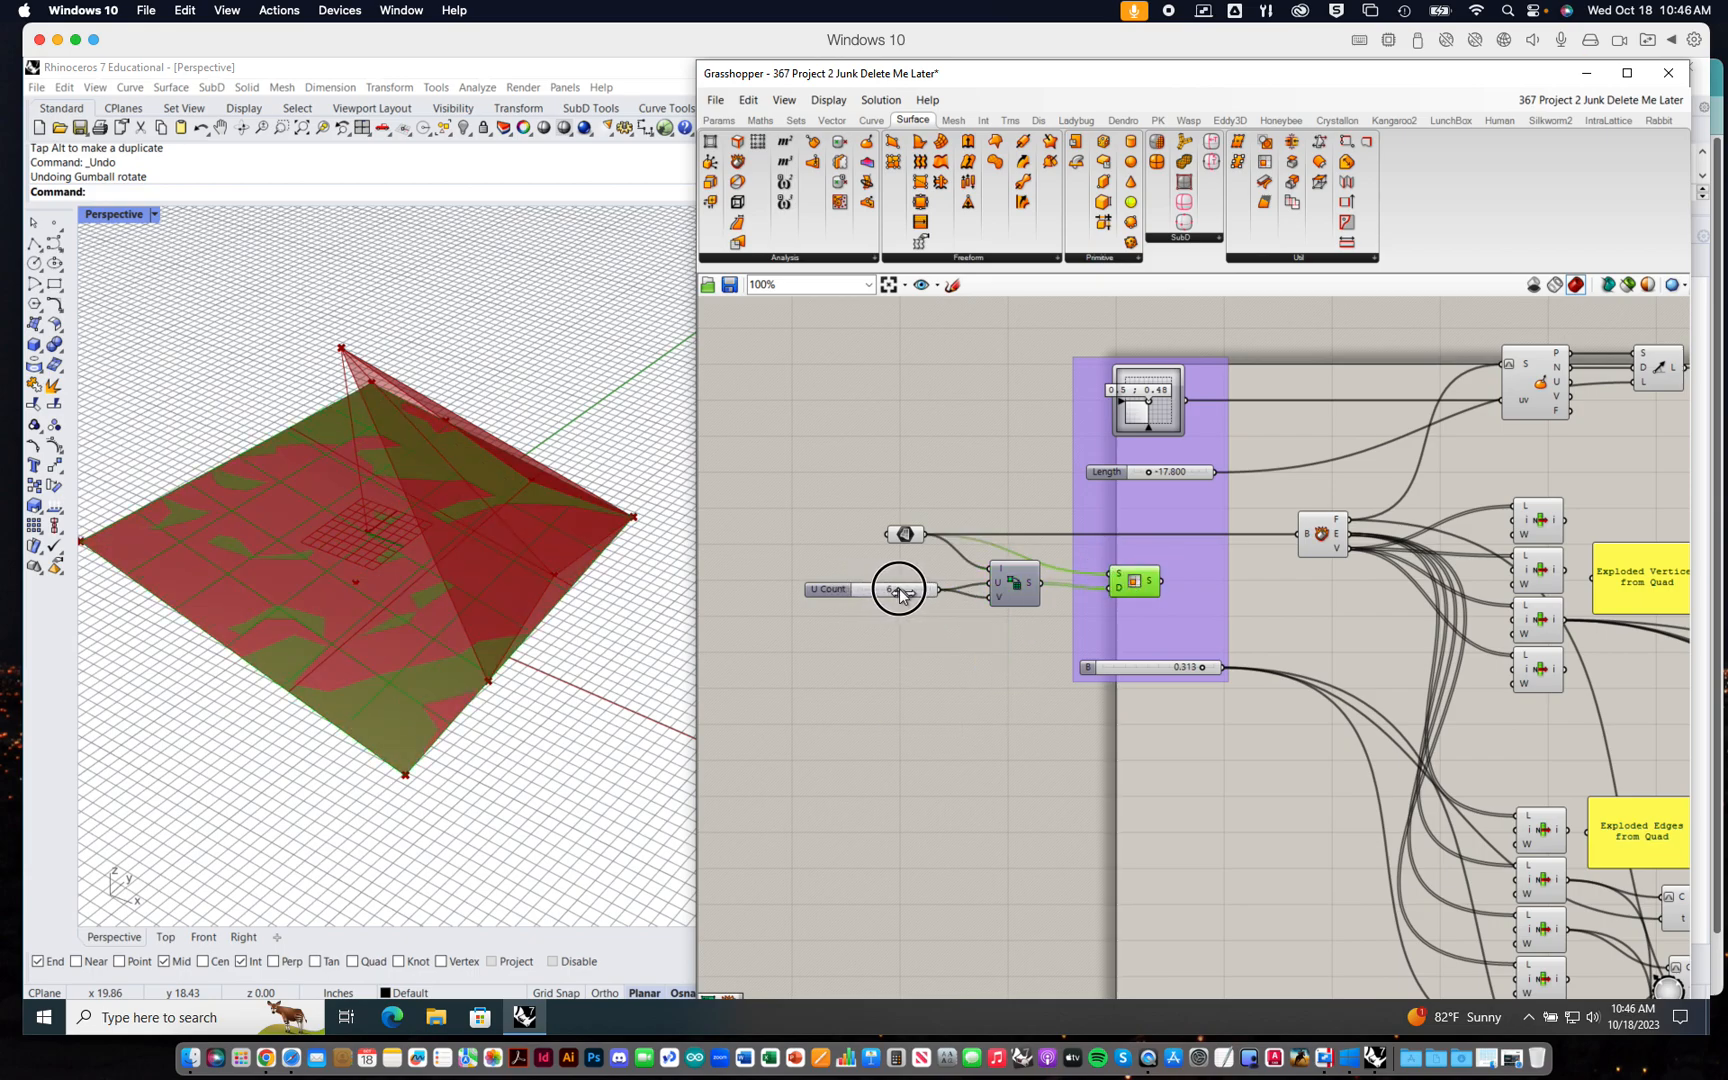
# - Turn off the preview of the base surface parameter and the Deconstruct Brep component
pyautogui.rightClick(912, 535)
pyautogui.click(952, 570)
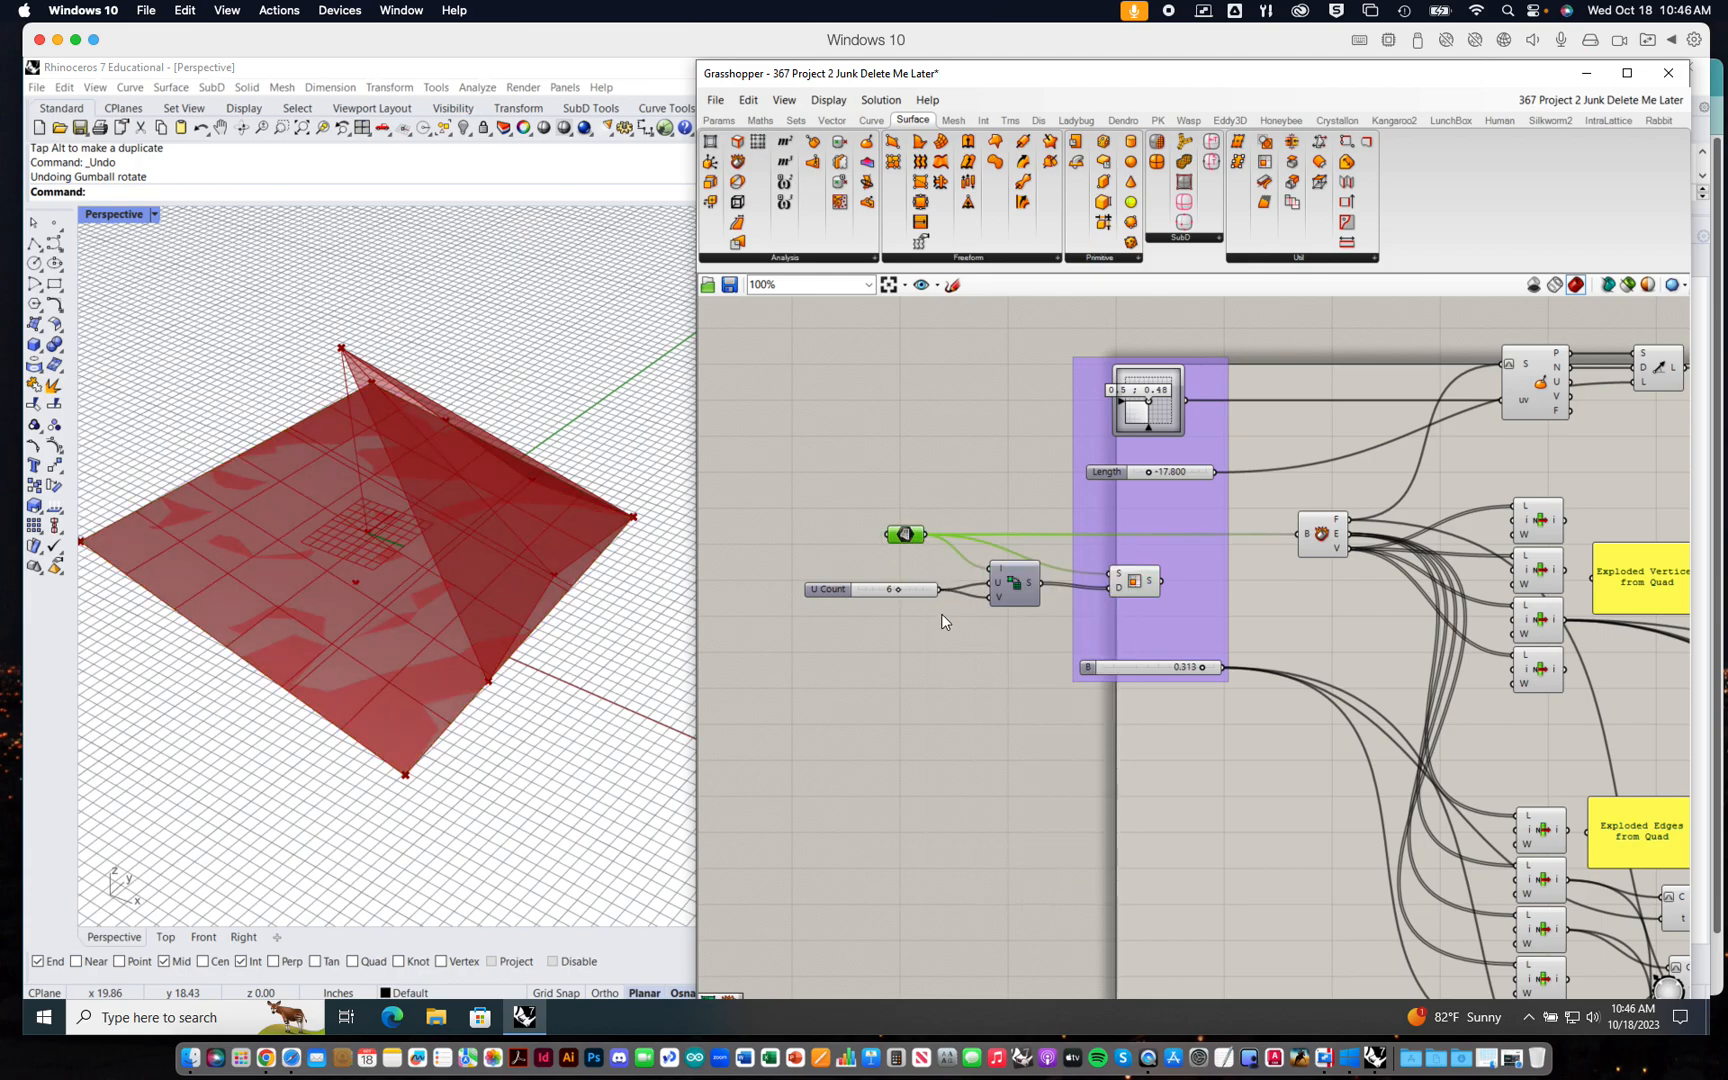
pyautogui.moveTo(925, 656); pyautogui.dragTo(881, 676, button='right')
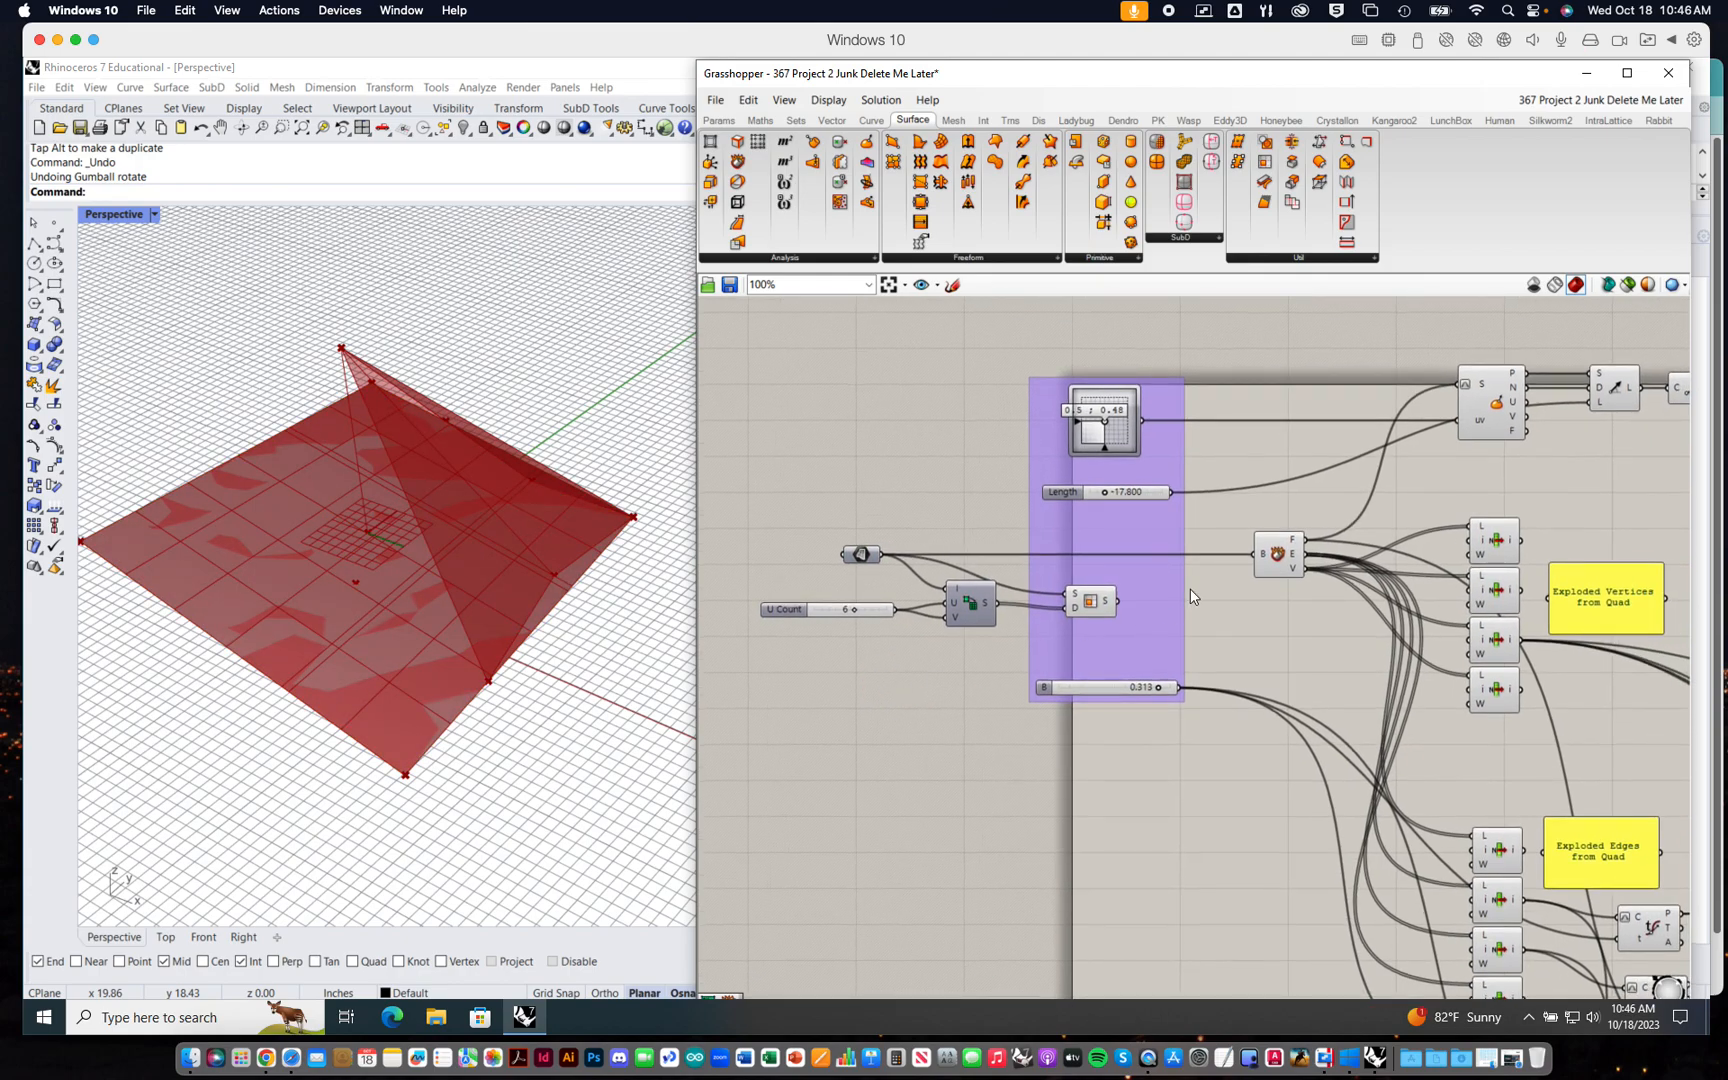
pyautogui.rightClick(1295, 564)
pyautogui.click(1322, 582)
pyautogui.click(1460, 485)
pyautogui.moveTo(1460, 485); pyautogui.dragTo(1297, 594, button='right')
# - Hide the original referenced surface in the Rhino viewport
pyautogui.click(420, 735)
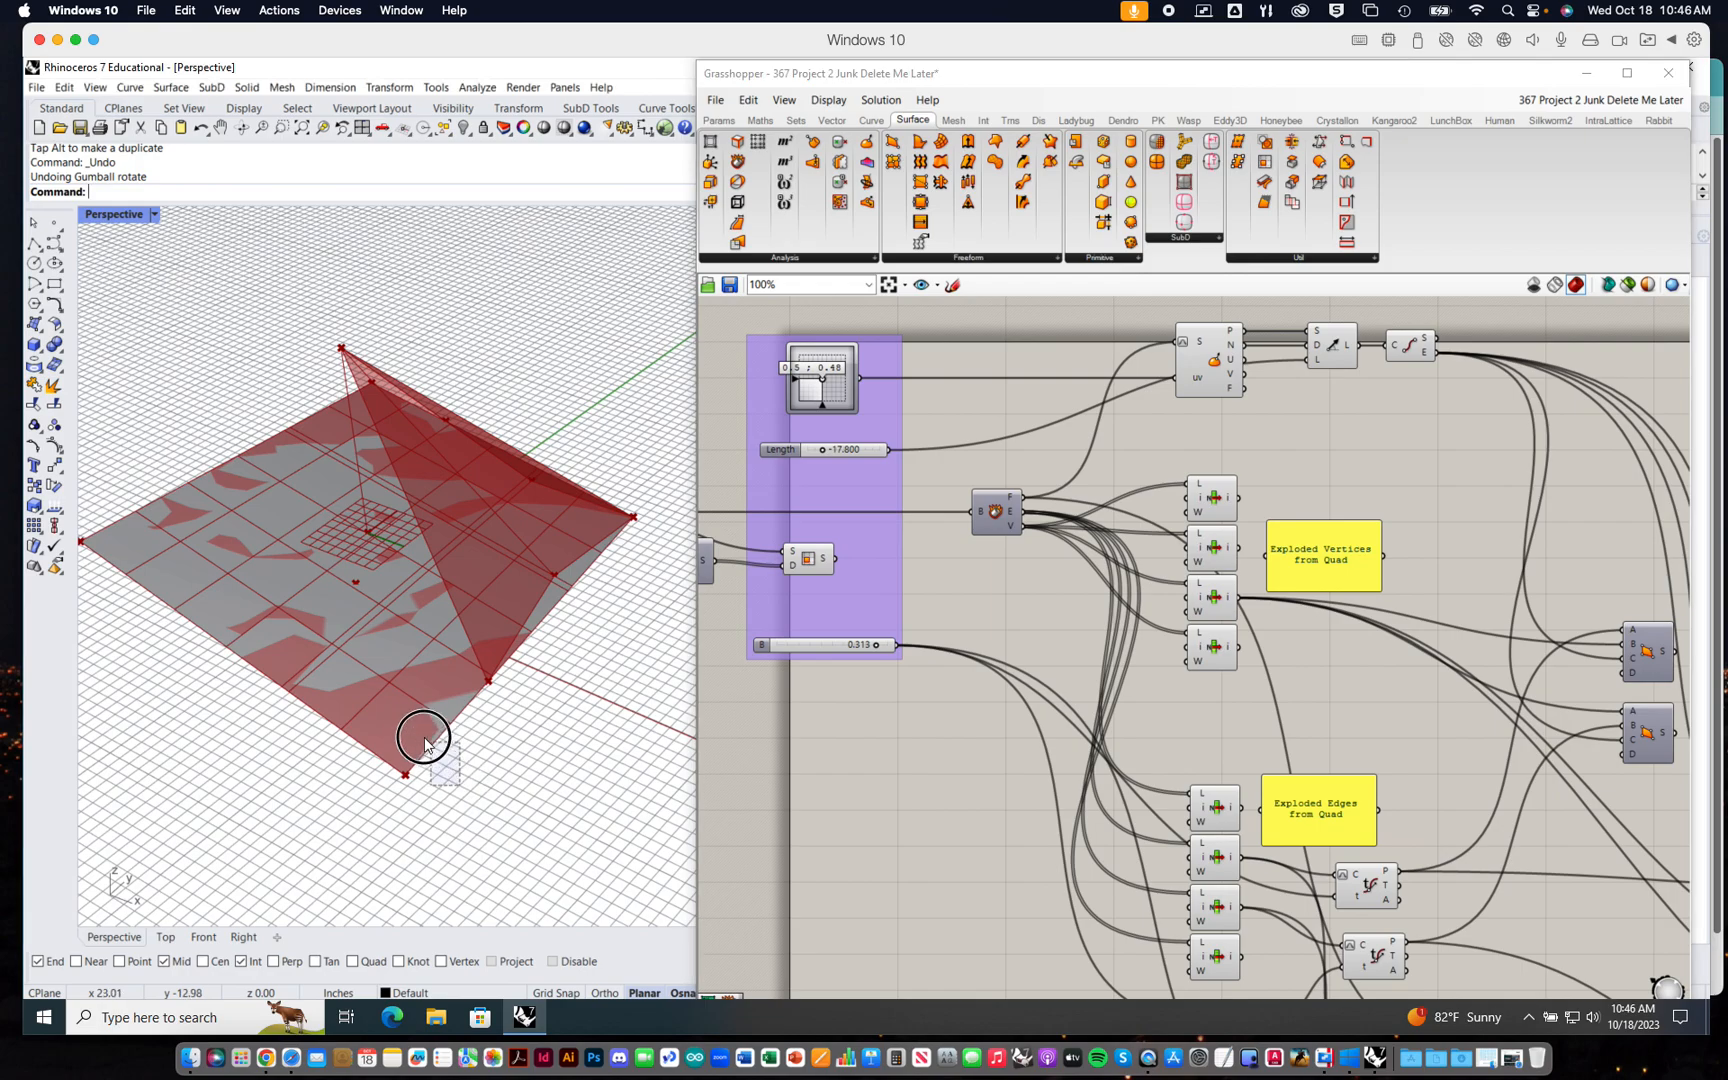
pyautogui.hotkey('ctrl', 'h')
pyautogui.moveTo(414, 729); pyautogui.dragTo(456, 687, button='right')
pyautogui.moveTo(956, 764); pyautogui.dragTo(1208, 778, button='right')
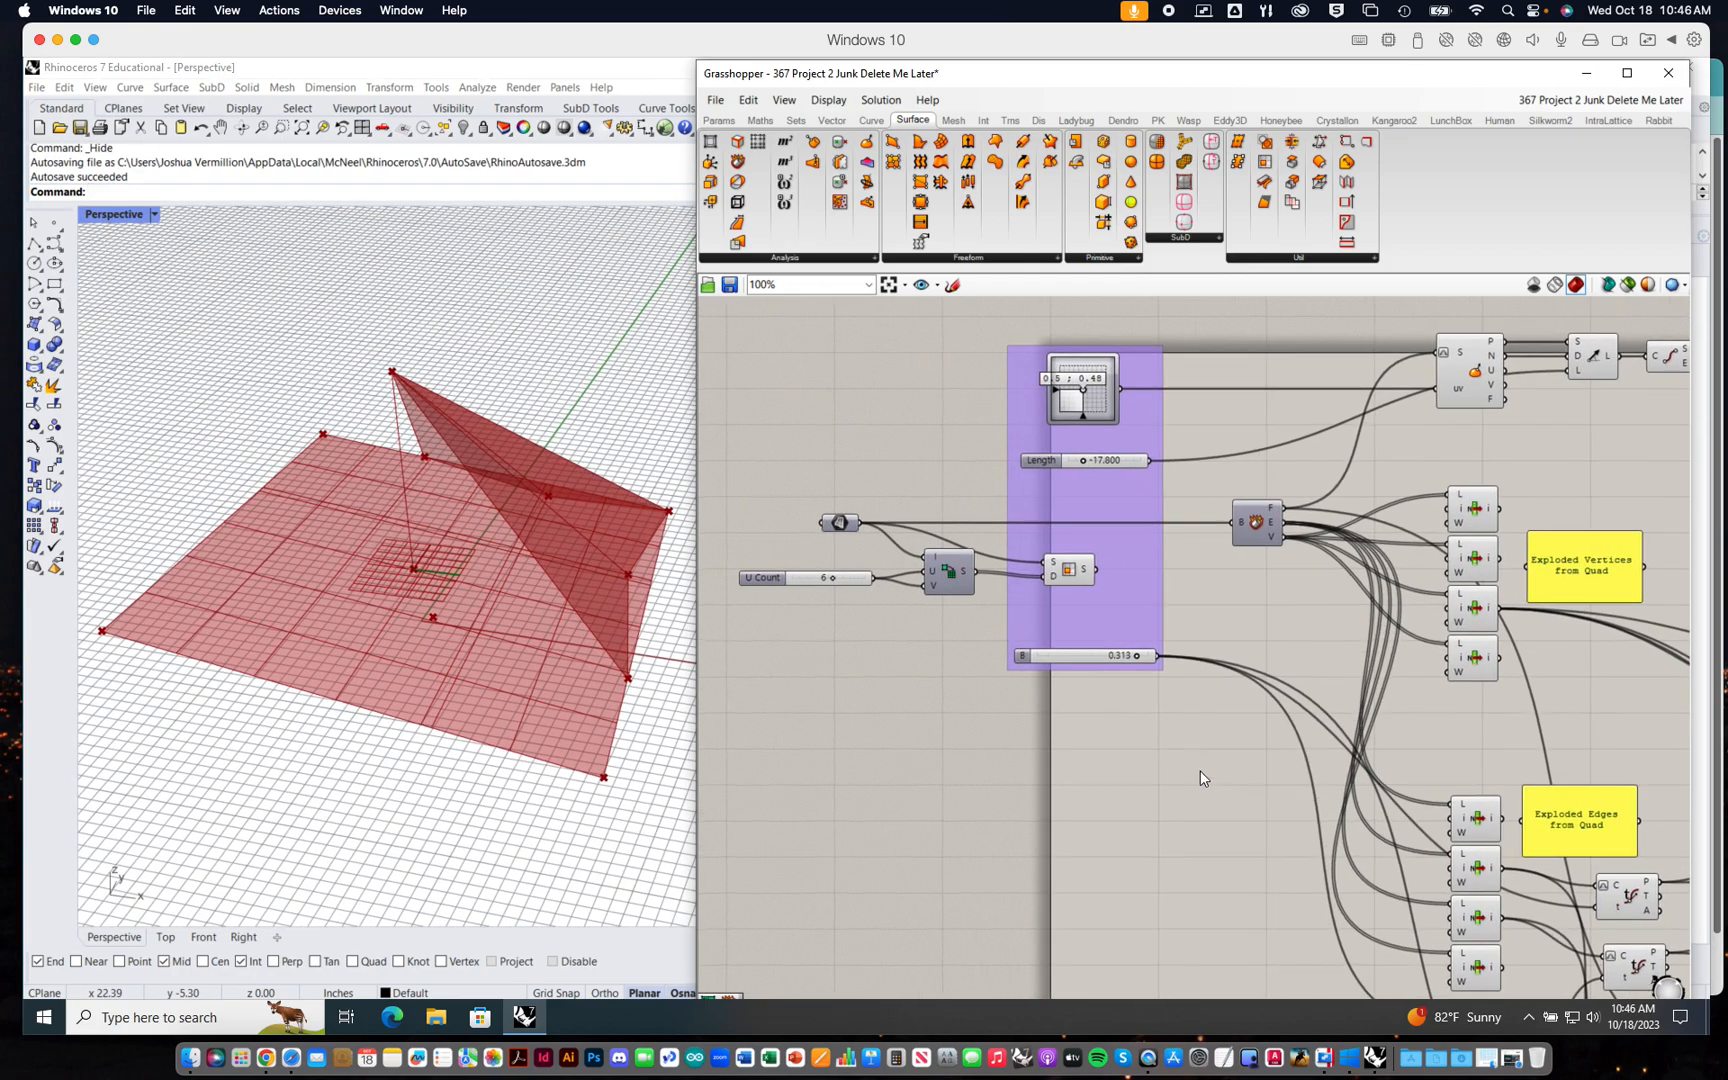
# - Set the U Count slider to 2 and replace Deconstruct Brep's input with the Isotrim subsurfaces
pyautogui.click(803, 574)
pyautogui.moveTo(832, 578); pyautogui.dragTo(803, 576)
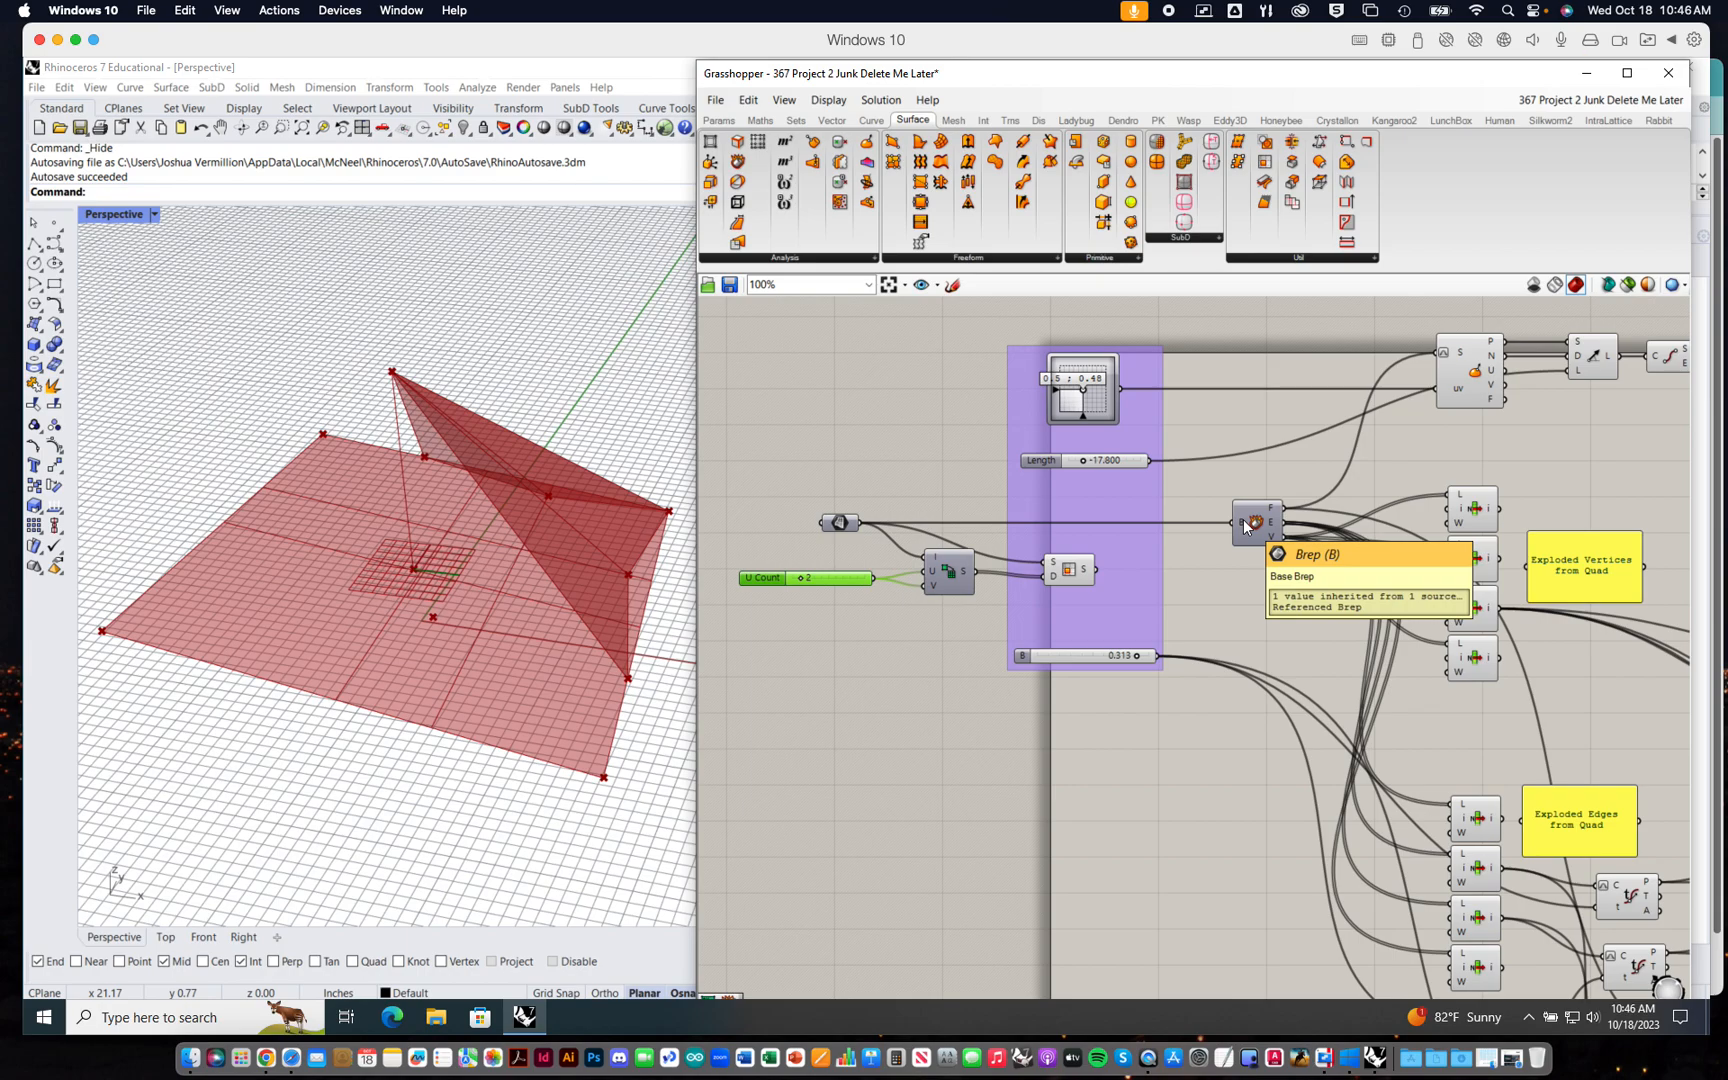
pyautogui.moveTo(1098, 569); pyautogui.dragTo(1240, 522)
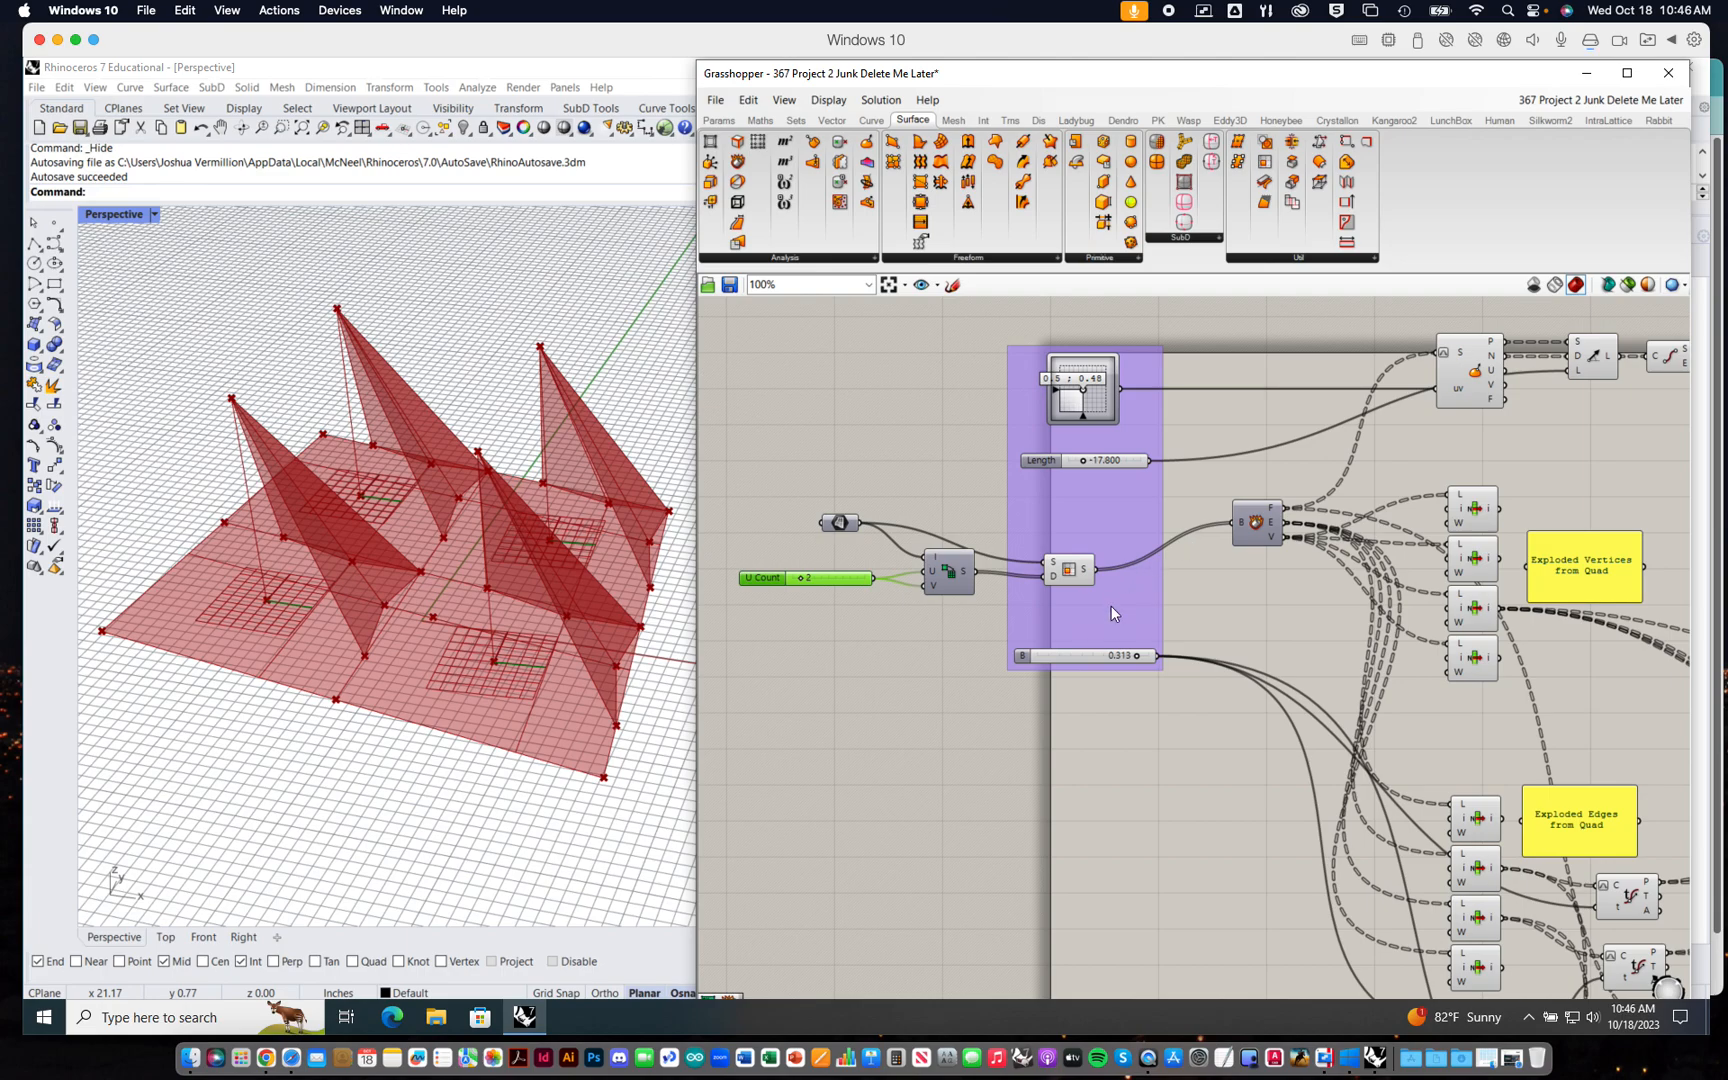
# - Set the Length slider to -10.000 and the B slider to 0.277
pyautogui.moveTo(1294, 642); pyautogui.dragTo(1265, 638, button='right')
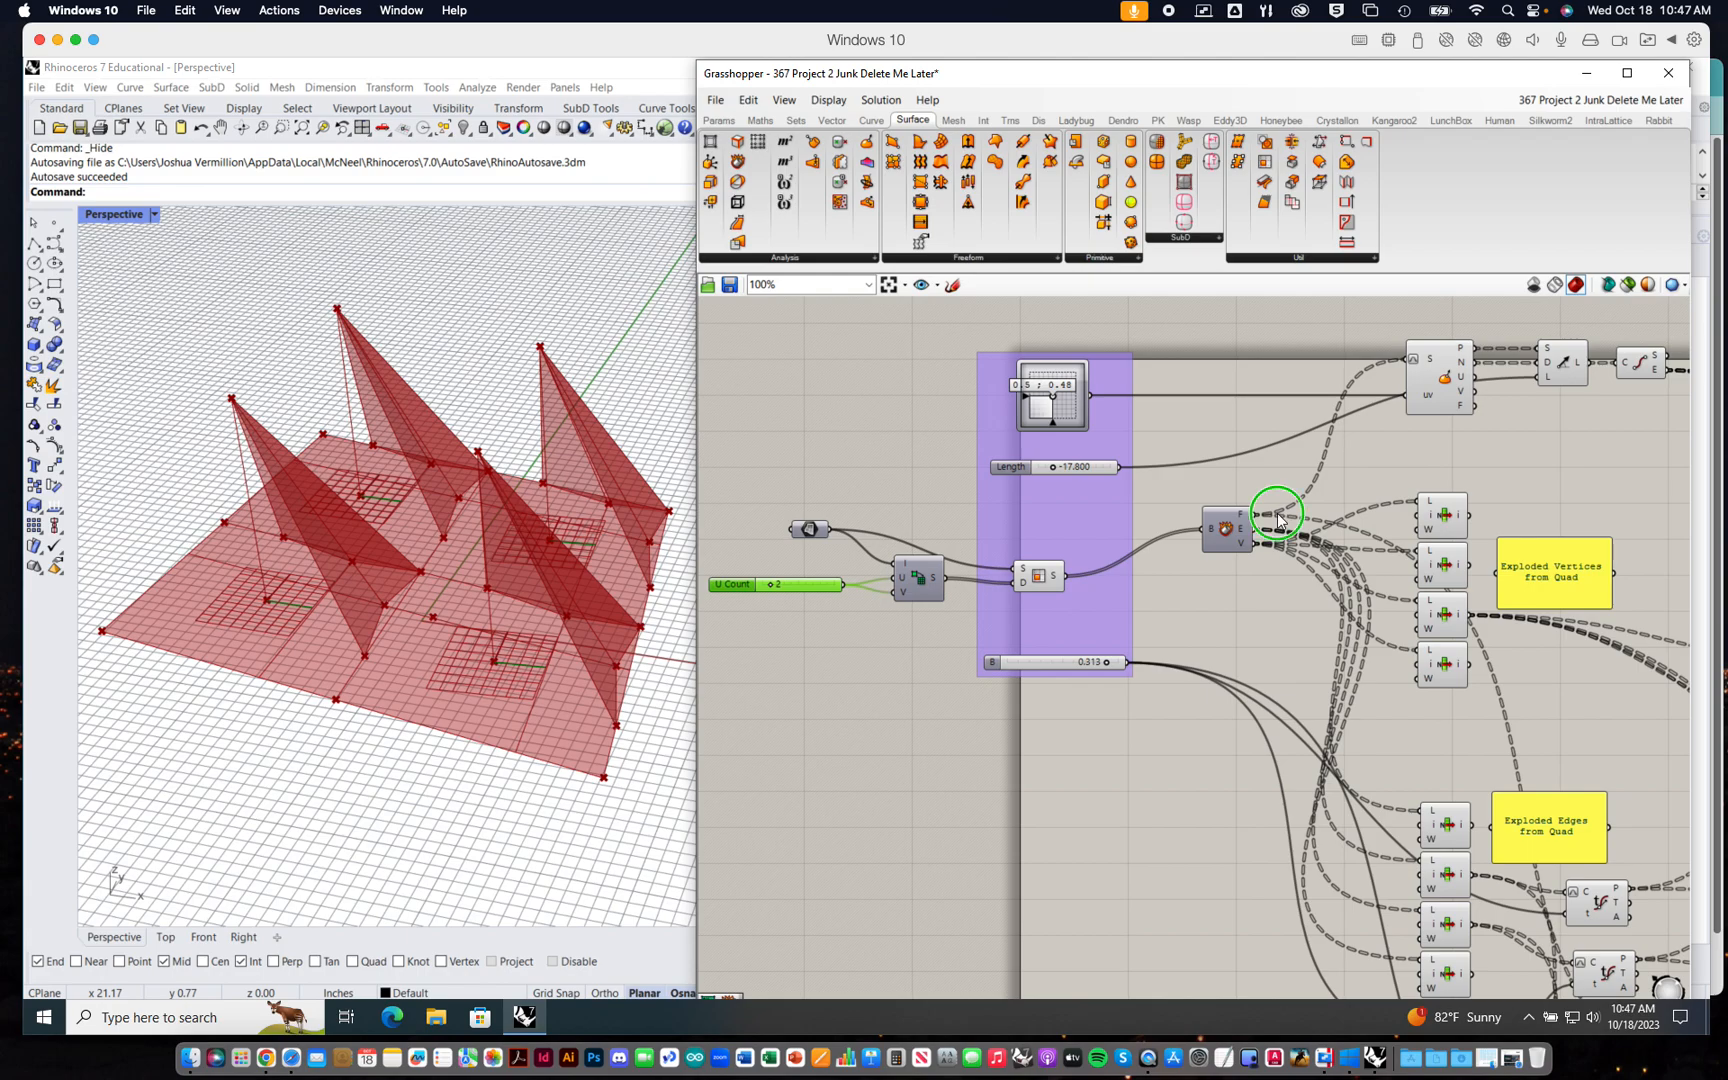
pyautogui.moveTo(1278, 511); pyautogui.dragTo(1160, 557, button='right')
pyautogui.moveTo(1127, 560)
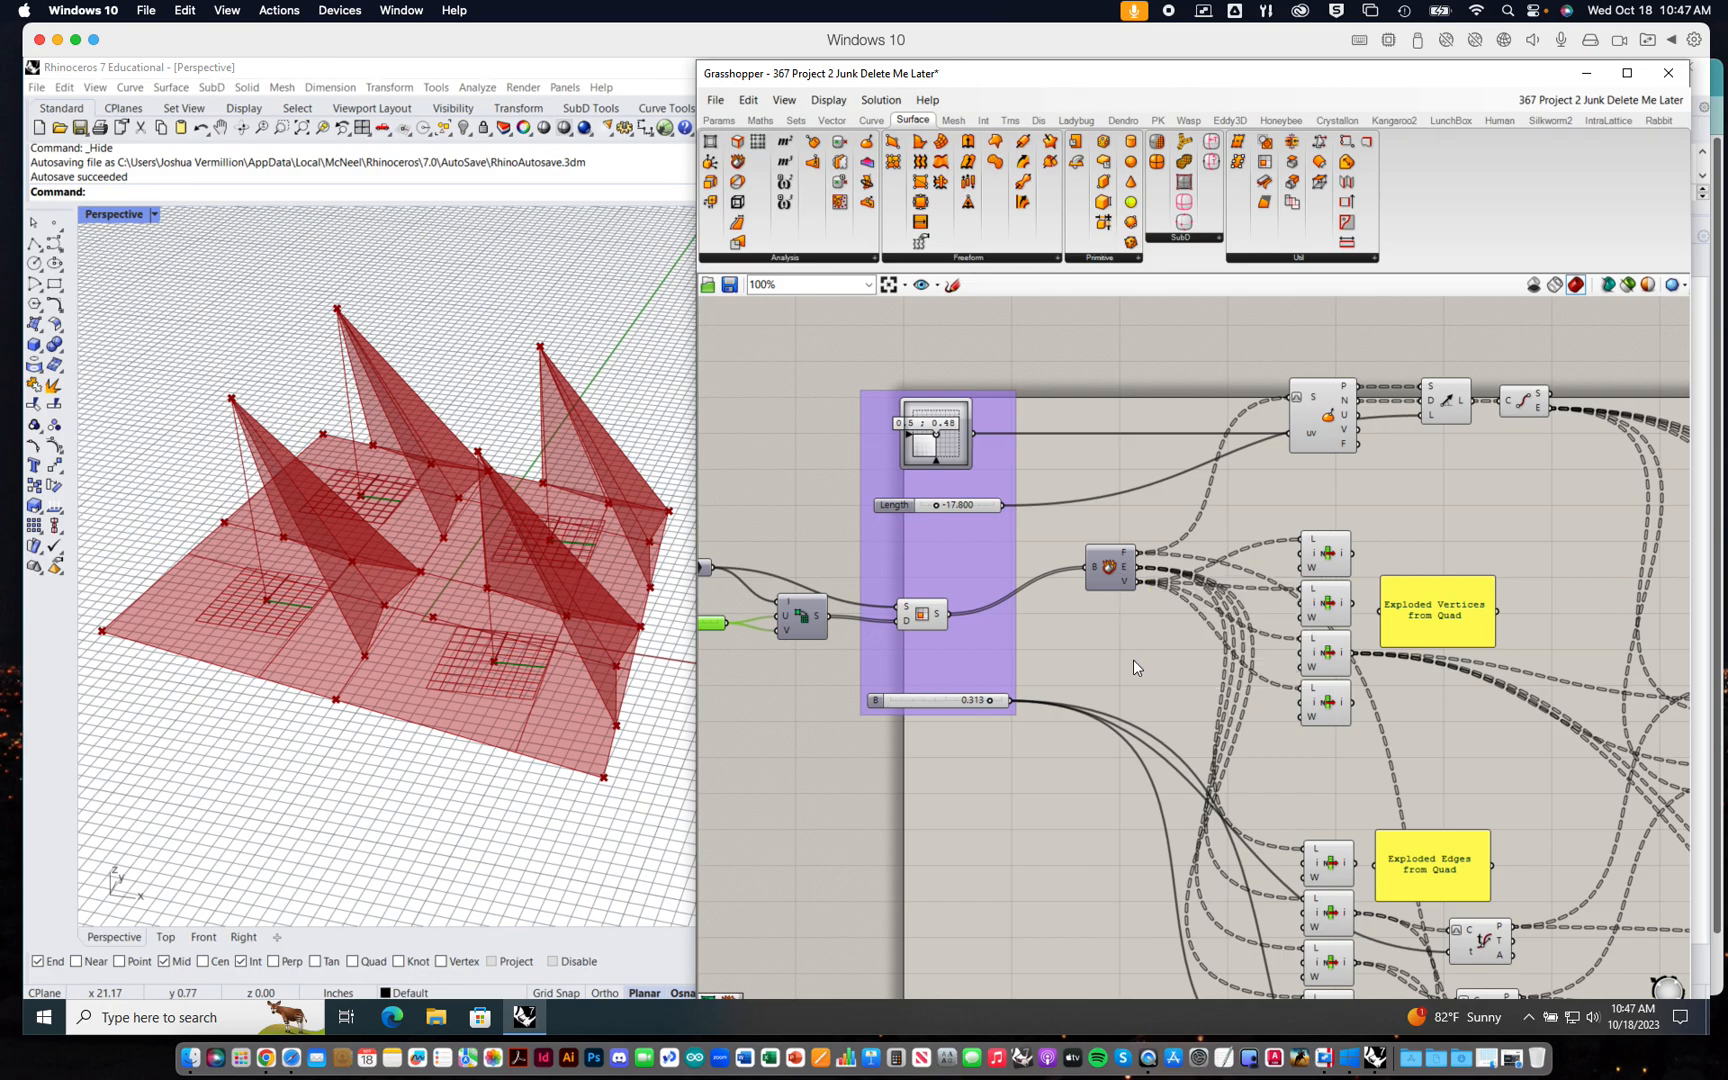
pyautogui.moveTo(1133, 660); pyautogui.dragTo(1132, 634, button='right')
pyautogui.moveTo(935, 481); pyautogui.dragTo(944, 479)
pyautogui.click(987, 676)
pyautogui.moveTo(987, 676); pyautogui.dragTo(975, 675)
pyautogui.moveTo(1065, 636); pyautogui.dragTo(960, 593, button='right')
# - Examine how the branched data runs from the vertex and edge List Items to the 4Point Surfaces
pyautogui.moveTo(1238, 490)
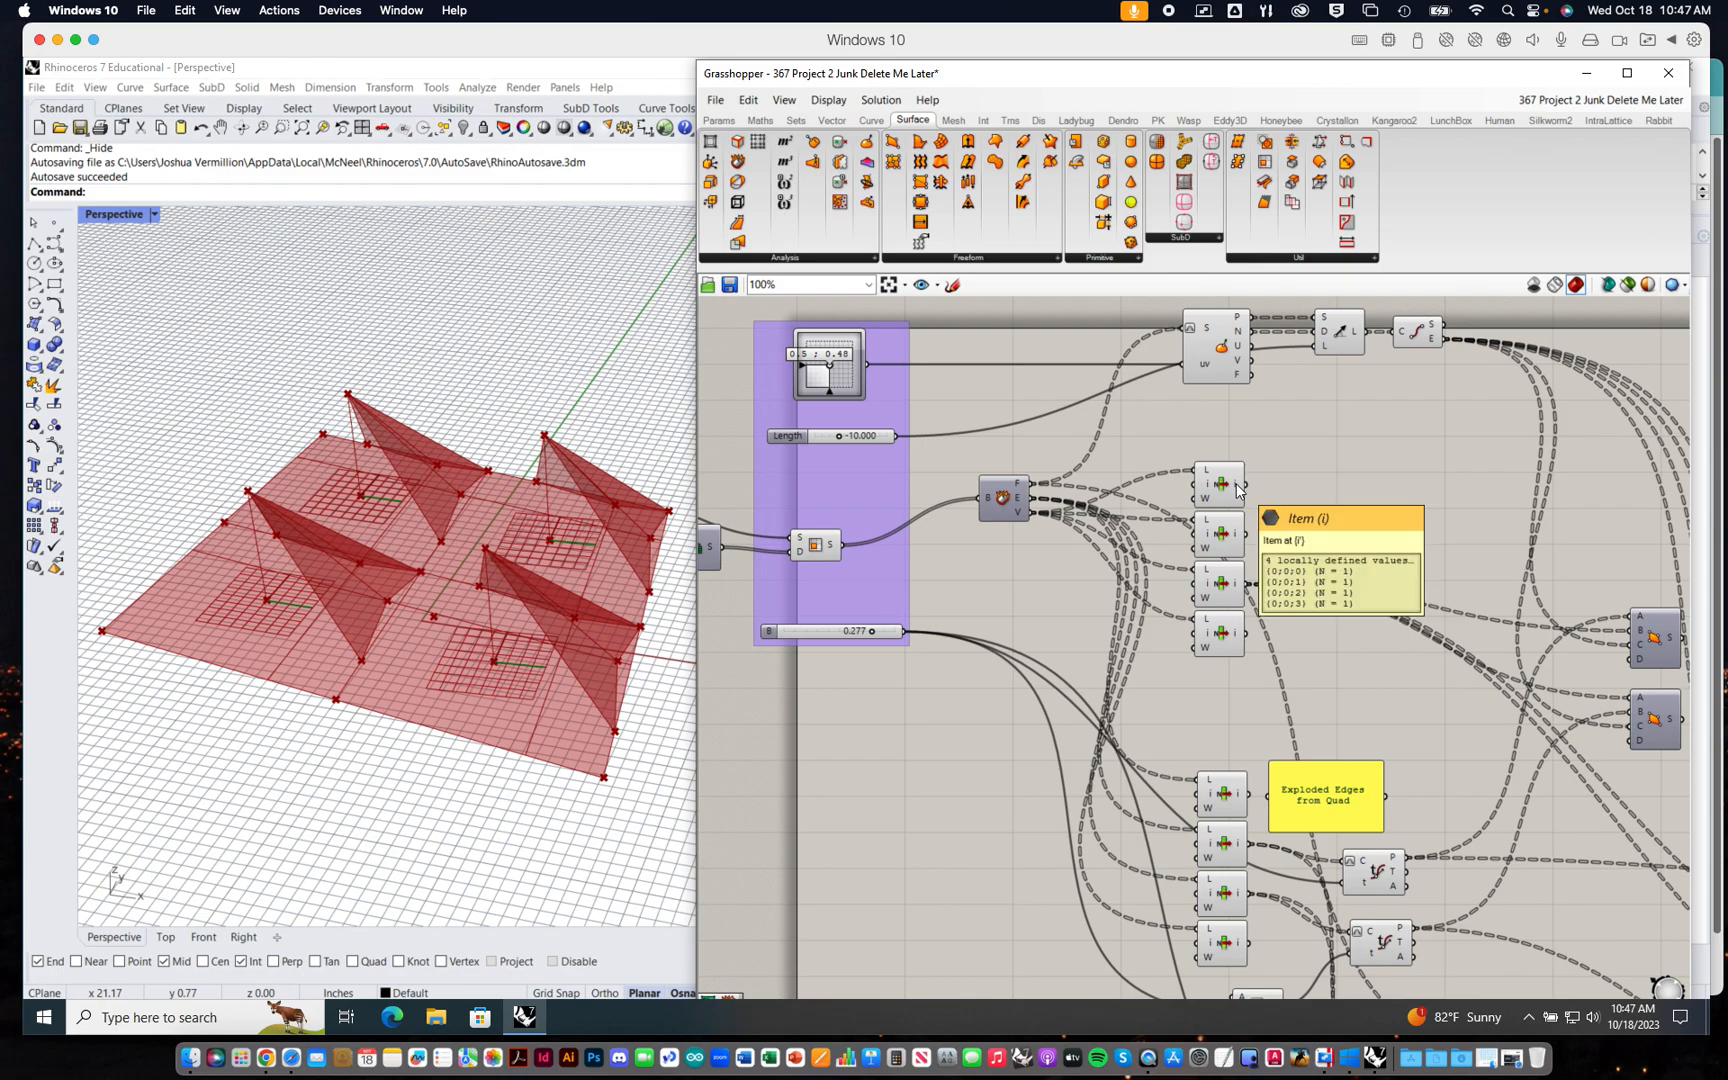
pyautogui.moveTo(1362, 436); pyautogui.dragTo(1219, 448, button='right')
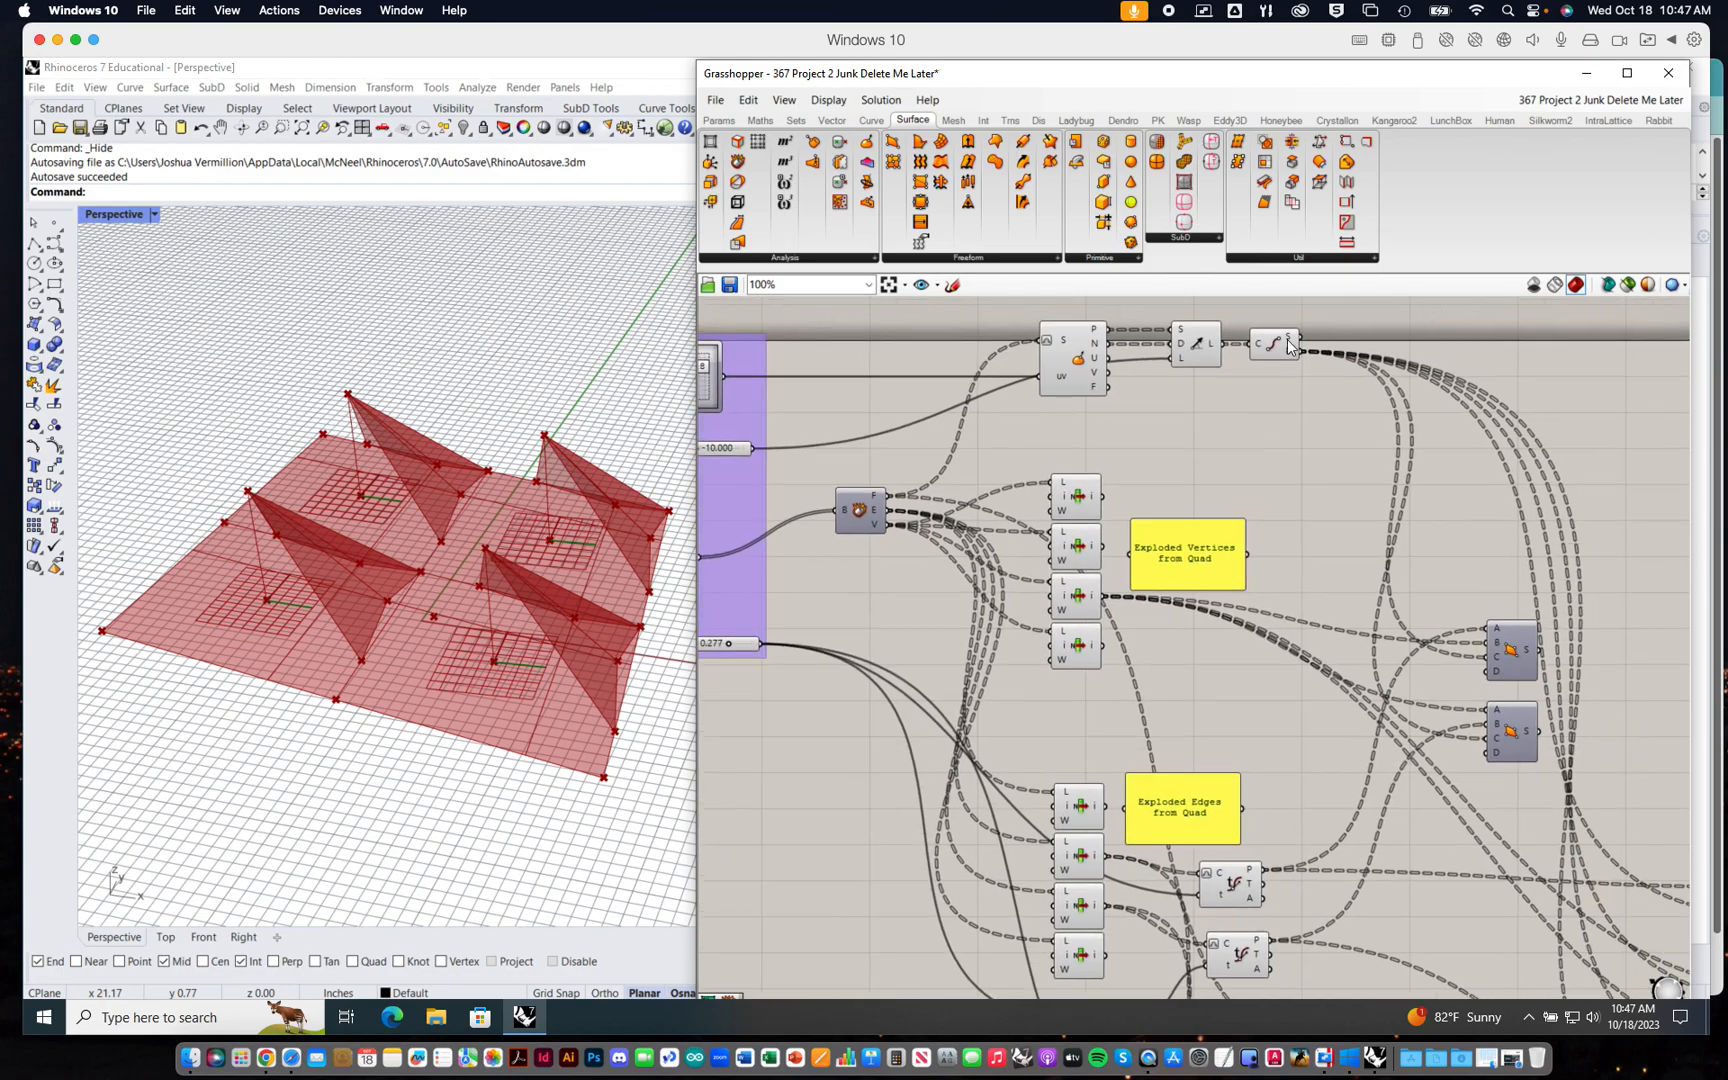
pyautogui.moveTo(1388, 605); pyautogui.dragTo(1208, 485, button='right')
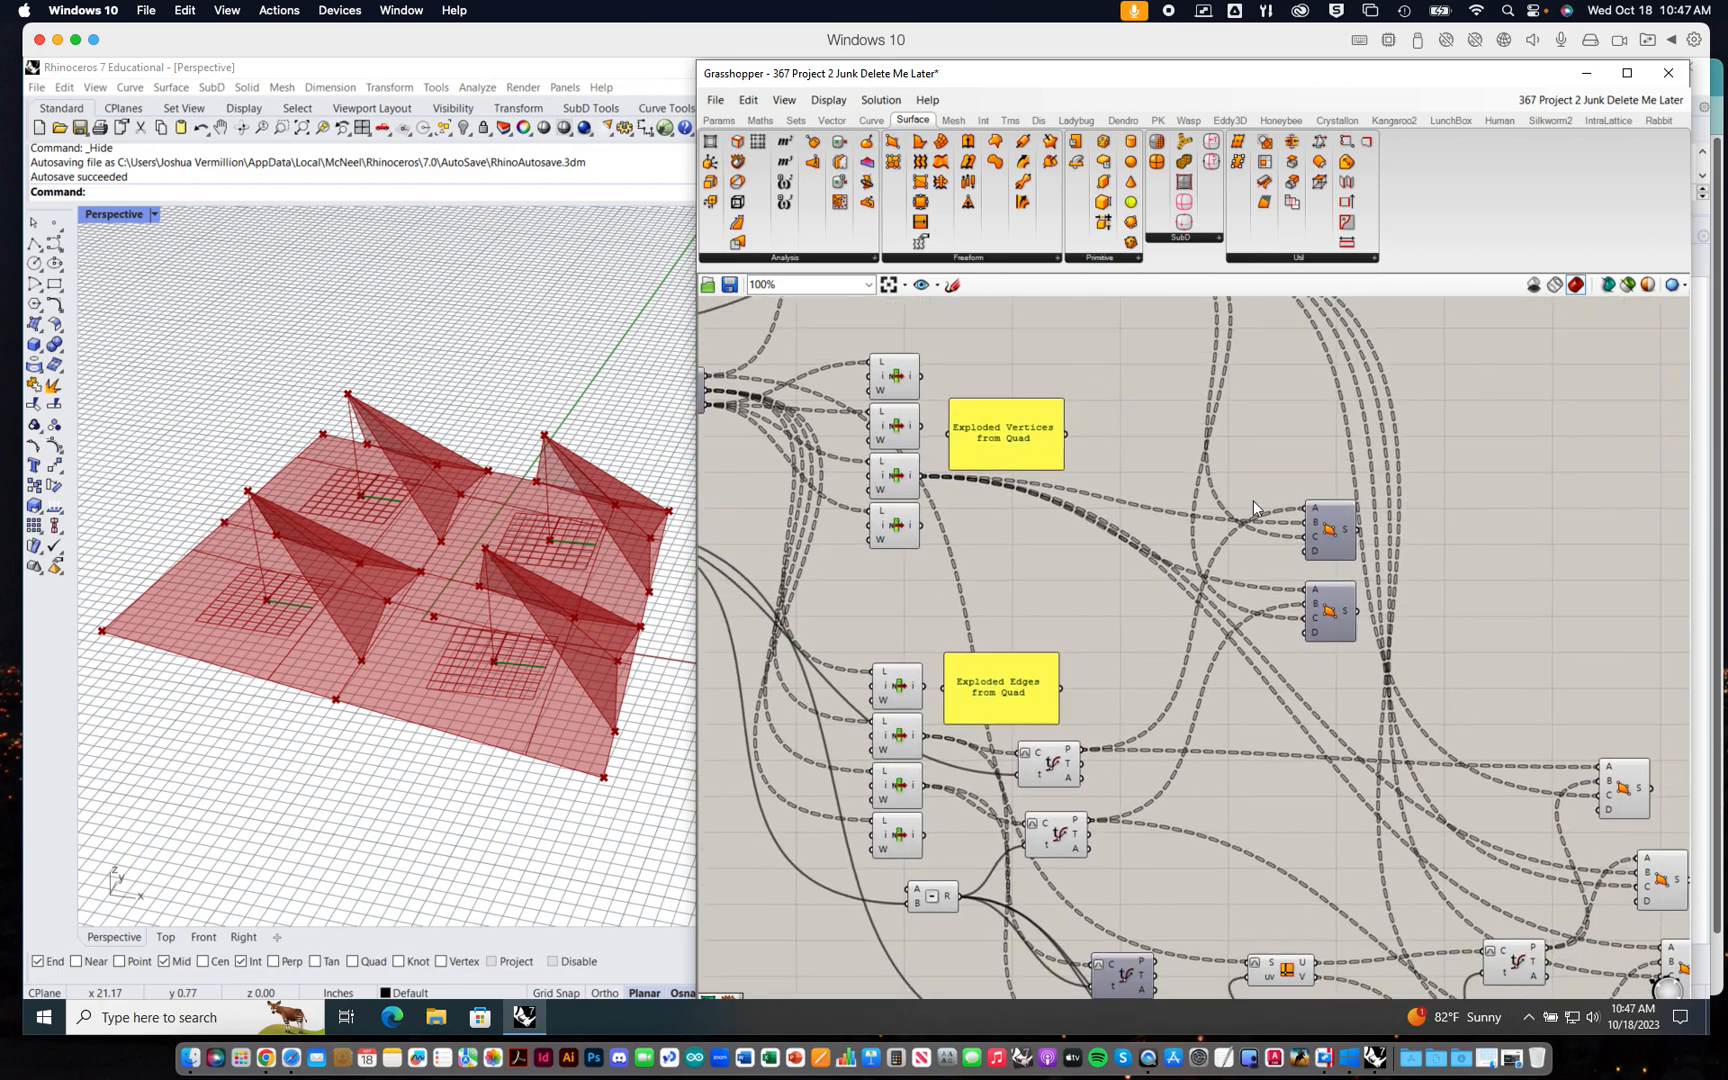
pyautogui.moveTo(1456, 476); pyautogui.dragTo(1184, 298, button='right')
pyautogui.moveTo(1078, 649)
pyautogui.mouseDown(button='right')
pyautogui.moveTo(1280, 634)
pyautogui.moveTo(1384, 653)
pyautogui.moveTo(1290, 690)
pyautogui.moveTo(1304, 710)
pyautogui.mouseUp(button='right')
pyautogui.moveTo(1100, 566); pyautogui.dragTo(1148, 744, button='right')
pyautogui.moveTo(1123, 669); pyautogui.dragTo(1210, 757, button='right')
# - Set the U Count slider to 6 and the Length slider to -2.800
pyautogui.moveTo(782, 566); pyautogui.dragTo(809, 563)
pyautogui.moveTo(1117, 636); pyautogui.dragTo(1165, 641, button='right')
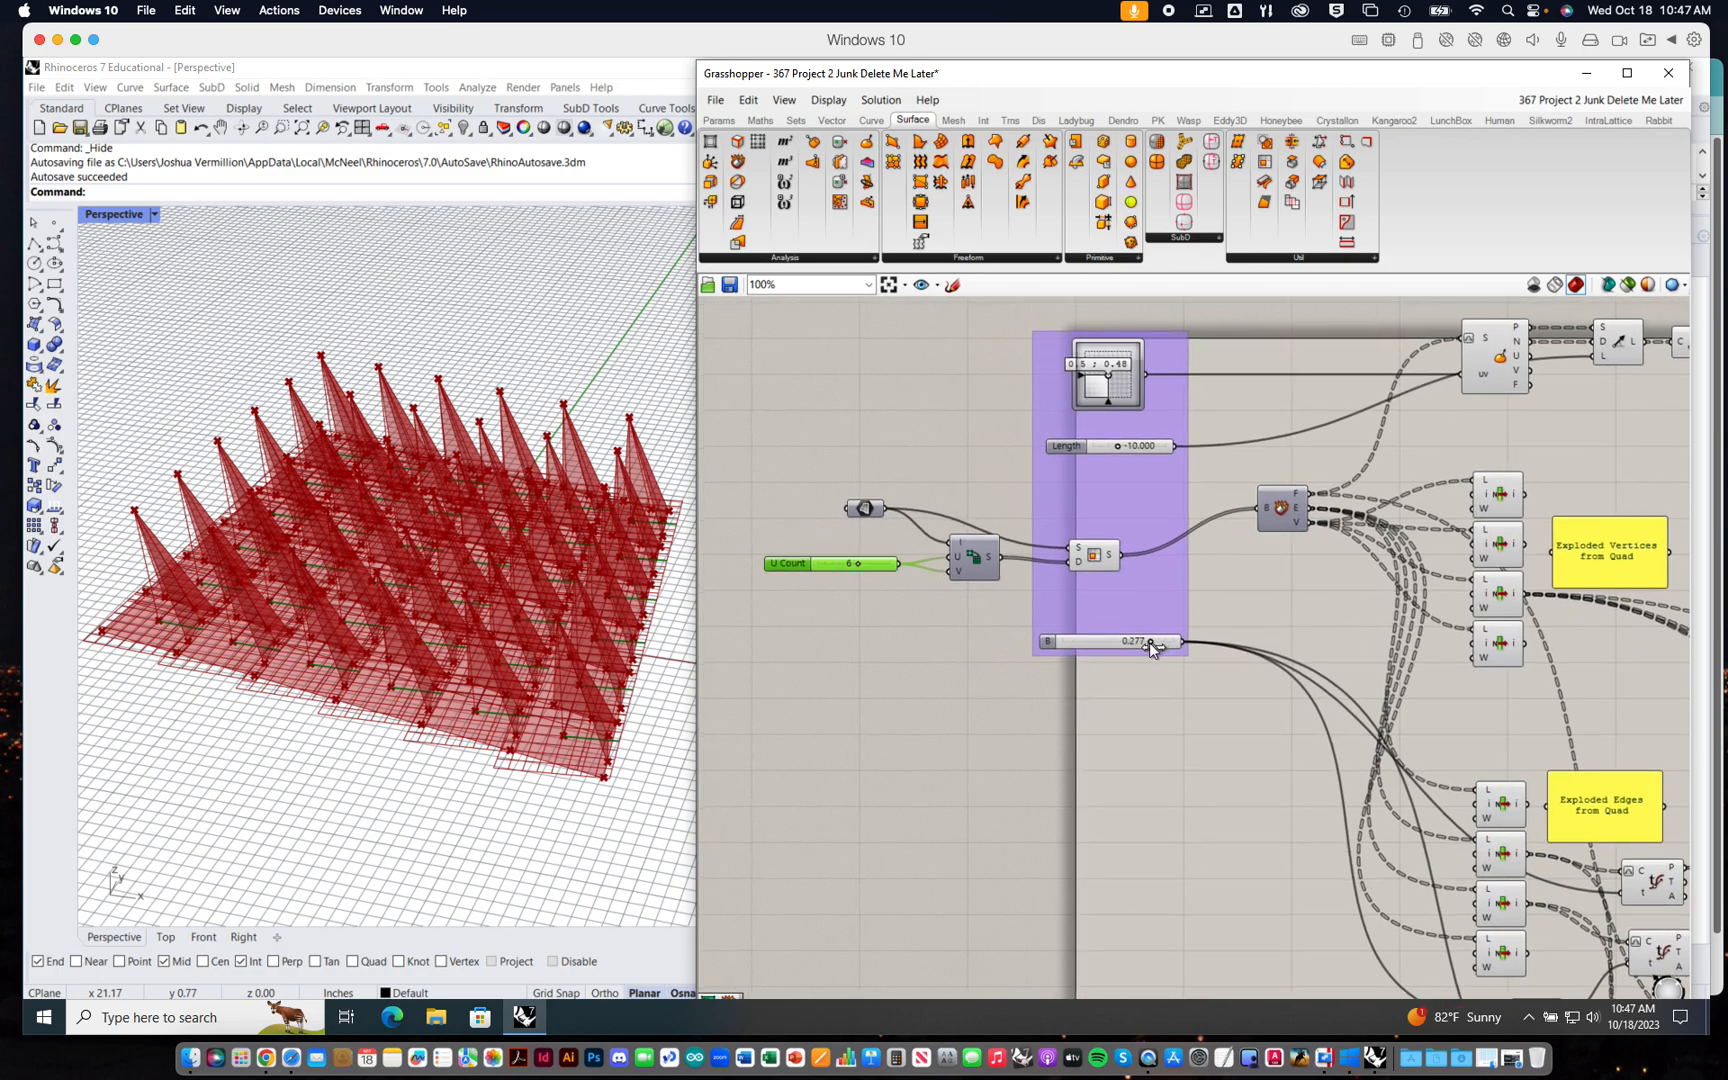
pyautogui.moveTo(1116, 446); pyautogui.dragTo(1125, 452)
pyautogui.moveTo(559, 822); pyautogui.dragTo(483, 818, button='right')
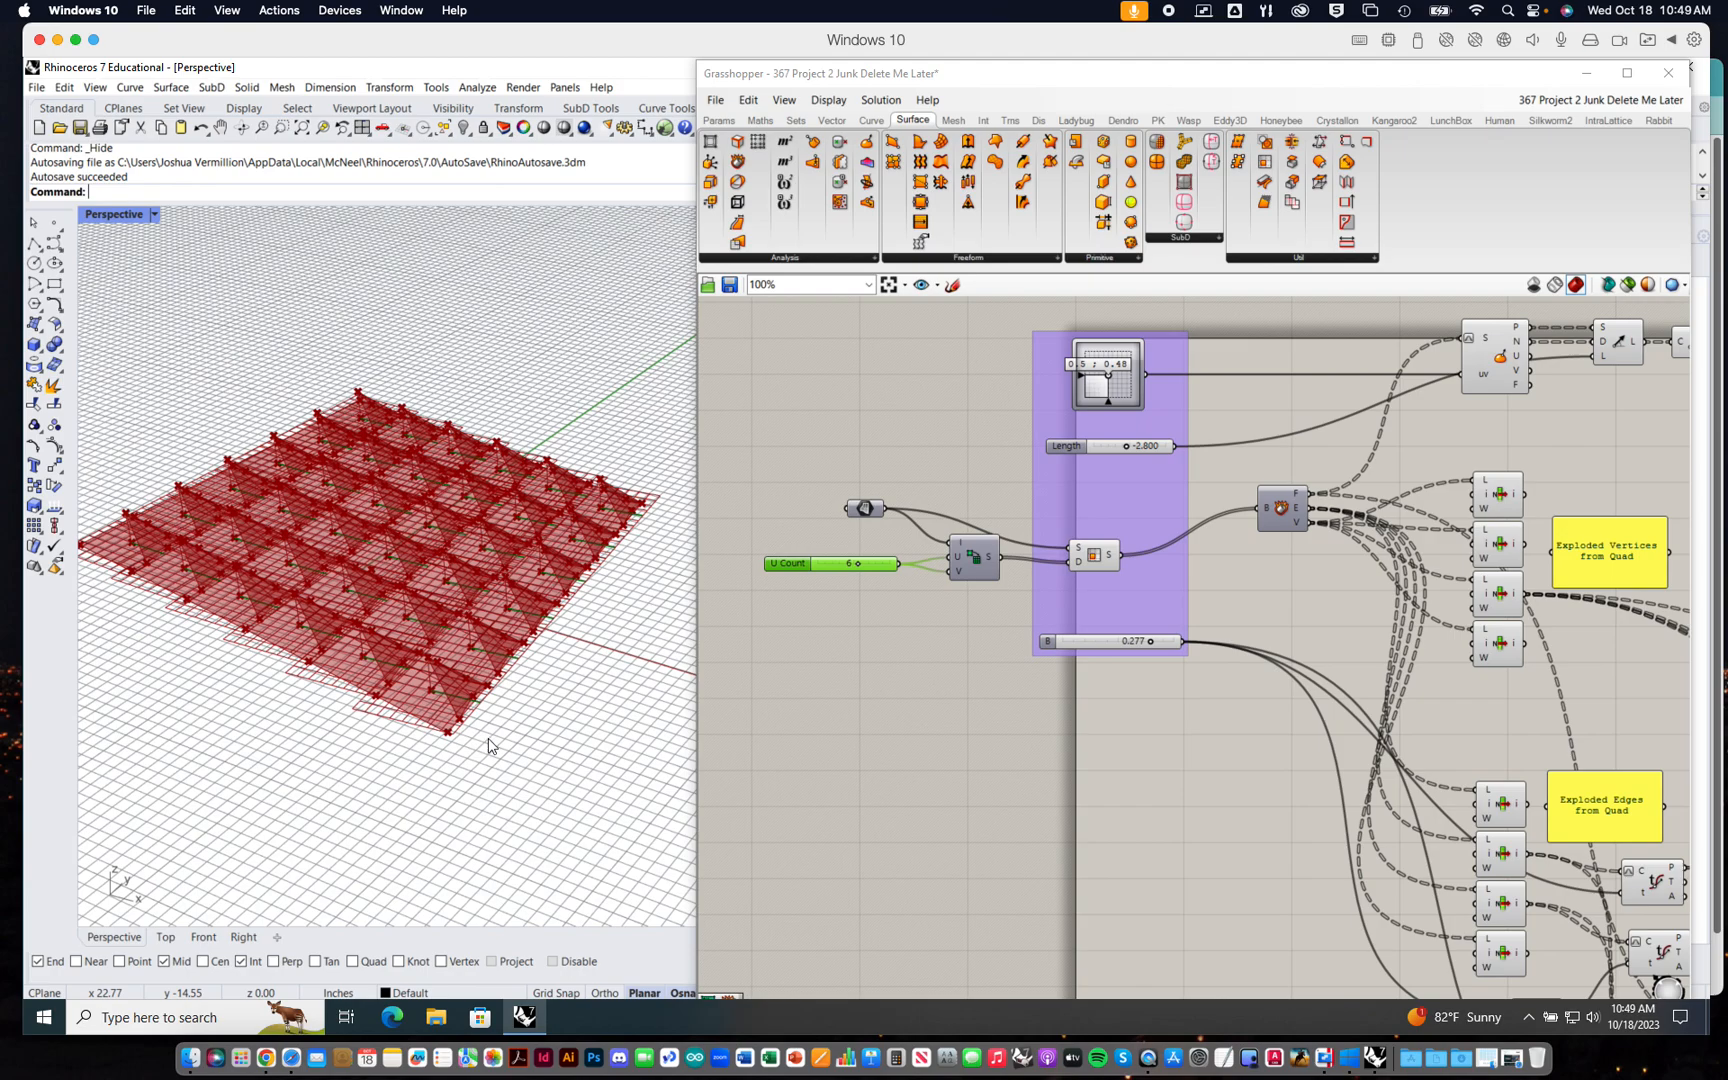
# - Examine the Isotrim and Divide Domain² components up close, including how the surface and U Count slider feed them
pyautogui.moveTo(928, 708); pyautogui.dragTo(903, 683, button='right')
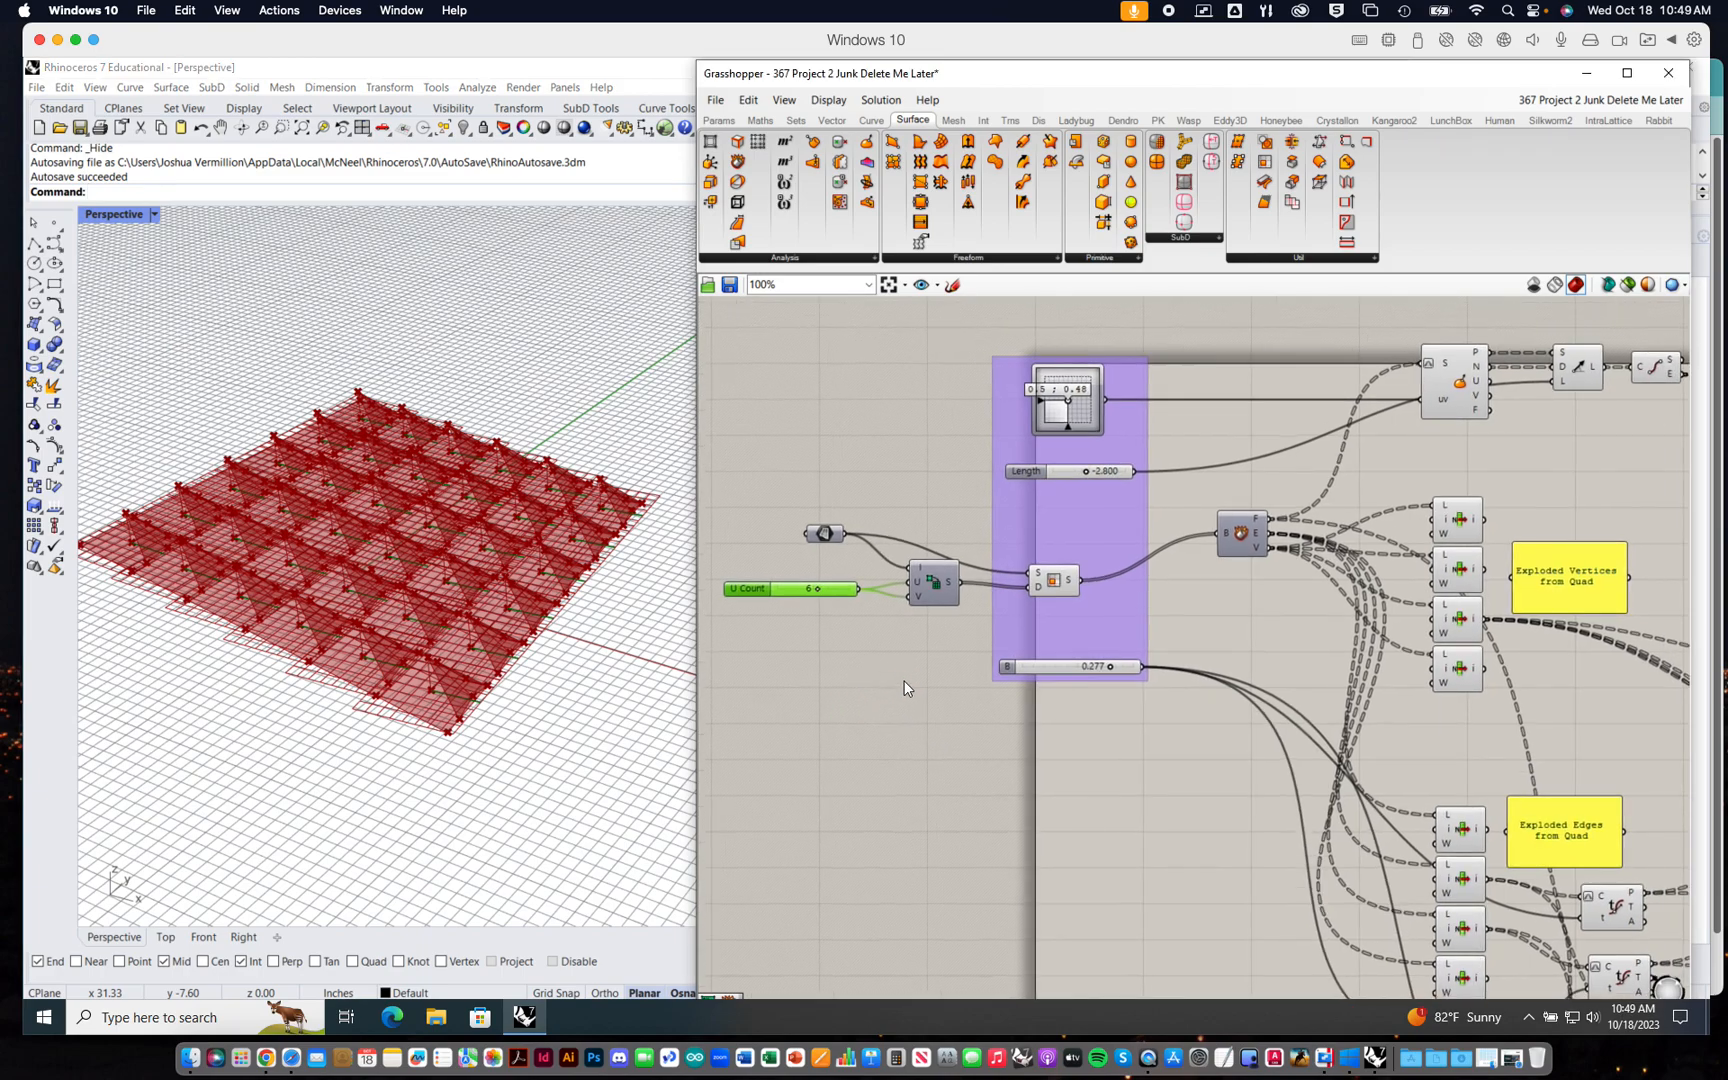
pyautogui.click(1050, 583)
pyautogui.click(940, 586)
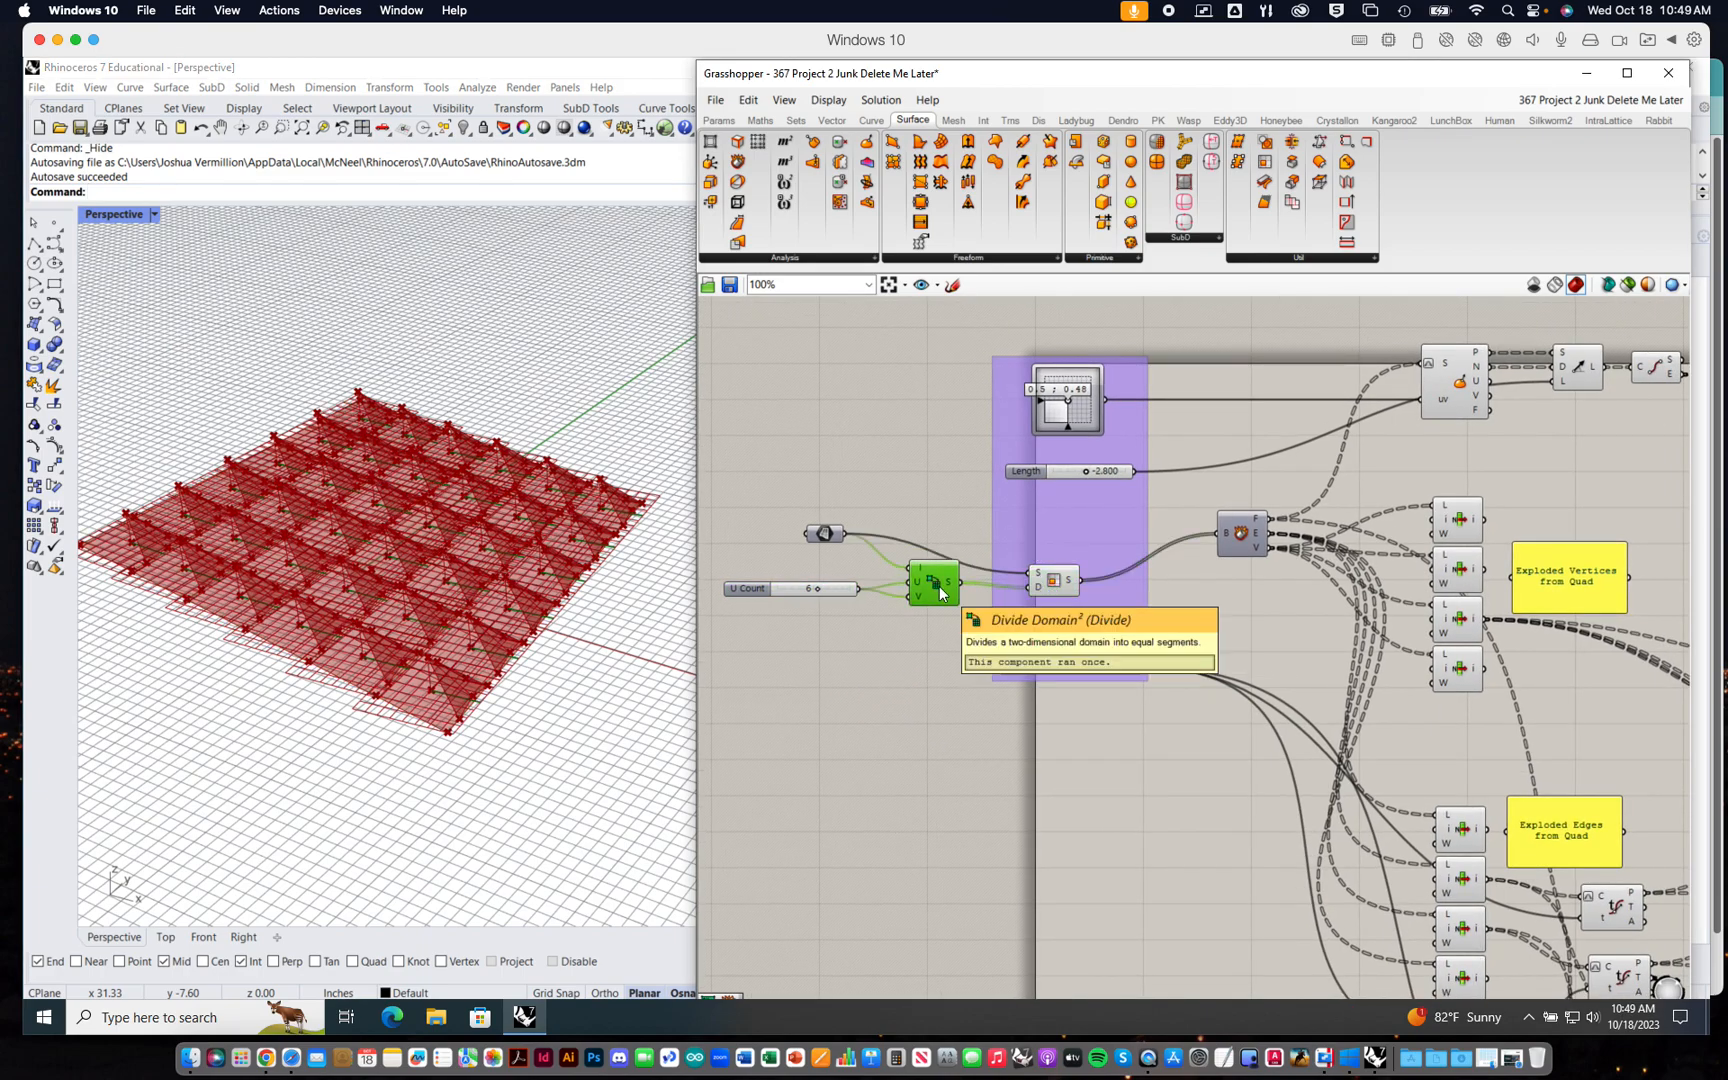
pyautogui.moveTo(976, 722); pyautogui.dragTo(1135, 624, button='right')
pyautogui.scroll(3, 1019, 616)
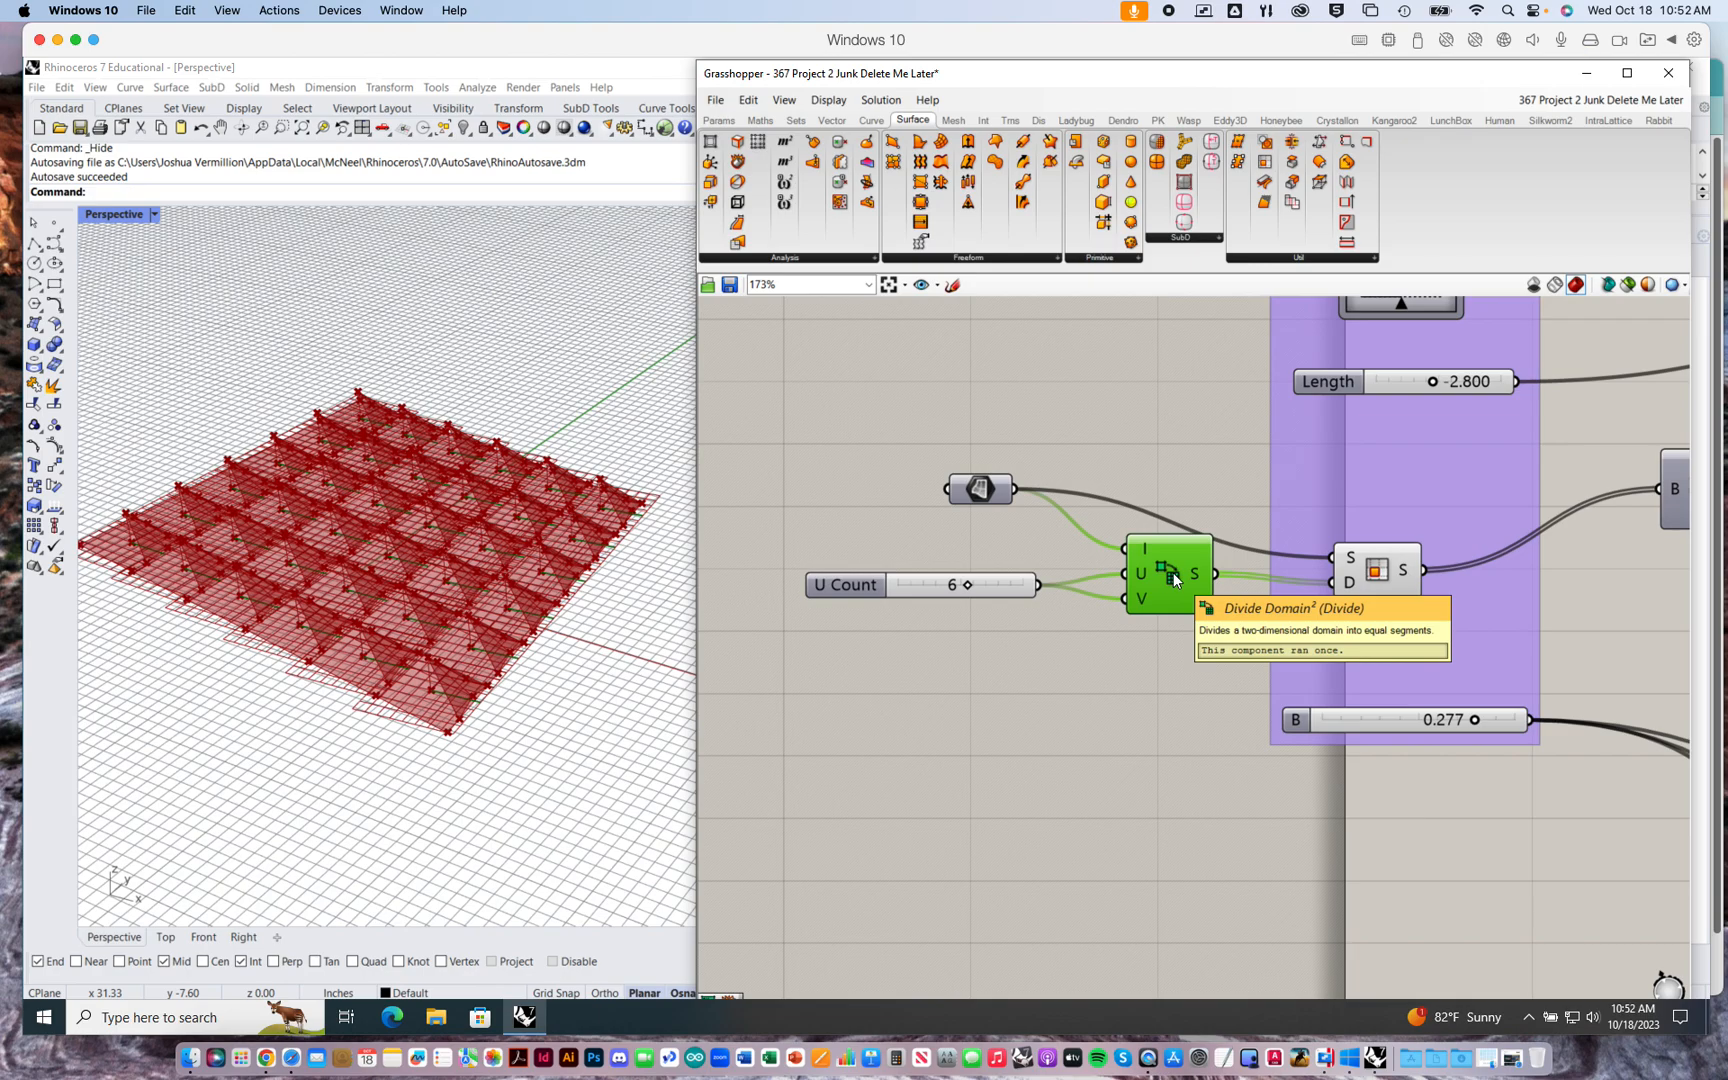
# - Read the domain data at the Divide Domain² base-domain input and the Isotrim domain input, then look over the whole definition
pyautogui.moveTo(1141, 550)
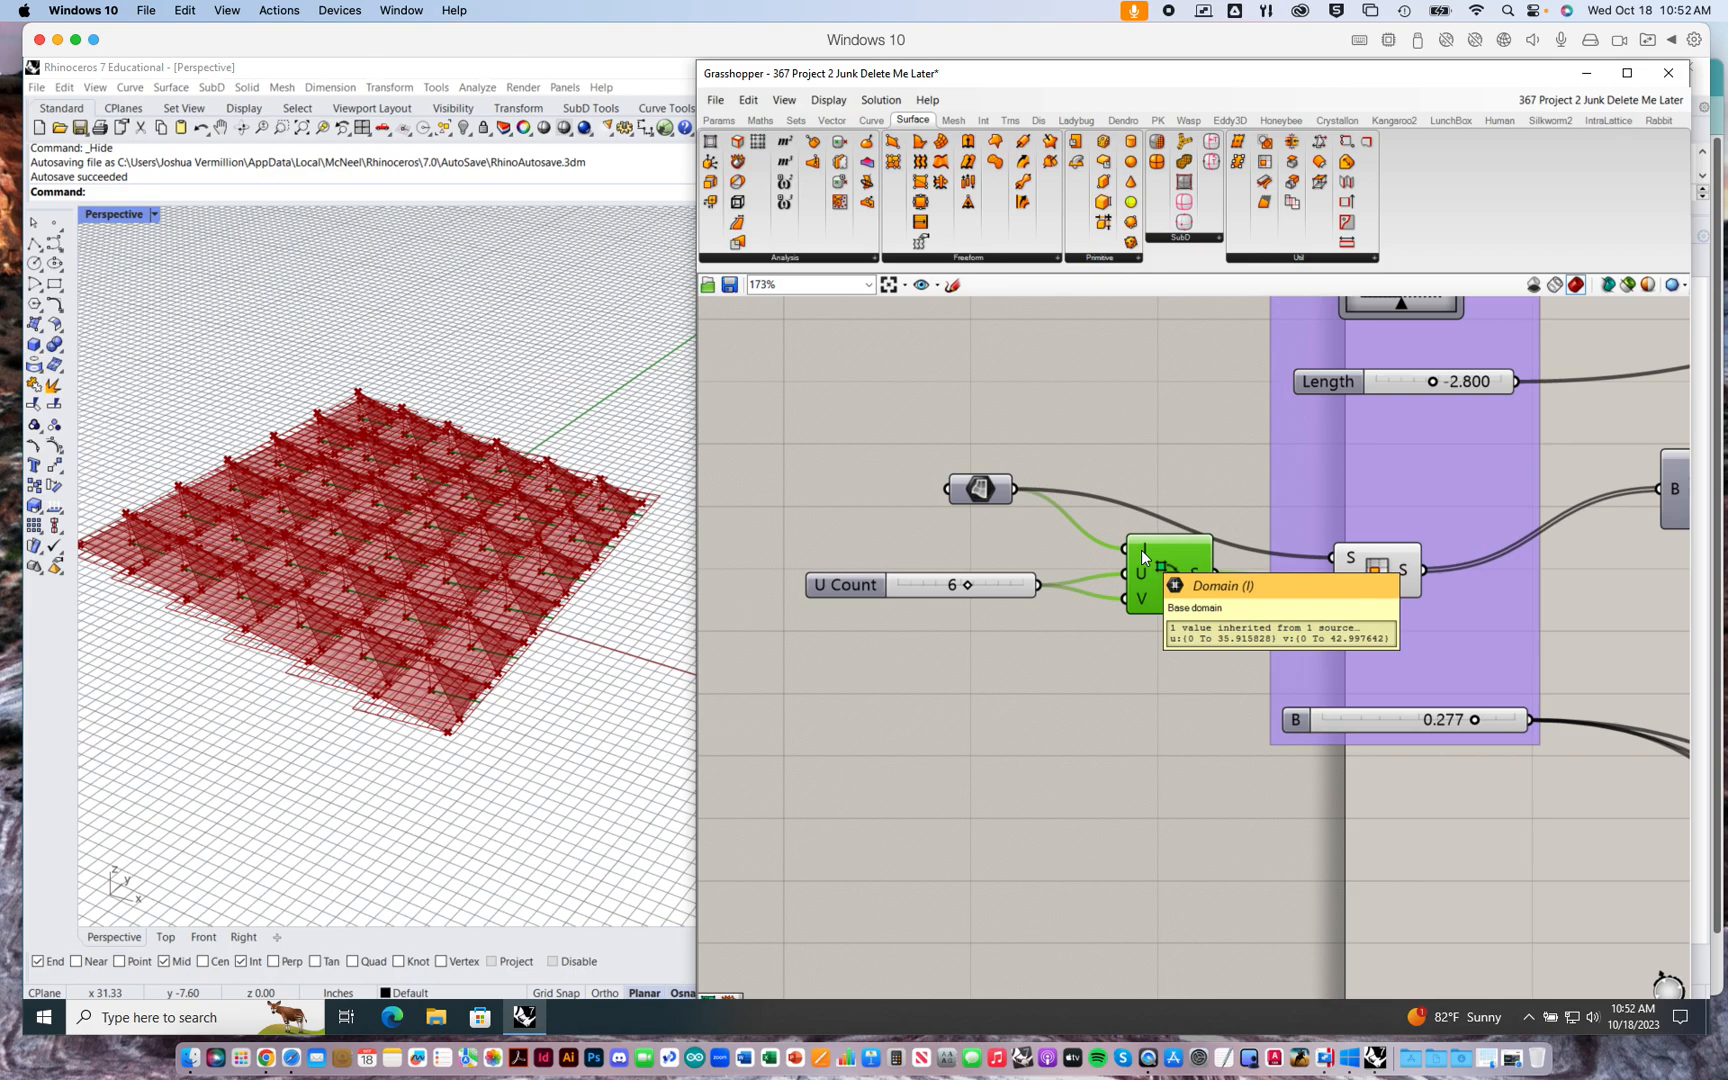
pyautogui.moveTo(1200, 568)
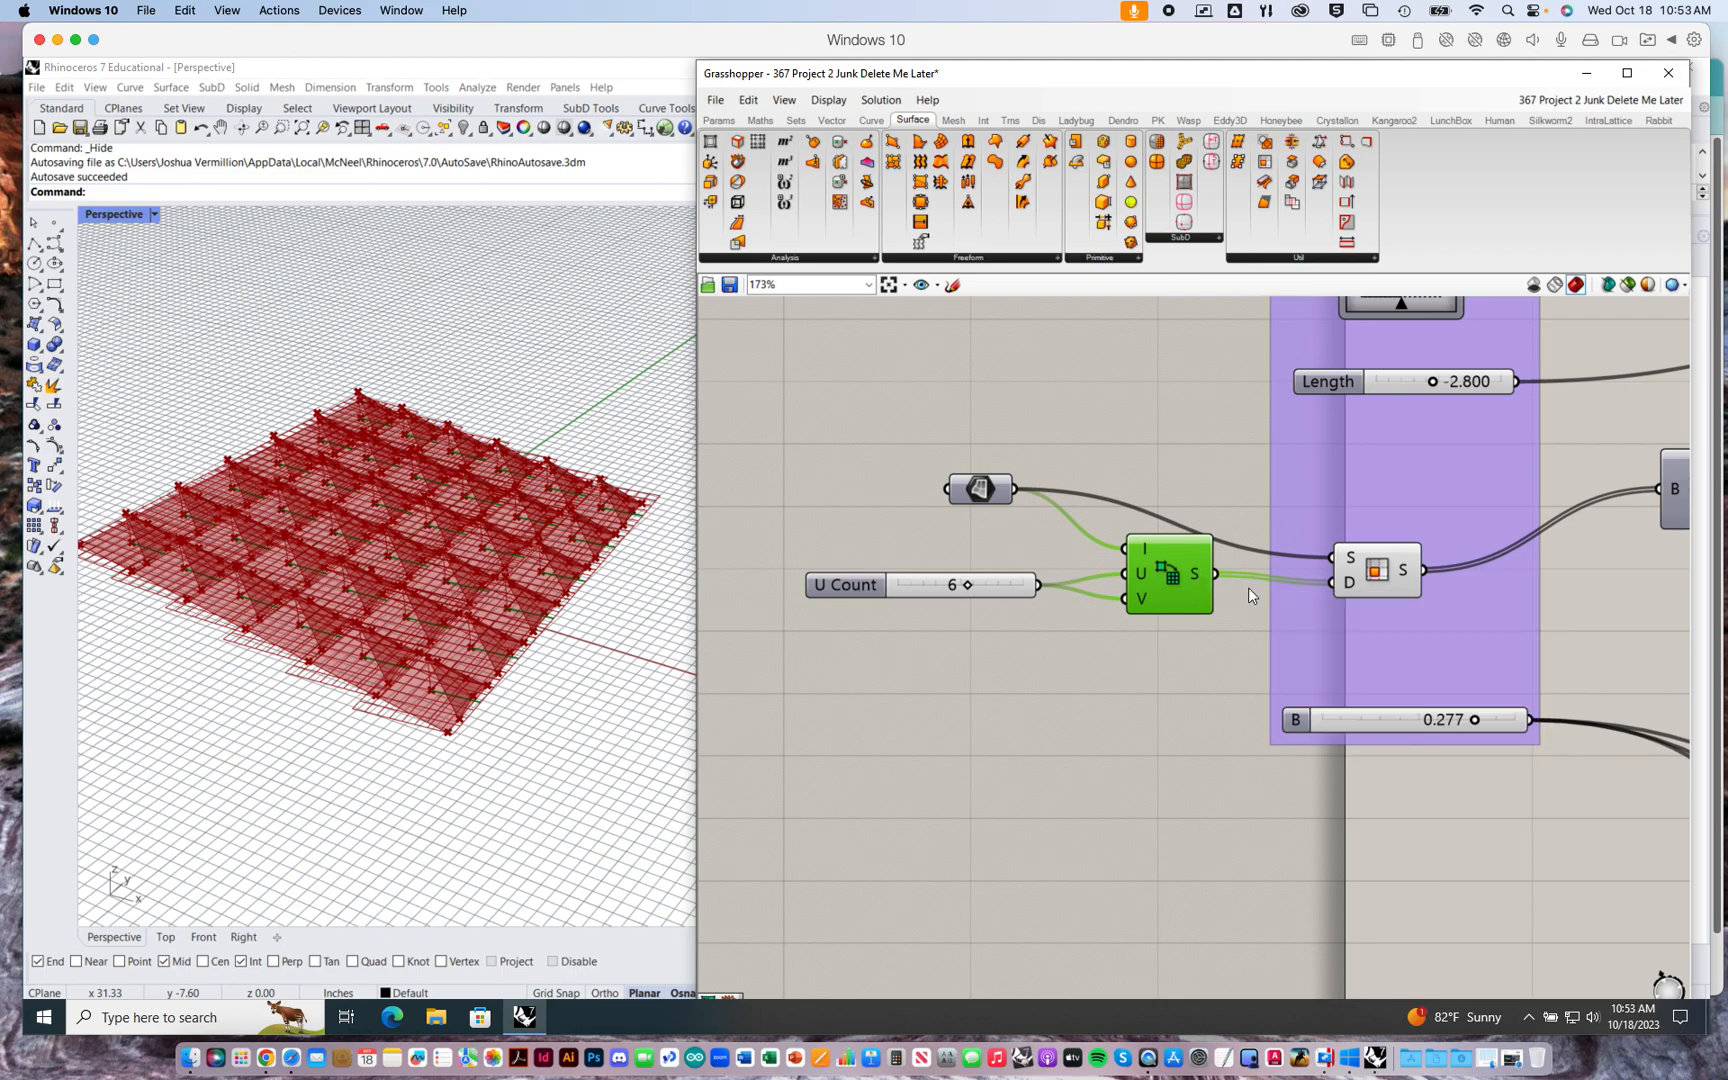
pyautogui.moveTo(1347, 583)
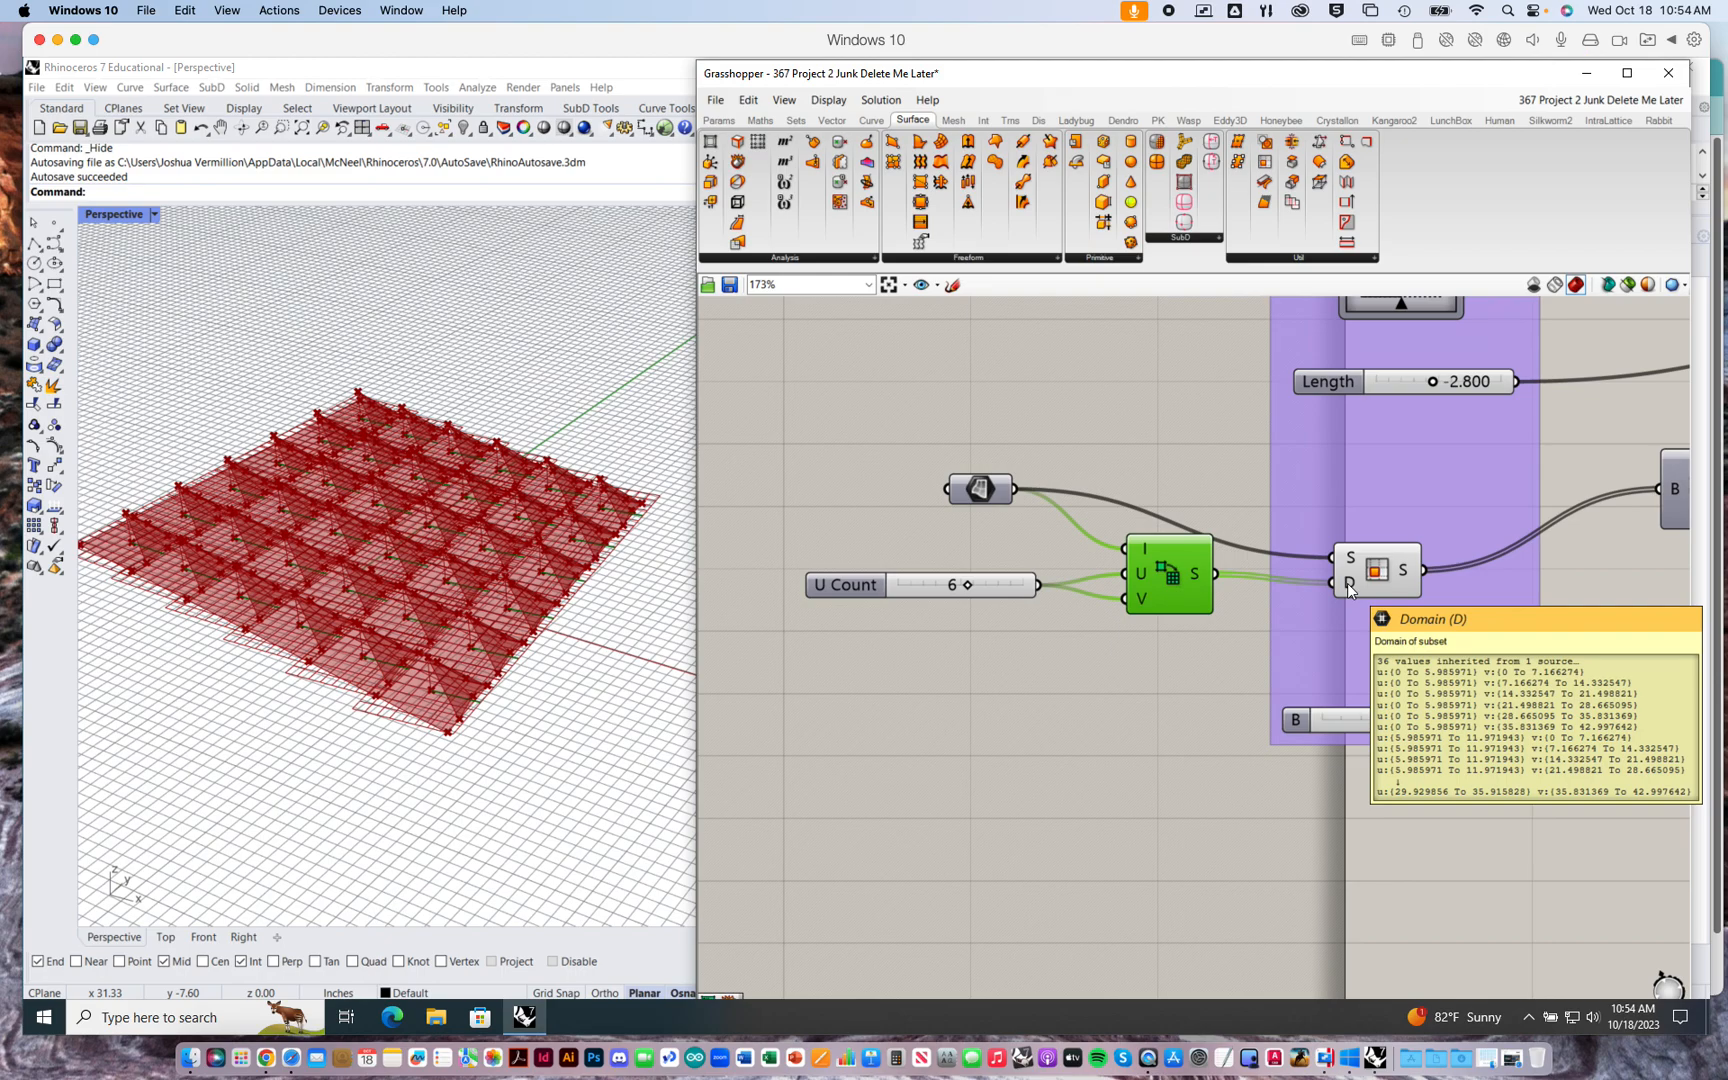
pyautogui.moveTo(1123, 680); pyautogui.dragTo(1059, 705, button='right')
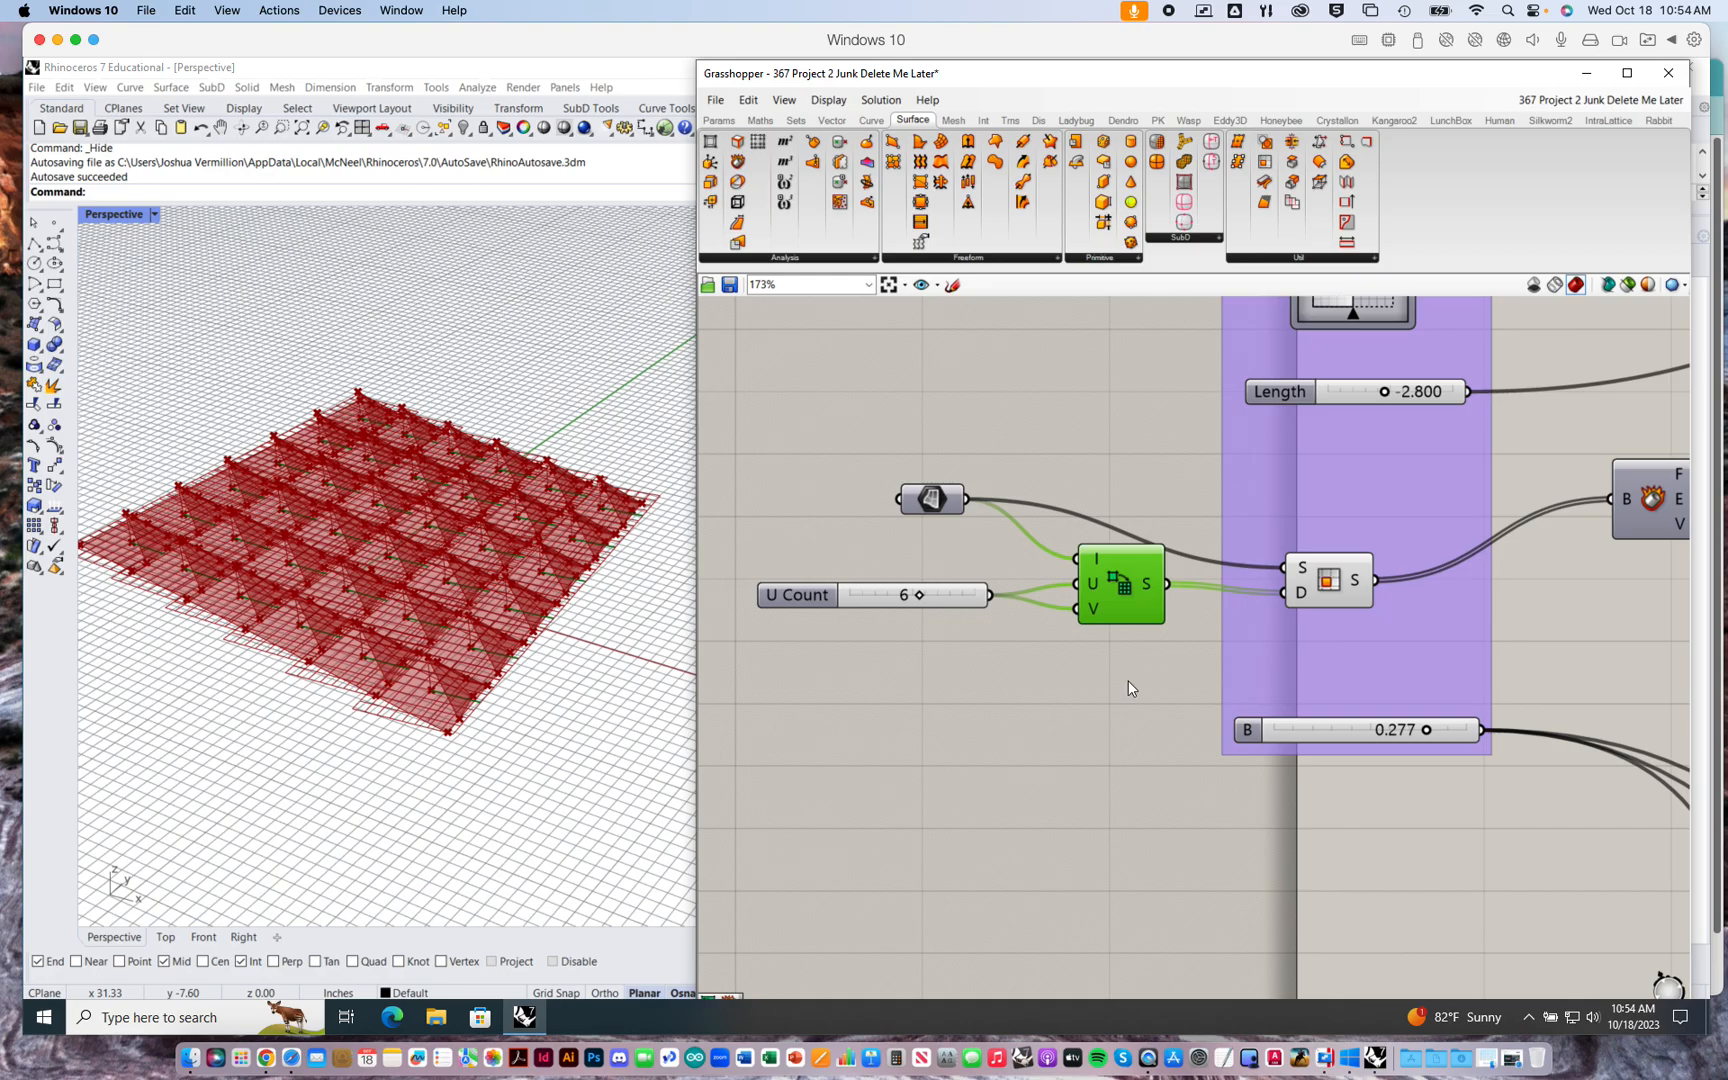
pyautogui.moveTo(1319, 671); pyautogui.dragTo(985, 730, button='right')
pyautogui.scroll(-6, 1280, 747)
pyautogui.moveTo(1535, 838); pyautogui.dragTo(1256, 698, button='right')
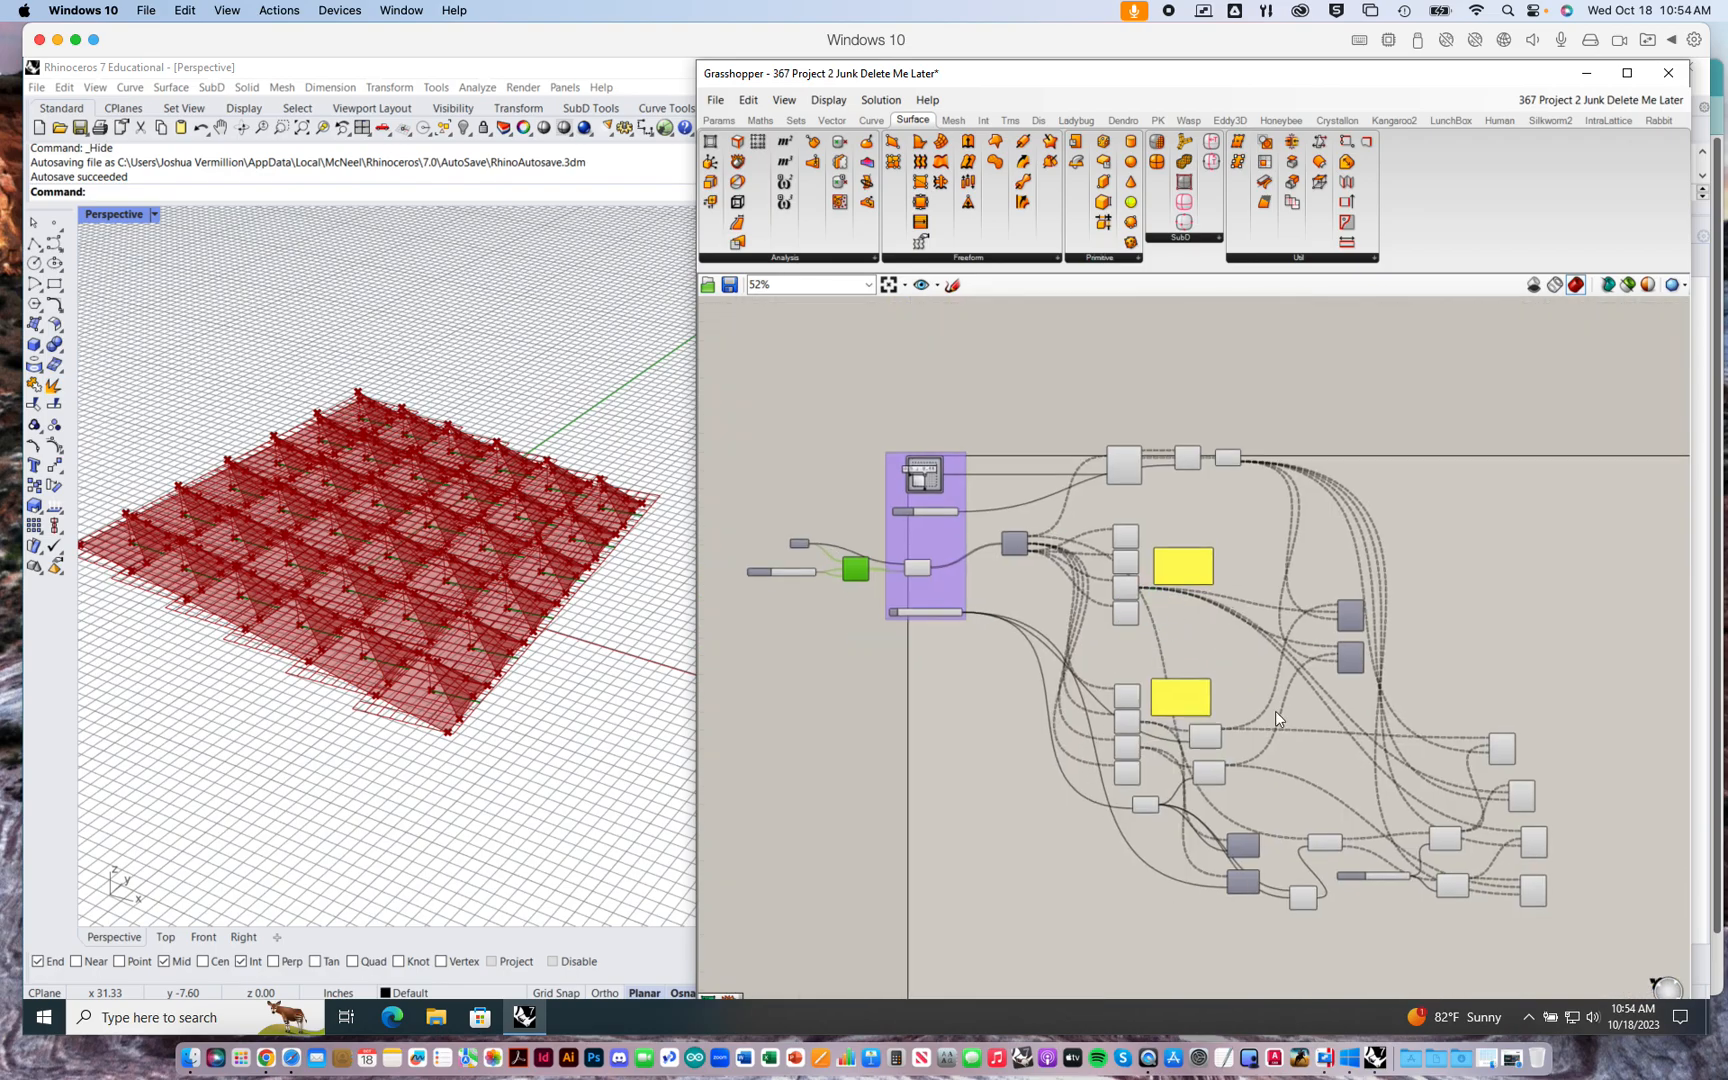
pyautogui.scroll(4, 1411, 775)
pyautogui.scroll(-4, 1411, 775)
pyautogui.moveTo(1409, 774); pyautogui.dragTo(1383, 714, button='right')
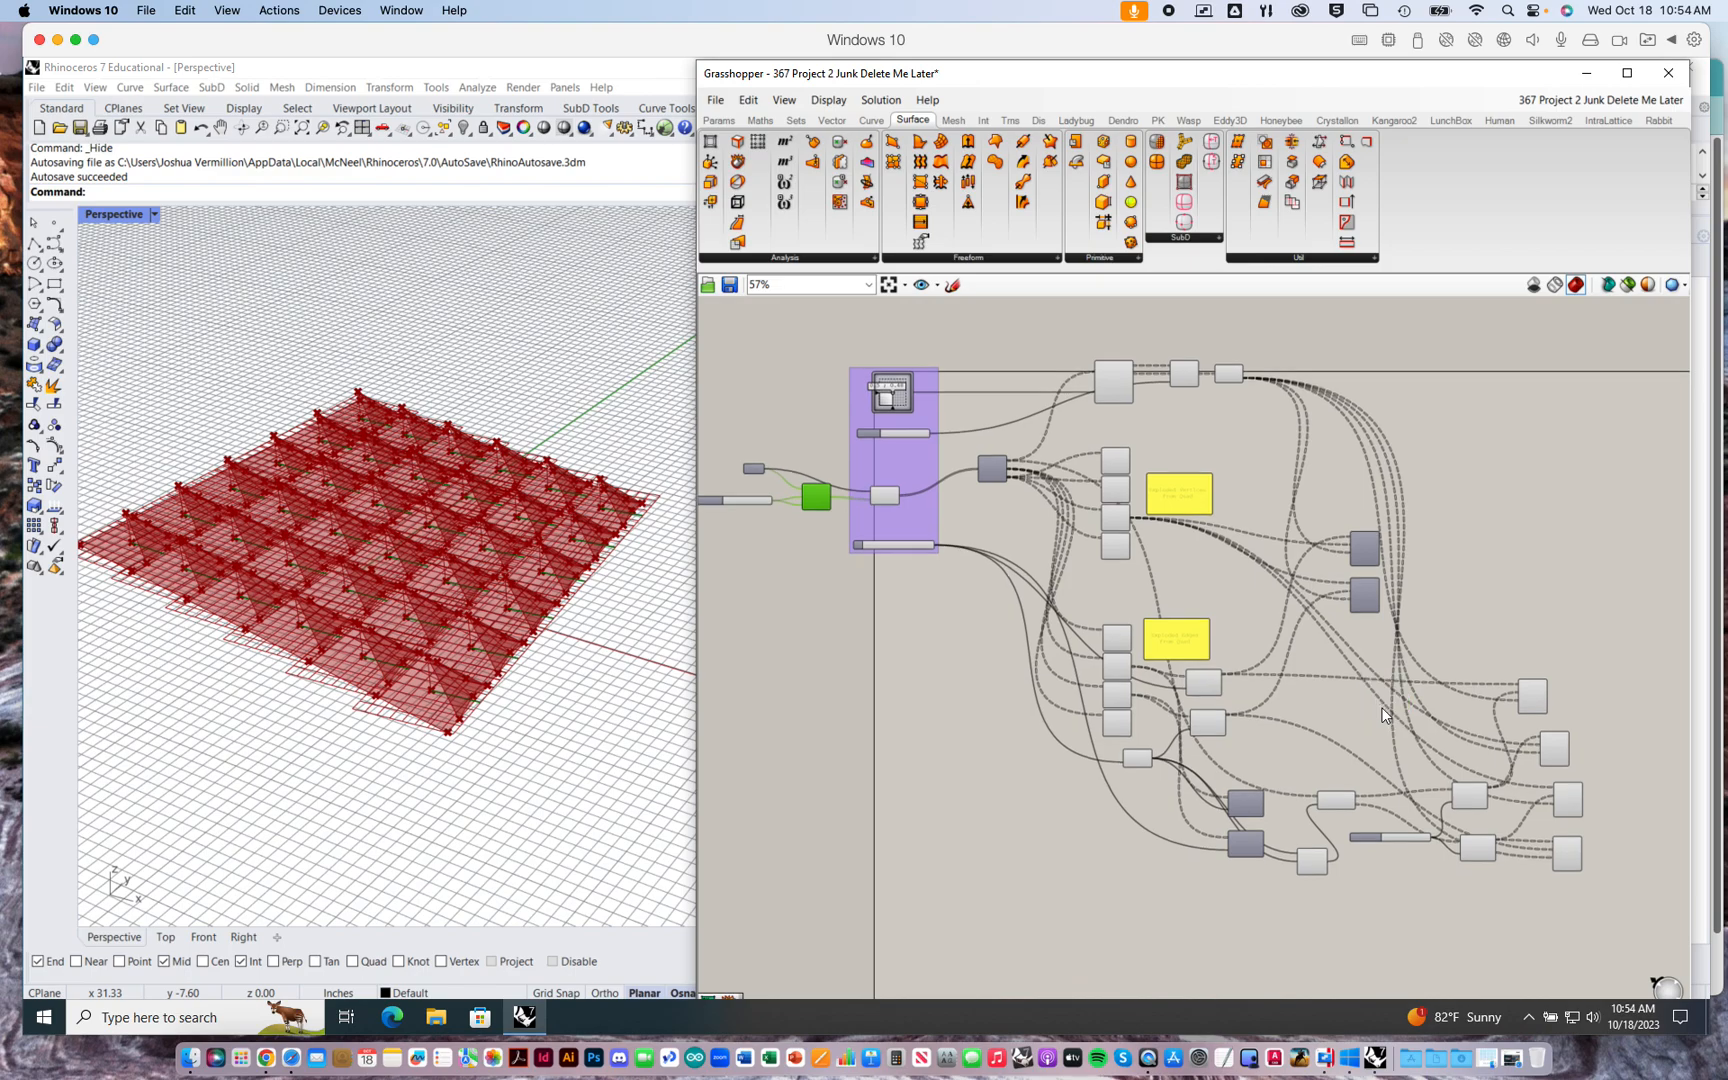
# - Align the four 4Point Surface components in one column and the two Evaluate Curve components beside them in another
pyautogui.scroll(5, 1494, 749)
pyautogui.moveTo(1508, 819); pyautogui.dragTo(1275, 643, button='right')
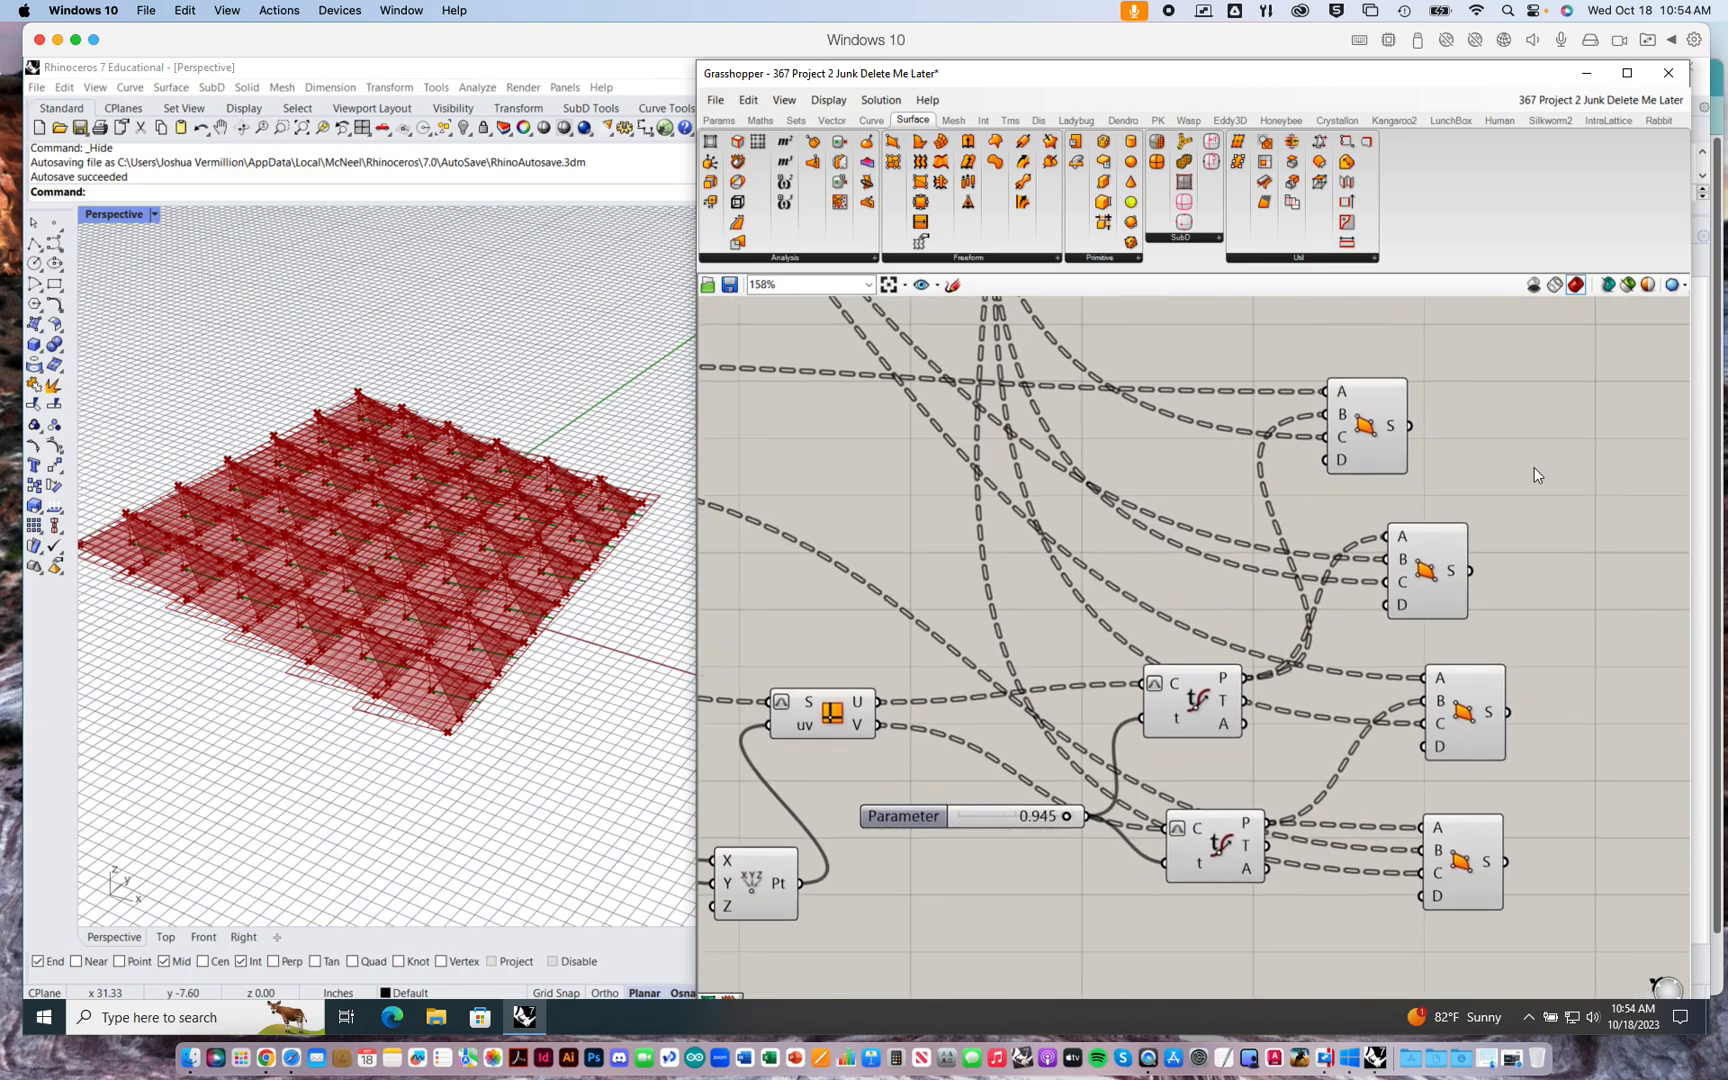
pyautogui.moveTo(1400, 438); pyautogui.dragTo(1482, 456)
pyautogui.moveTo(1370, 362); pyautogui.dragTo(1578, 948)
pyautogui.click(1446, 381)
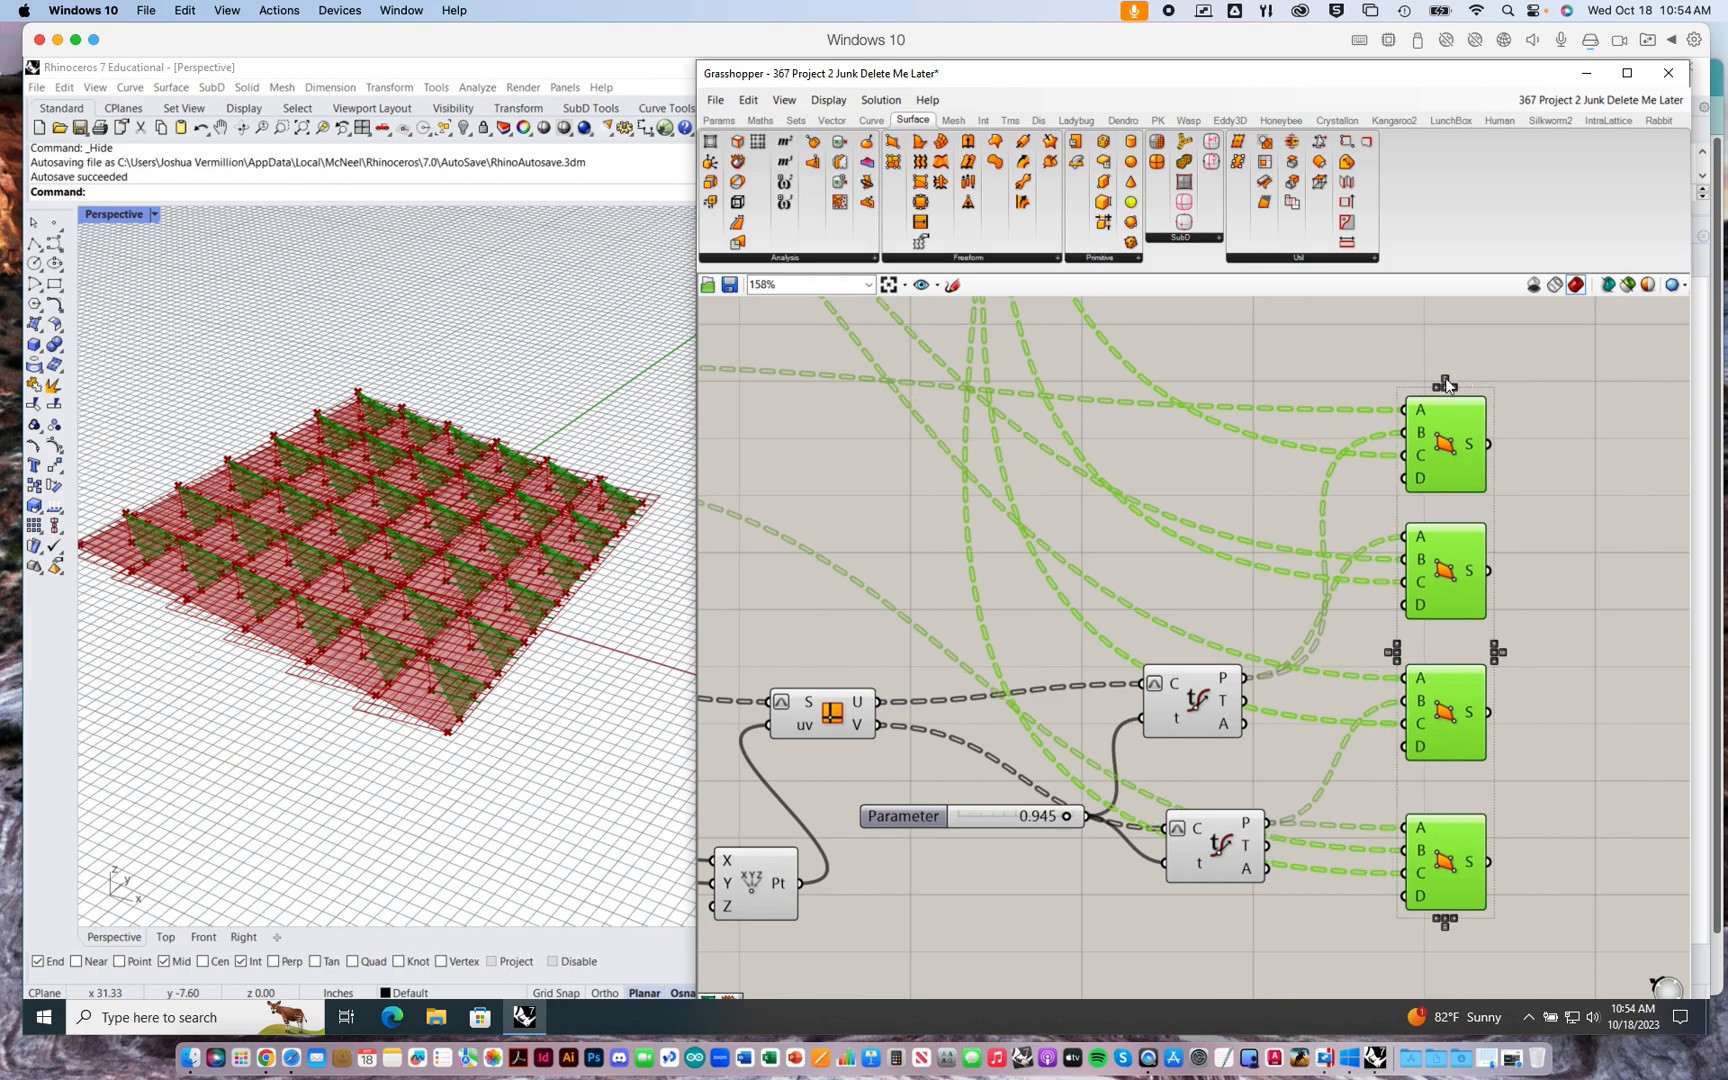
pyautogui.moveTo(1115, 612); pyautogui.dragTo(1358, 933)
pyautogui.click(1204, 657)
# - Tidy the layout by moving the Iso Curve component closer to the Evaluate Curves, shifting the Parameter slider slightly and raising the Construct Point component
pyautogui.moveTo(937, 836); pyautogui.dragTo(1189, 724, button='right')
pyautogui.moveTo(1168, 707); pyautogui.dragTo(1142, 700)
pyautogui.moveTo(1075, 600); pyautogui.dragTo(1198, 597)
pyautogui.moveTo(1029, 772); pyautogui.dragTo(999, 522)
pyautogui.scroll(-8, 1311, 837)
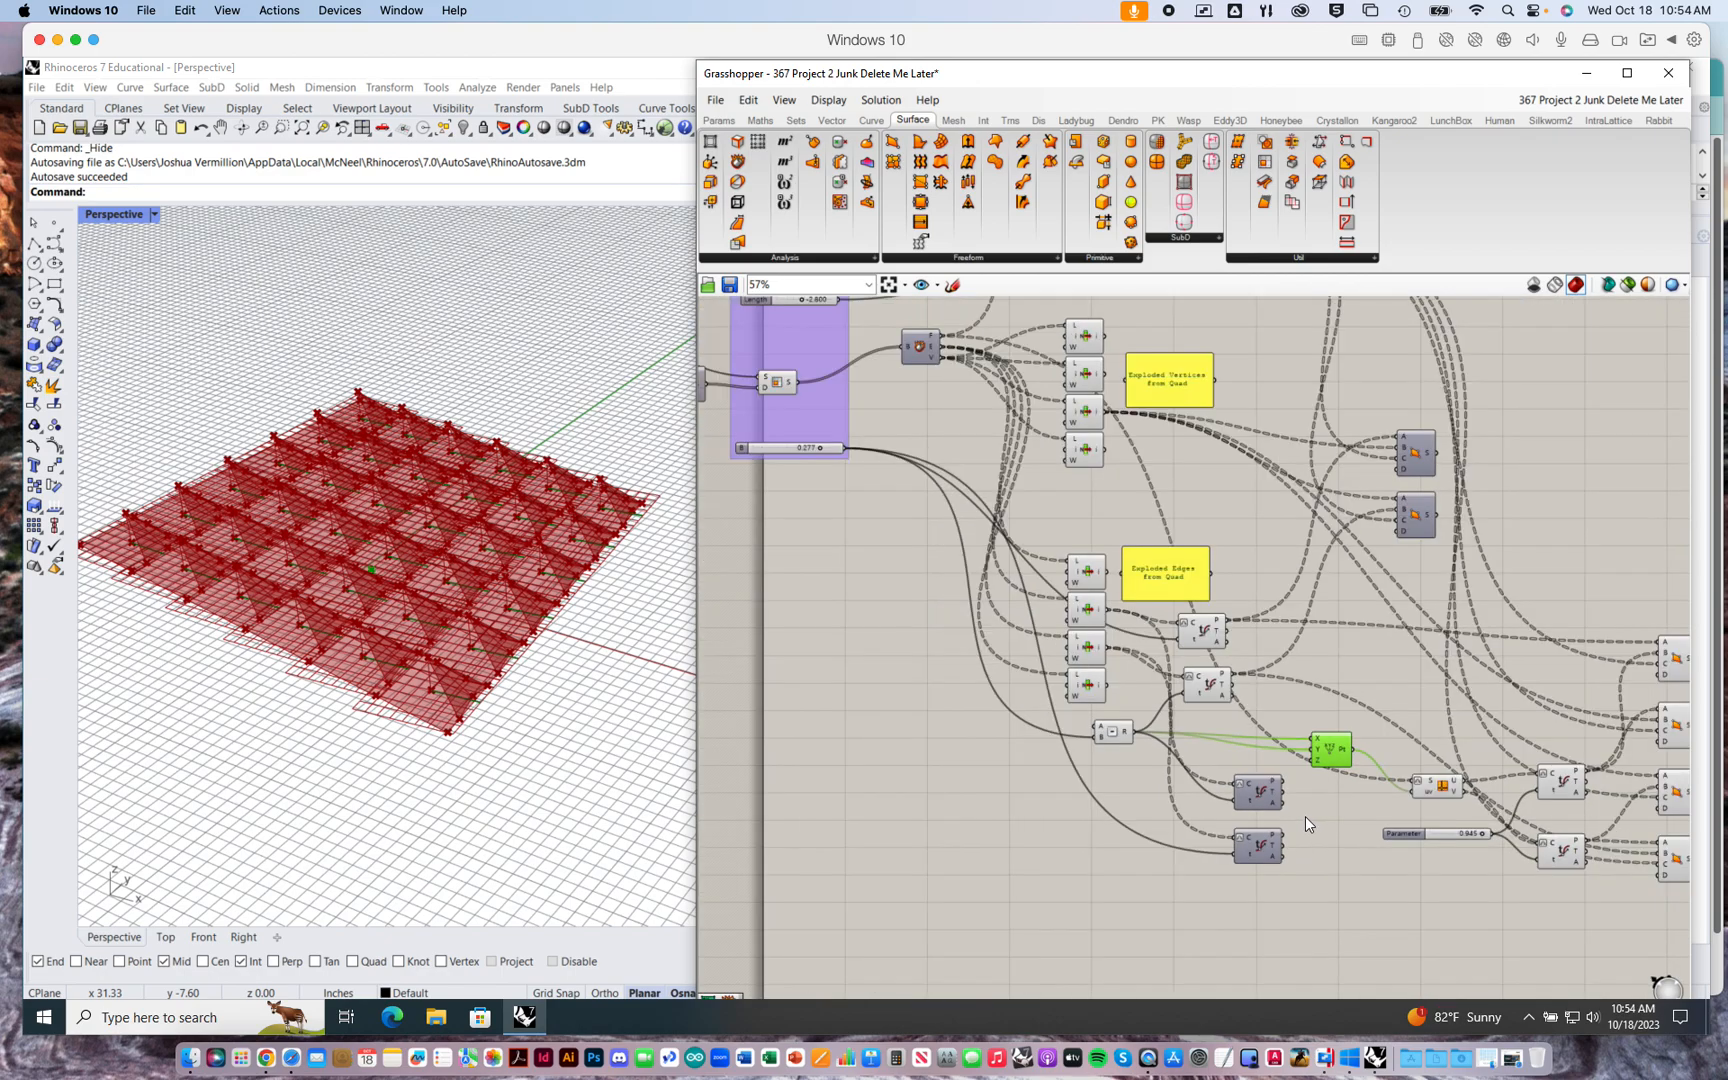
pyautogui.scroll(2, 1279, 780)
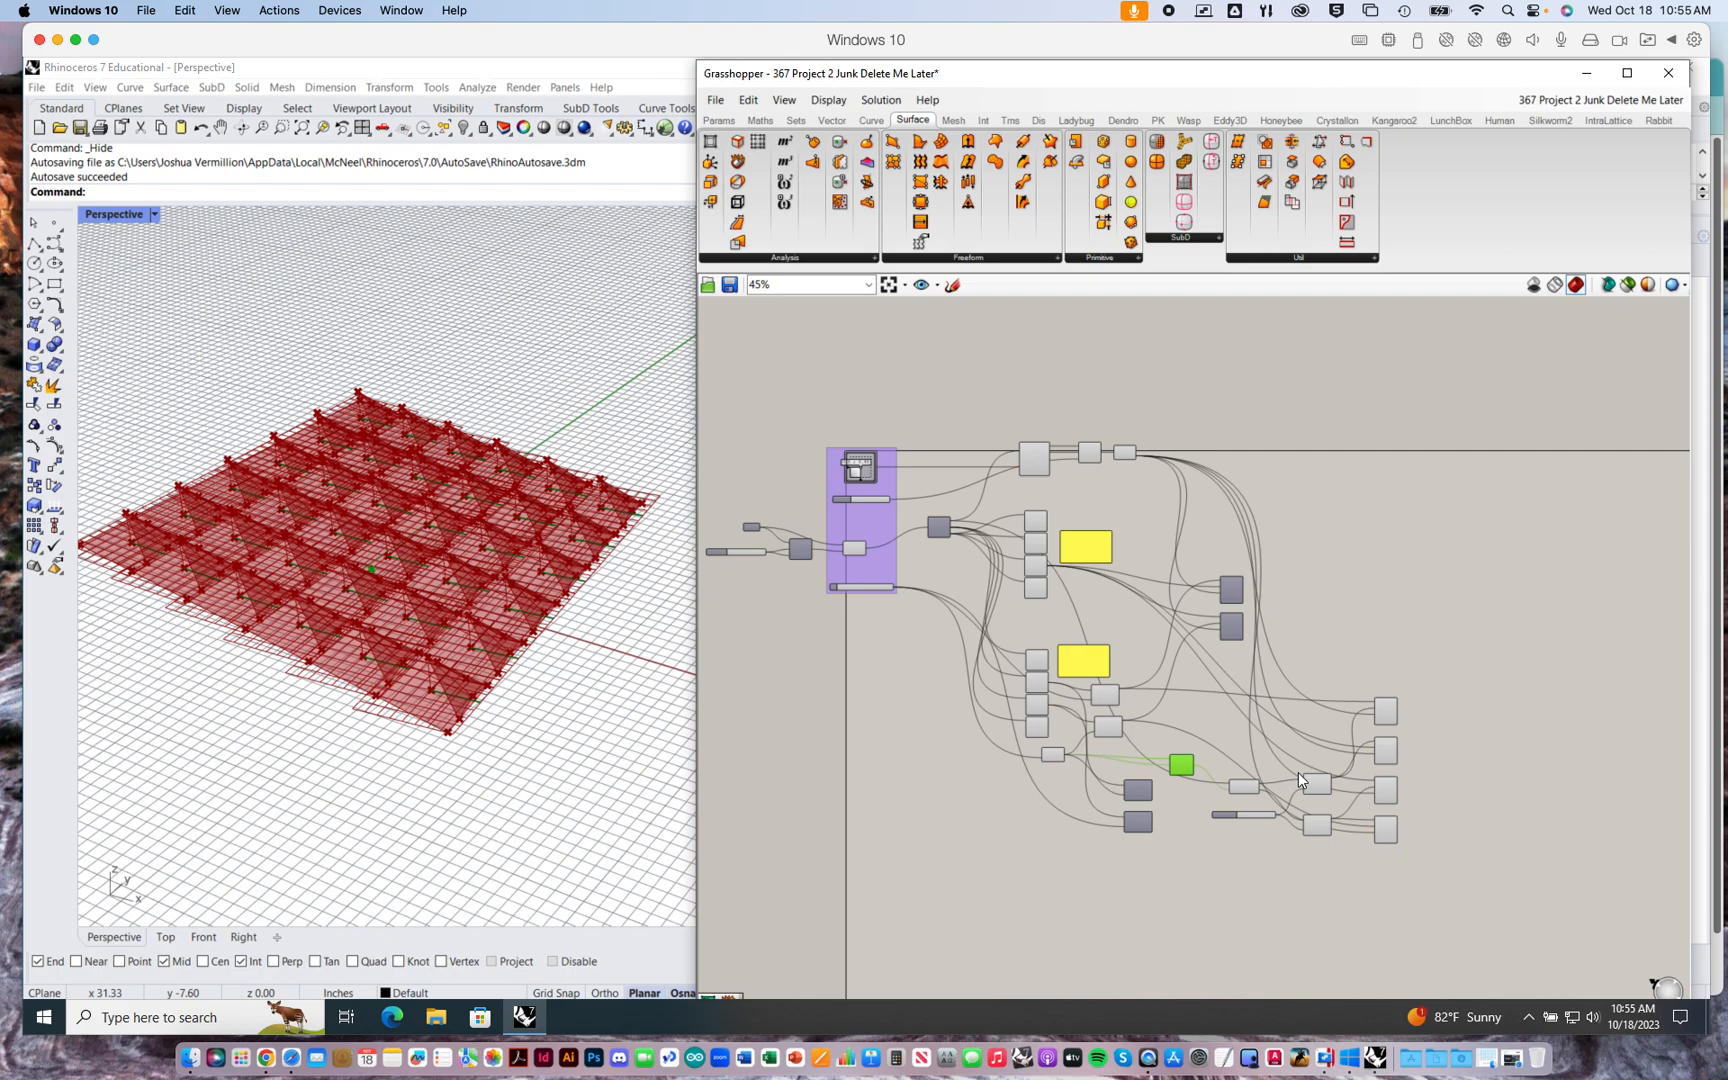
pyautogui.click(1700, 430)
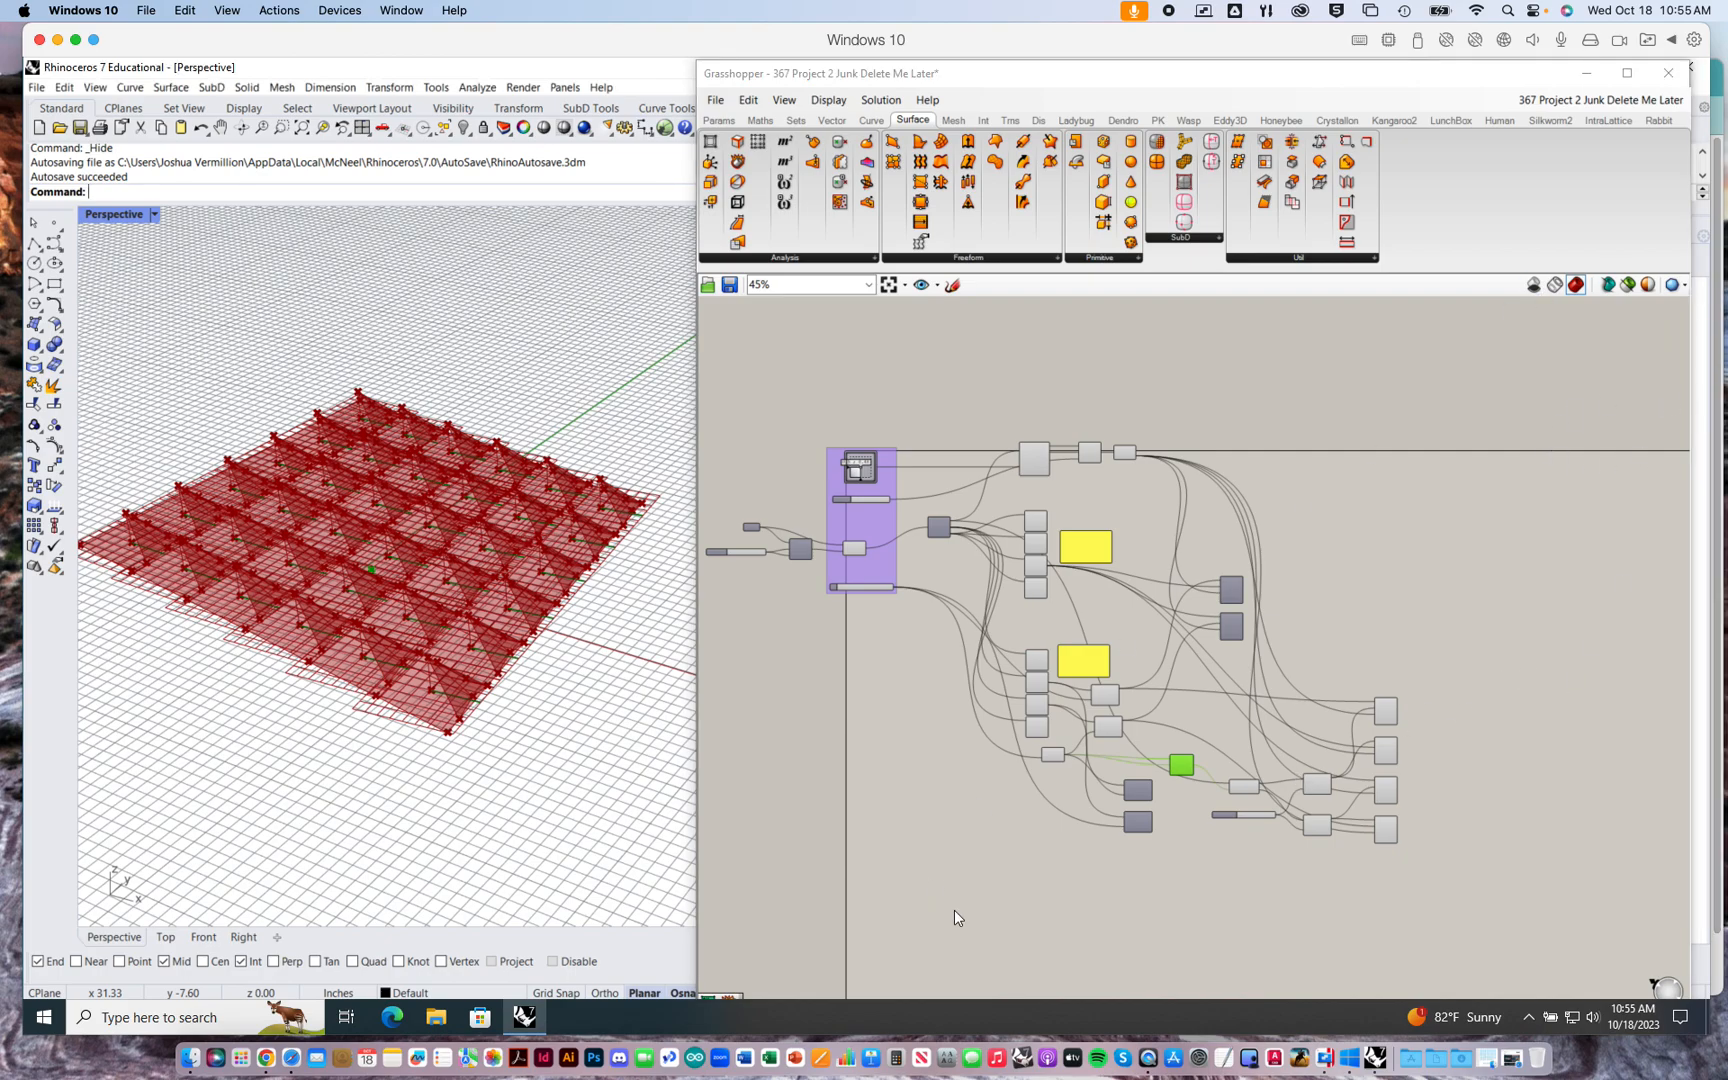